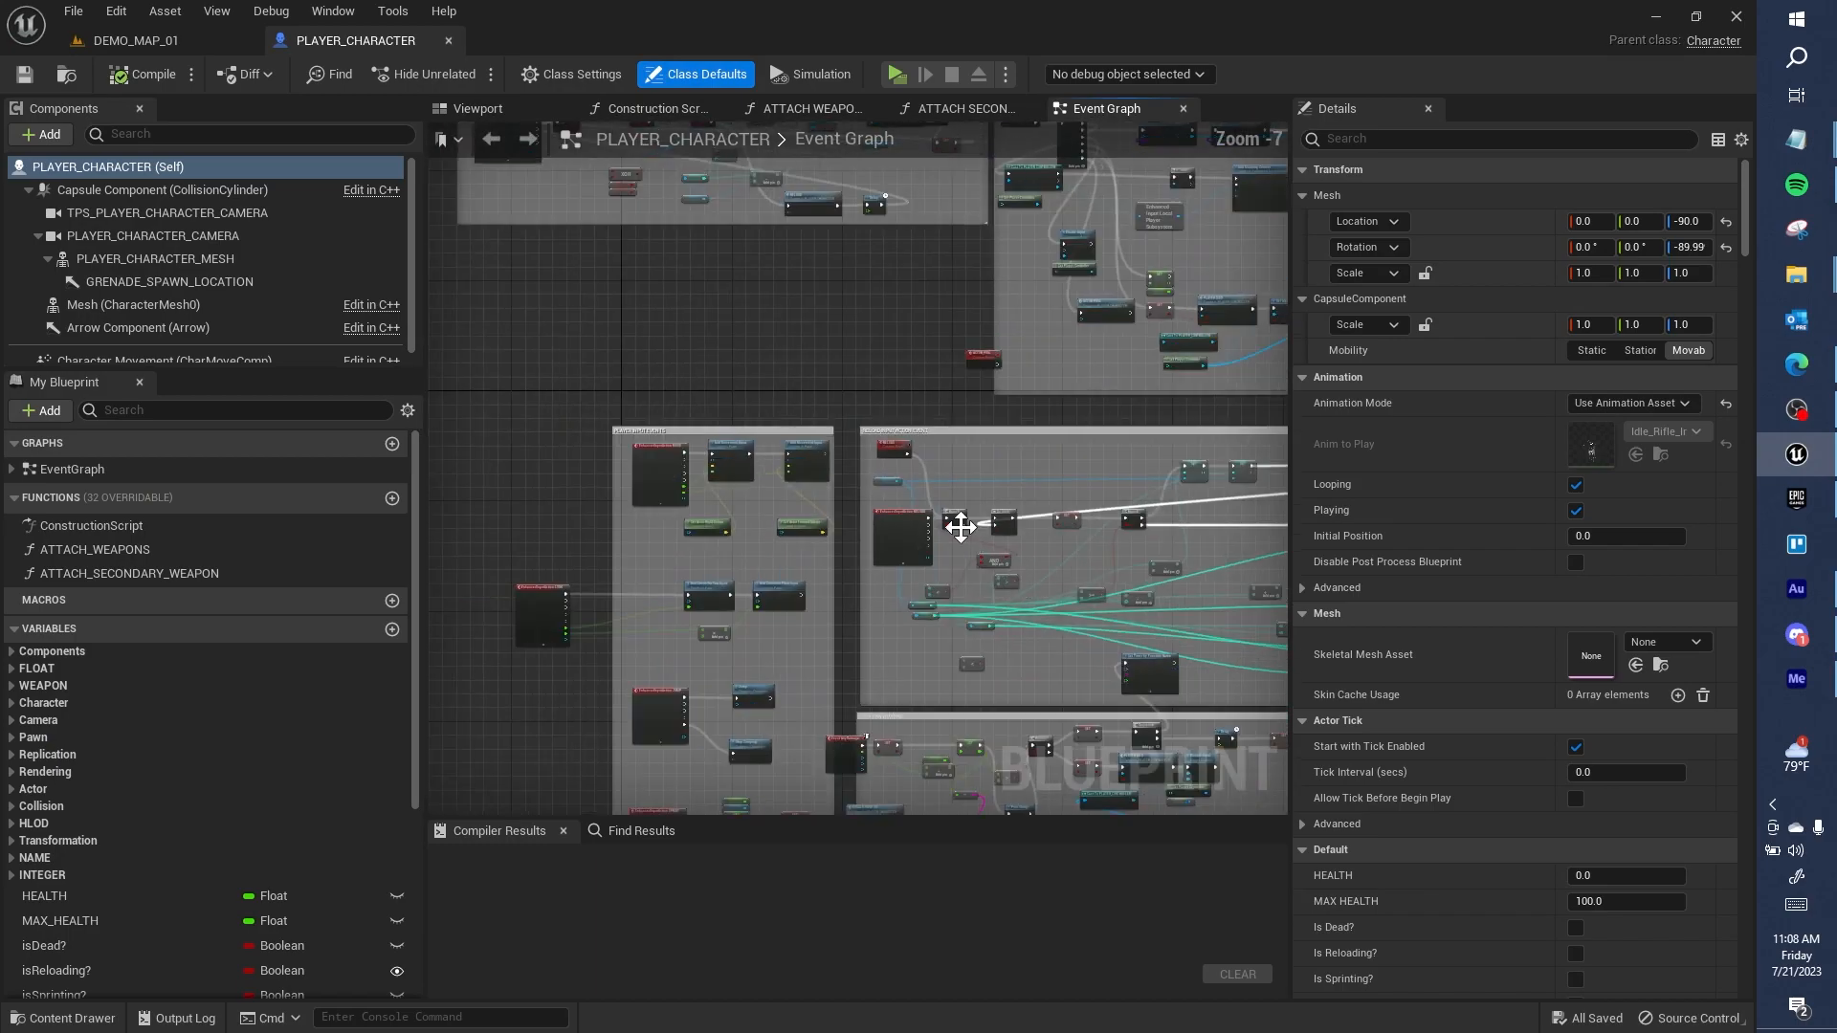
Step: Try to connect the Triggered output of the TOGGLE_VIEW input action to the first Do Once node in the TOGGLE_VIEW group
scroll(703, 517, "up", 7)
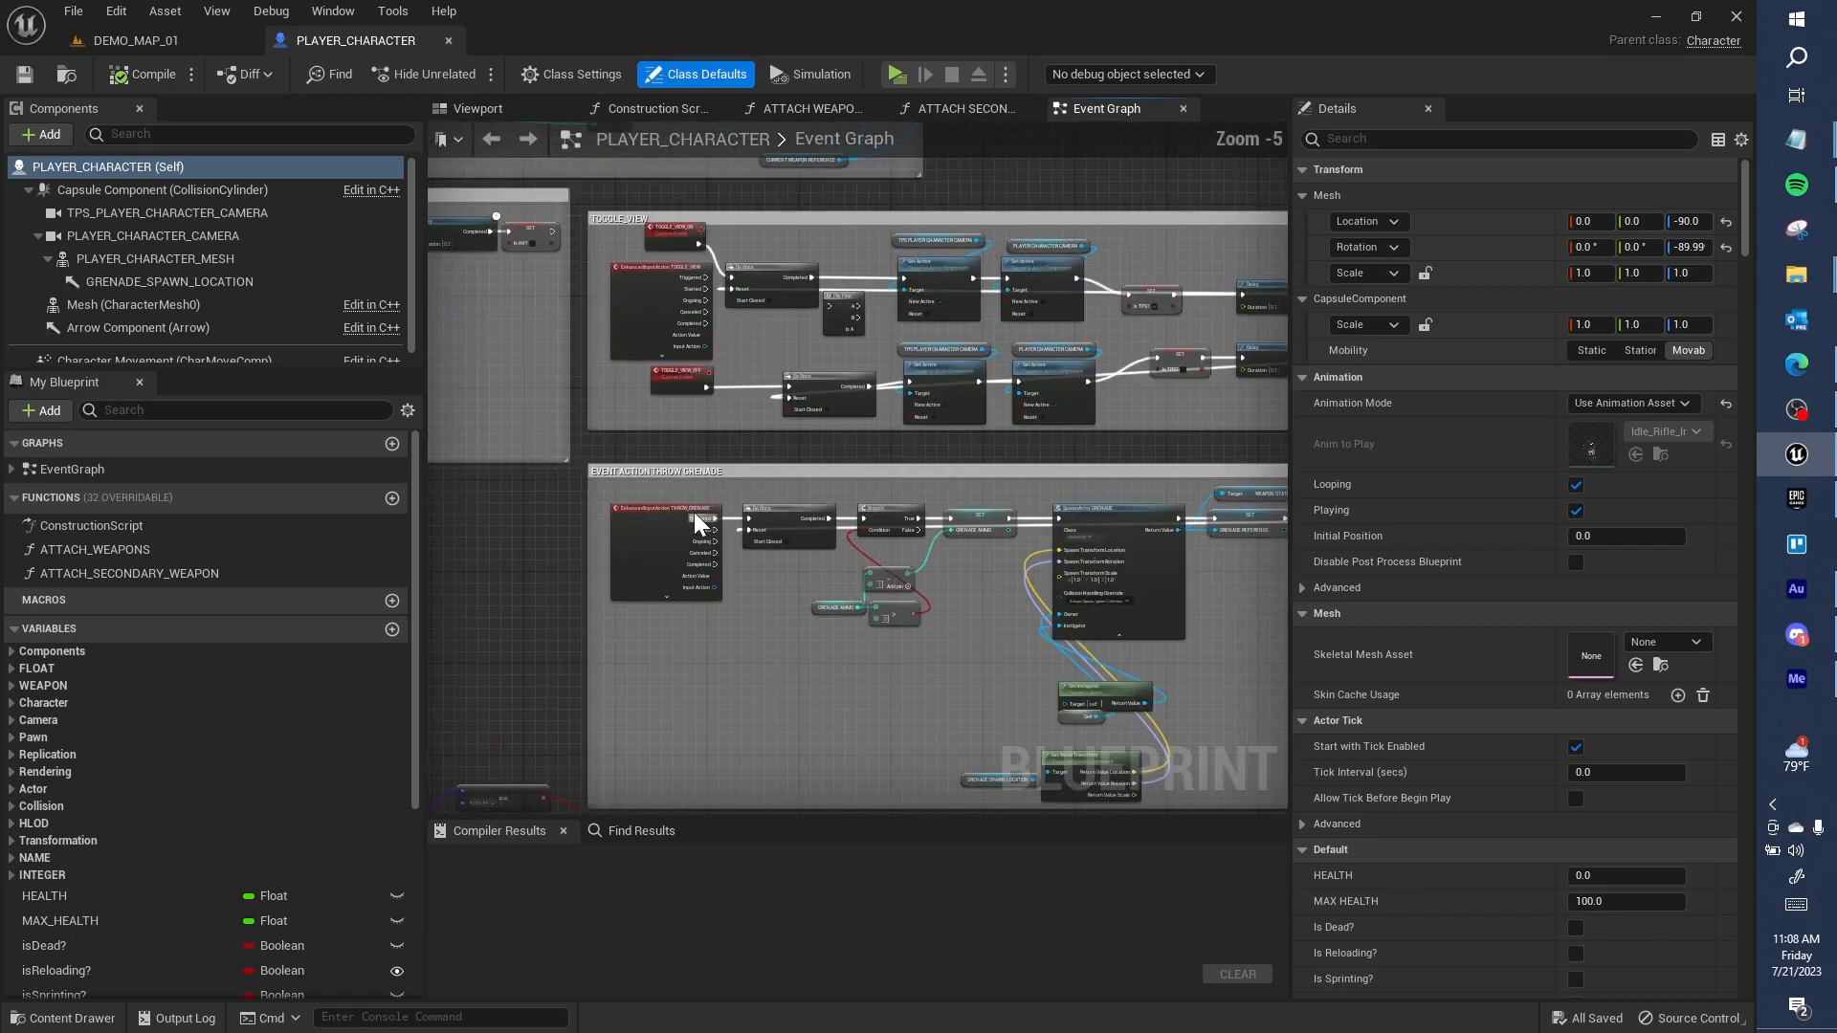
scroll(727, 354, "up", 2)
left_click_drag(623, 403, 677, 410)
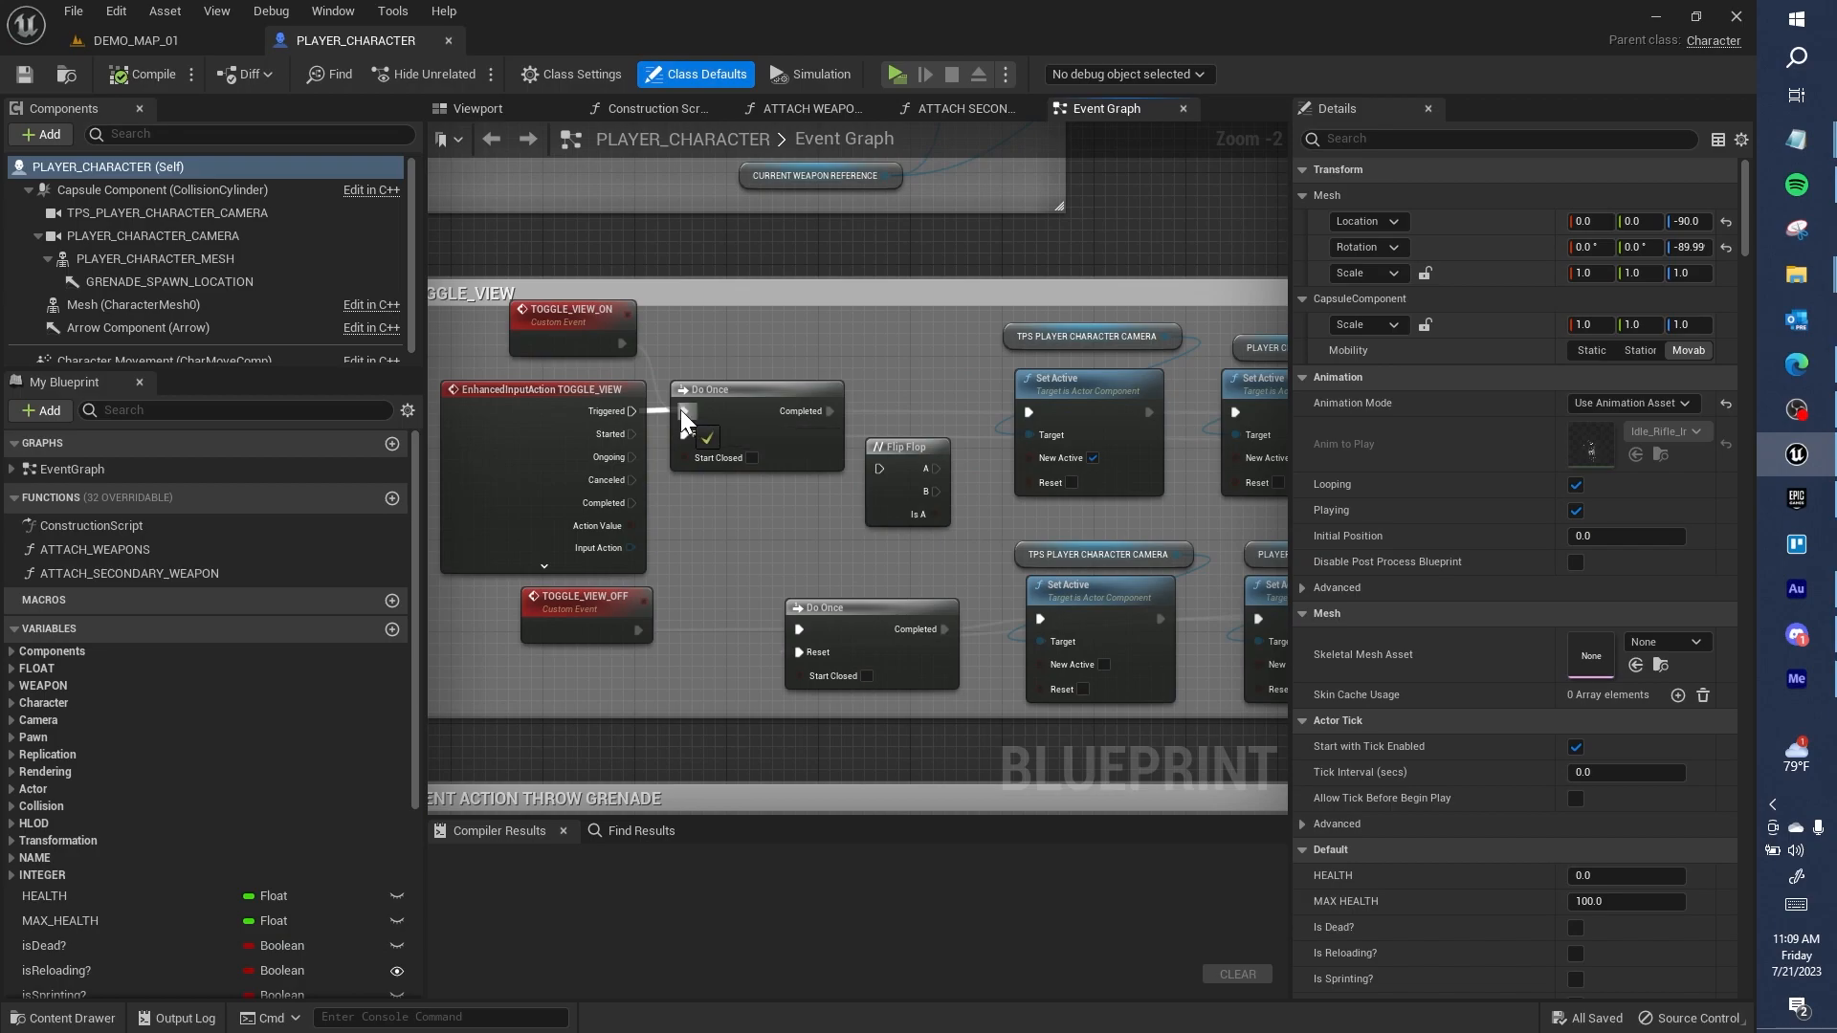
left_click_drag(682, 411, 685, 412)
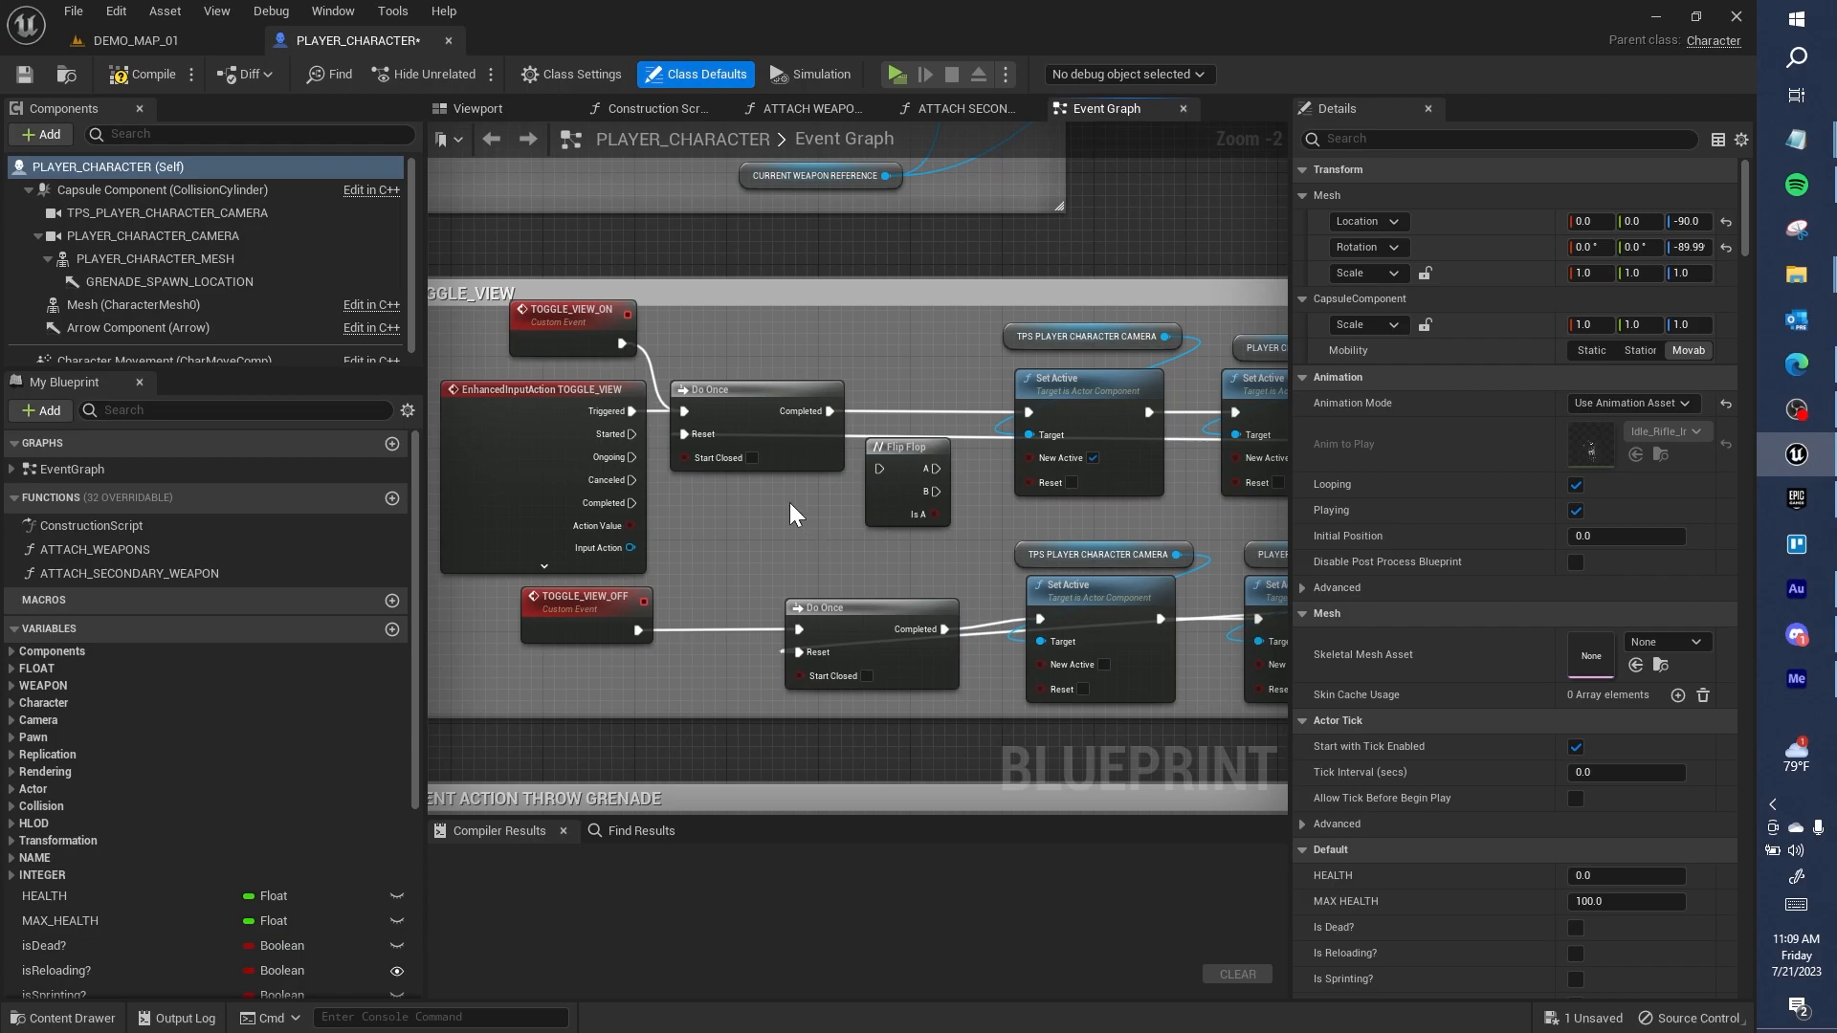
mouse_move(835, 503)
right_mouse_down()
mouse_move(721, 501)
mouse_move(854, 521)
right_mouse_up()
left_click_drag(657, 432, 708, 433)
scroll(645, 423, "down", 2)
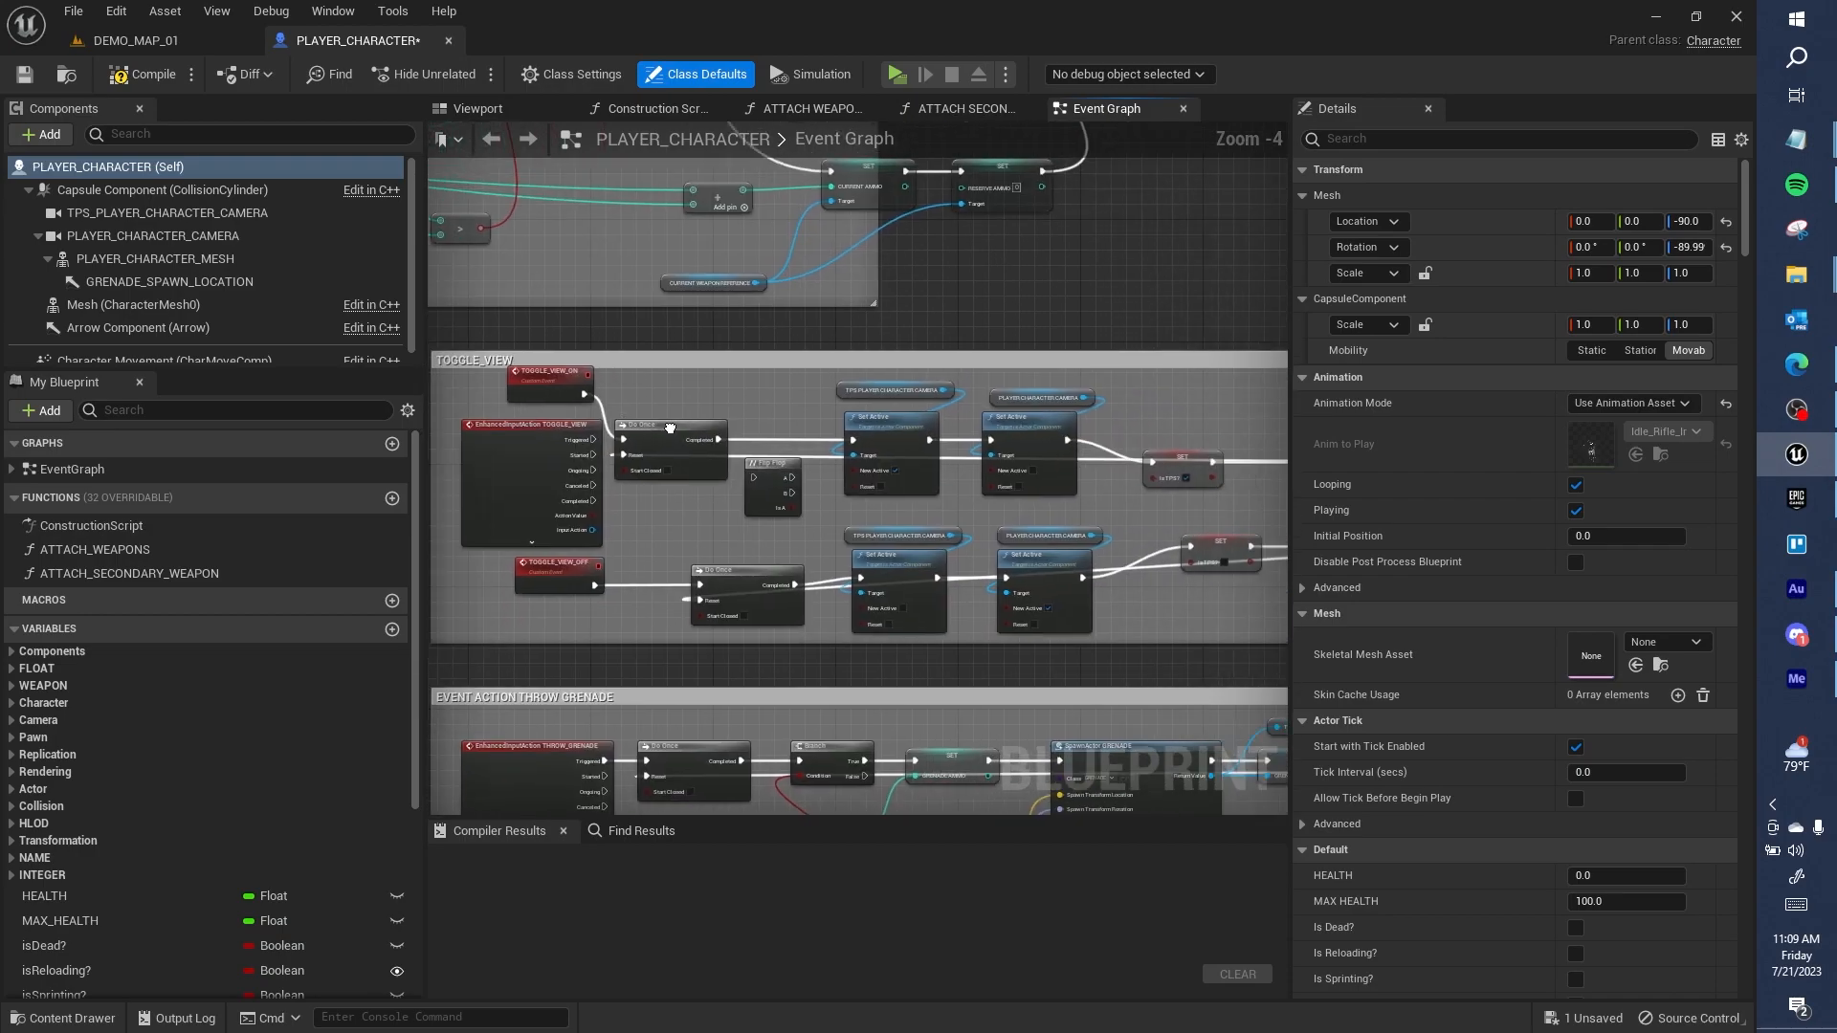
Step: Duplicate the Do Once, Flip Flop, Set Active, SET and Delay nodes of the TOGGLE_VIEW group into an empty graph area
right_click_drag(669, 427, 652, 425)
left_click_drag(798, 479, 1135, 601)
right_click_drag(1095, 404, 755, 596)
right_click_drag(976, 409, 783, 458)
key("ctrl+v")
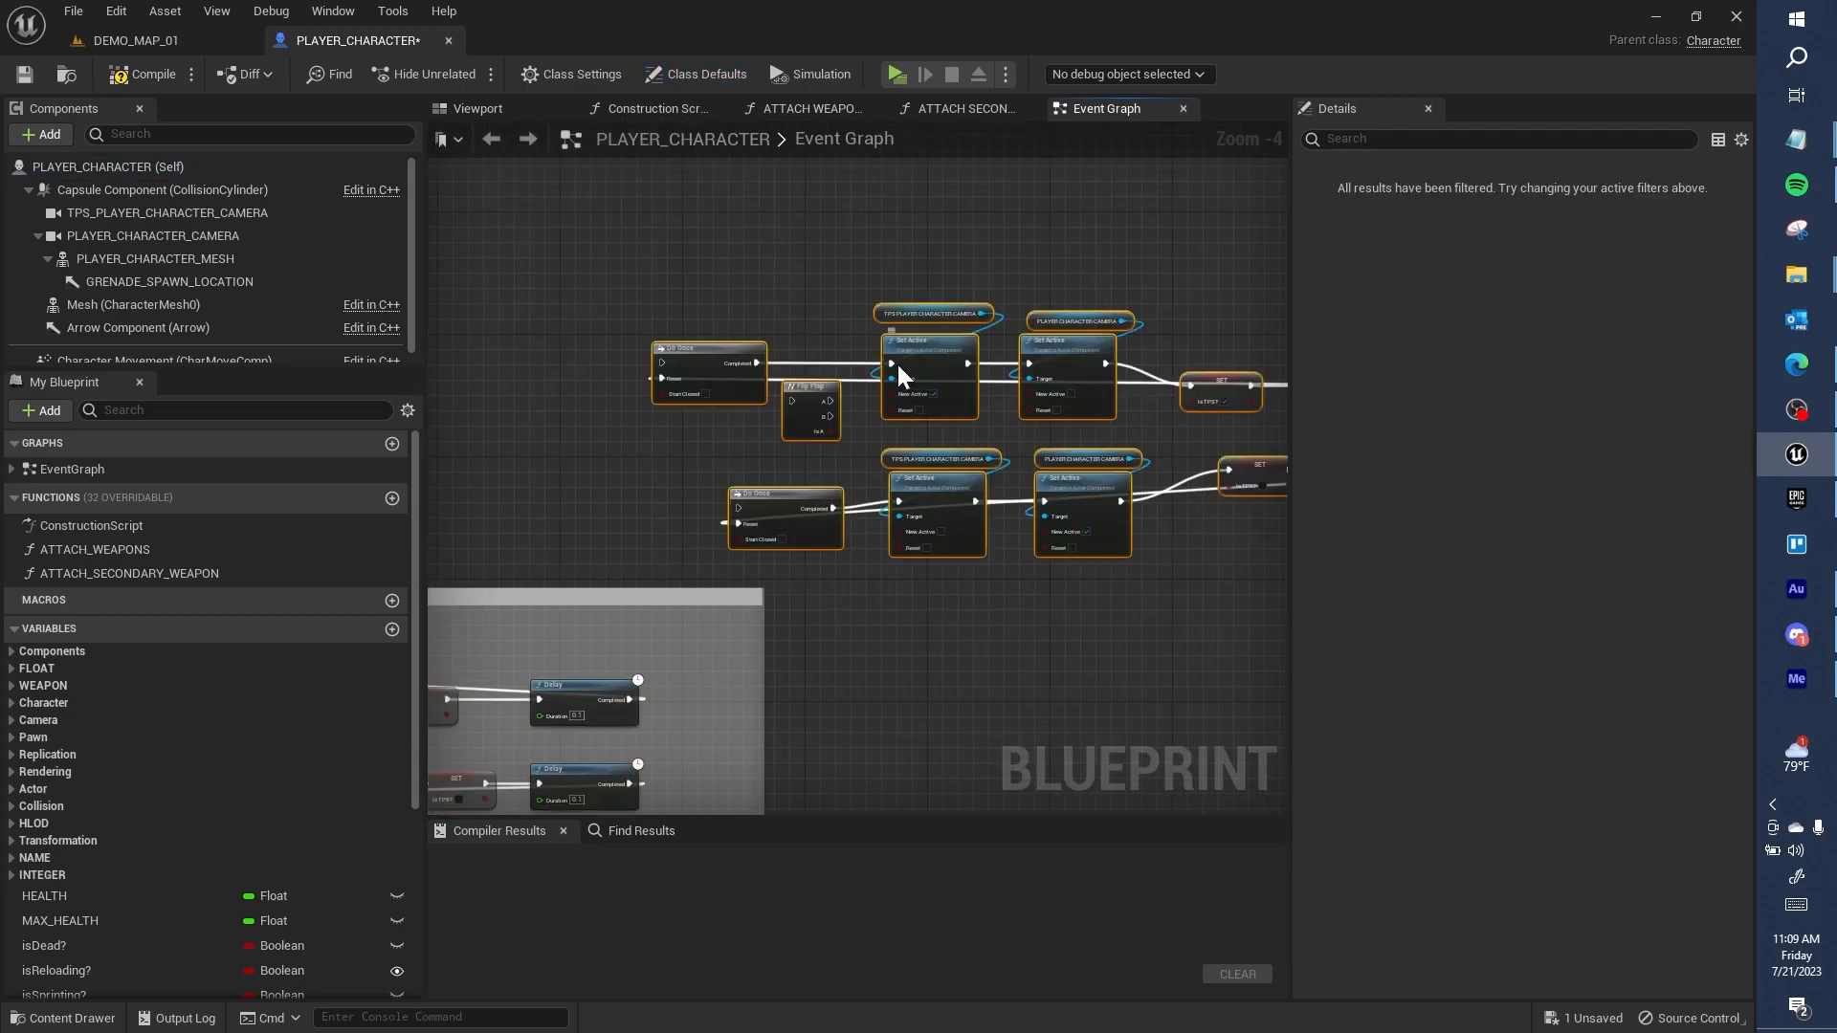
Step: Place the EnhancedInputAction TOGGLE_VIEW event in front of the duplicated Do Once nodes
right_click_drag(670, 448, 1262, 460)
right_click_drag(475, 694, 874, 546)
left_click_drag(719, 574, 486, 419)
scroll(644, 418, "up", 1)
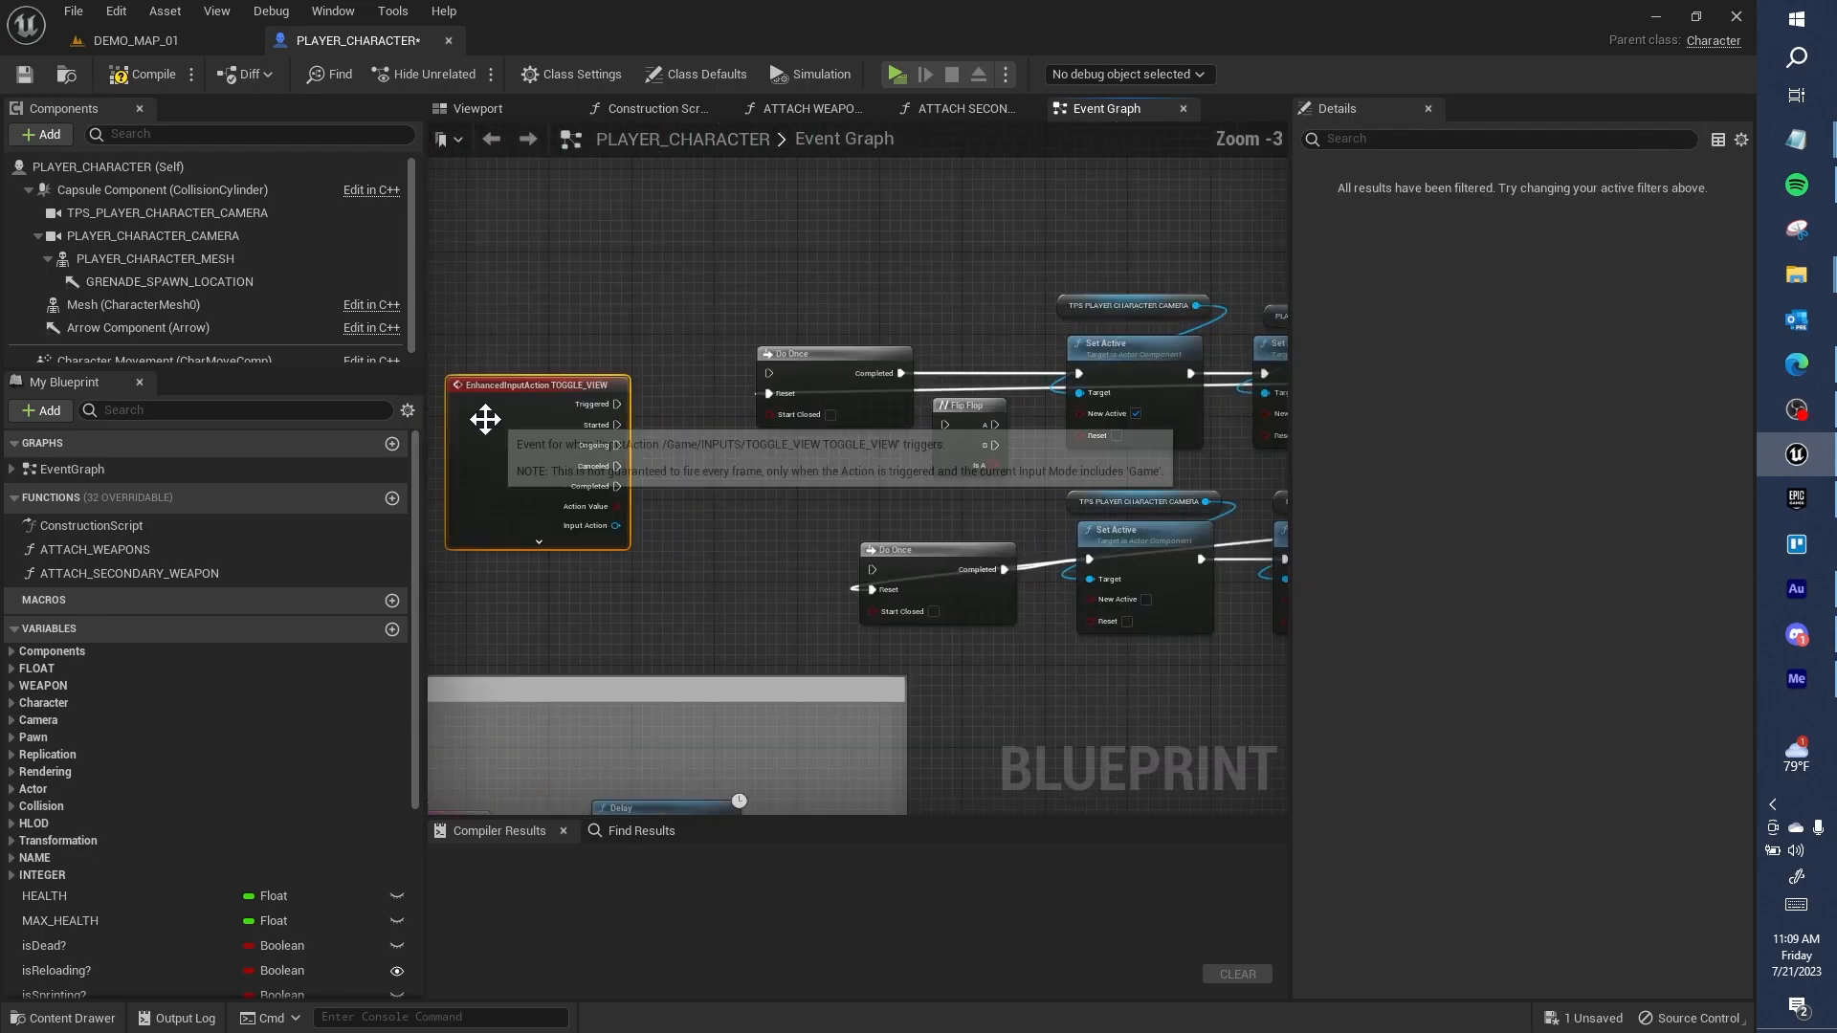
Step: Wire Triggered through the upper Do Once into the Flip Flop, with A and B feeding the upper and lower Set Active chains
left_click_drag(617, 404, 770, 374)
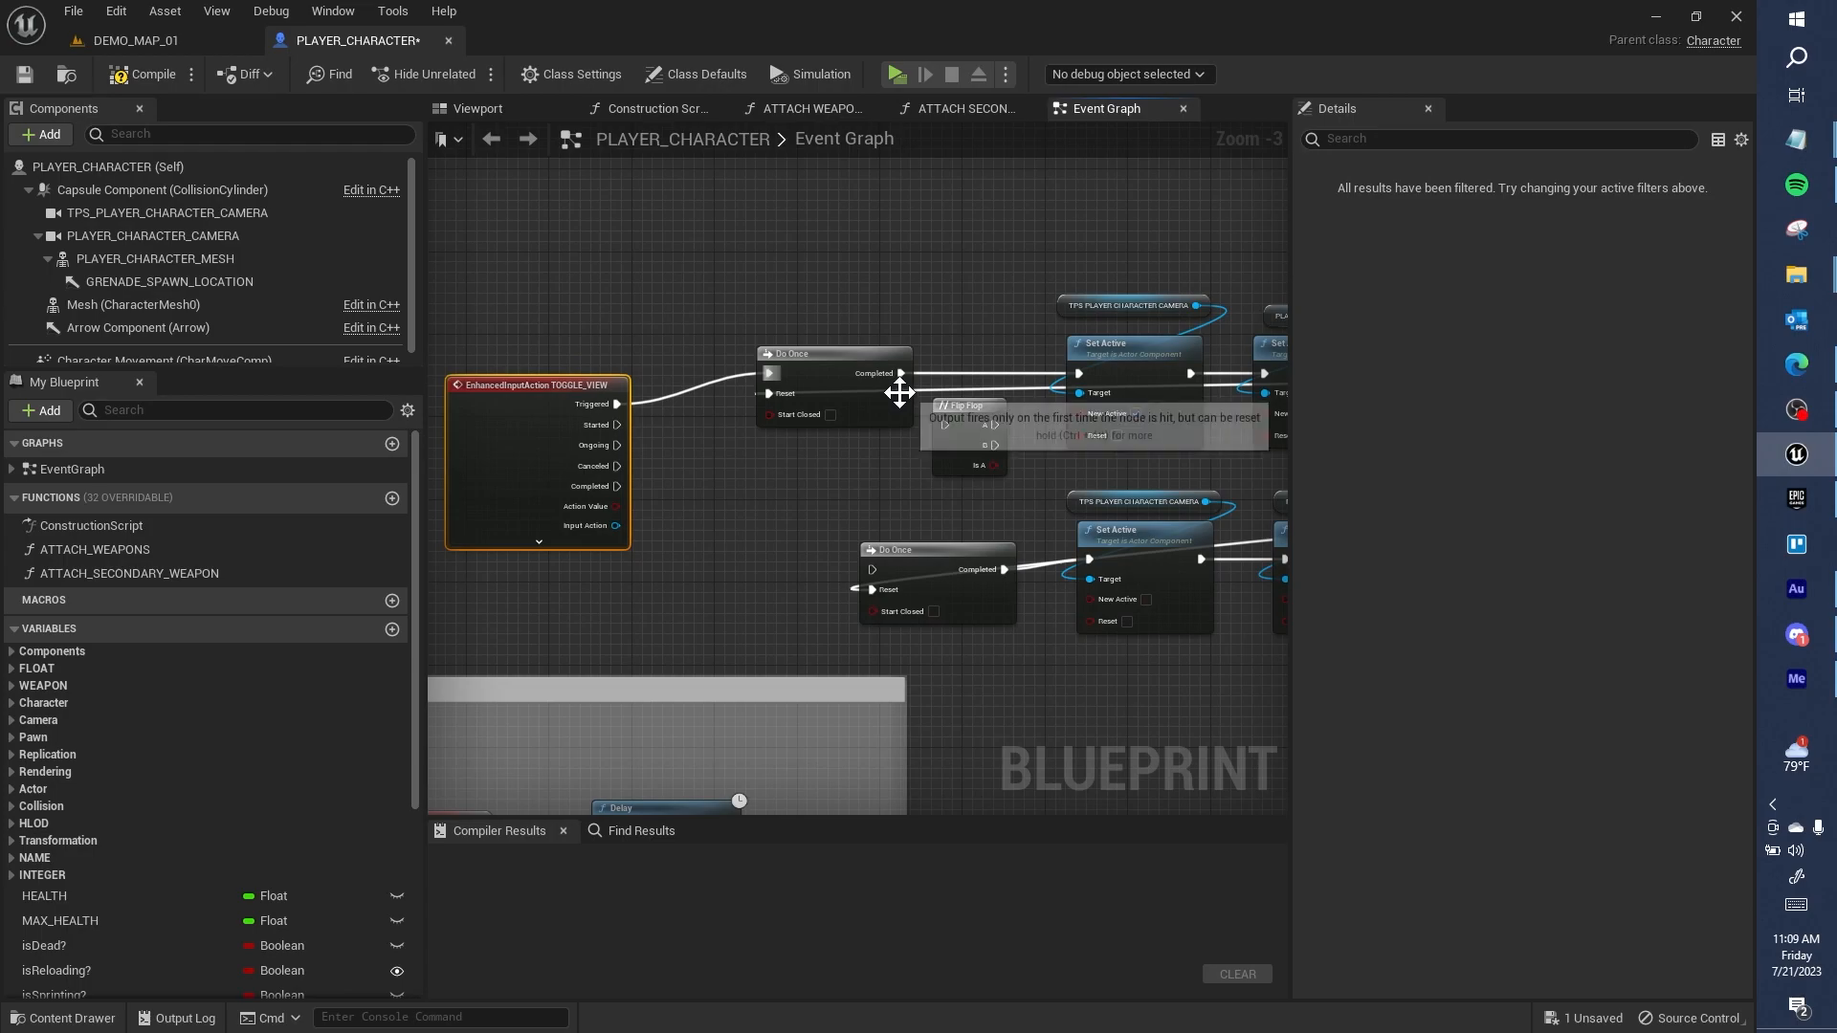
left_click_drag(901, 374, 1083, 488)
left_click_drag(1088, 557, 1089, 559)
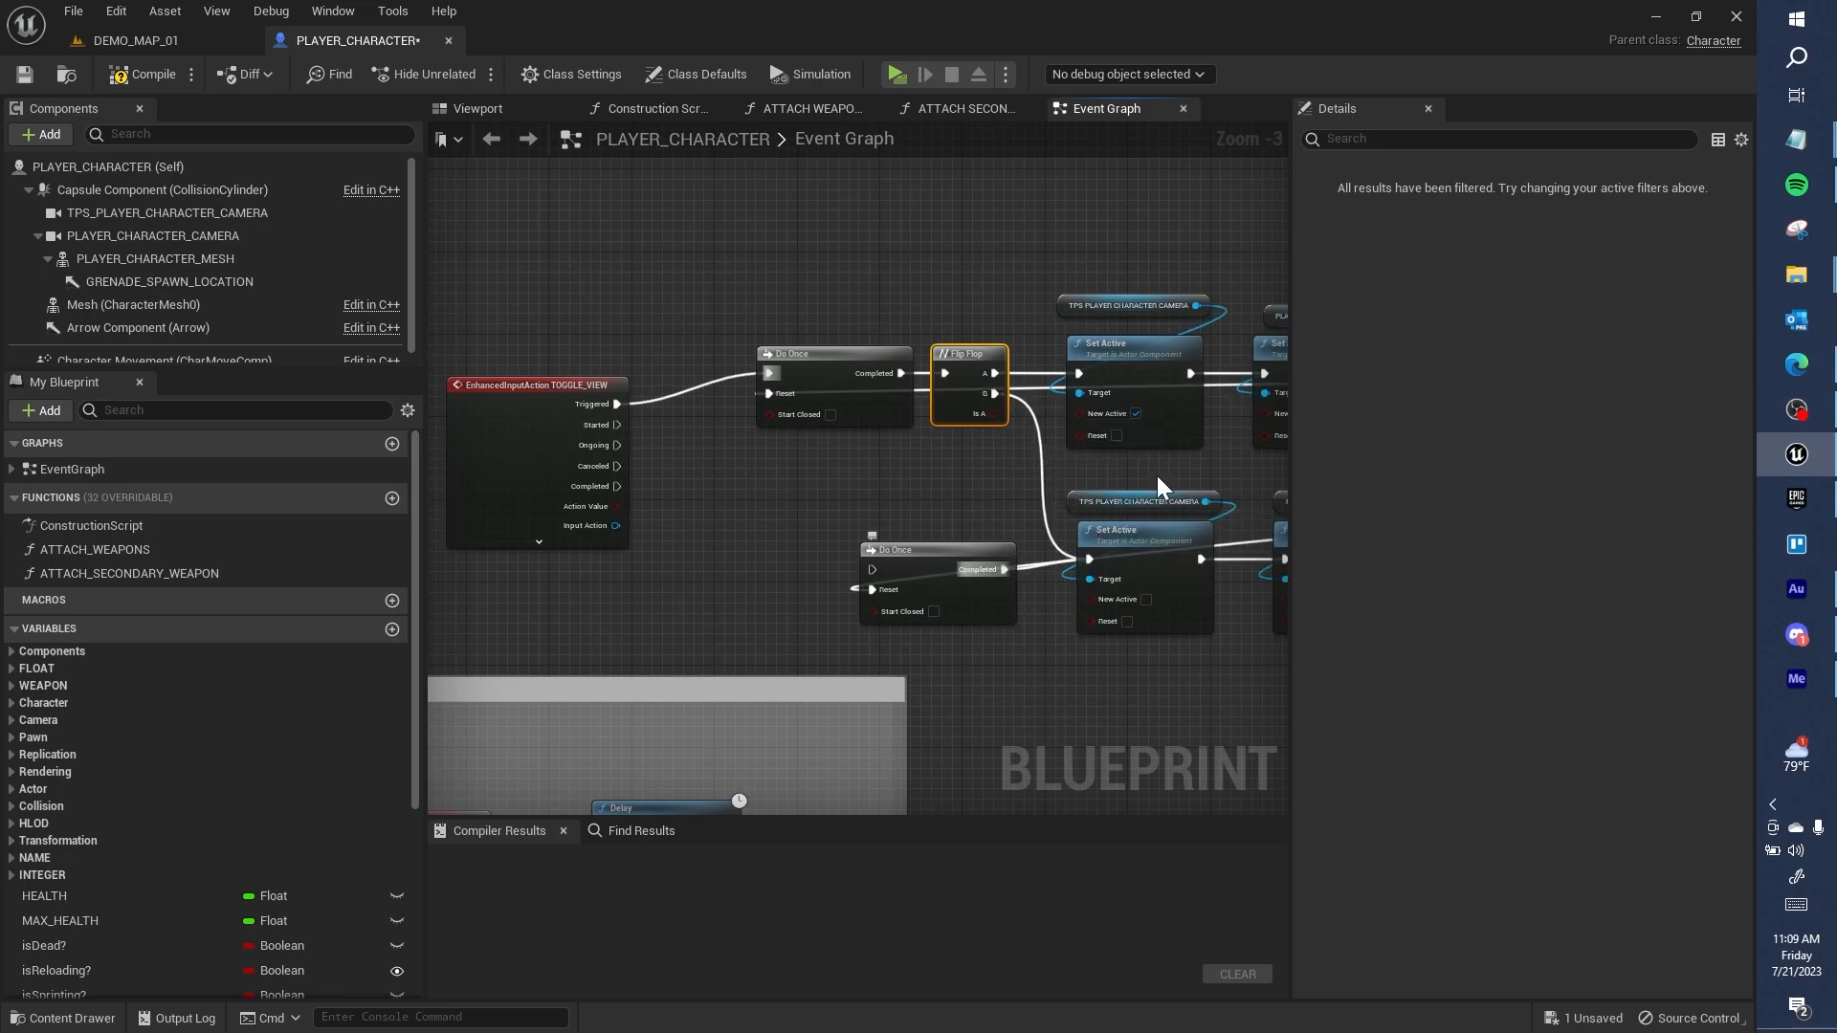
Step: Line up the upper SET isTPS? node, route the lower SET into the upper Delay, and move the unneeded lower Delay aside
right_click_drag(1165, 483, 533, 471)
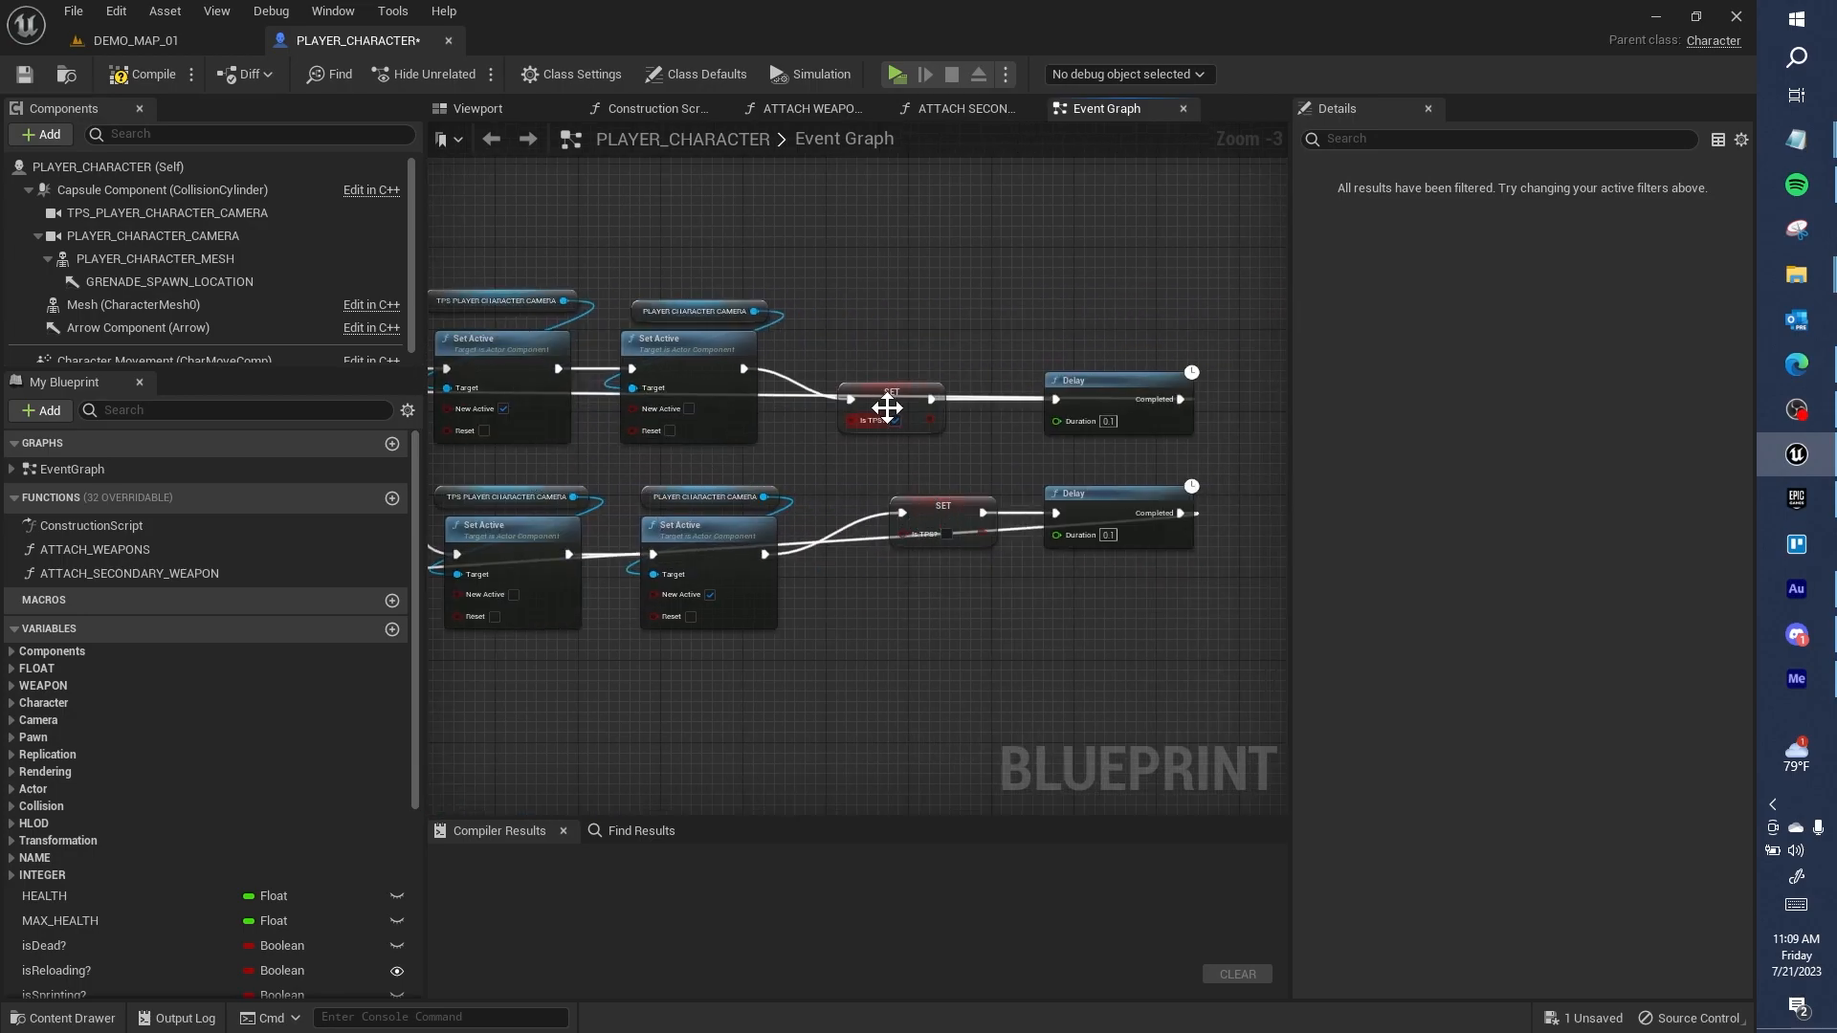
left_click_drag(887, 408, 887, 376)
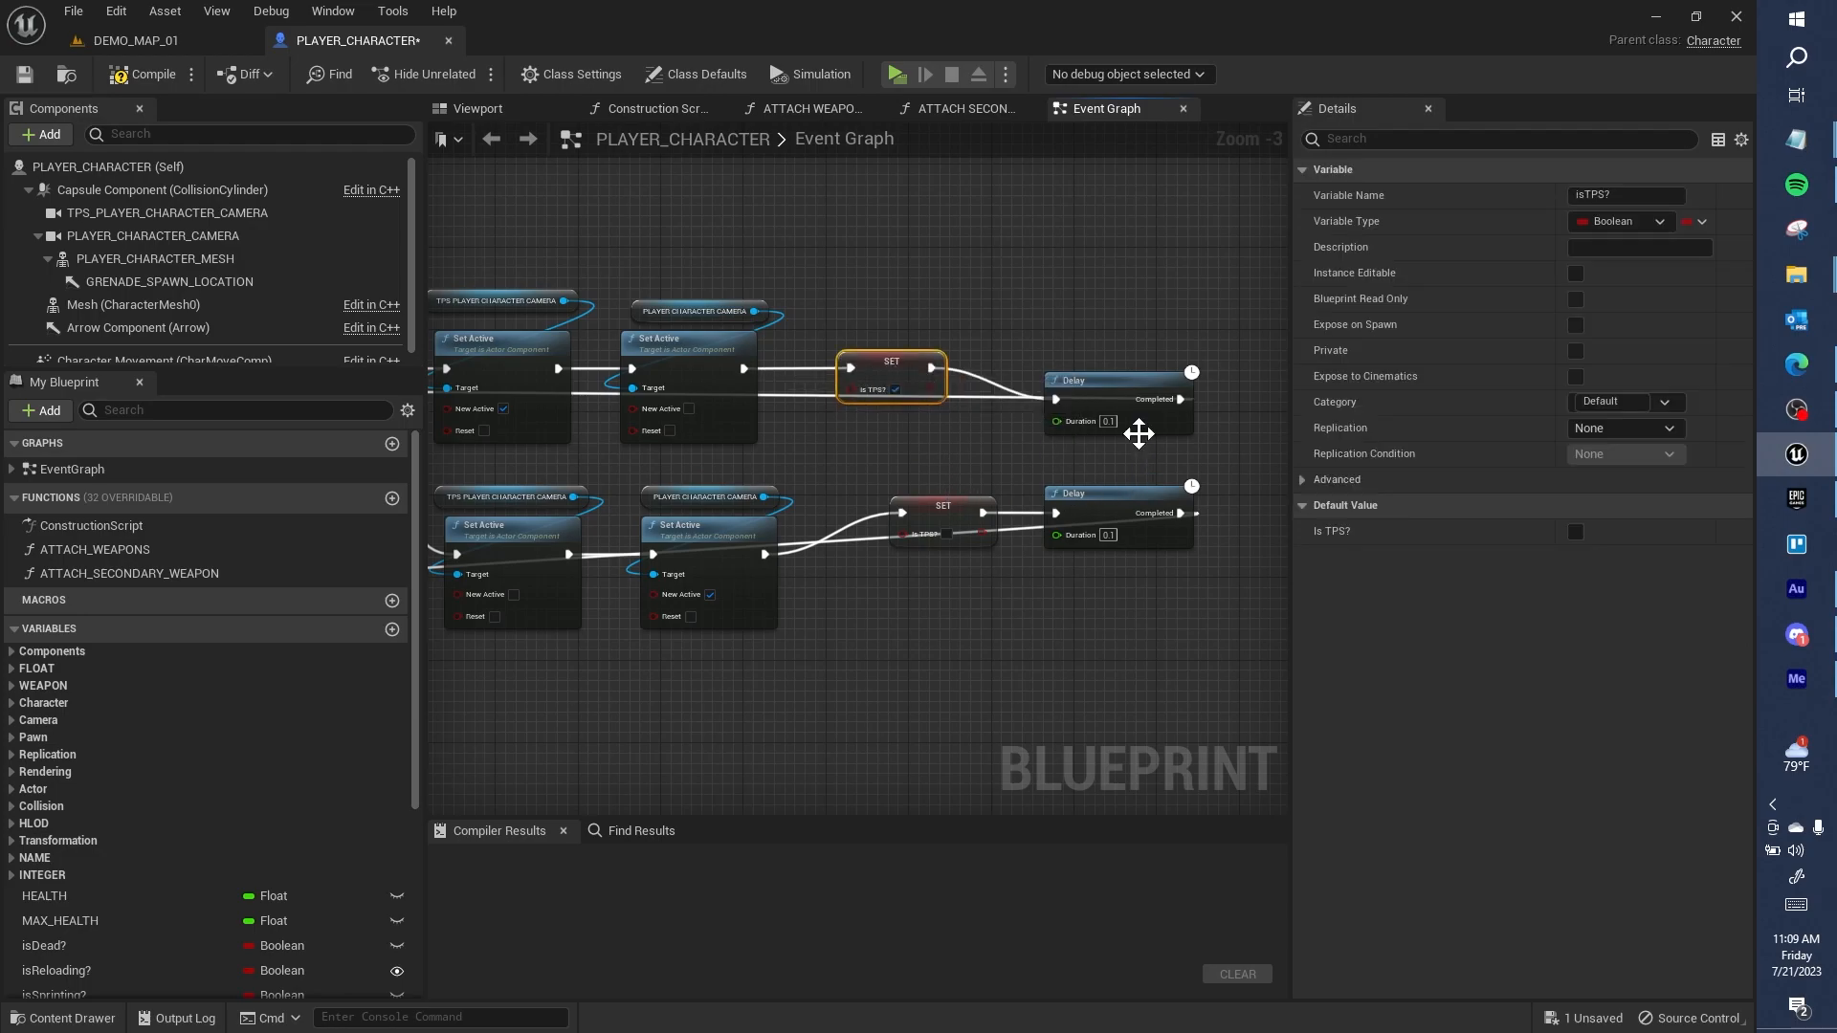
left_click_drag(990, 506, 1058, 400)
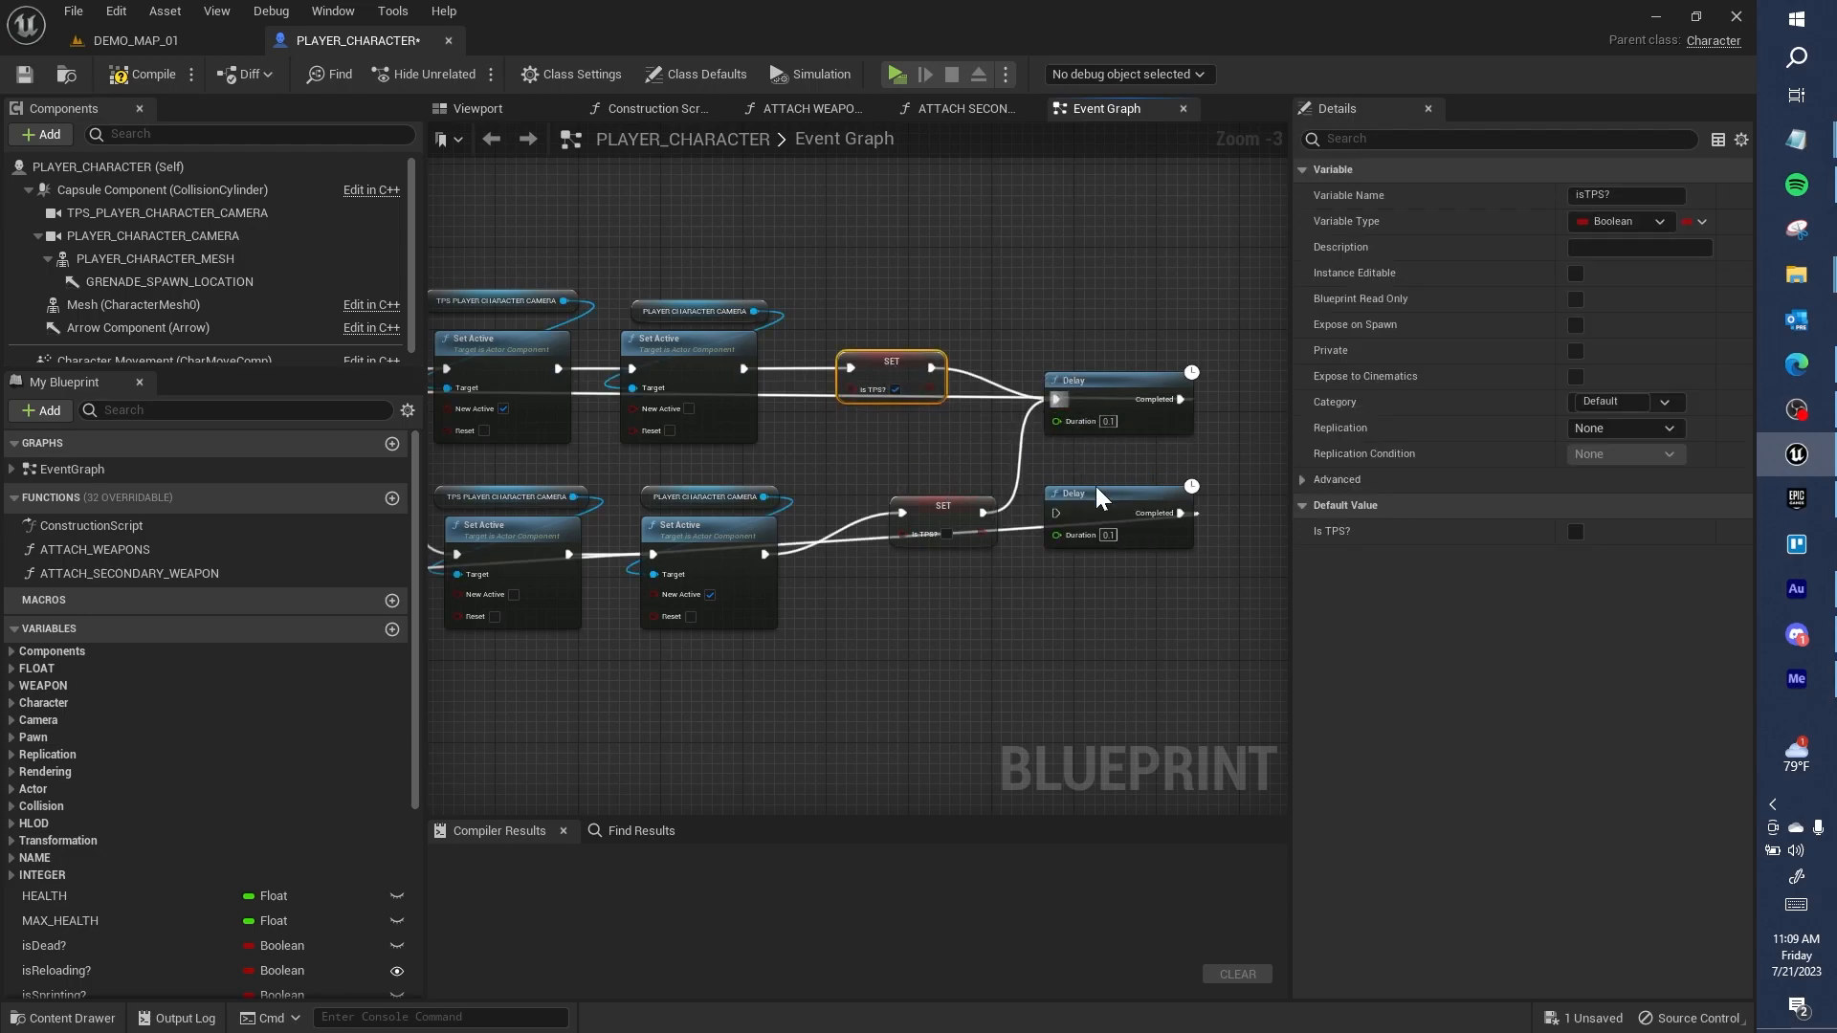
left_click(991, 541, "alt")
left_click_drag(1148, 536, 1009, 731)
Step: Align the TOGGLE_VIEW event with the upper Do Once node, and compile and save the PLAYER_CHARACTER blueprint
right_click_drag(871, 639, 1223, 612)
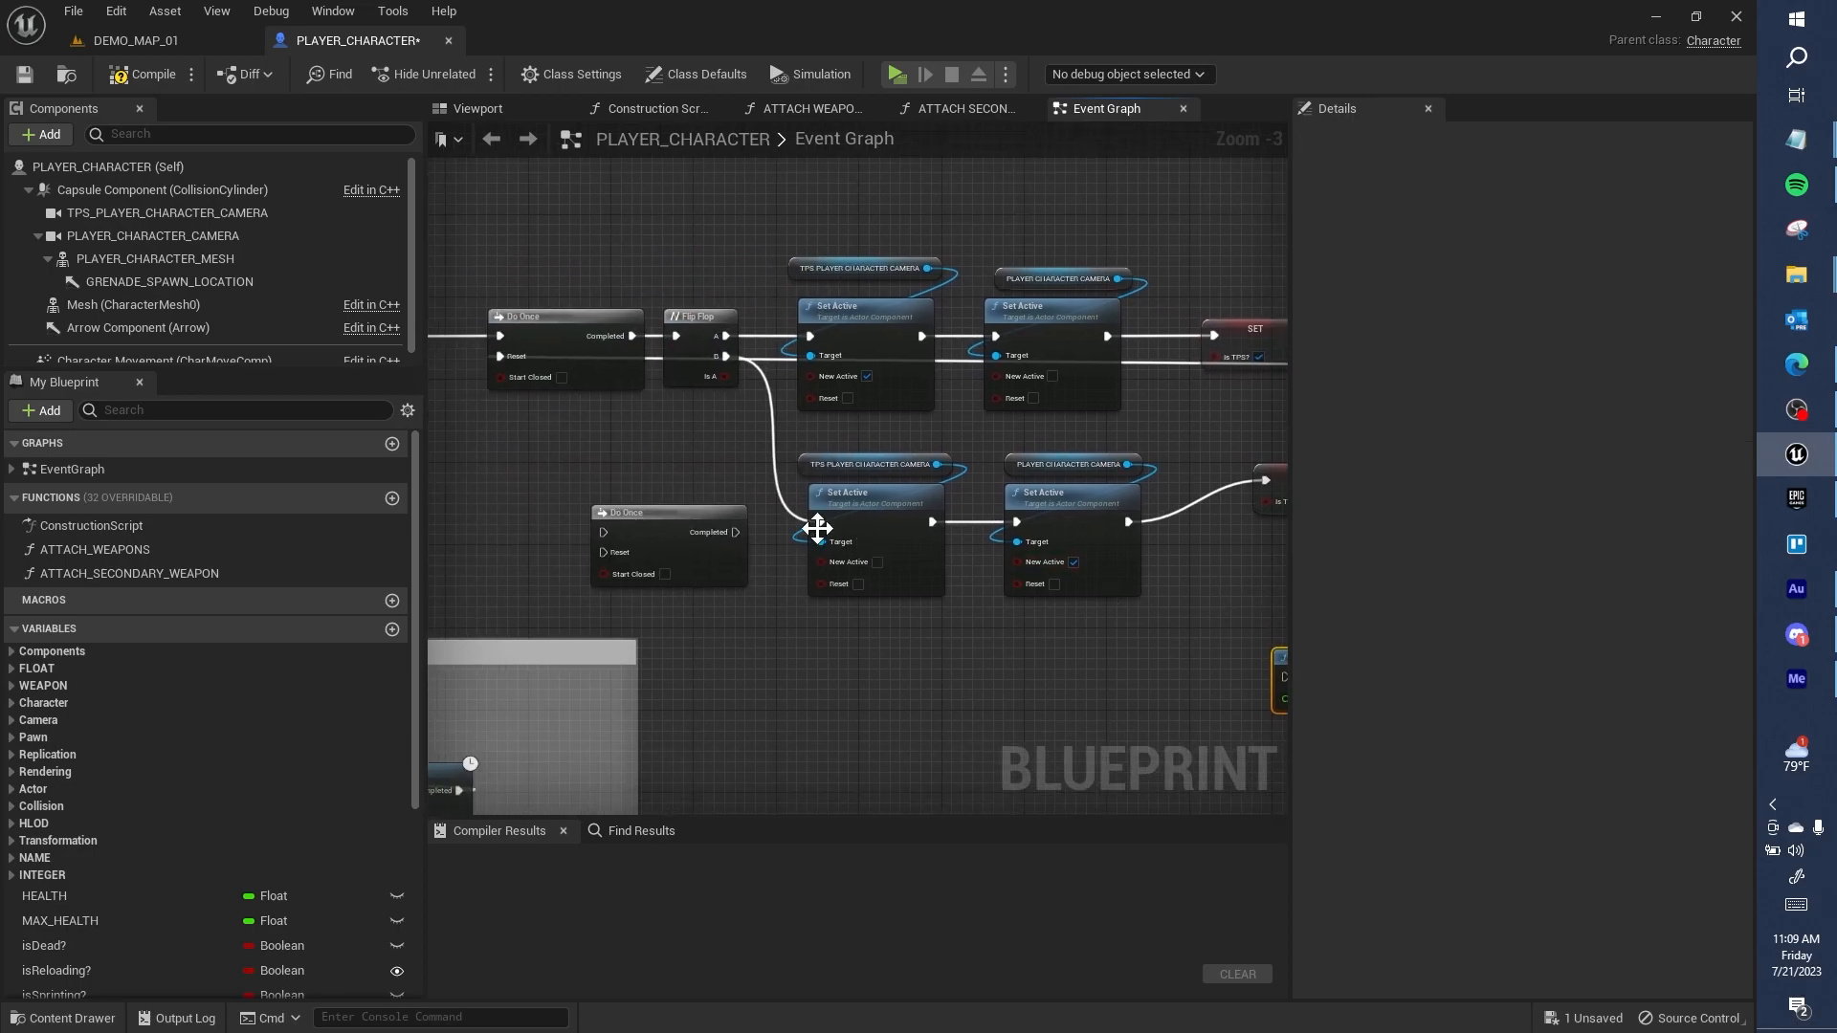
right_click_drag(734, 486, 945, 524)
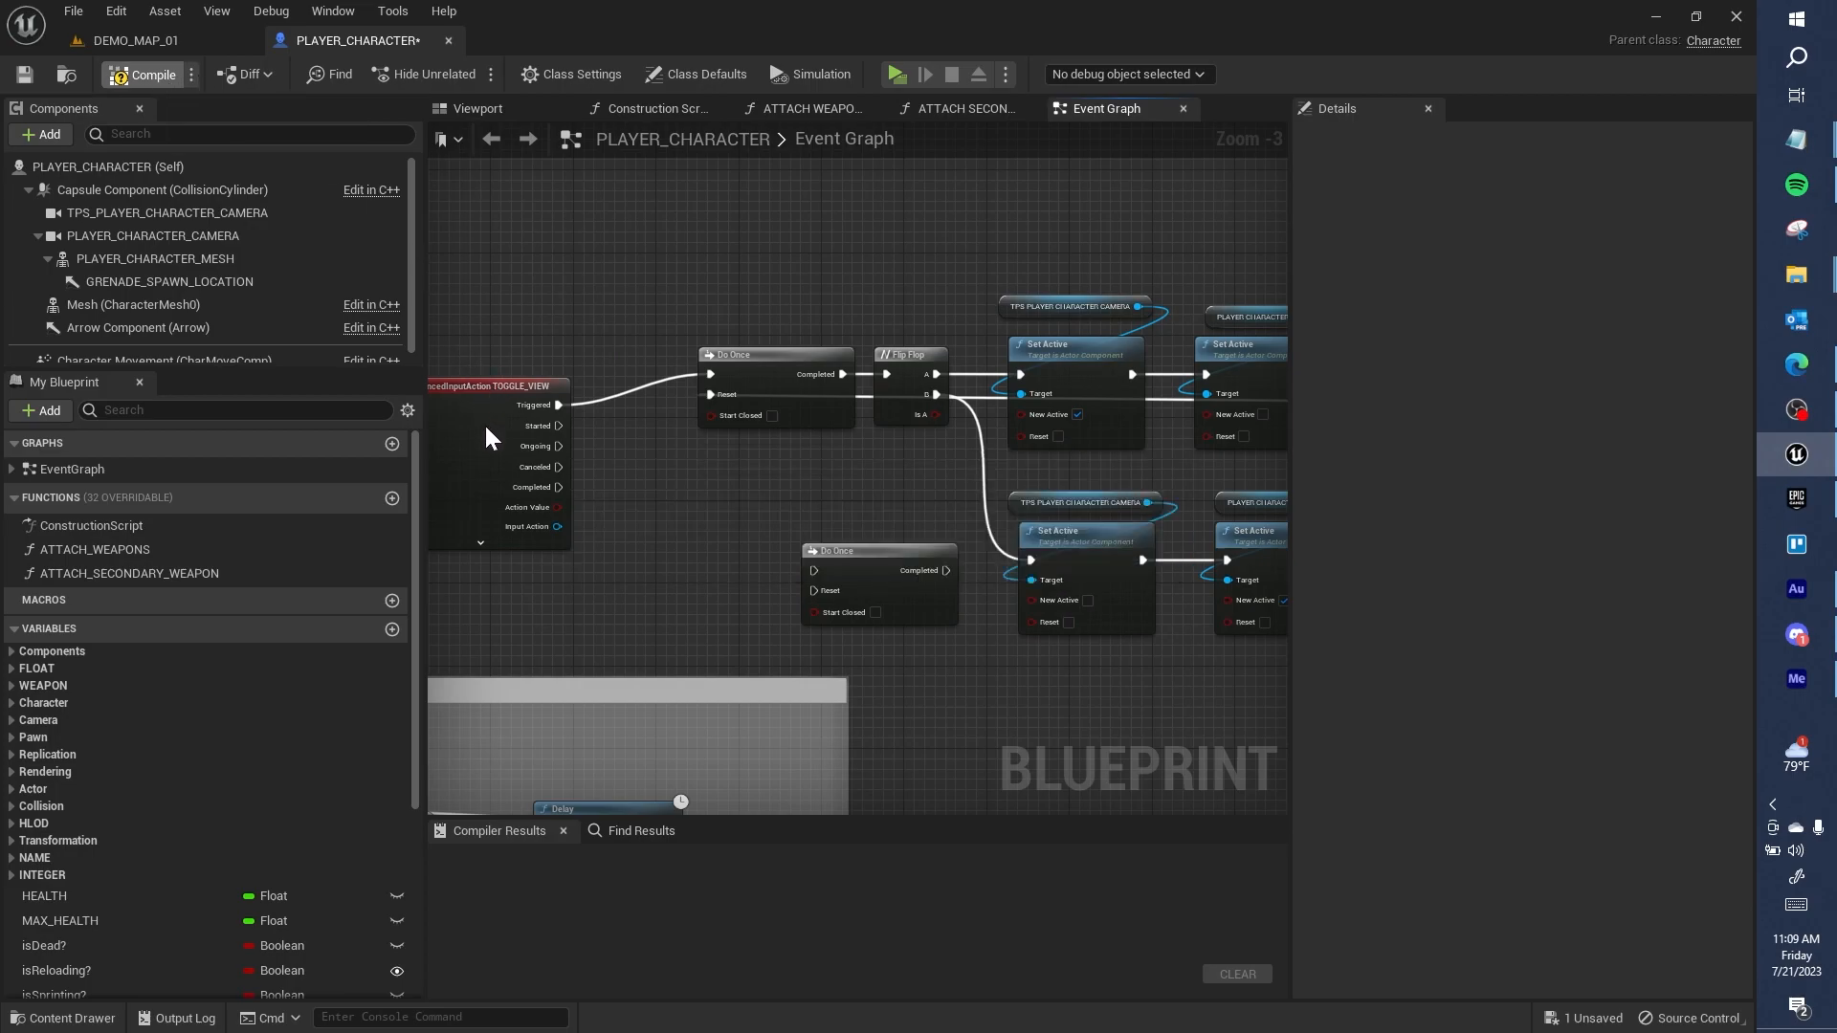
mouse_move(486, 434)
left_mouse_down()
mouse_move(509, 392)
mouse_move(497, 412)
left_mouse_up()
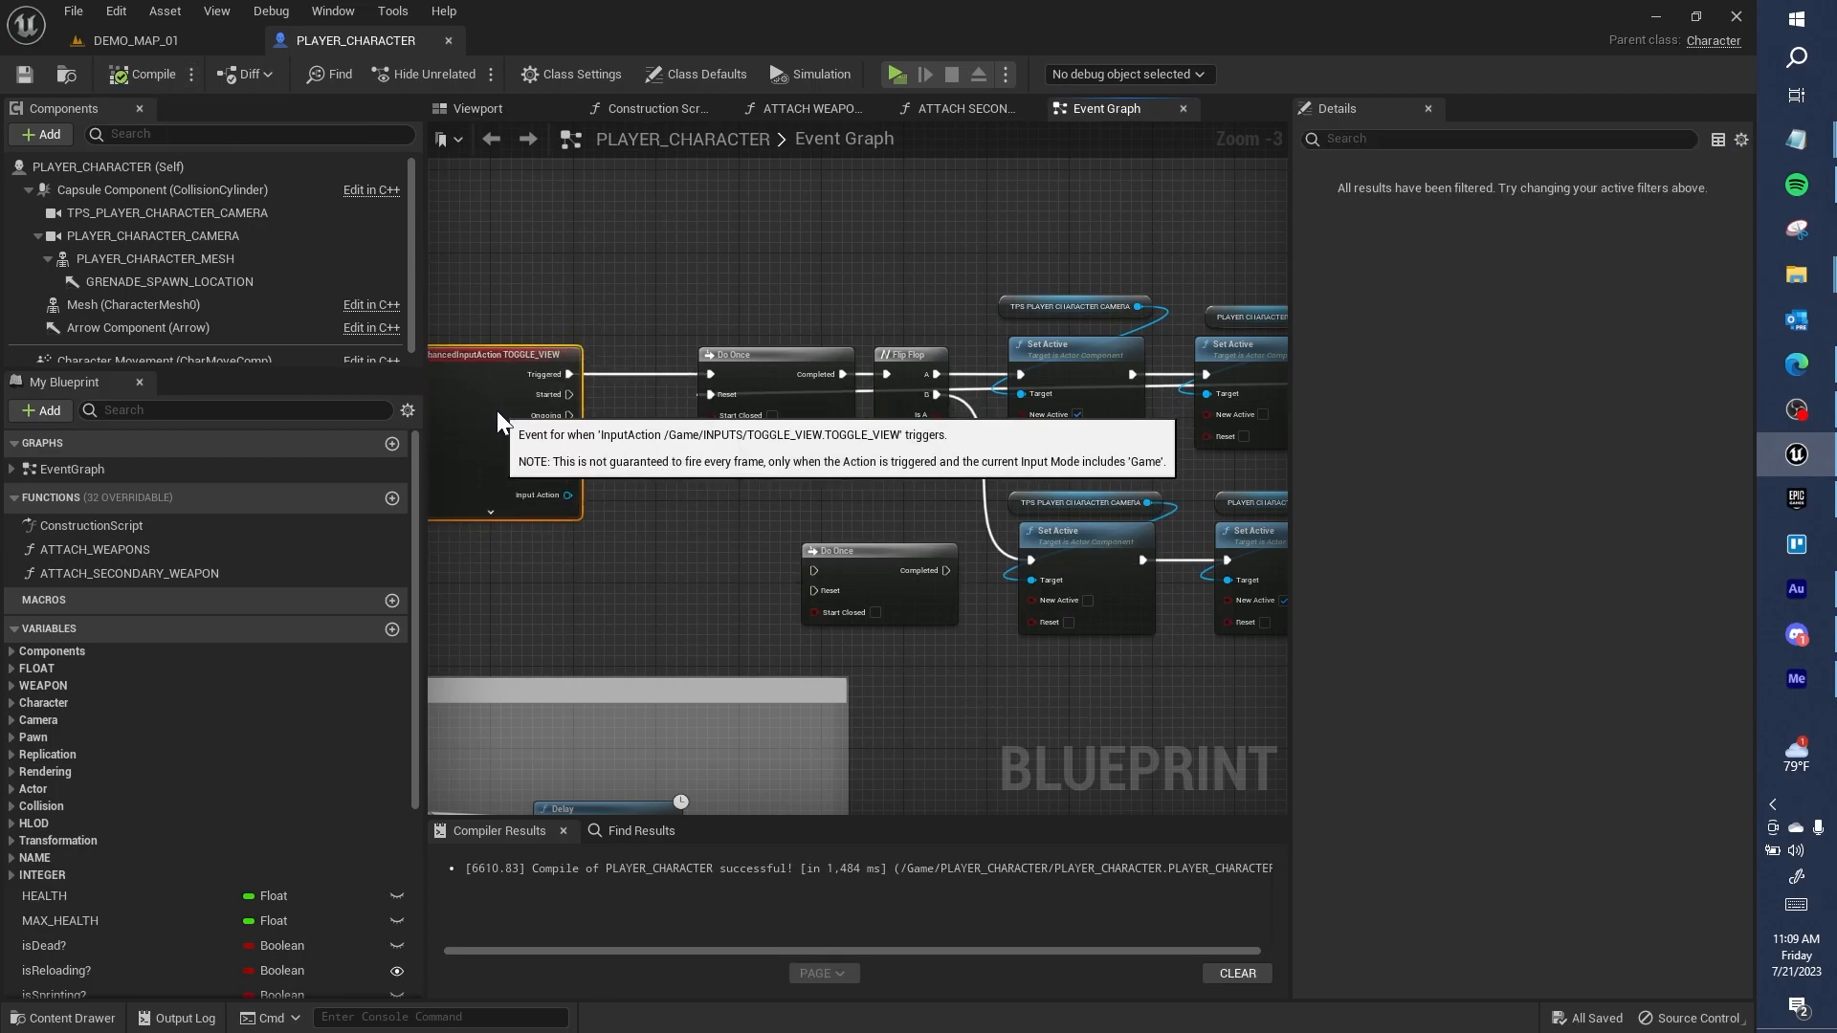
key("ctrl+s")
Step: Play DEMO_MAP_01 and test toggling repeatedly between the first-person and third-person views
left_click(185, 32)
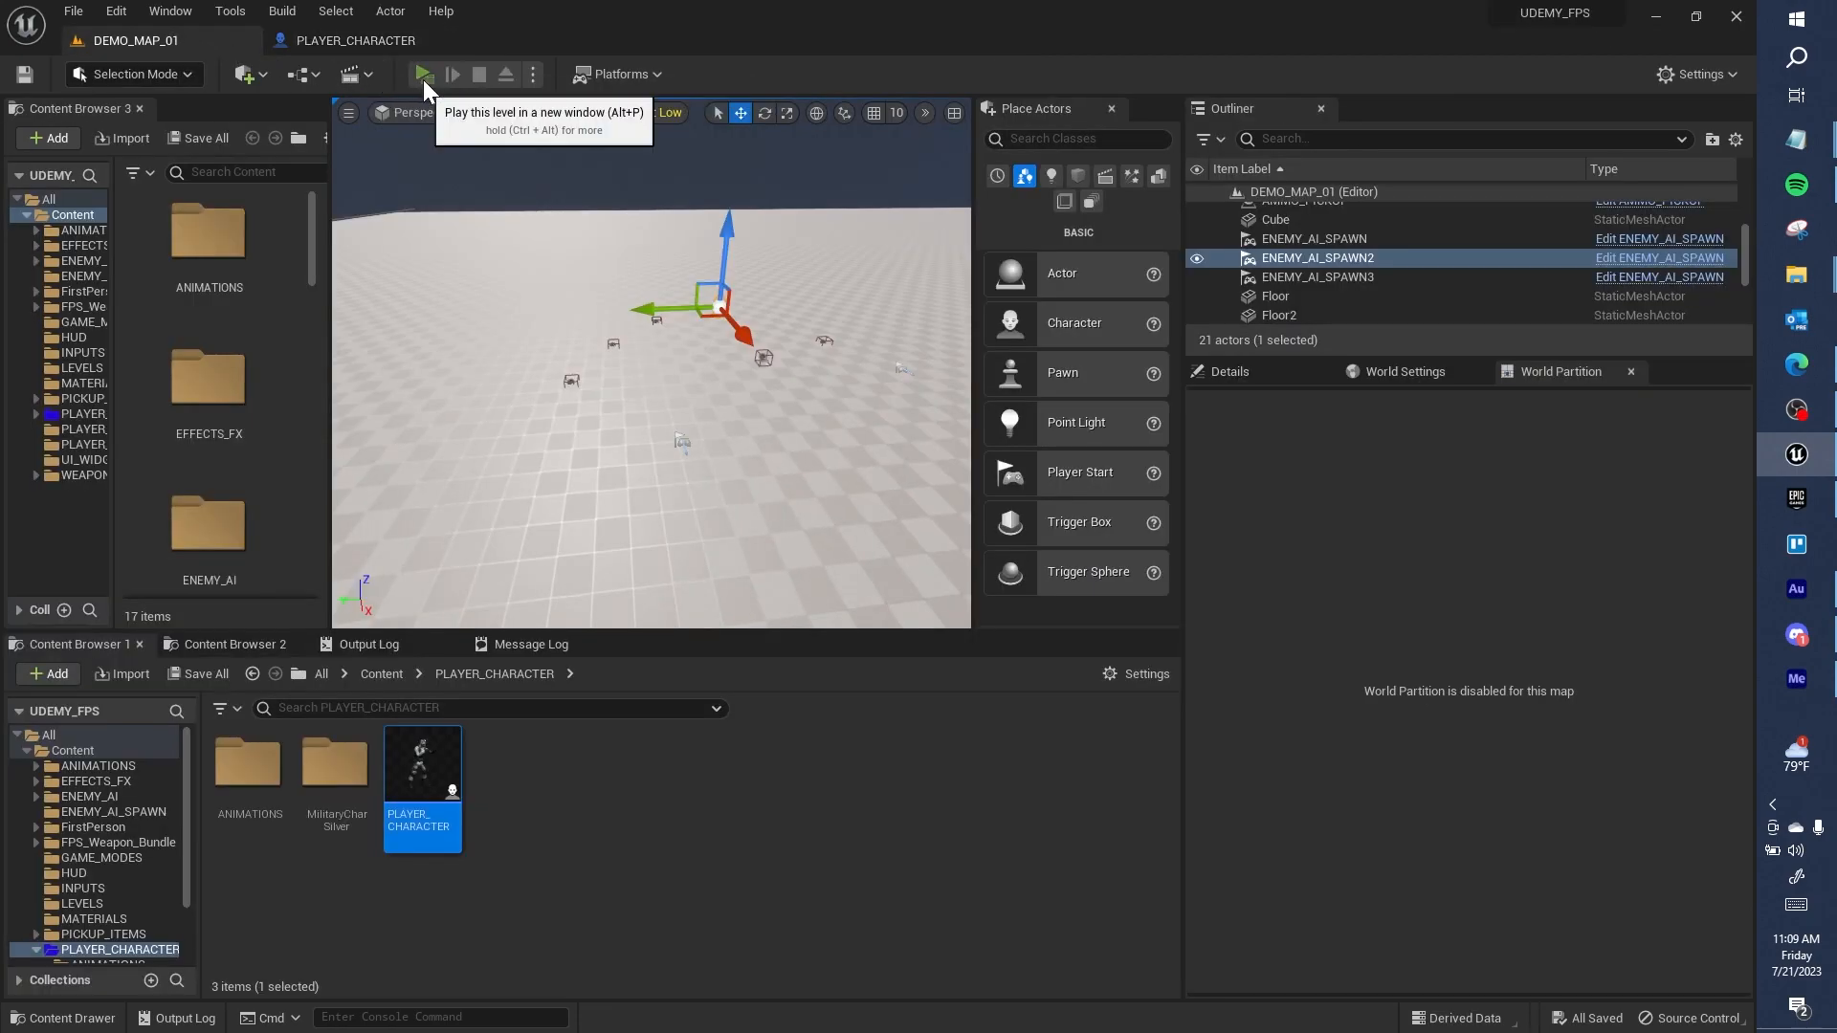
left_click(423, 76)
left_click(875, 528)
key("v")
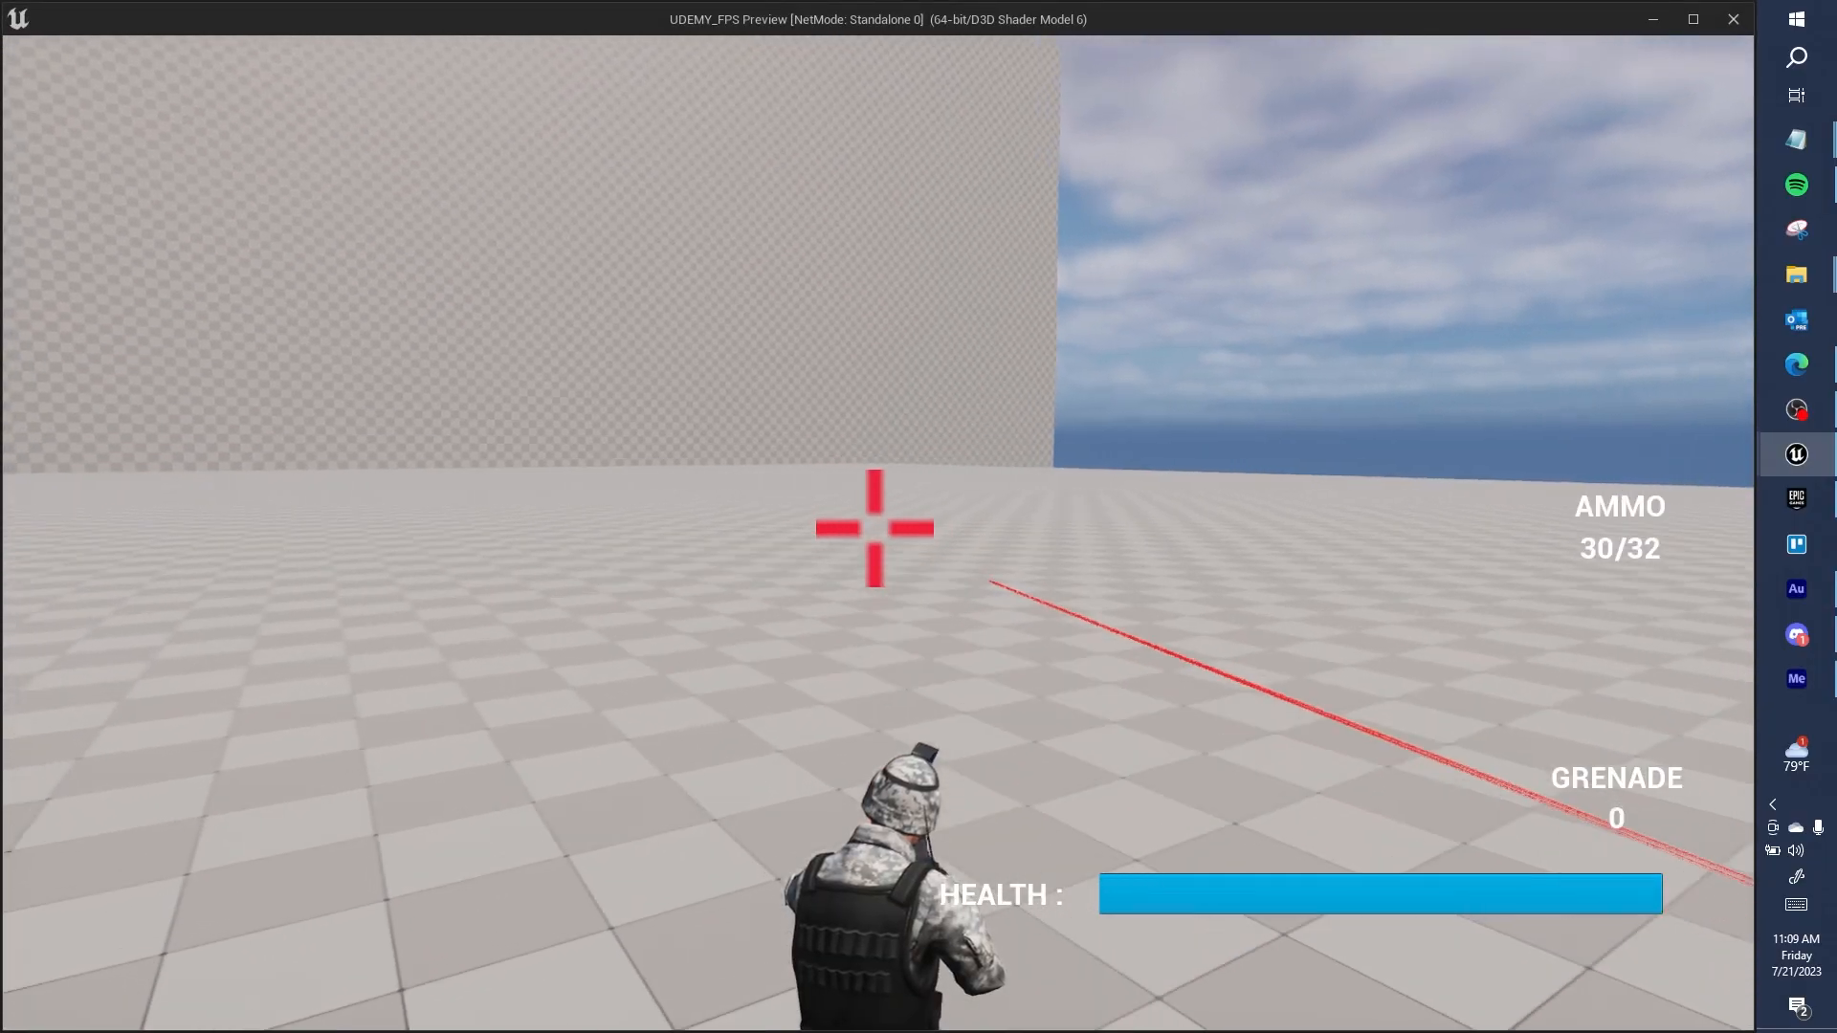
key("v")
key("v")
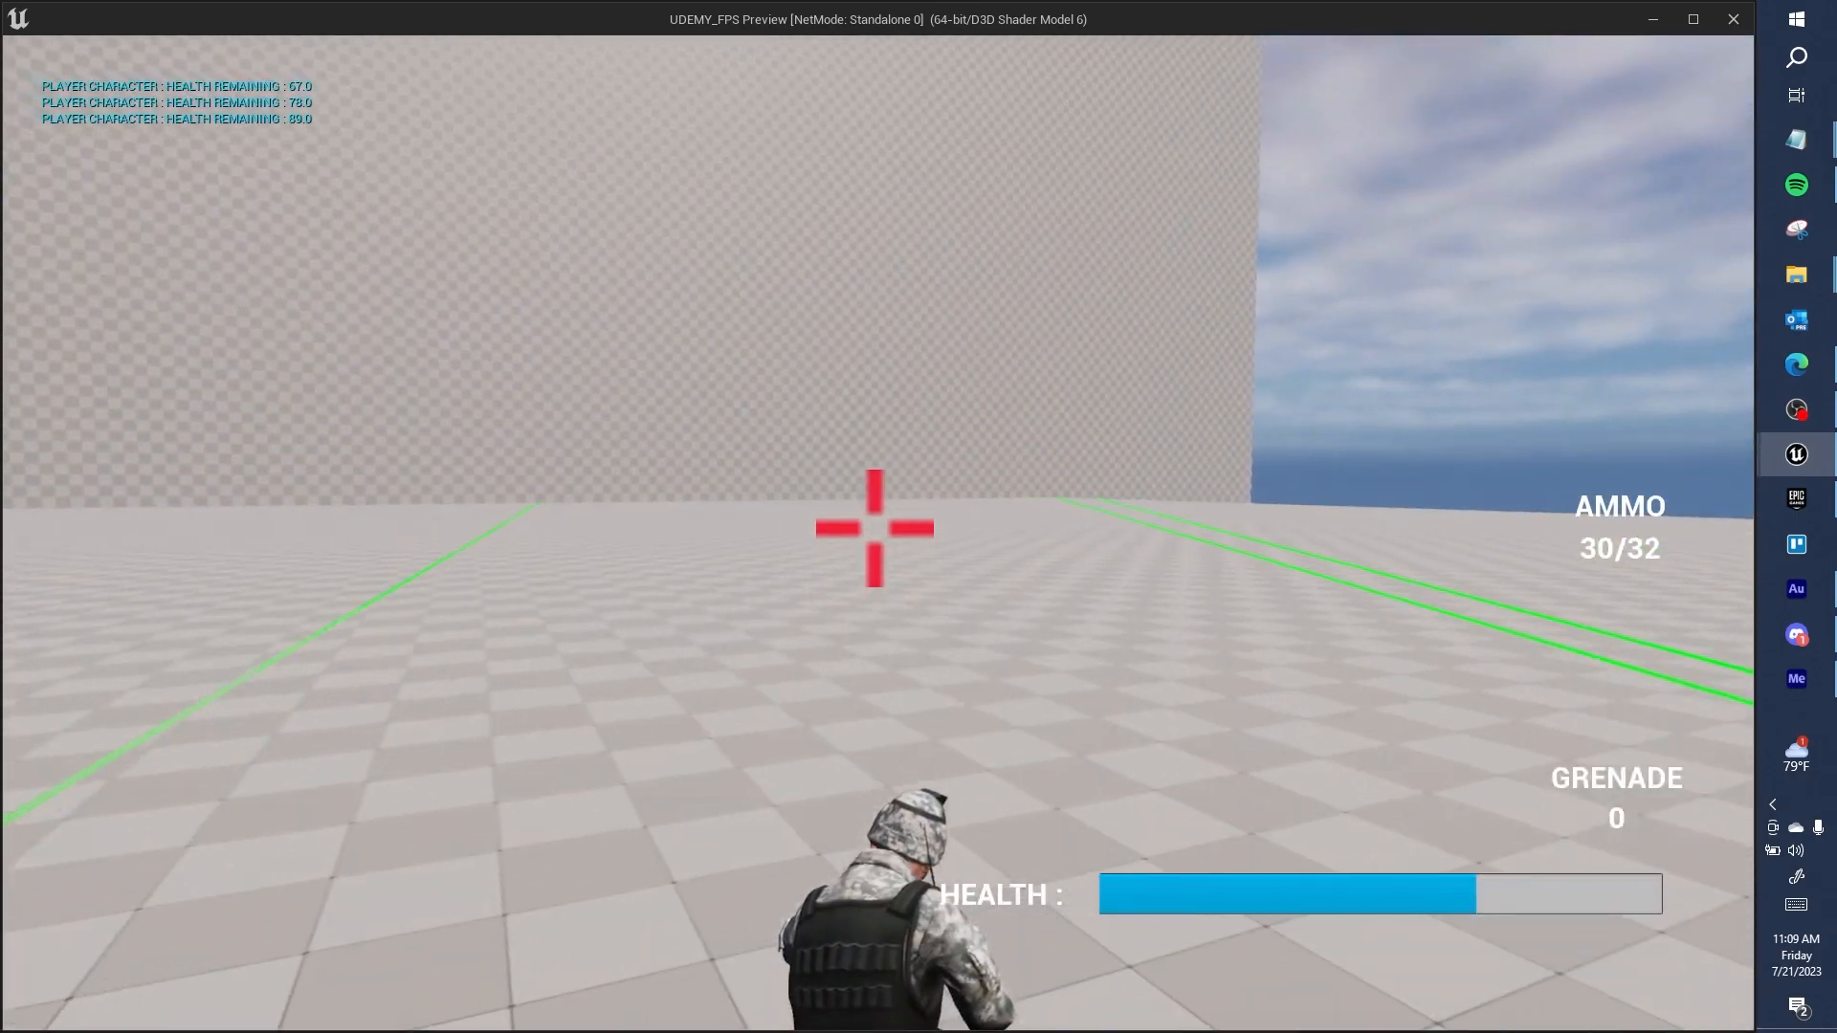
key("v")
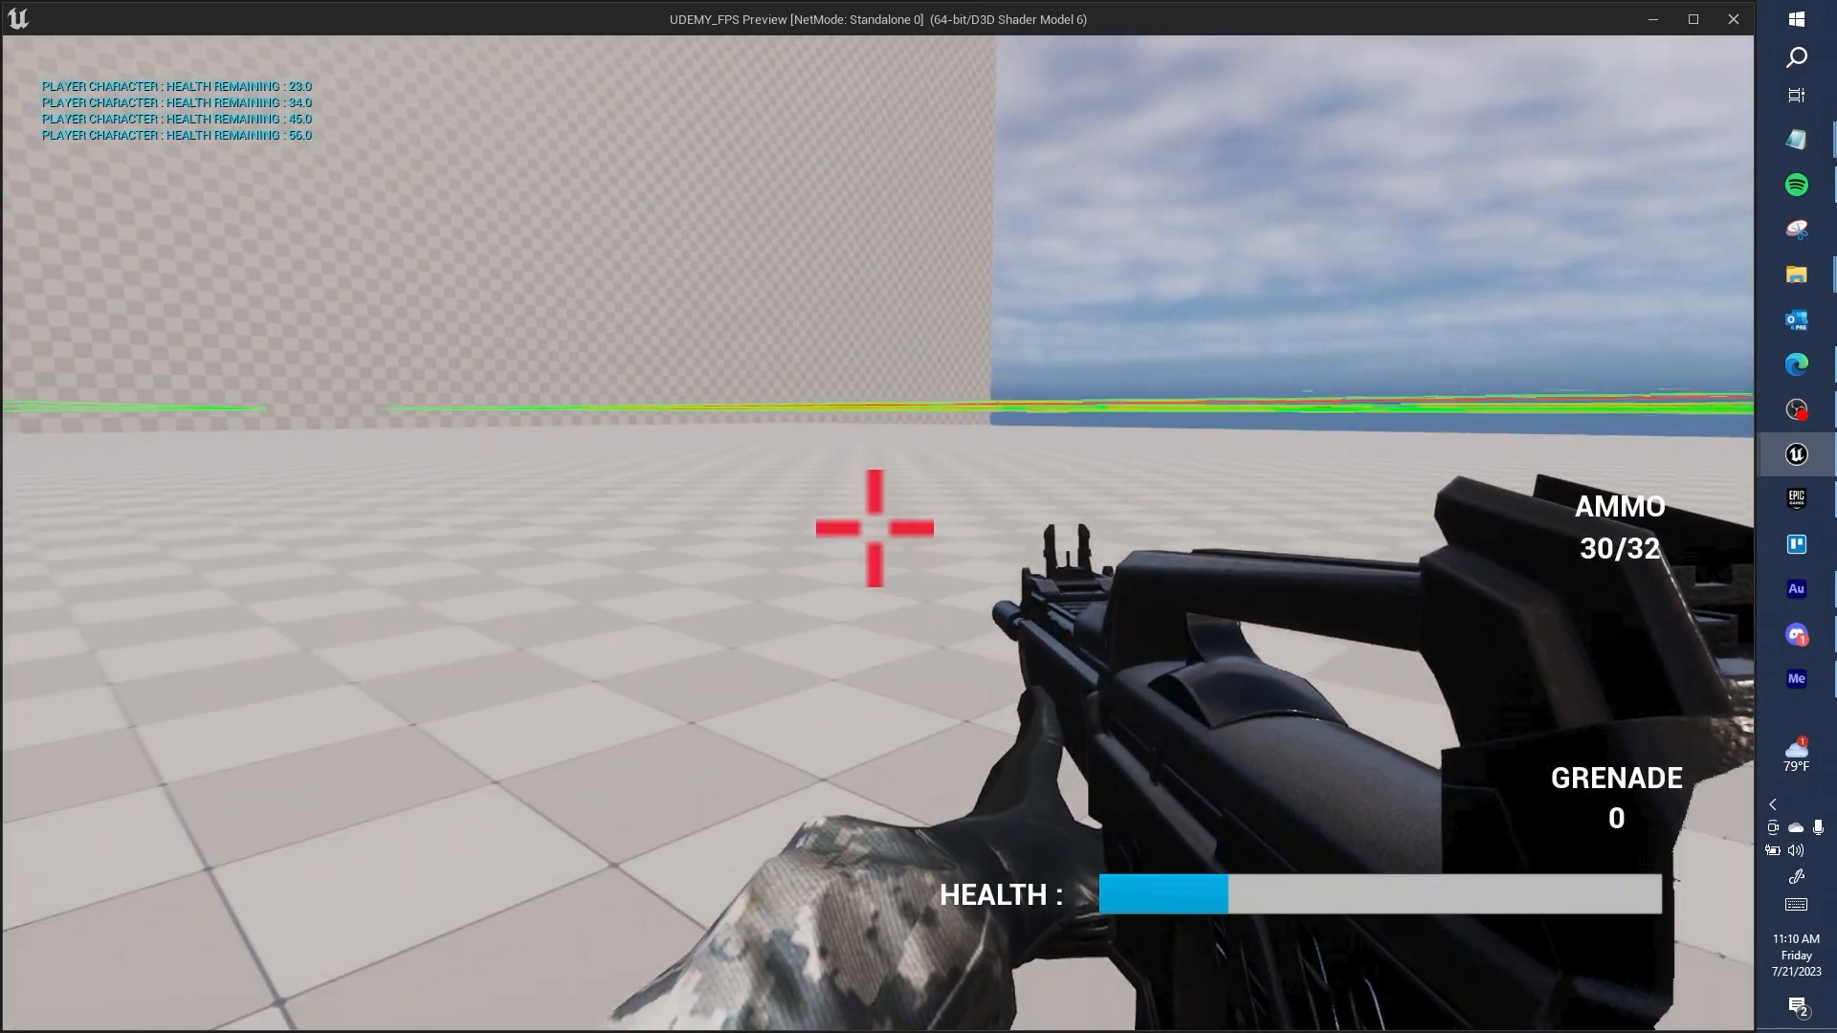
key("v")
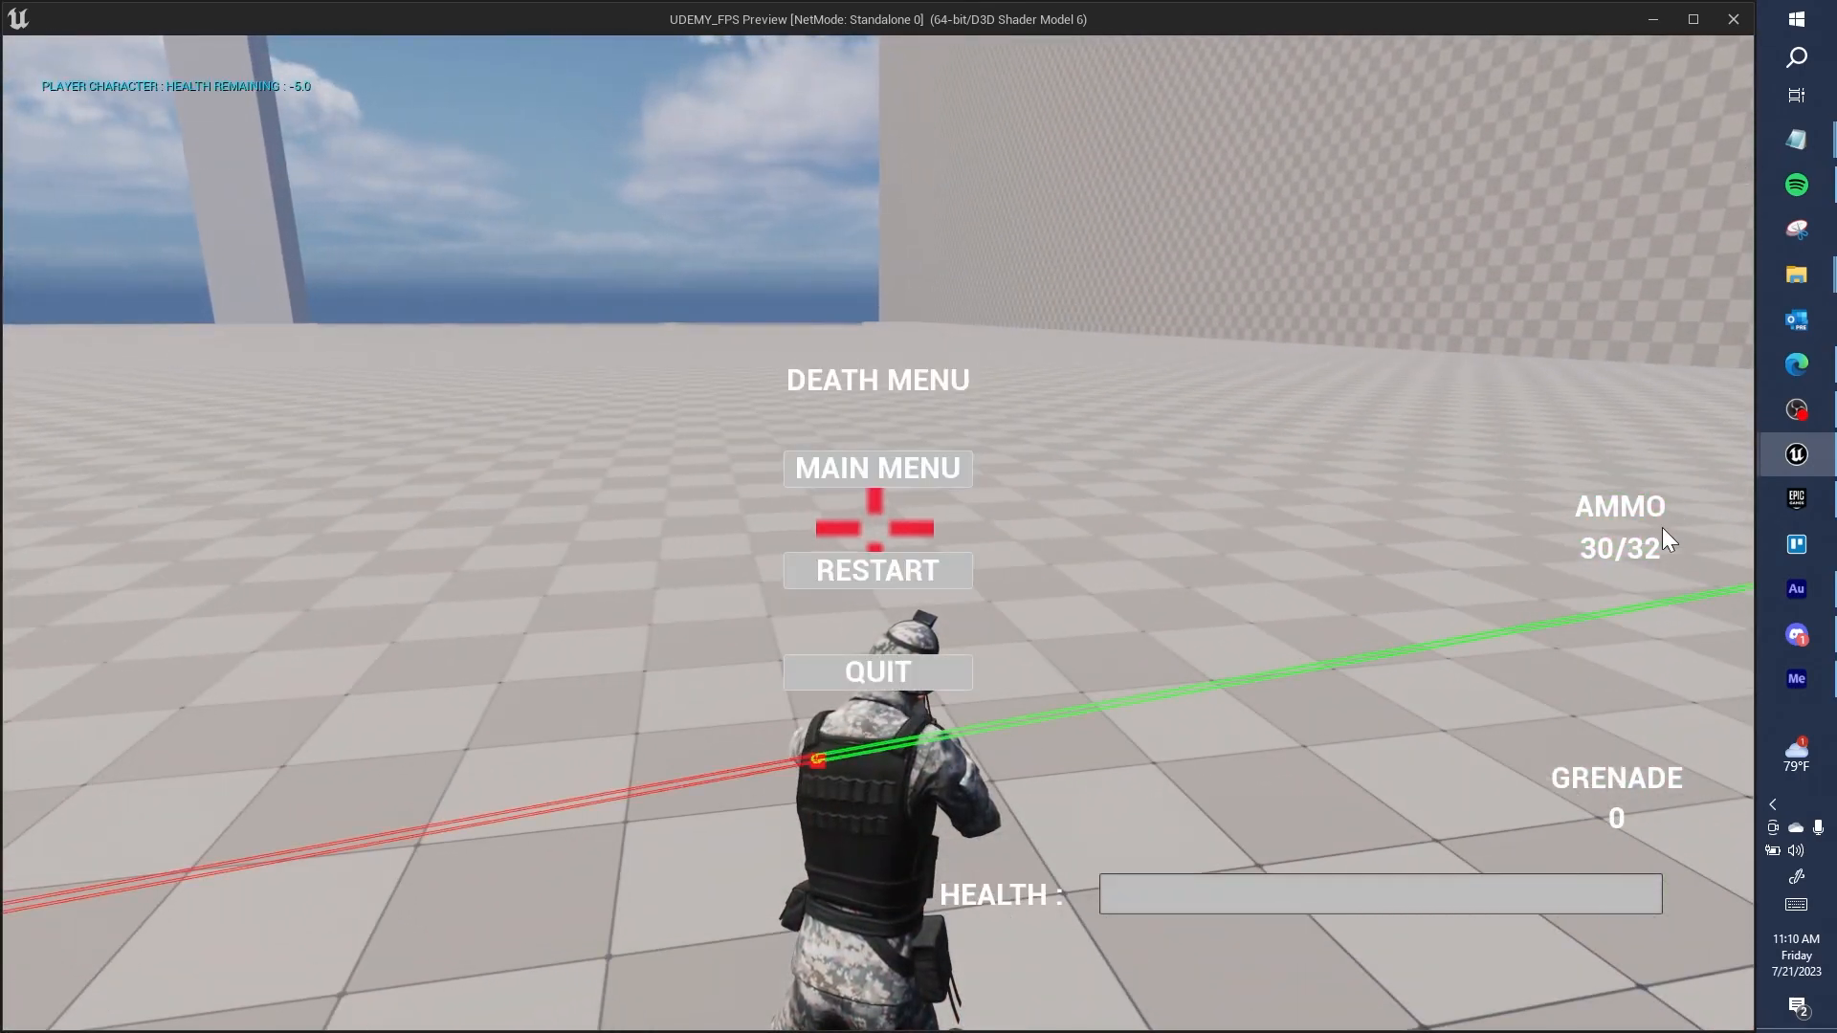
Step: Restart from the death menu, check the character's movement in third-person view, and end the play session
left_click(927, 580)
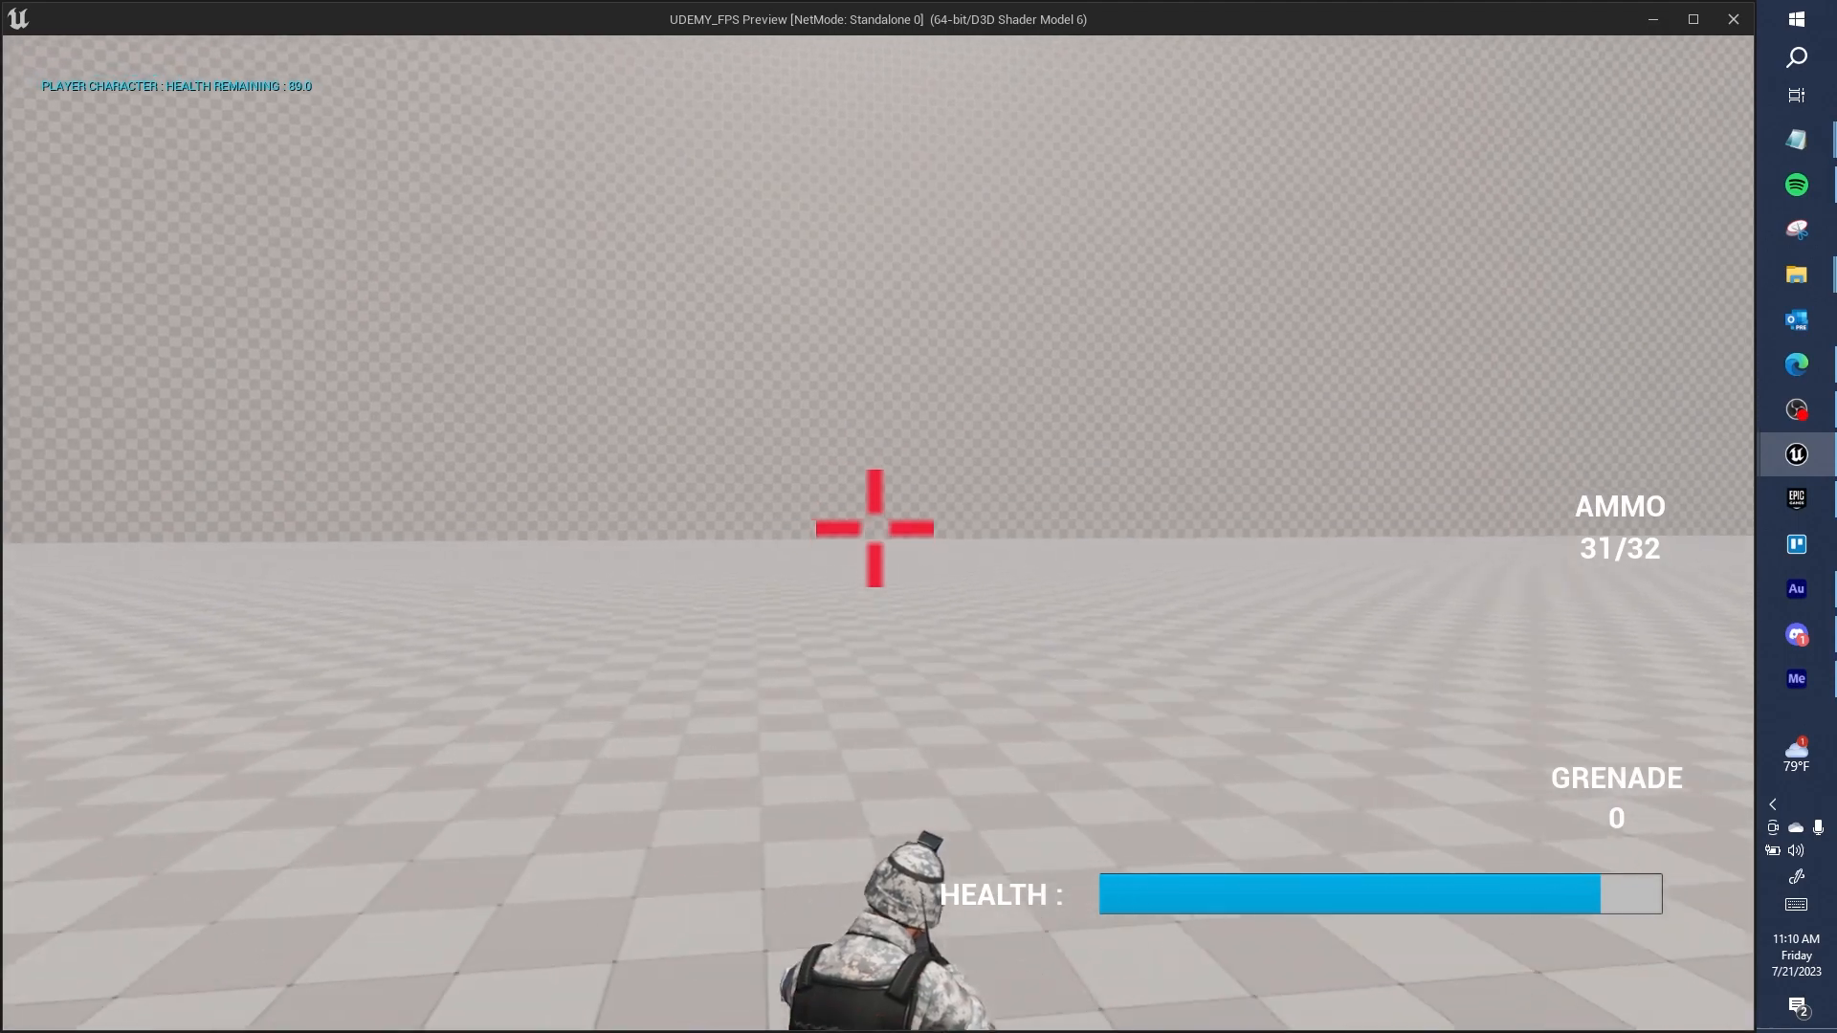
key("c")
key("c")
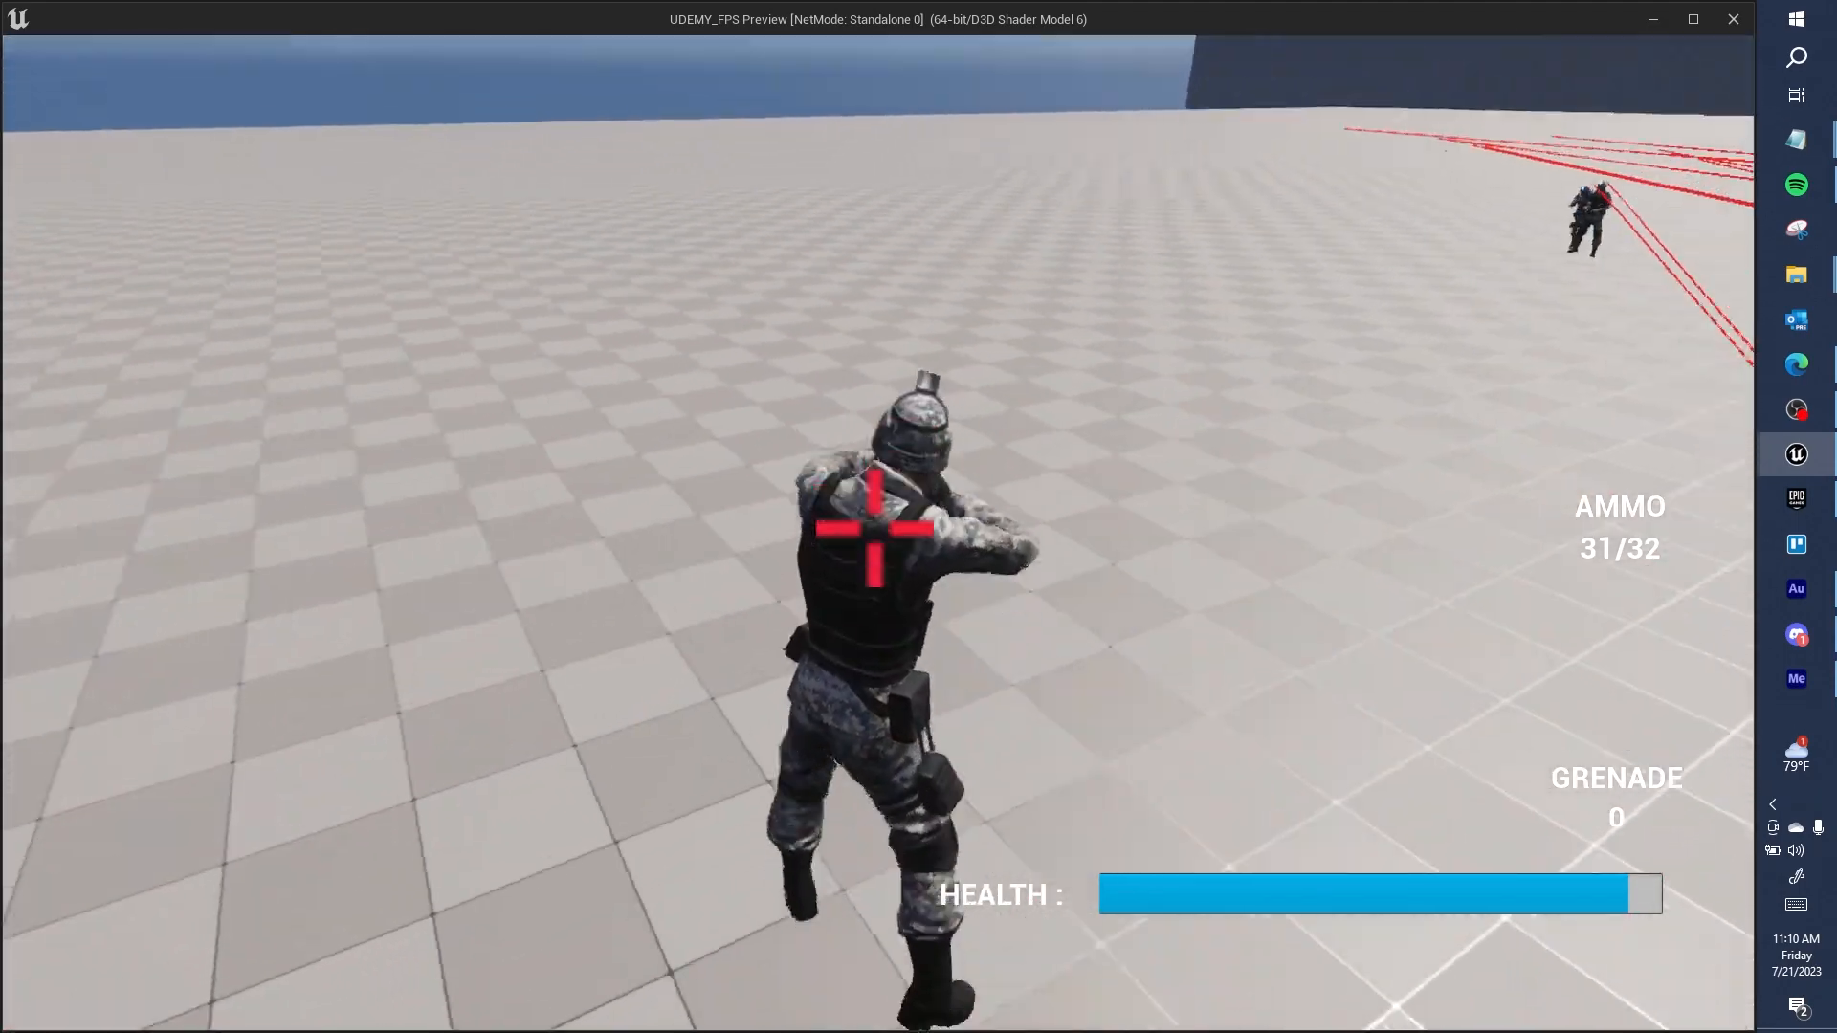
key("Escape")
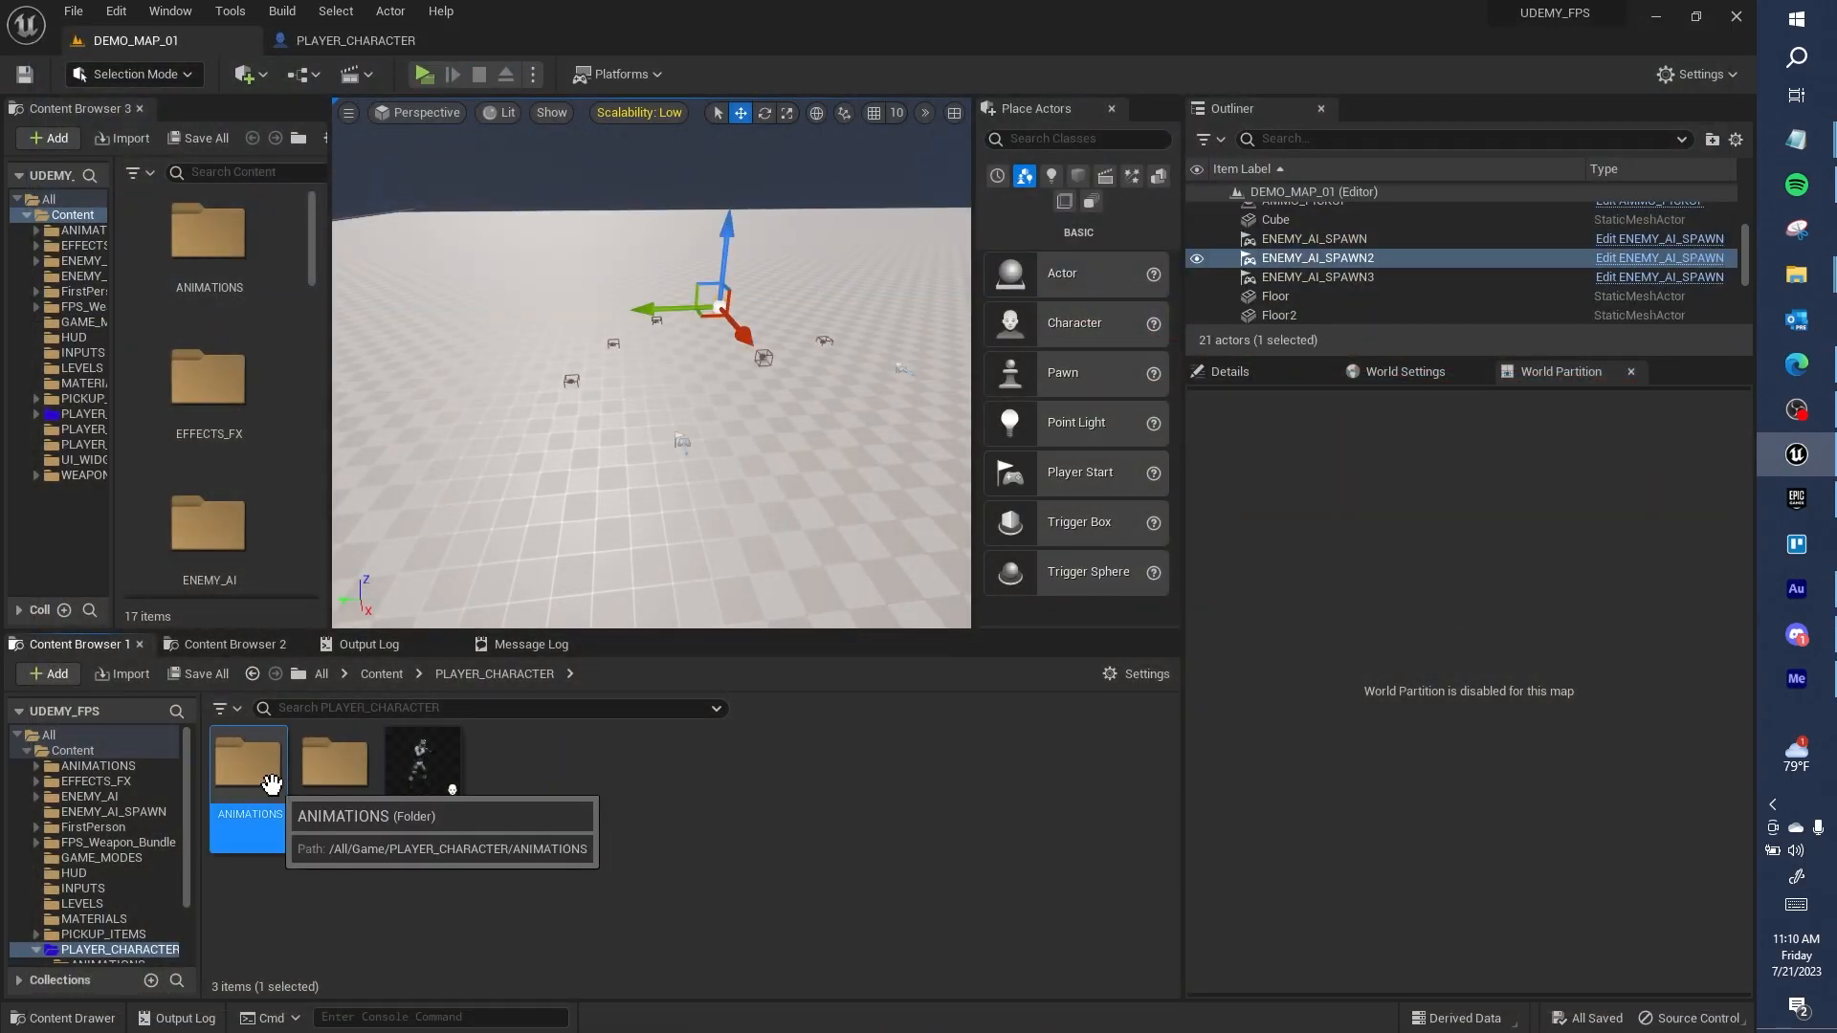
Step: Open PLAYER_CHARACTER_ANIM_BP from the ANIMATIONS folder and open the BS_Jog blend space used in its SPRINT state
double_click(251, 766)
left_click(272, 813)
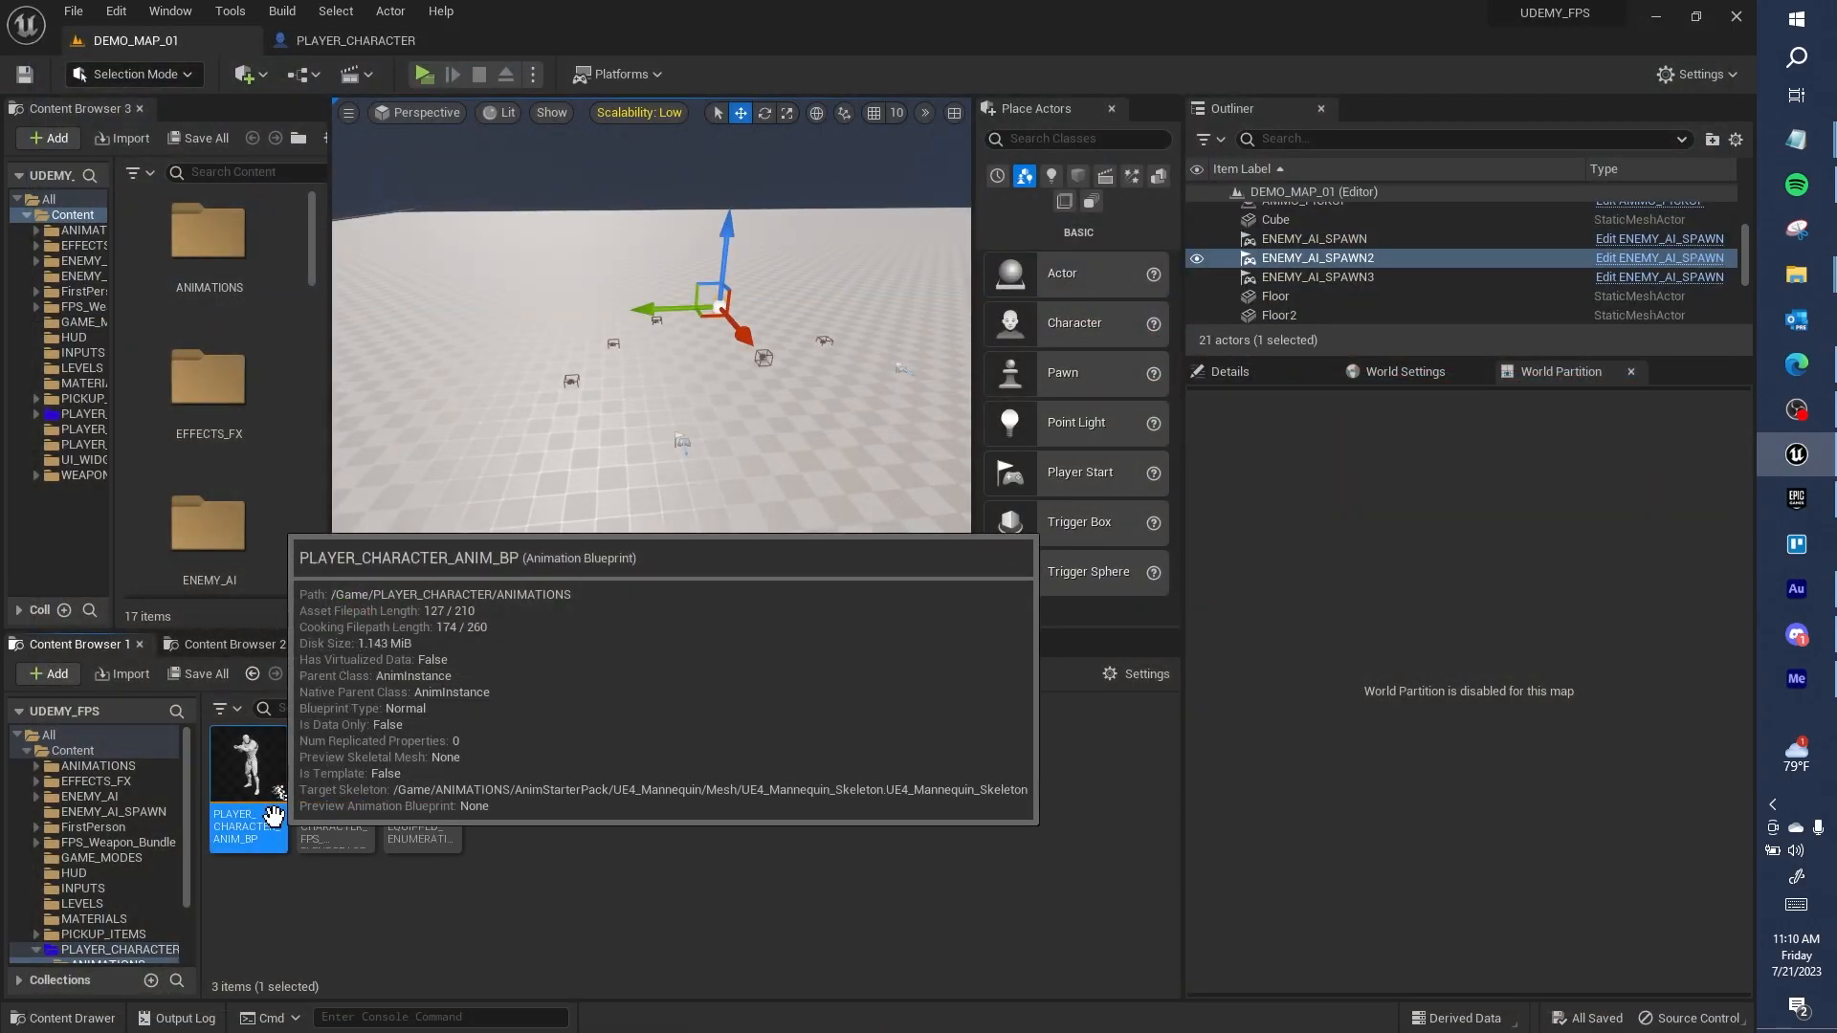
double_click(272, 813)
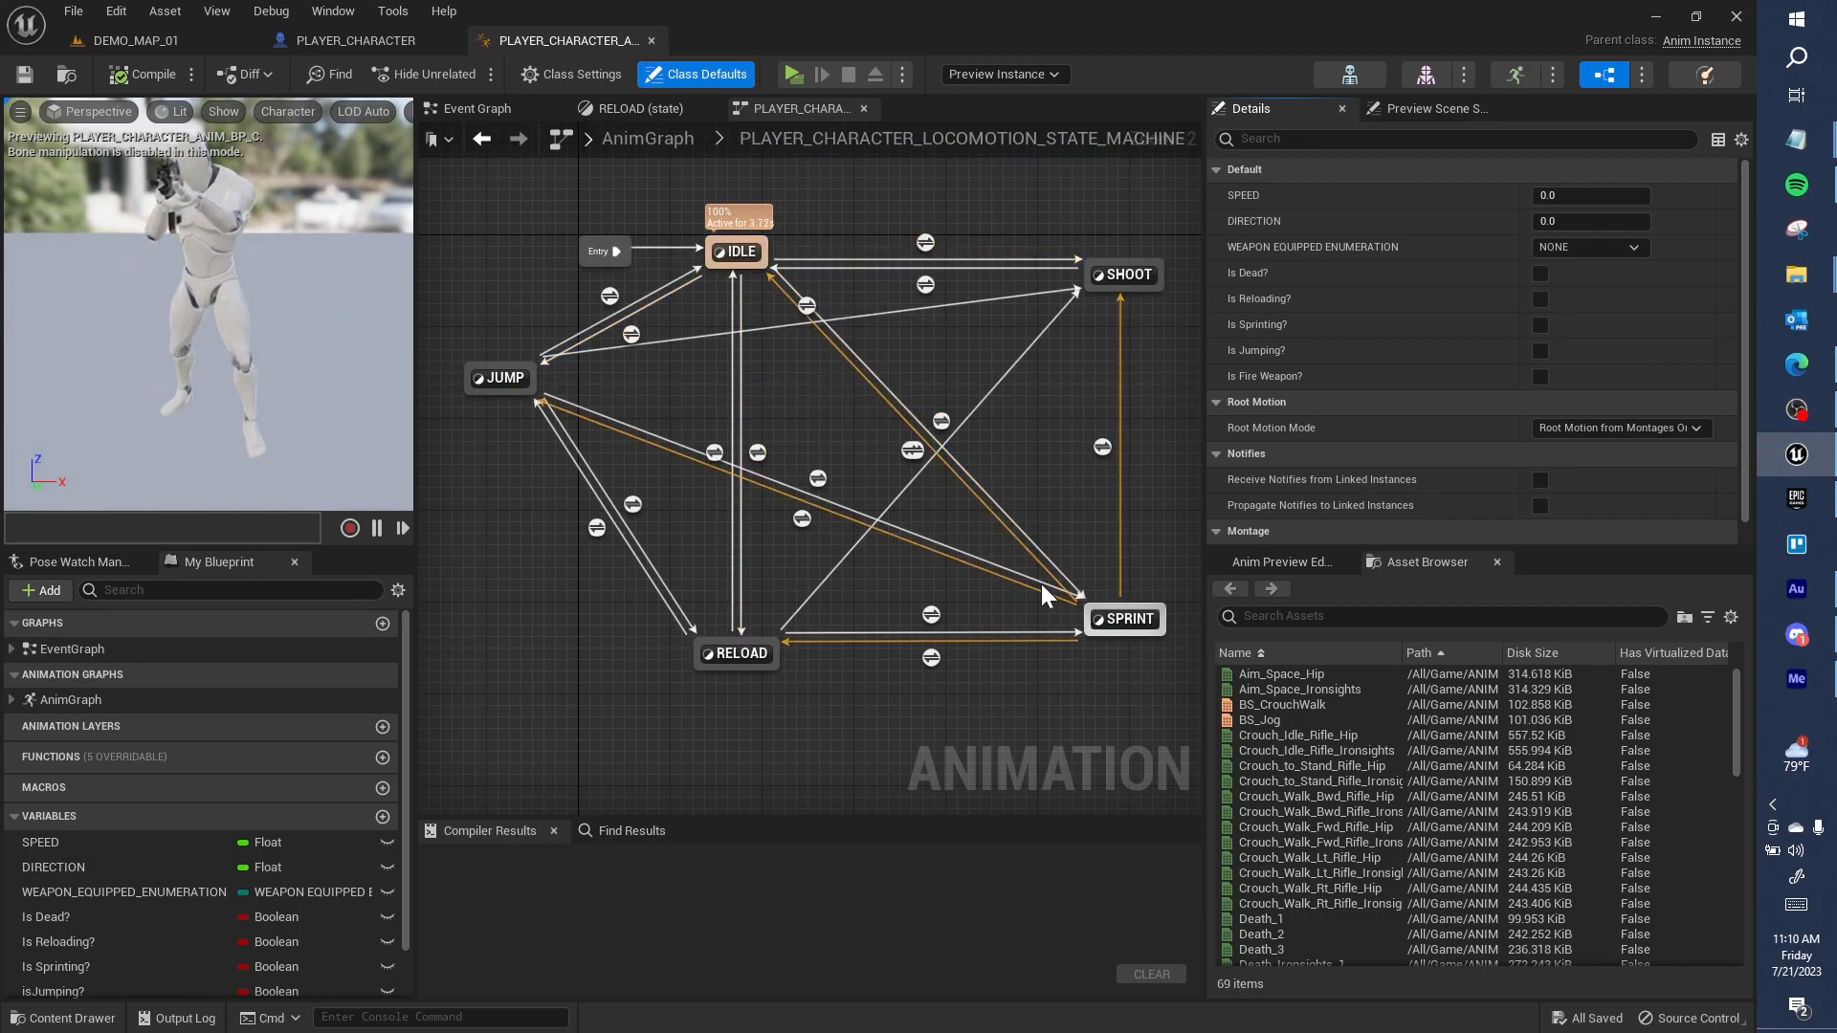
double_click(1119, 620)
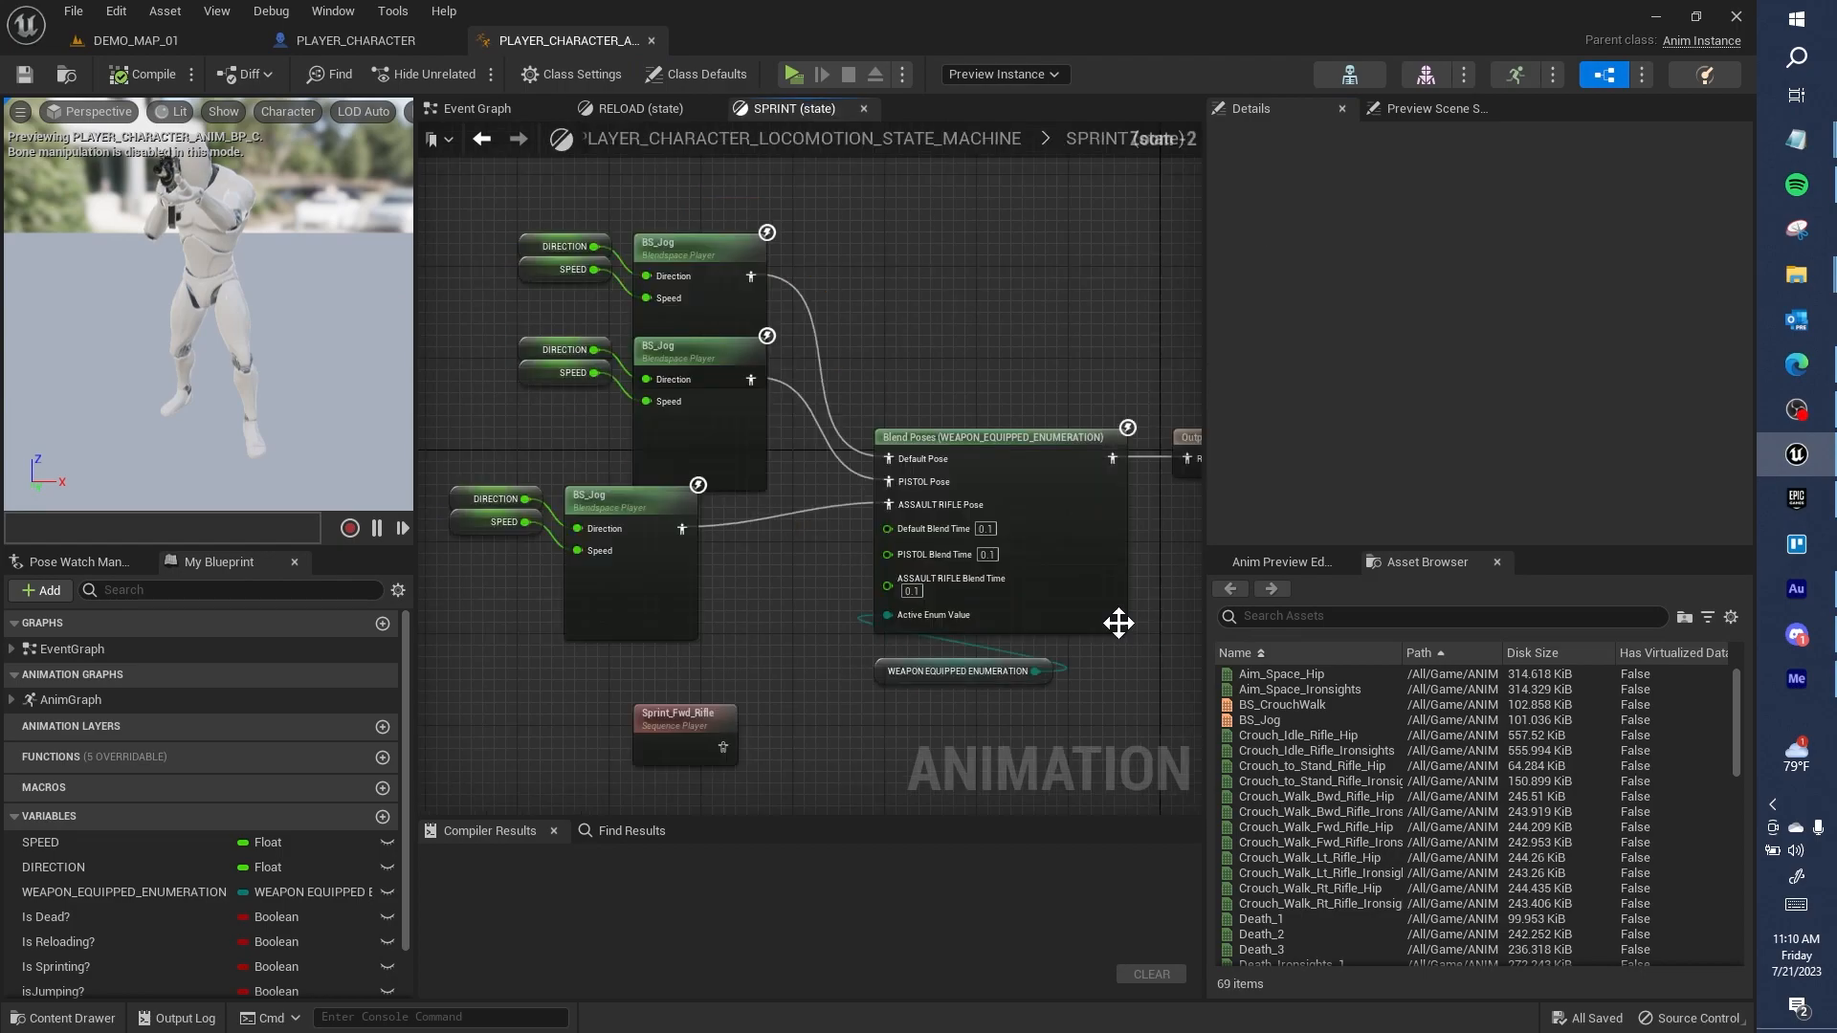
left_click(639, 606)
double_click(639, 605)
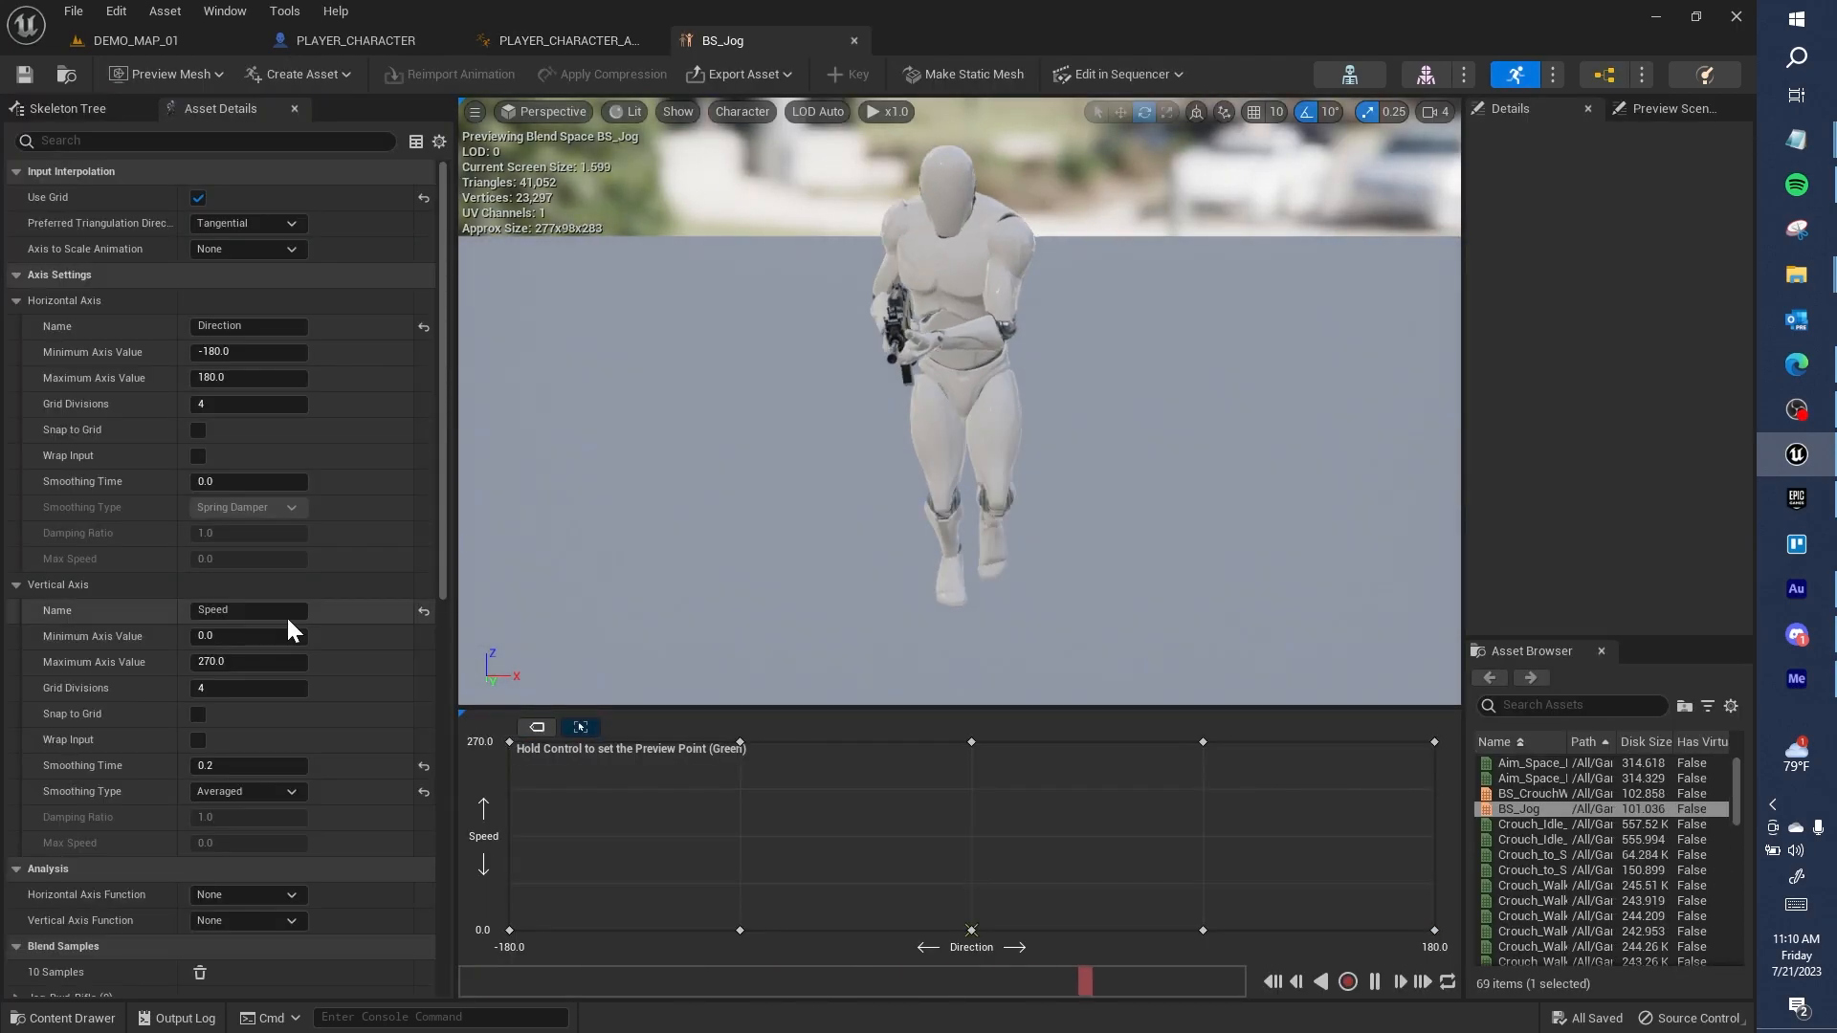
Step: Set the maximum value of BS_Jog's vertical Speed axis to 1500
left_click(259, 662)
type("1500")
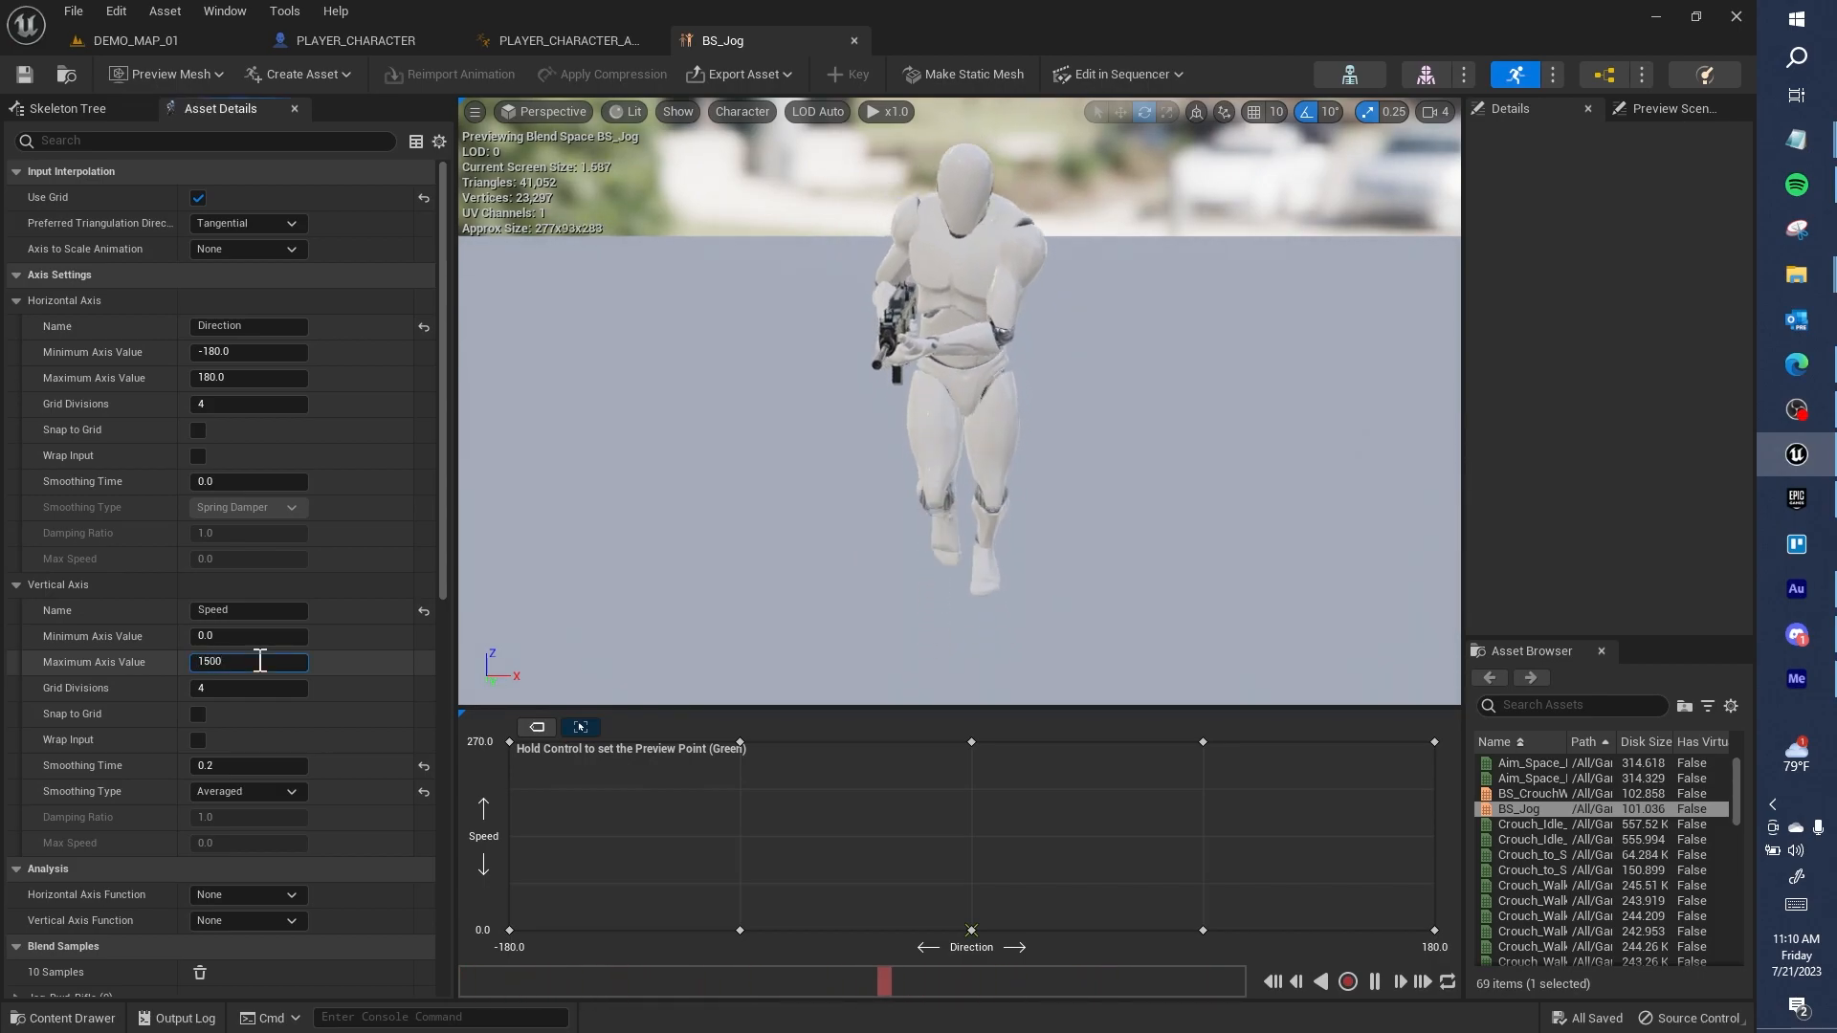
key("Return")
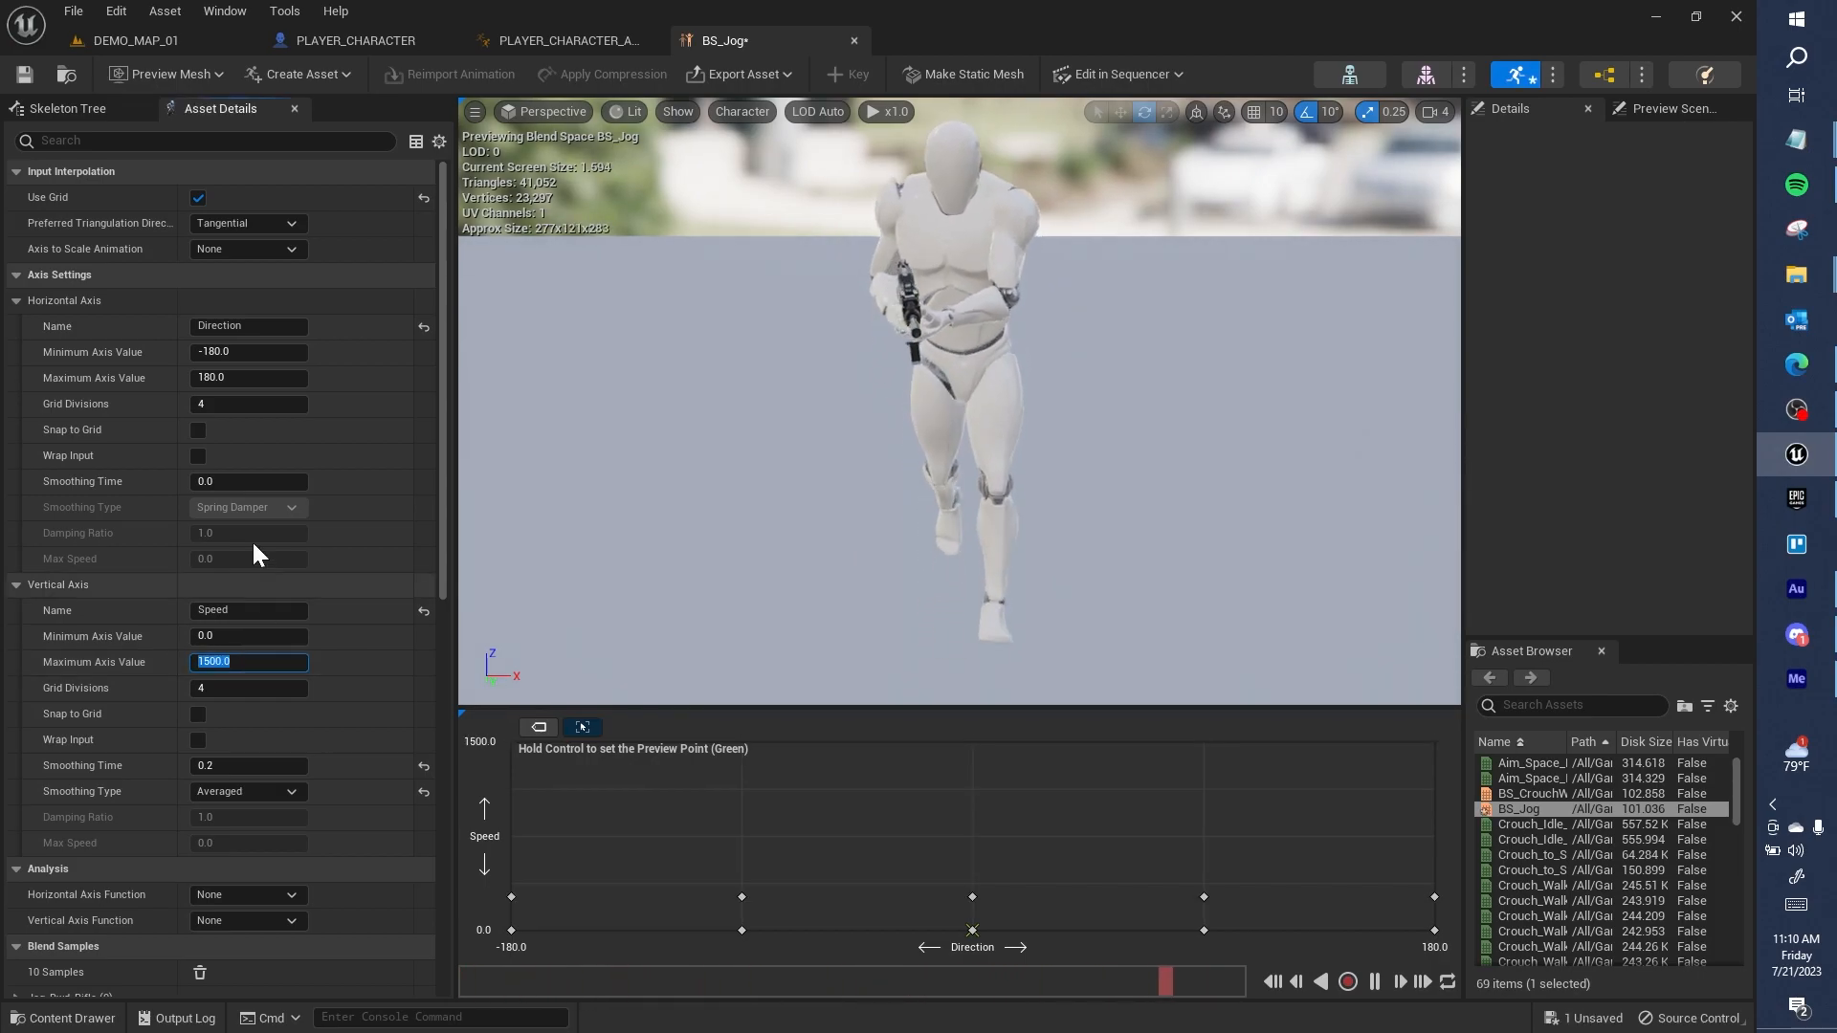
Step: Move the five upper jog samples to a Speed of 1500, keeping their directions, and save BS_Jog
left_click_drag(972, 896, 976, 742)
left_click_drag(740, 892, 724, 711)
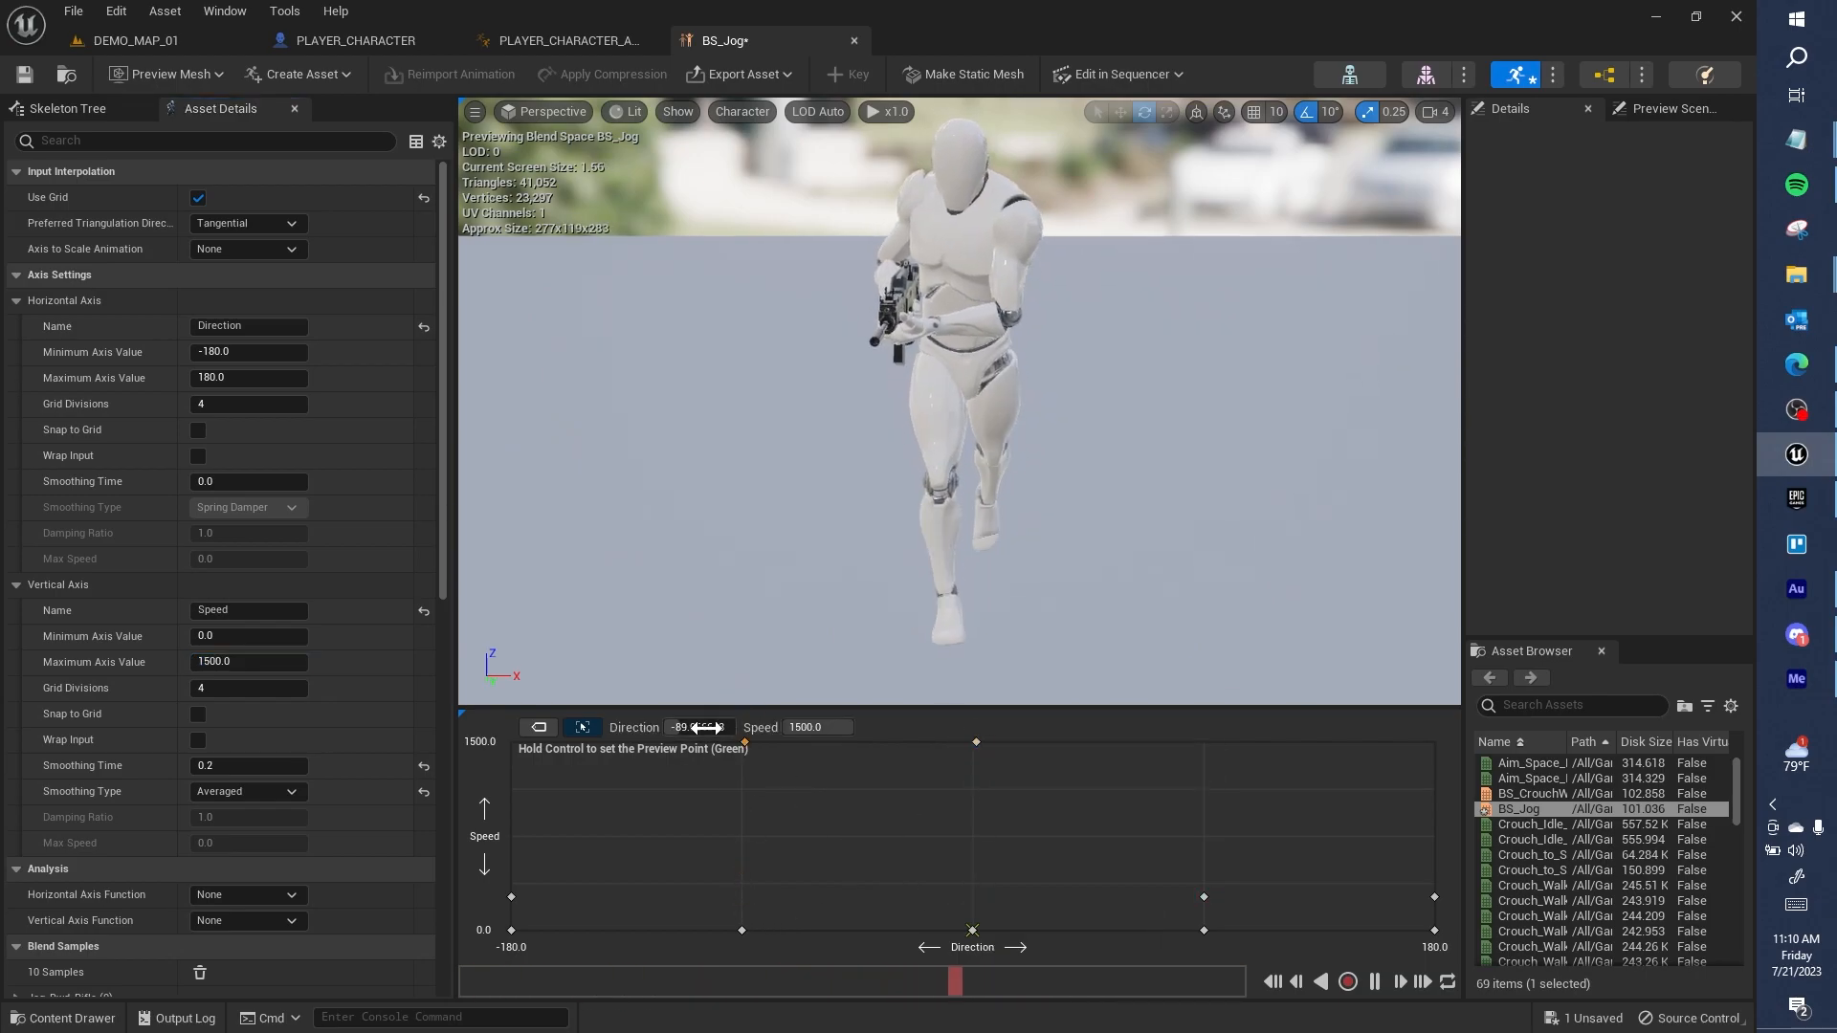
left_click_drag(548, 744, 509, 744)
left_click_drag(1203, 896, 1208, 725)
left_click_drag(1431, 890, 1433, 738)
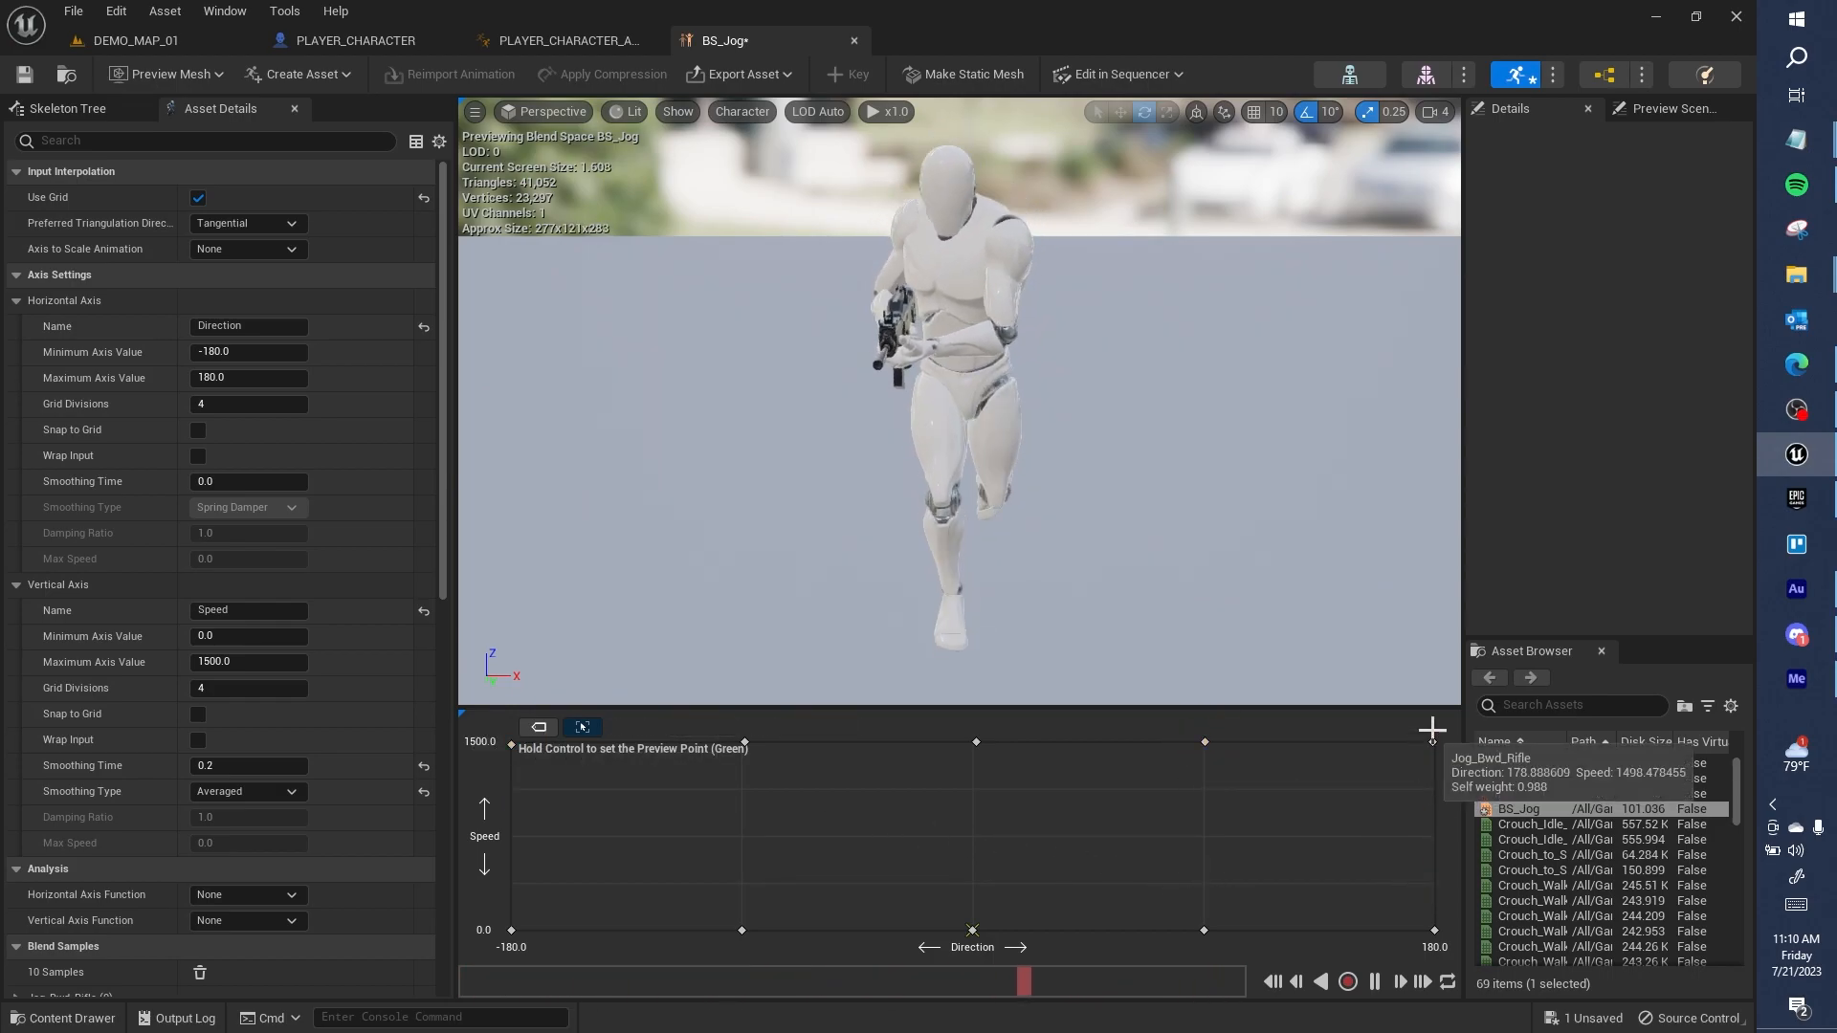
left_click(24, 75)
Step: Play DEMO_MAP_01 to check the jog animation in third-person view, and end the play session
left_click(105, 42)
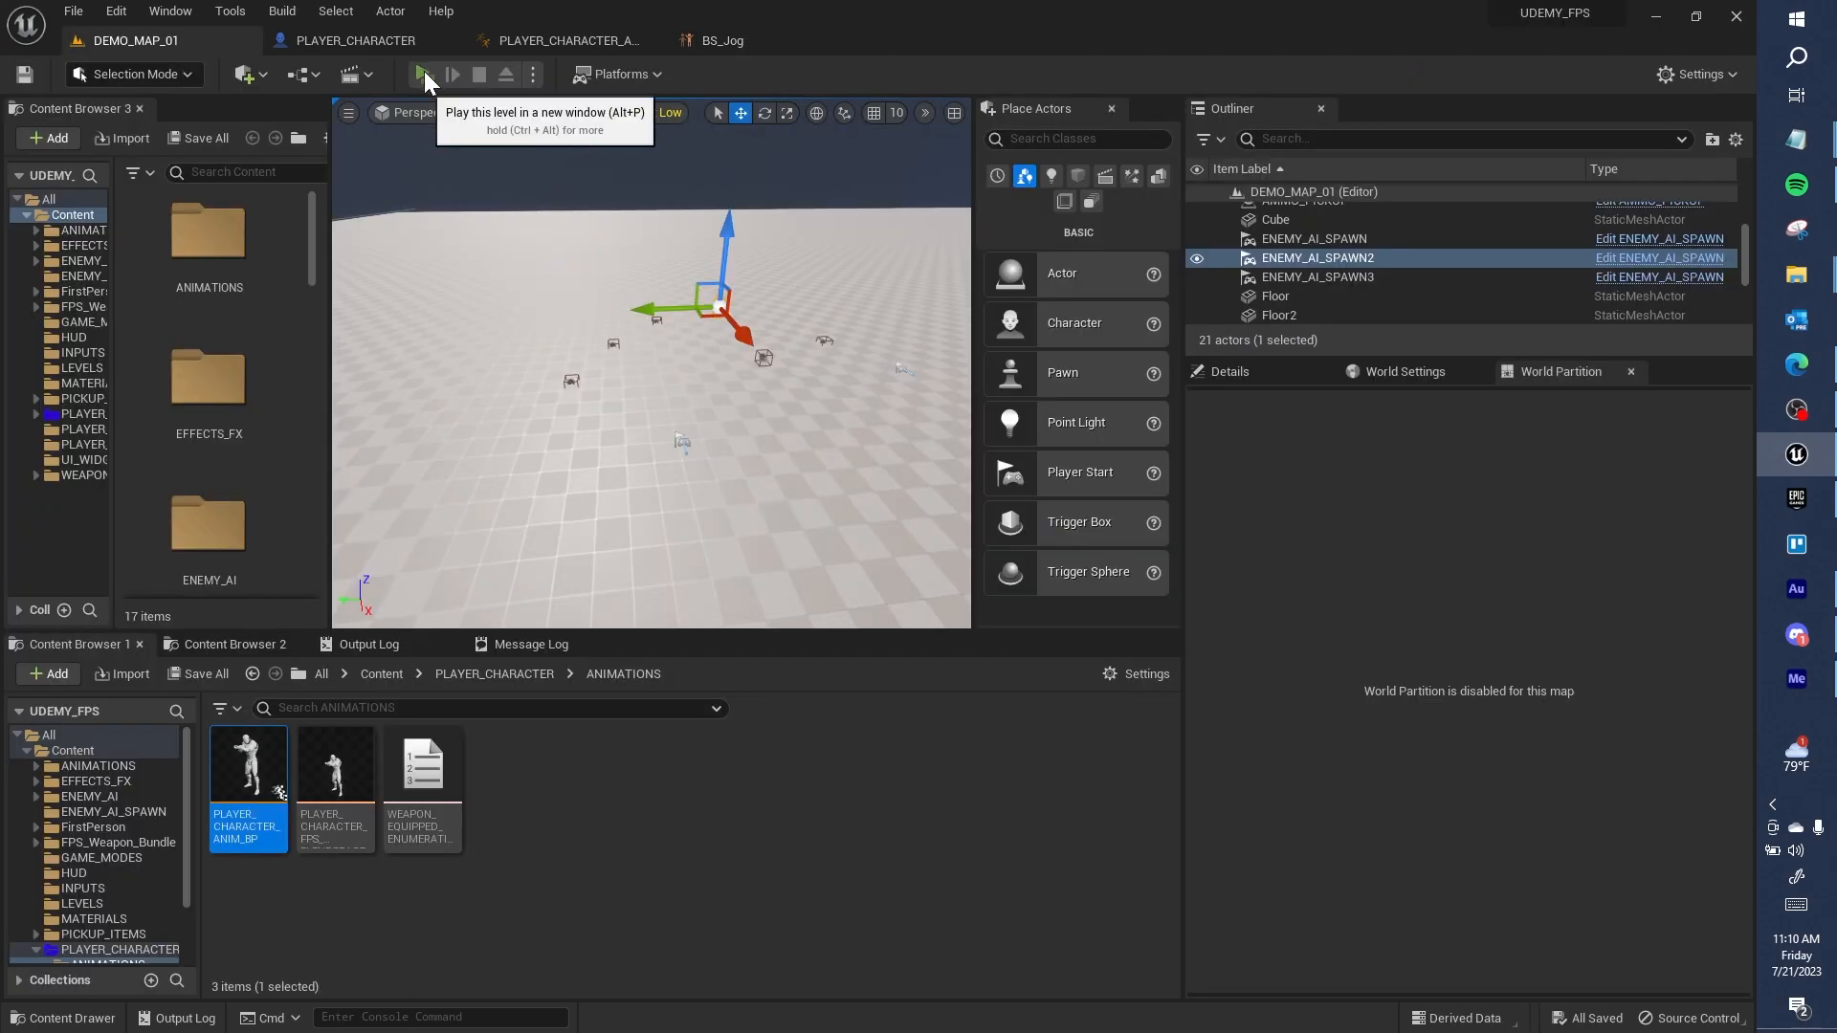
left_click(423, 70)
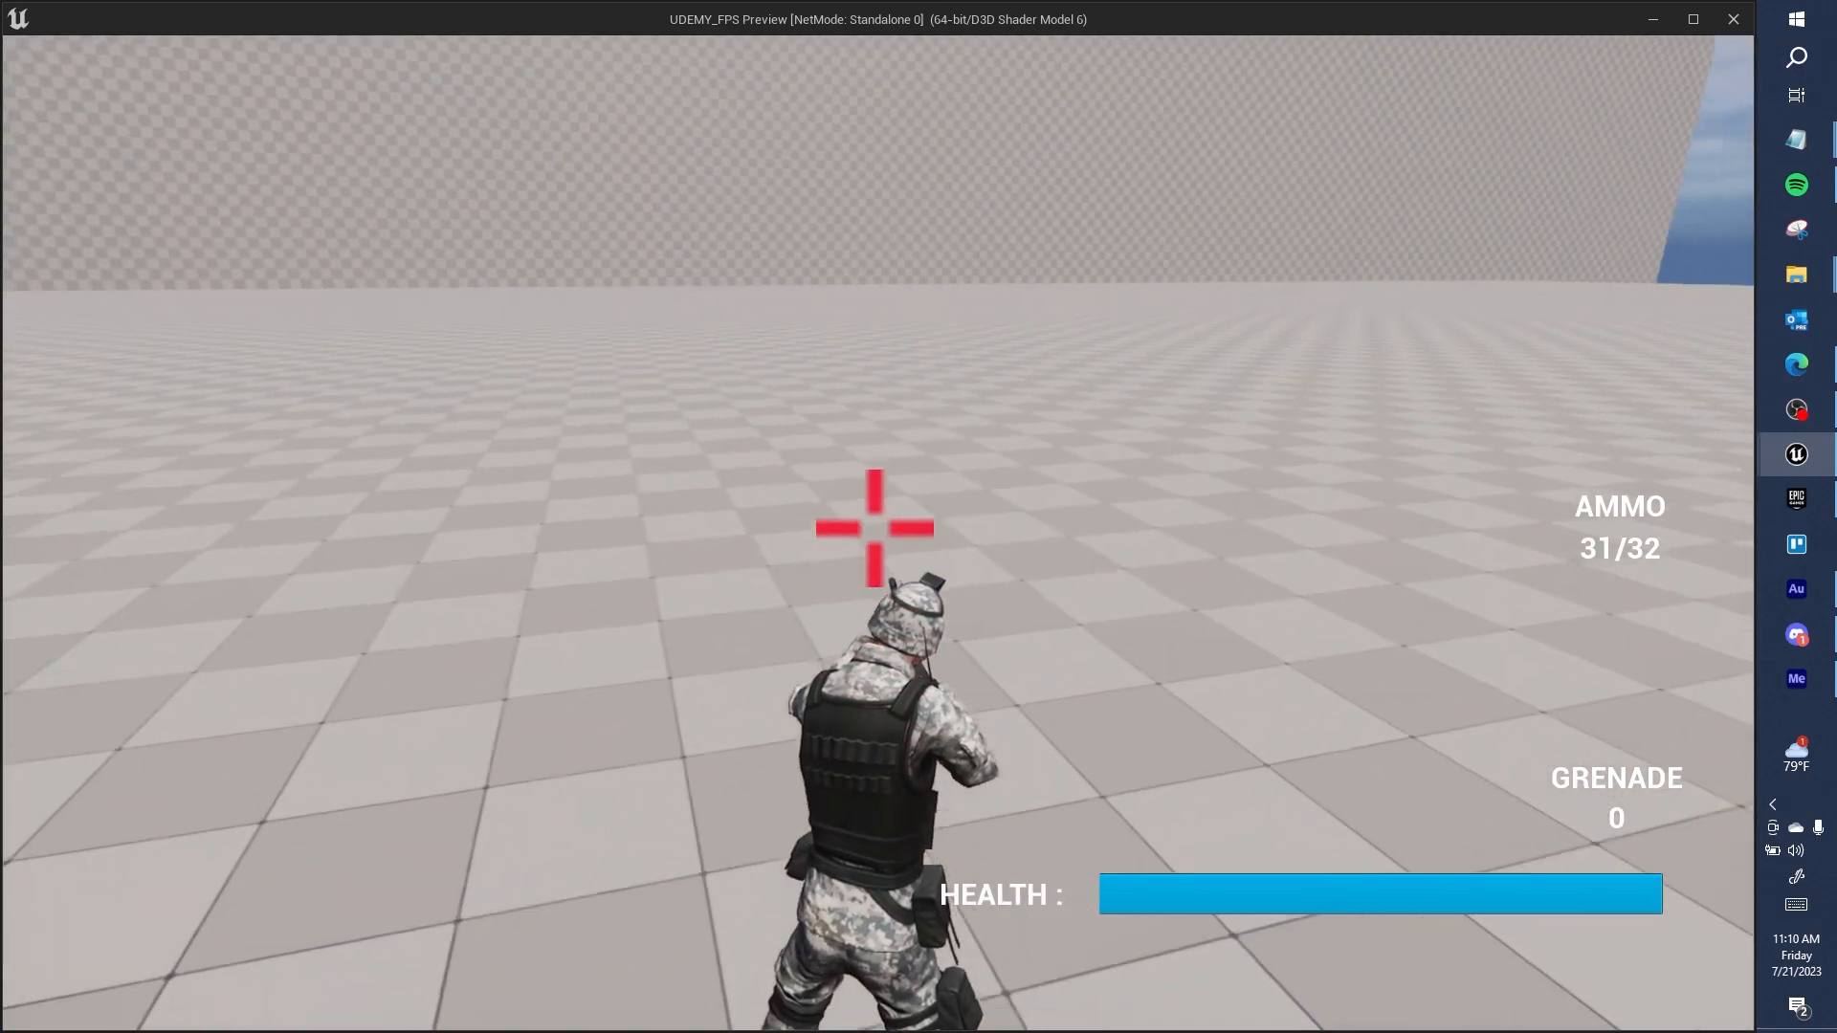
key("Escape")
Step: Straighten the wire from the TOGGLE_VIEW event to Do Once in PLAYER_CHARACTER, and return to the character's animation blueprint
left_click(356, 40)
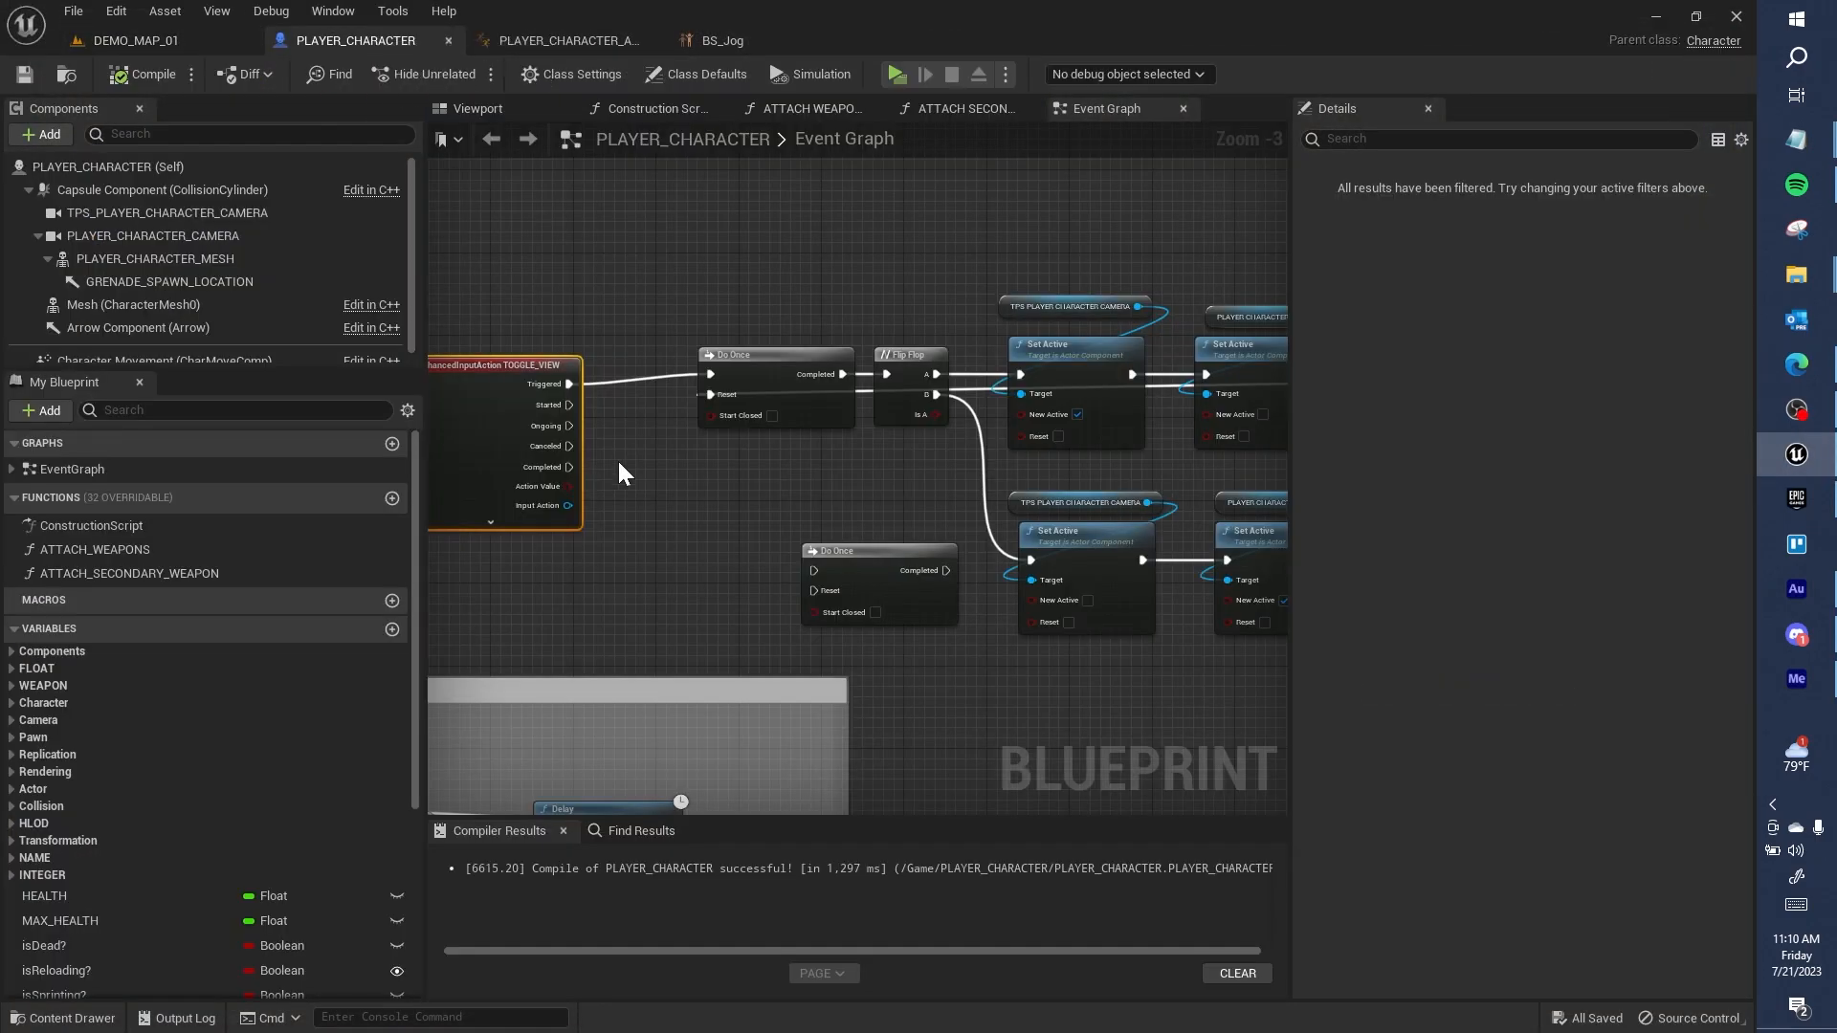
left_click_drag(514, 440, 535, 429)
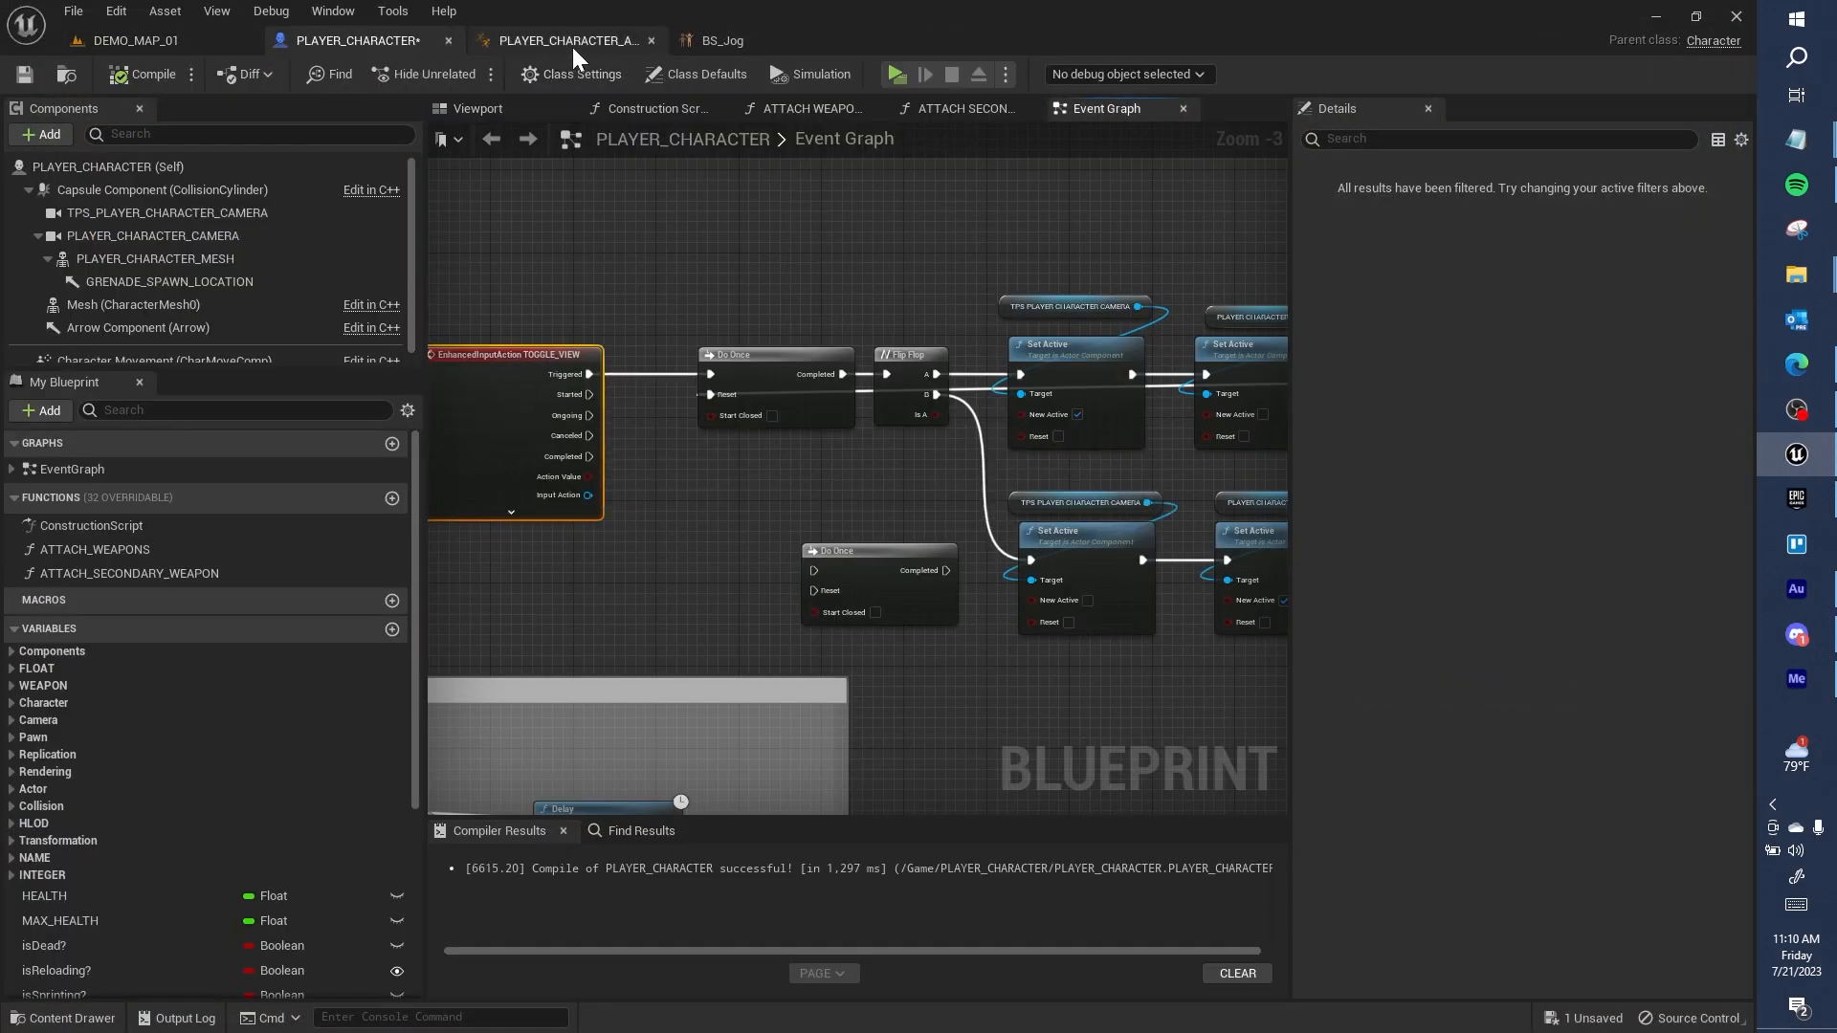
left_click(572, 42)
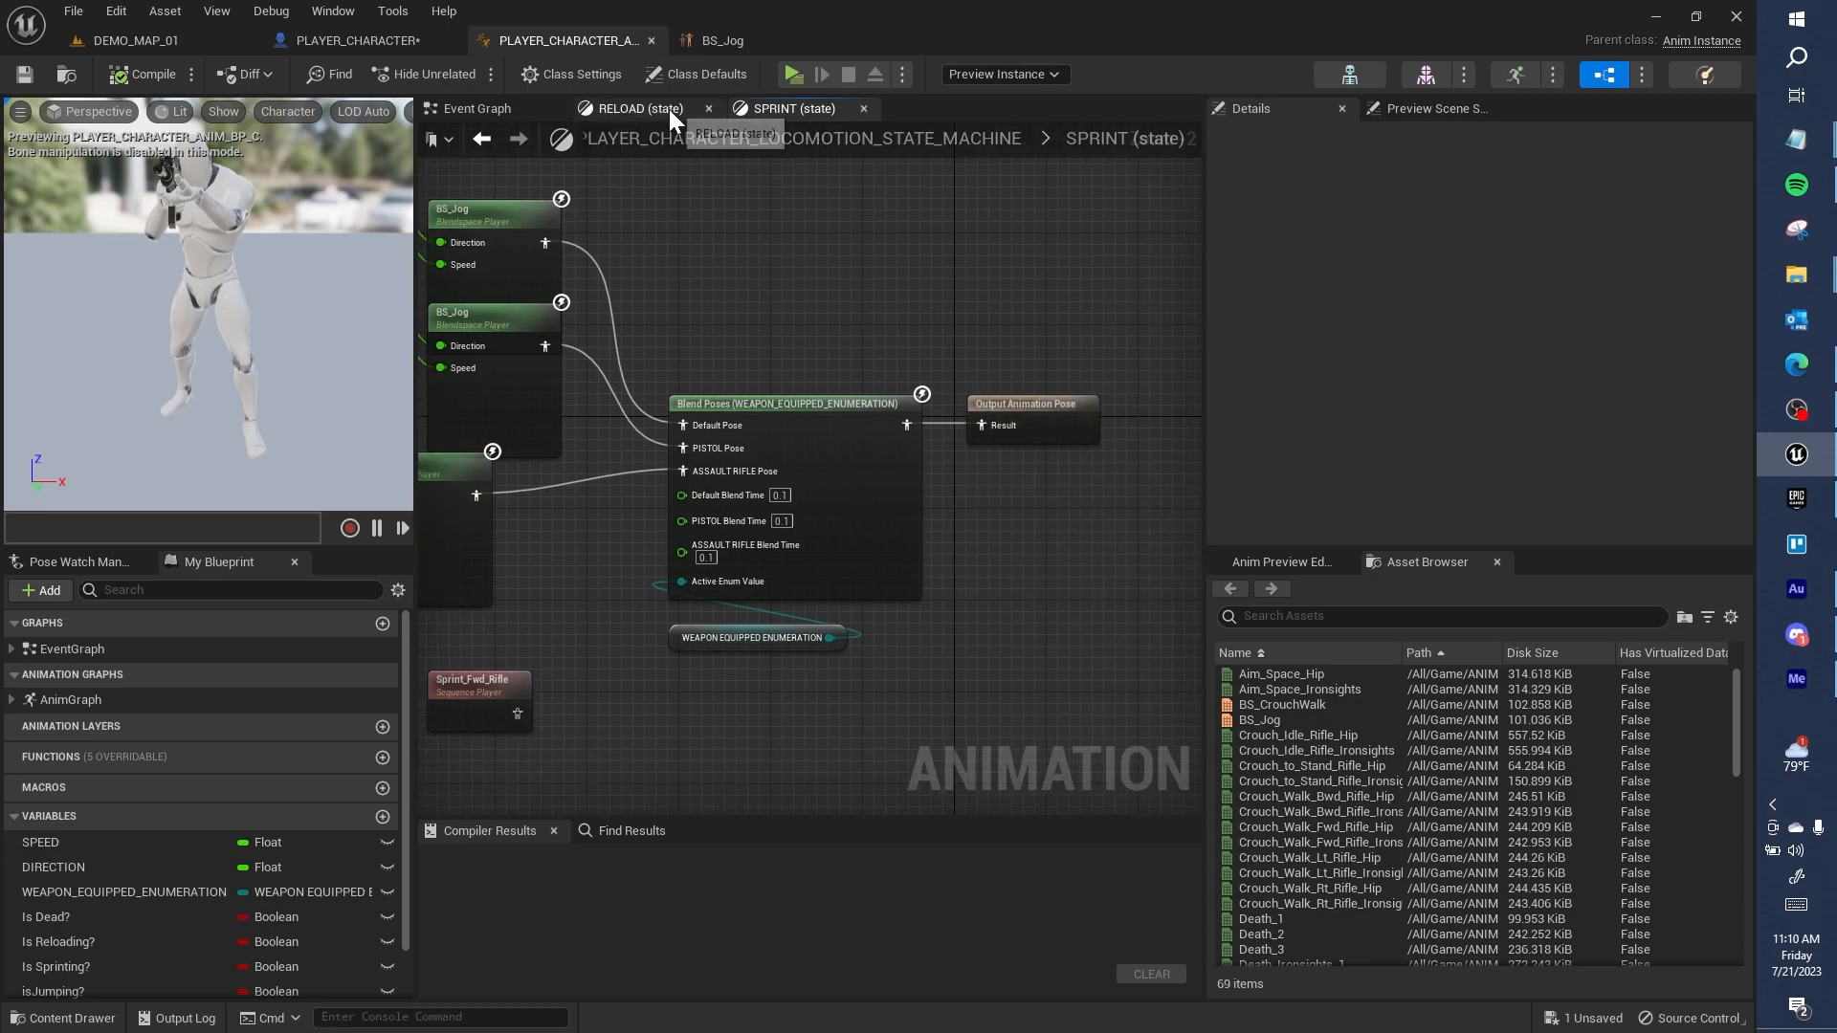
Step: Add a state named WALK to PLAYER_CHARACTER_LOCOMOTION_STATE_MACHINE, above the IDLE and SHOOT states
left_click(669, 109)
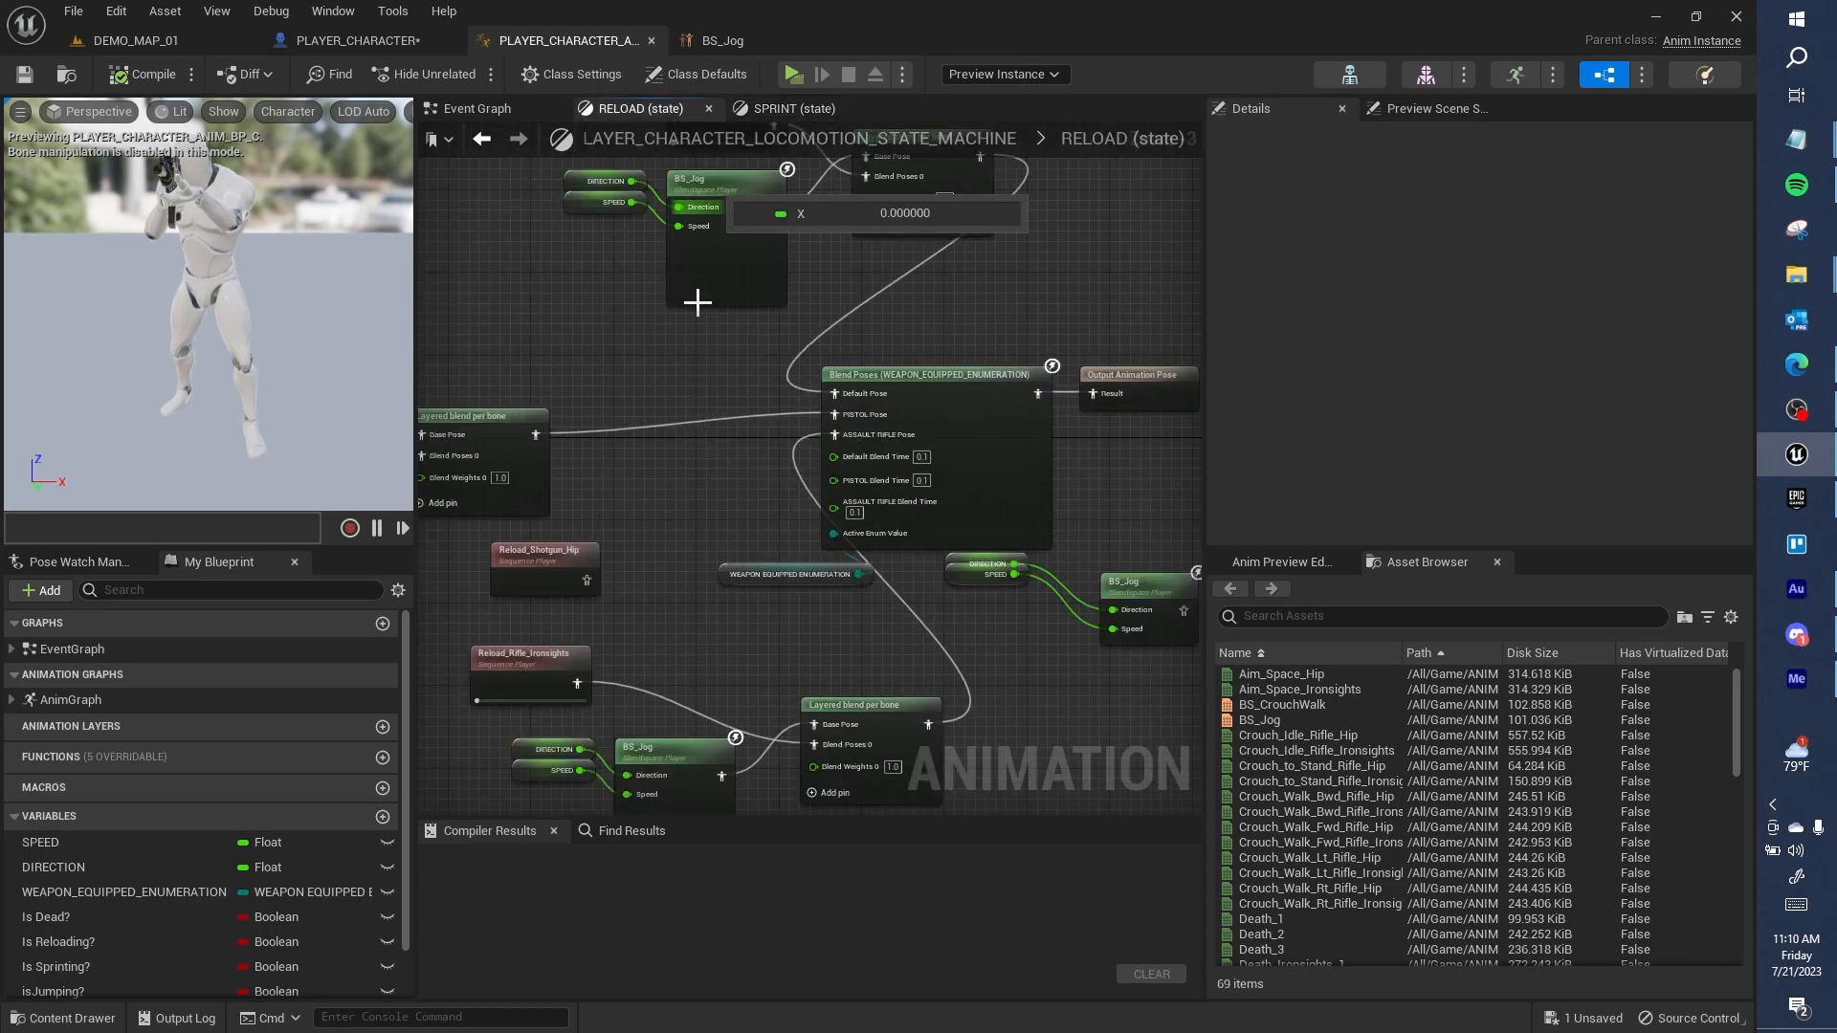
left_click(846, 134)
right_click(760, 335)
type("state")
key("Return")
type("WALK")
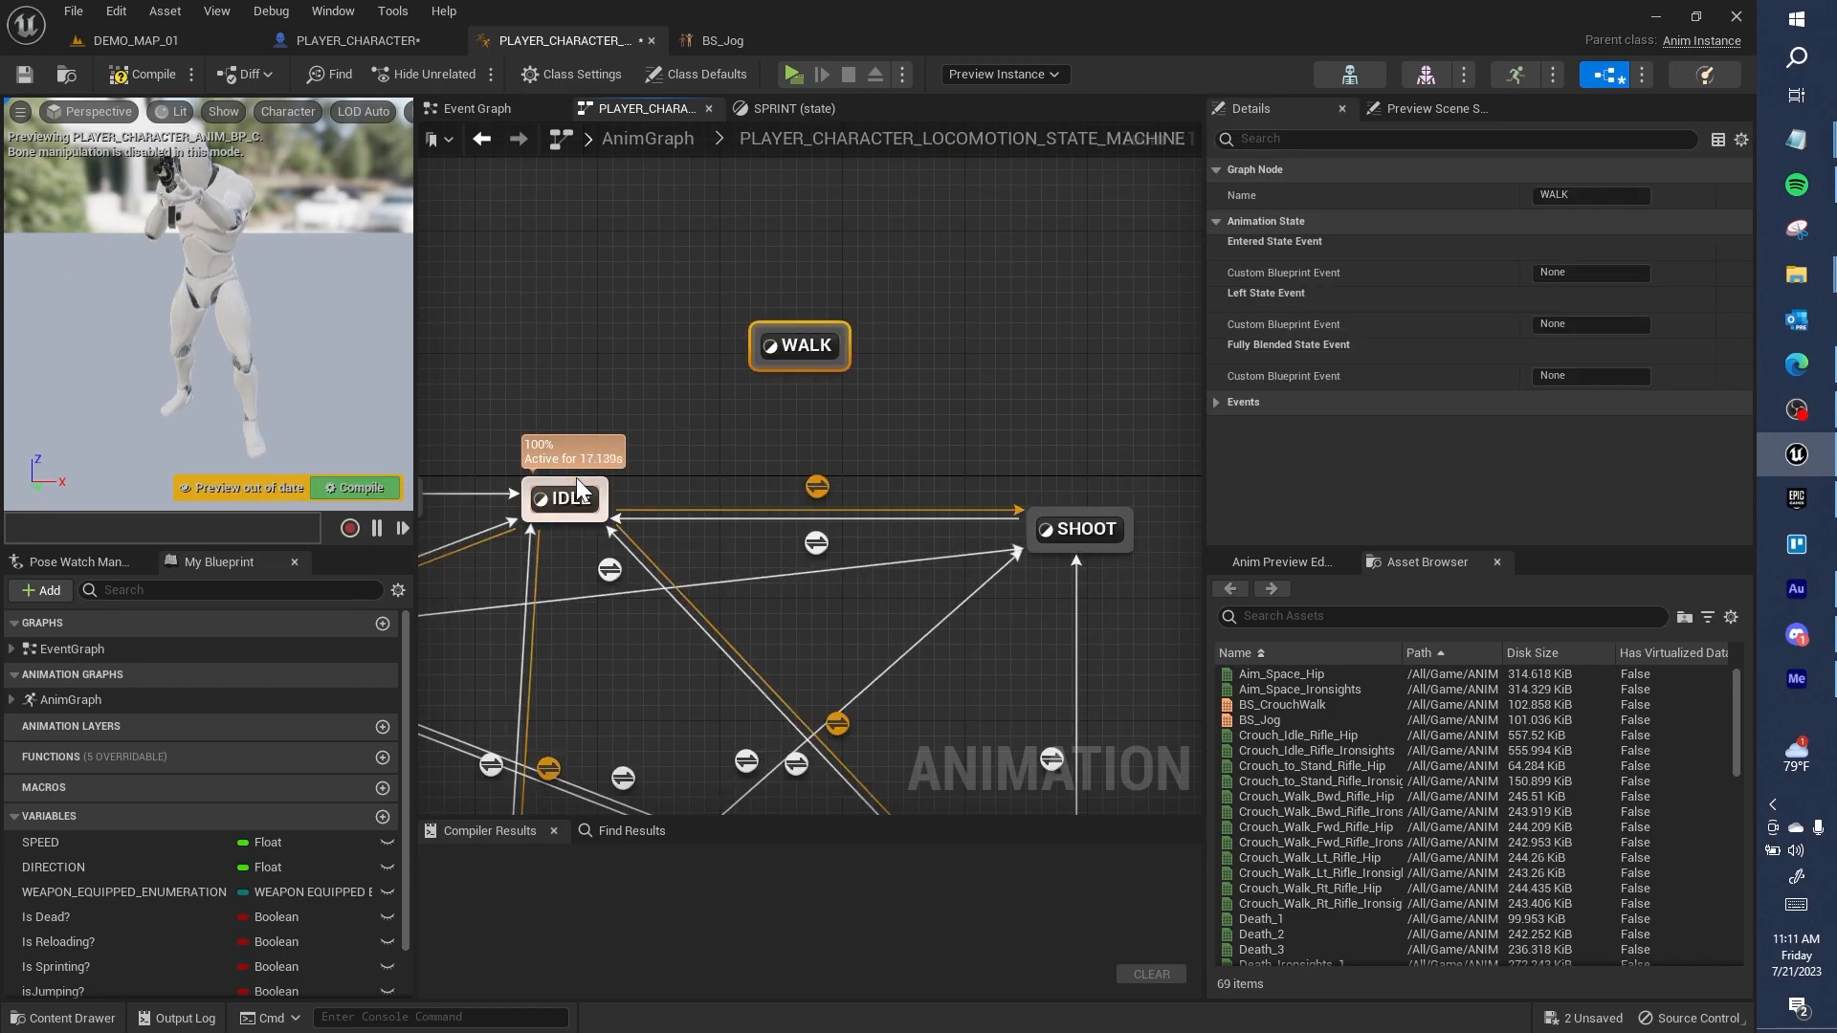
Step: Create transitions in both directions between WALK and each of IDLE, SPRINT and SHOOT, and compile the animation blueprint
left_click_drag(577, 478, 758, 349)
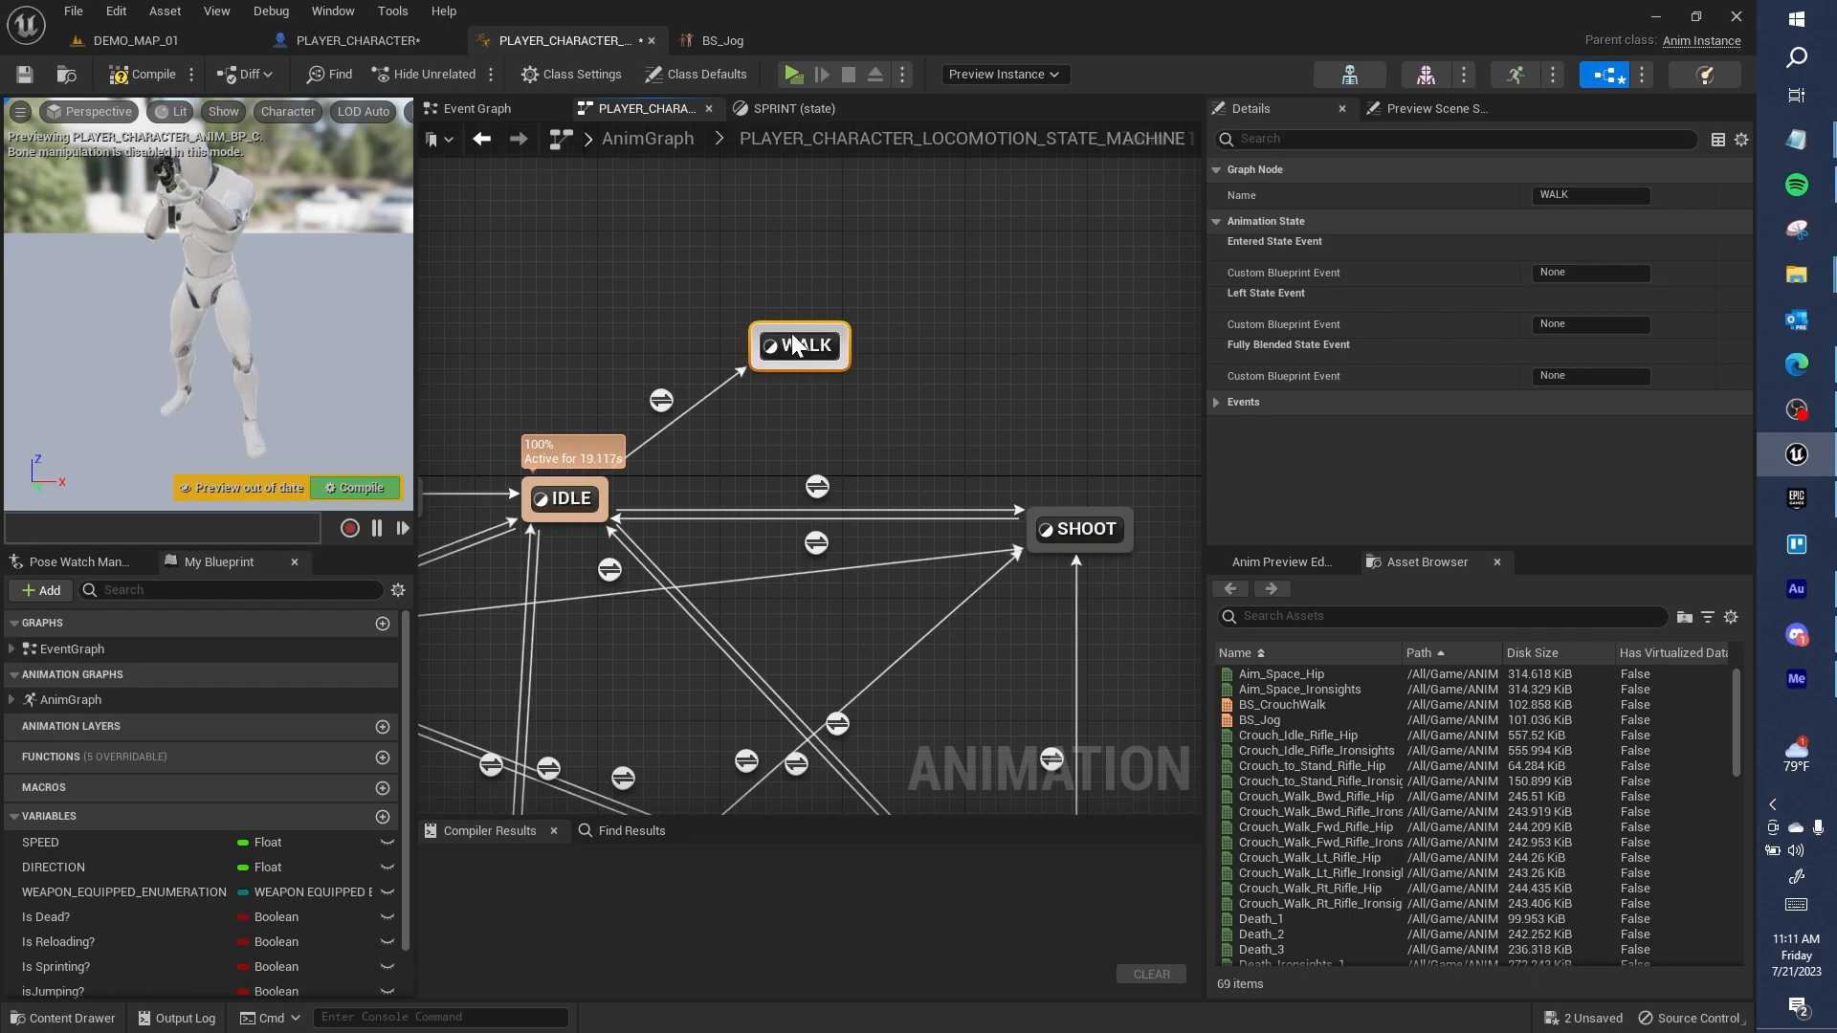
scroll(861, 277, "down", 2)
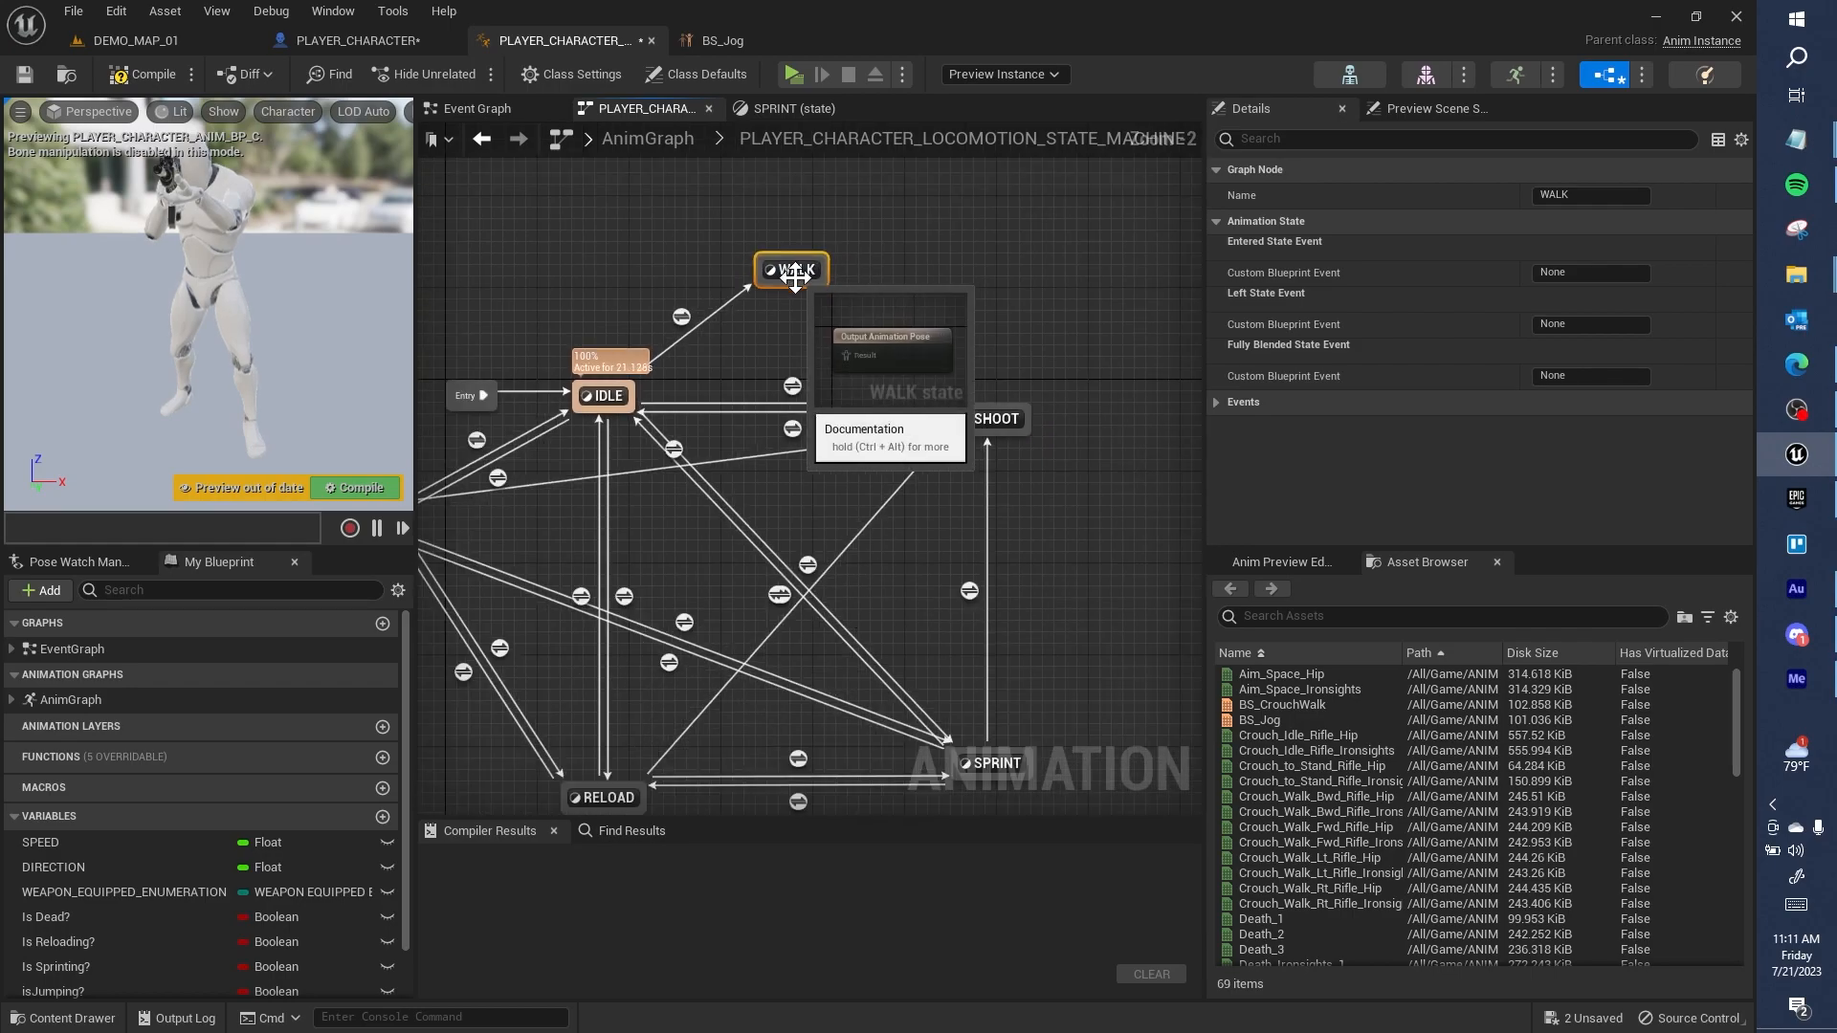
left_click_drag(790, 283, 603, 392)
right_click_drag(803, 287, 922, 197)
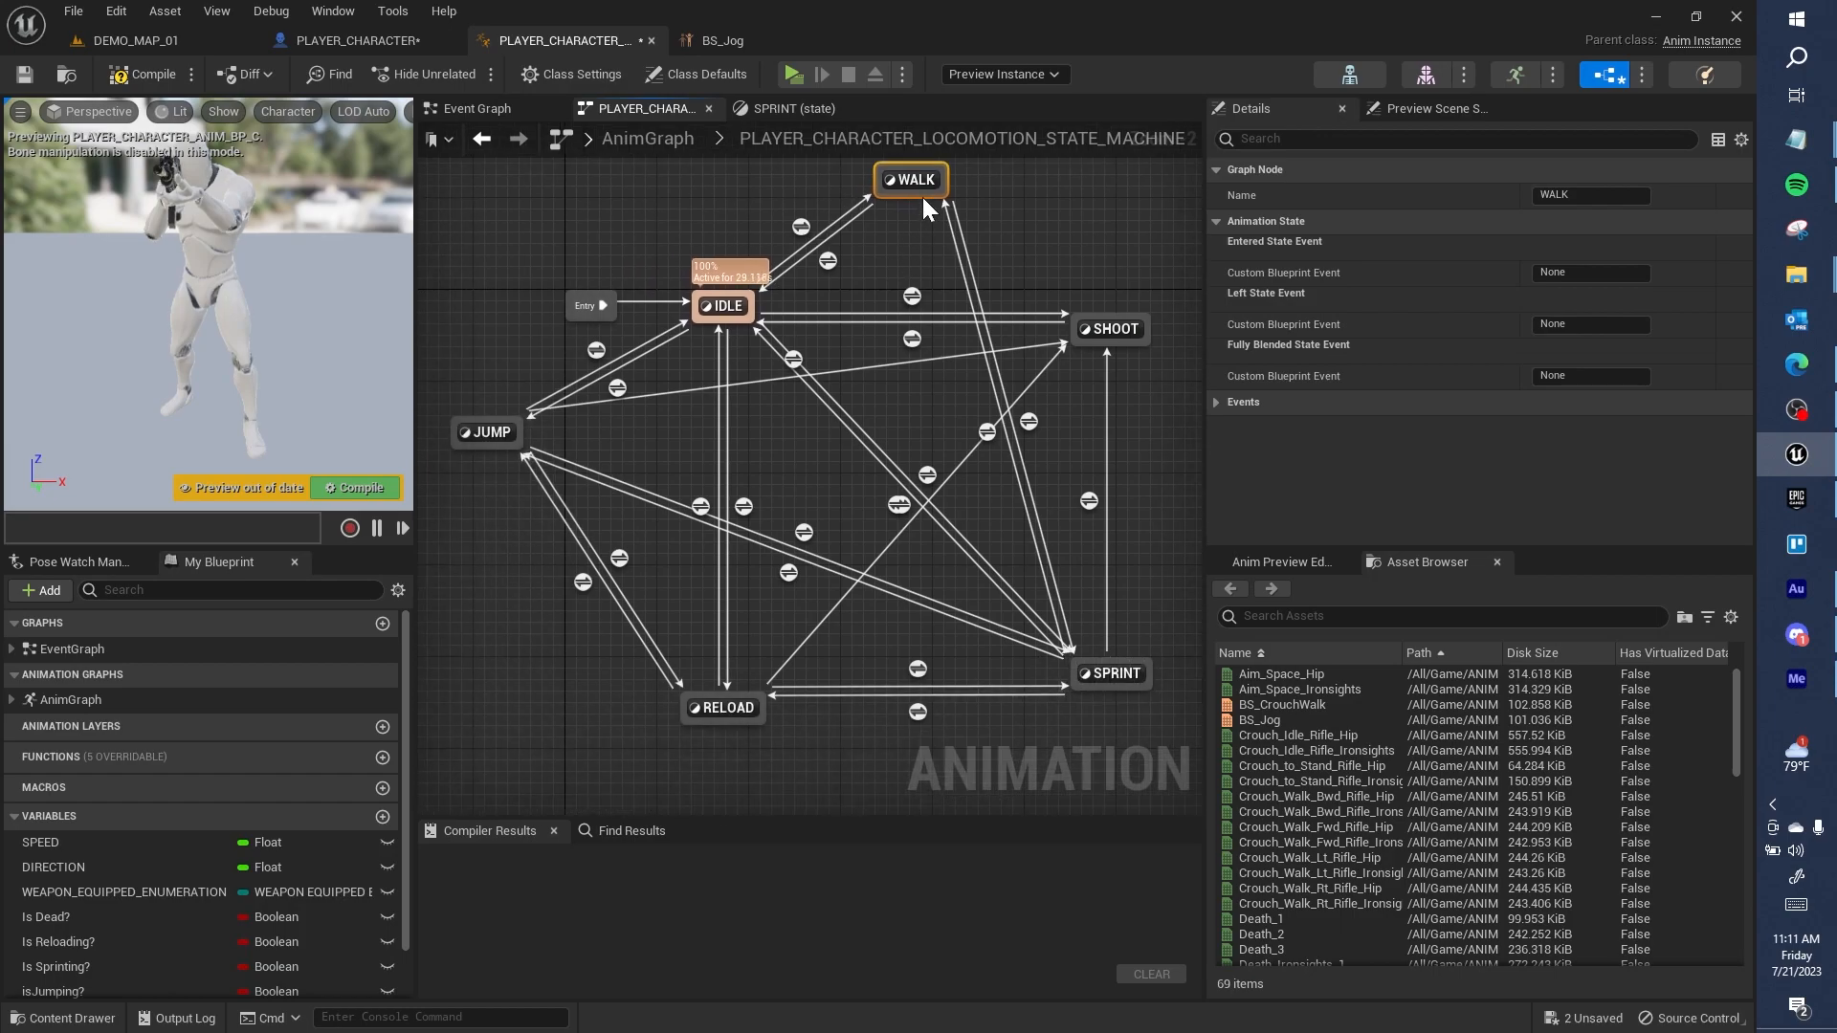
mouse_move(921, 191)
left_mouse_down()
mouse_move(938, 287)
mouse_move(1099, 318)
mouse_move(916, 195)
left_mouse_up()
right_click_drag(910, 226, 798, 294)
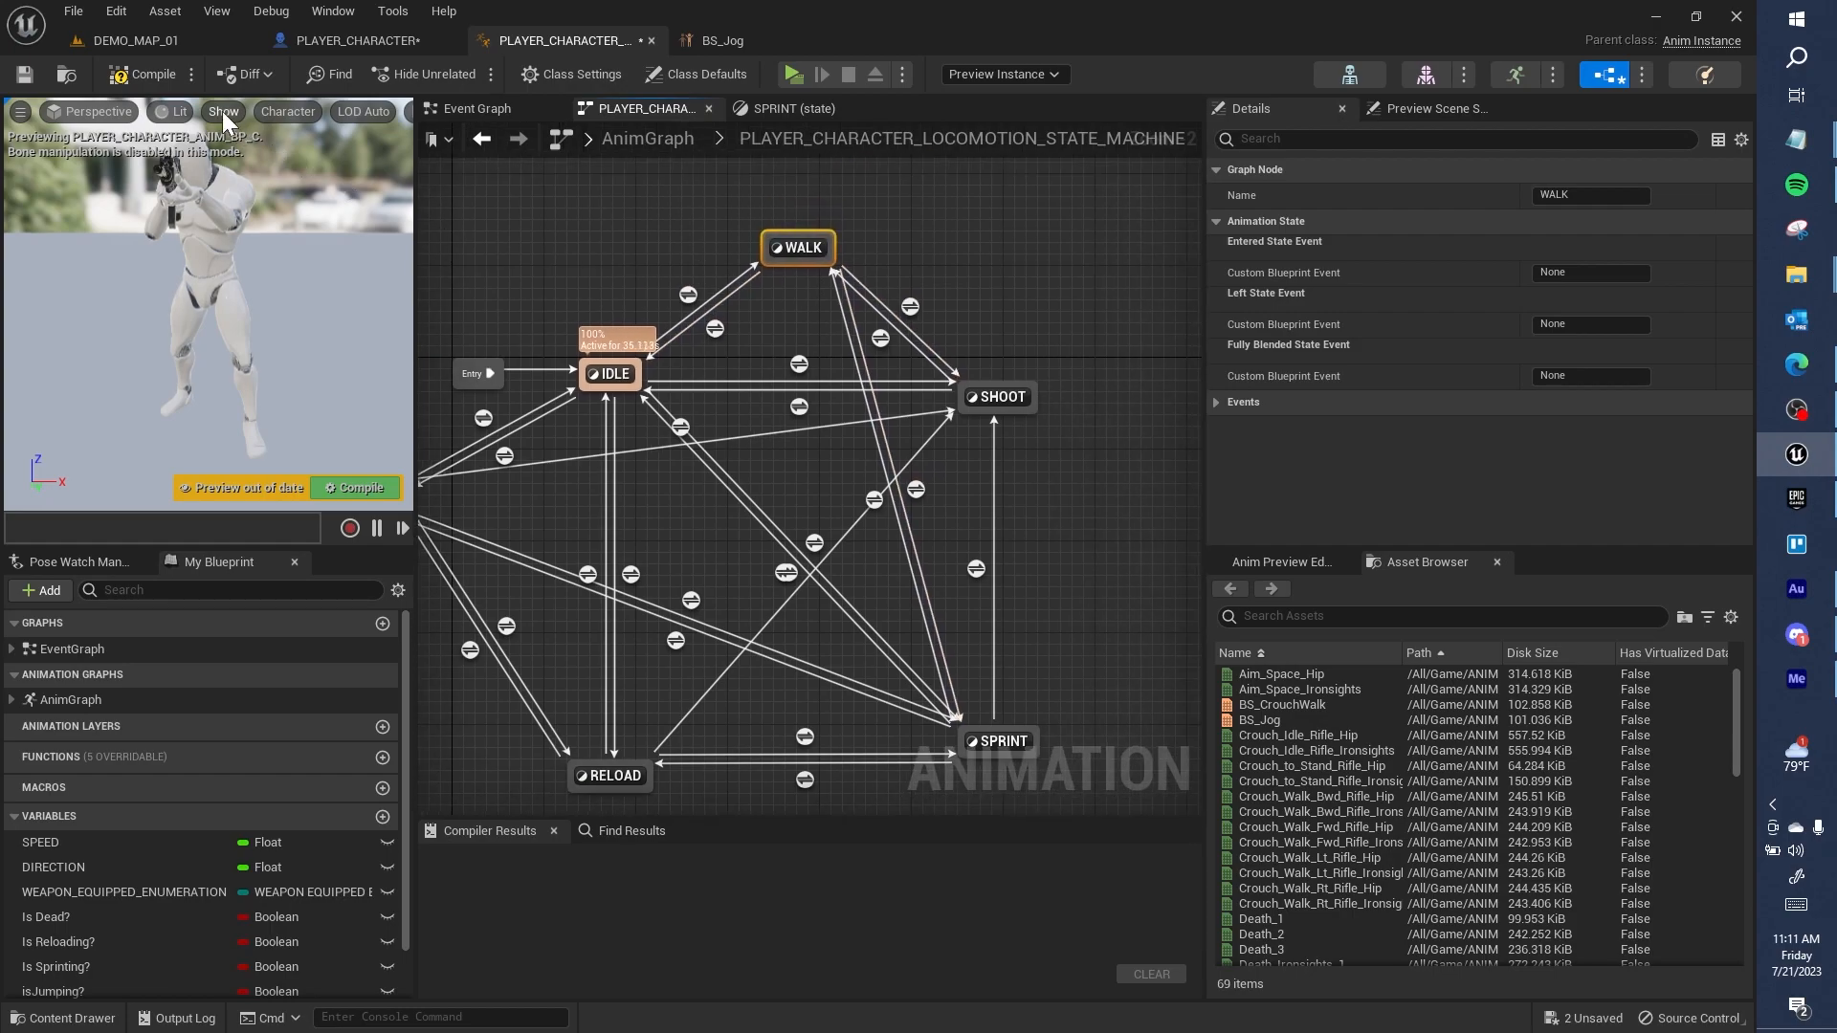
left_click(137, 73)
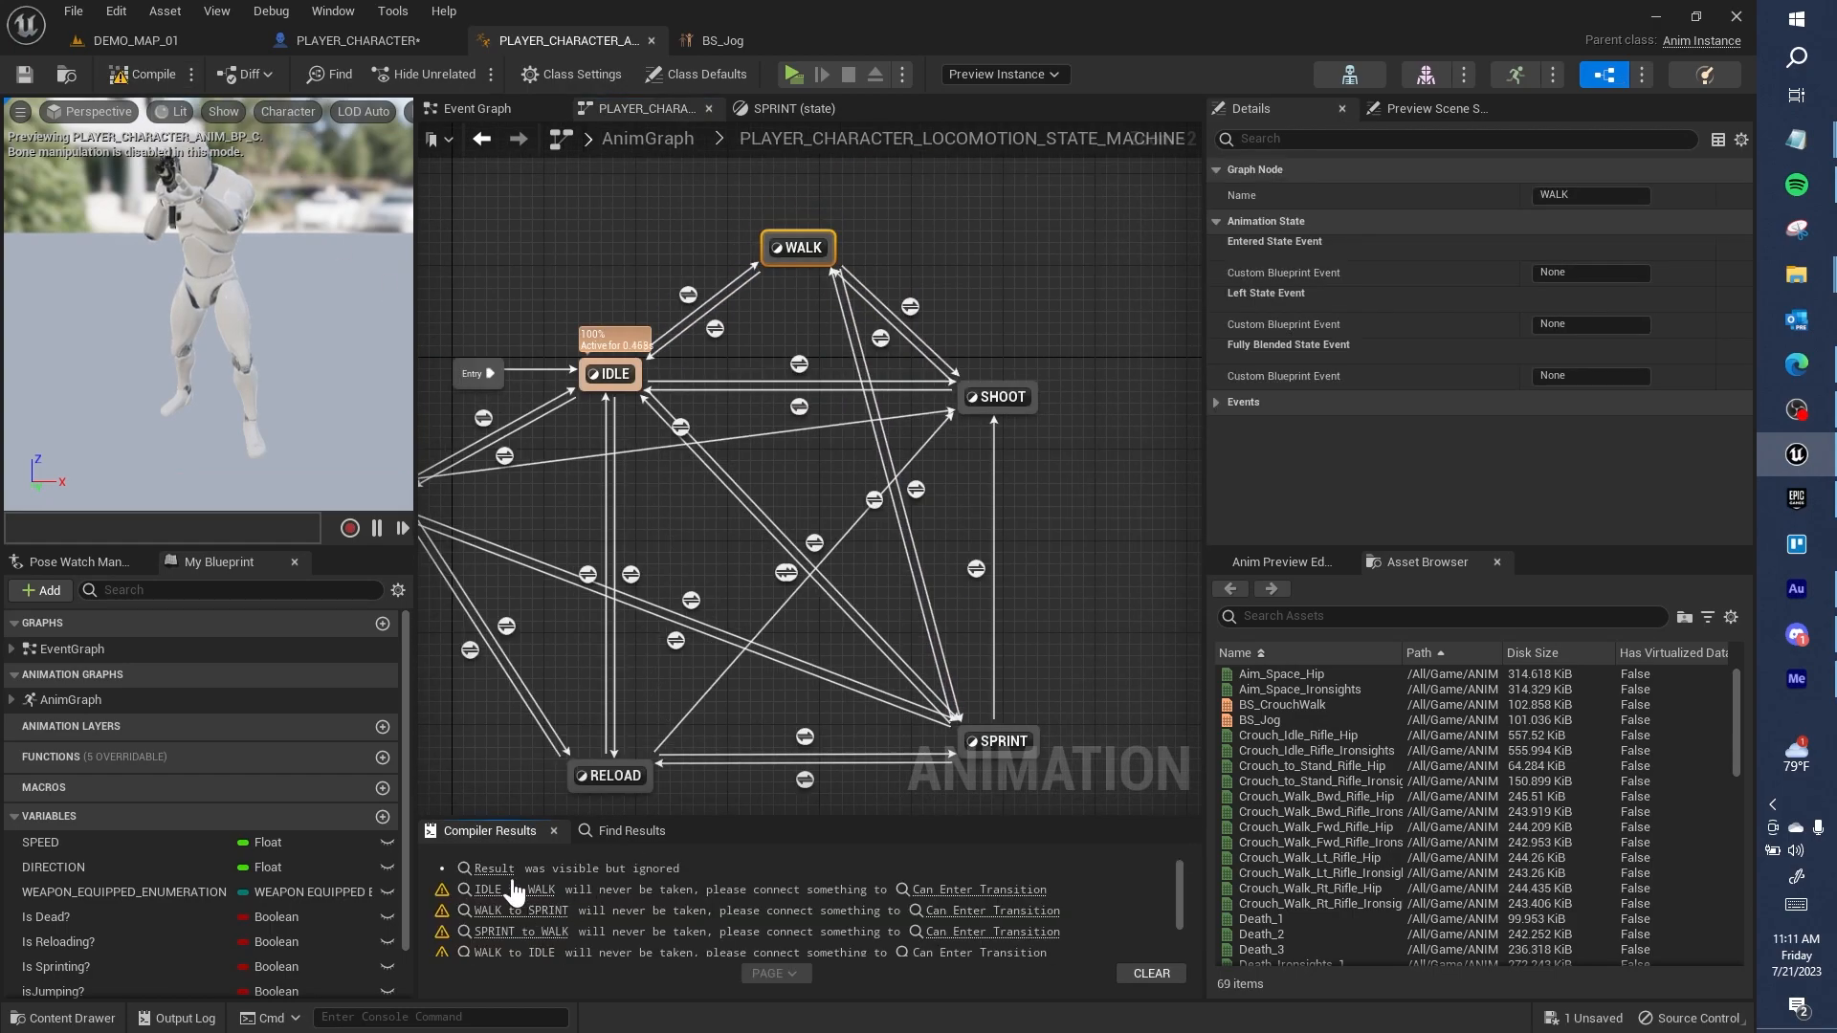
Step: Locate the IDLE to WALK transition from its compiler warning and open its rule graph
left_click(525, 892)
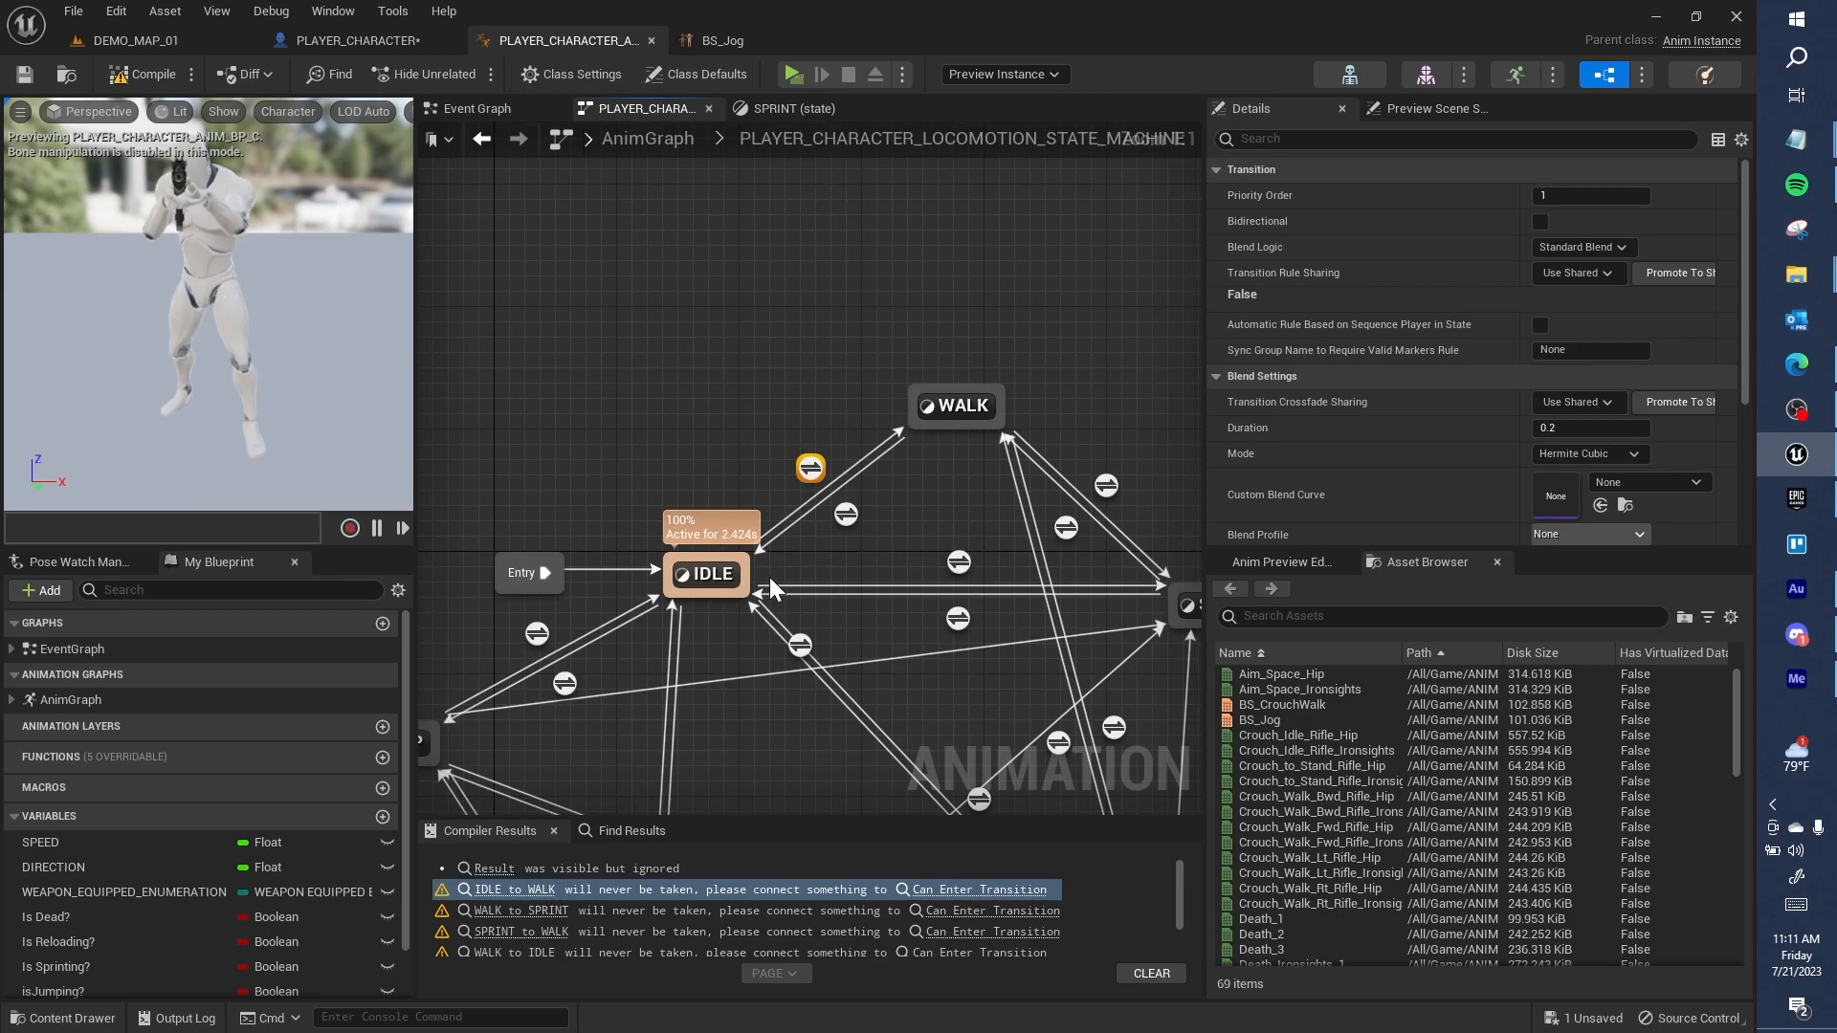
double_click(710, 574)
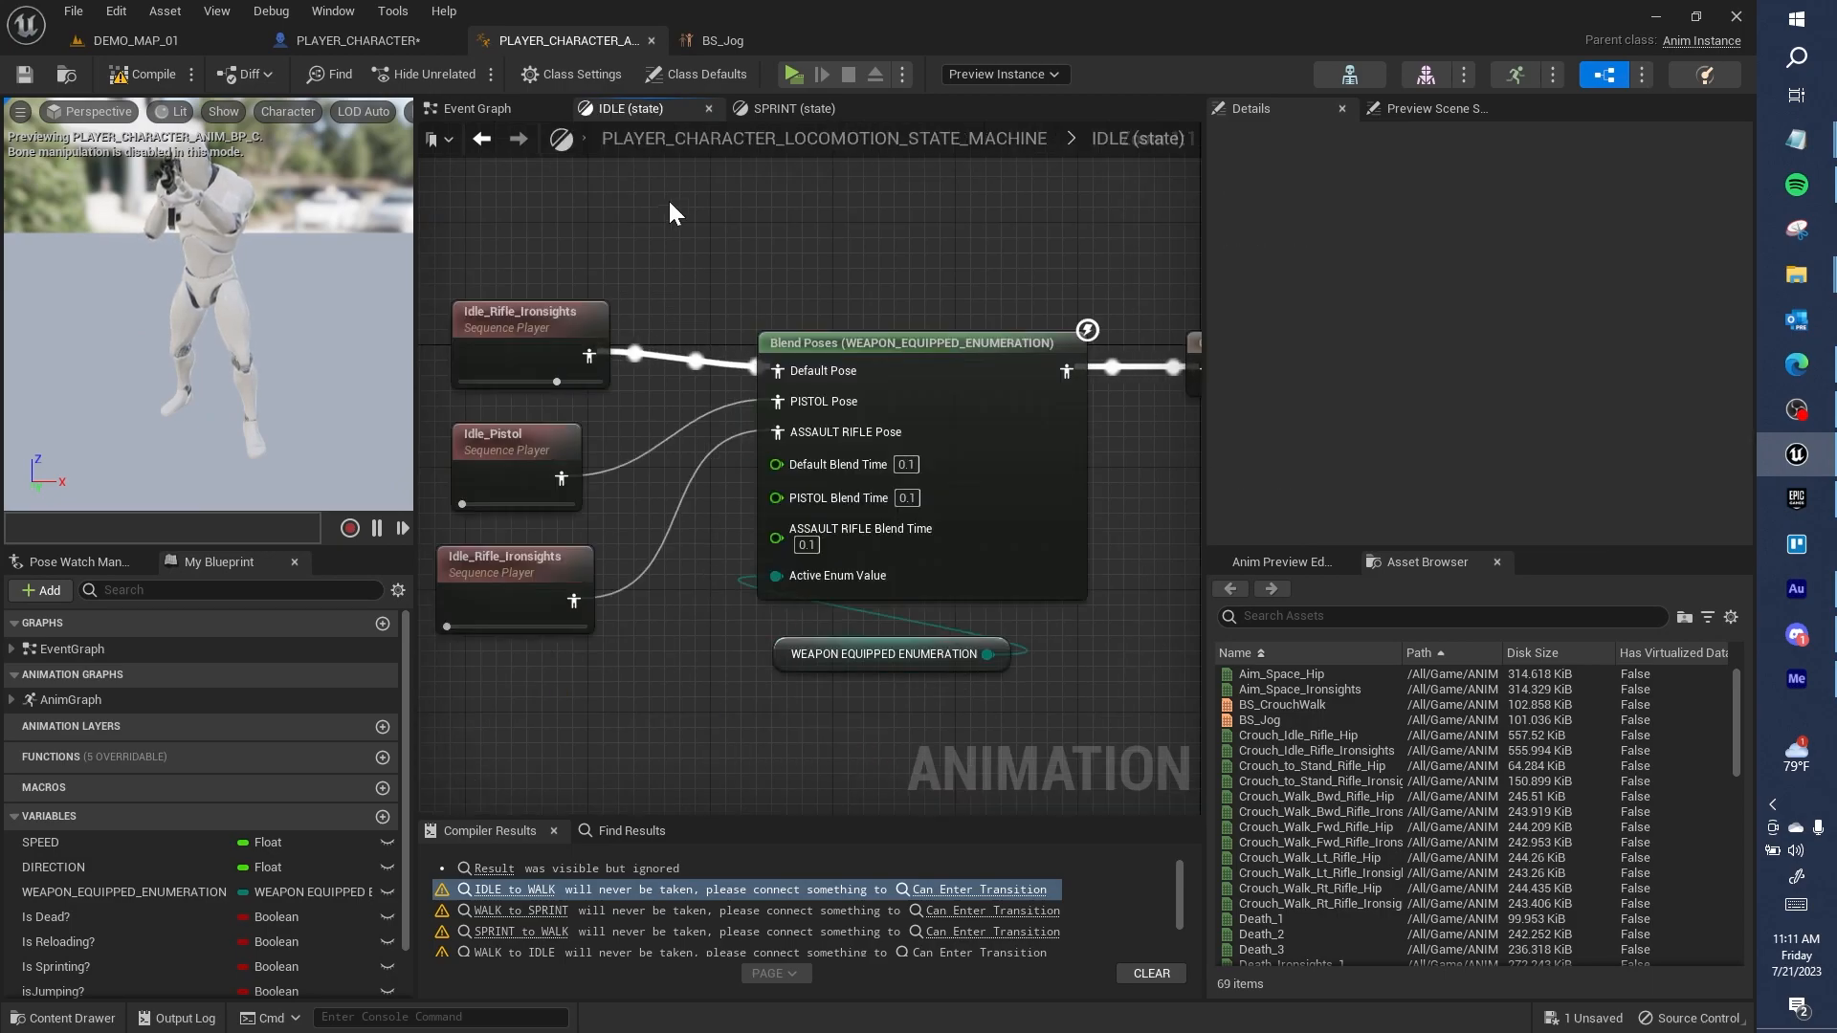
left_click(710, 142)
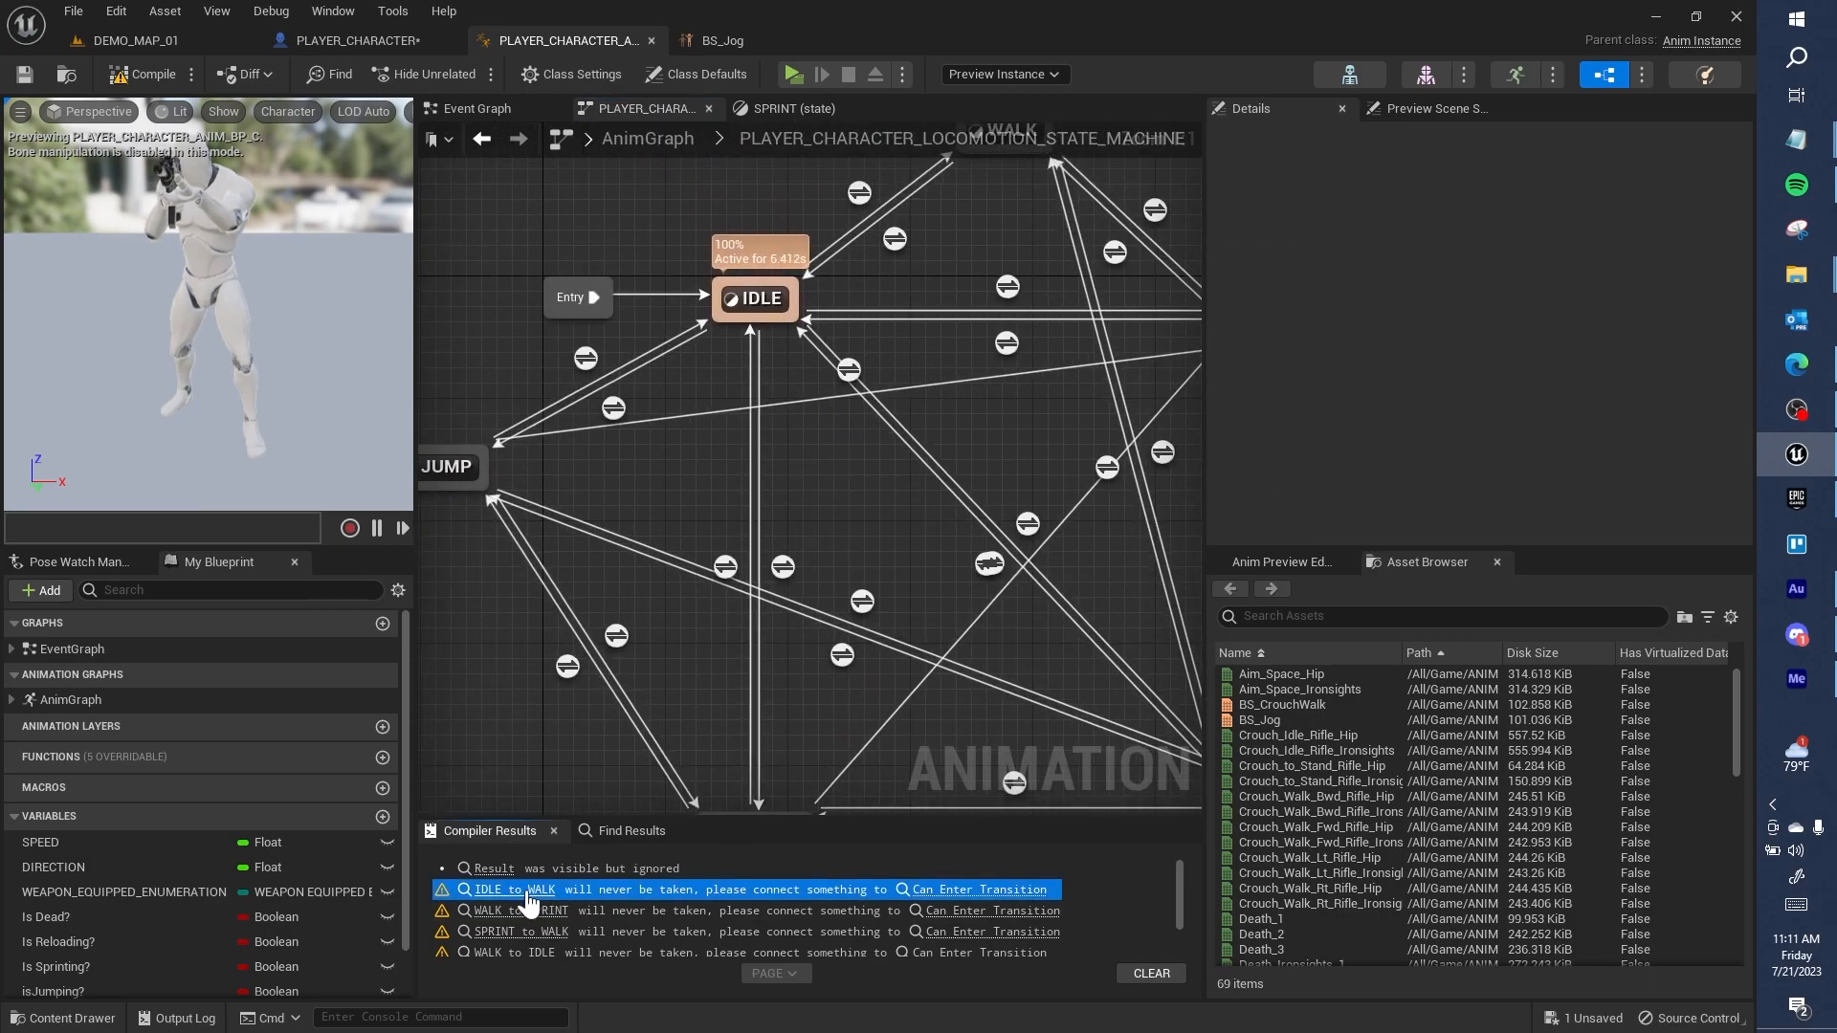
left_click(525, 892)
double_click(806, 473)
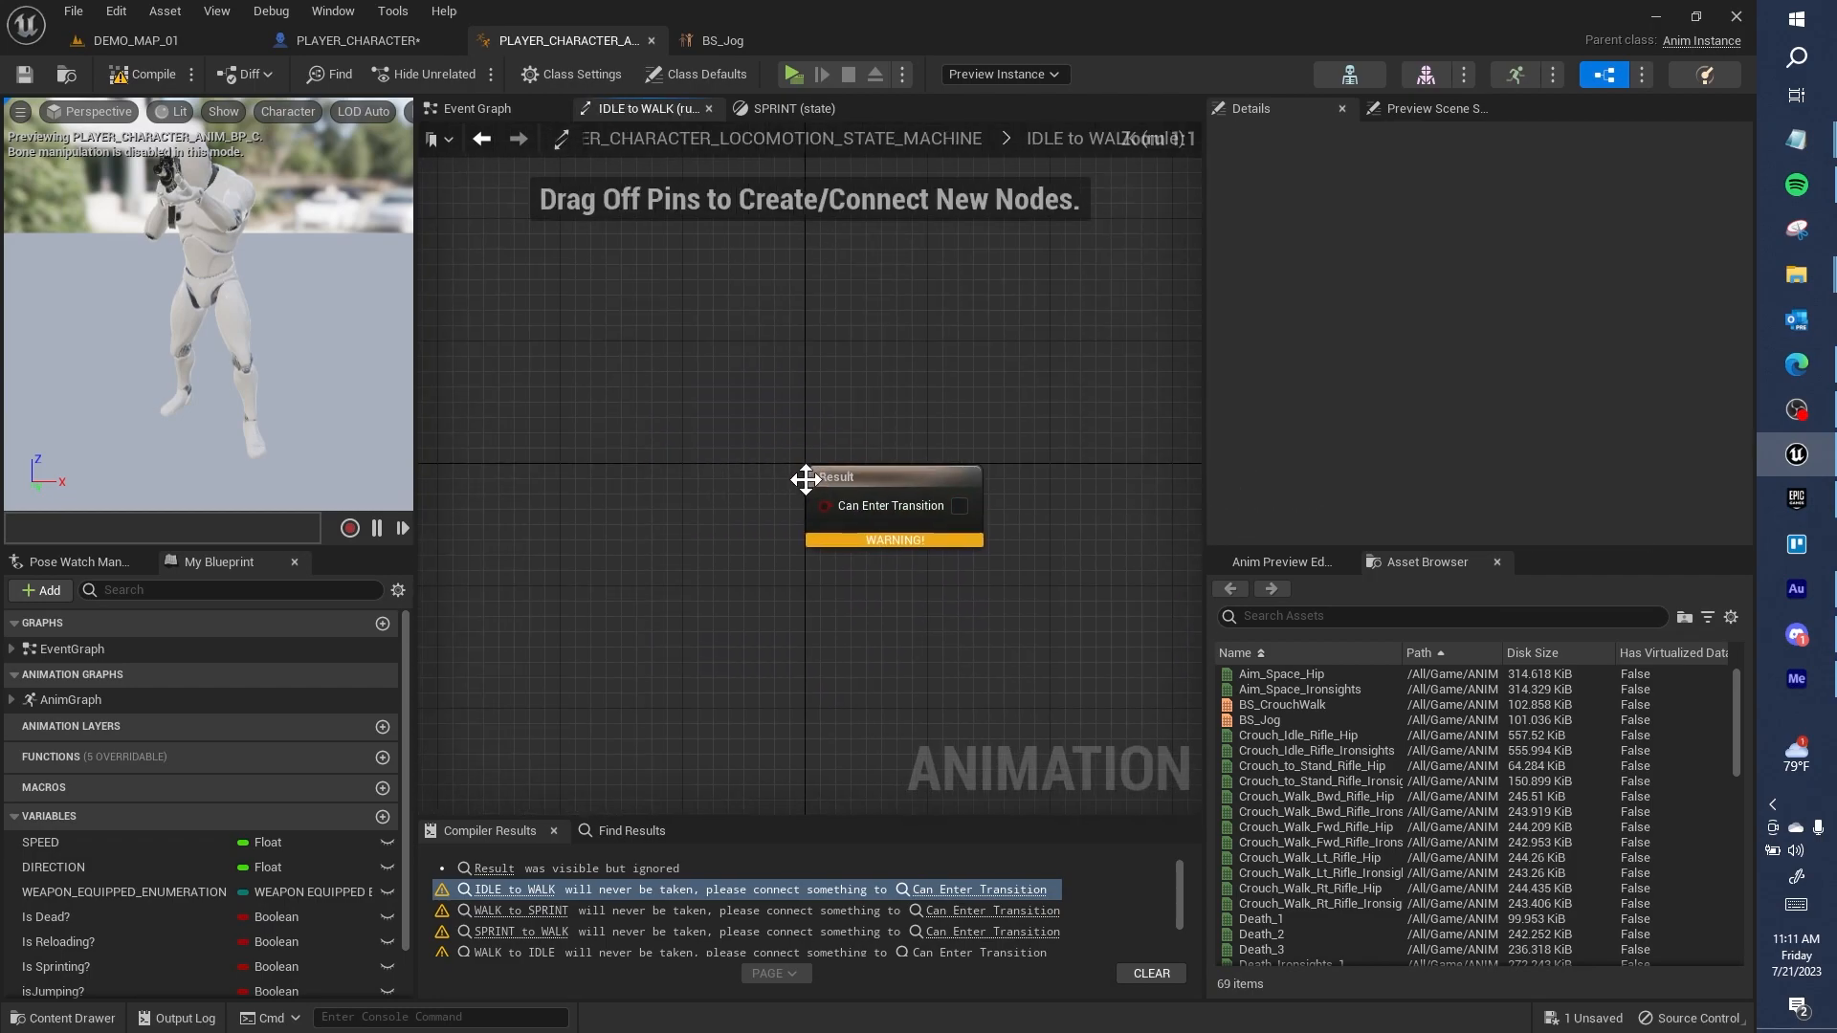
left_click_drag(58, 842, 555, 706)
right_click_drag(680, 658, 771, 543)
left_click_drag(721, 548, 664, 670)
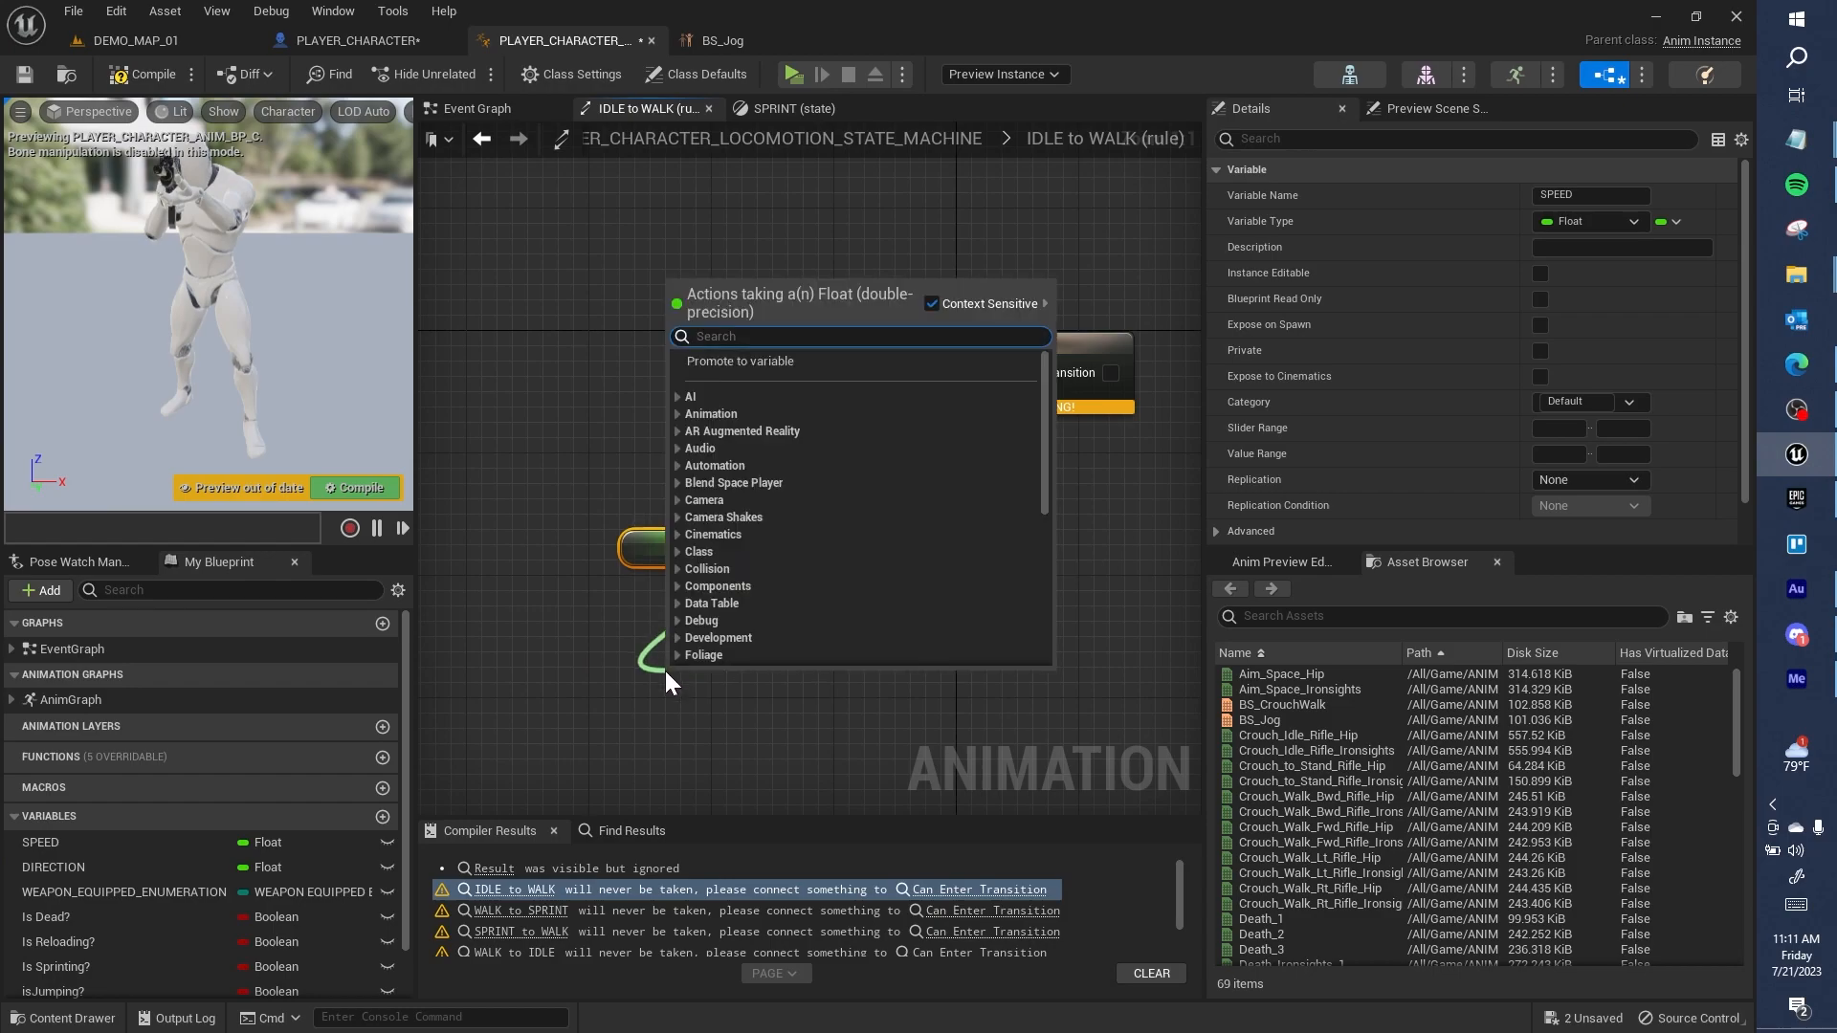
left_click(641, 668)
left_click(676, 557)
key("Delete")
Step: Add a SPEED getter to the IDLE to WALK rule and feed it into a Greater (>) comparison with 0.0
scroll(50, 899, "down", 2)
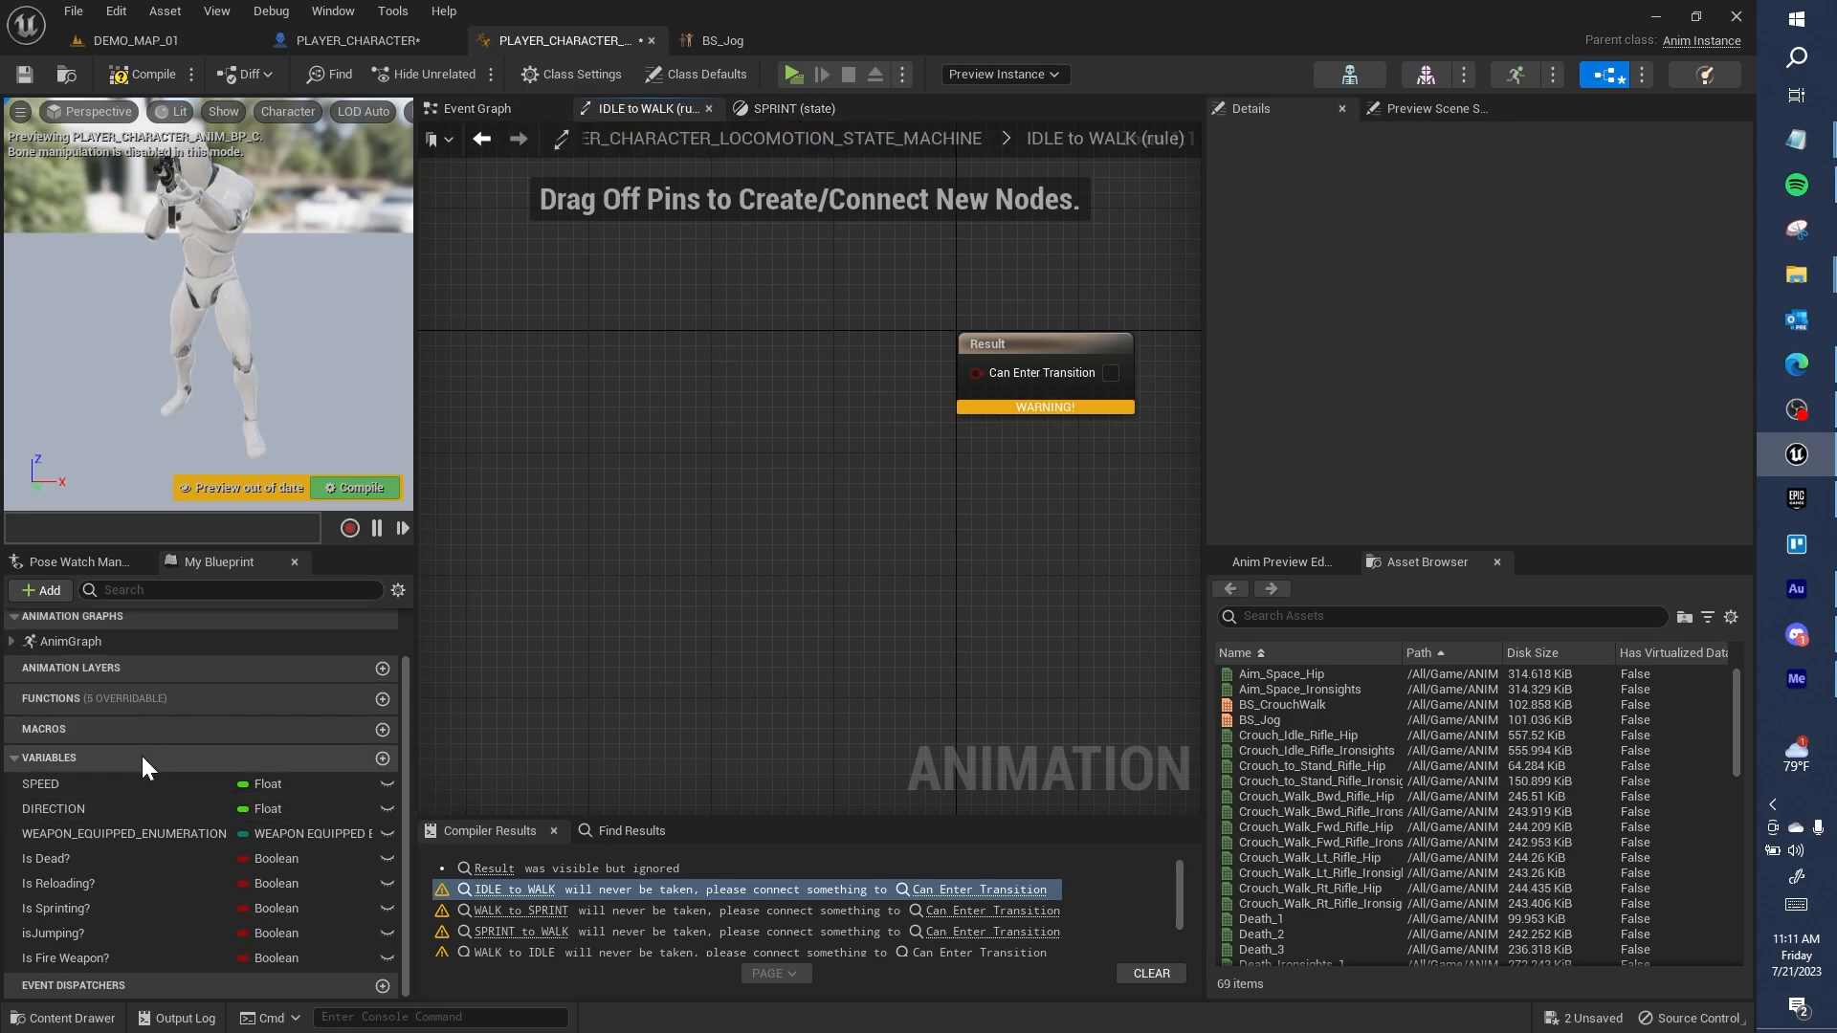
left_click_drag(126, 785, 663, 666)
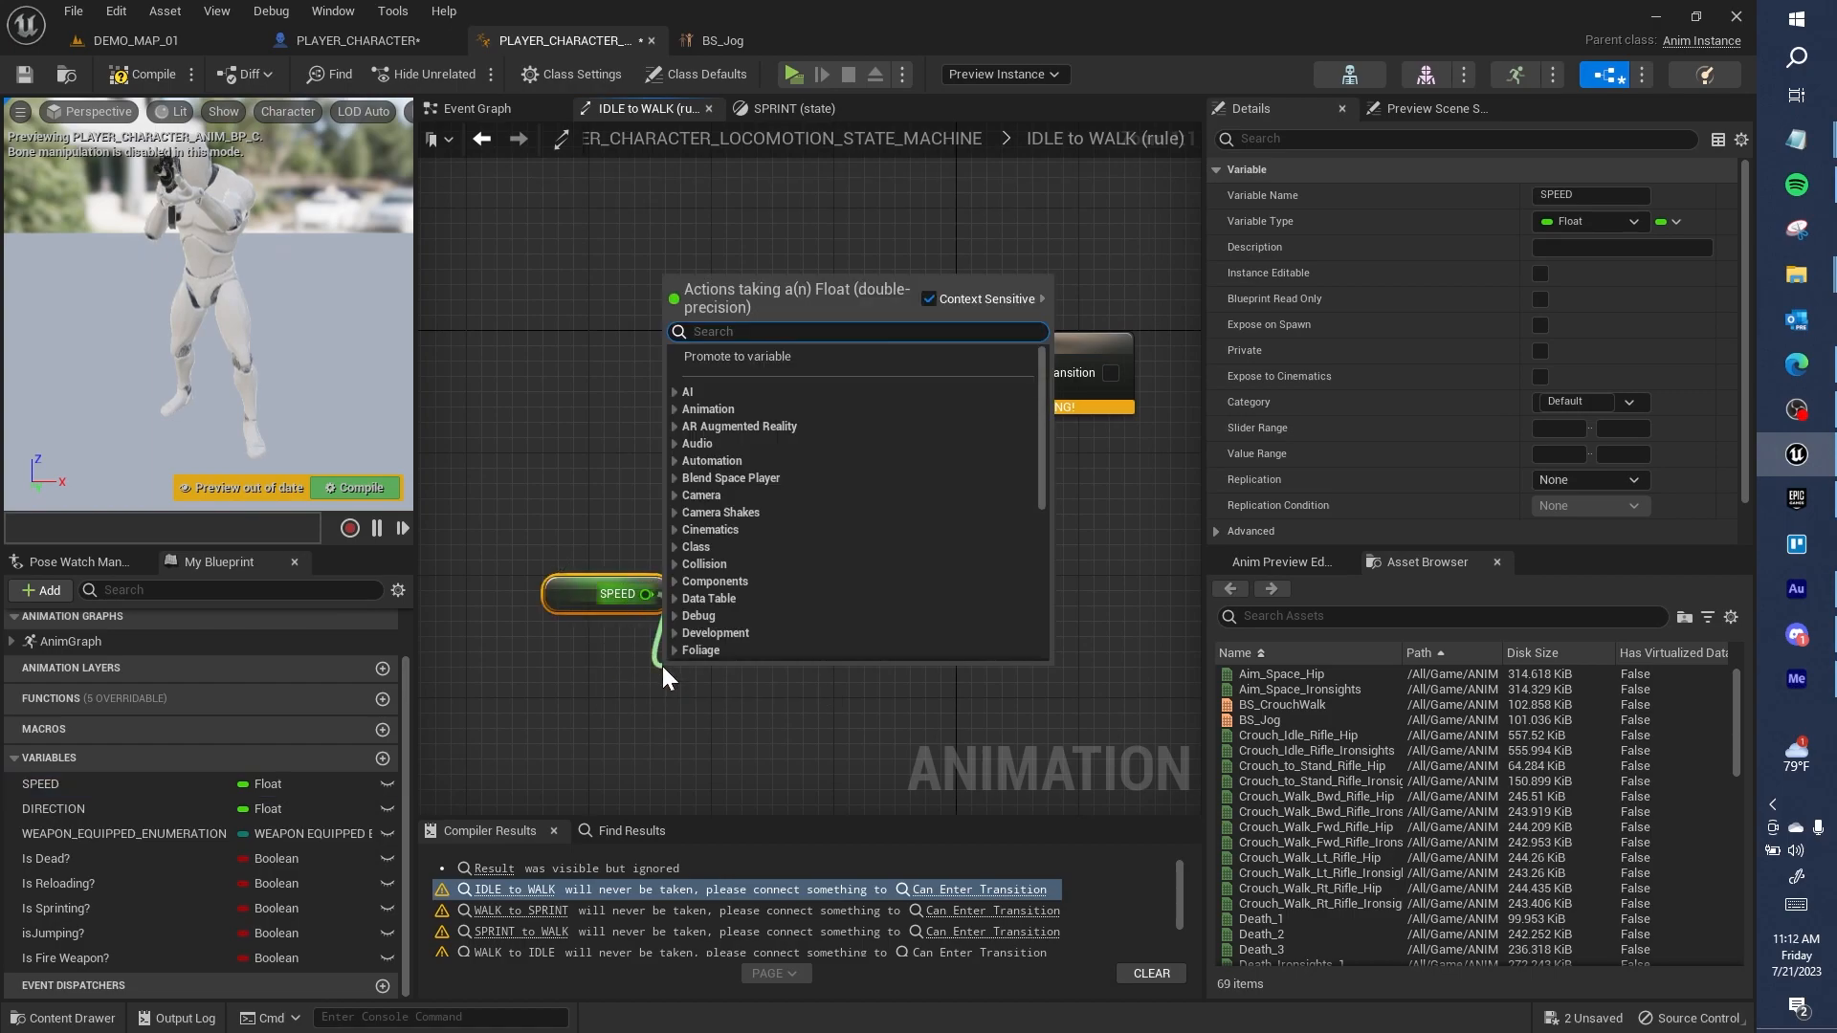
type(">")
key("Return")
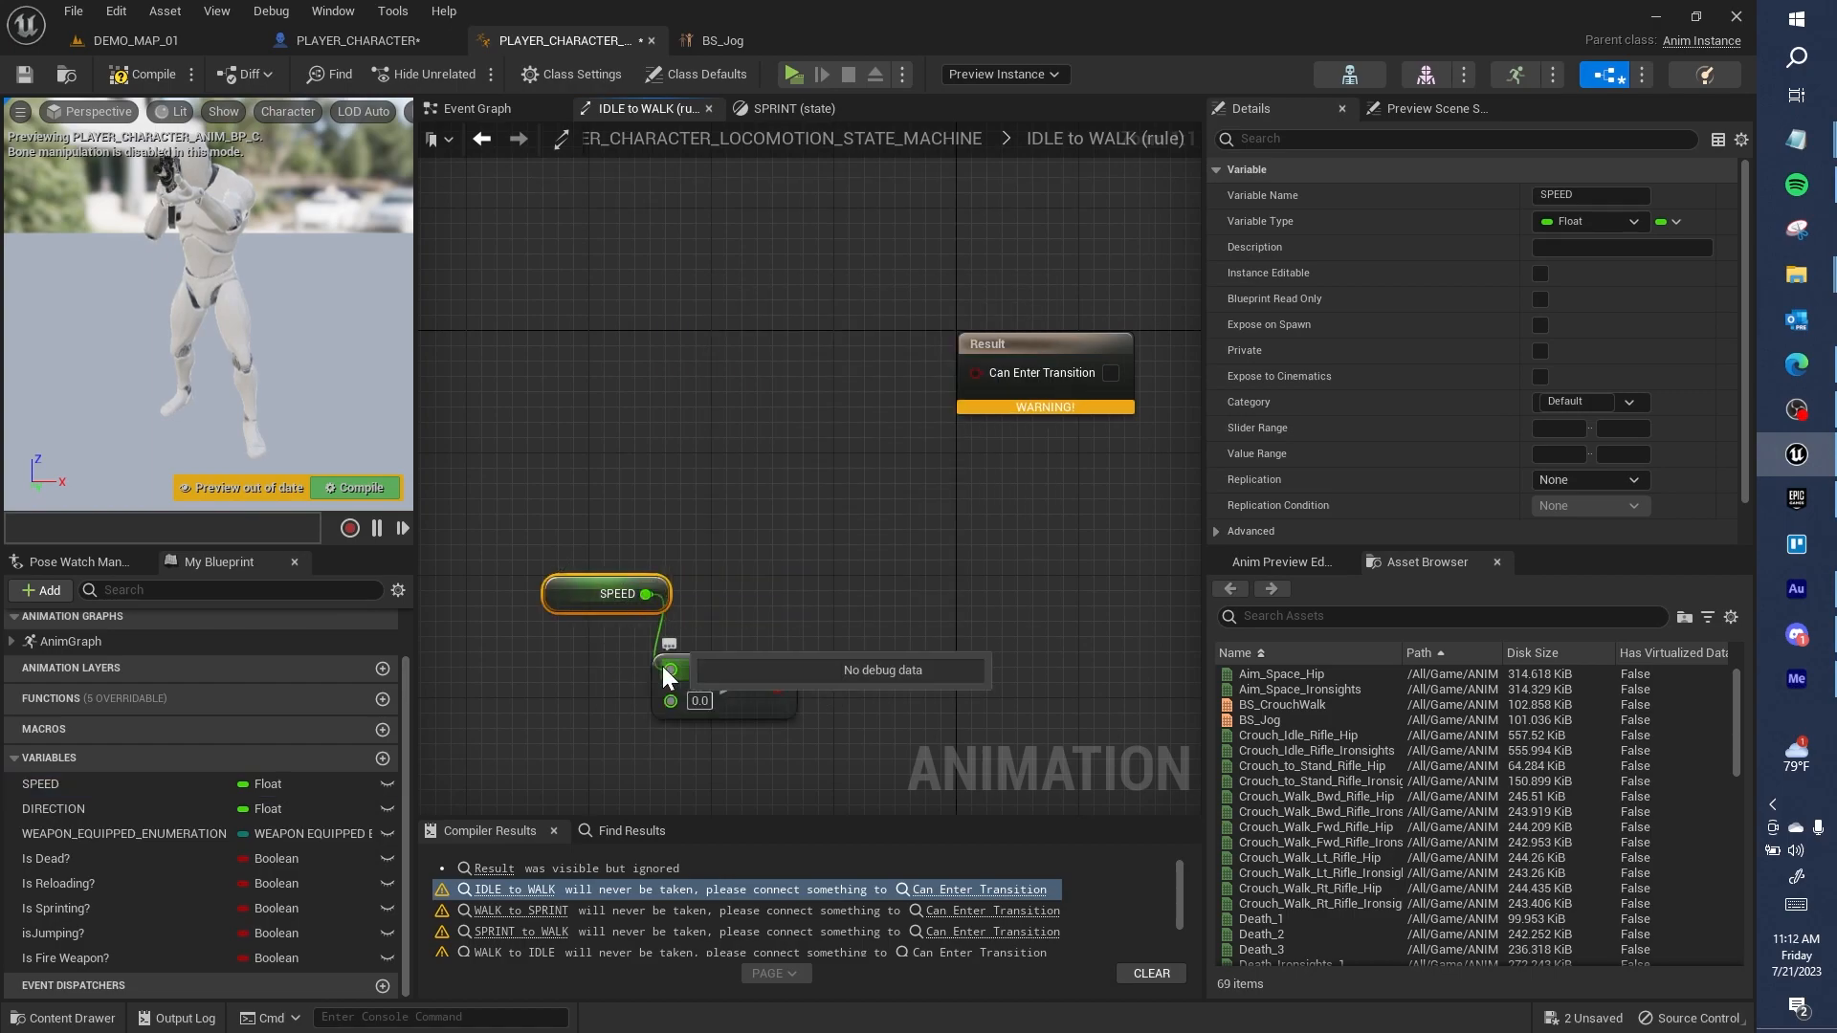
left_click(764, 634)
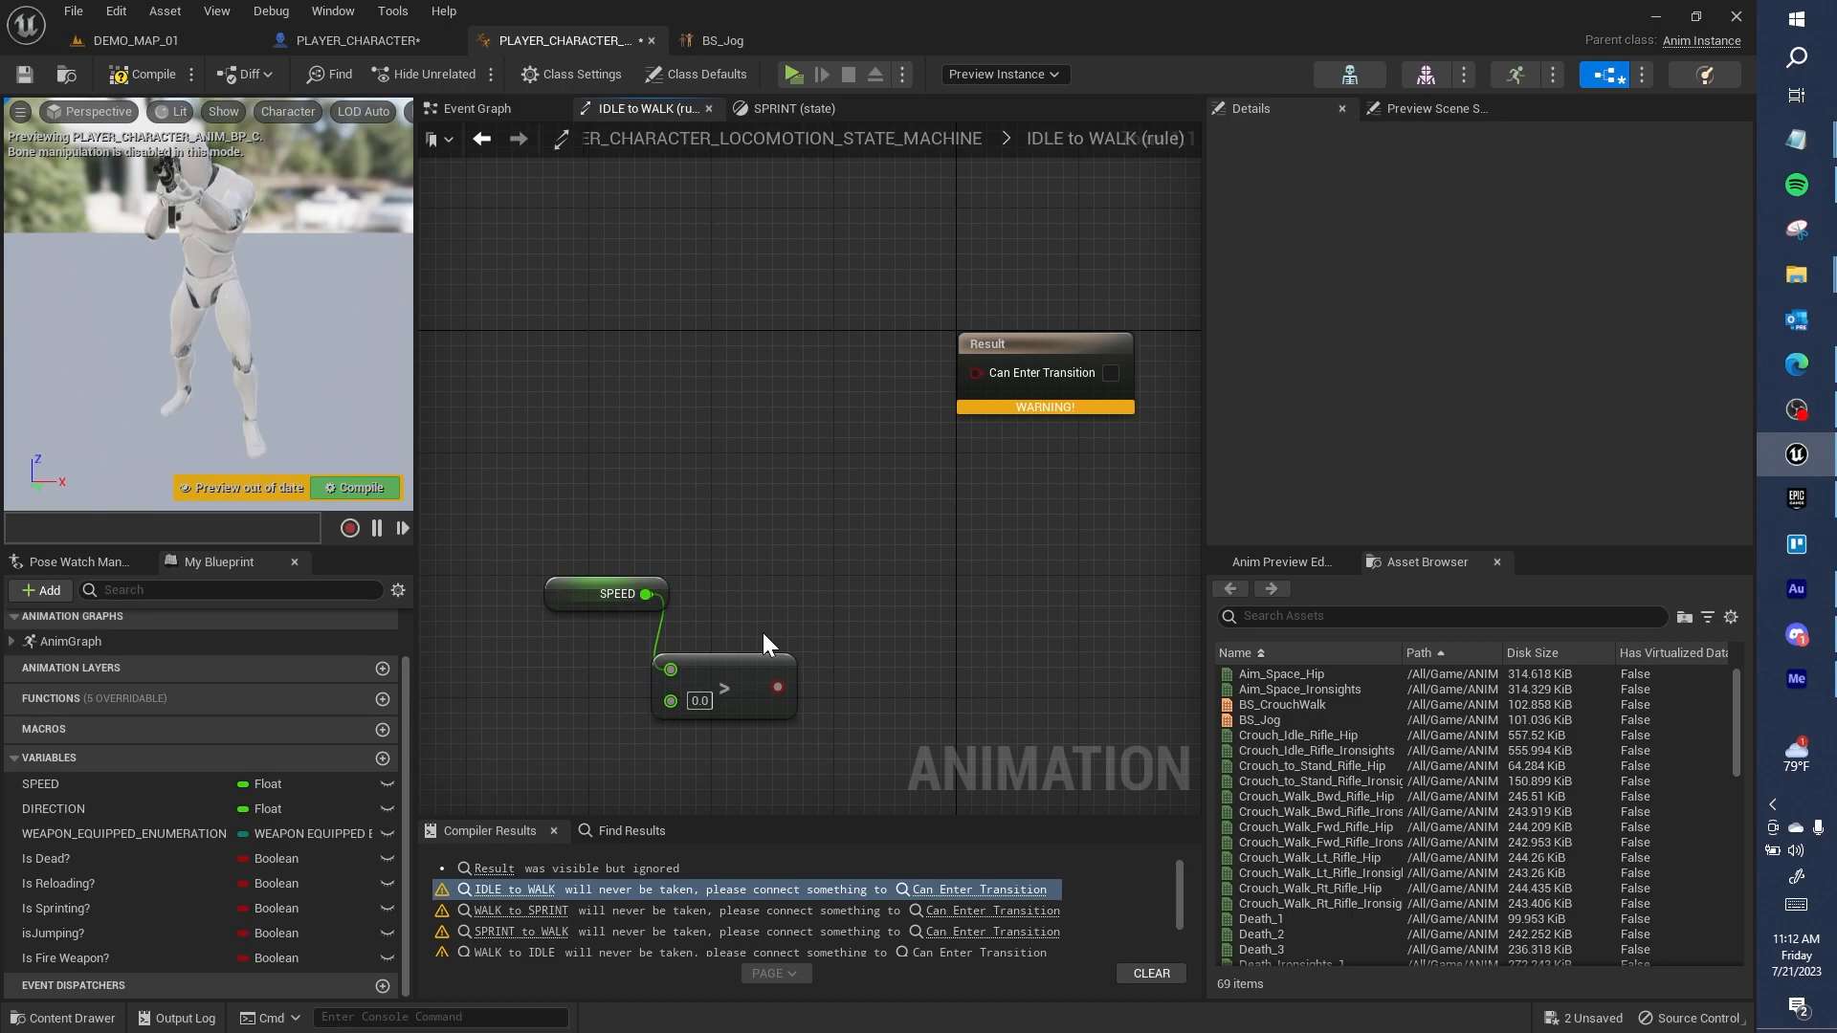
left_click(752, 501)
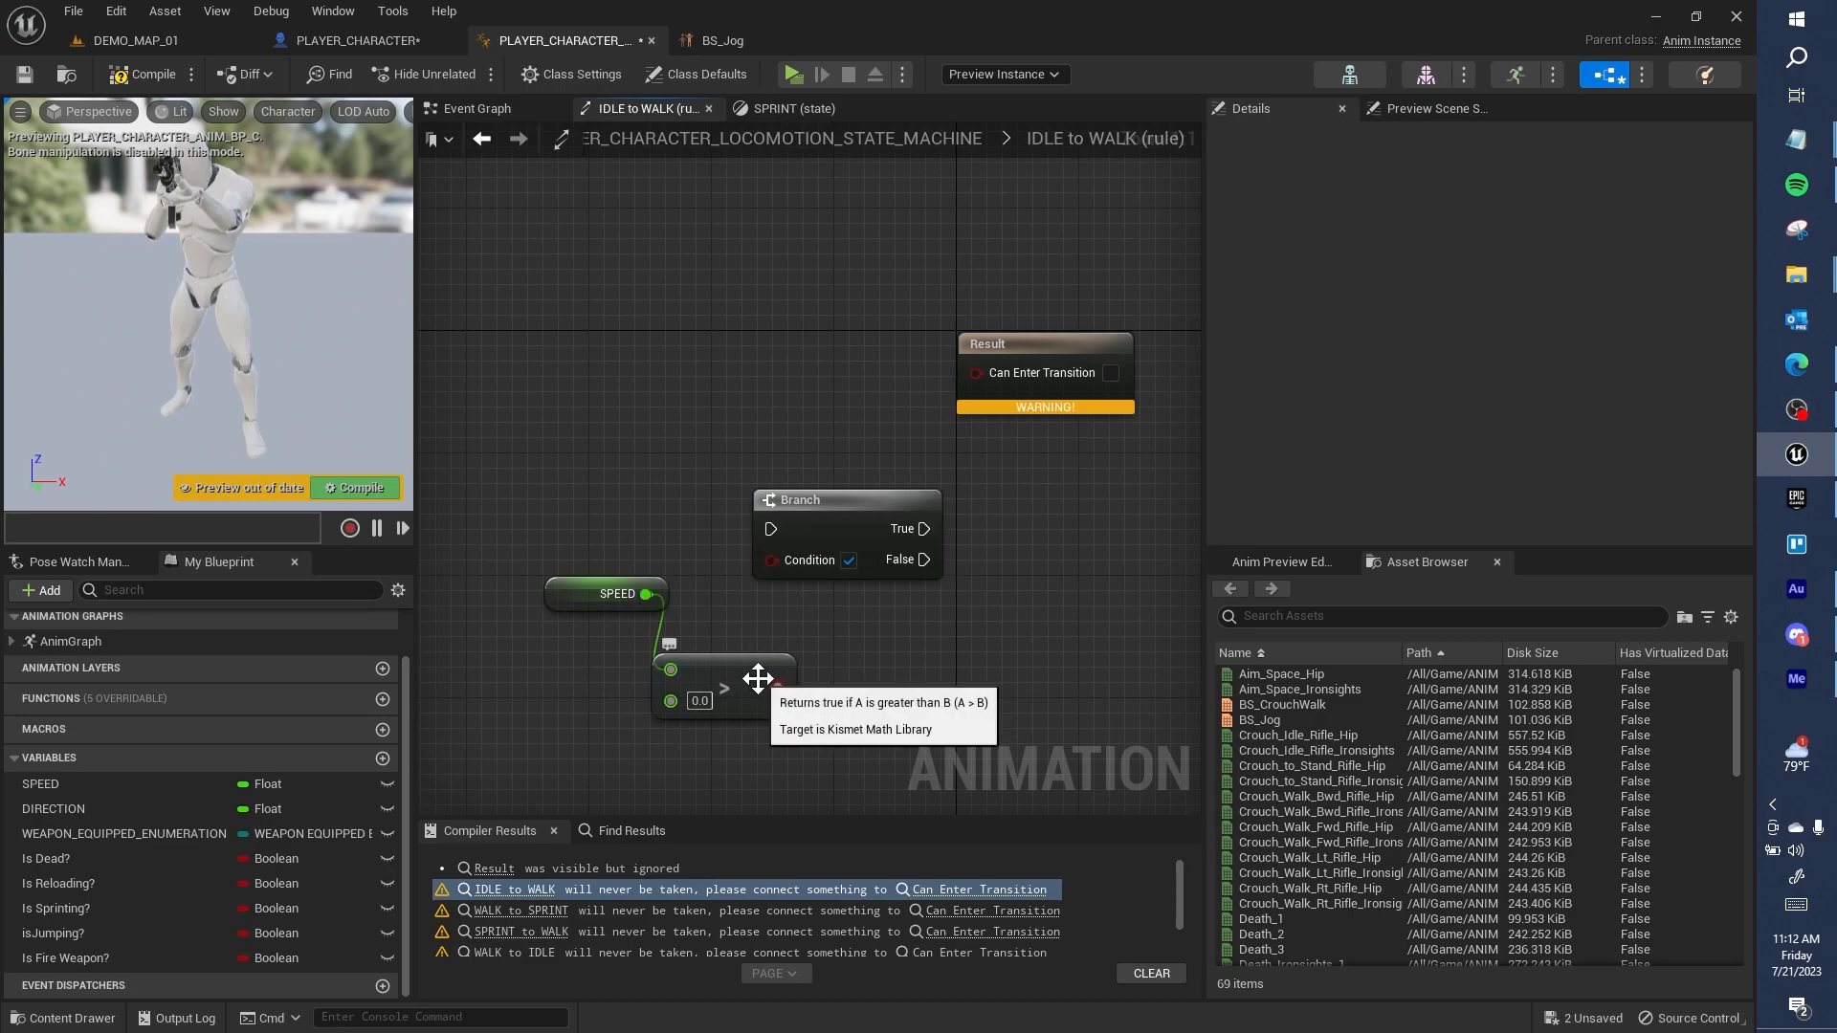
left_click(843, 500)
key("Delete")
Step: Connect the SPEED comparison to Can Enter Transition and move both of its nodes up beside the Result node
left_click_drag(778, 687, 975, 372)
left_click_drag(669, 643, 732, 718)
left_click_drag(748, 661, 794, 422)
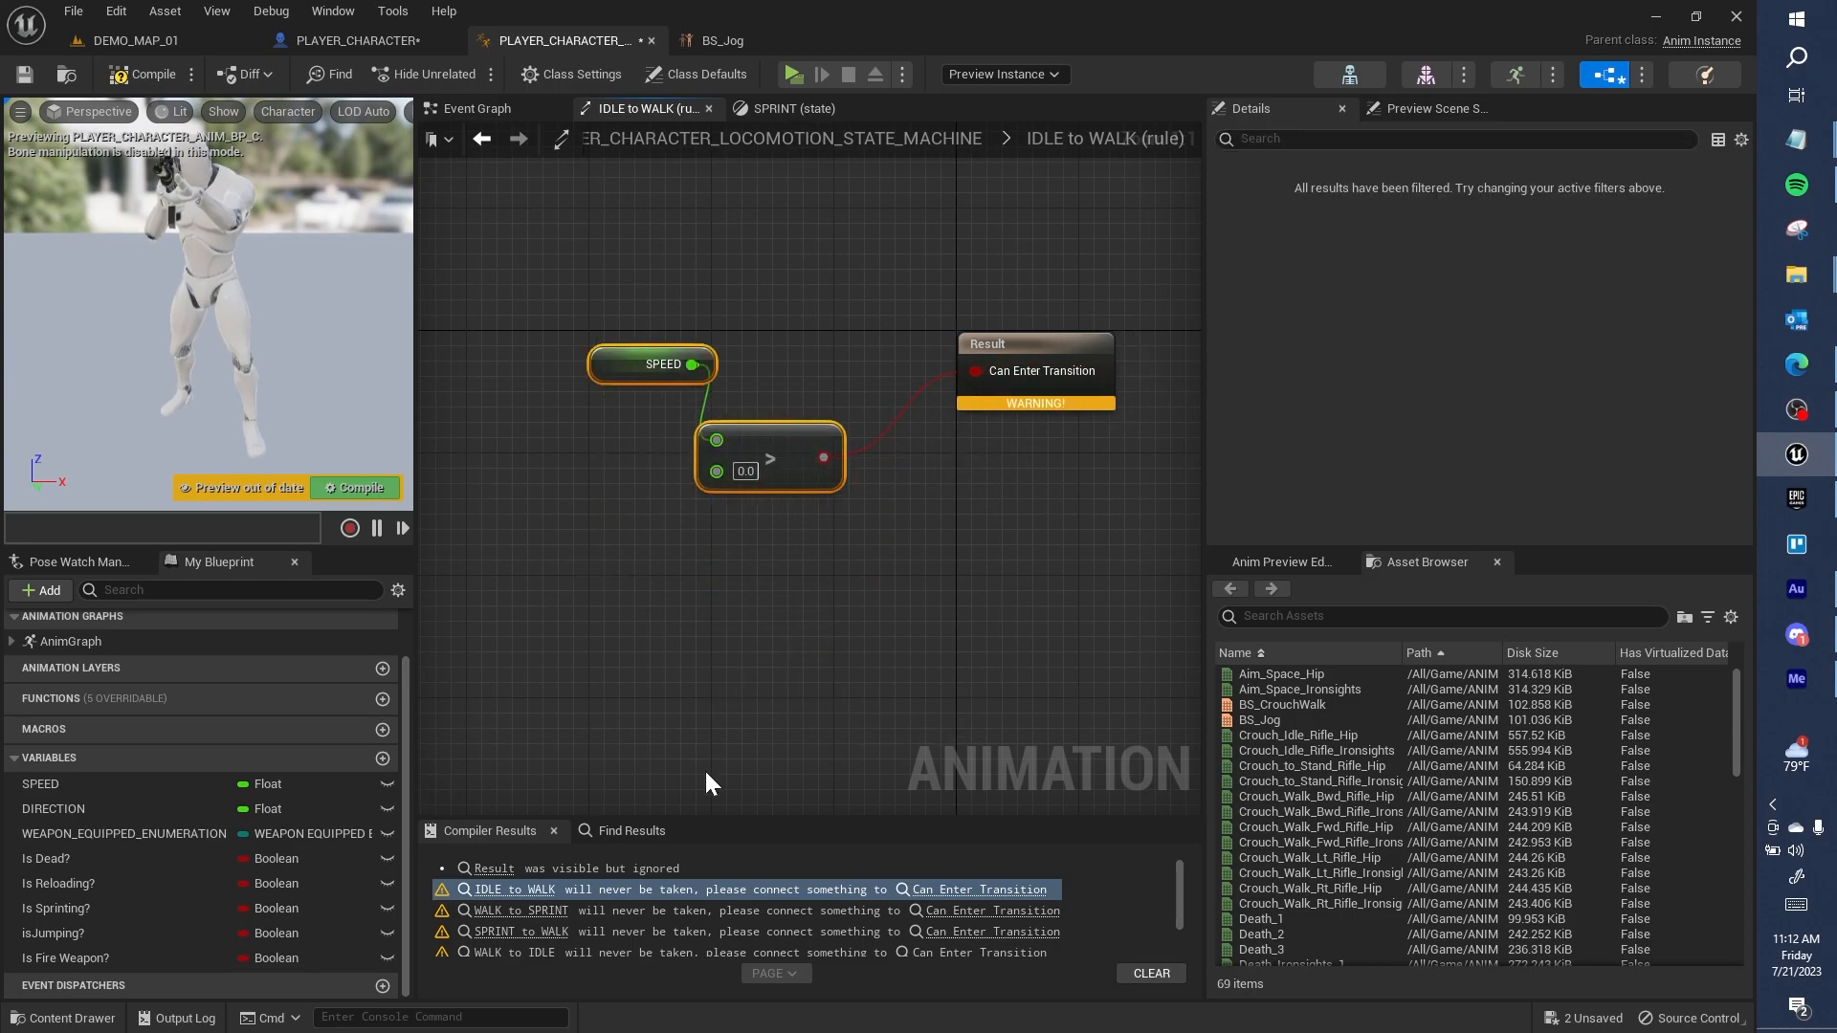
Step: Open the WALK to SPRINT transition rule and connect the Is Sprinting? variable to Can Enter Transition
left_click(508, 913)
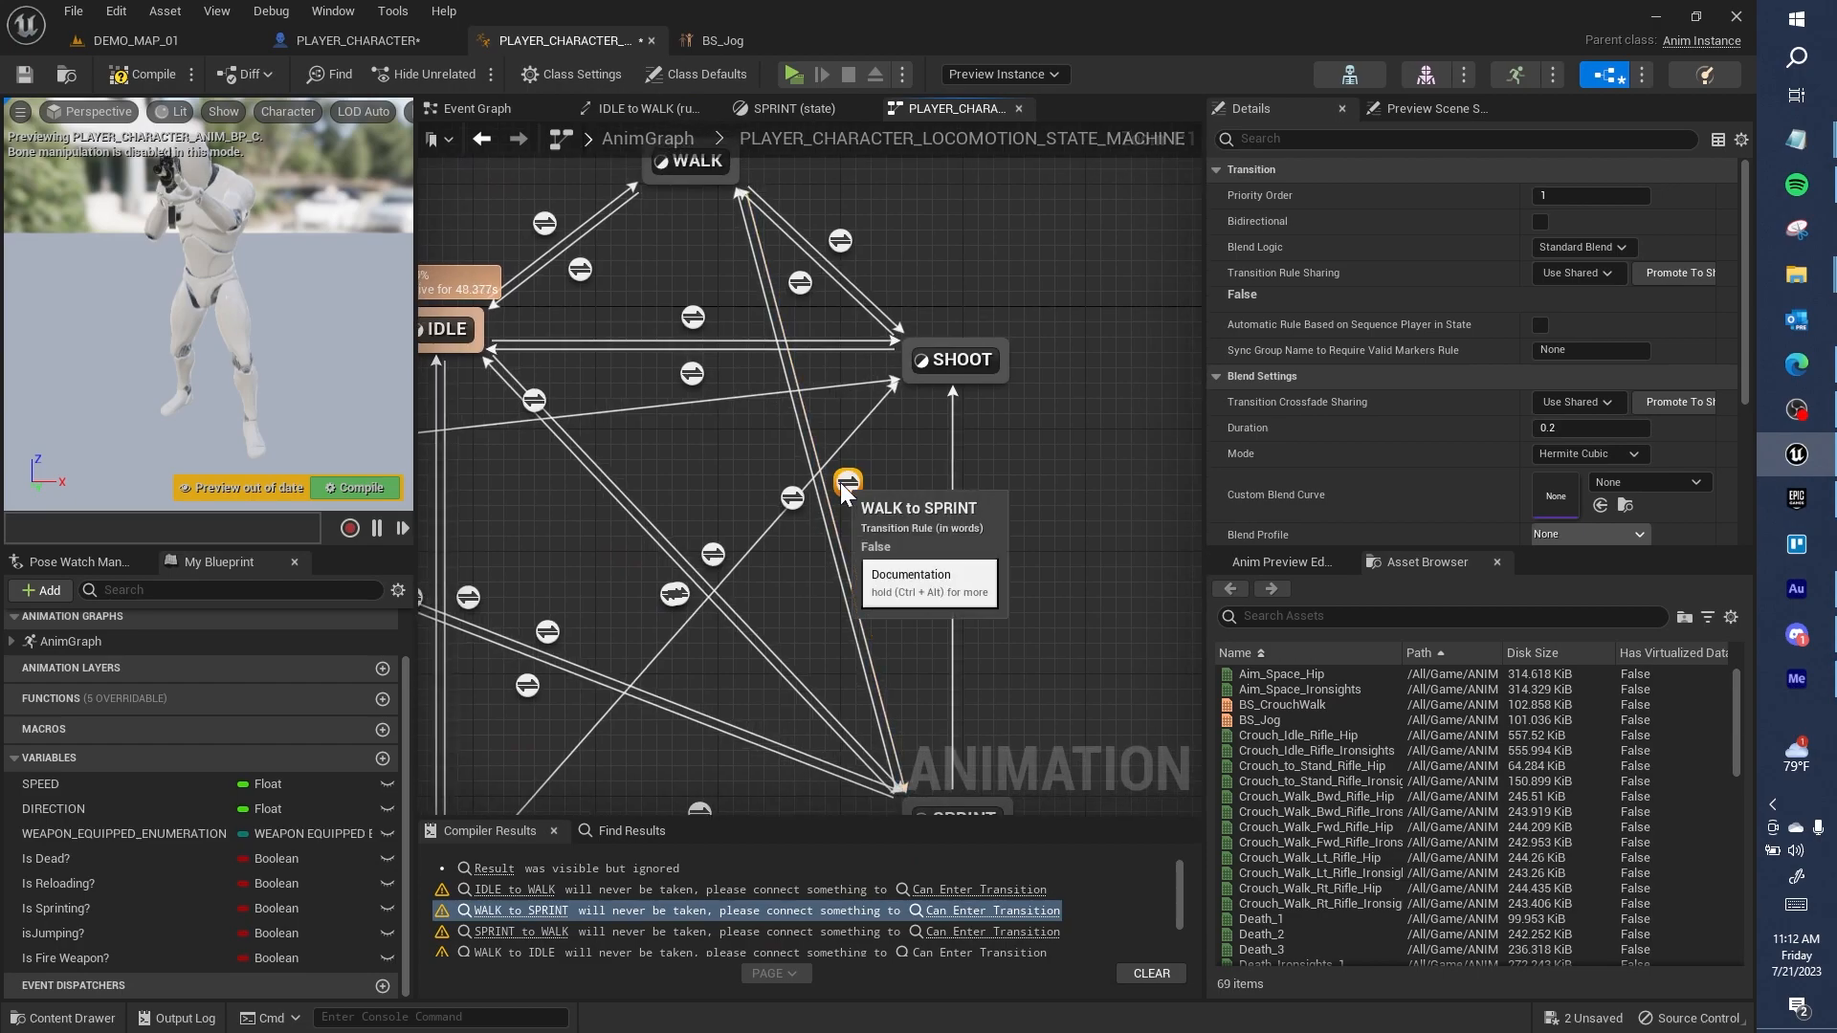
double_click(840, 482)
right_click_drag(664, 629, 779, 560)
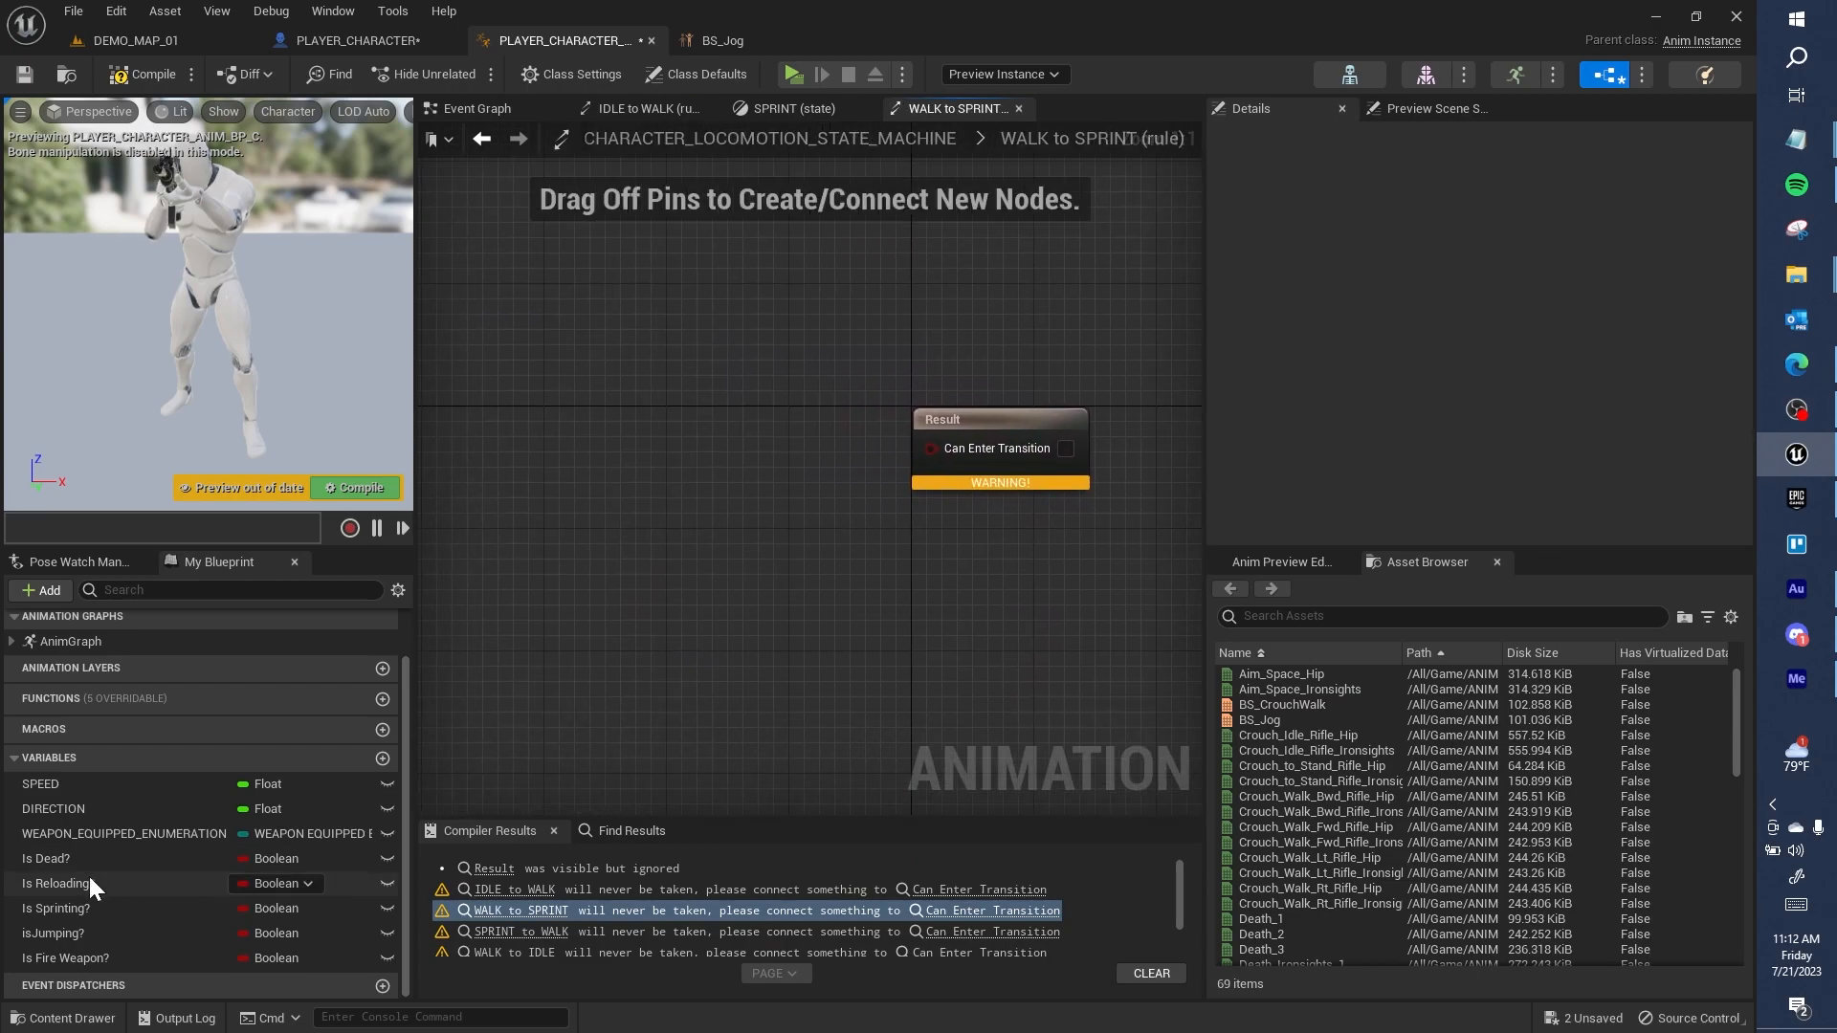
left_click(92, 901)
left_click_drag(56, 906, 933, 447)
Step: In the SPRINT to WALK transition rule, add an Is Sprinting? getter and paste the SPEED greater-than-0.0 comparison
left_click(536, 934)
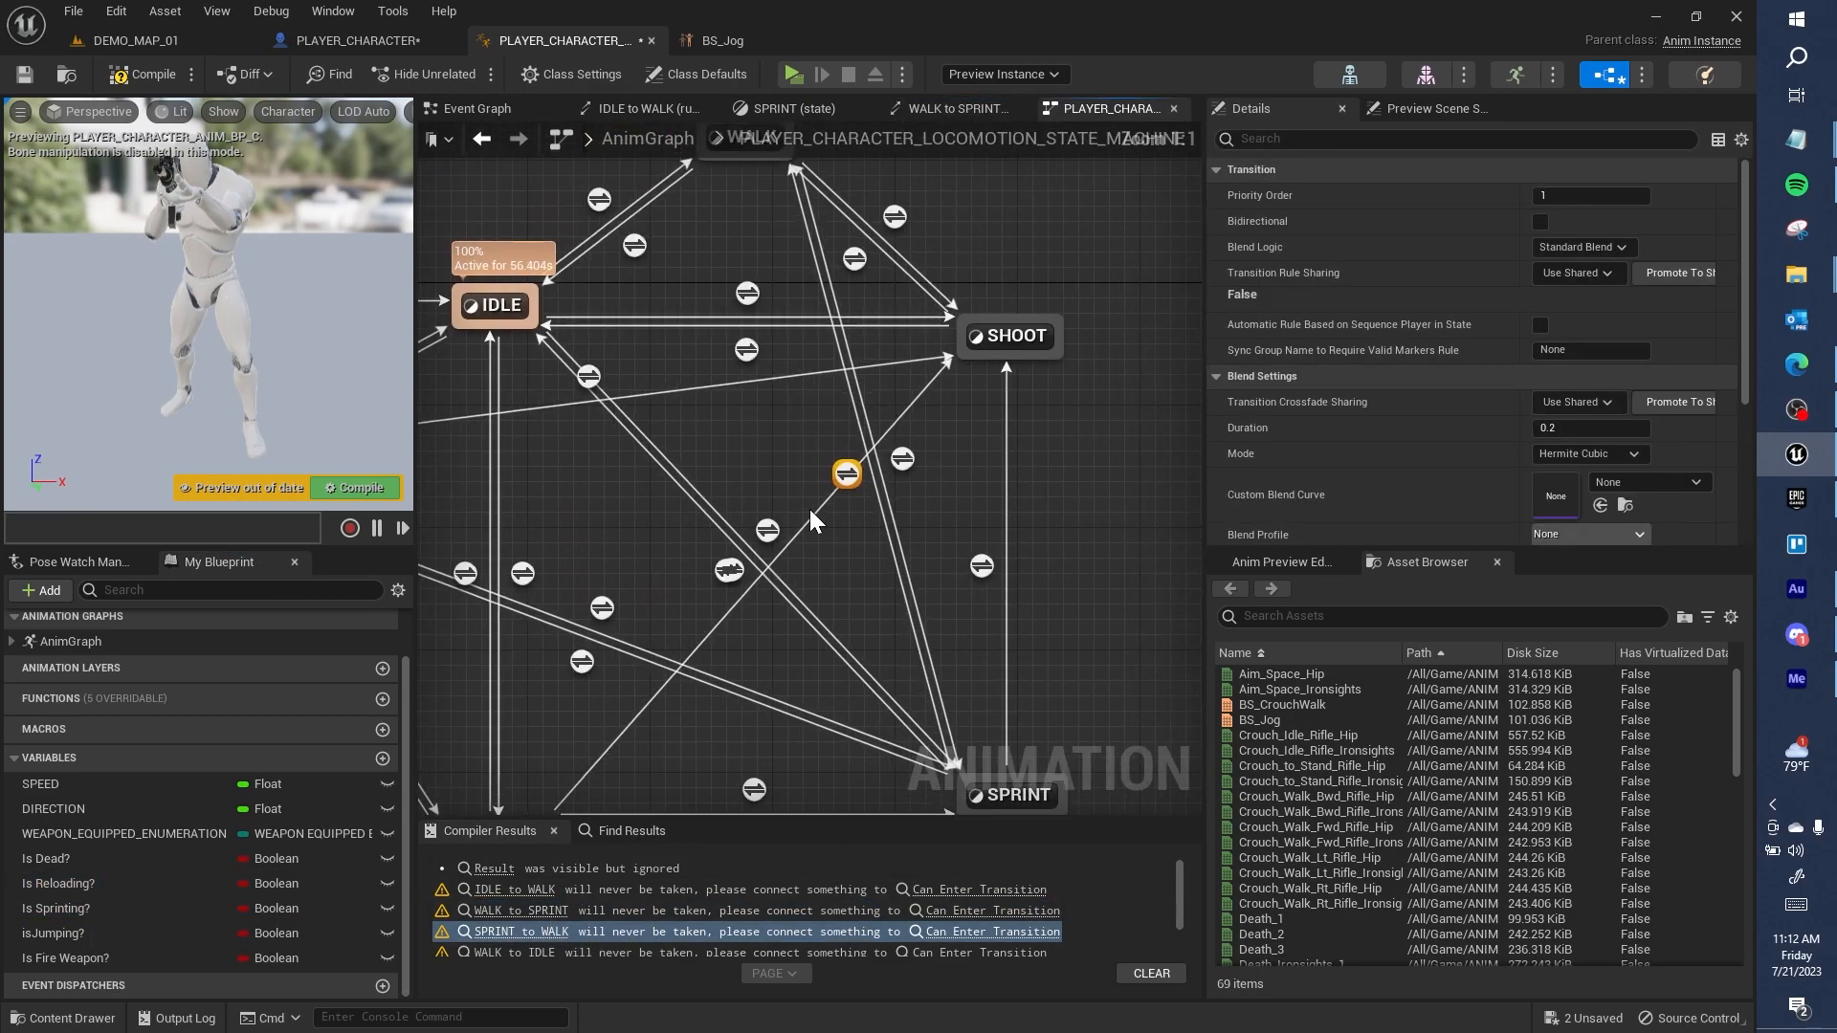
double_click(836, 479)
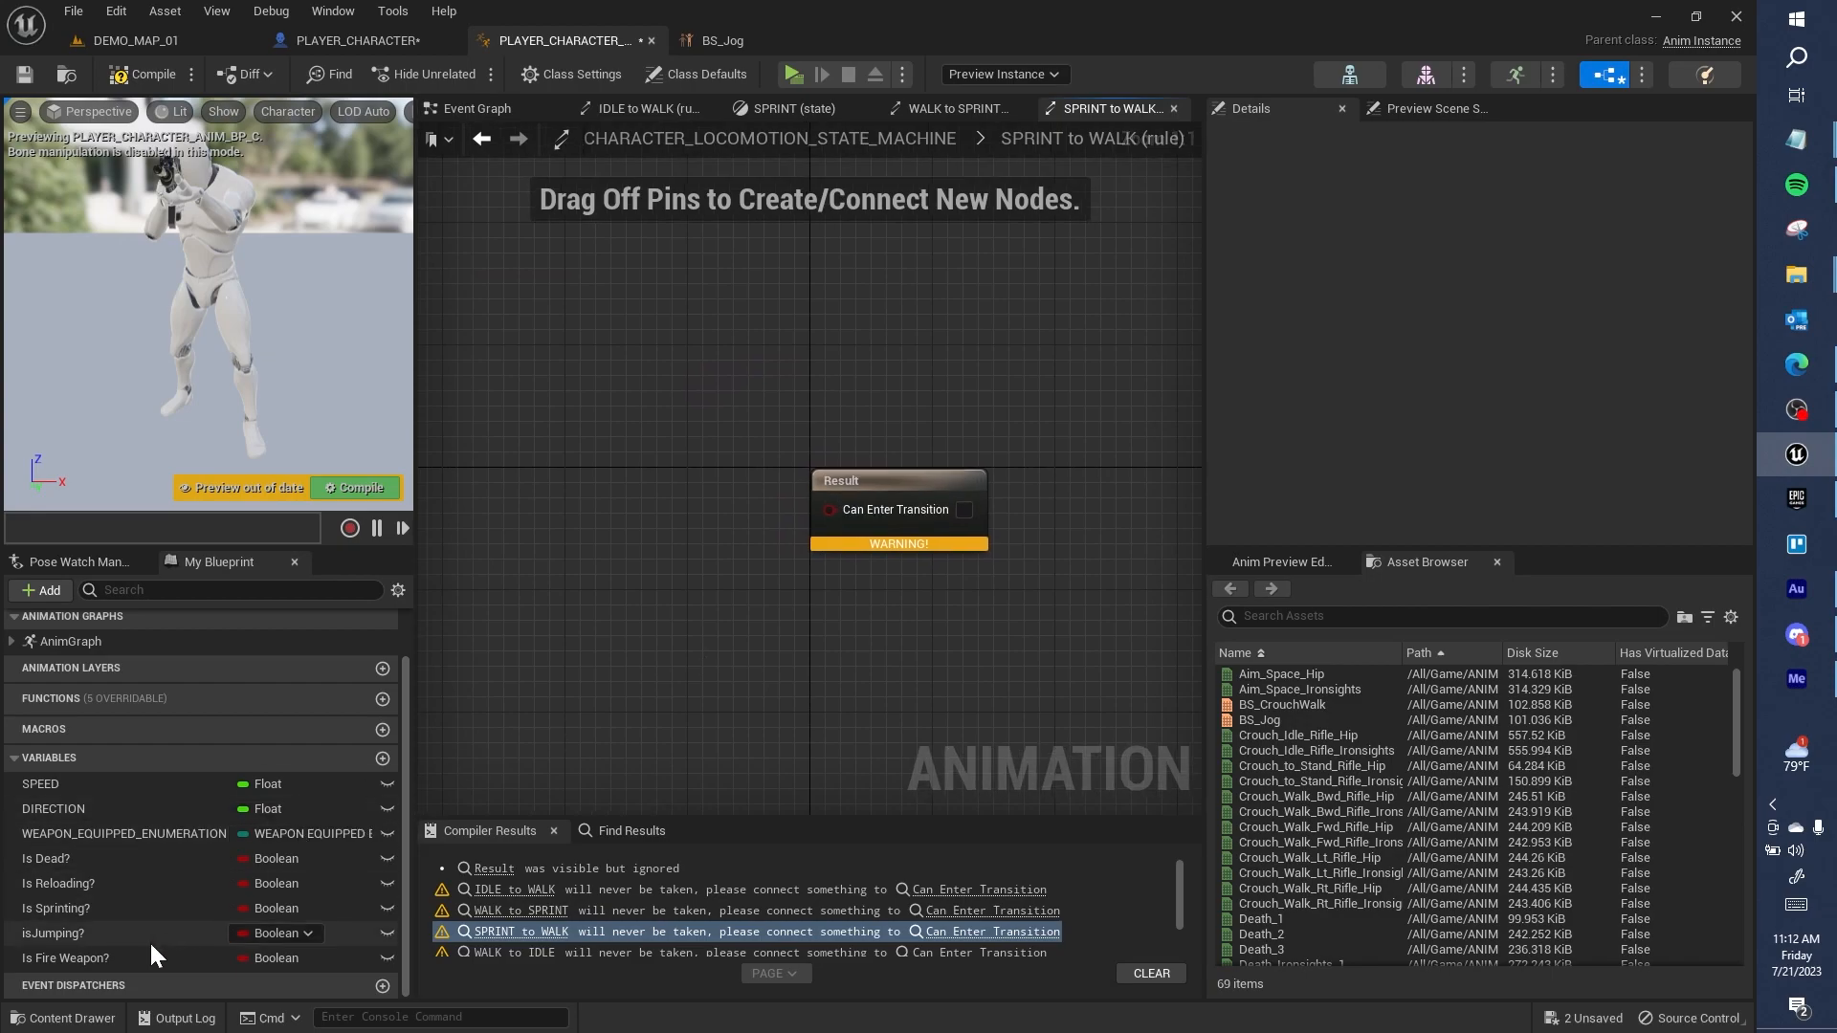
left_click_drag(118, 909, 478, 651)
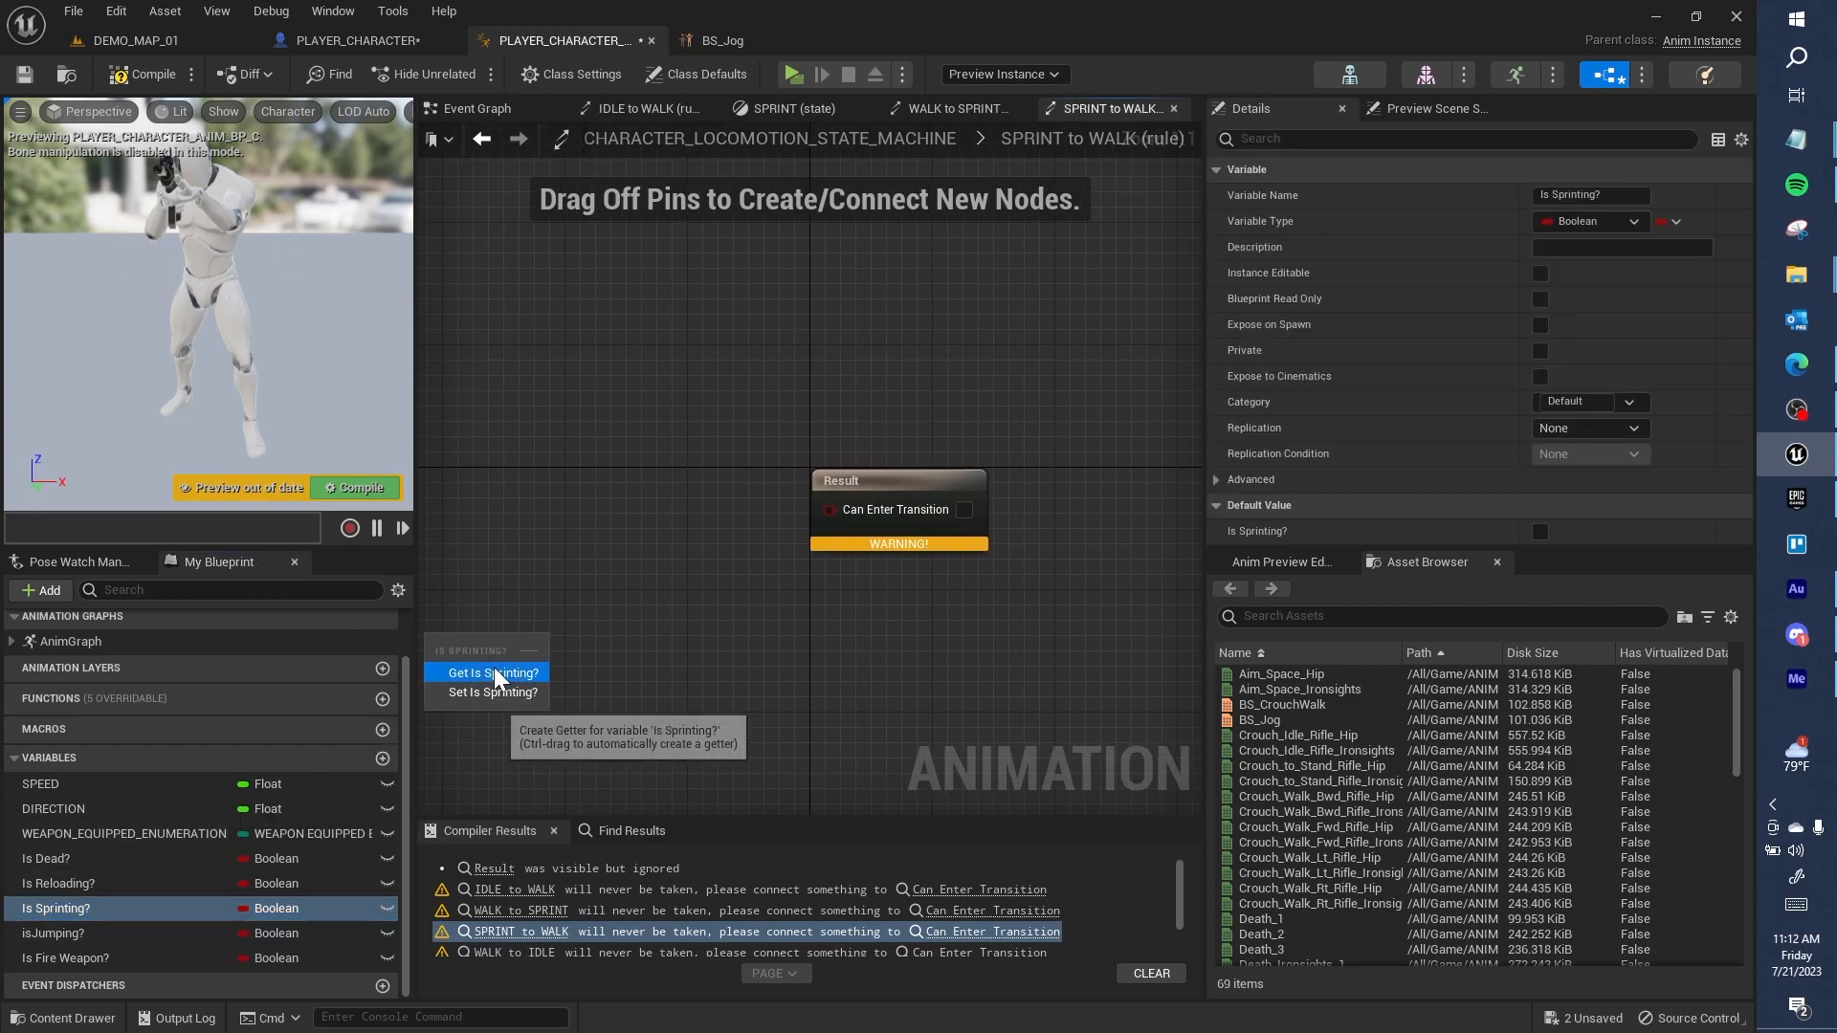
left_click(494, 668)
right_click_drag(515, 722, 588, 573)
key("ctrl+v")
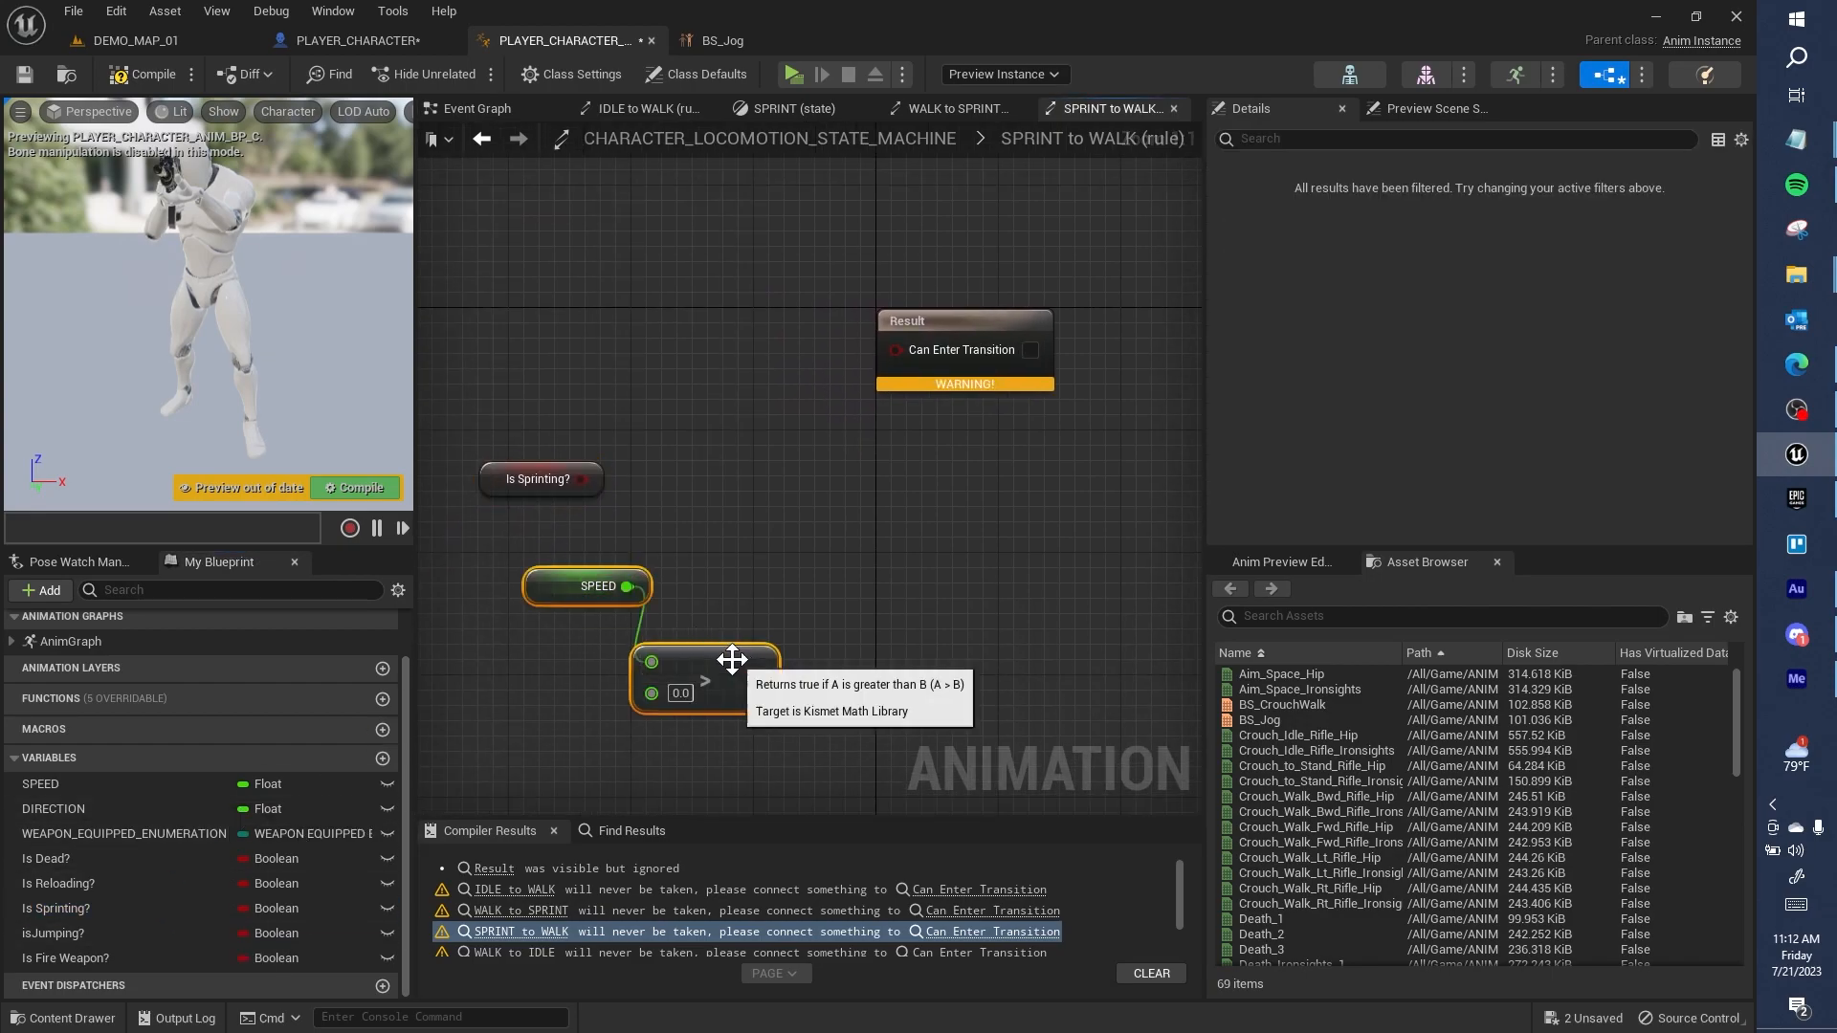
left_click_drag(714, 650, 664, 640)
Step: Negate Is Sprinting? with a NOT node, combine it with the SPEED comparison through AND, and connect the result to Can Enter Transition
left_click_drag(569, 488, 664, 446)
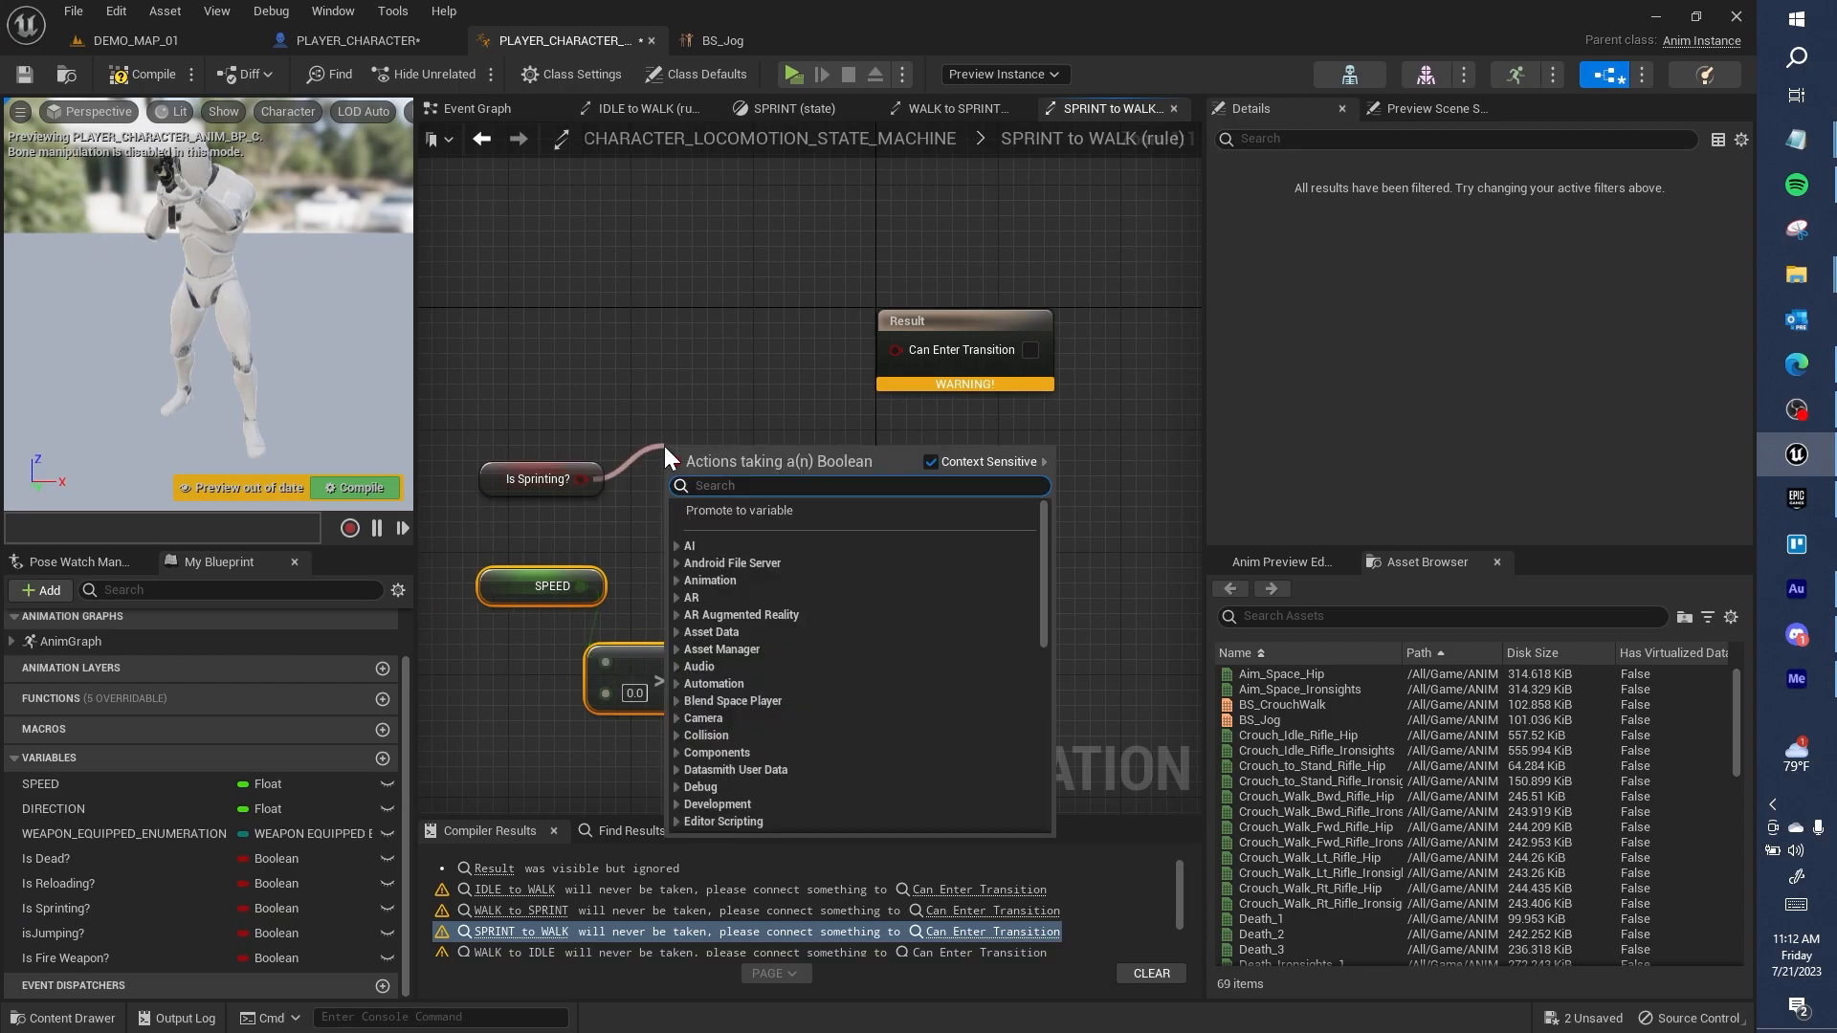
type("NOT Bool")
key("Return")
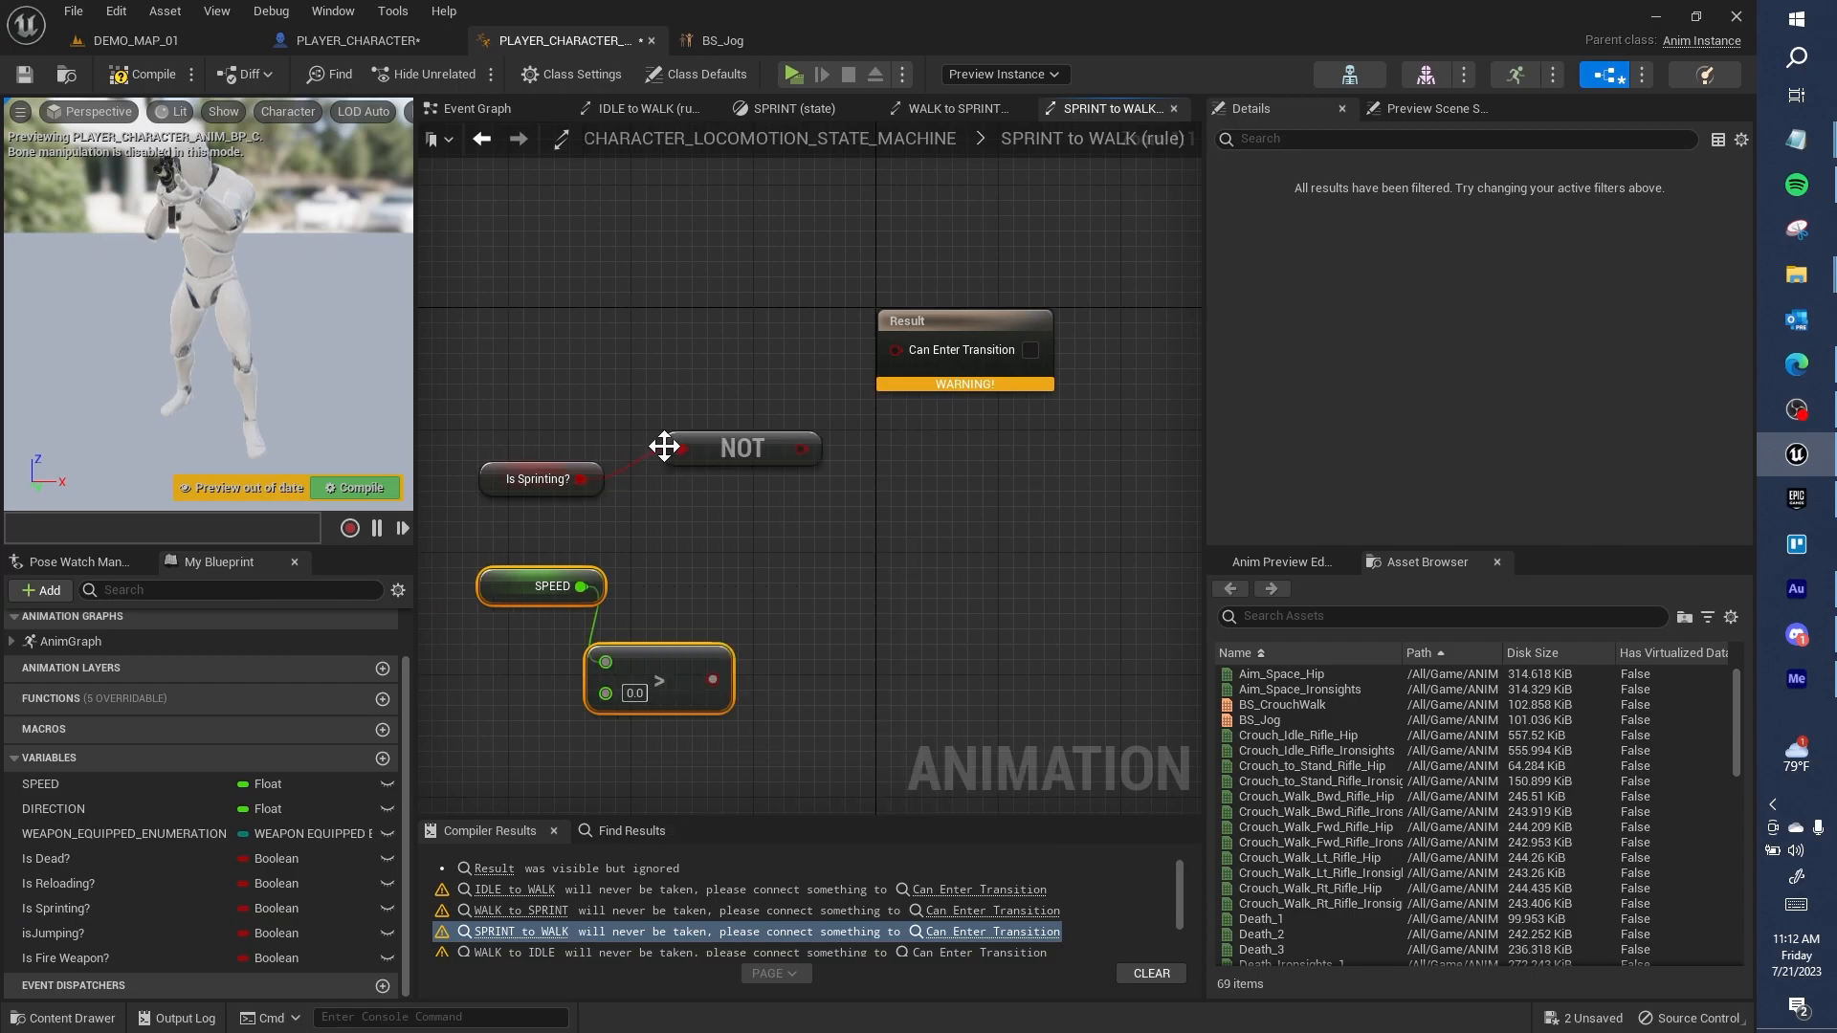
left_click_drag(711, 681, 756, 587)
type("AND BOOL")
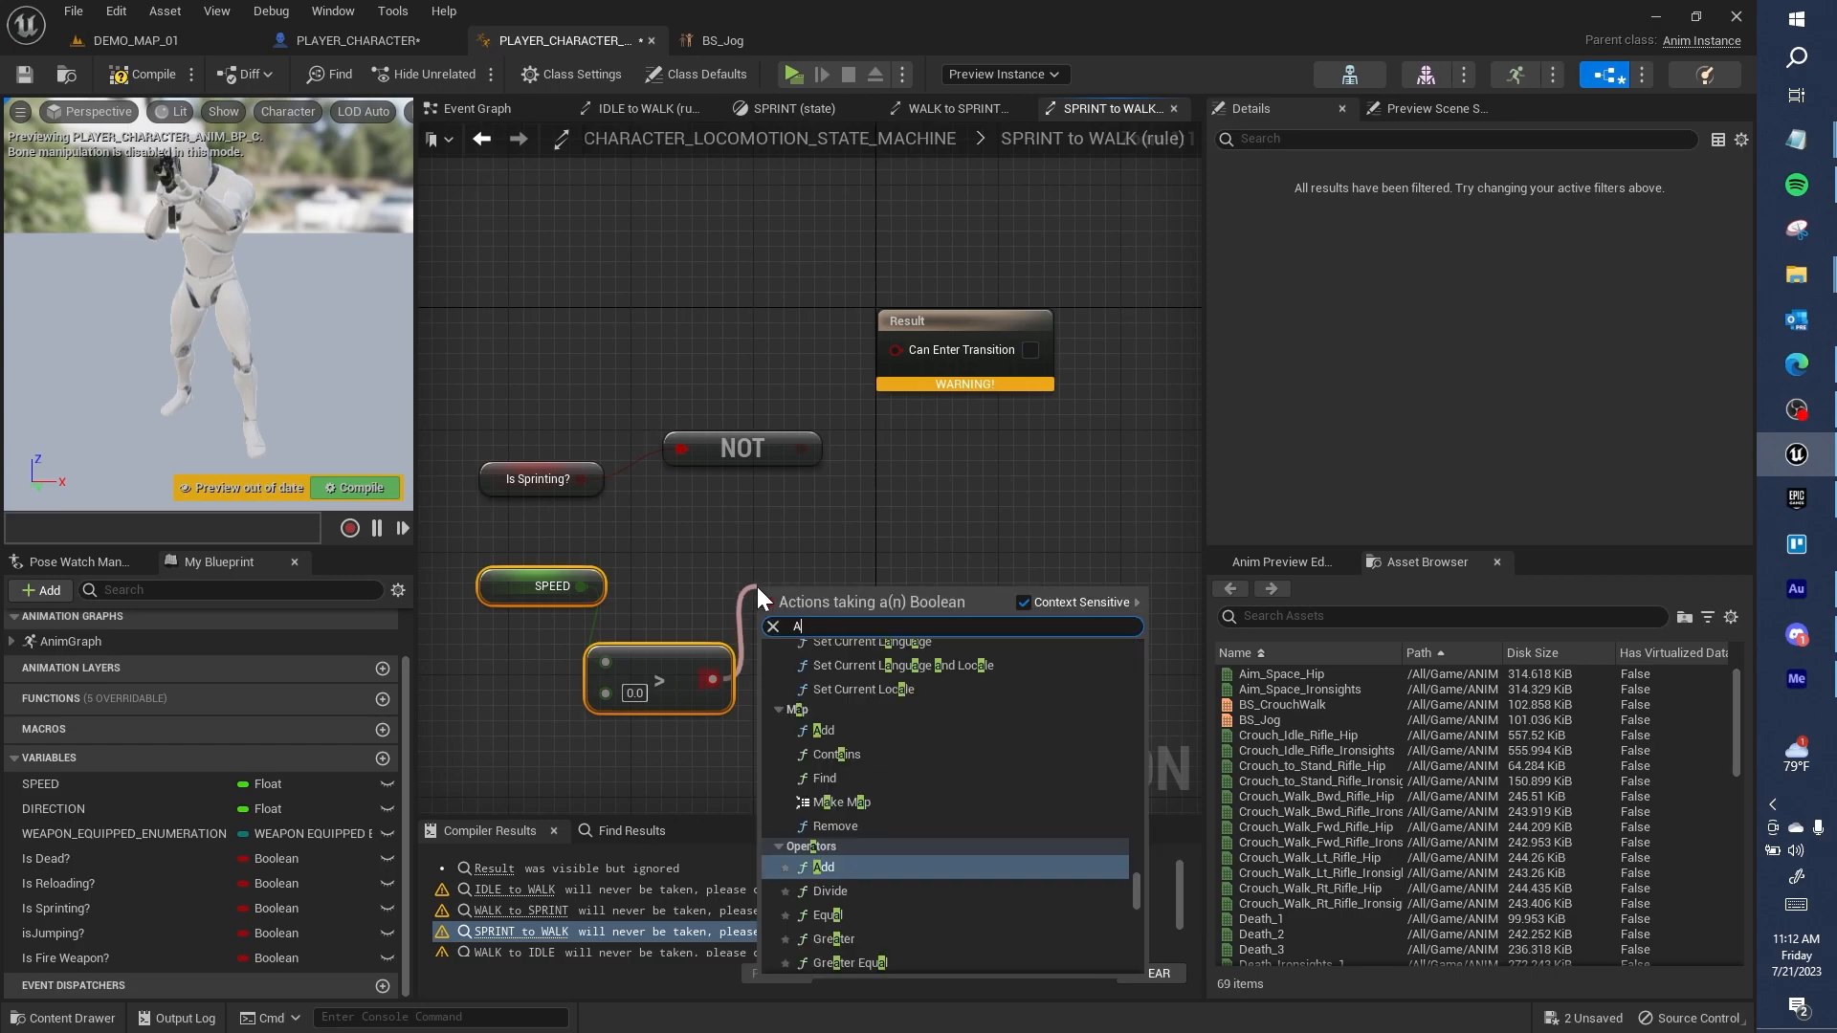
key("Return")
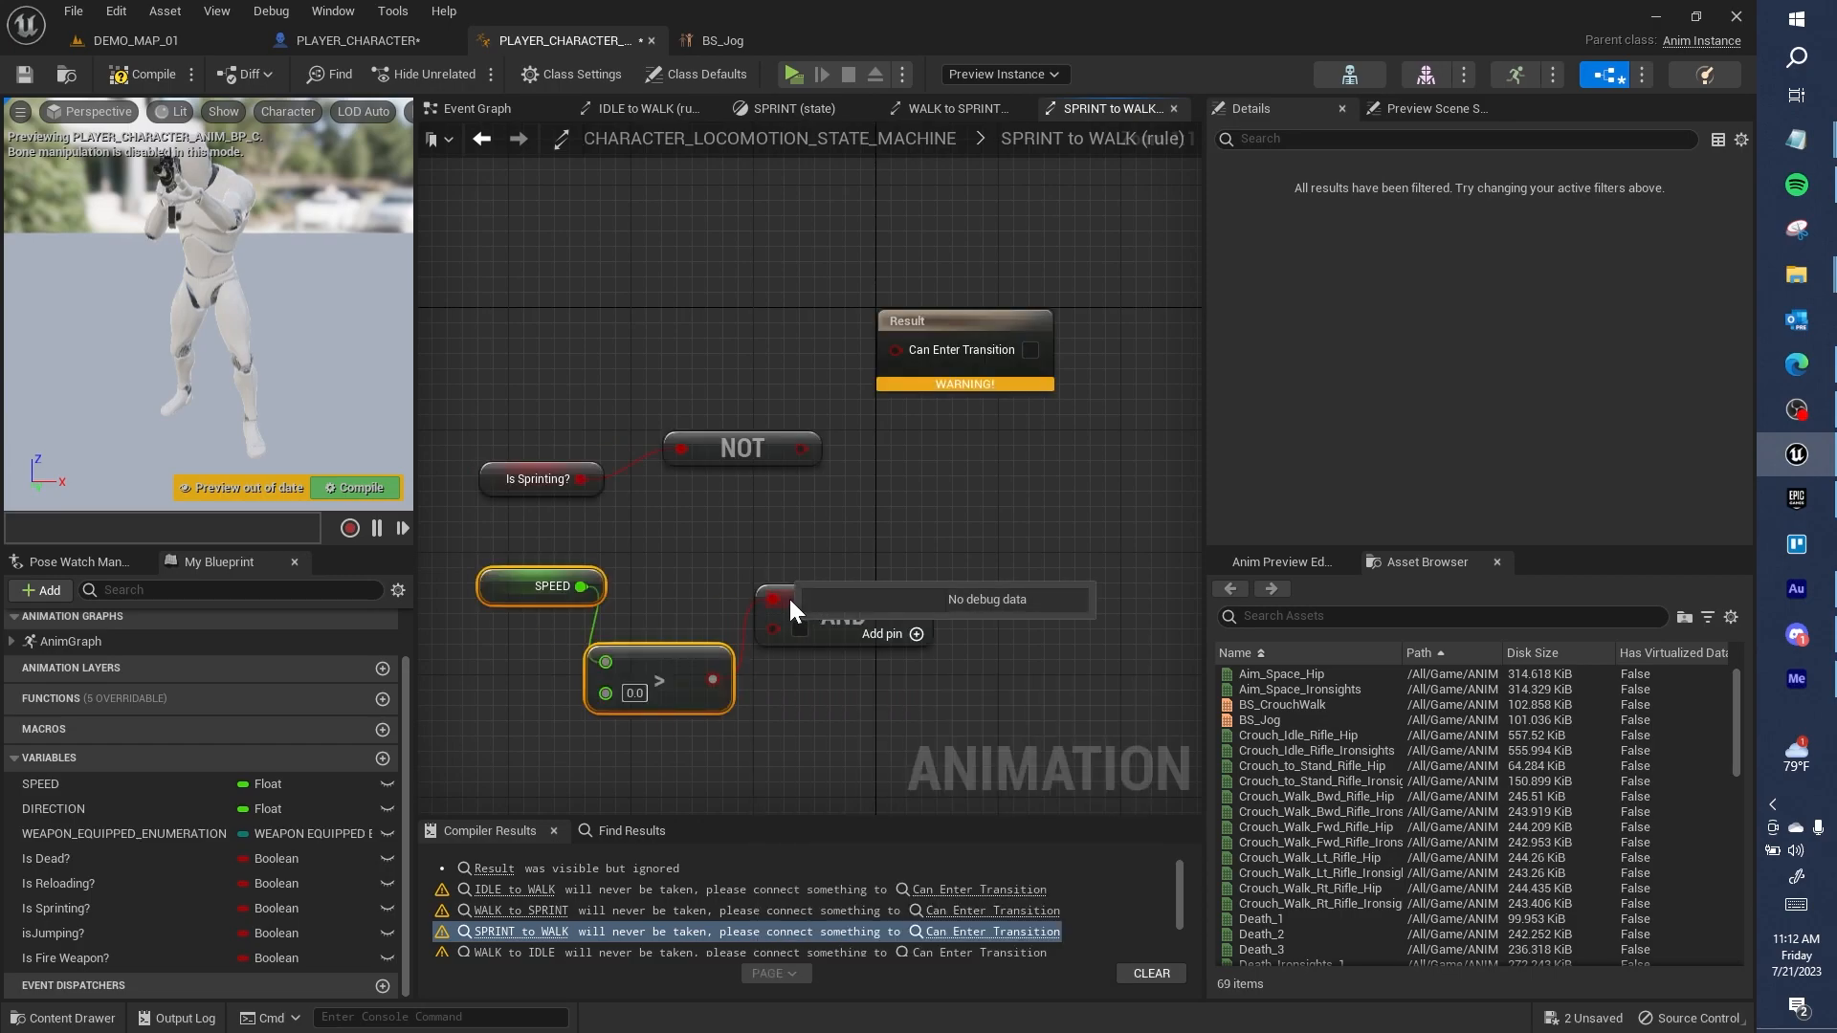
left_click_drag(708, 682, 773, 634)
left_click_drag(802, 448, 774, 602)
left_click_drag(892, 600, 896, 348)
Step: Arrange the SPRINT to WALK rule's condition nodes into a compact group near the Result node and compile the blueprint
left_click_drag(484, 485, 672, 423)
left_click_drag(518, 586, 722, 708)
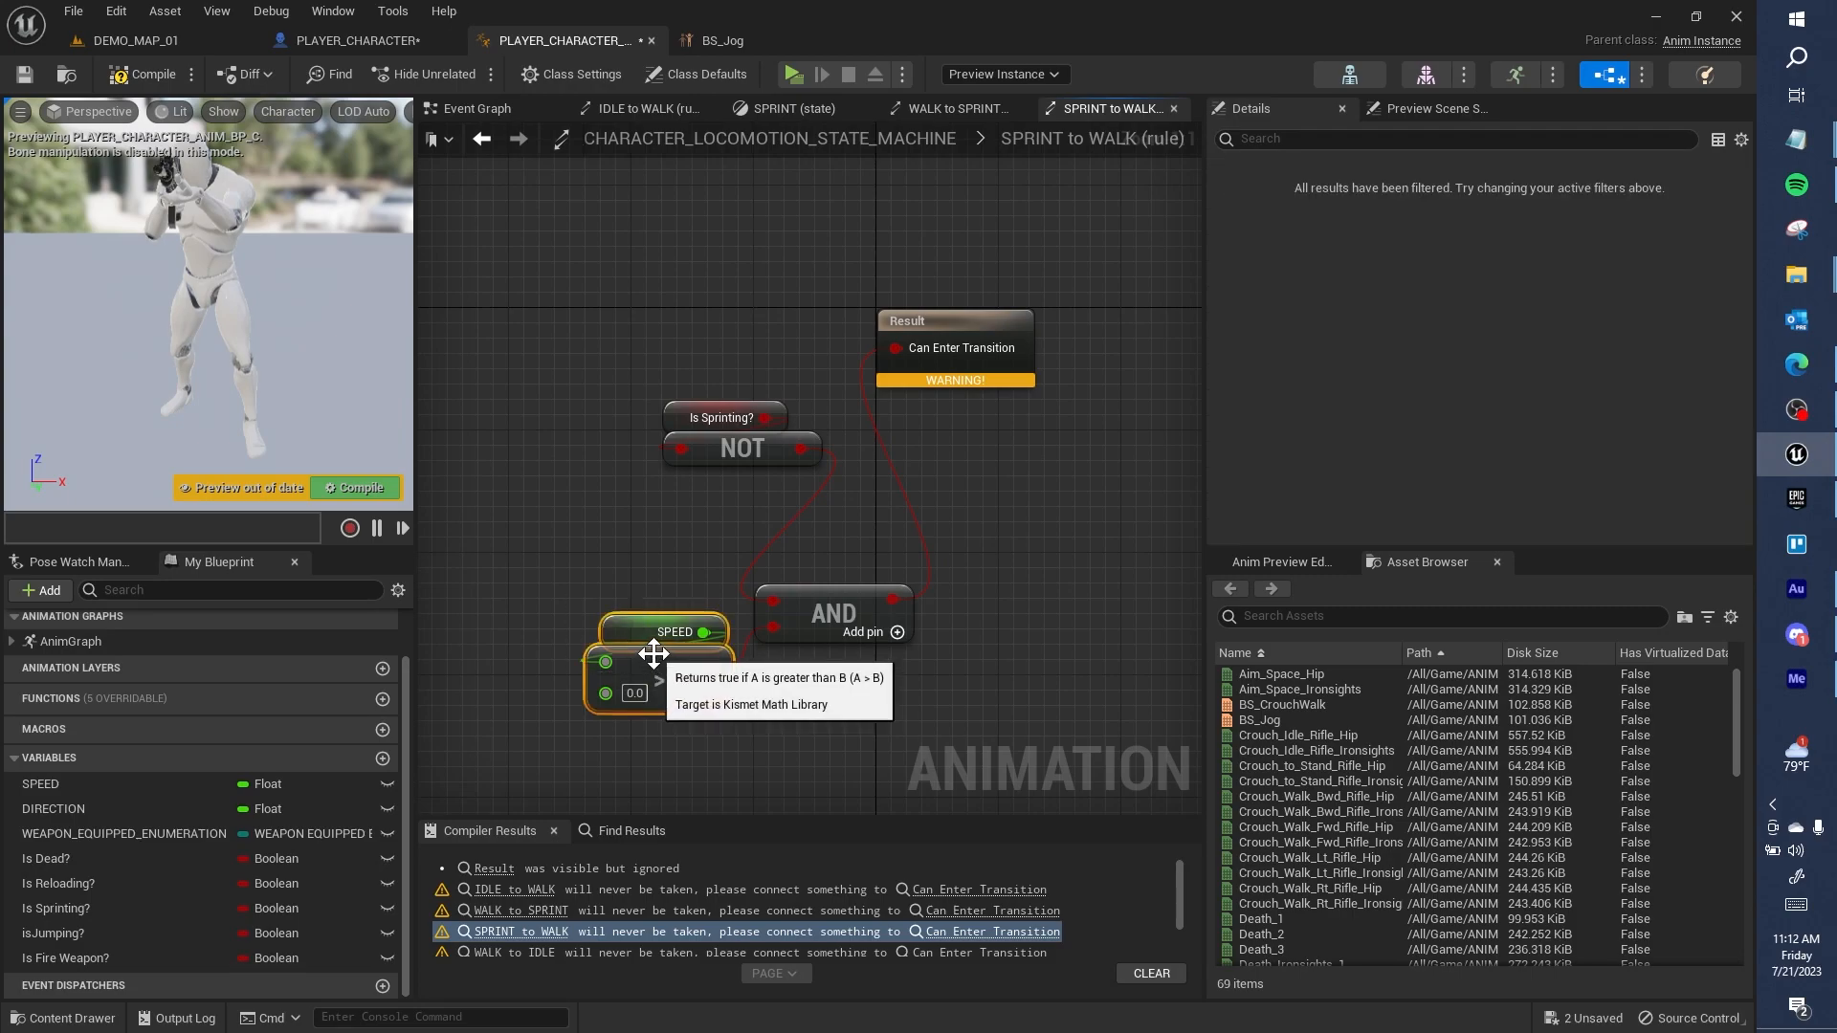
left_click_drag(649, 652, 800, 698)
left_click_drag(634, 378, 824, 555)
left_click_drag(678, 468, 833, 727)
left_click_drag(809, 655, 701, 487)
left_click(153, 76)
Step: Open the WALK to IDLE transition rule and paste the SPEED greater-than-0.0 comparison into it
left_click(553, 890)
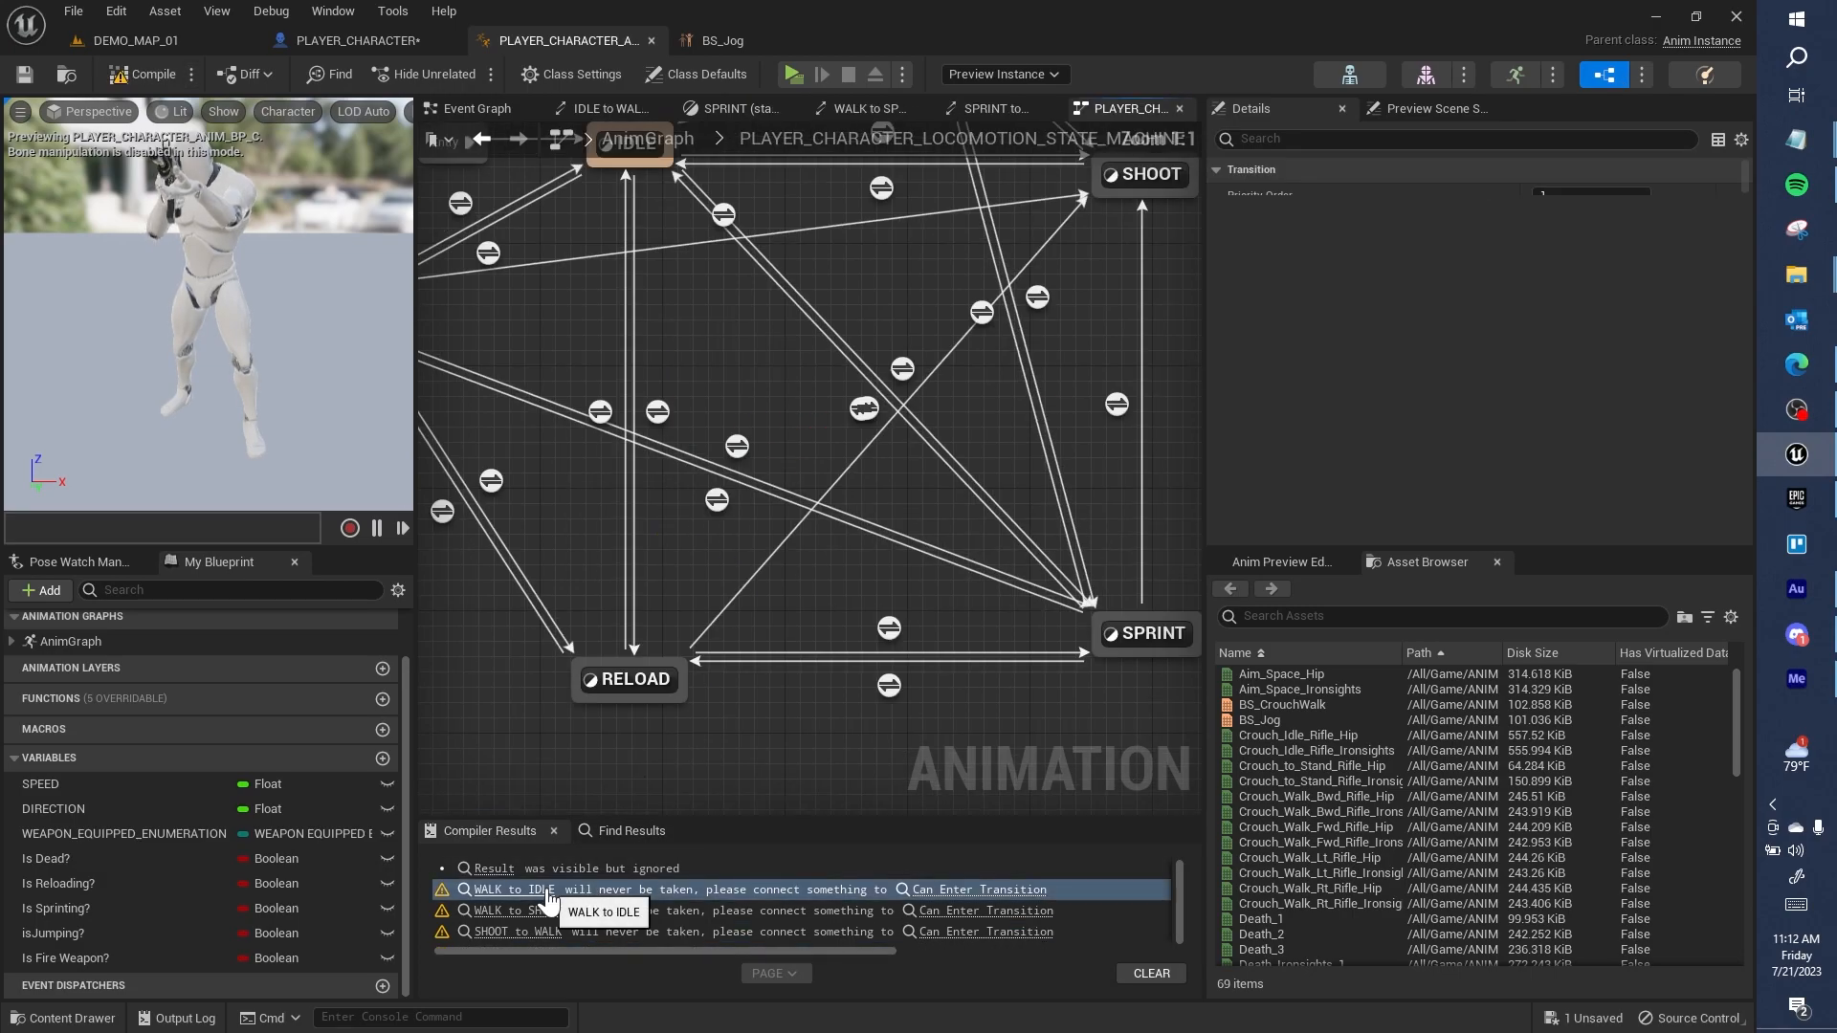
double_click(842, 478)
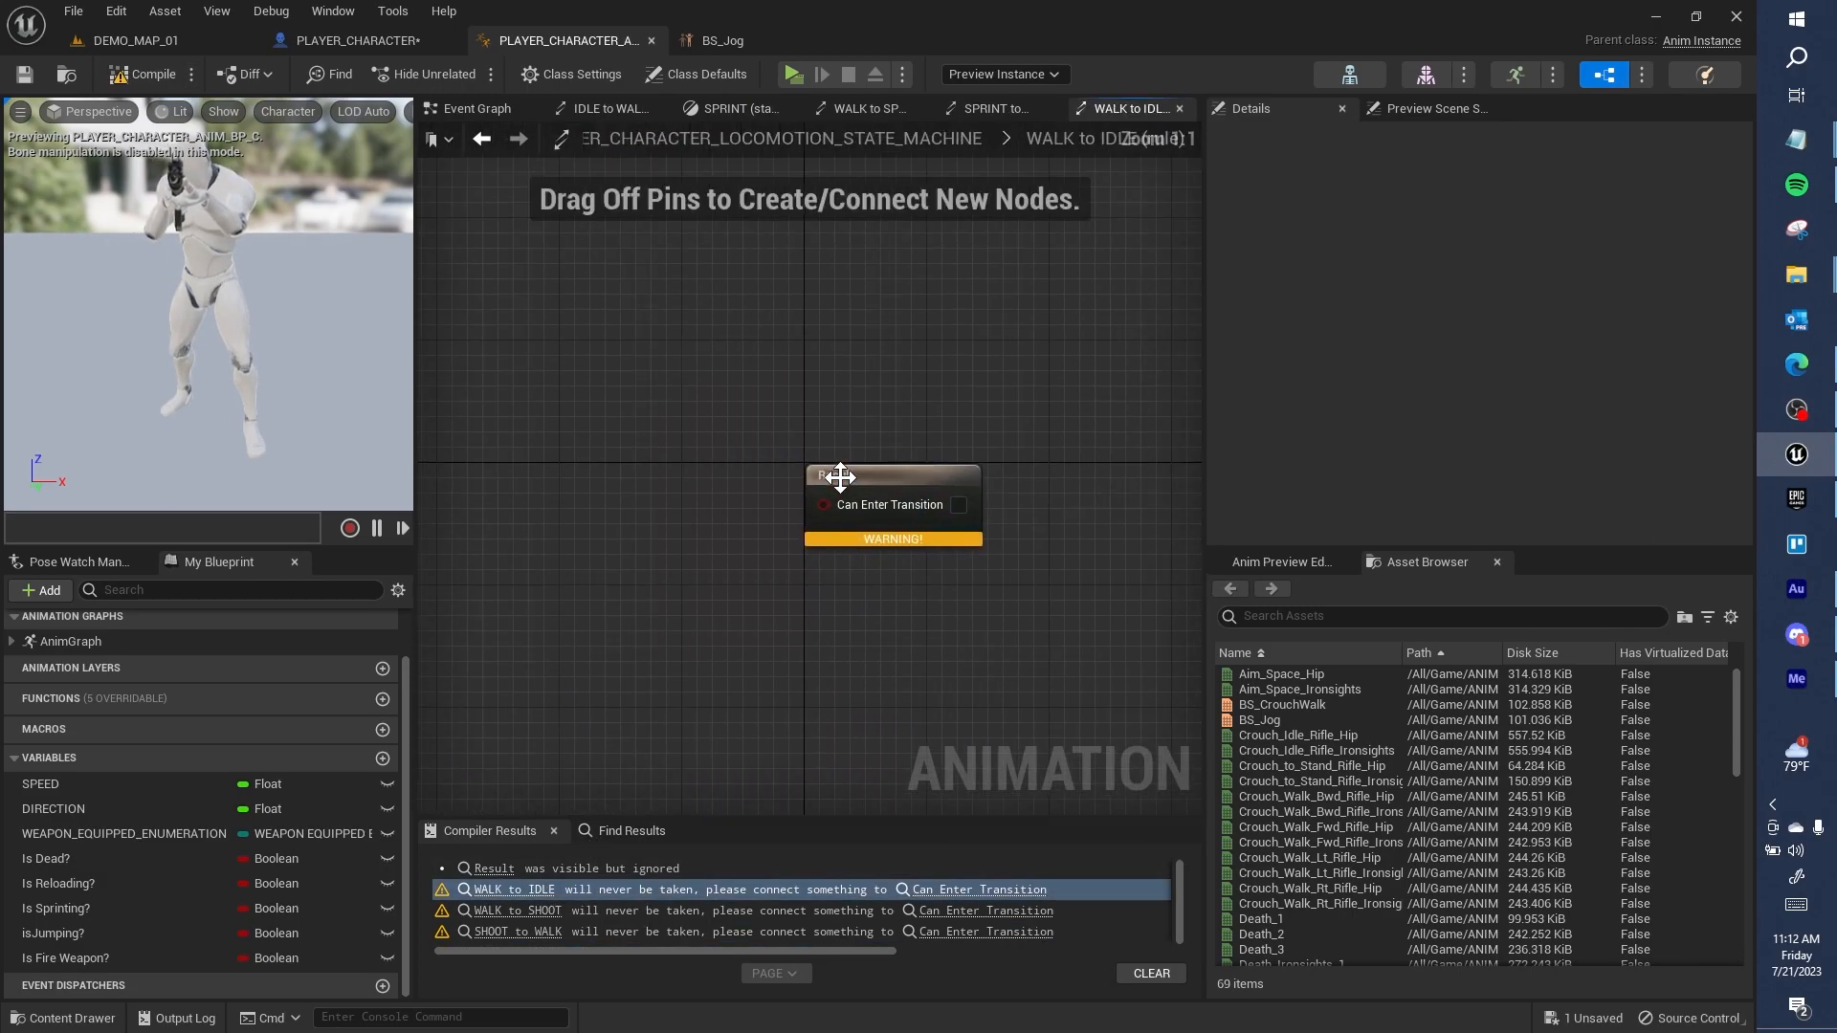
right_click_drag(660, 627, 799, 546)
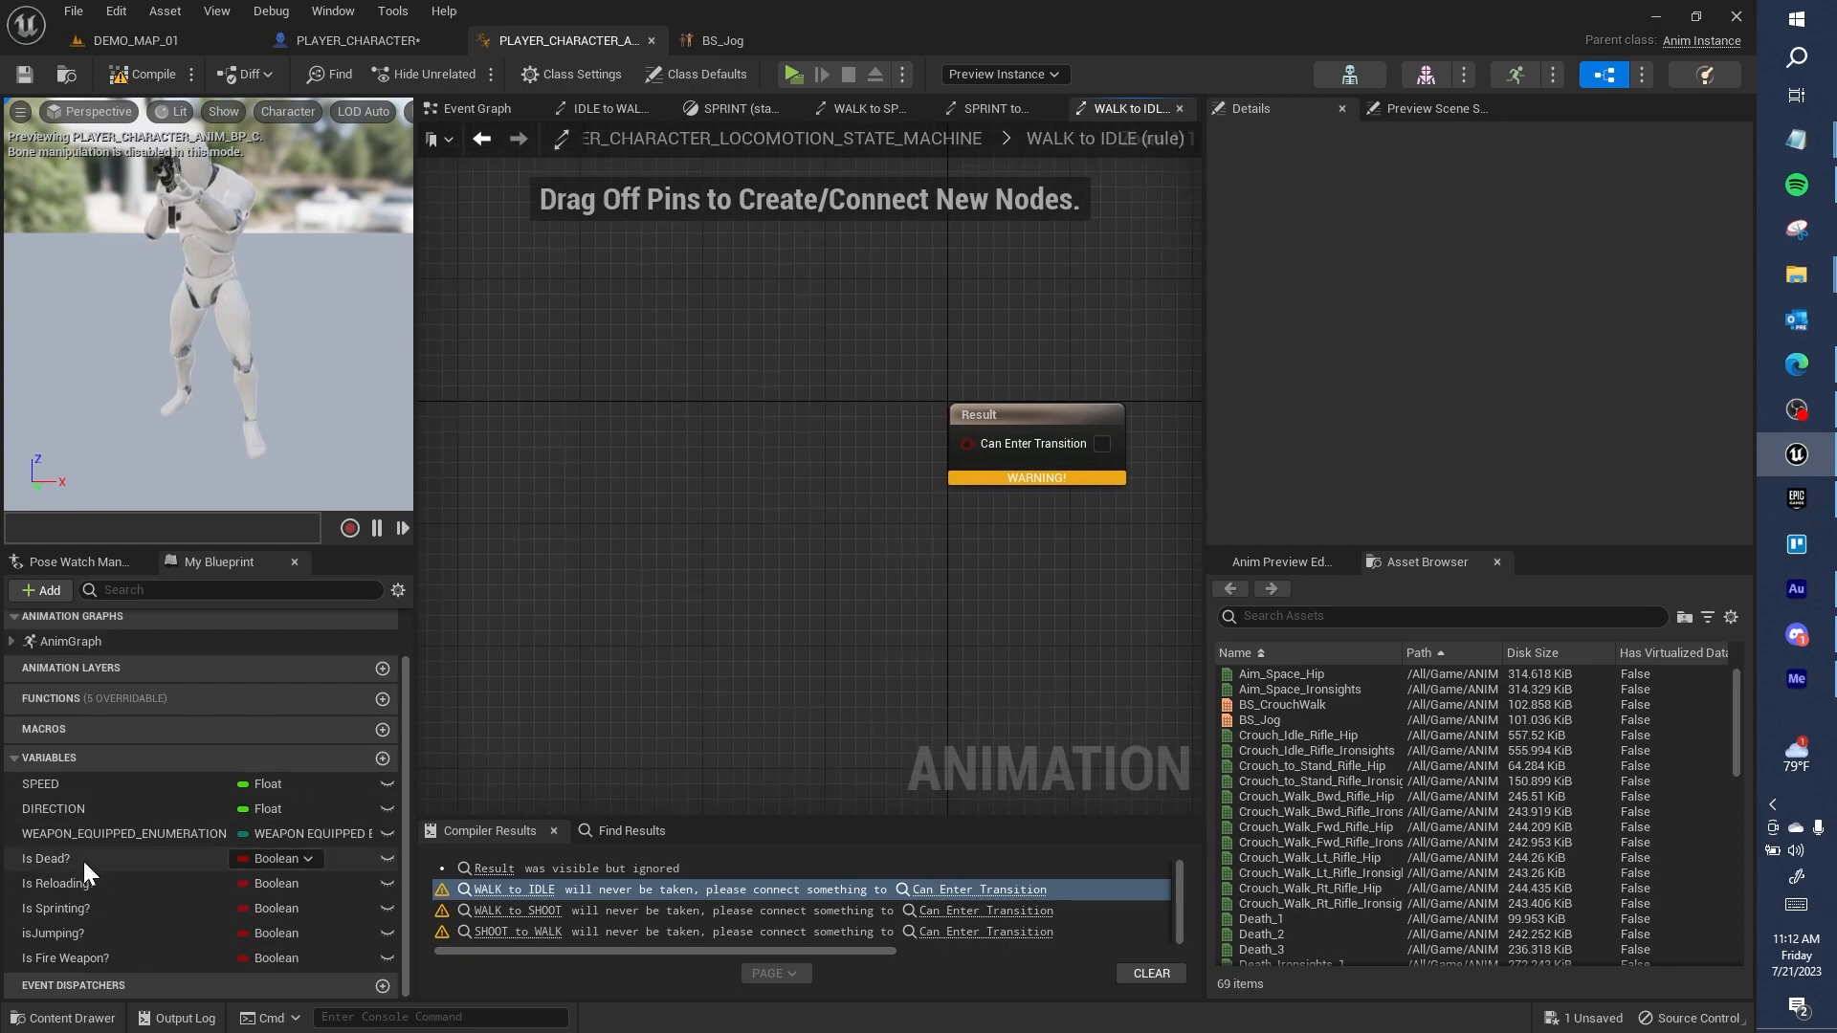
key("ctrl+v")
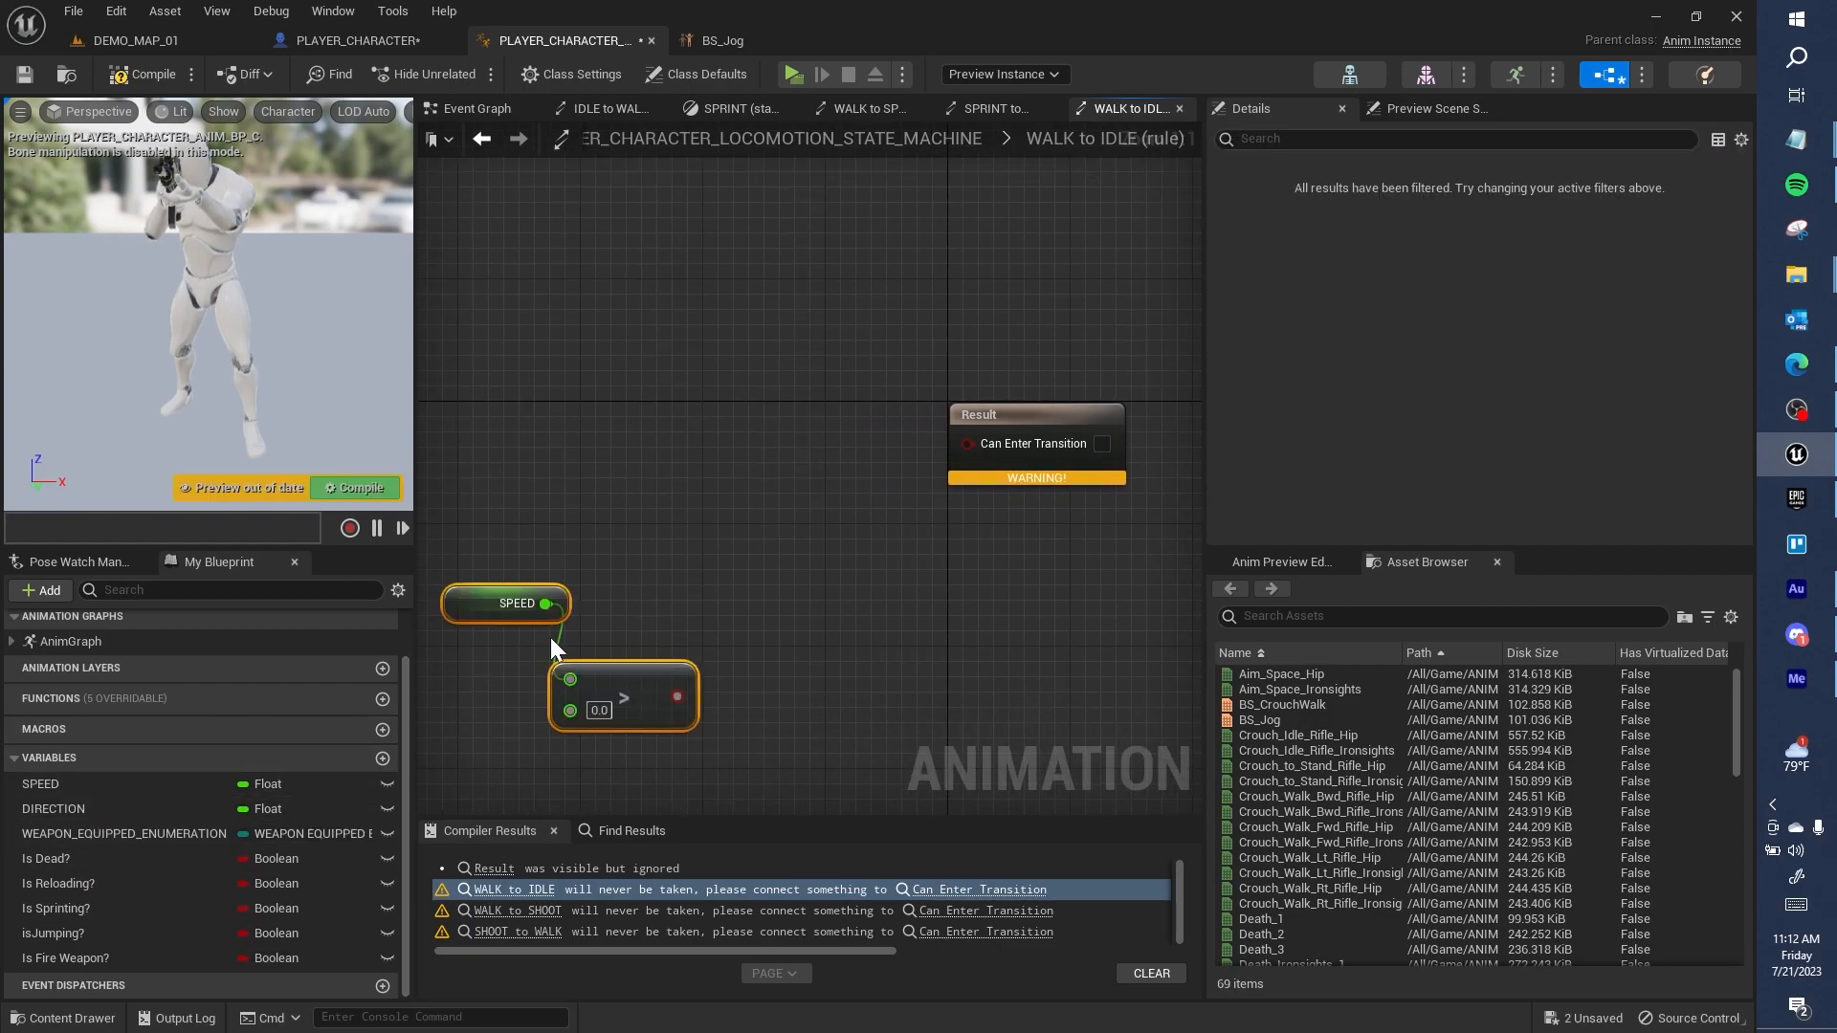
Step: Negate the SPEED comparison with a NOT Boolean node that drives WALK to IDLE's Can Enter Transition, and compile the blueprint
left_click_drag(673, 693, 934, 636)
type("NOT BOOLEAN")
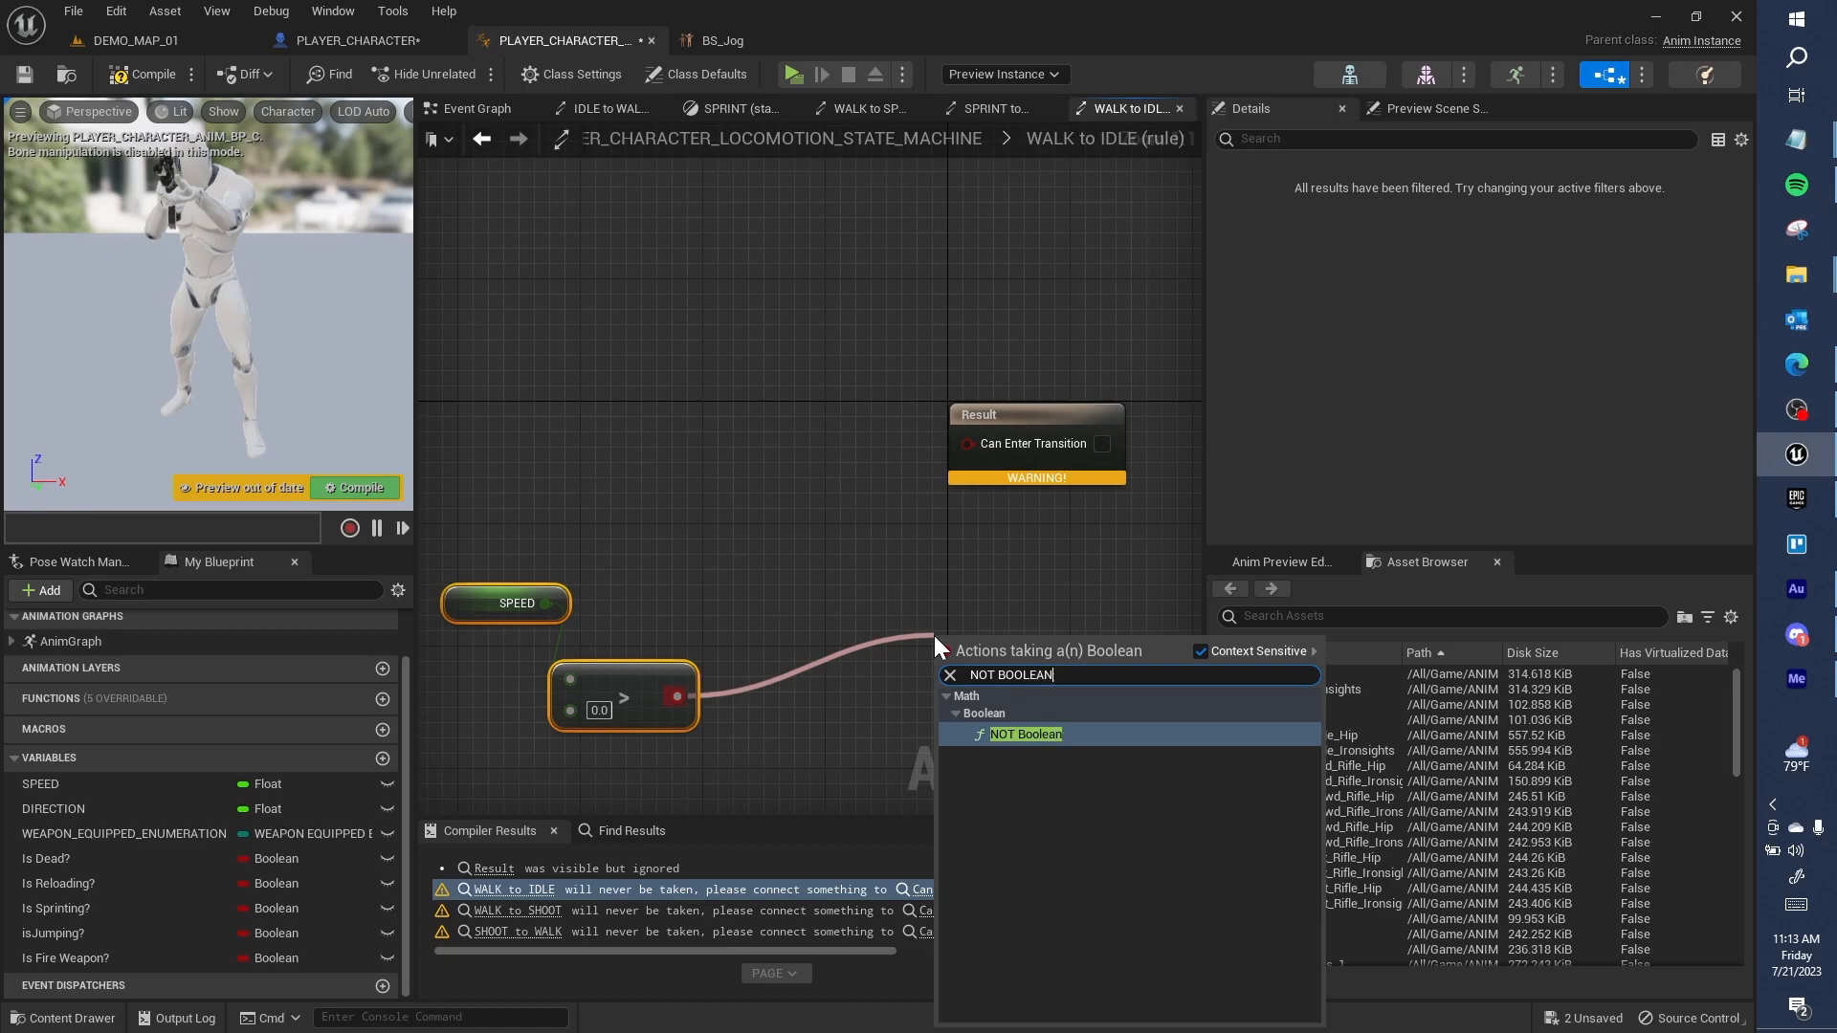
key("Return")
left_click_drag(1073, 649, 725, 635)
left_click(926, 507)
left_click(147, 83)
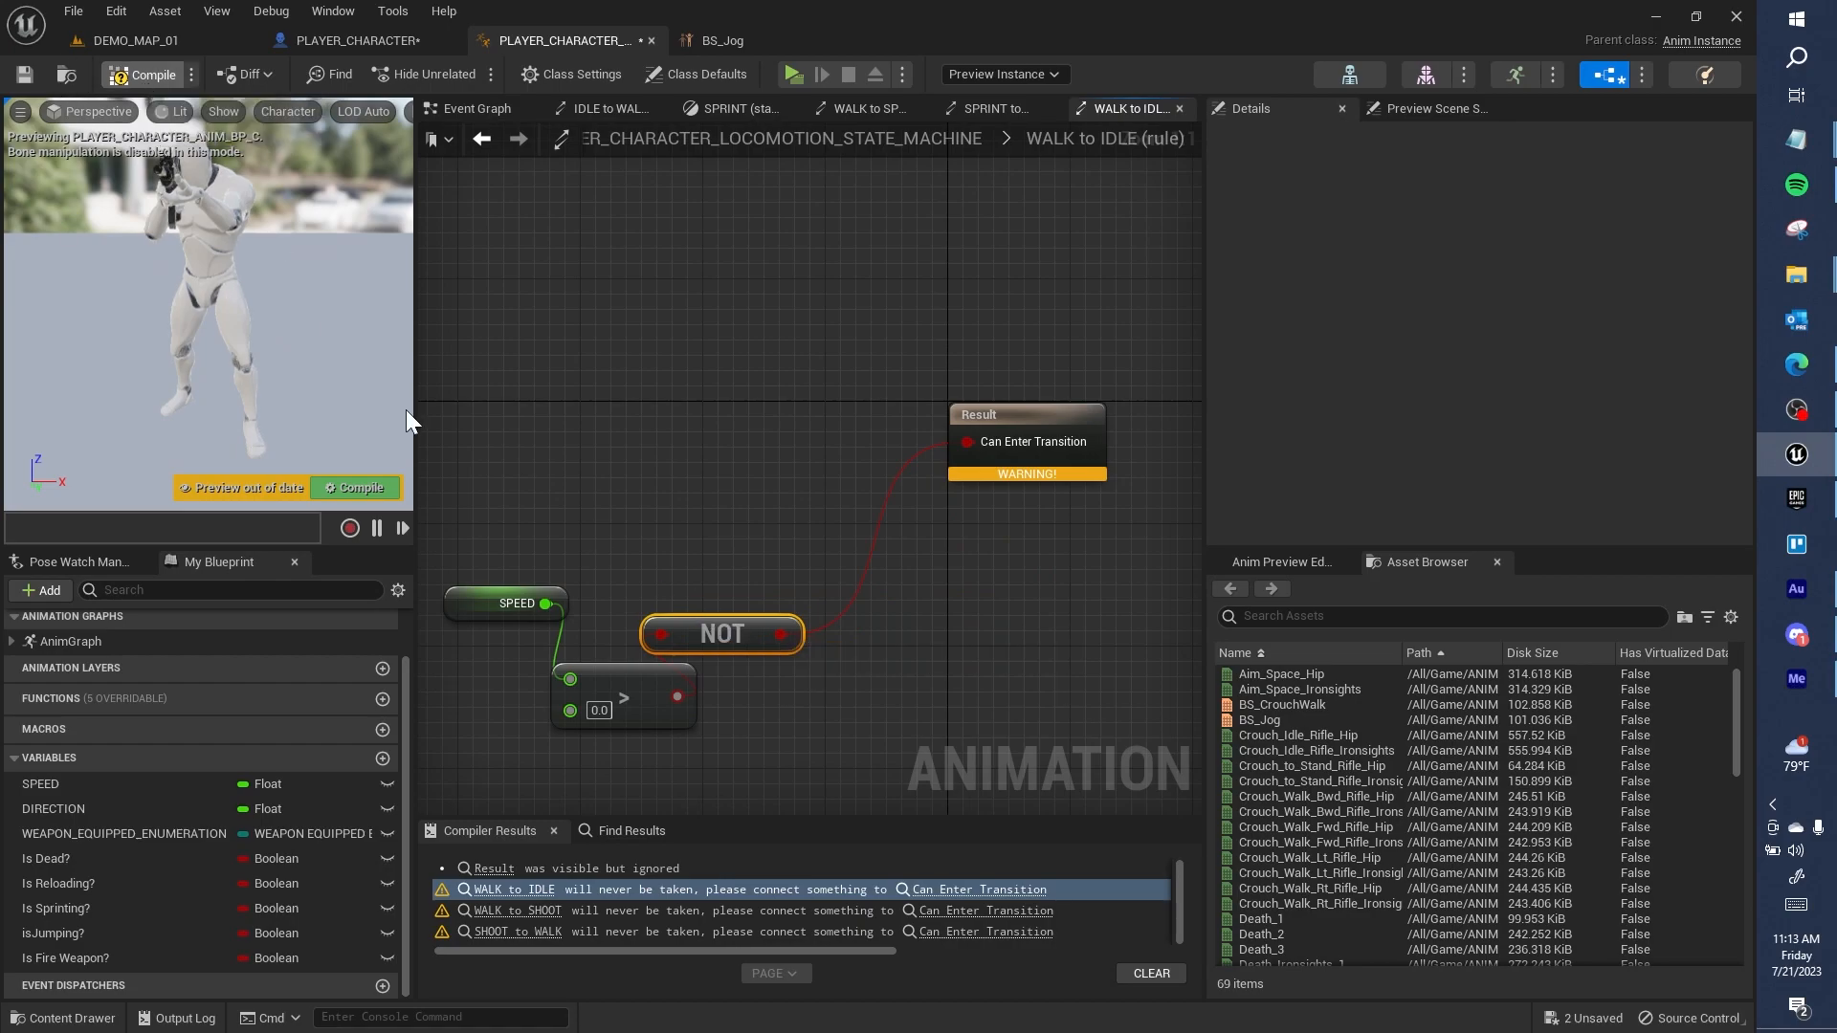
Step: Open the WALK to SHOOT transition rule and drive Can Enter Transition with the Is Fire Weapon? variable
left_click(548, 890)
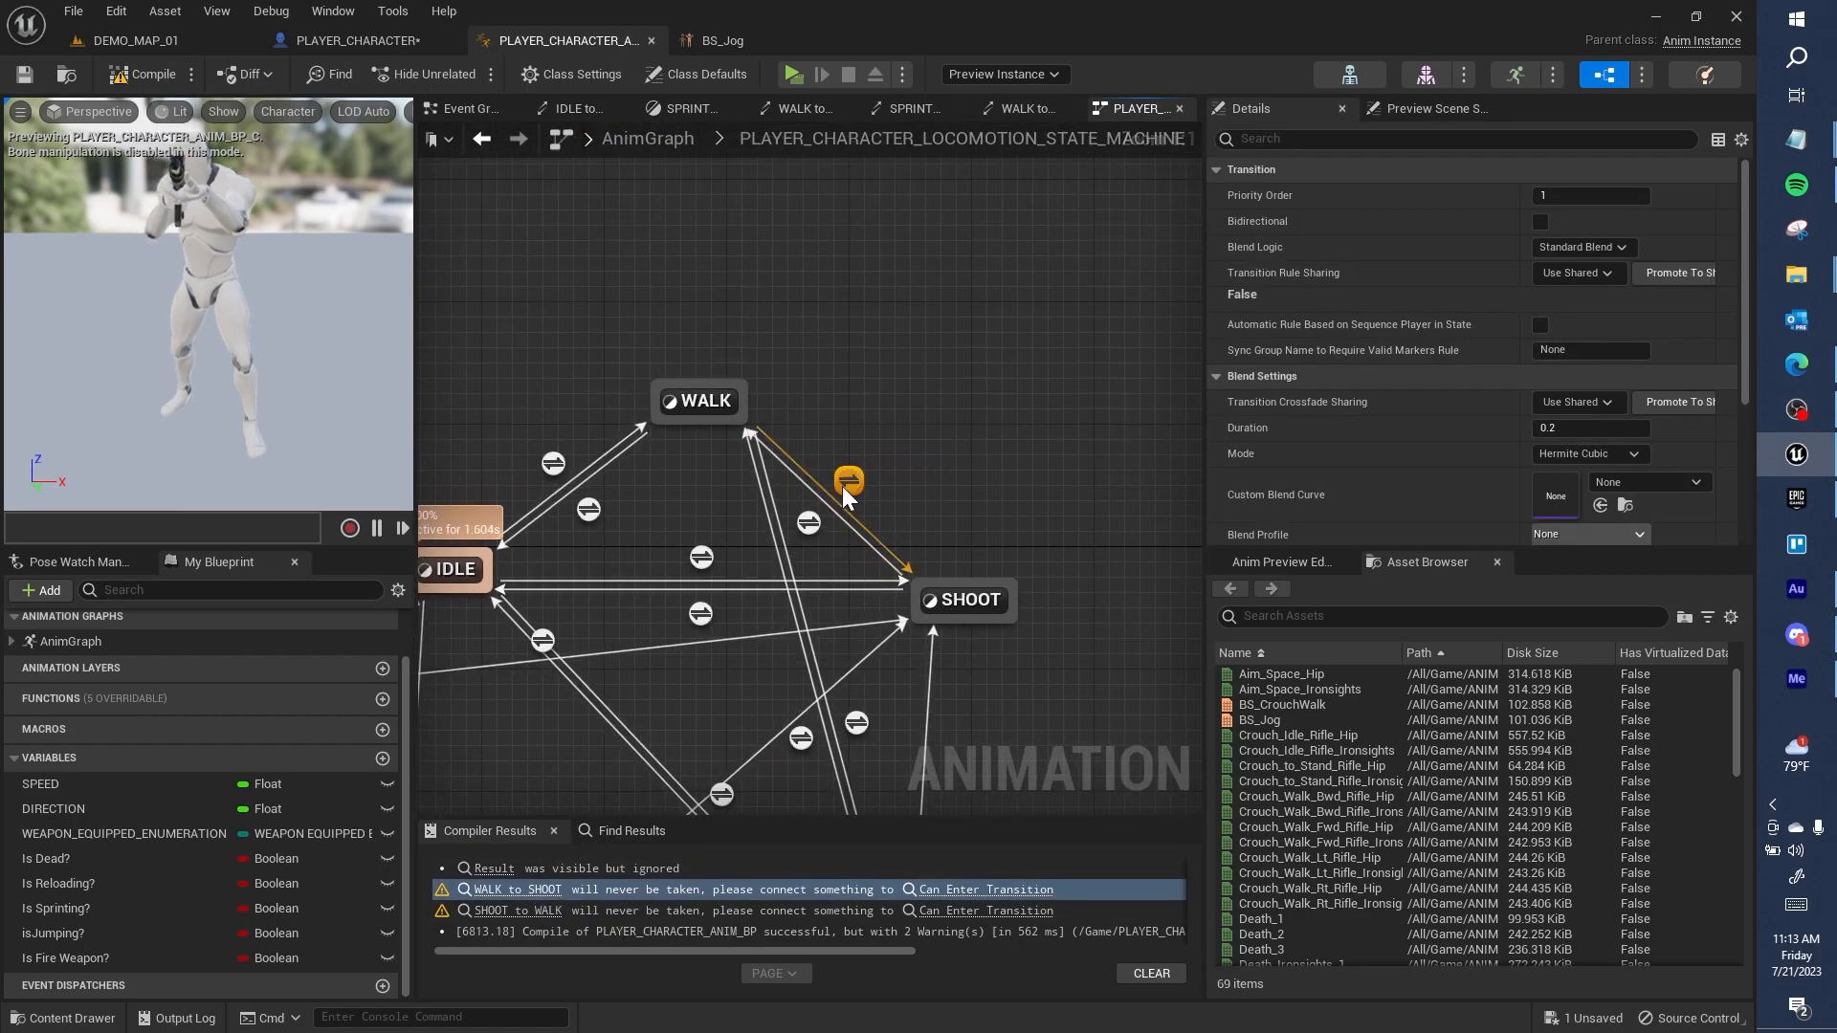
double_click(844, 481)
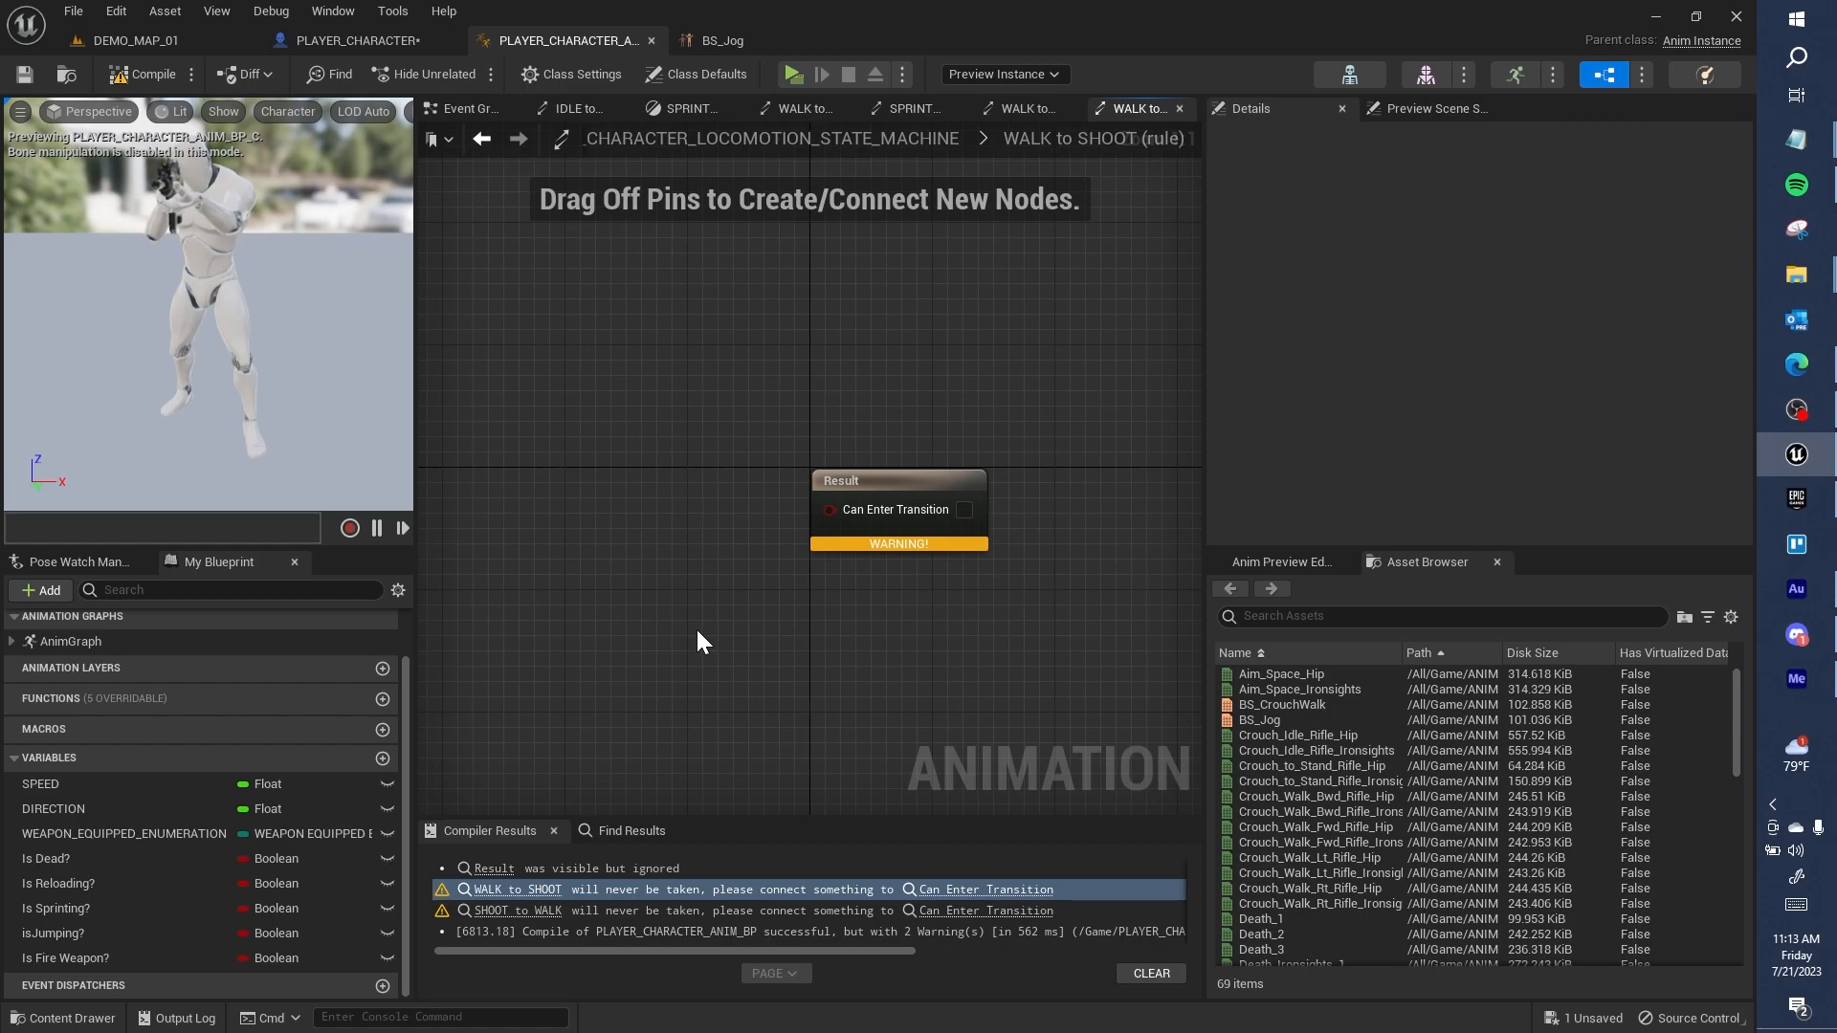
right_click_drag(657, 636, 806, 588)
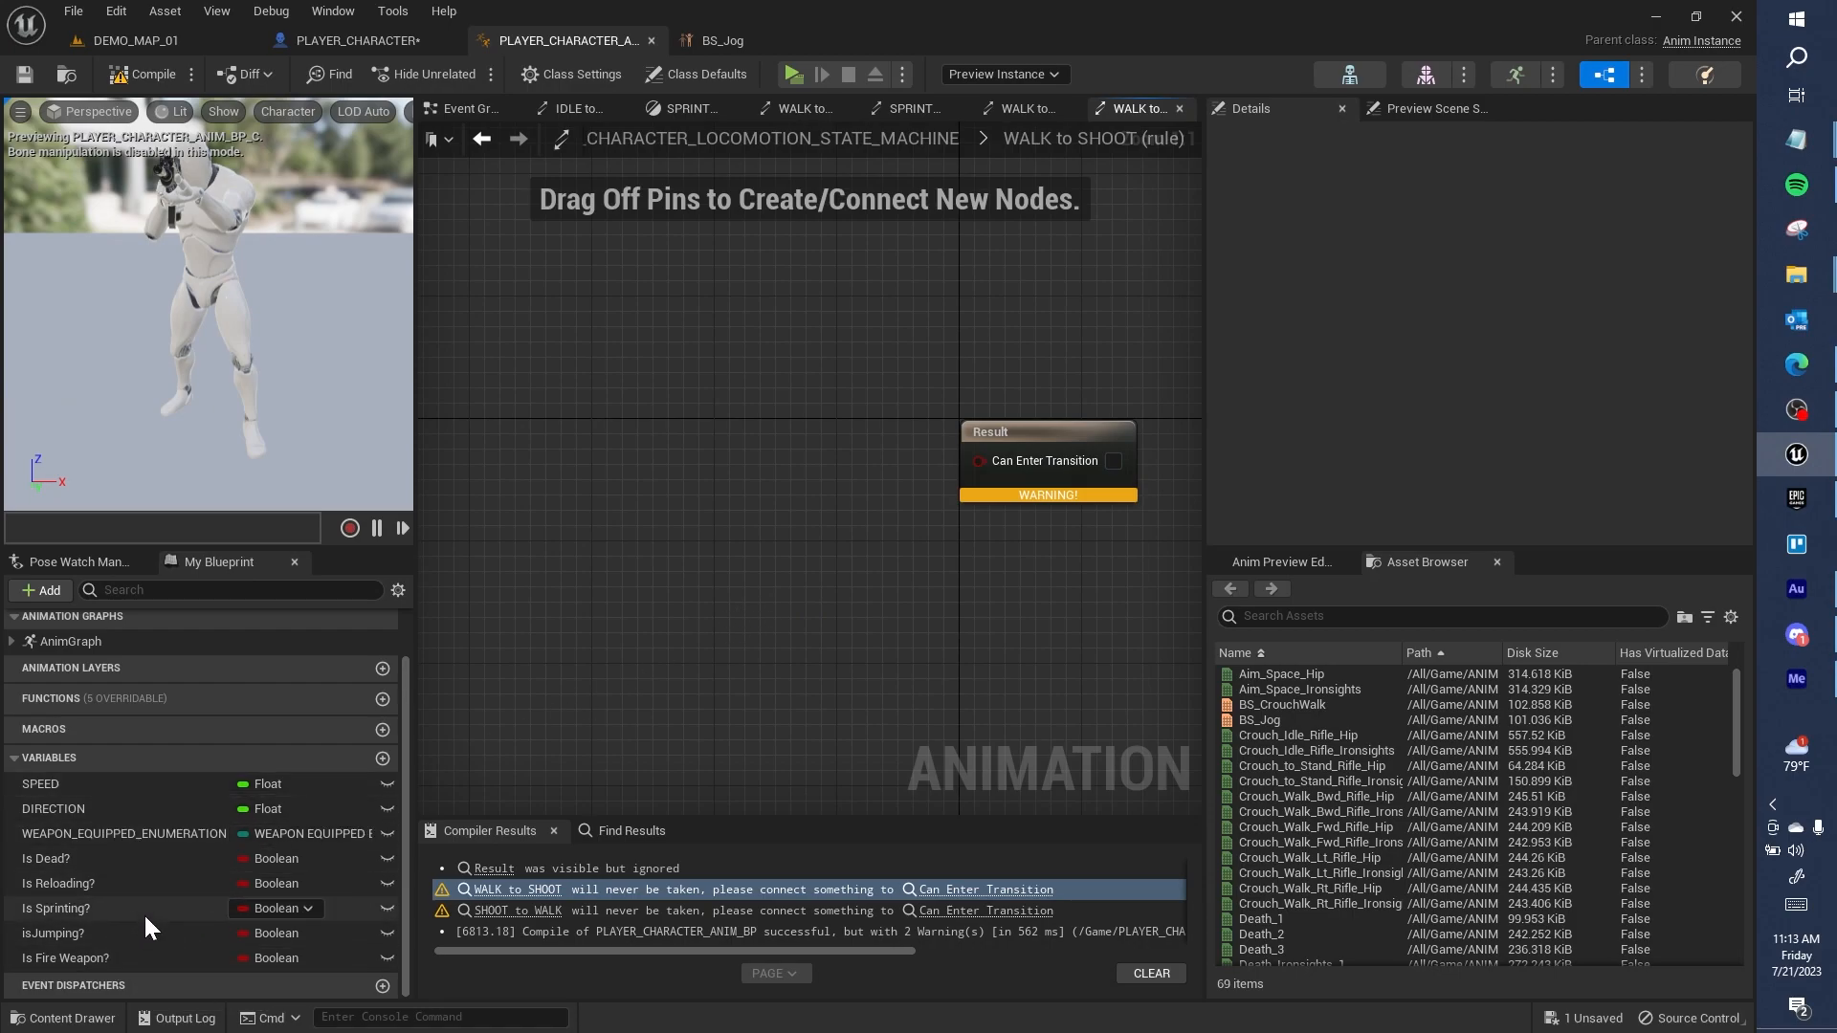
left_click_drag(91, 957, 979, 459)
Step: Open the SHOOT to WALK transition rule and add an Is Fire Weapon? getter feeding a NOT Boolean node
left_click(531, 910)
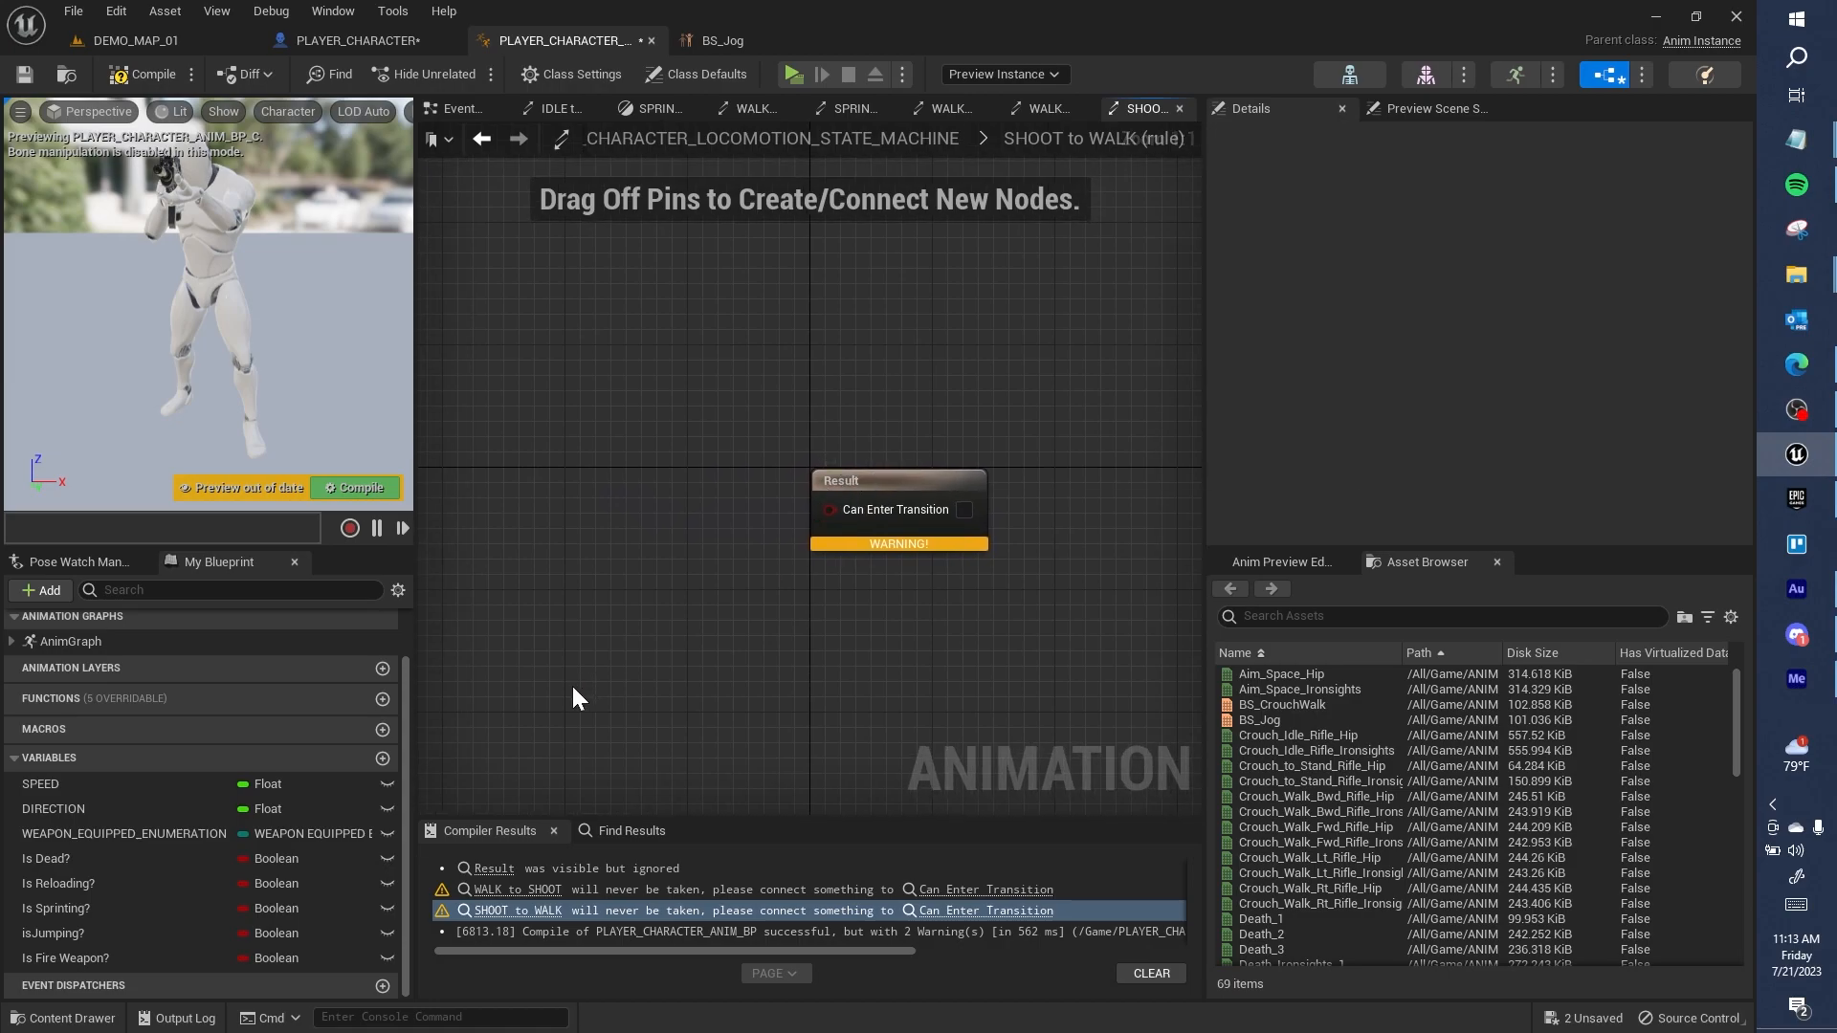
left_click_drag(120, 952, 634, 599)
left_click(542, 716)
type("NOTBOOL")
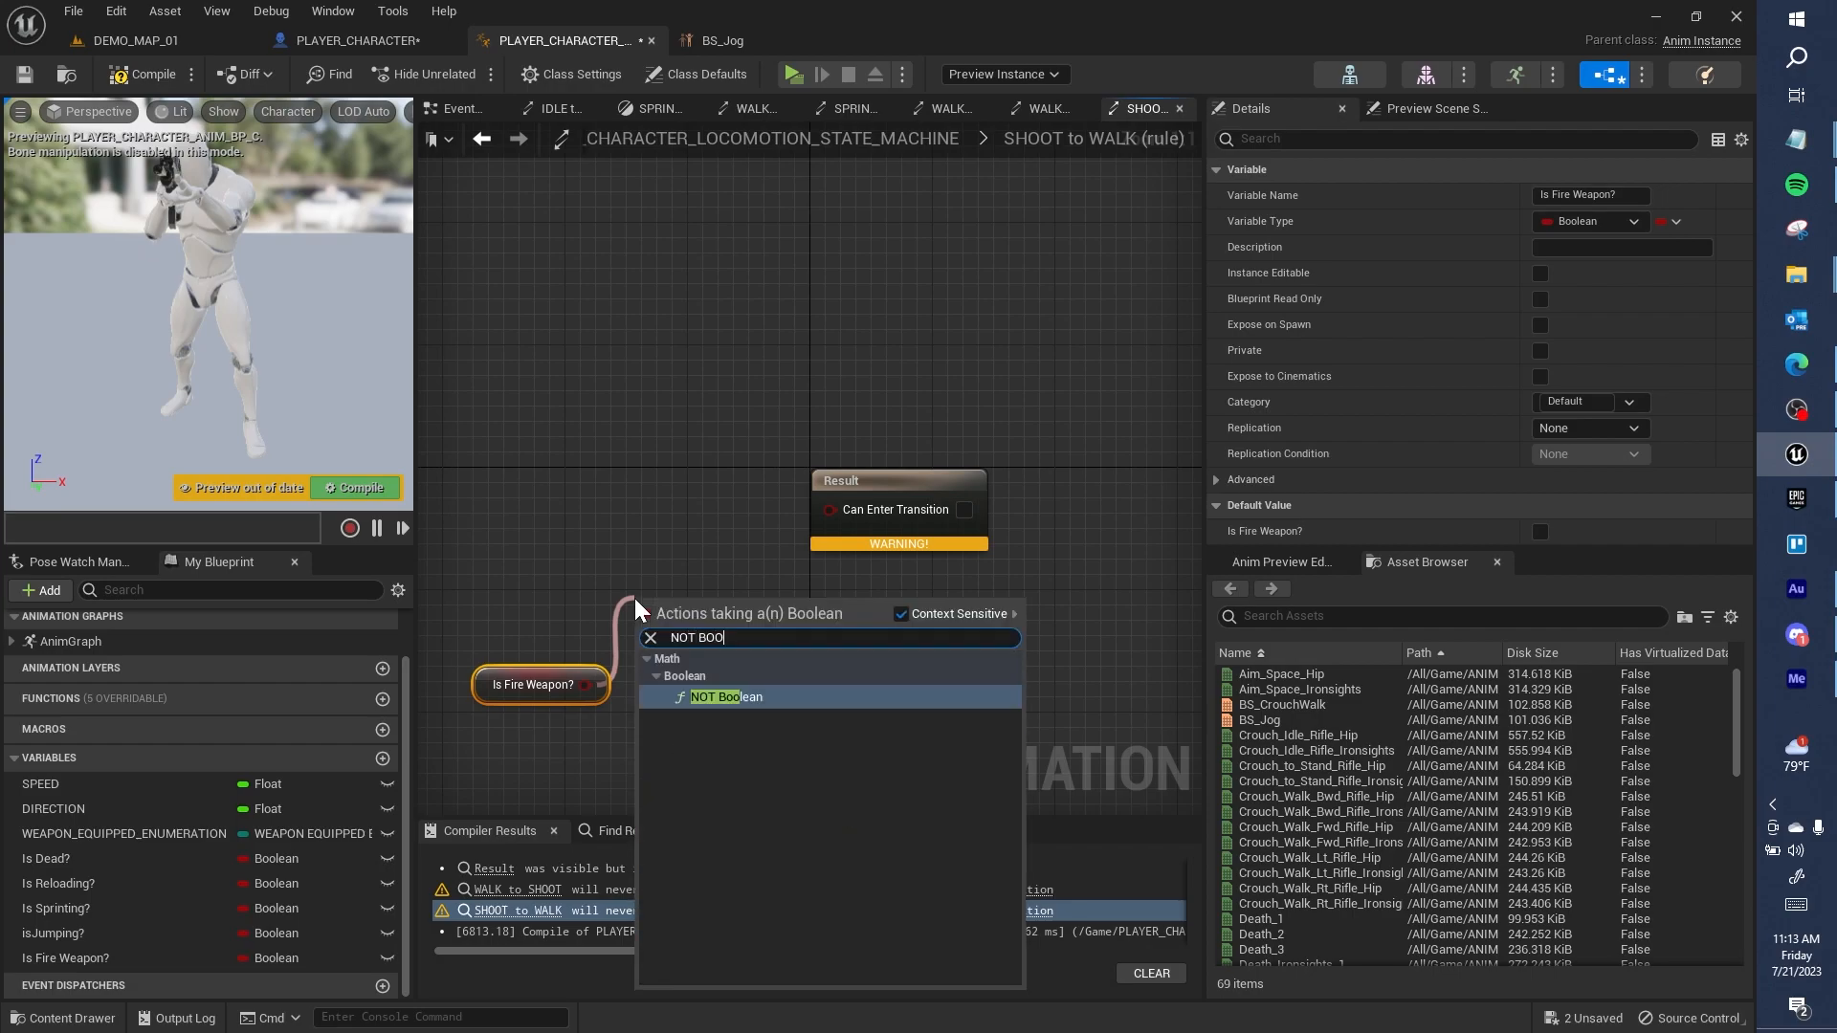
key("Return")
Step: Paste the SPEED greater-than-0.0 comparison into the SHOOT to WALK rule and move the NOT and Is Fire Weapon? nodes close together below it
right_click_drag(636, 482, 809, 517)
key("ctrl+v")
left_click_drag(652, 612, 916, 796)
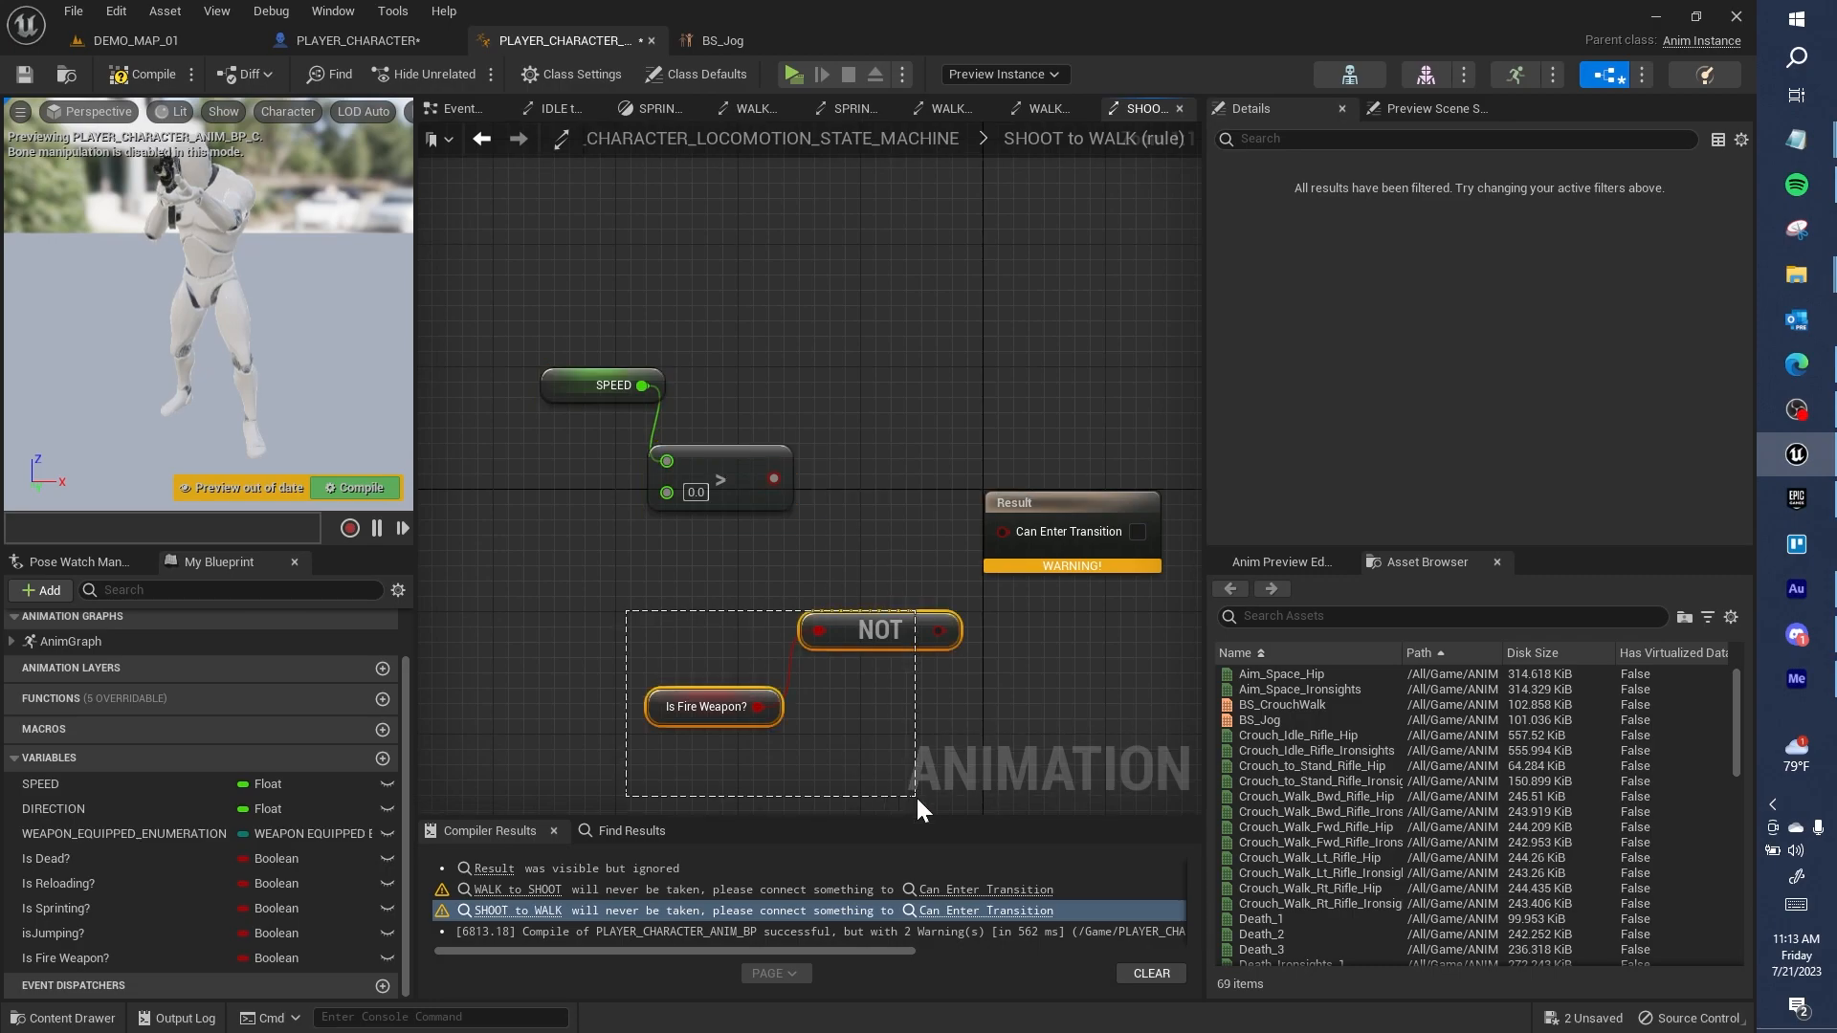
left_click_drag(853, 639, 731, 655)
left_click(606, 671)
left_click_drag(526, 733, 647, 701)
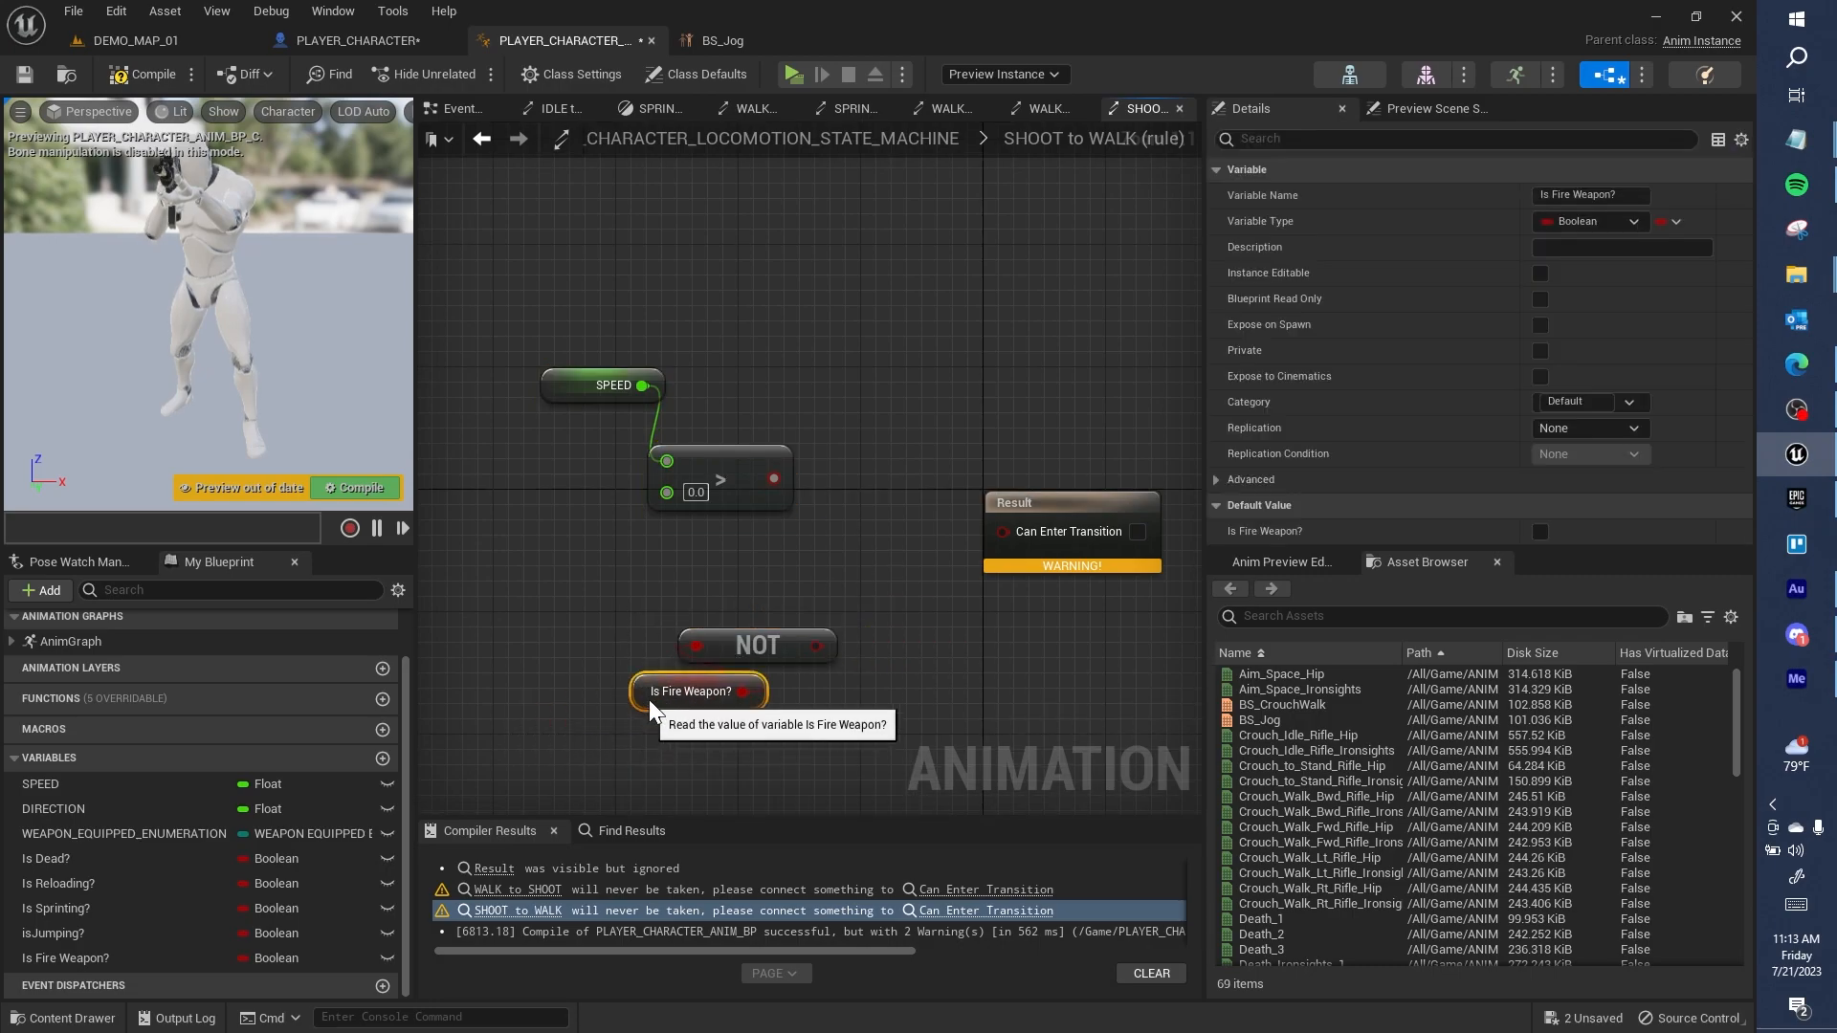
Step: Combine the SPEED comparison and the NOT result with an AND Boolean node, connect it to Can Enter Transition, and compile the blueprint
left_click_drag(660, 386, 760, 582)
type("AND BOOLEAN")
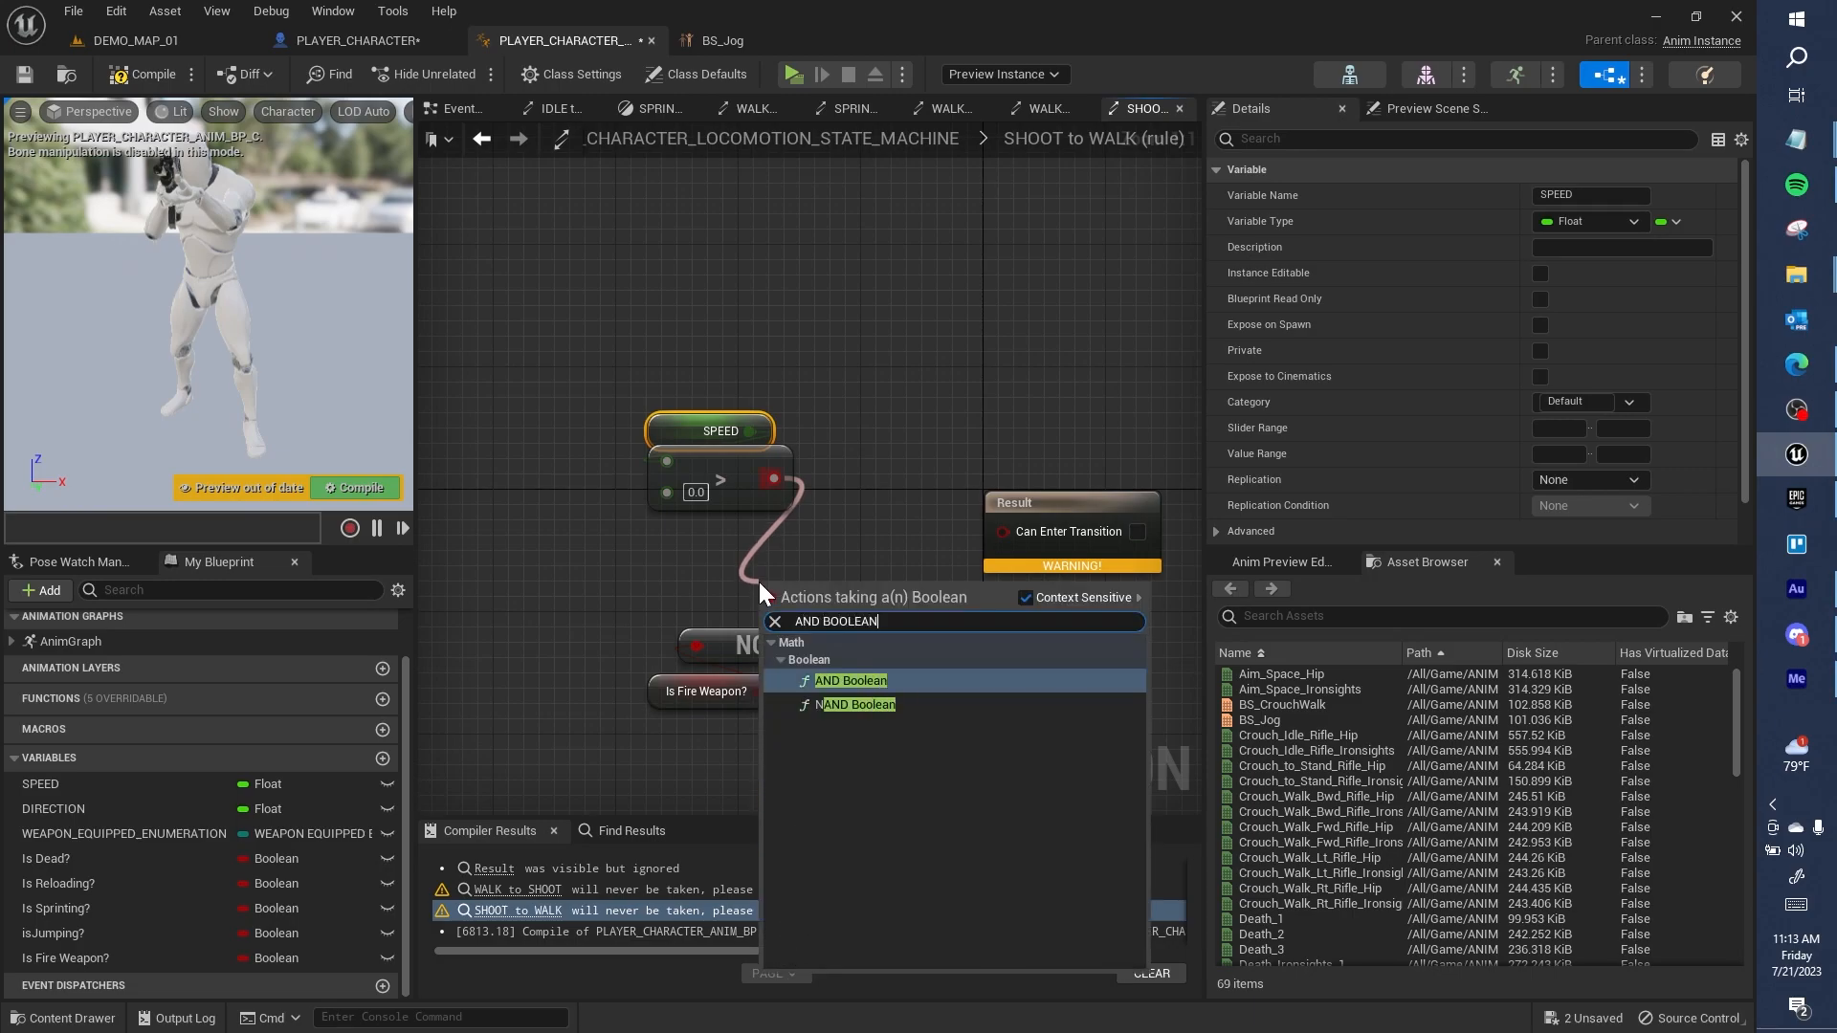
key("Return")
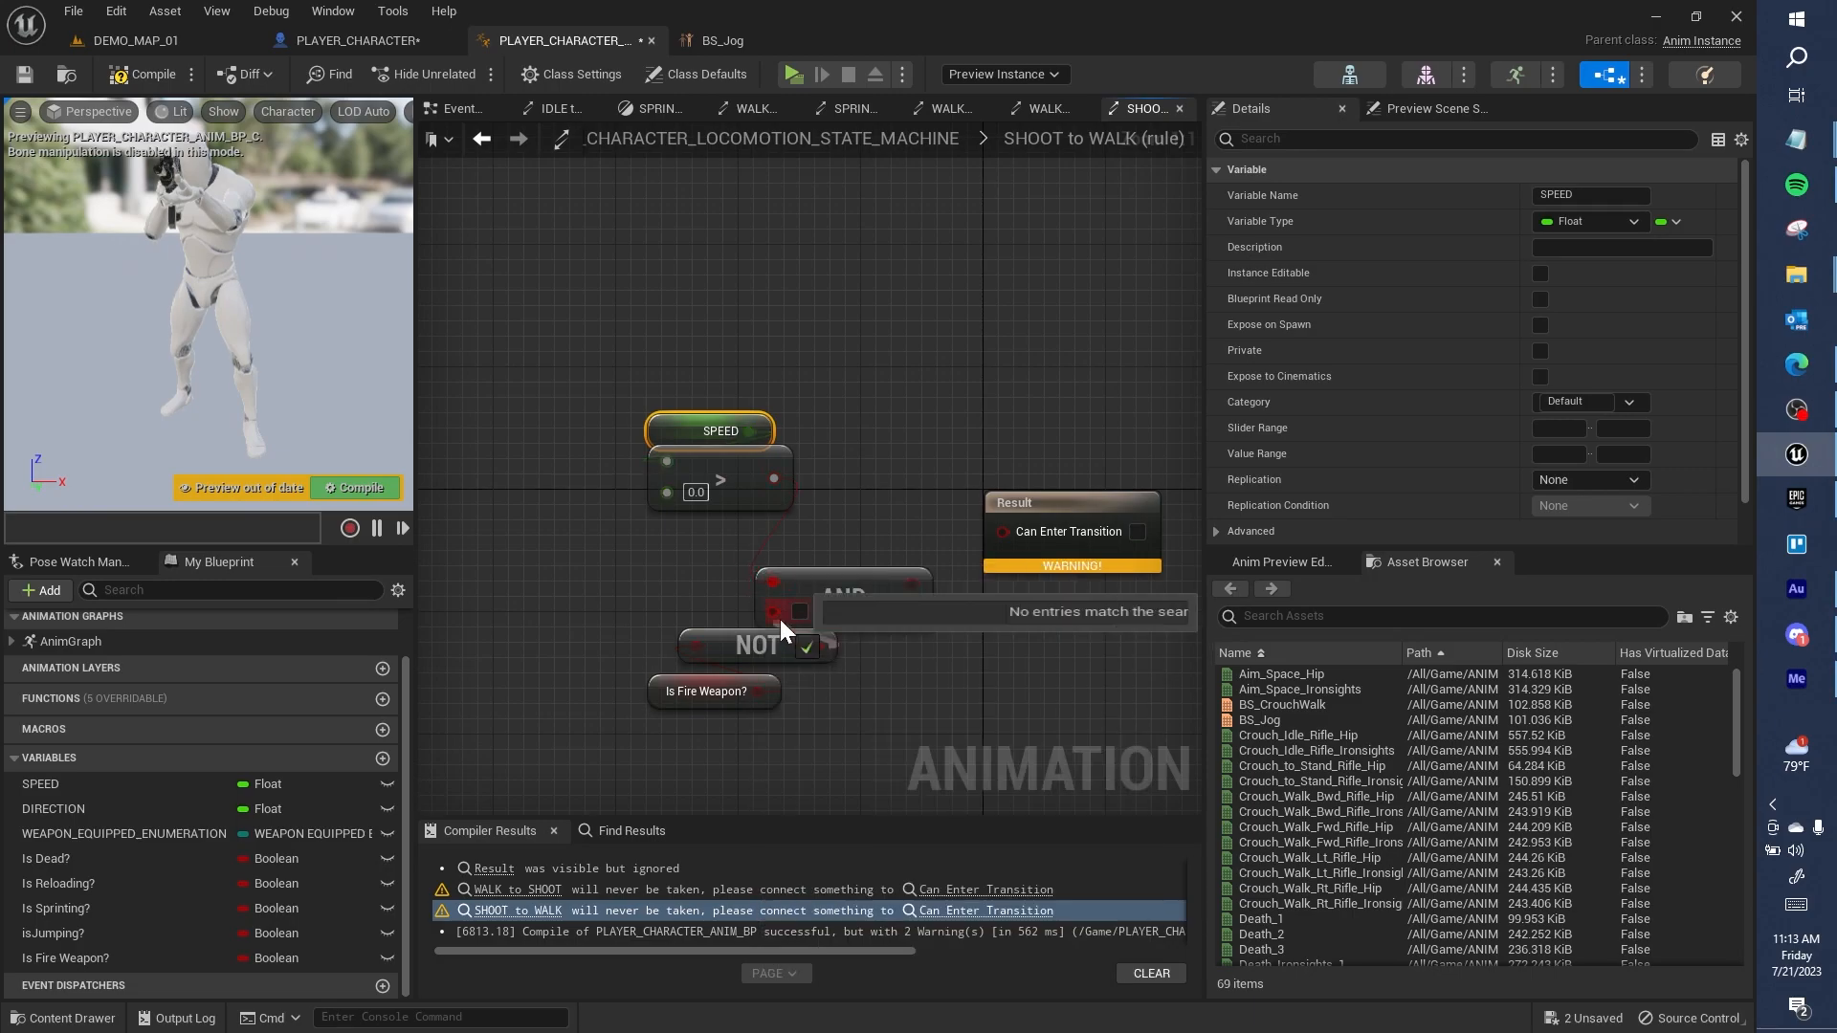
left_click_drag(912, 584, 1024, 521)
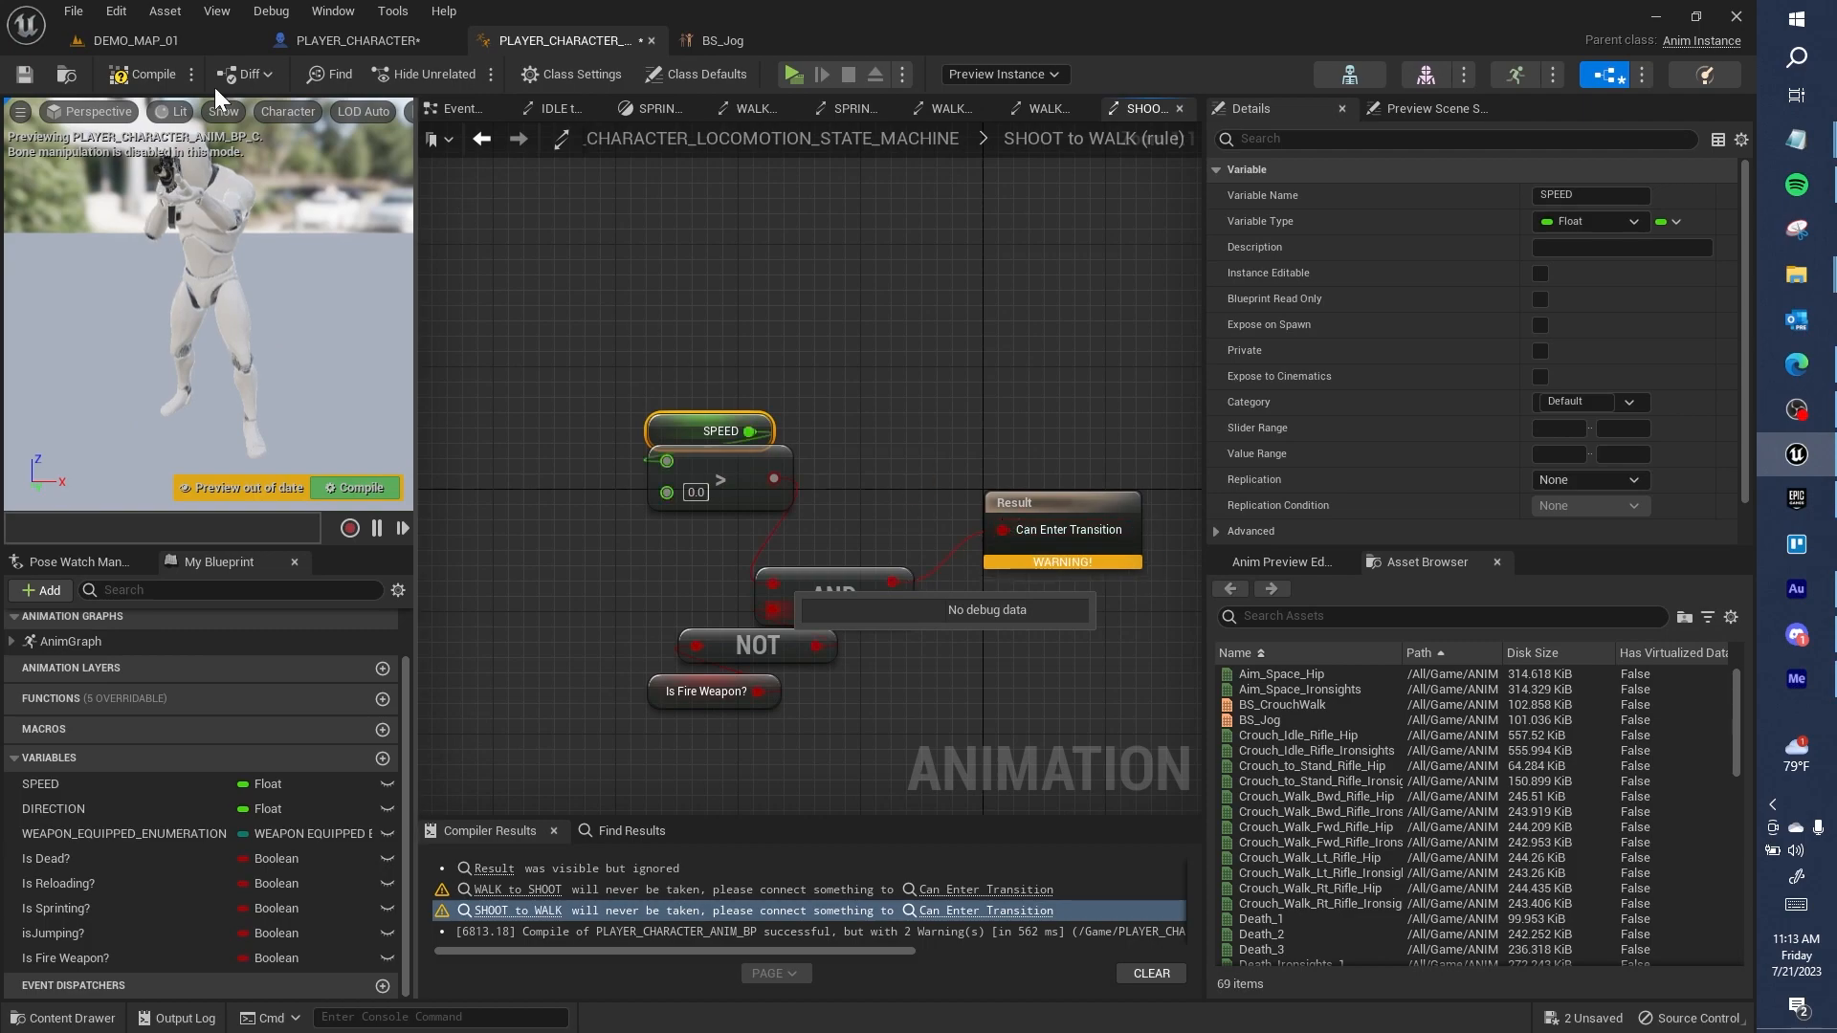
left_click(143, 74)
Step: Run a brief play test of DEMO_MAP_01 and stop it
left_click(163, 40)
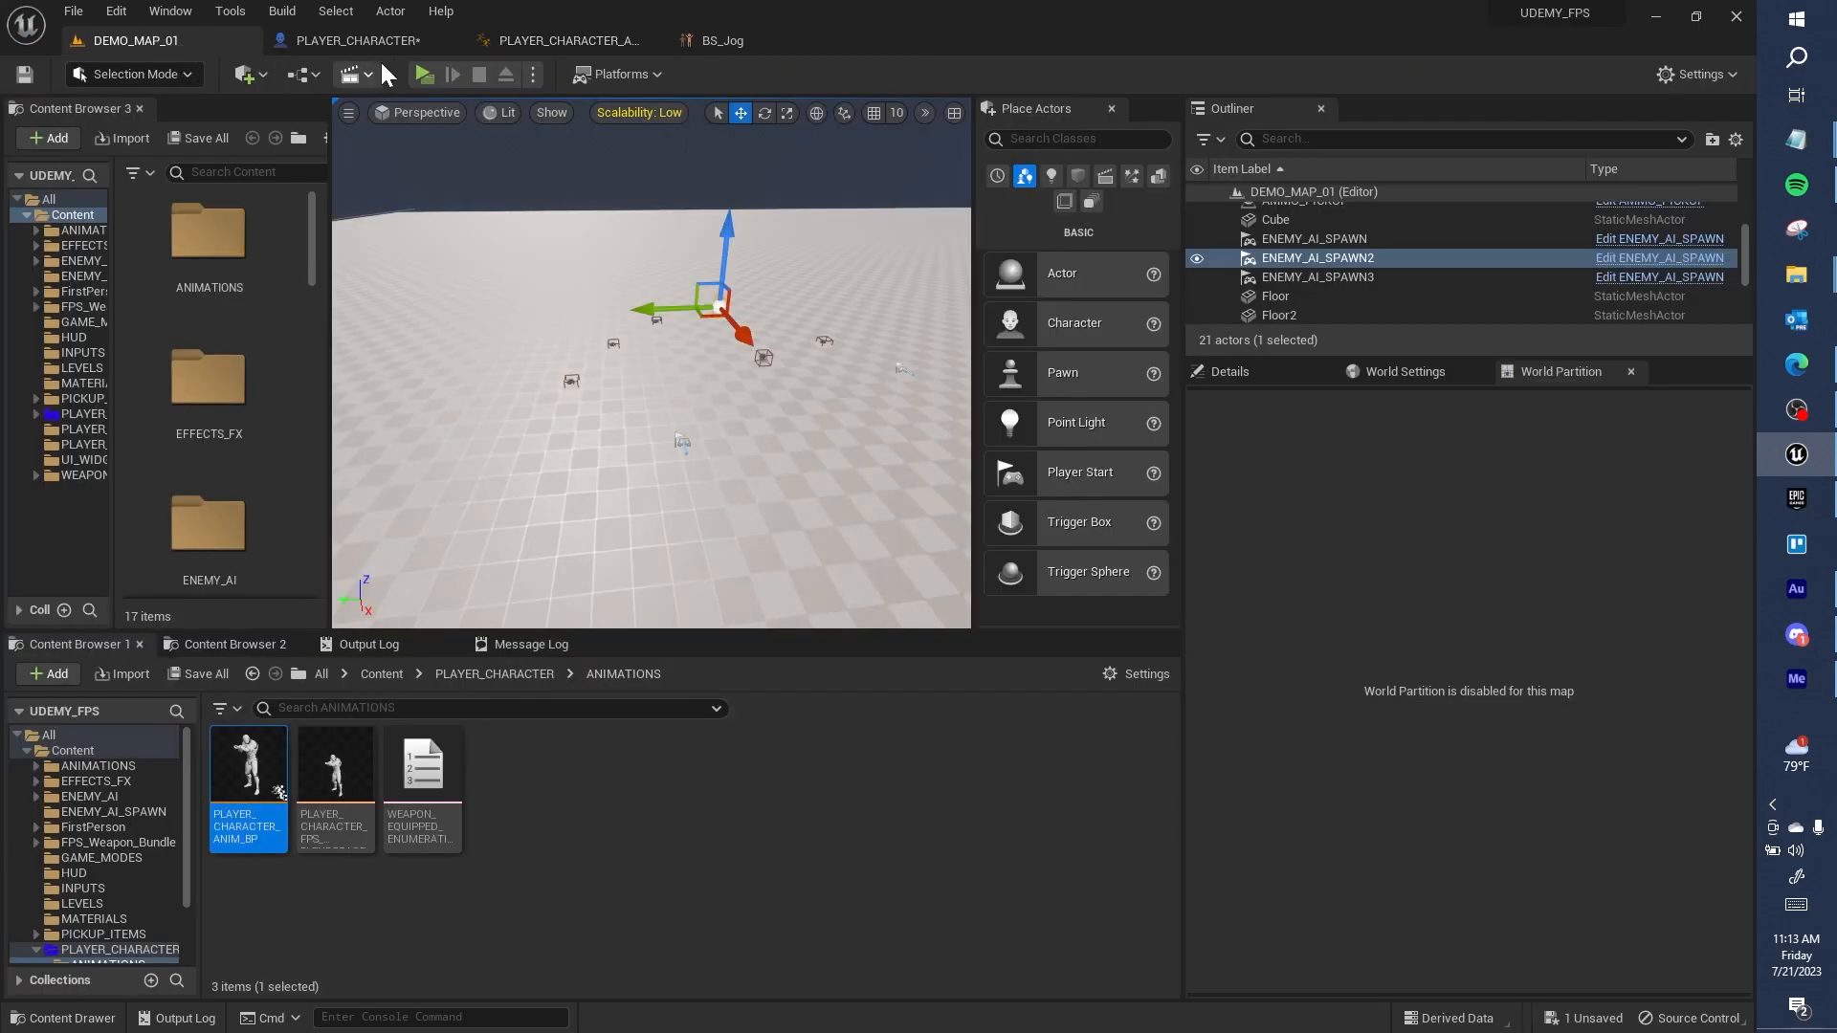
left_click(427, 73)
key("Escape")
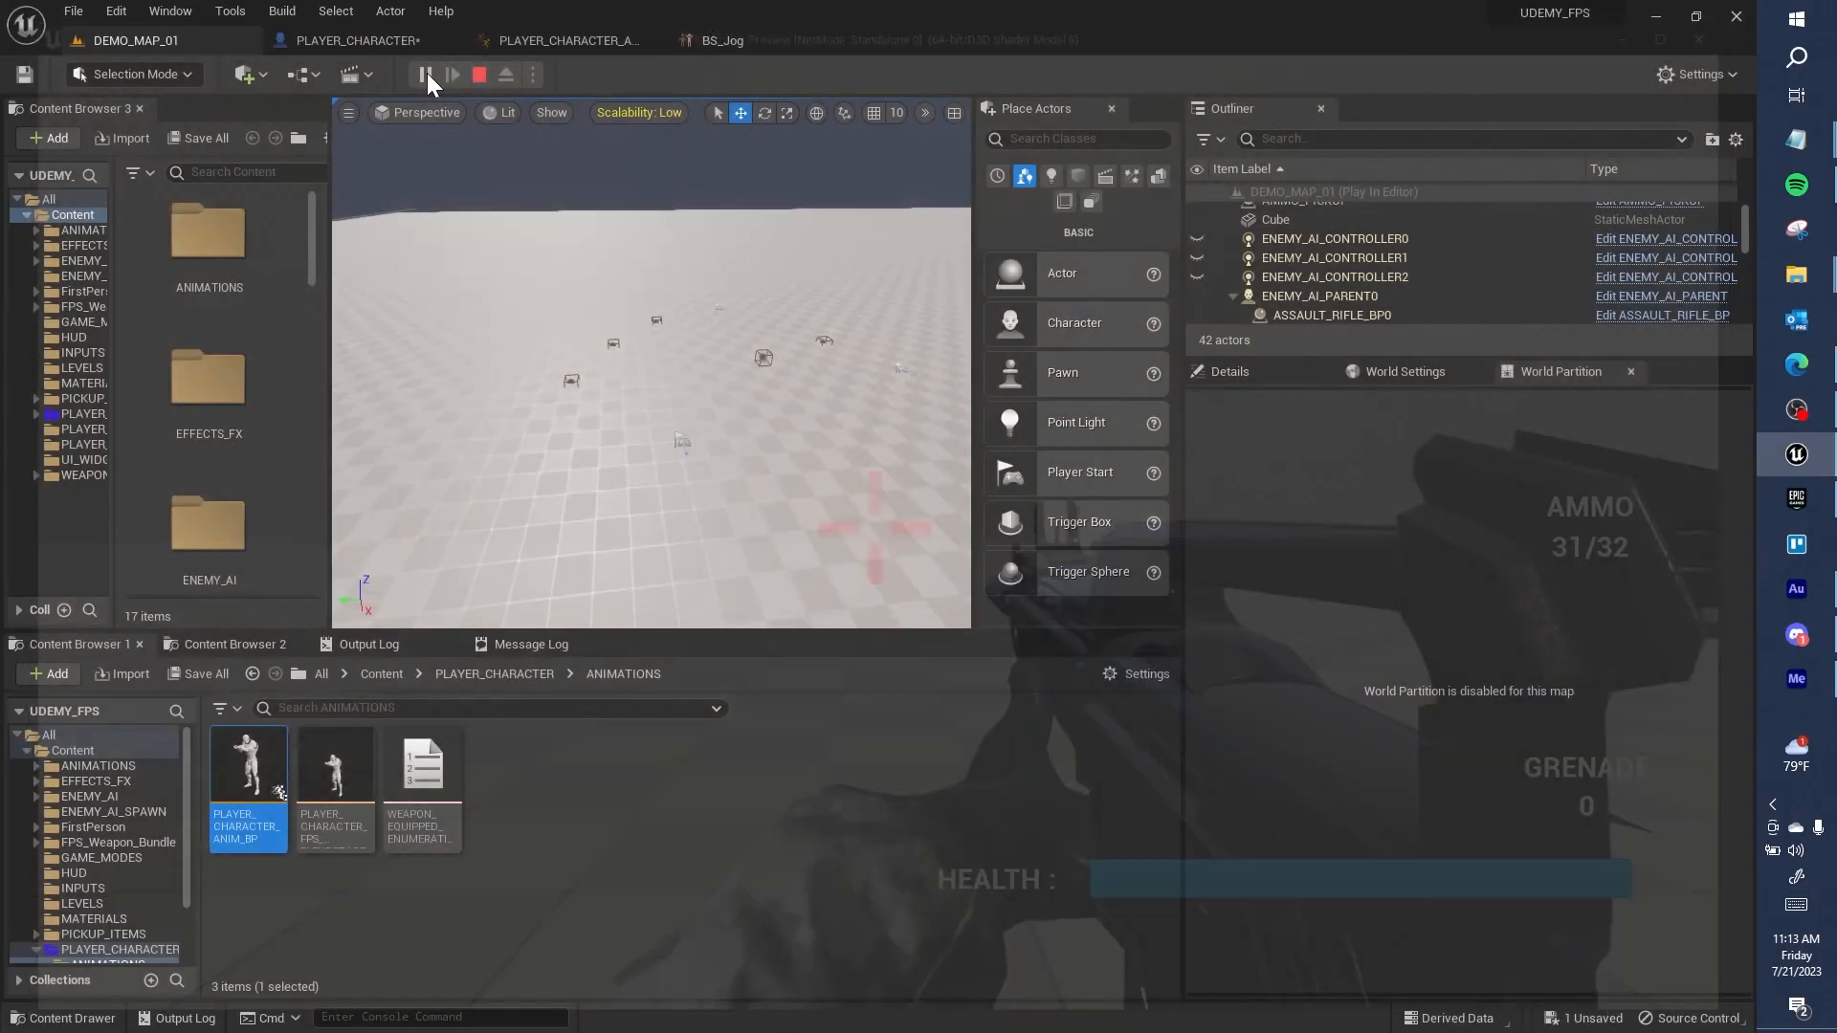
Step: Return to the player's animation blueprint and open PLAYER_CHARACTER_LOCOMOTION_STATE_MACHINE from its AnimGraph
left_click(555, 40)
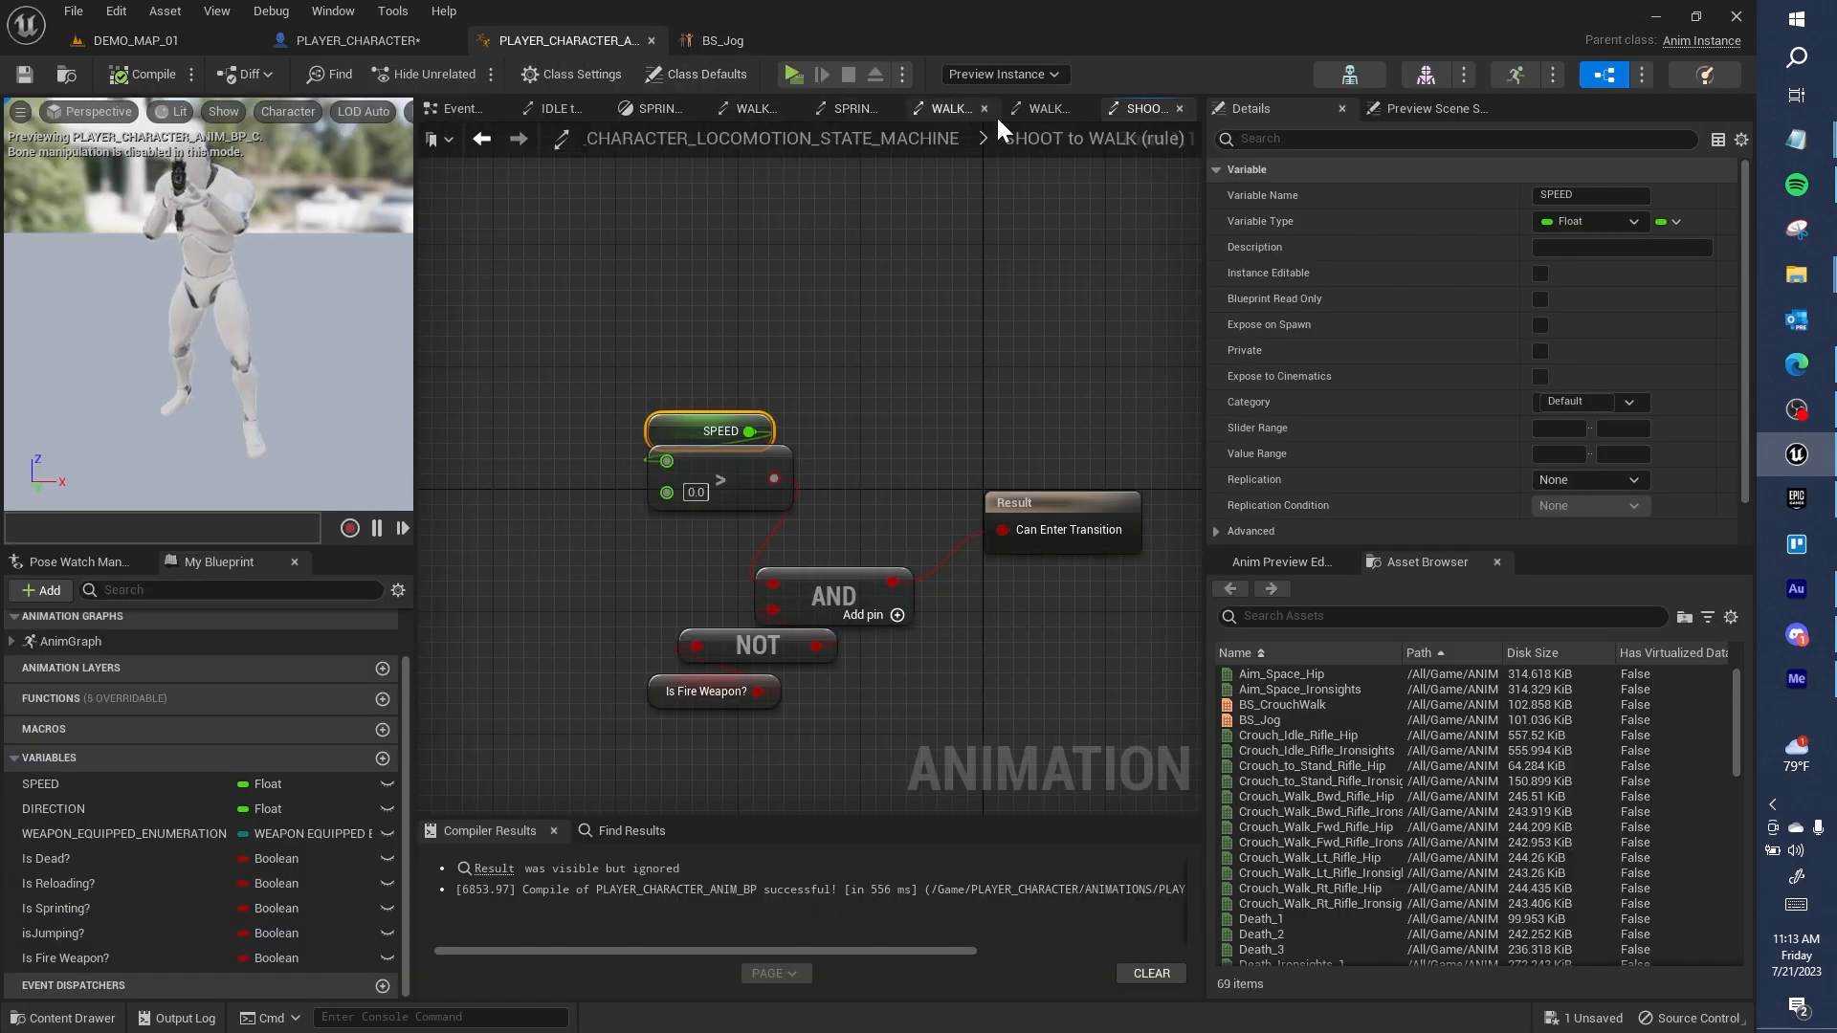
left_click(1035, 111)
left_click(670, 108)
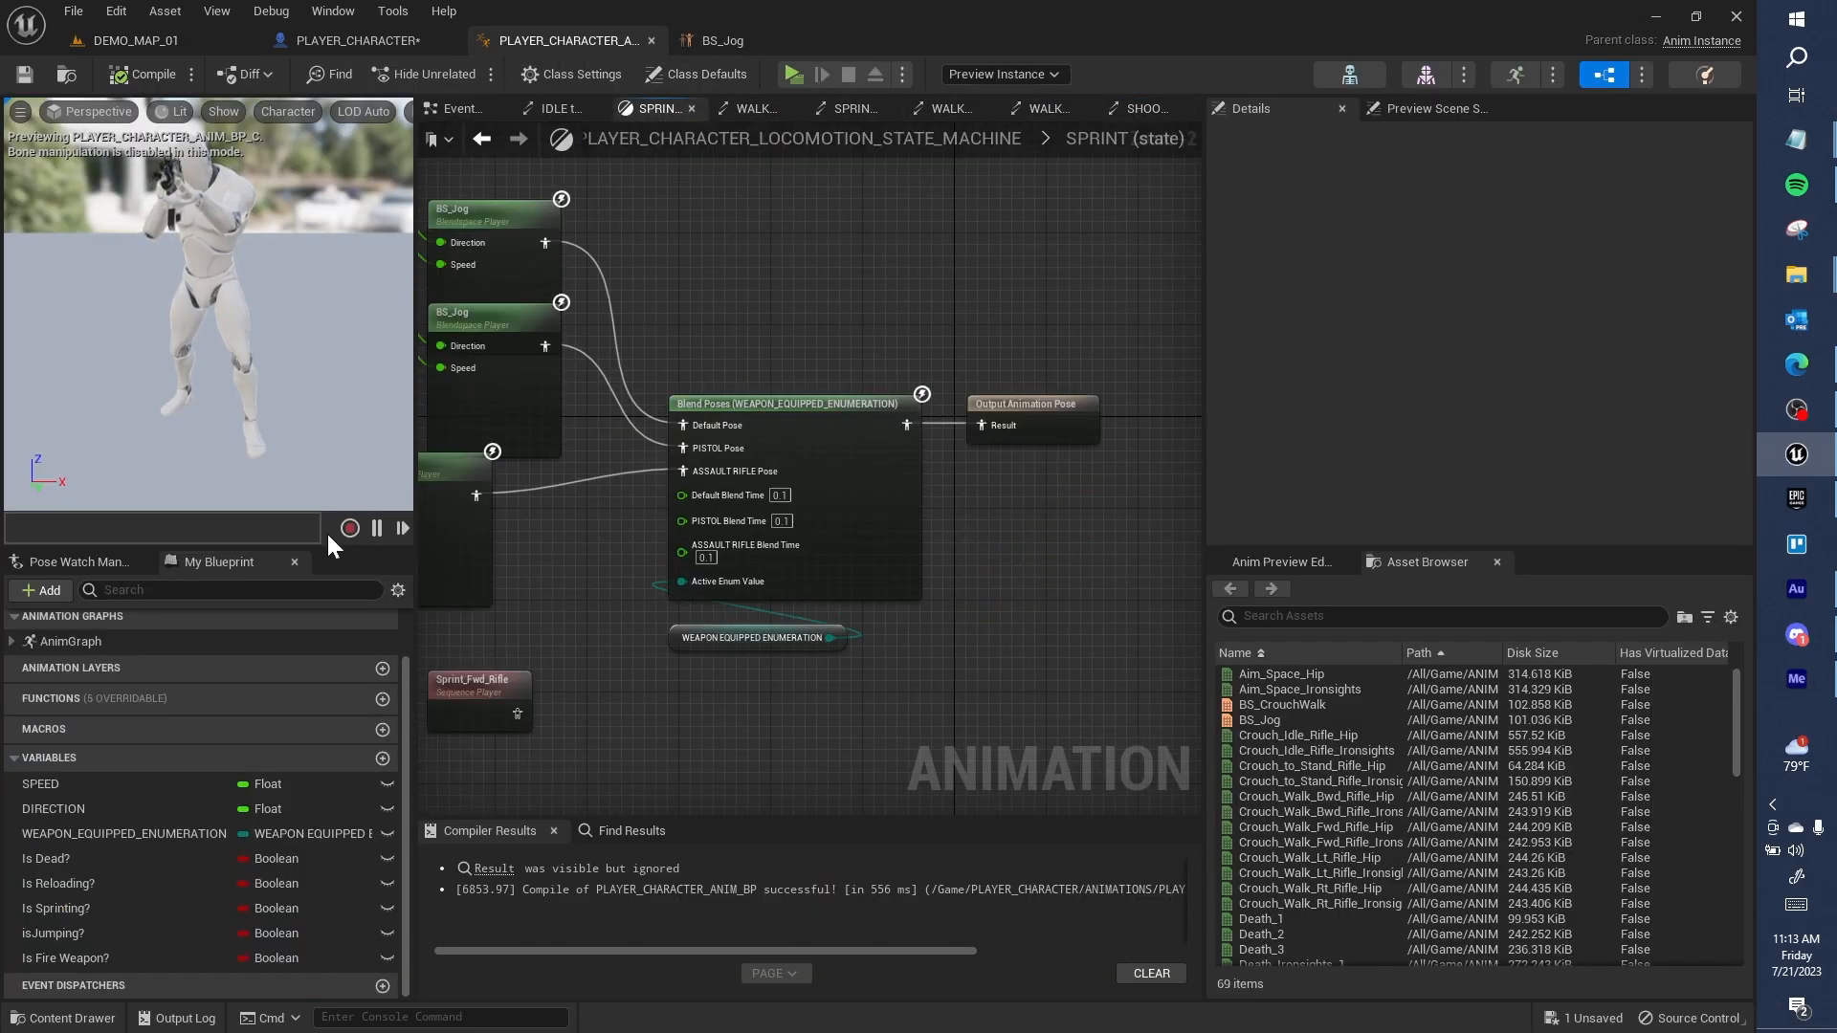
left_click(11, 641)
double_click(73, 665)
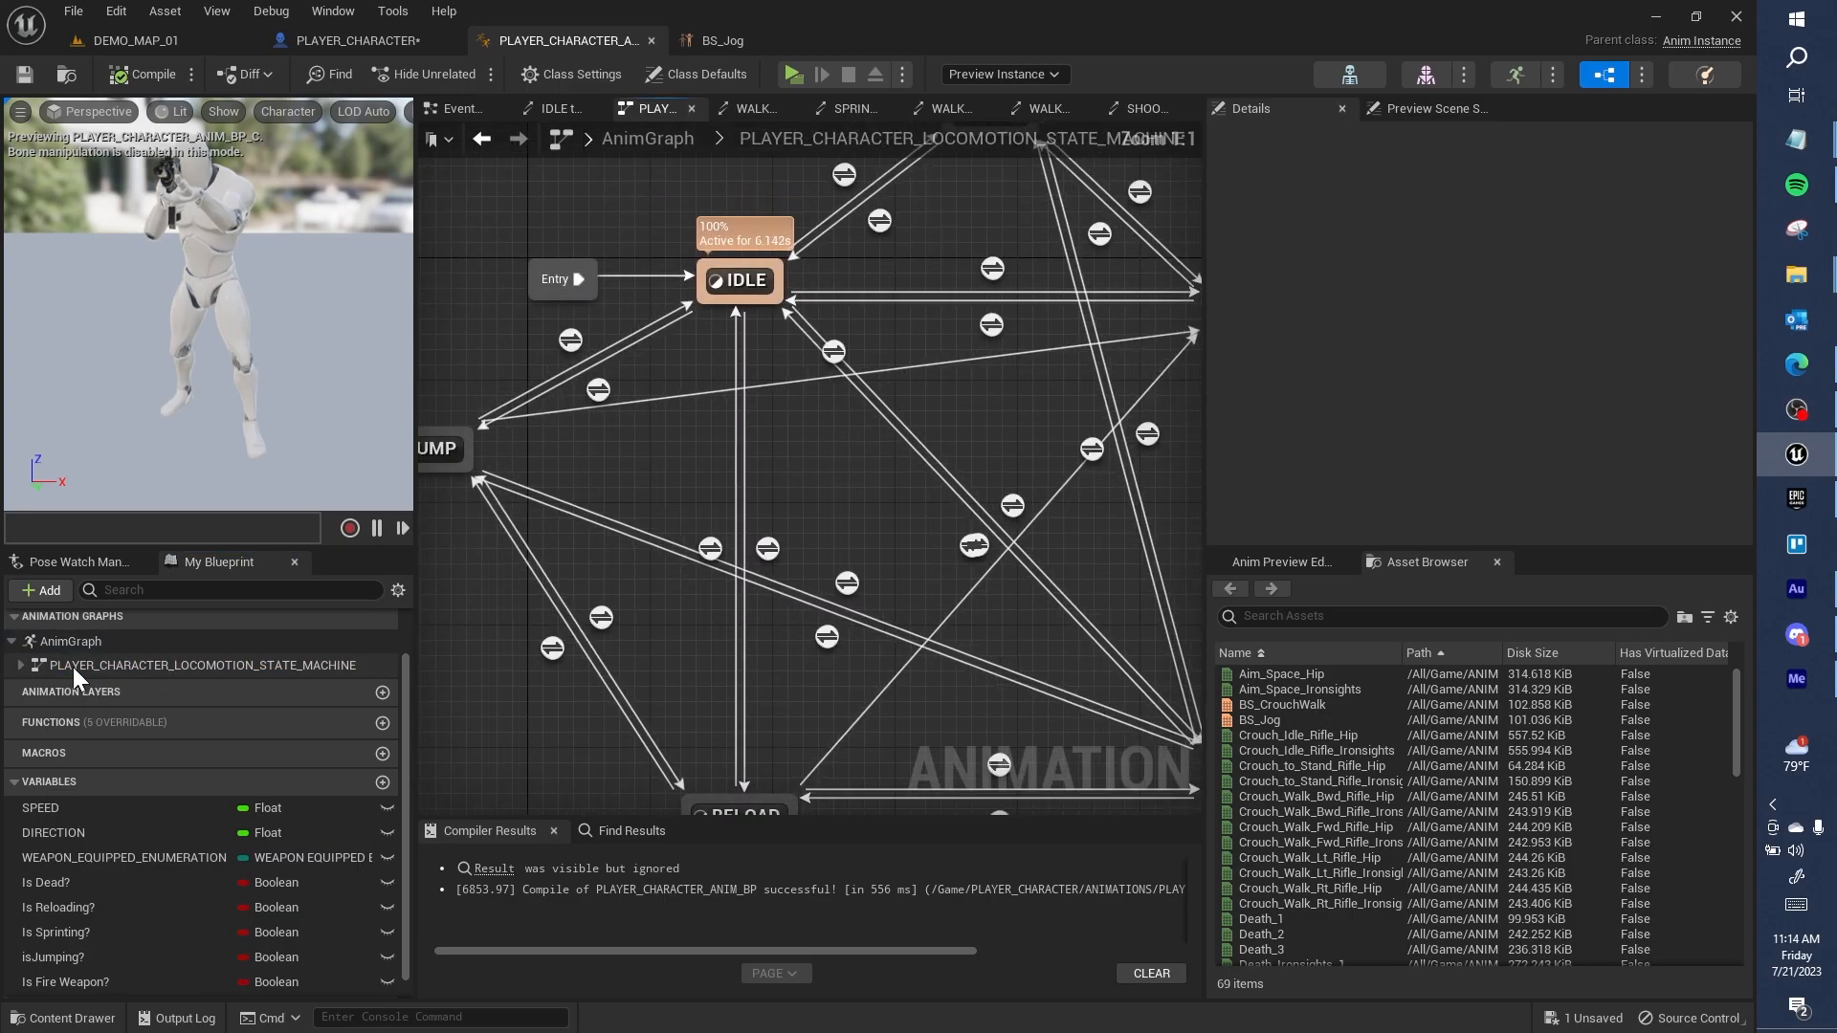
right_click_drag(726, 359, 477, 582)
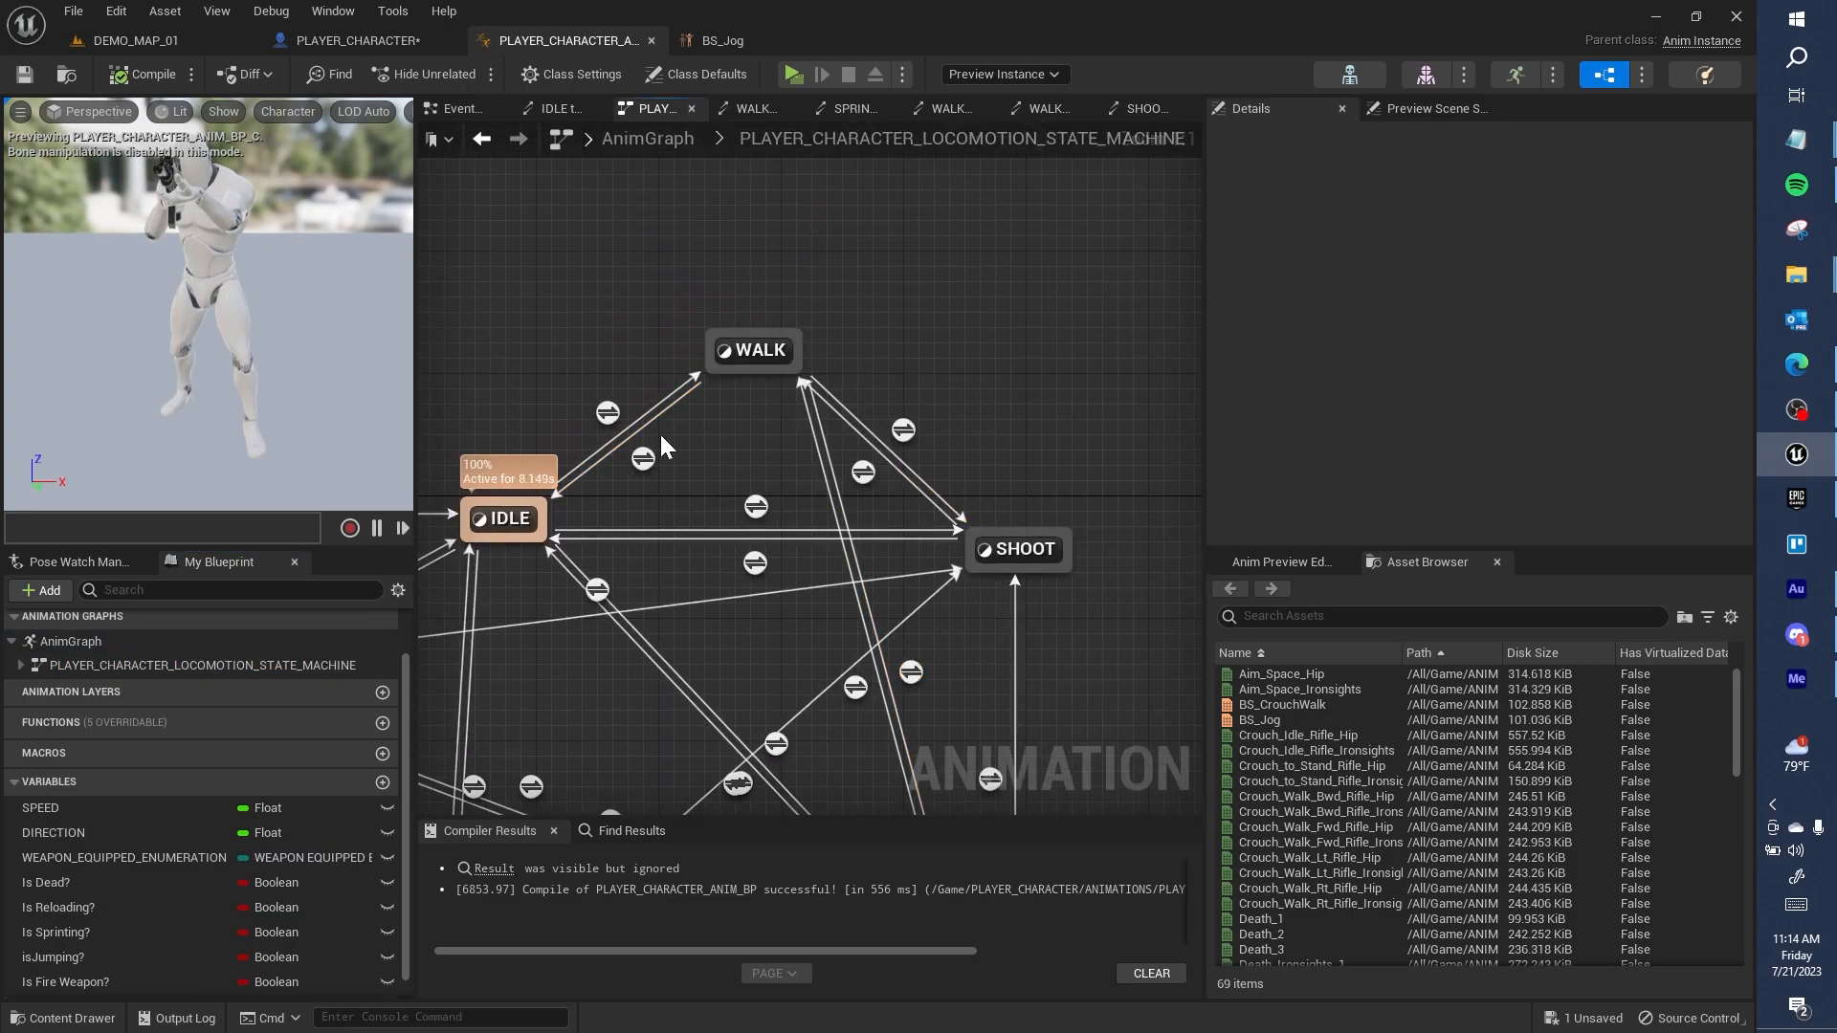
Step: Copy the IDLE state's Blend Poses (WEAPON_EQUIPPED_ENUMERATION) node with its enumeration variable into the WALK state, before the Output Animation Pose
double_click(522, 520)
left_click_drag(857, 273, 875, 663)
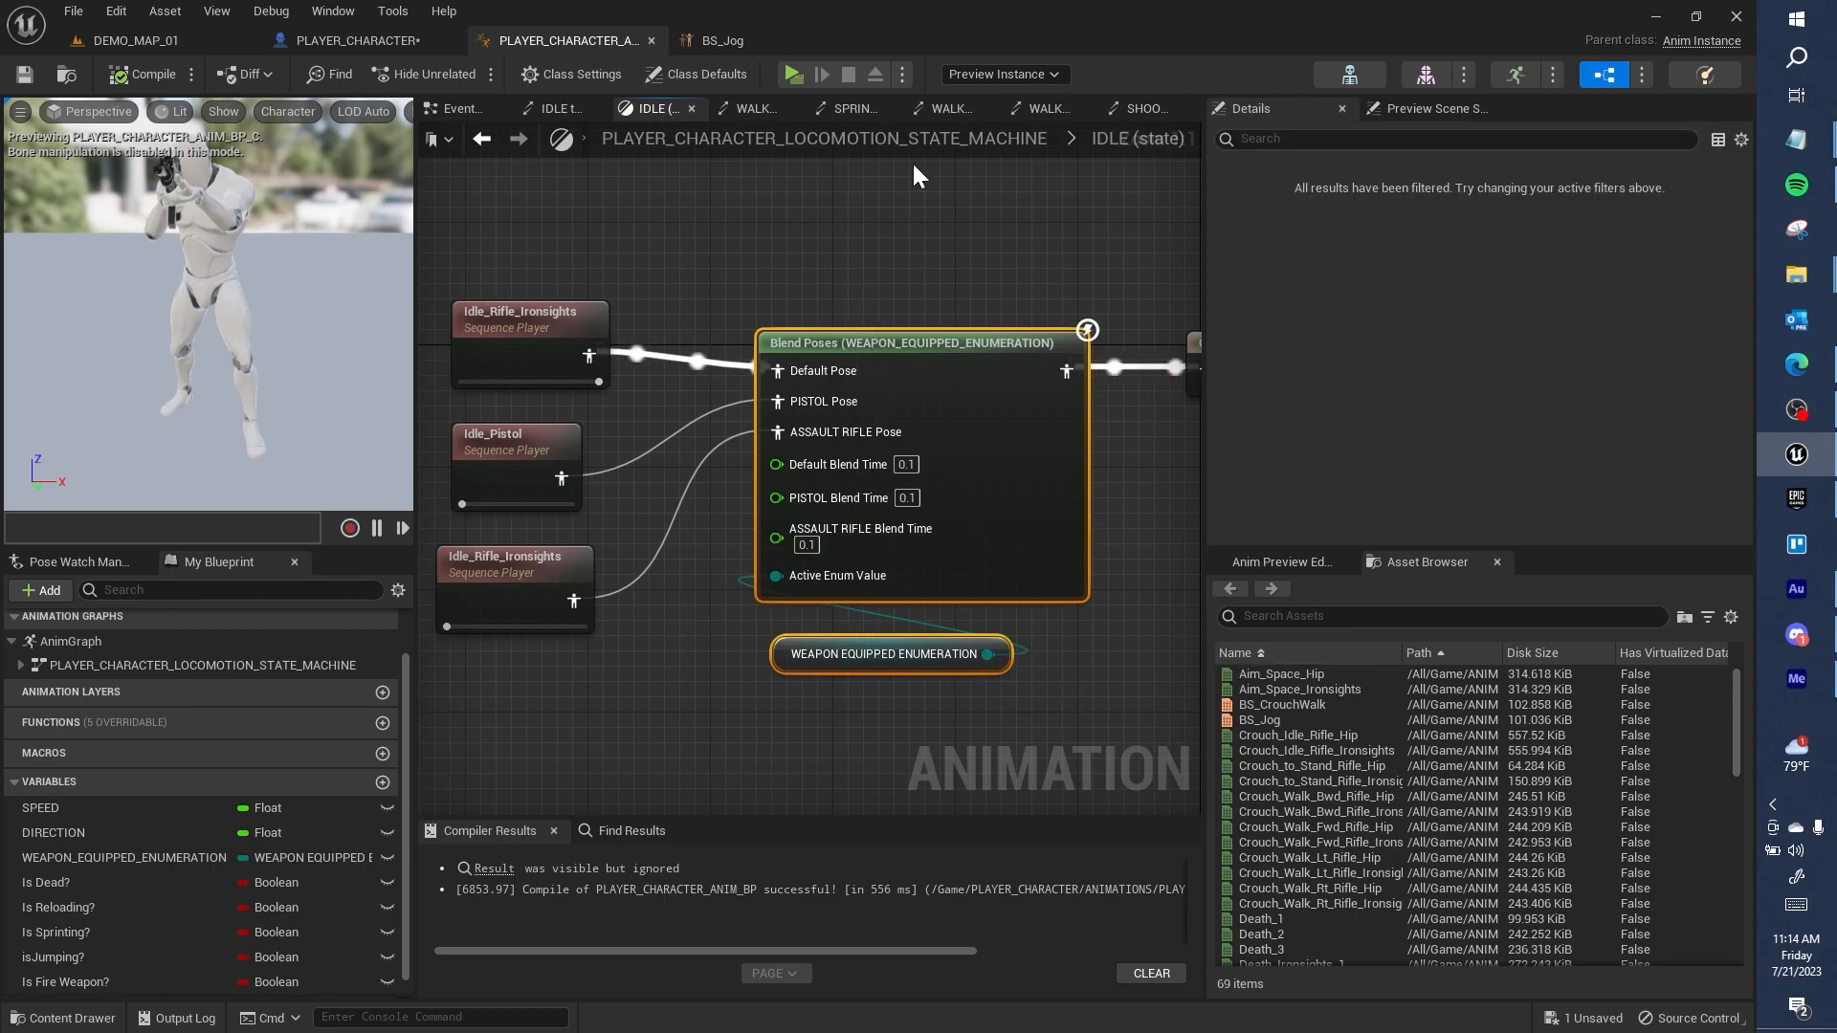
left_click(934, 141)
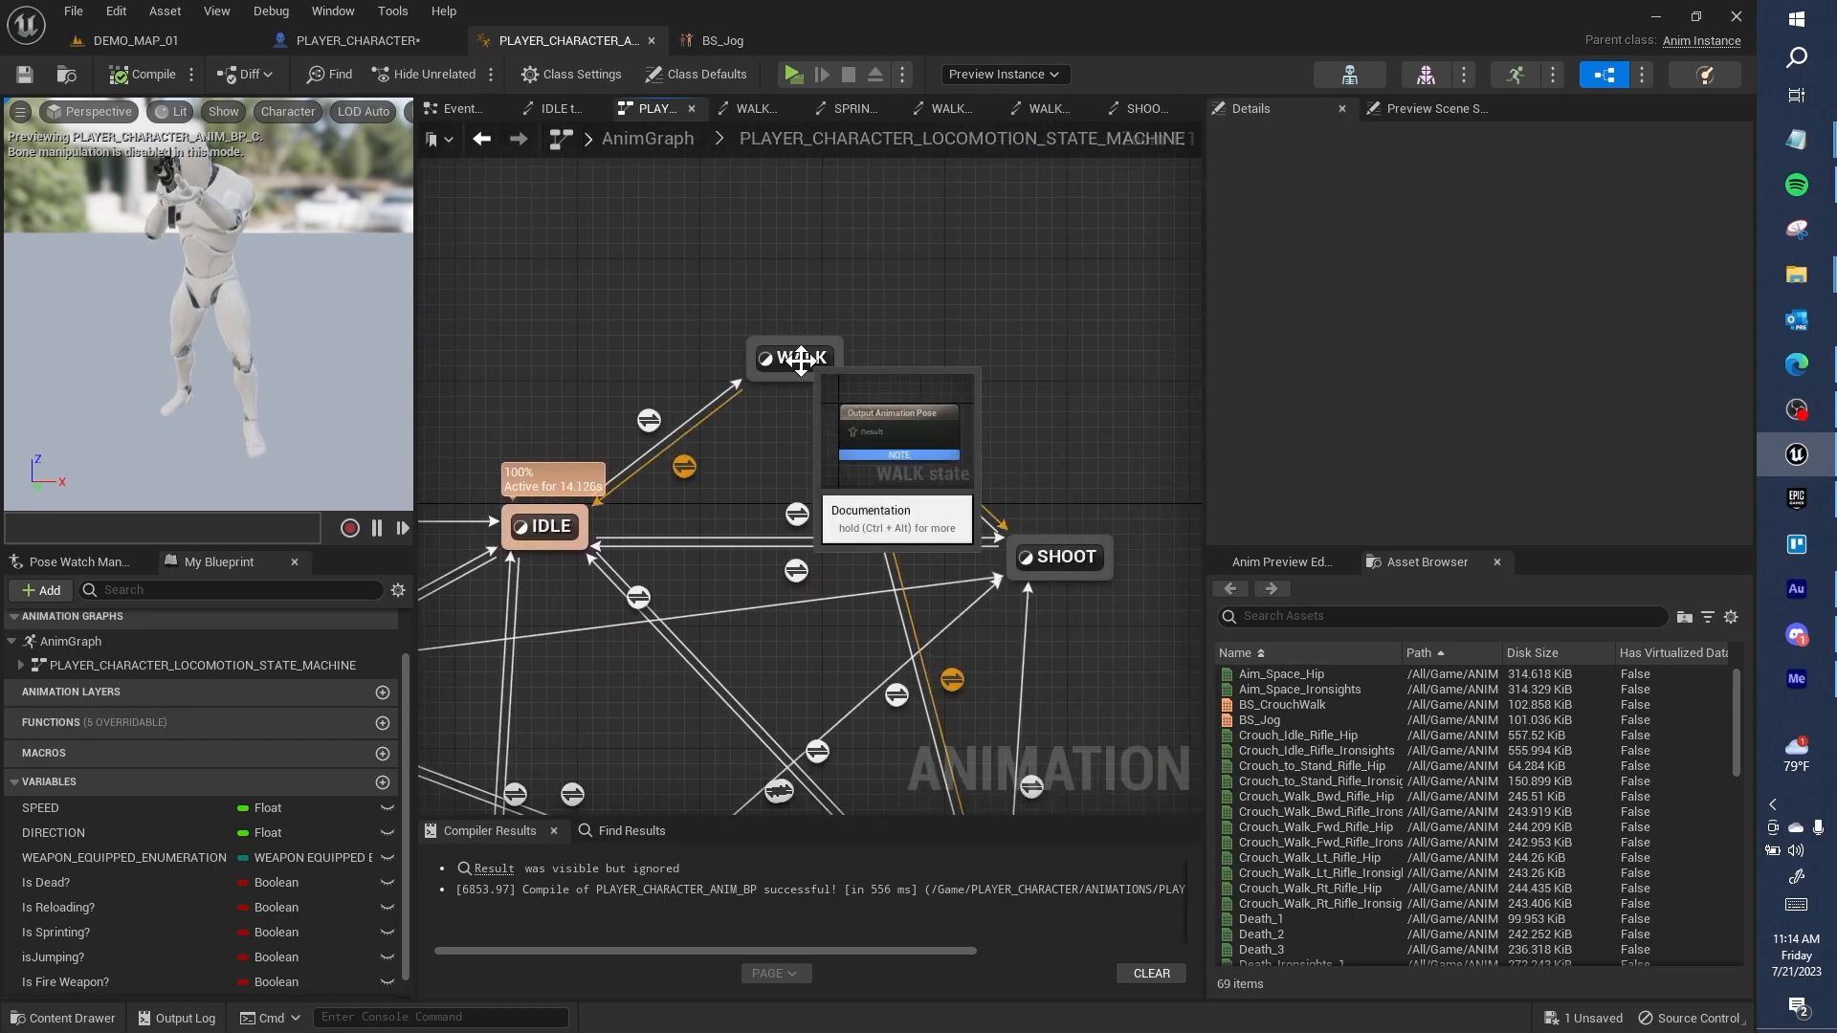
double_click(801, 359)
key("ctrl+v")
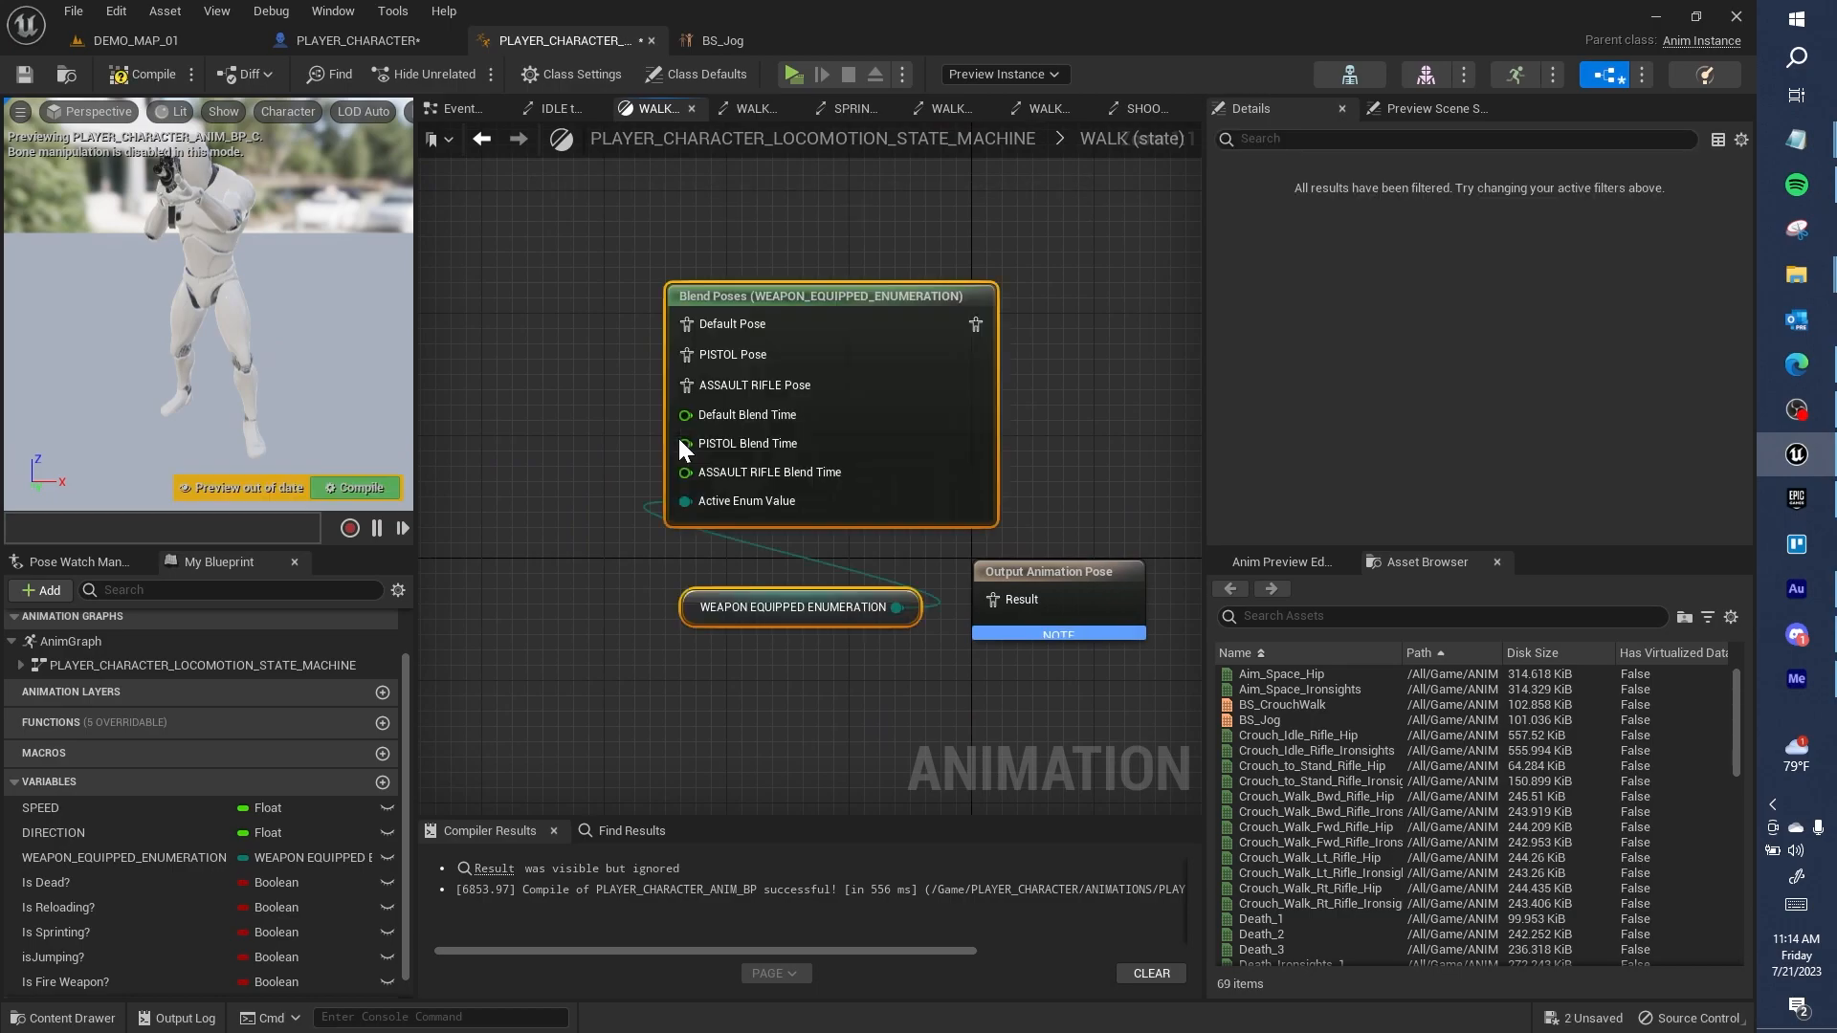
left_click_drag(861, 352, 758, 440)
right_click_drag(787, 521, 920, 324)
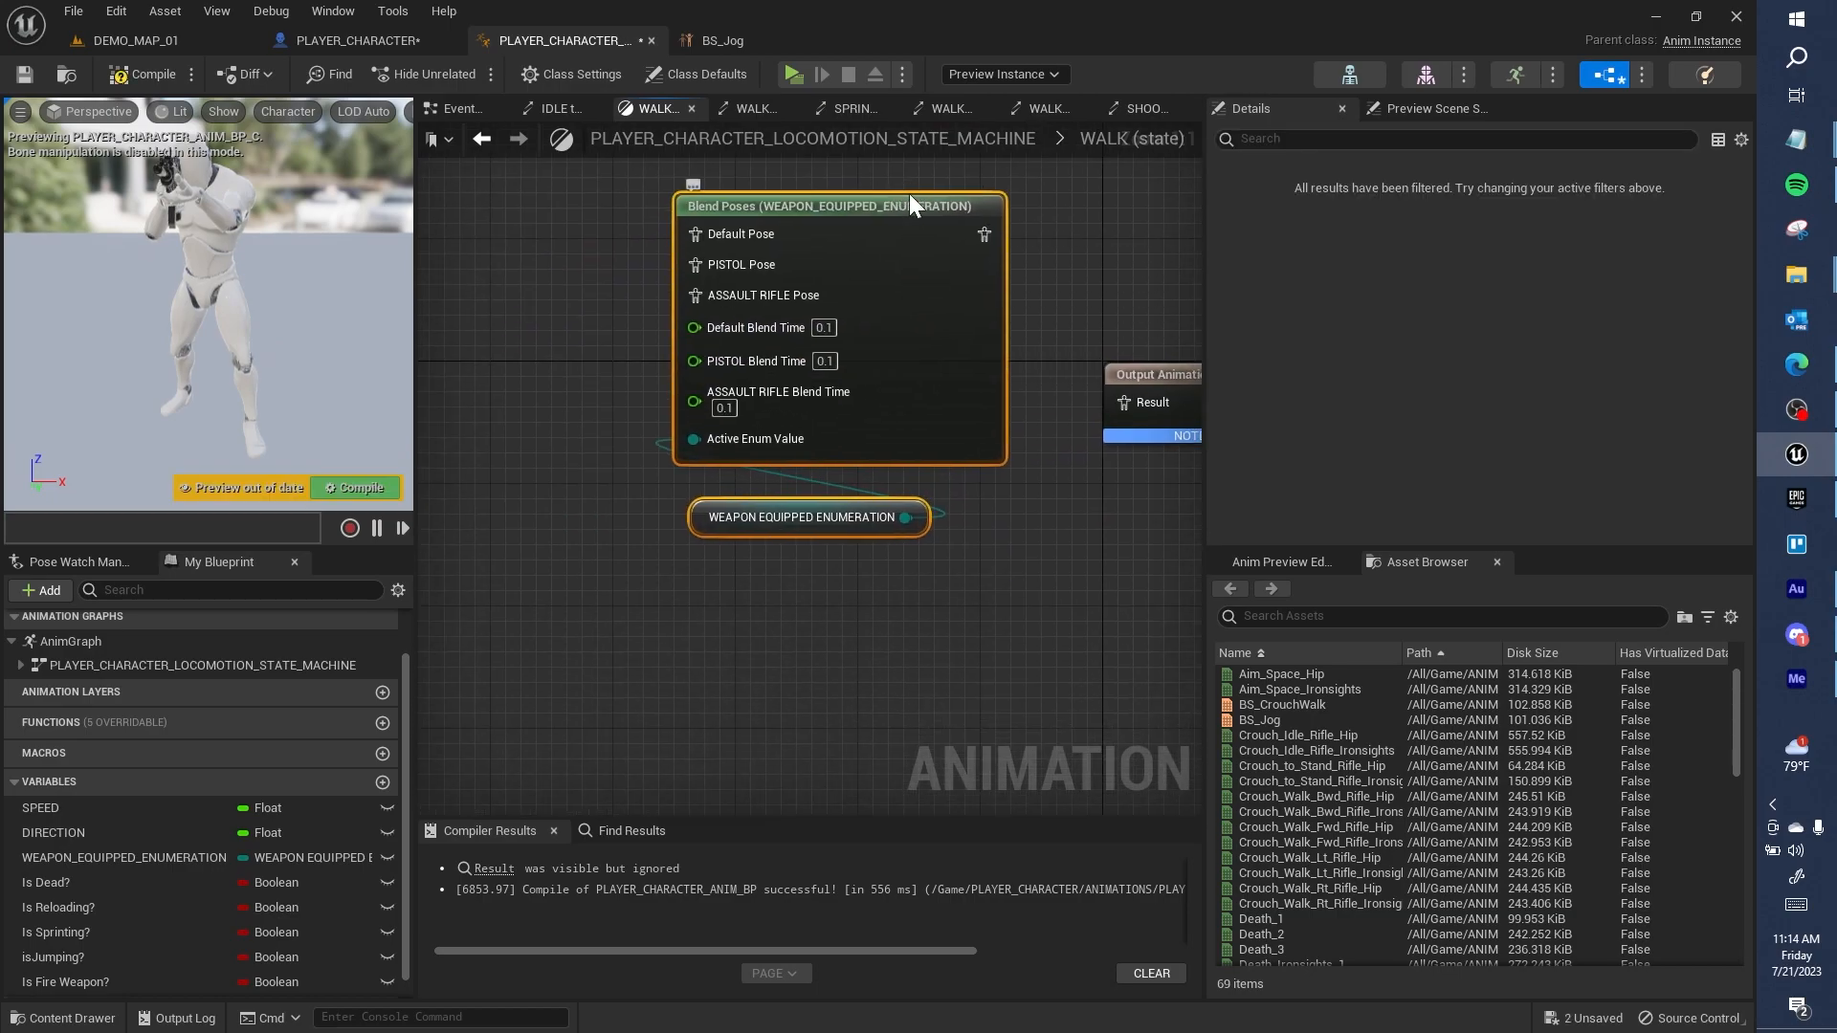
Step: Copy the IDLE state's two Idle_Rifle_Ironsights players and Idle_Pistol player into the WALK state, ahead of the Blend Poses node
left_click(884, 143)
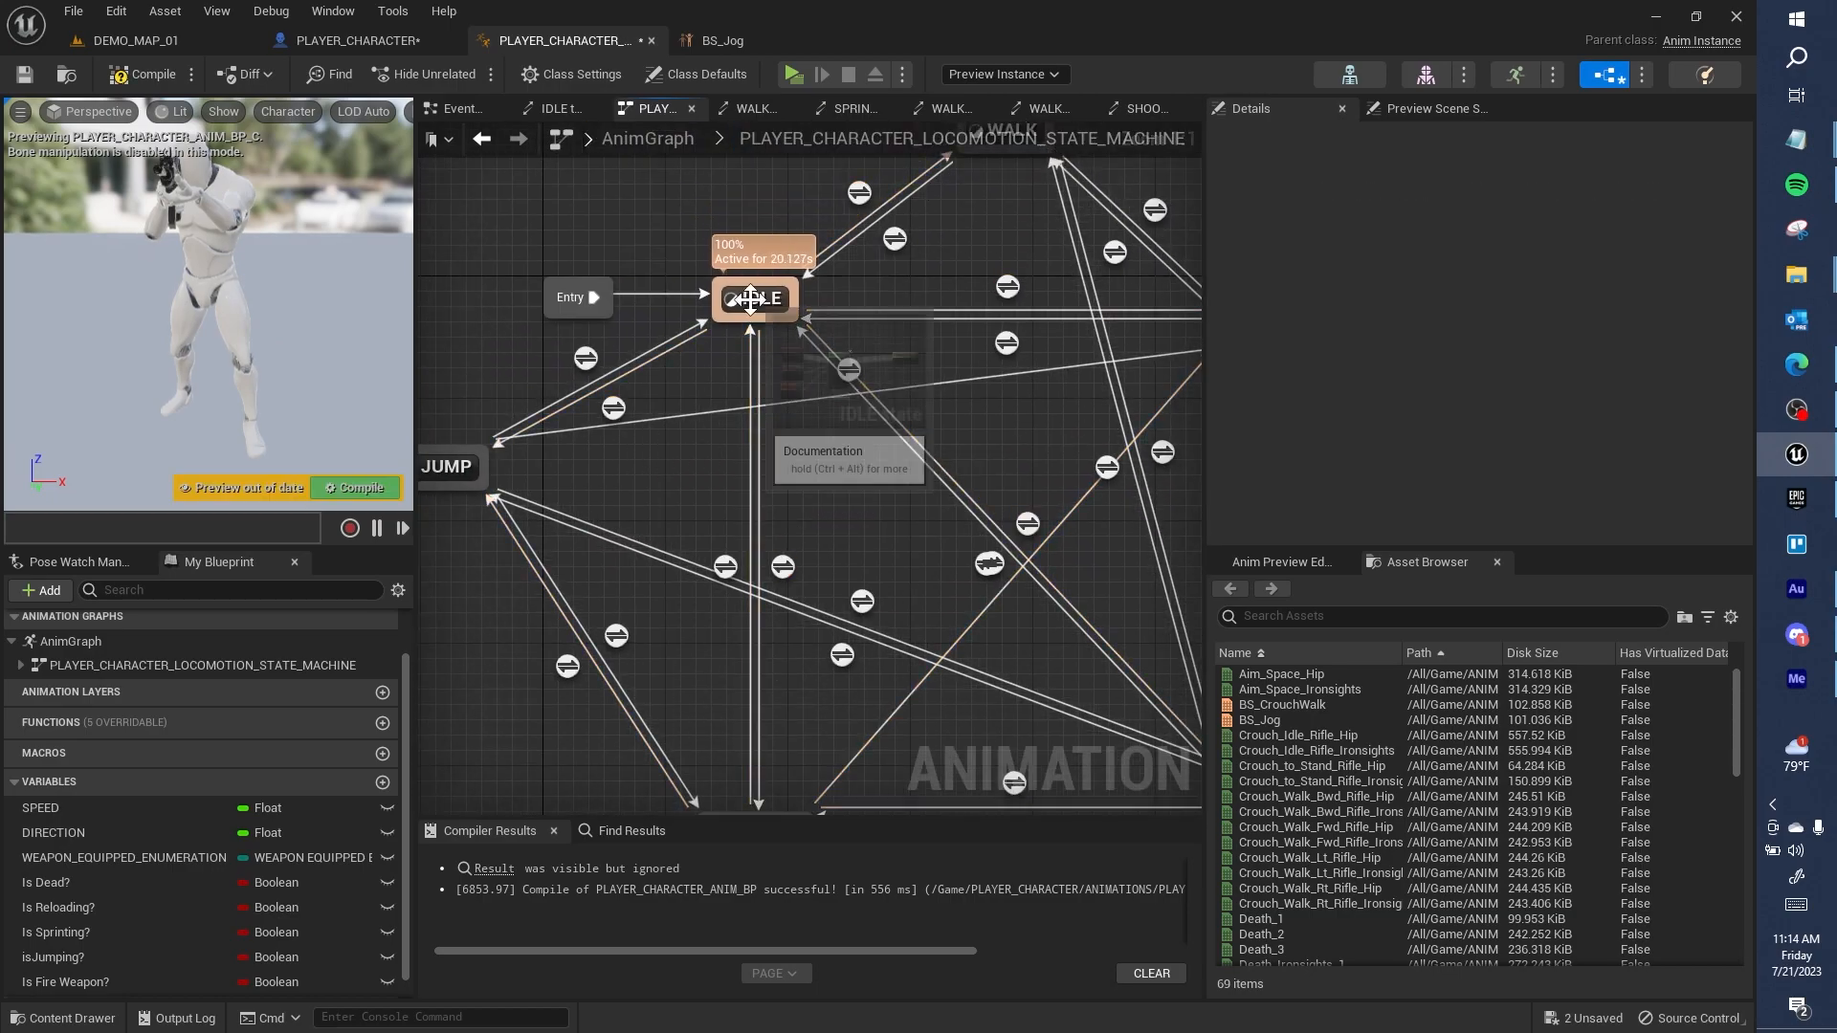
double_click(749, 299)
left_click_drag(641, 240, 639, 646)
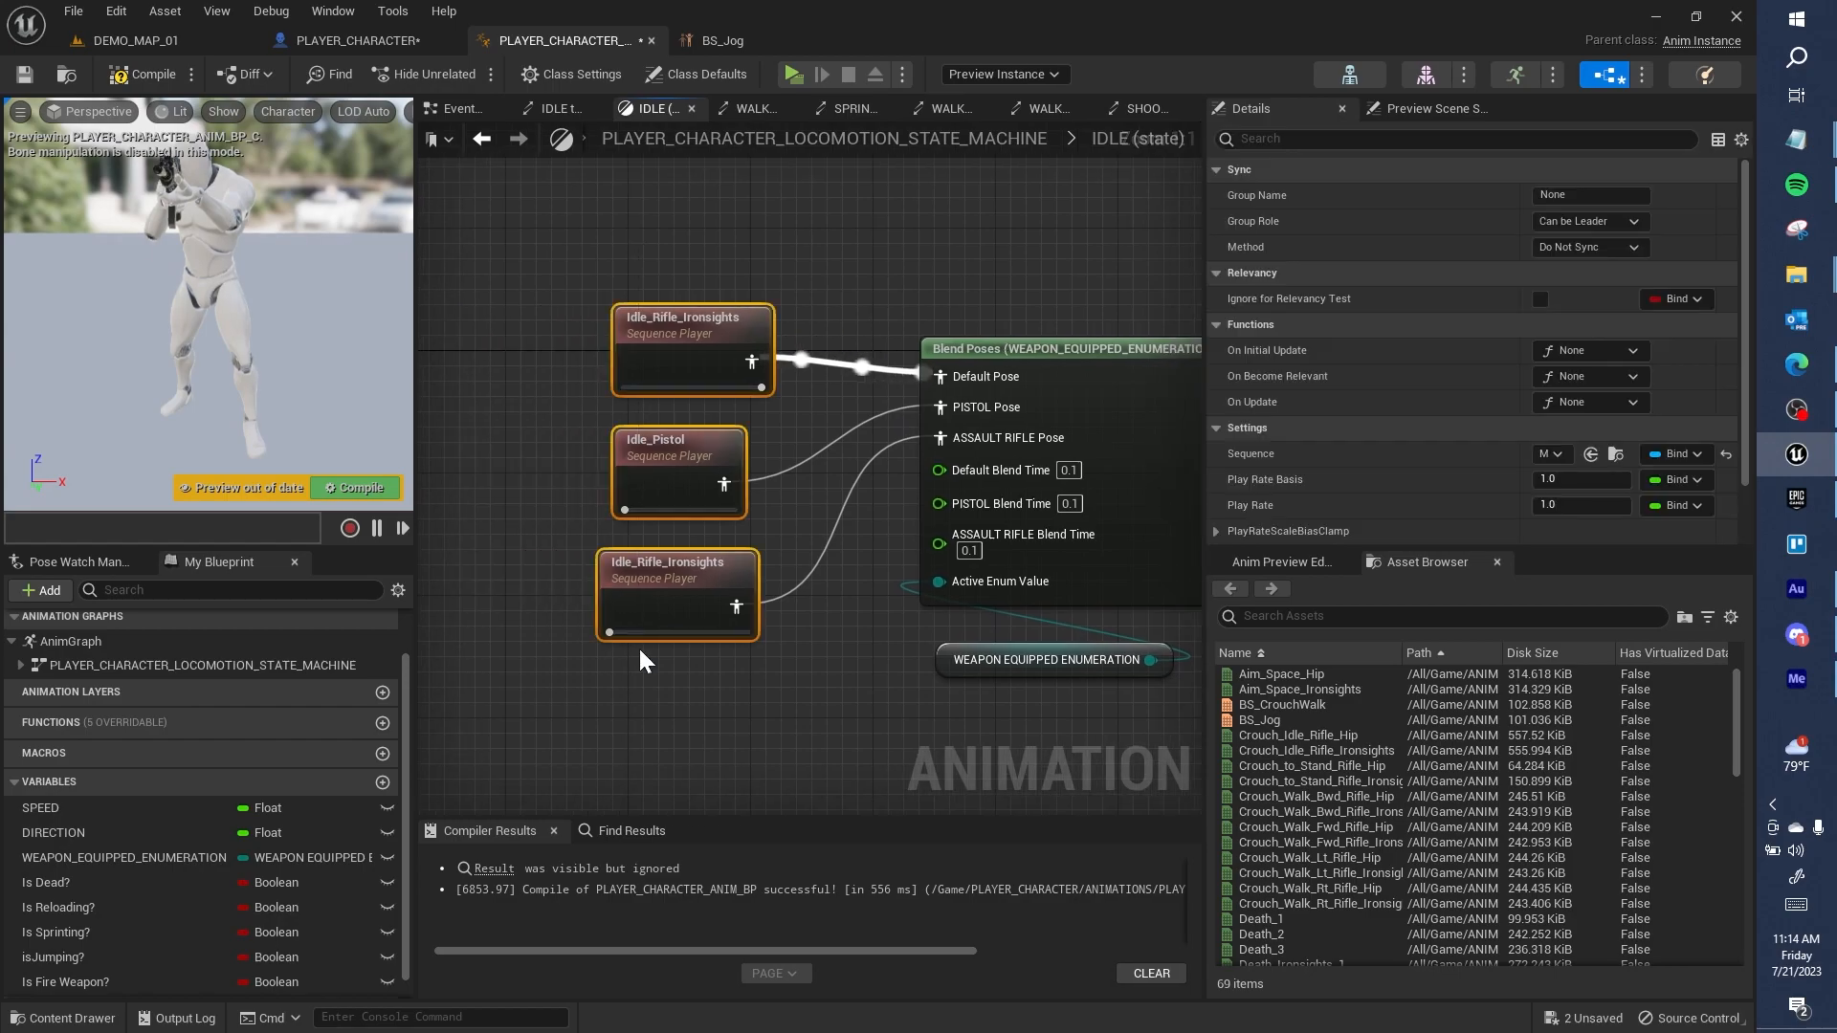
left_click(818, 145)
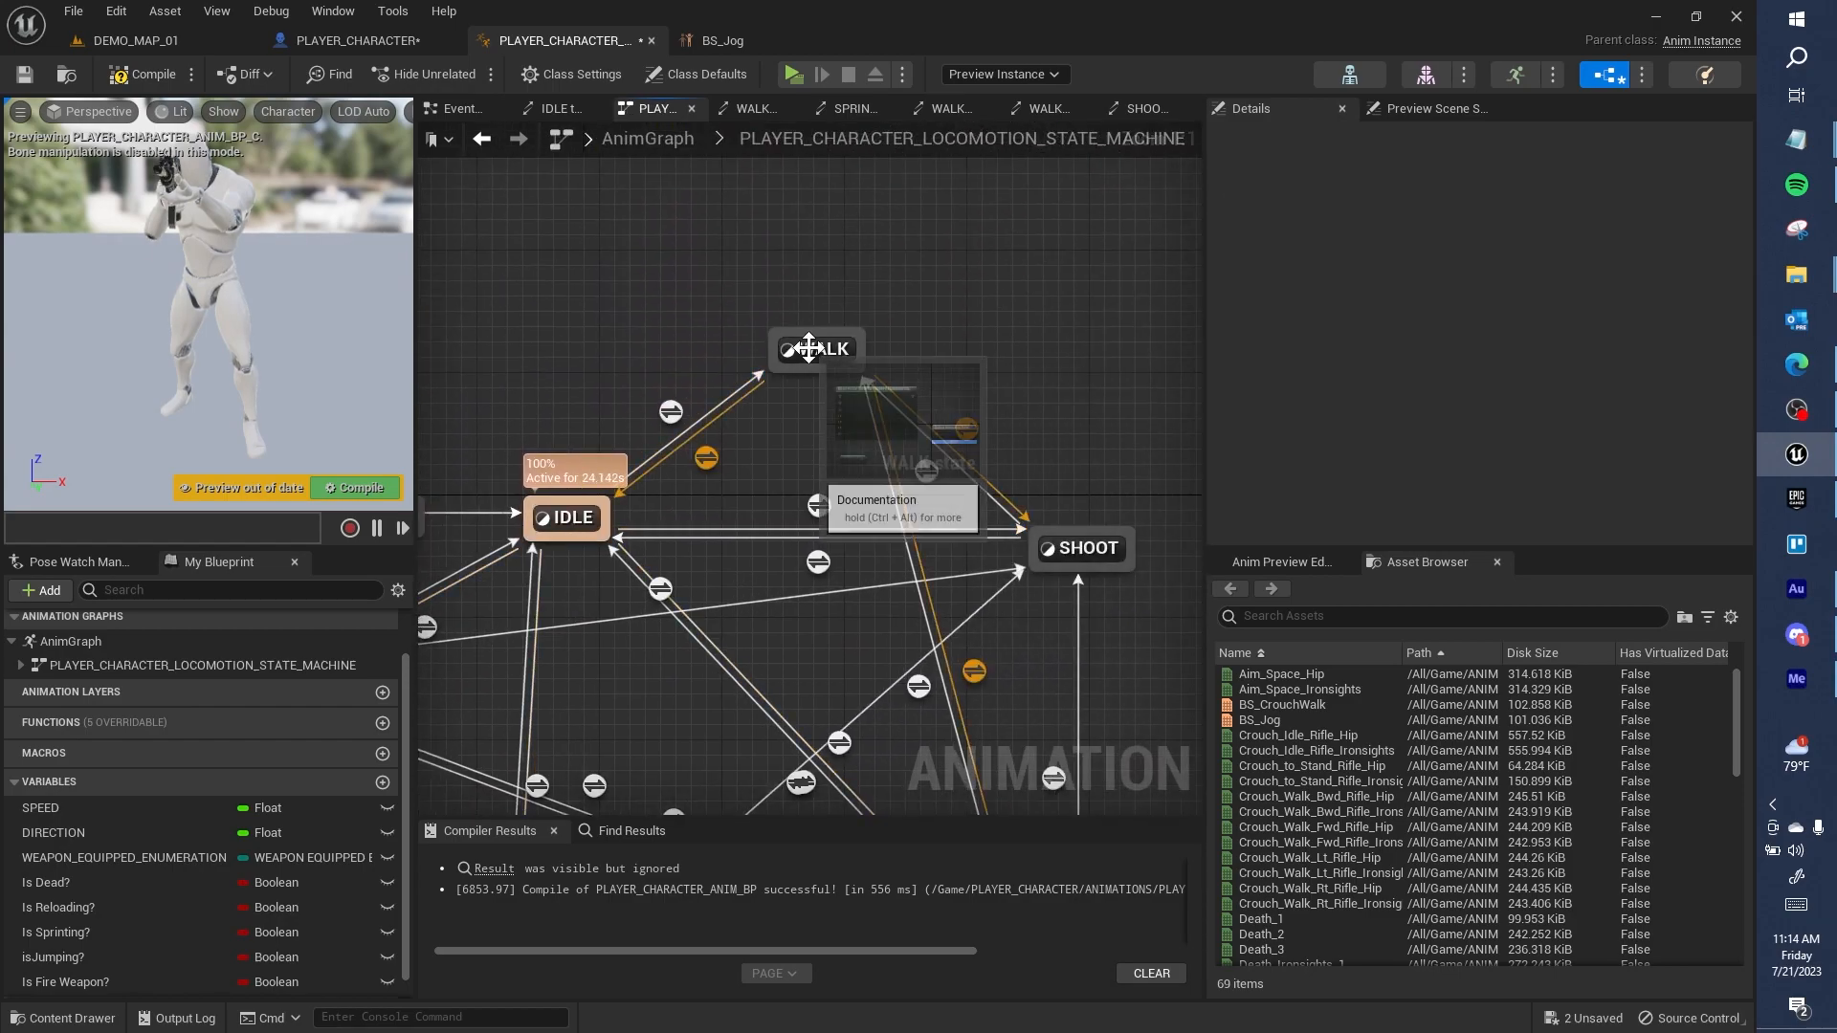
double_click(812, 348)
right_click_drag(808, 348, 961, 451)
scroll(961, 451, "down", 4)
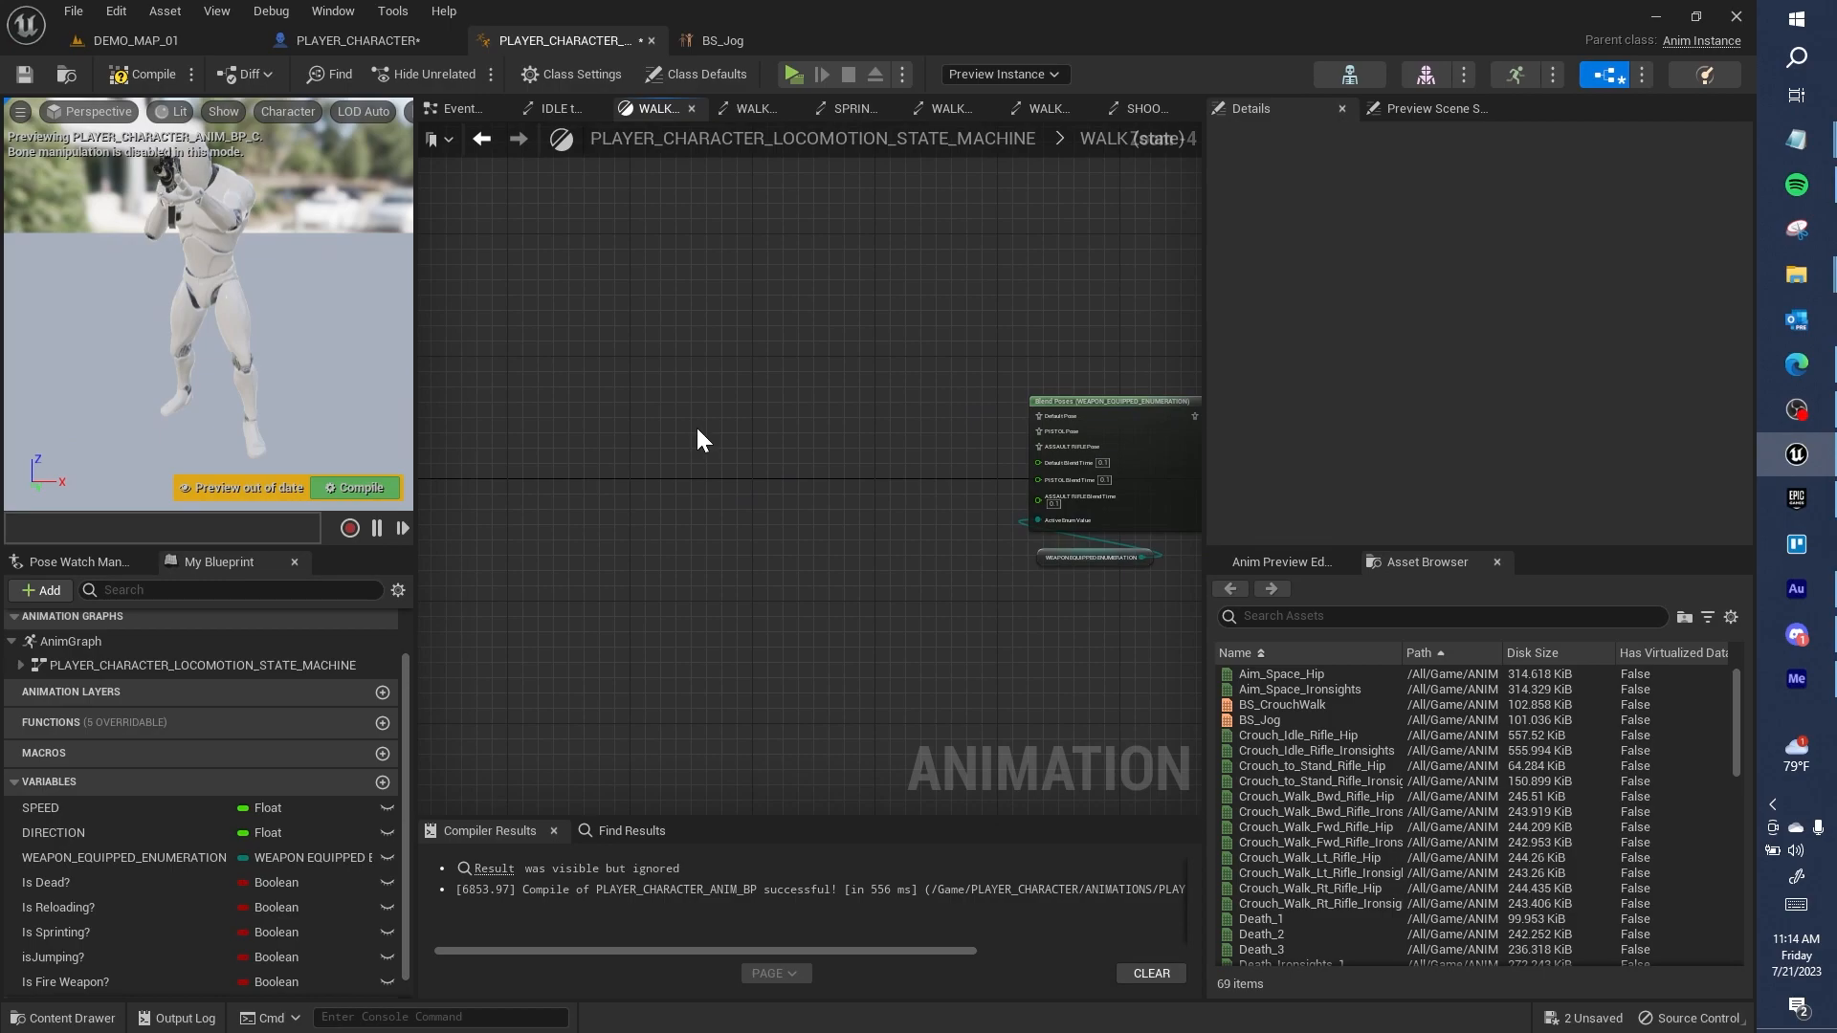
key("ctrl+v")
left_click_drag(729, 386, 749, 442)
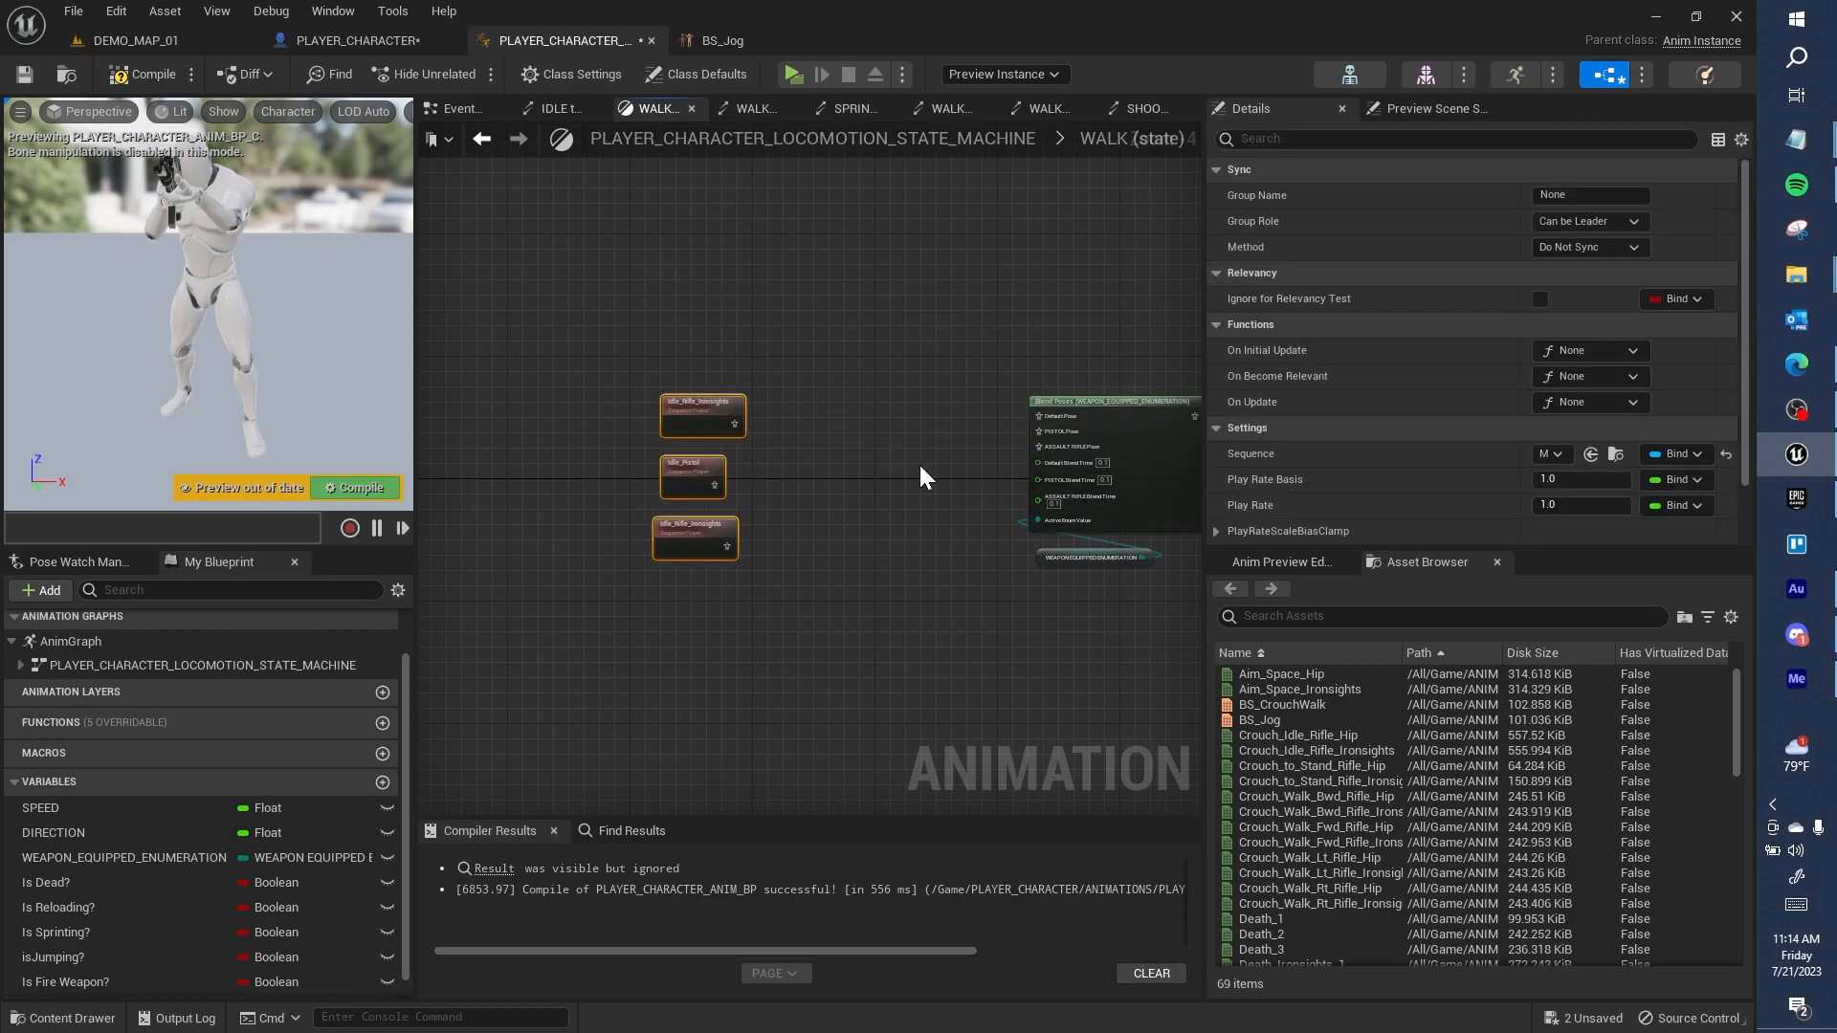
right_click_drag(944, 484, 810, 473)
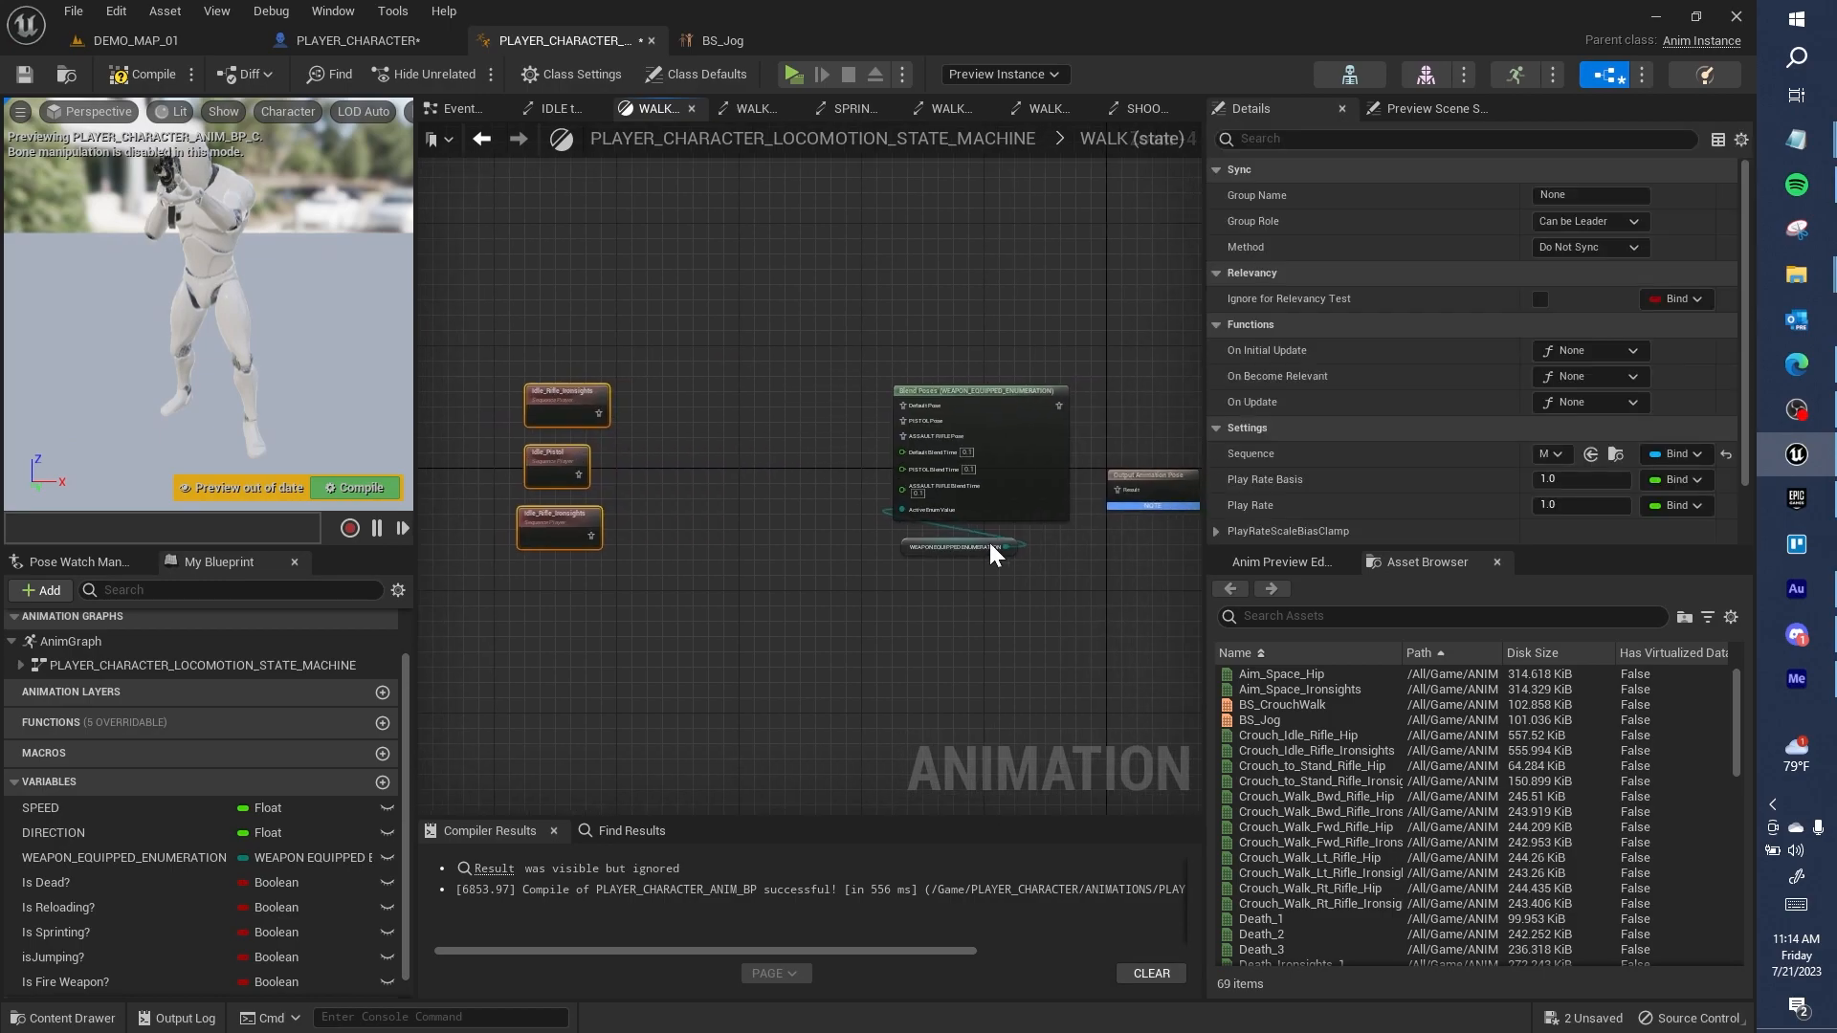
Step: Add the BS_Jog blendspace to the WALK state and connect the DIRECTION and SPEED variables to its inputs
left_click(1291, 718)
left_click_drag(1291, 713, 743, 626)
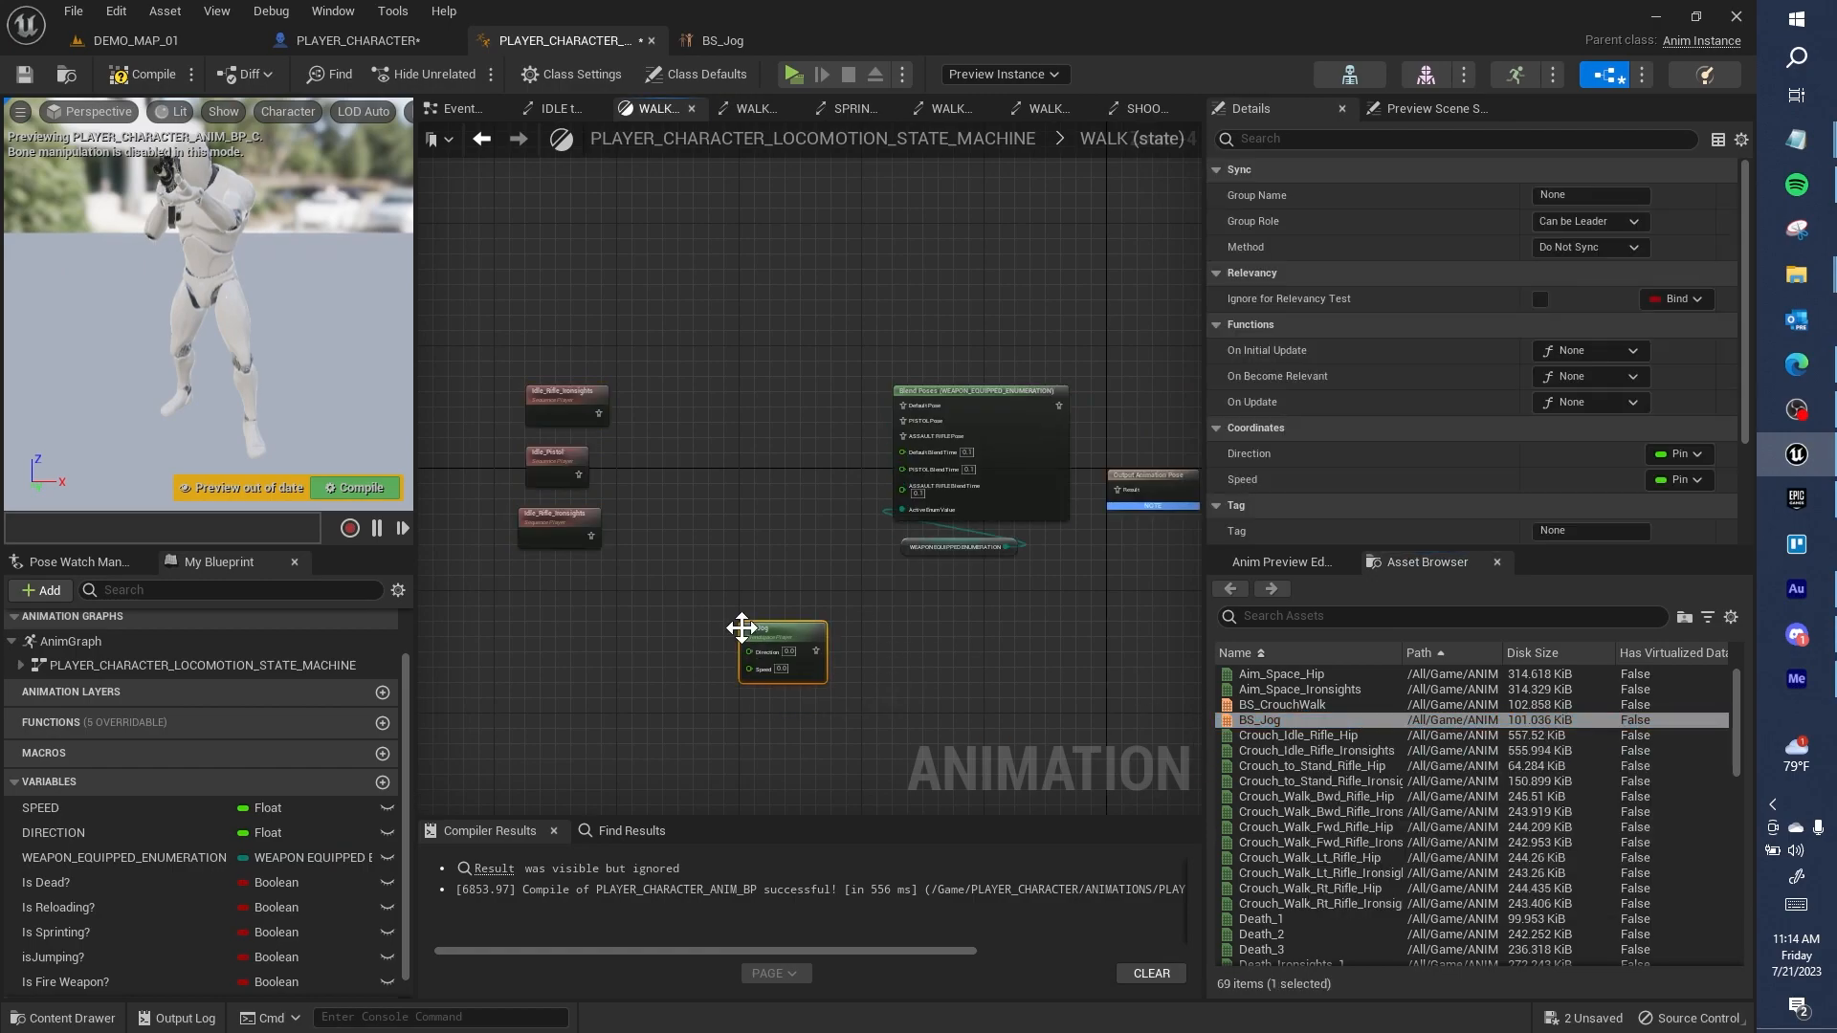
scroll(742, 626, "up", 2)
left_click_drag(117, 828, 761, 663)
left_click_drag(194, 802, 754, 685)
Step: Feed BS_Jog into the Base Pose of a Layered blend per bone node with a branch filter on spine_01 at blend depth 1
left_click_drag(817, 556, 811, 545)
type("LAYERED BLEN")
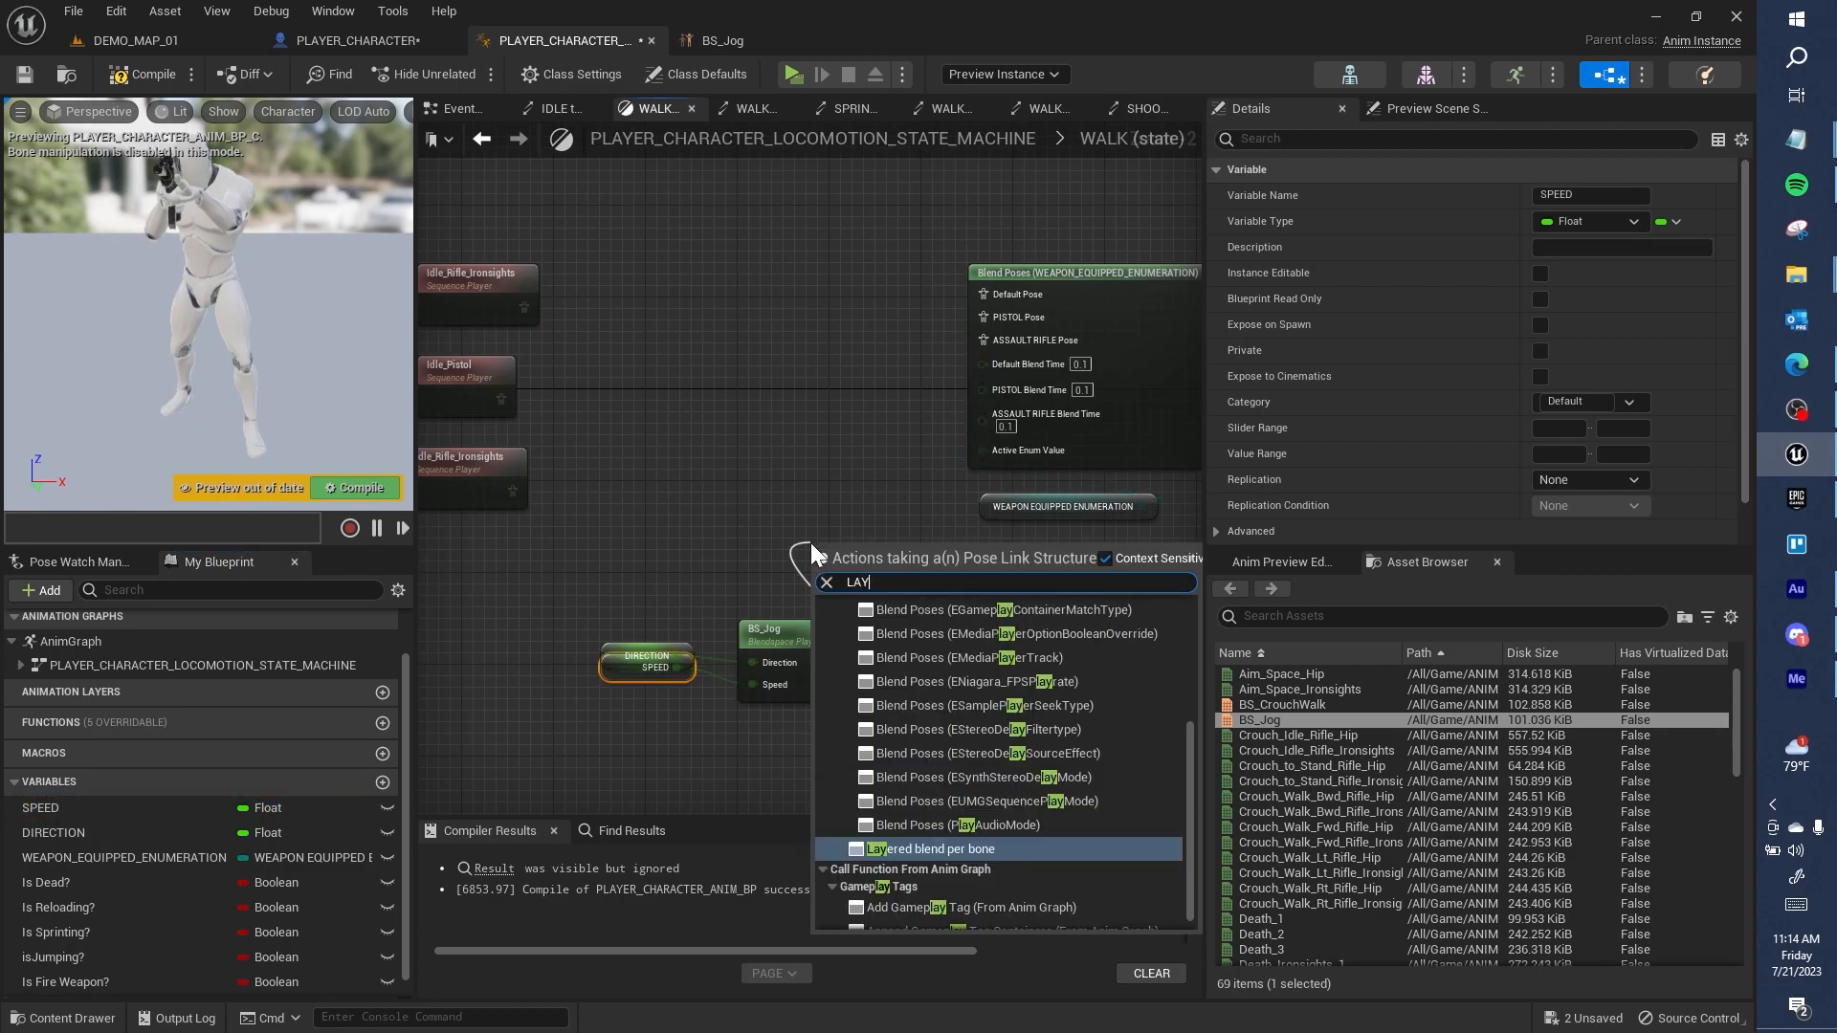
key("Return")
left_click_drag(935, 553, 847, 495)
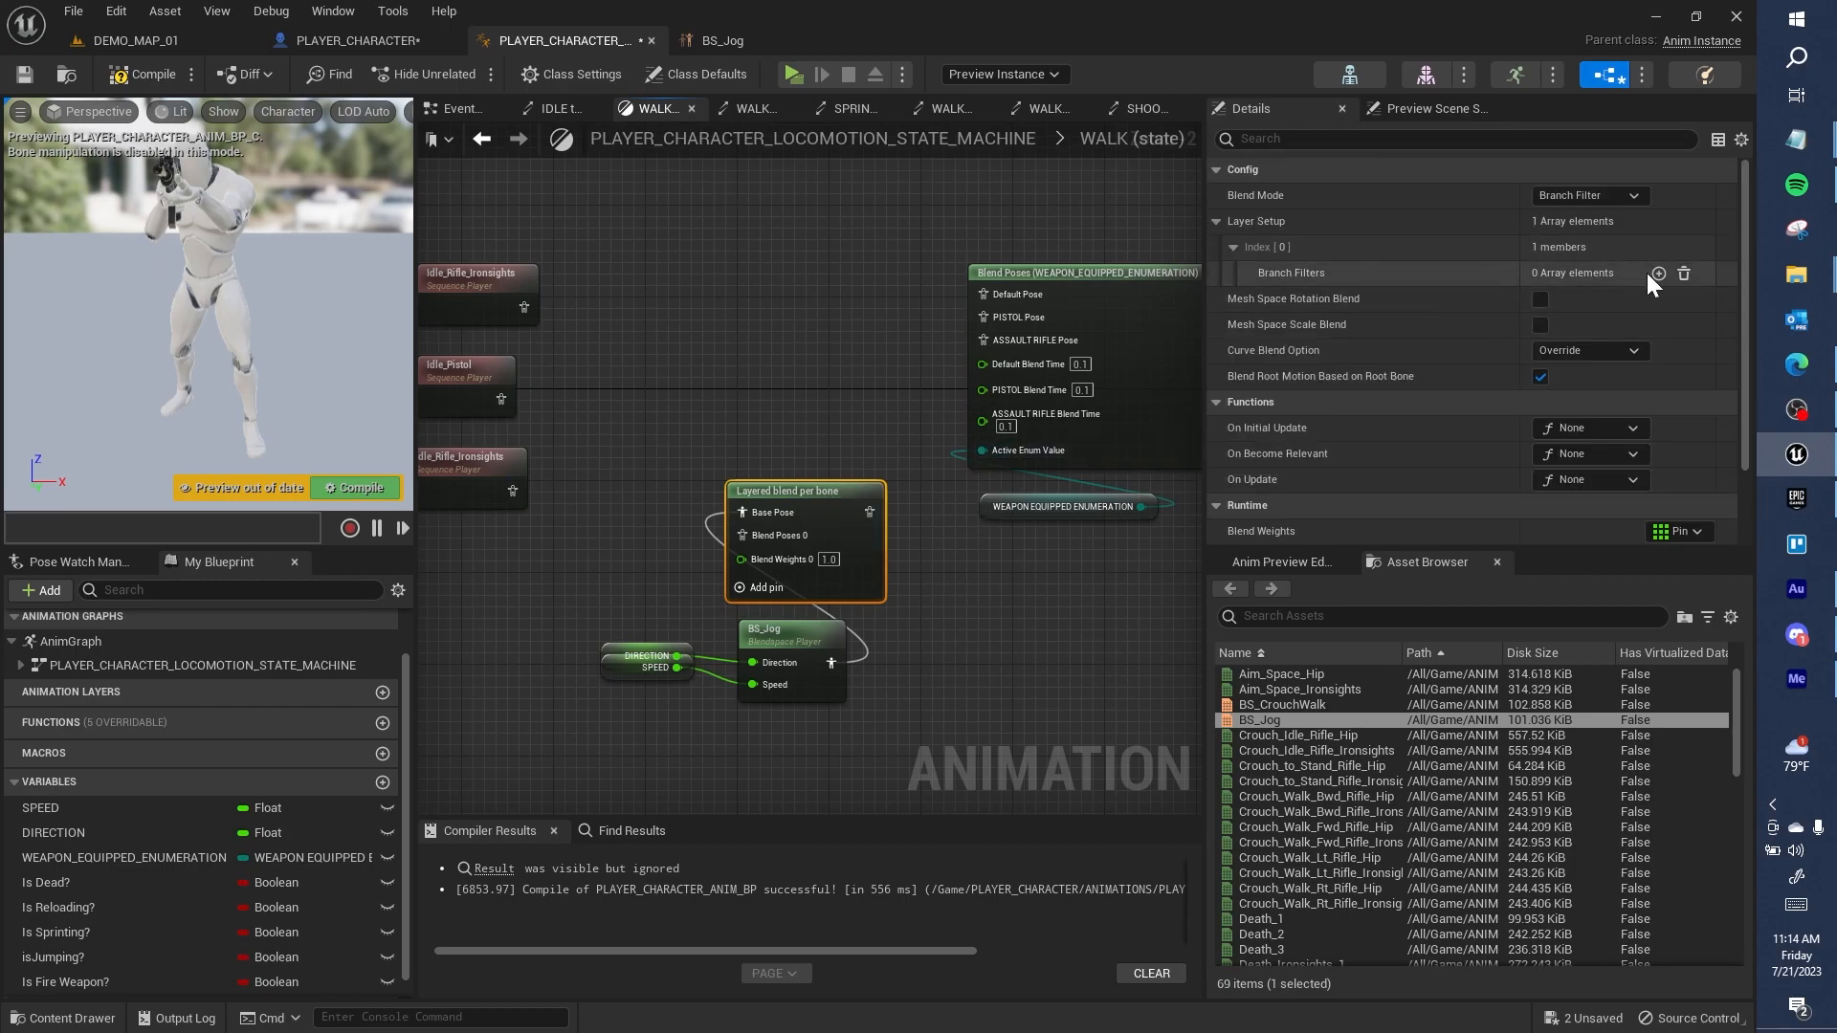
left_click(1658, 274)
left_click(1422, 300)
left_click(1562, 325)
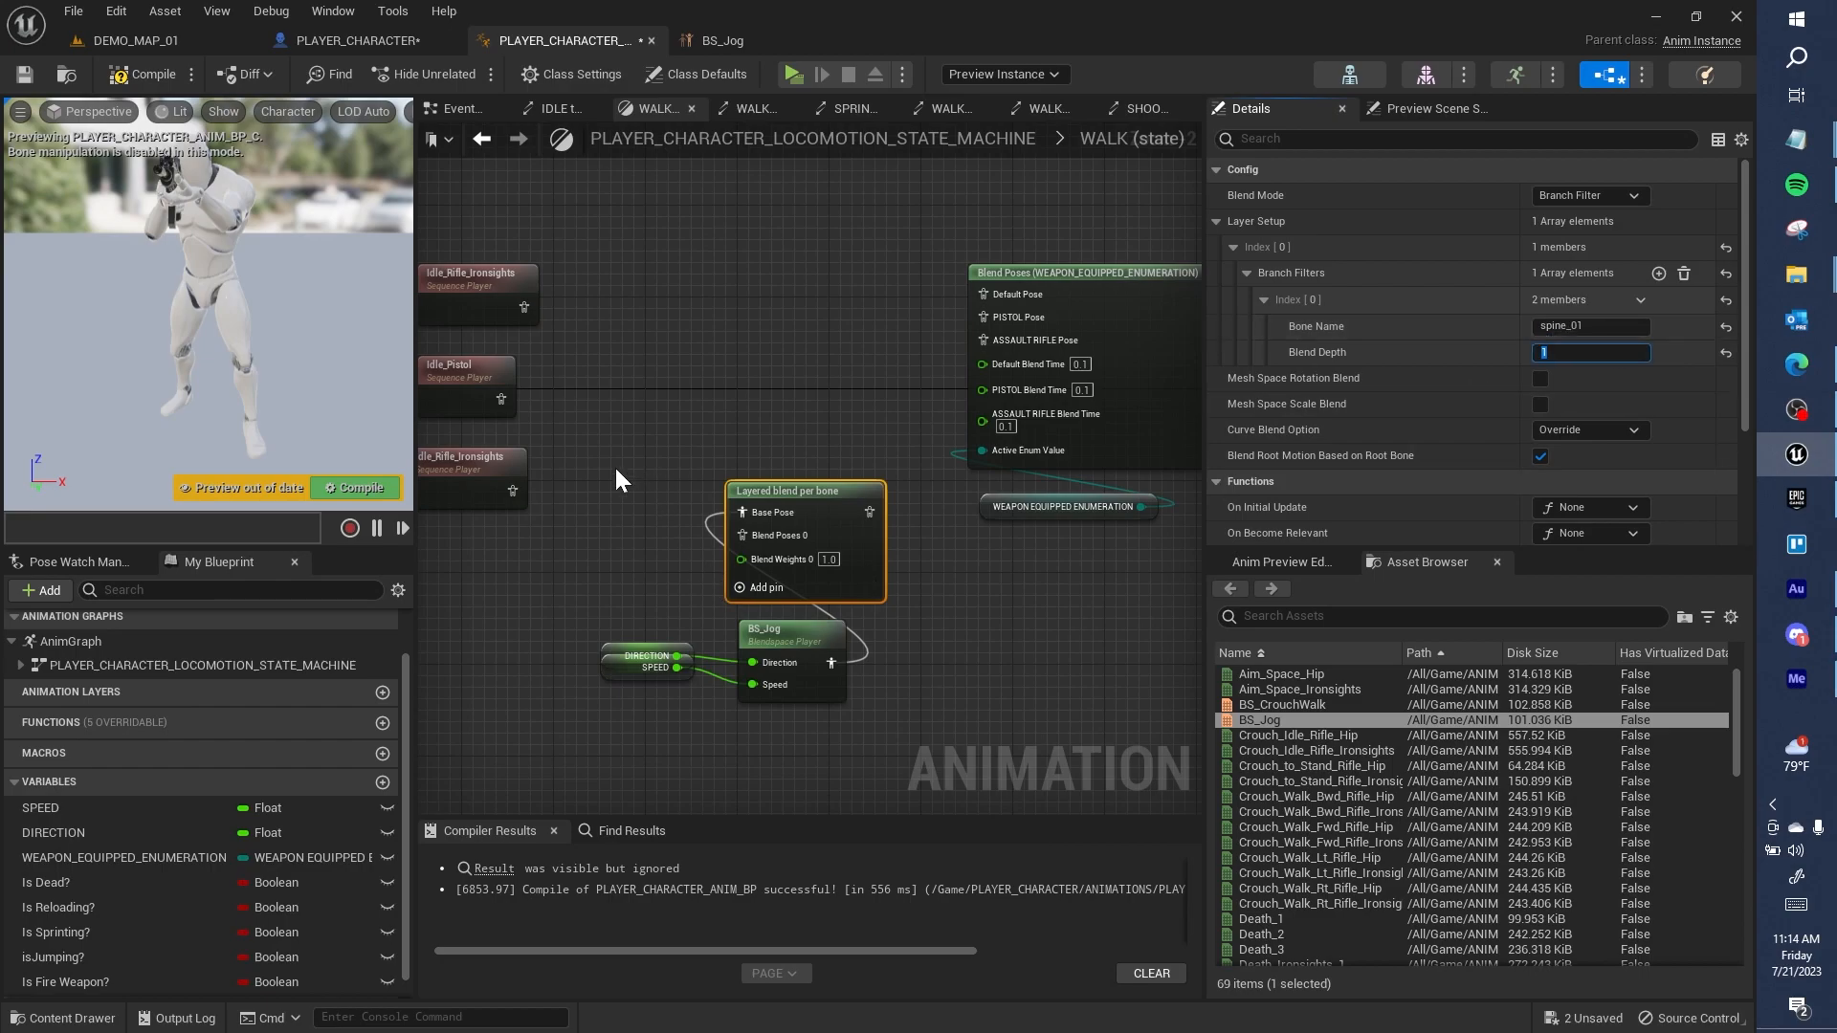
Step: Duplicate the Layered blend per bone group with its BS_Jog player and variables twice in the WALK state
left_click_drag(881, 663, 881, 659)
key("ctrl+c")
right_click_drag(673, 260, 791, 577)
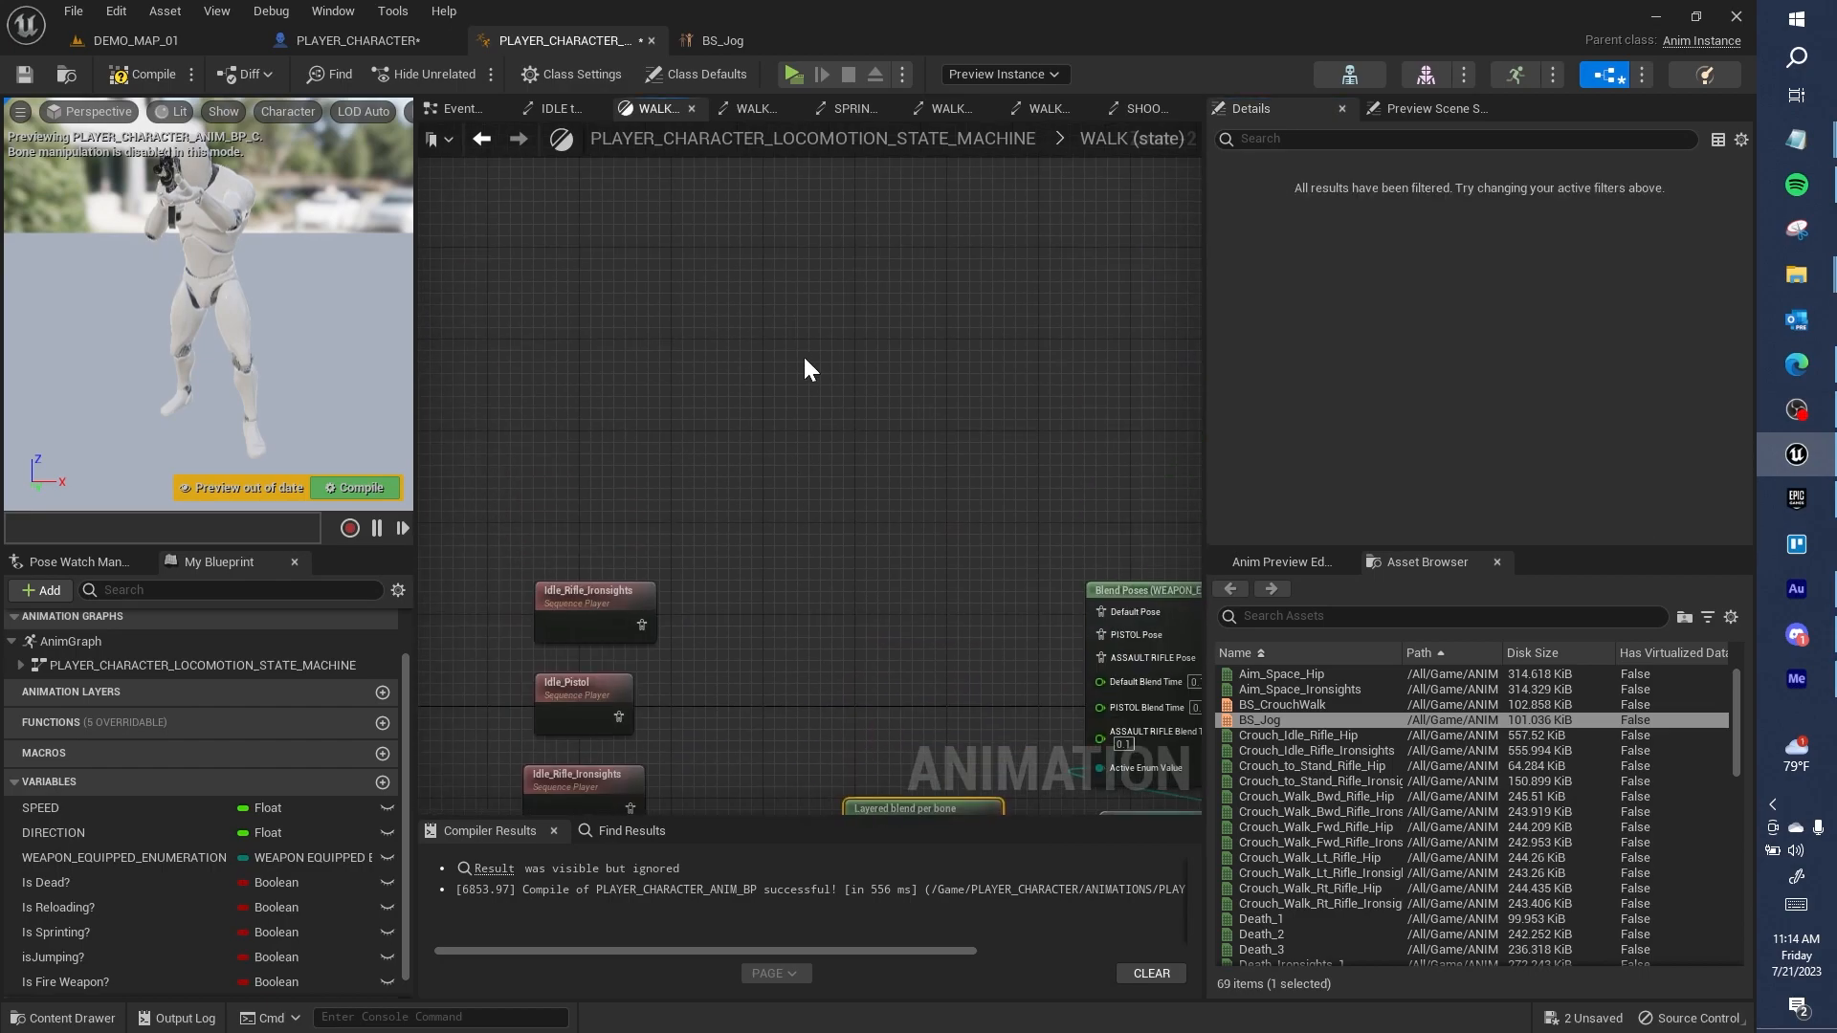
key("ctrl+v")
key("ctrl+v")
Step: Connect the three idle sequence players to the Blend Poses 0 inputs of the Layered blend per bone nodes
left_click_drag(631, 626, 881, 244)
left_click_drag(618, 717, 691, 625)
left_click_drag(876, 463, 876, 463)
right_click_drag(824, 657, 780, 438)
left_click_drag(582, 598, 813, 613)
Step: Connect the three Layered blend per bone outputs to the Blend Poses node's Default, PISTOL and ASSAULT RIFLE poses
left_click_drag(941, 612, 1083, 435)
right_click_drag(1083, 435, 1037, 590)
left_click_drag(909, 377, 1030, 578)
right_click_drag(991, 409, 980, 541)
left_click_drag(900, 291, 1019, 681)
right_click_drag(971, 710, 588, 432)
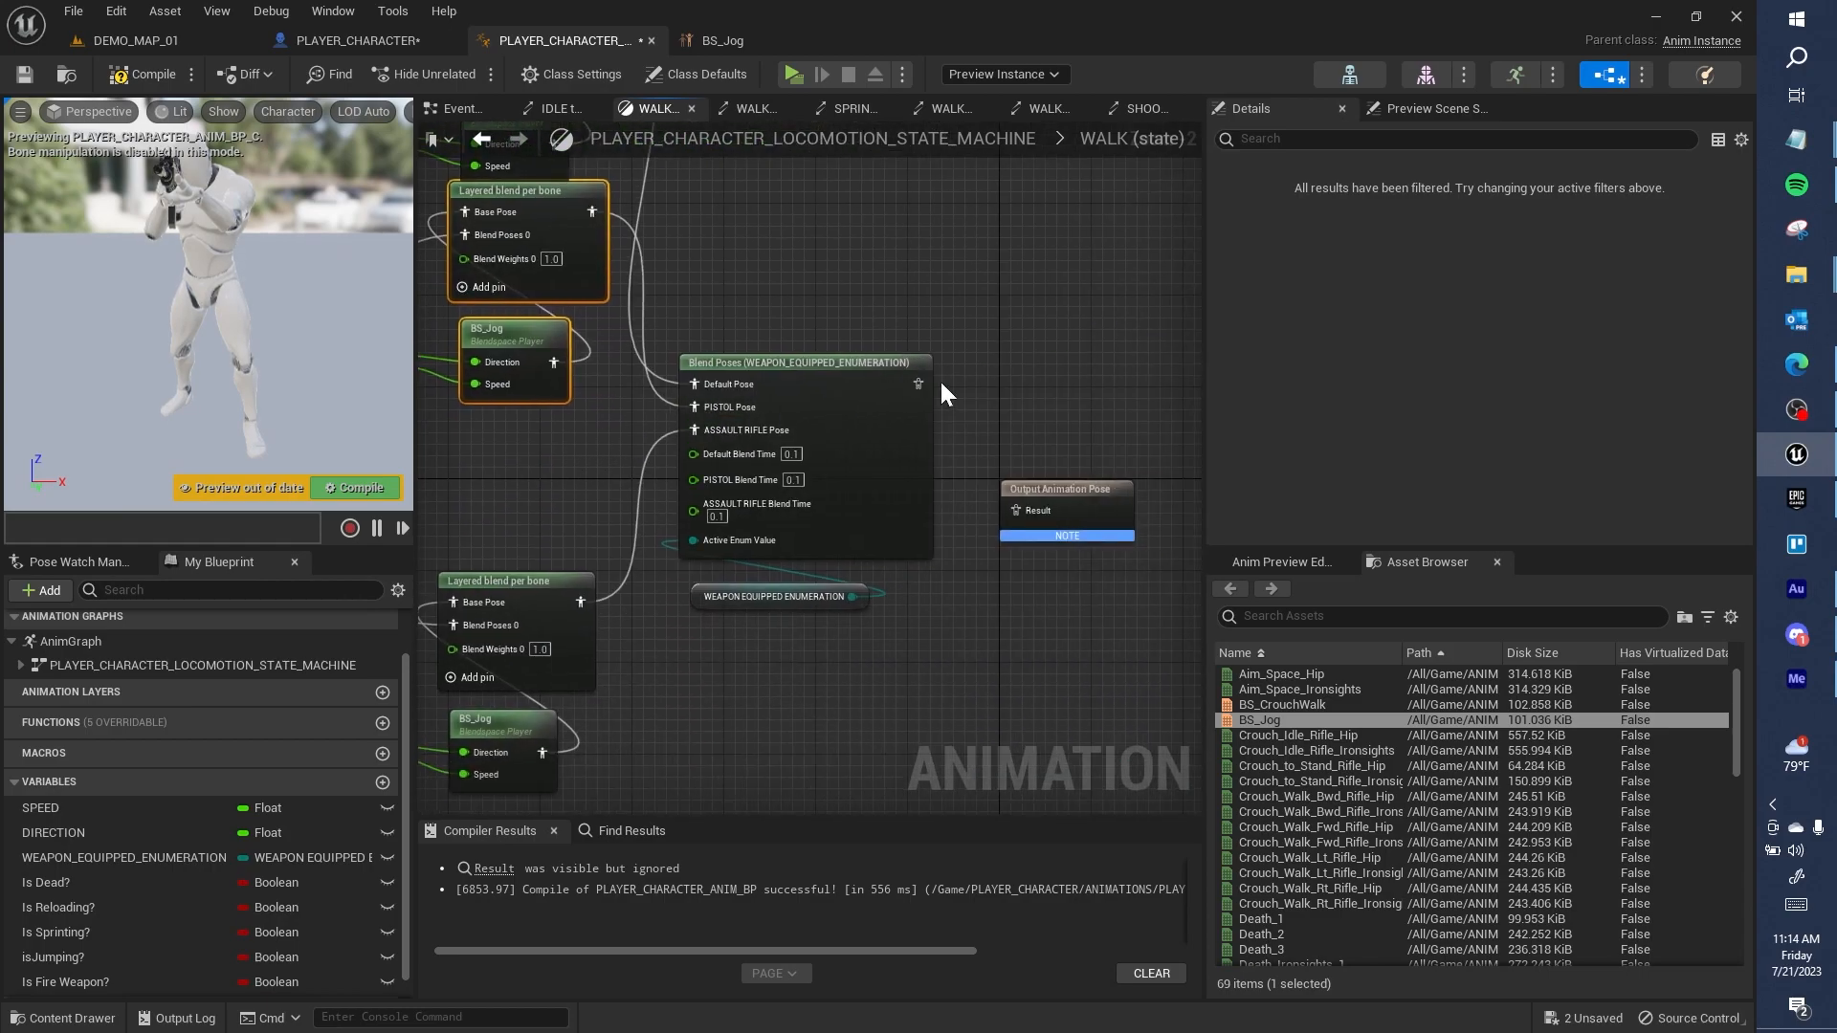
Step: Connect the Blend Poses output to the WALK state's Output Animation Pose, align the output node, and compile the blueprint
left_click_drag(913, 383, 1071, 354)
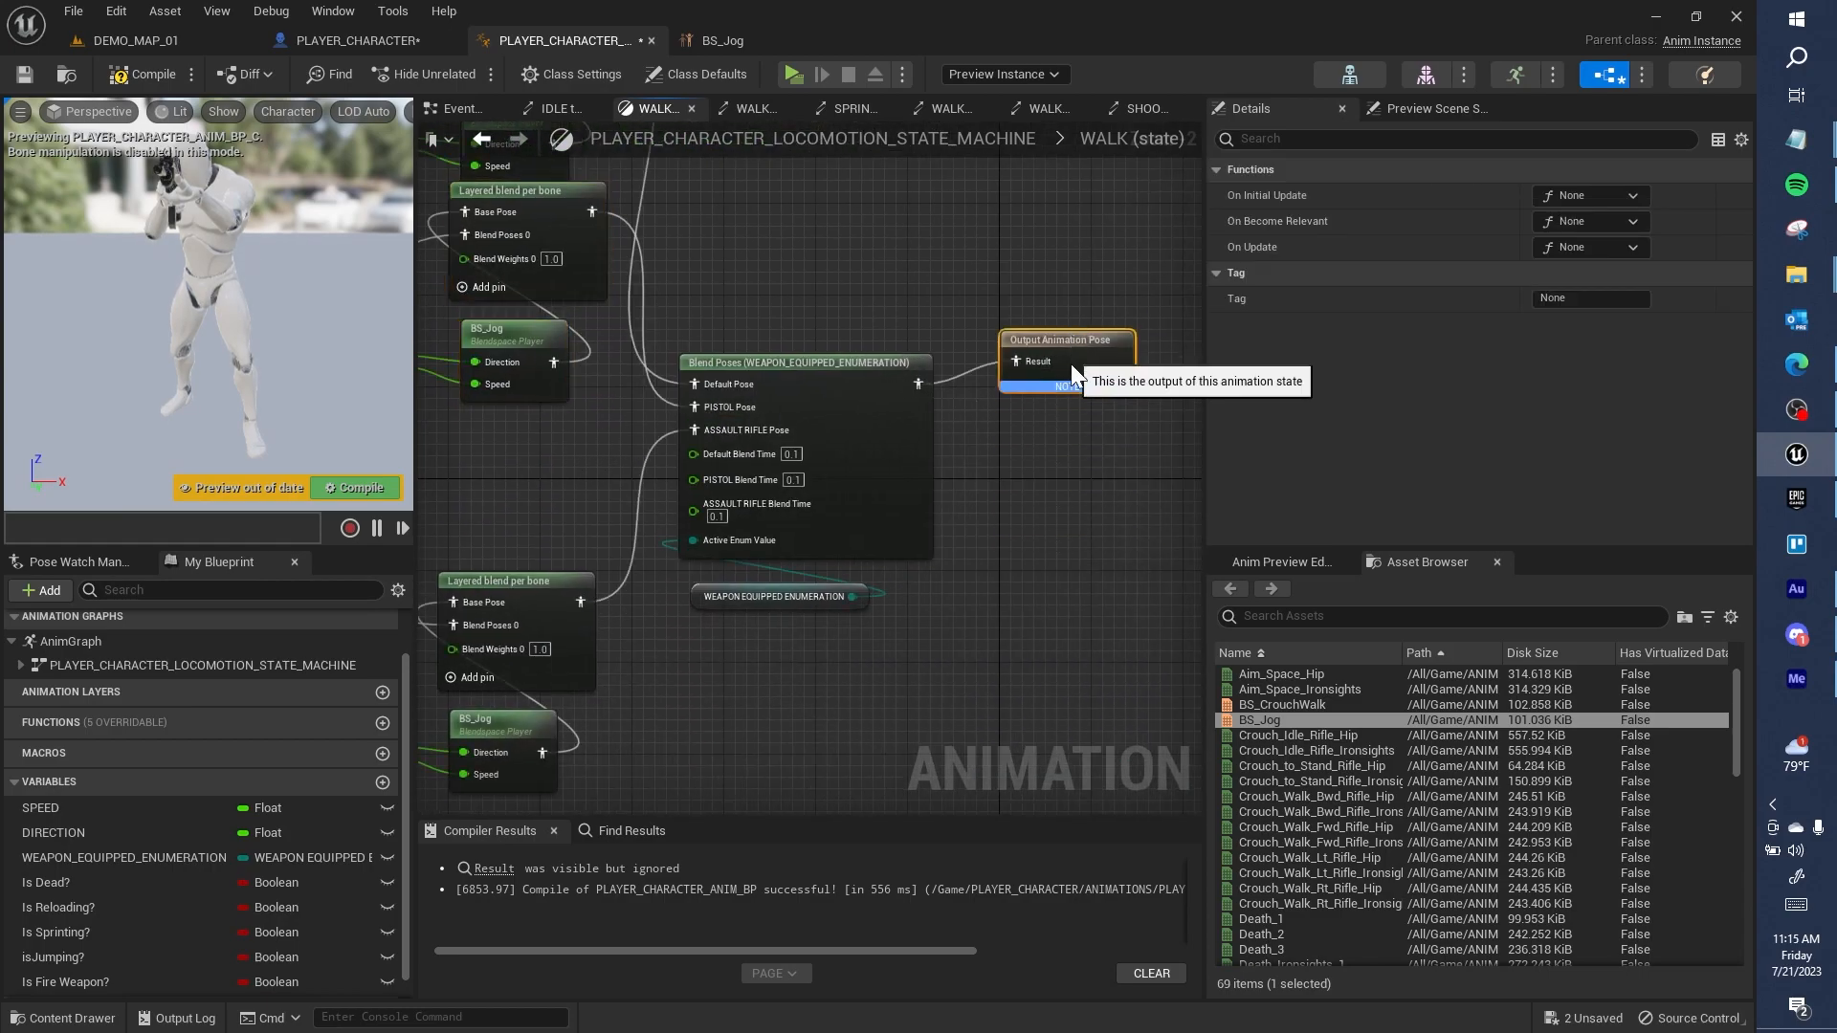
right_click_drag(927, 331, 1161, 348)
left_click(153, 80)
Step: Playtest DEMO_MAP_01, toggling between first- and third-person cameras while moving the character forward and sideways
left_click(187, 39)
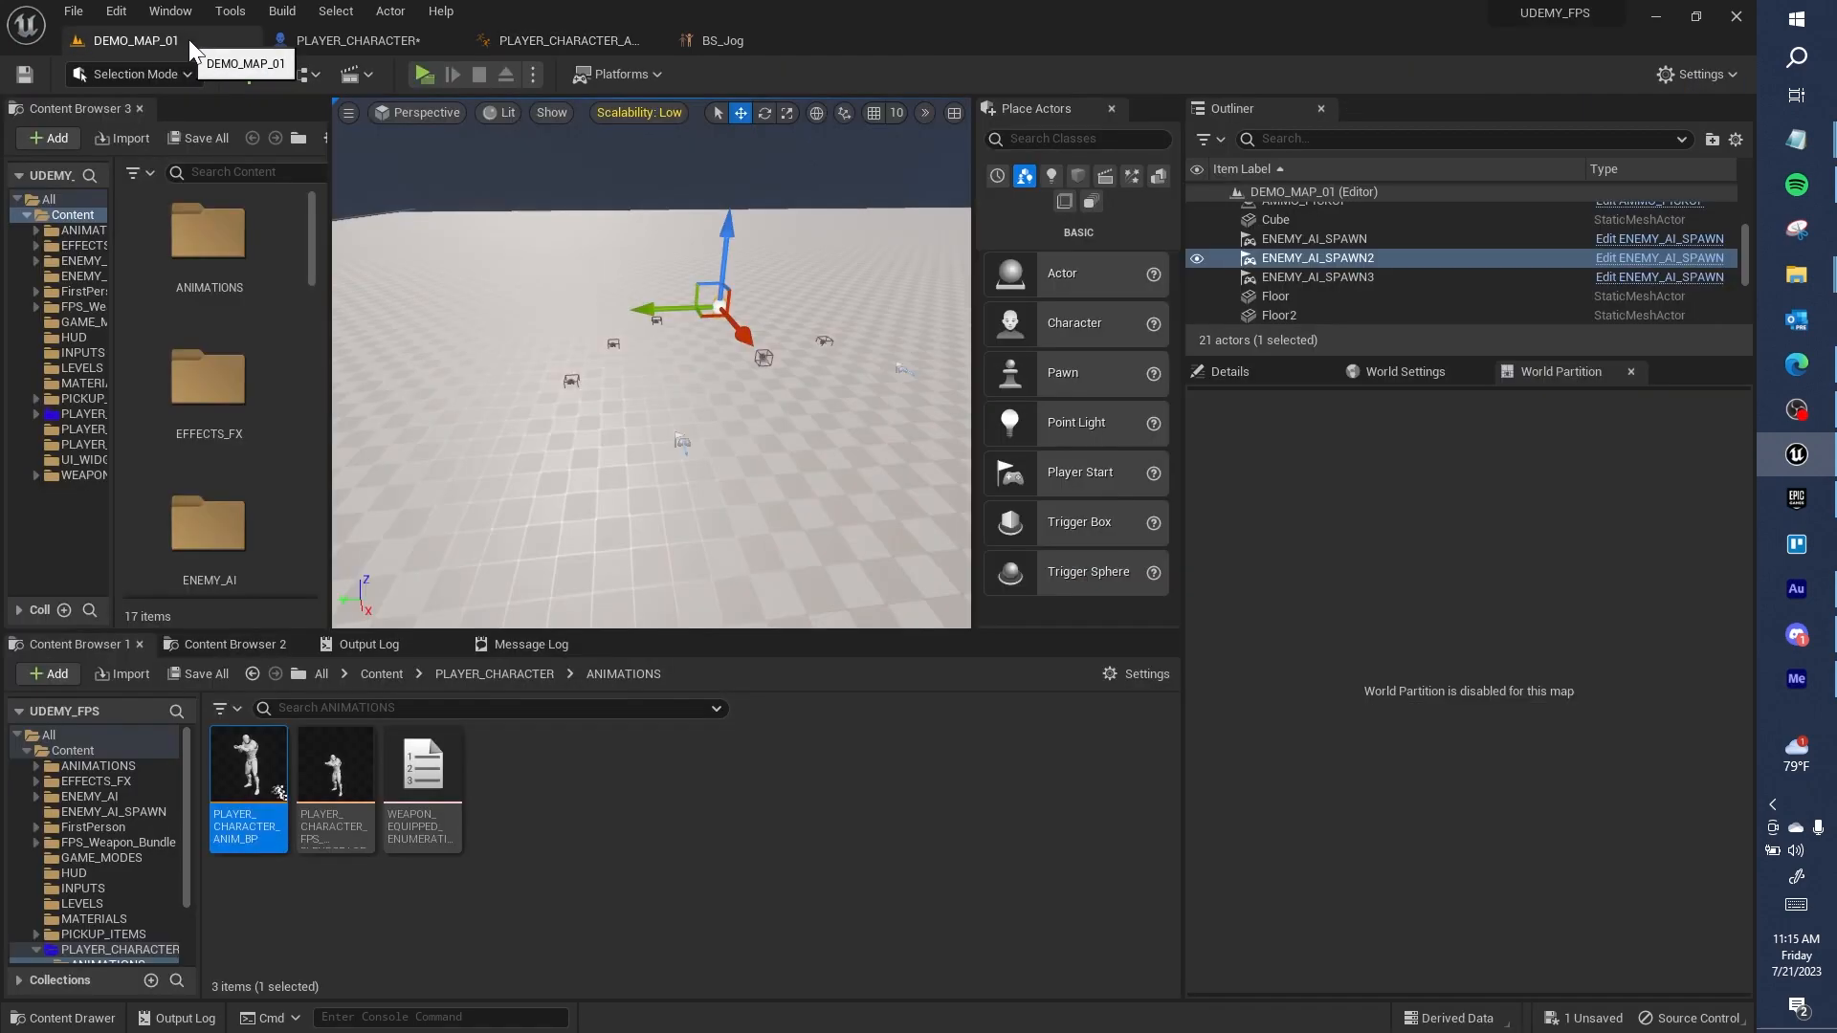
left_click(424, 73)
key("w")
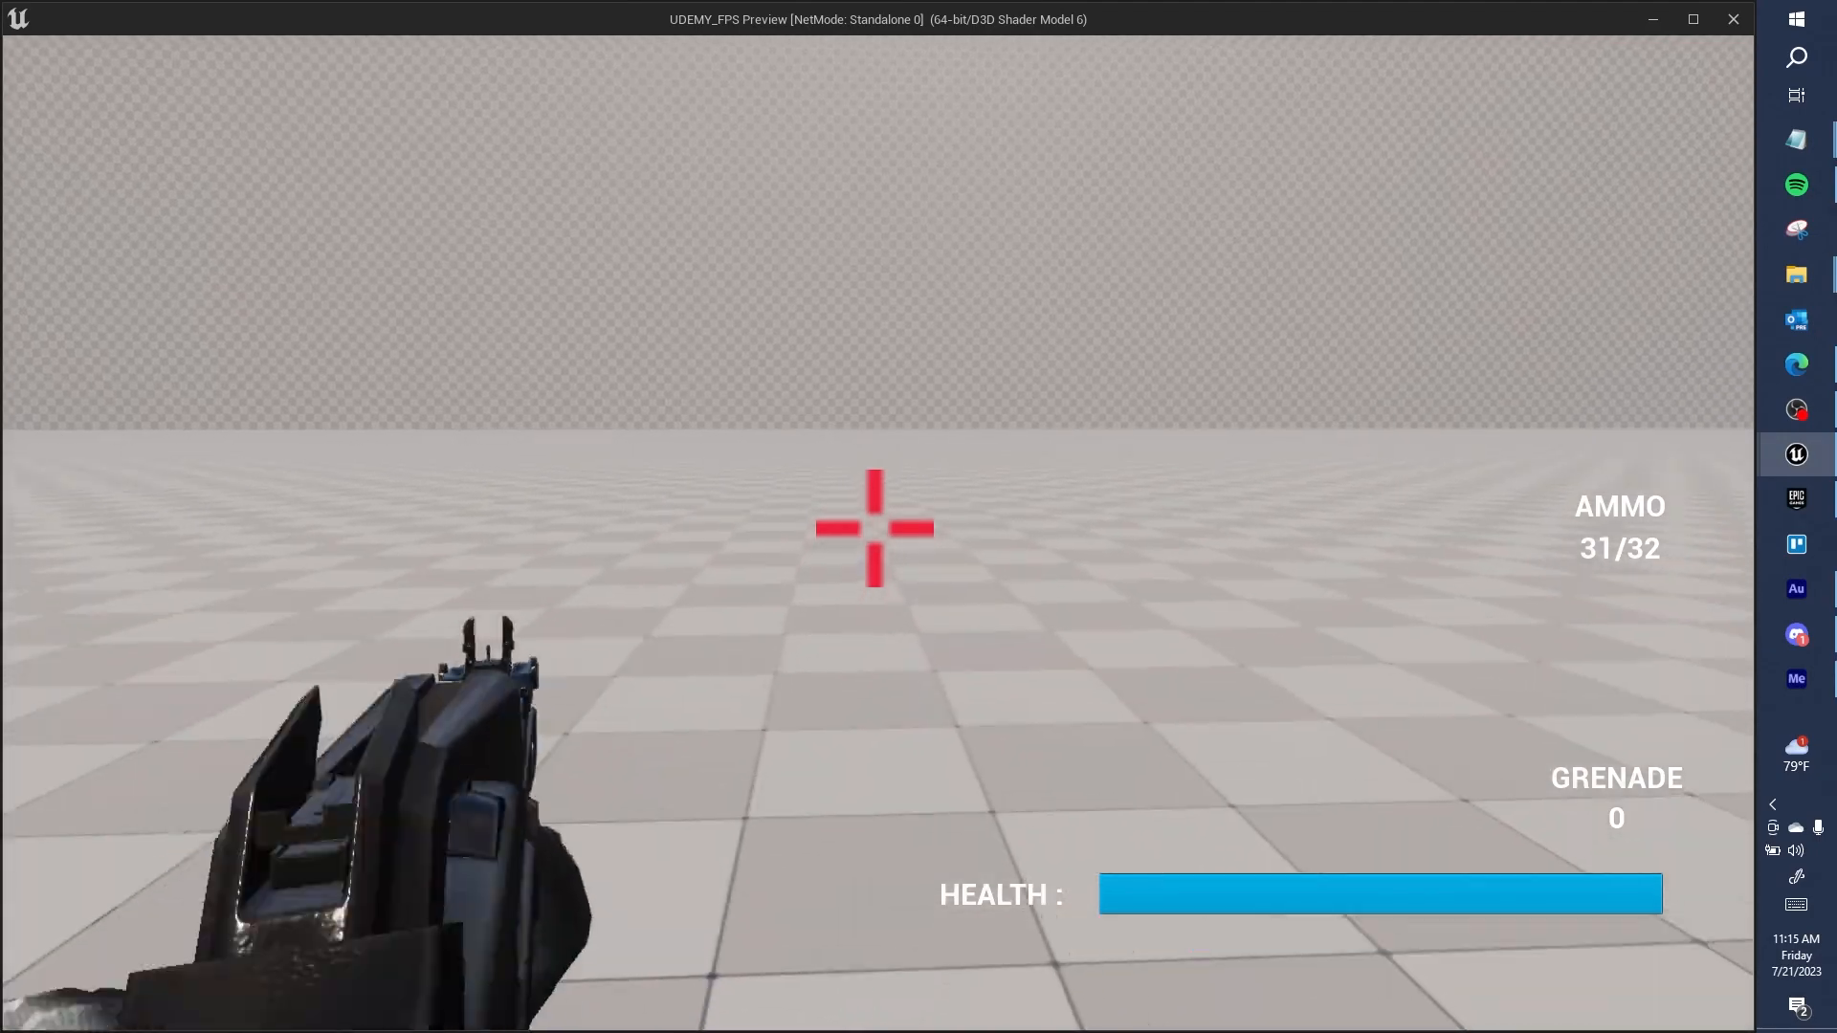
key("v")
key("v")
key("v")
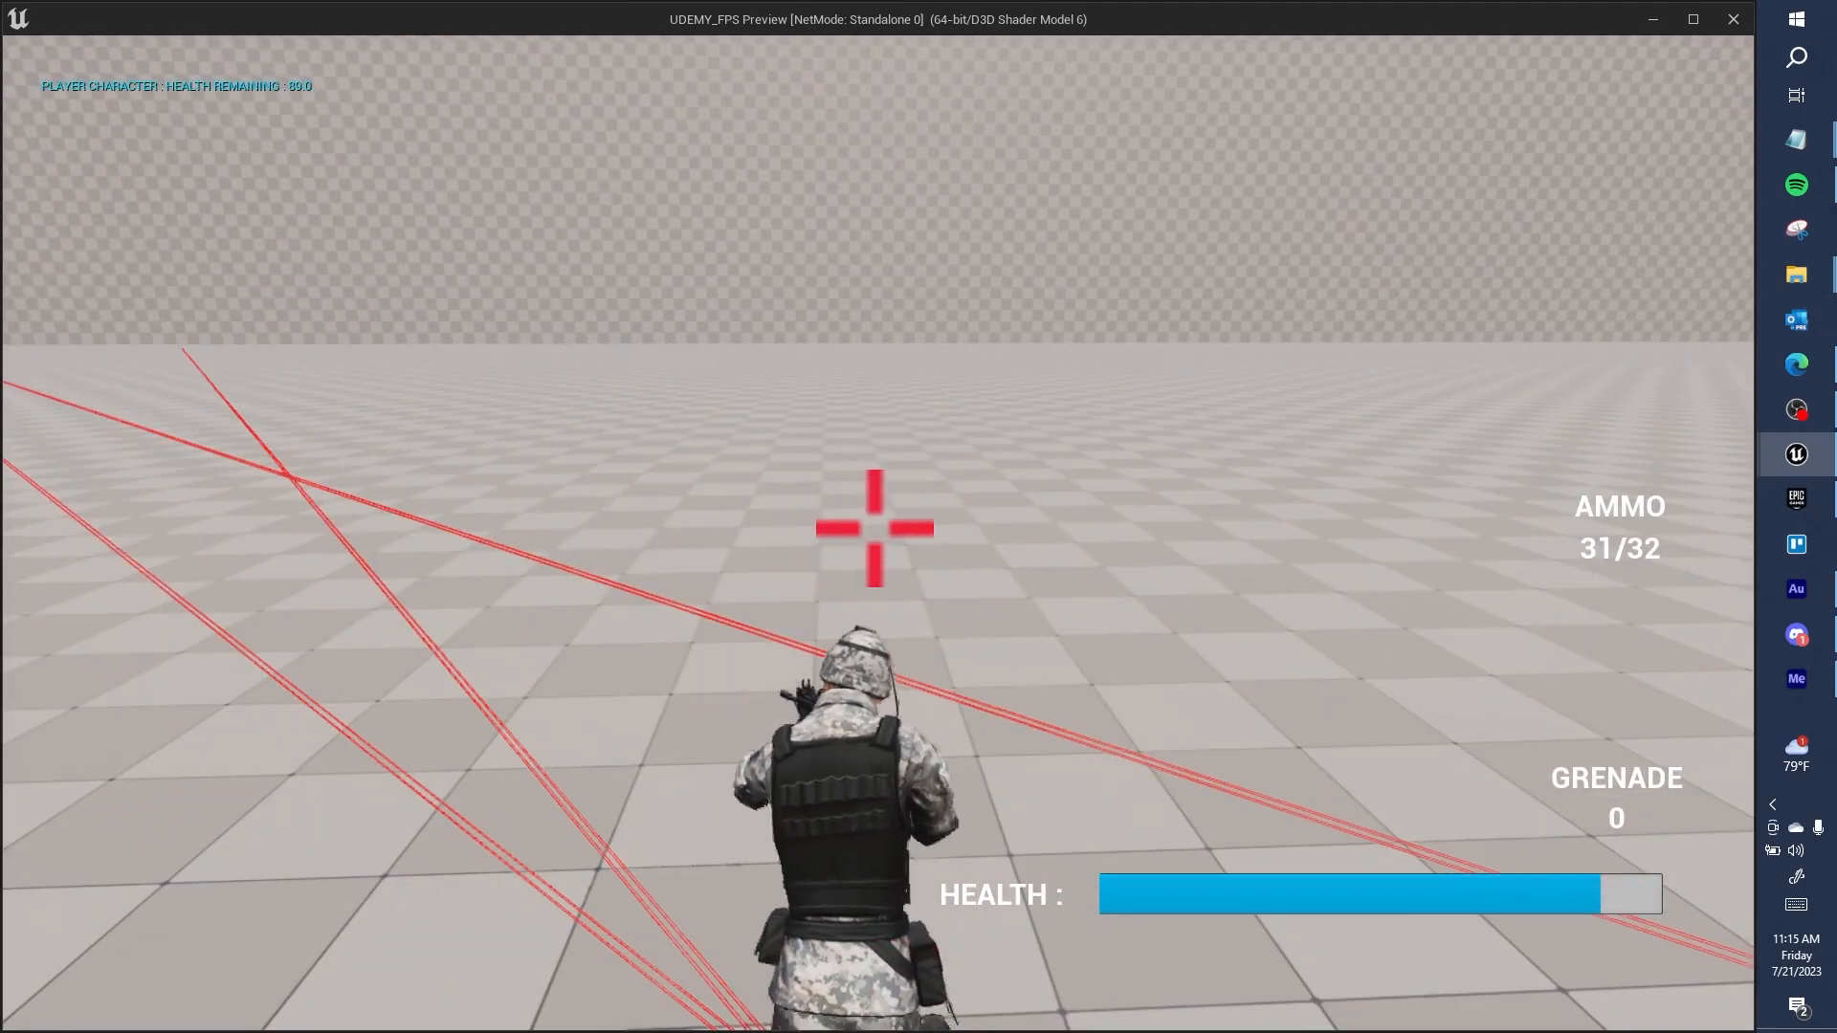
key("d")
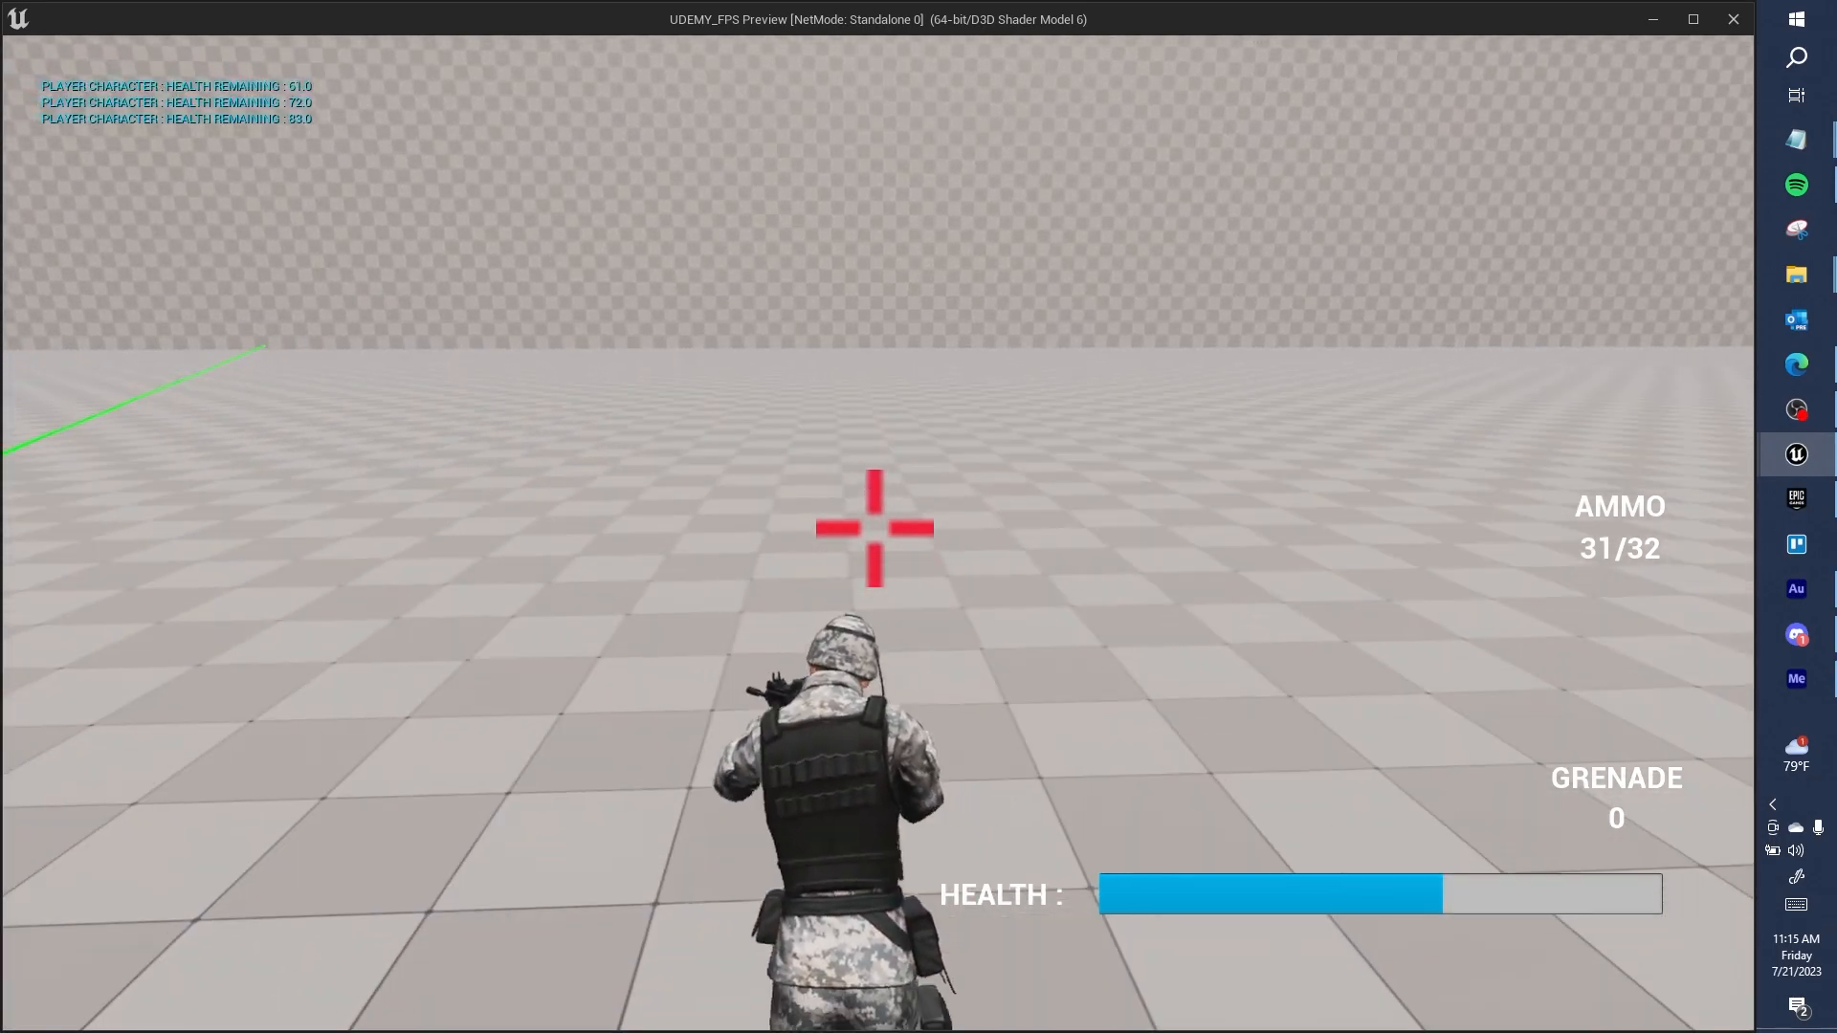
key("d")
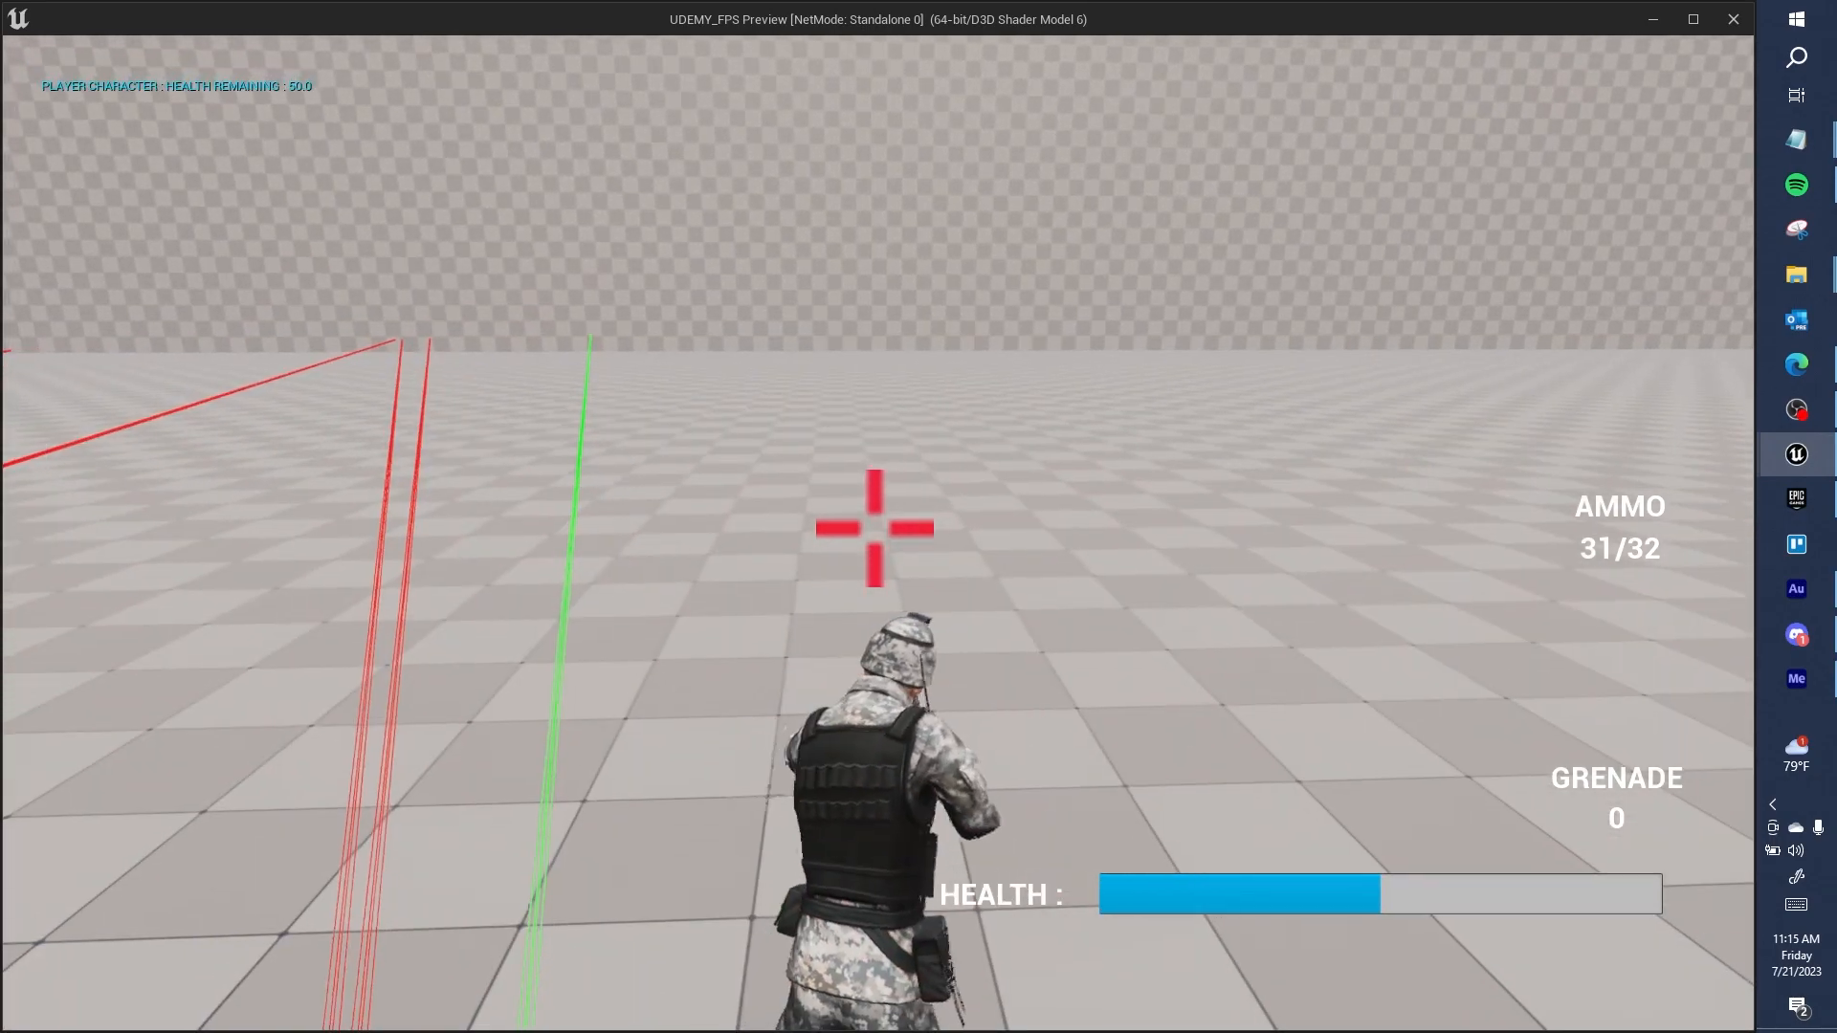
key("v")
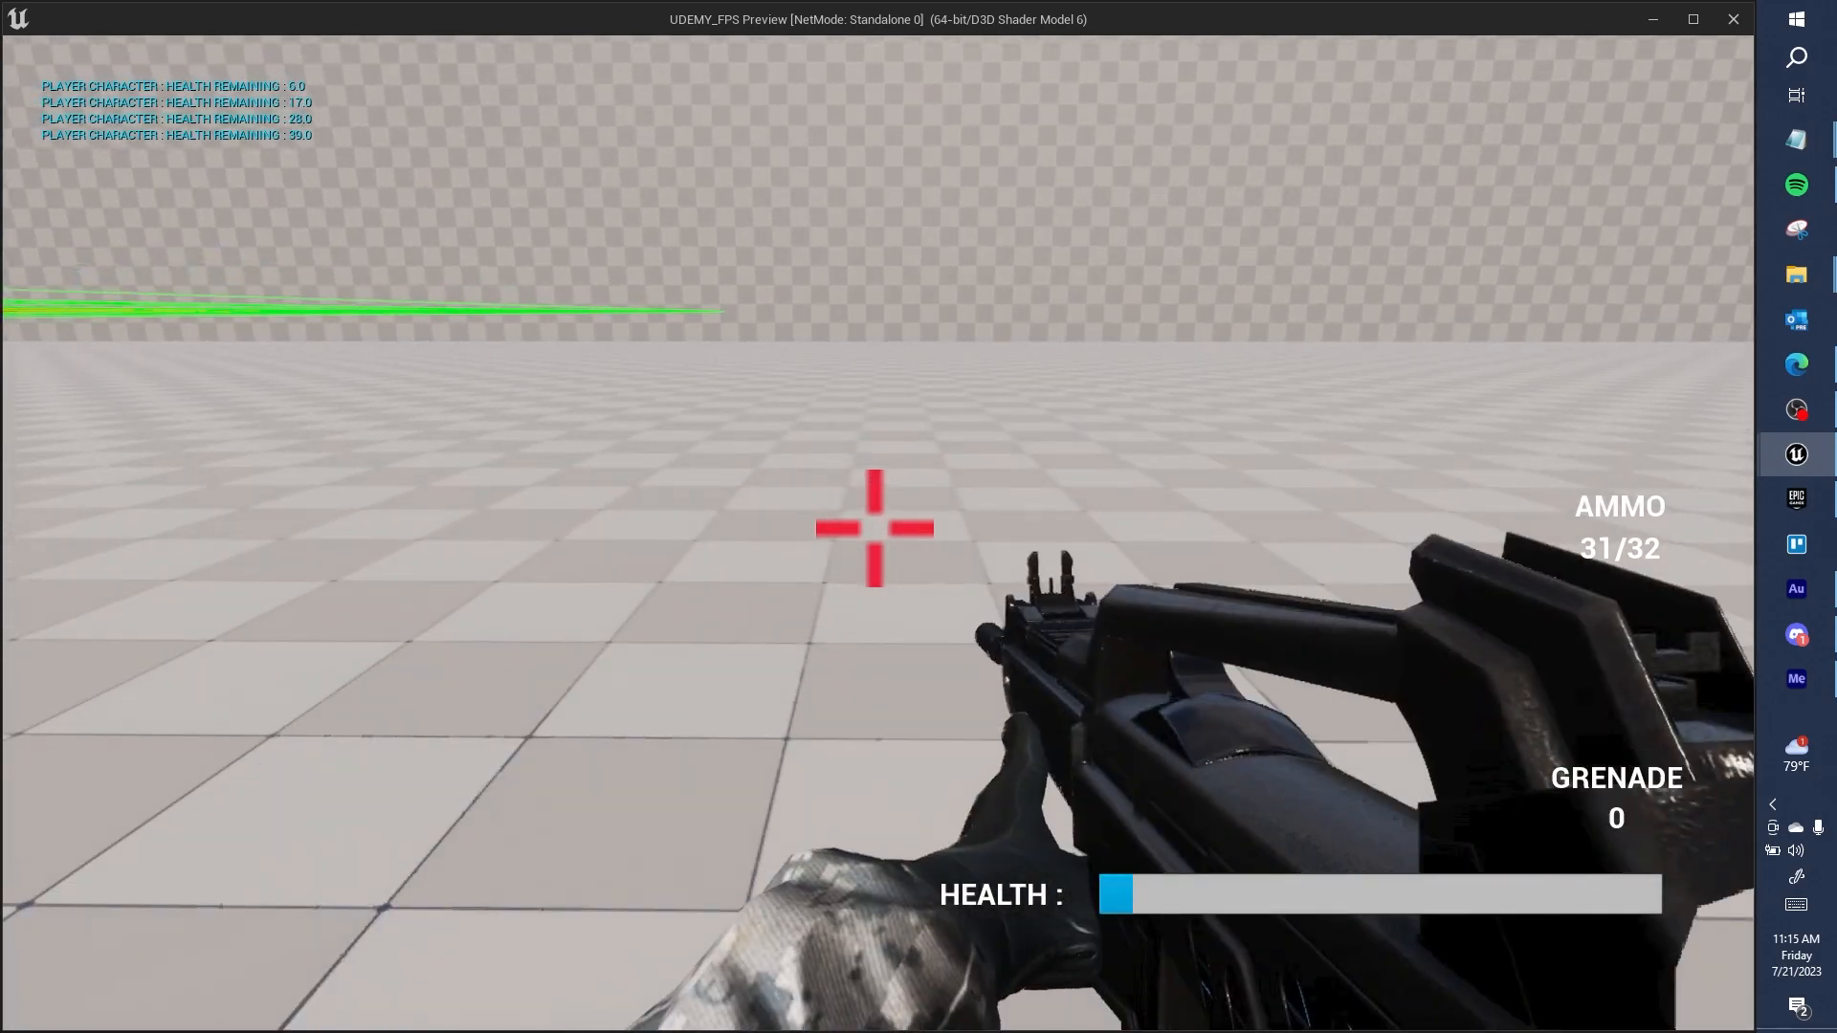
Step: Test firing the weapon in first-person view, restarting from the death menu, and end the play session
left_click(875, 529)
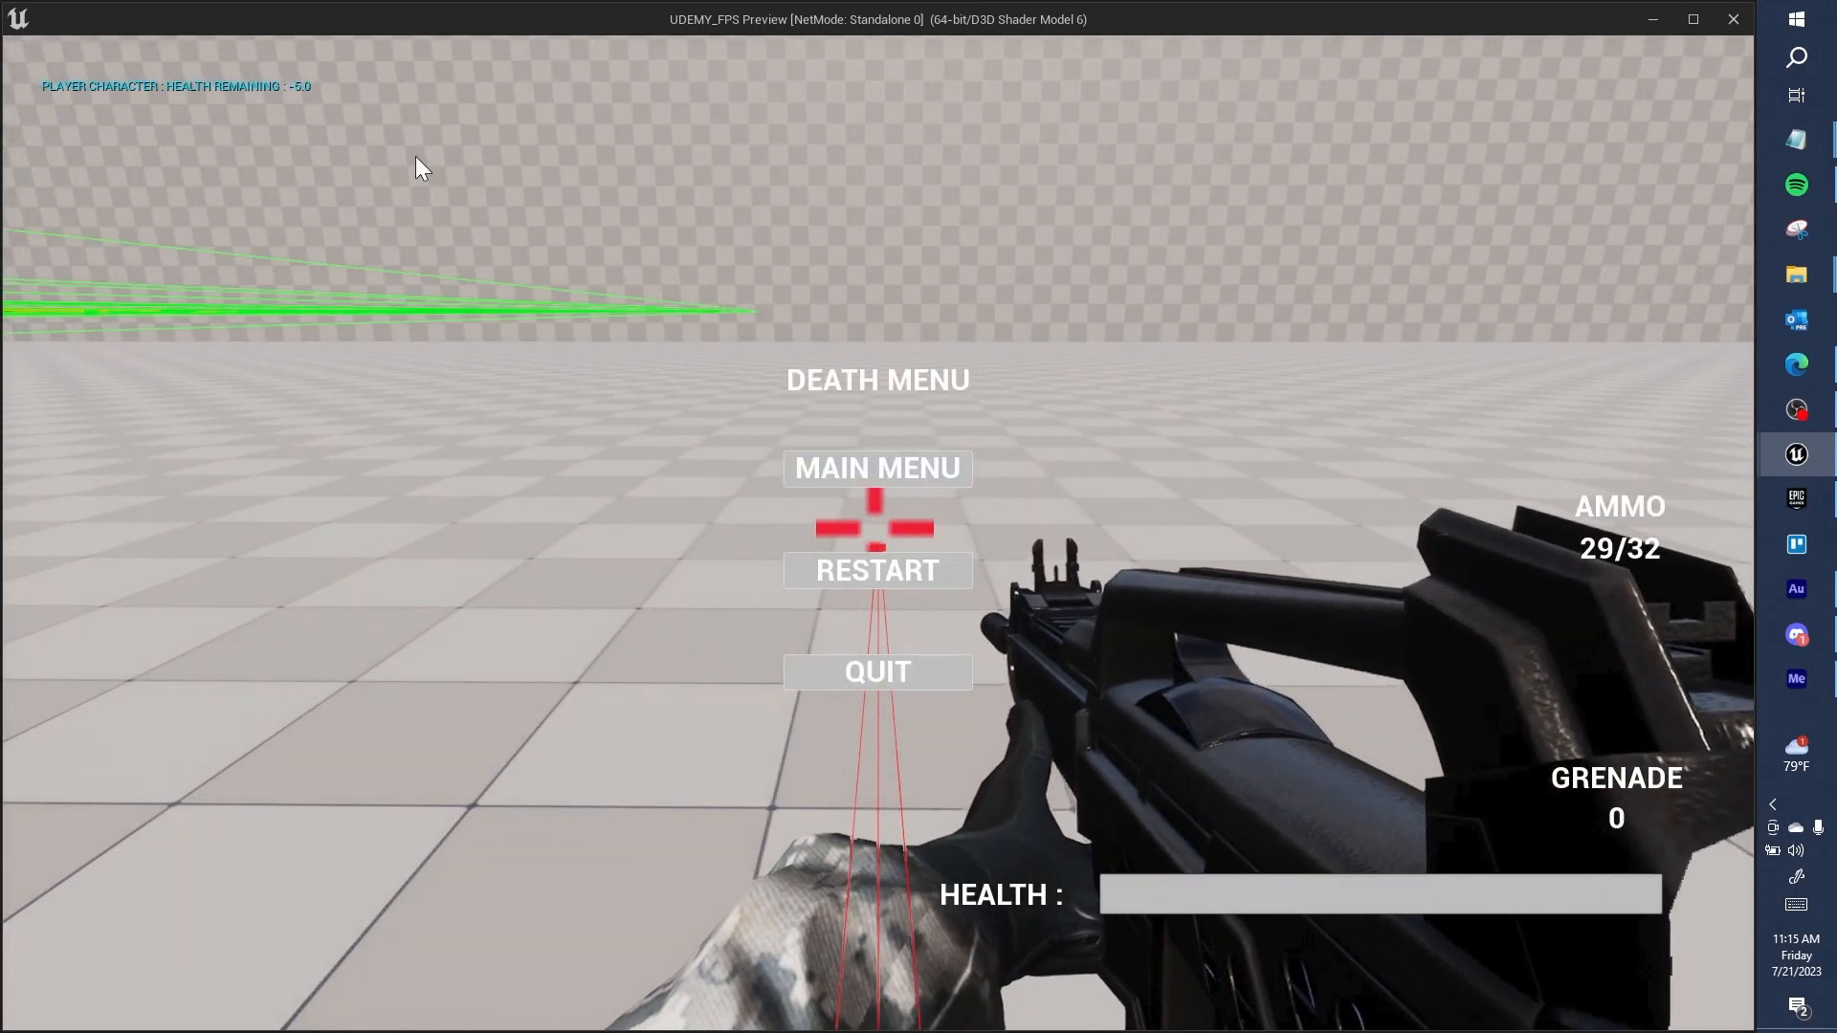
left_click(863, 568)
left_click(875, 529)
left_click(875, 528)
left_click(875, 528)
left_click(874, 528)
left_click(874, 528)
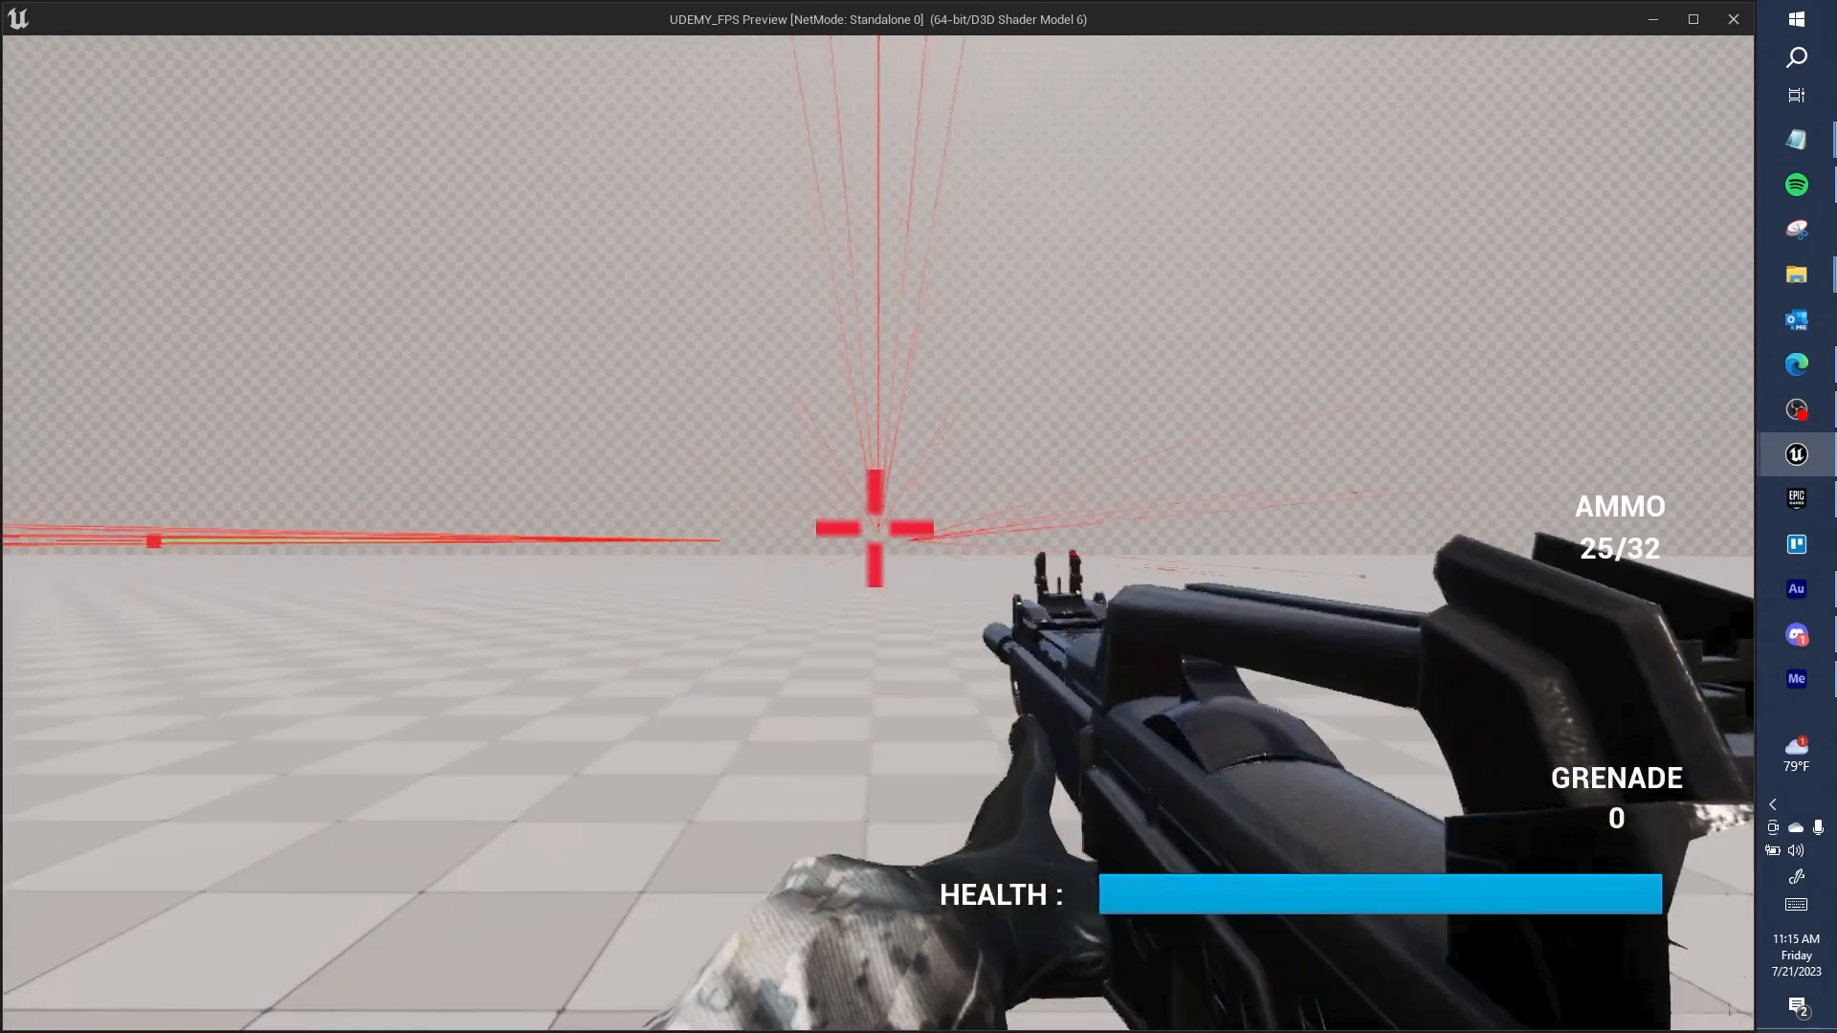
key("Escape")
Step: Set Play Rate Basis and Play Rate to 0 on the uppermost Idle_Rifle_Ironsights sequence player in the WALK state
left_click(561, 44)
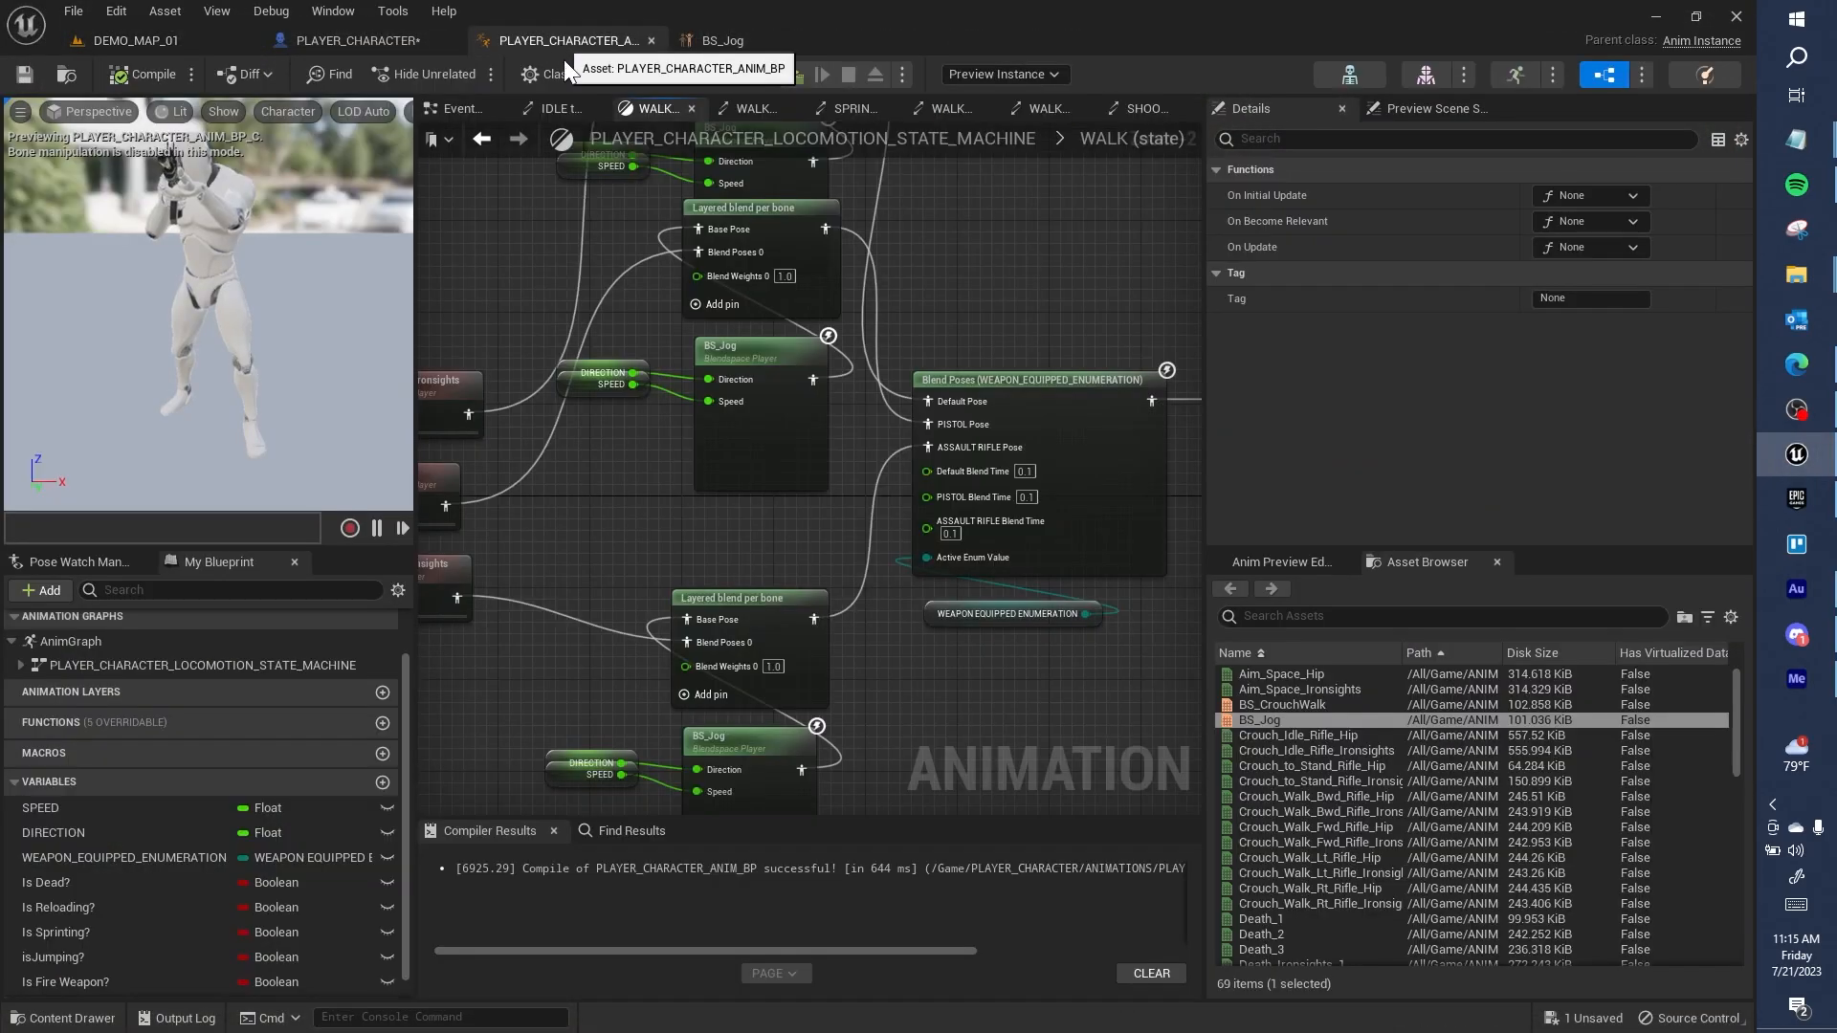
right_click_drag(686, 500, 726, 548)
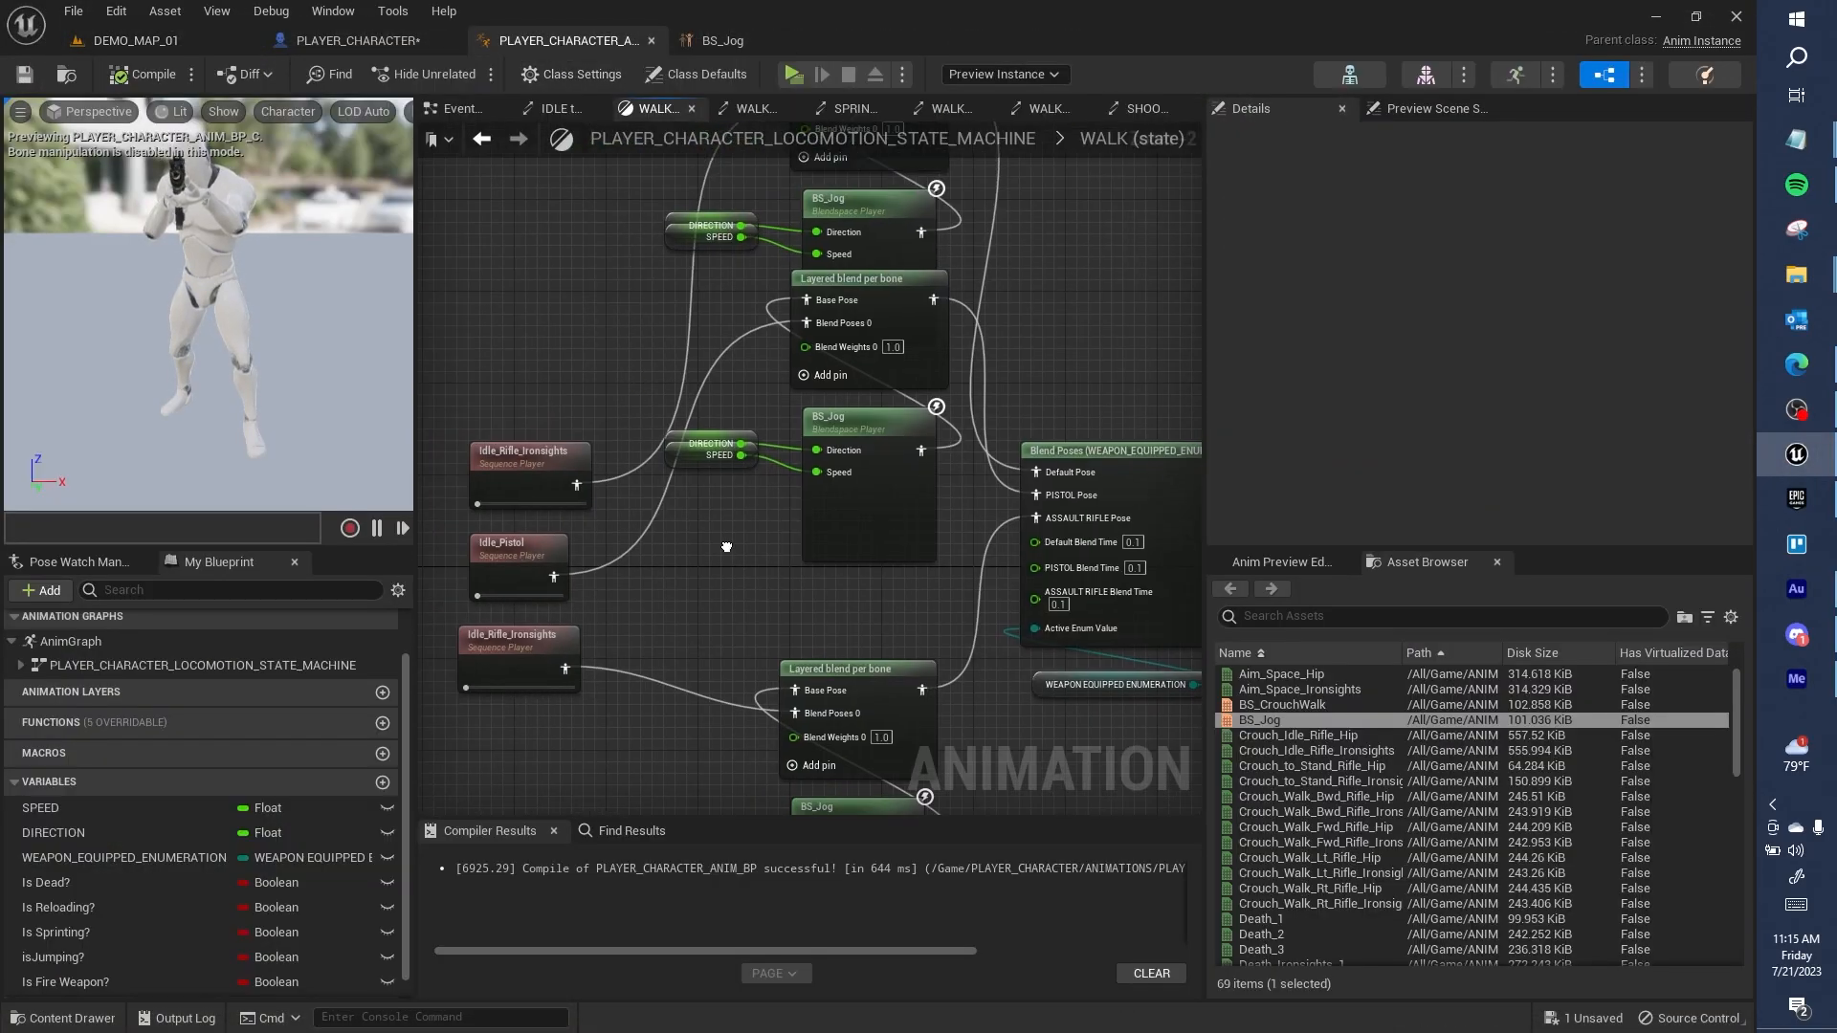
left_click(587, 491)
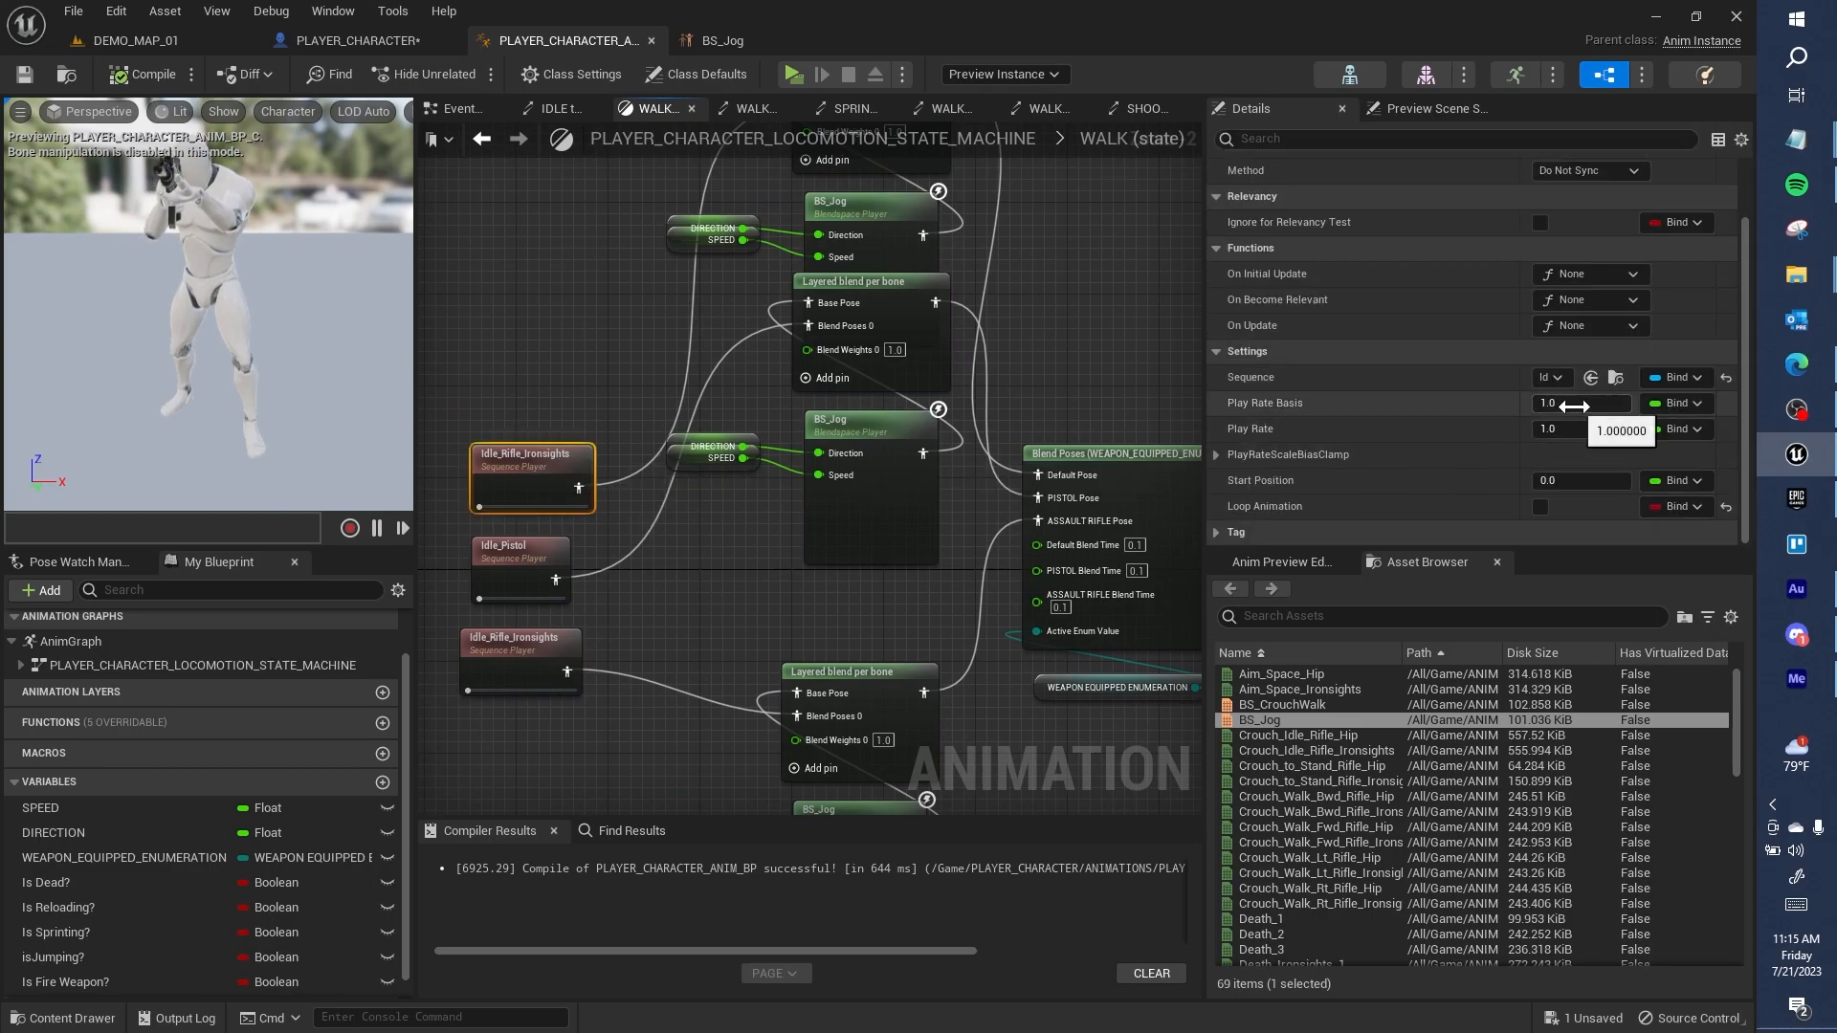
type("0")
left_click(1579, 429)
type("0")
Step: Set Play Rate Basis and Play Rate to 0 on the Idle_Pistol and lower Idle_Rifle_Ironsights players, and compile the blueprint
left_click(514, 546)
left_click(1581, 402)
type("0")
left_click(1585, 429)
type("0")
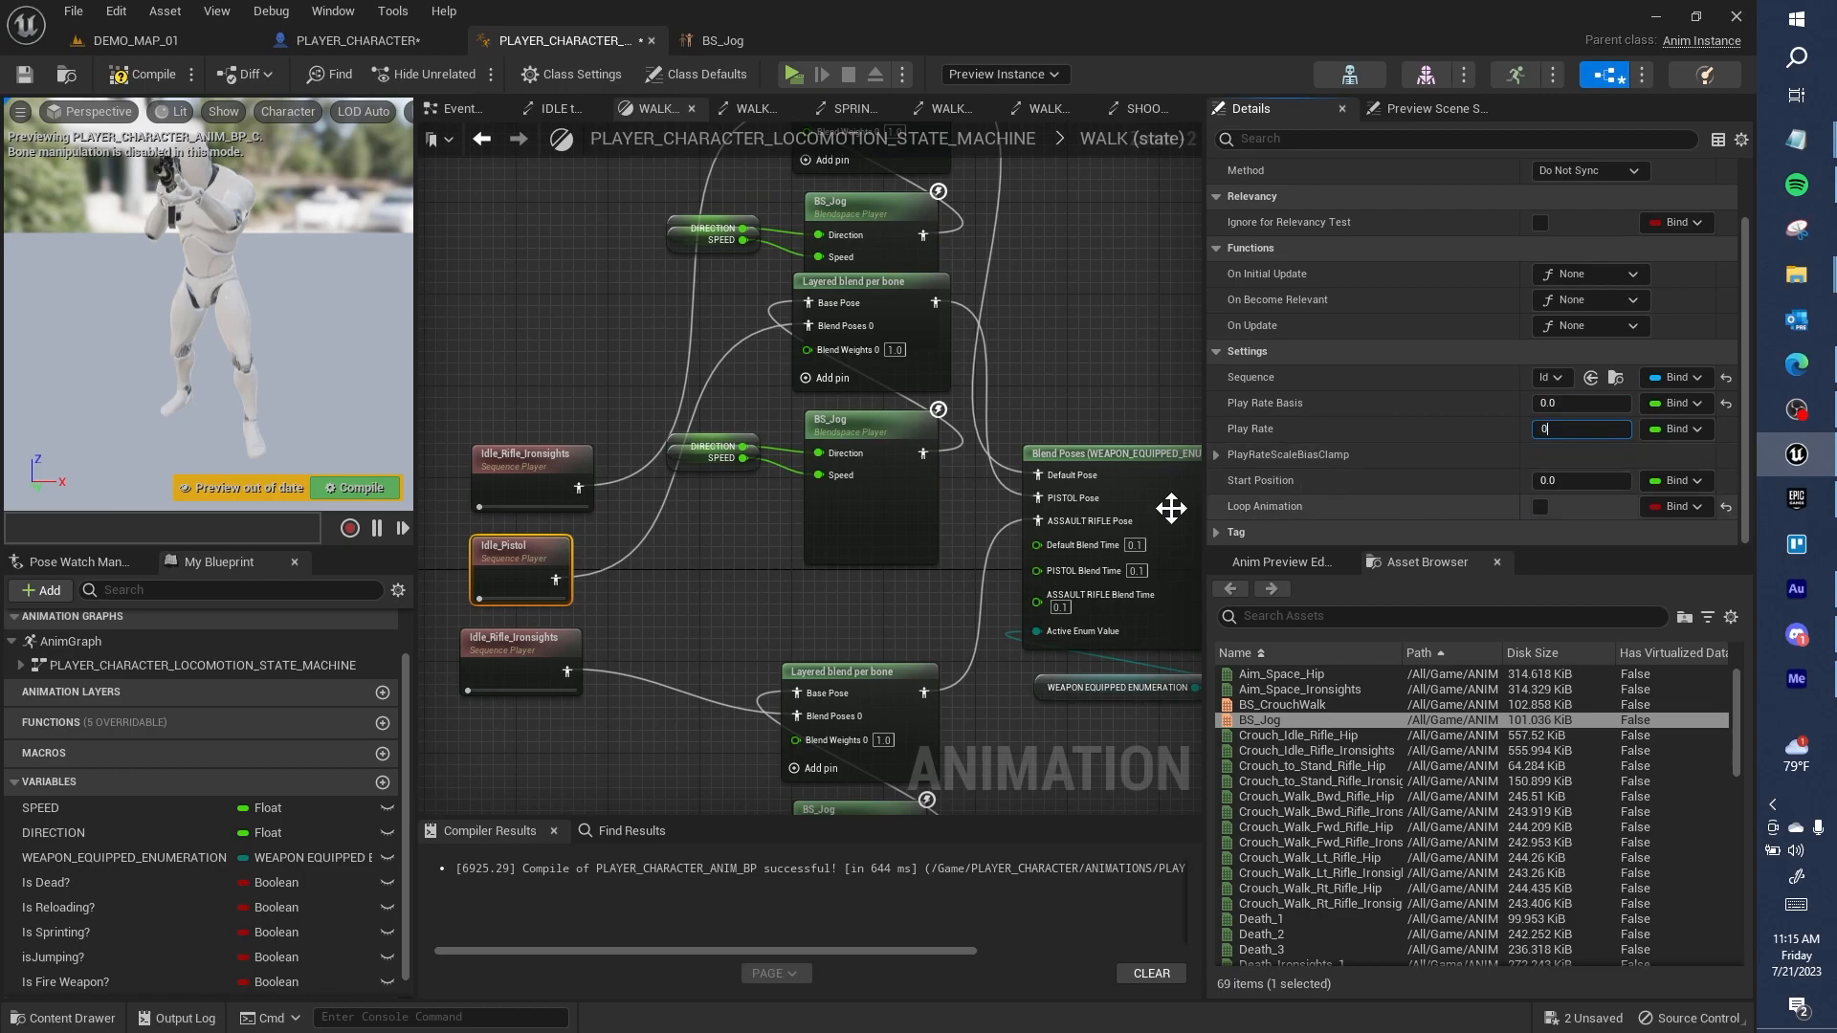
left_click_drag(569, 639, 590, 637)
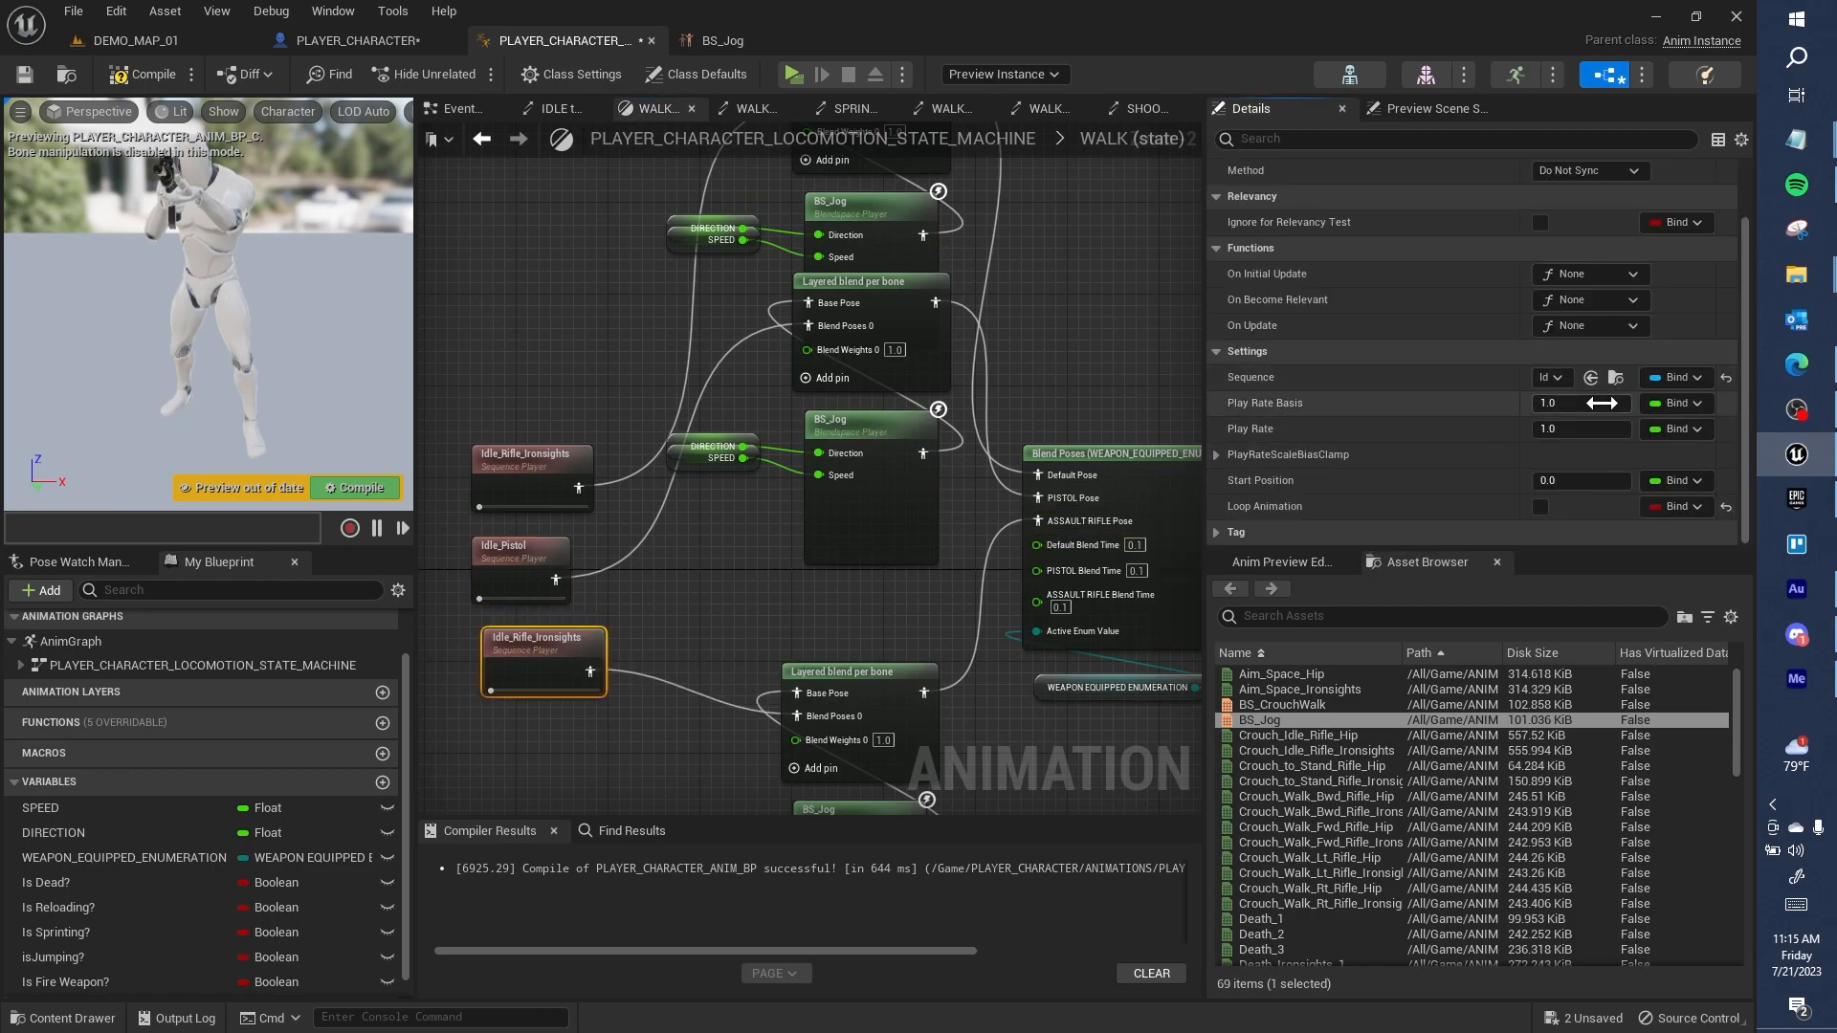
left_click(168, 74)
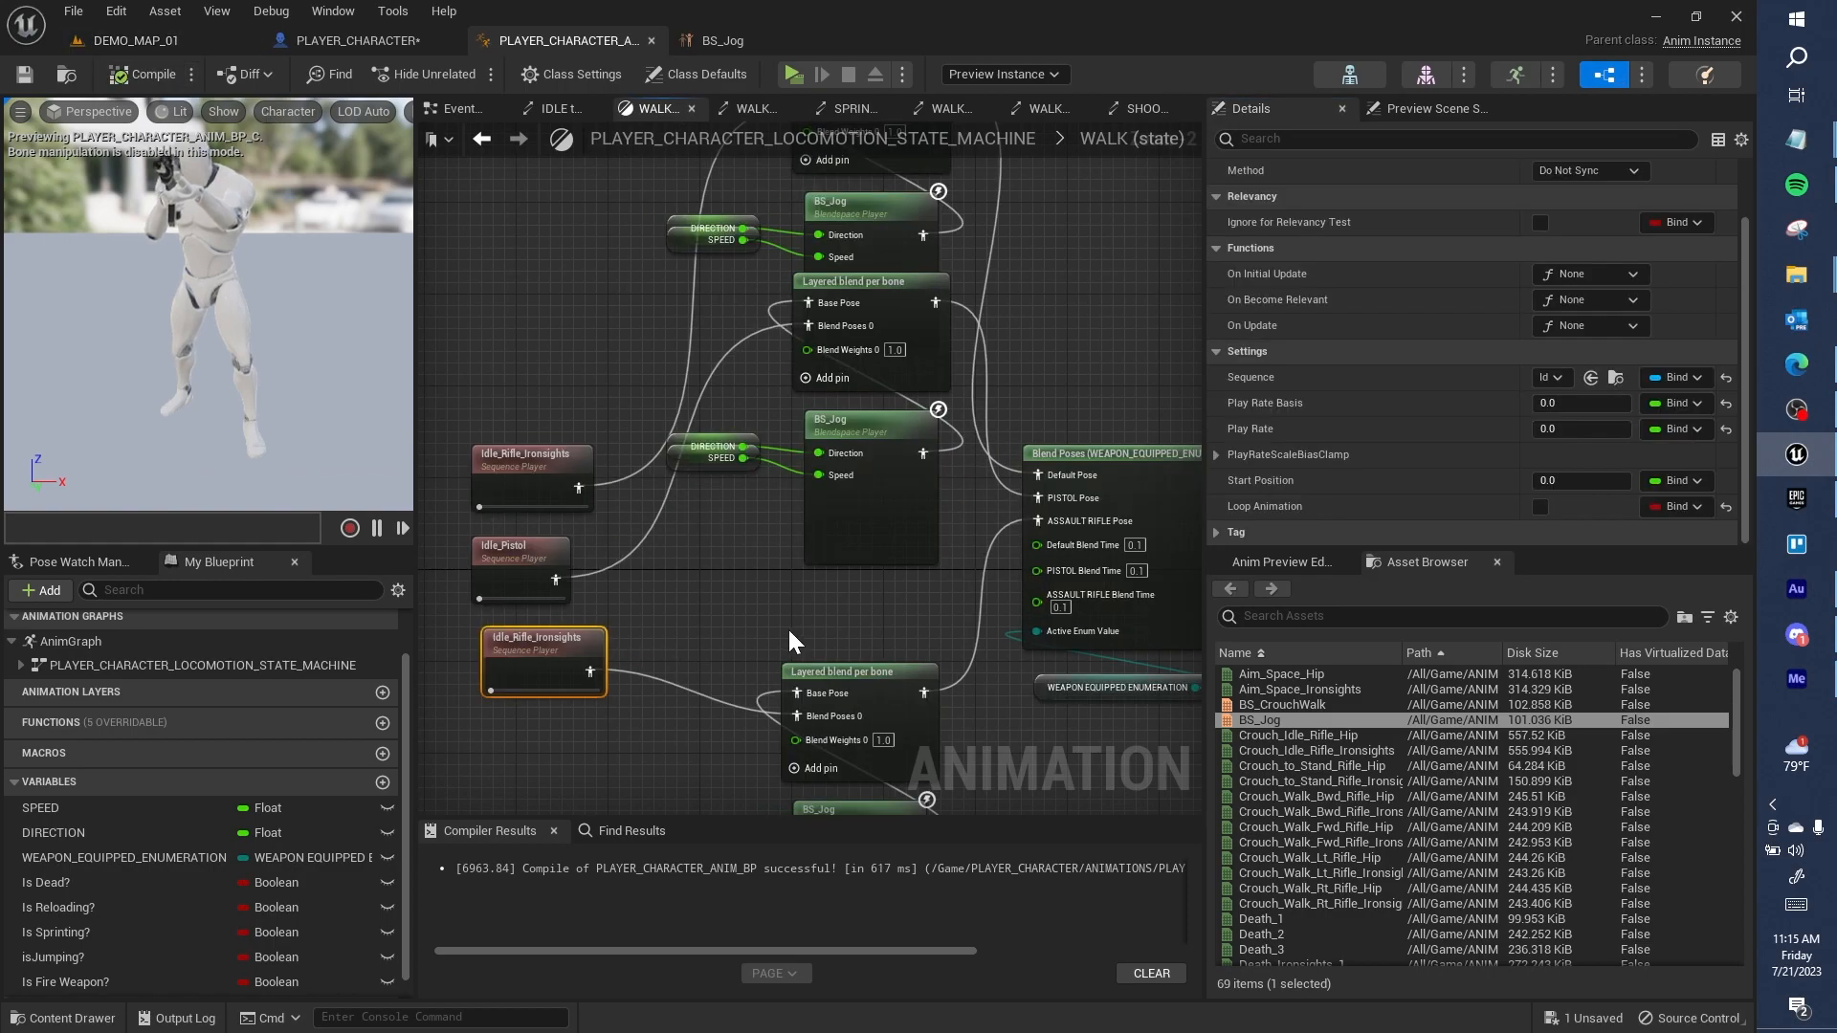
Step: Open the BS_Jog blend space from the lowest blendspace player and examine its preview and axis settings
left_click(857, 672)
right_click_drag(857, 672, 854, 498)
left_click(892, 645)
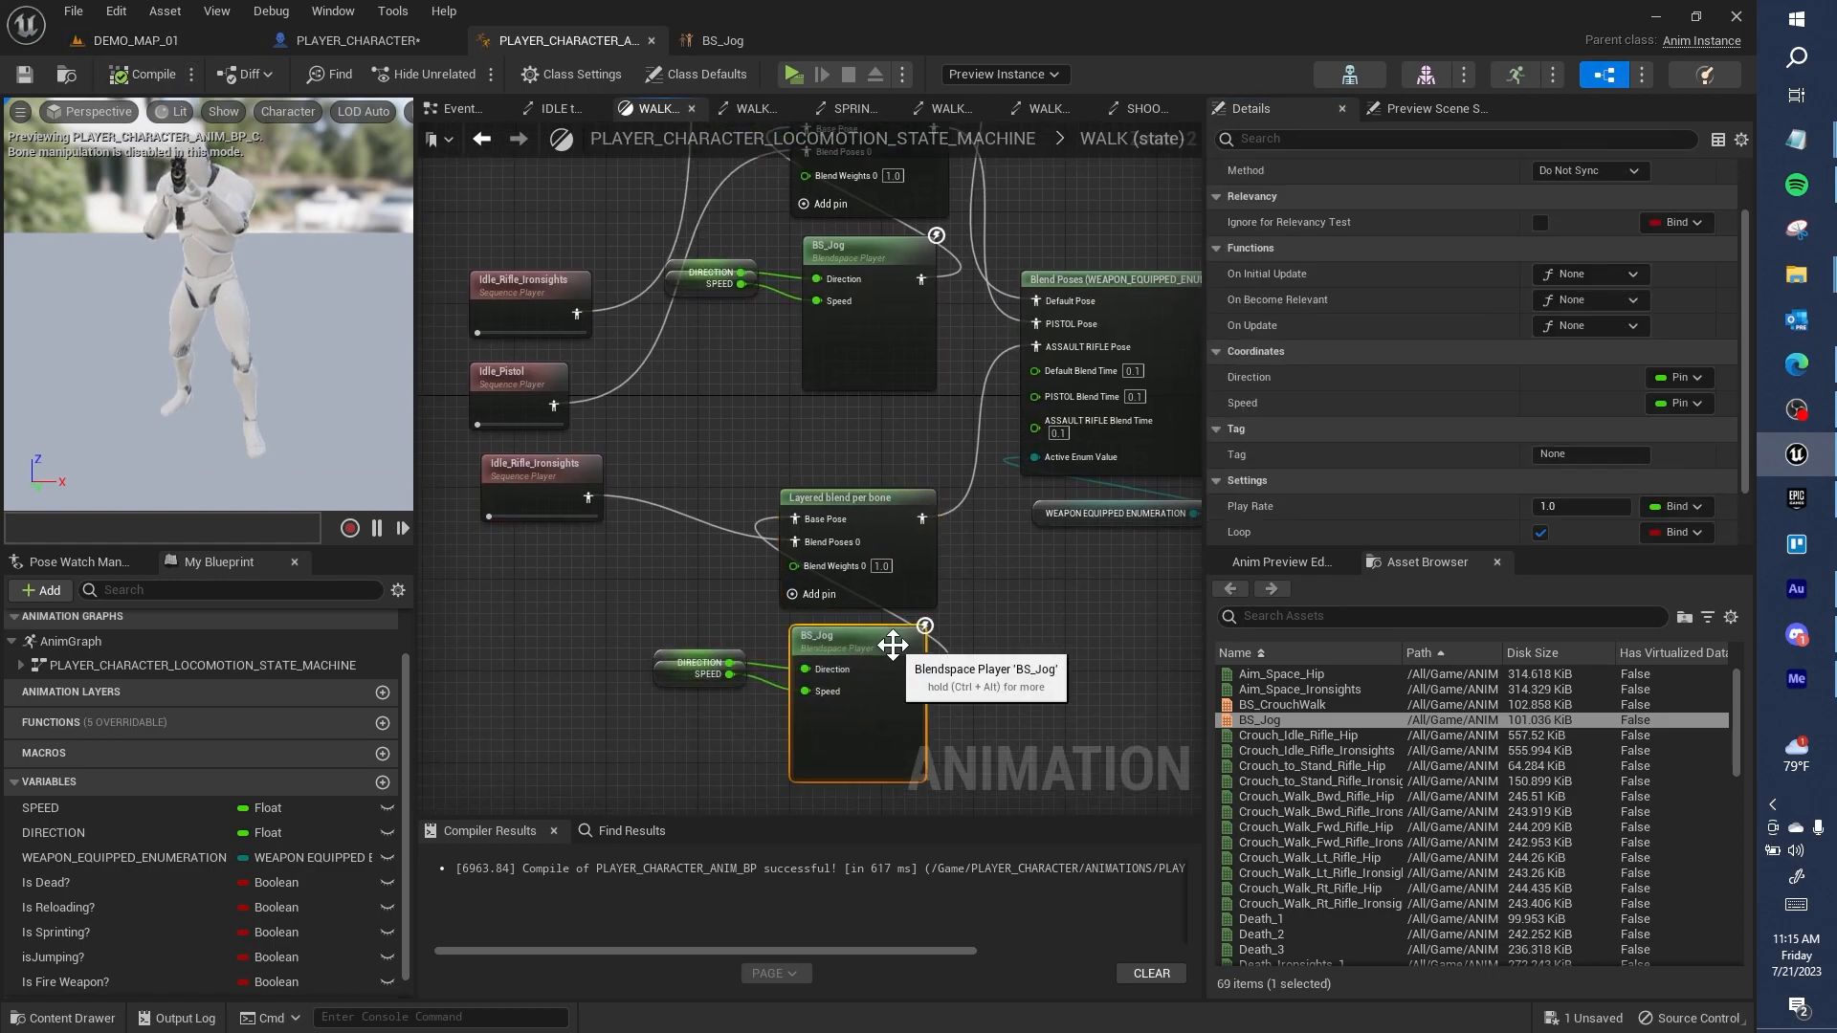
double_click(893, 644)
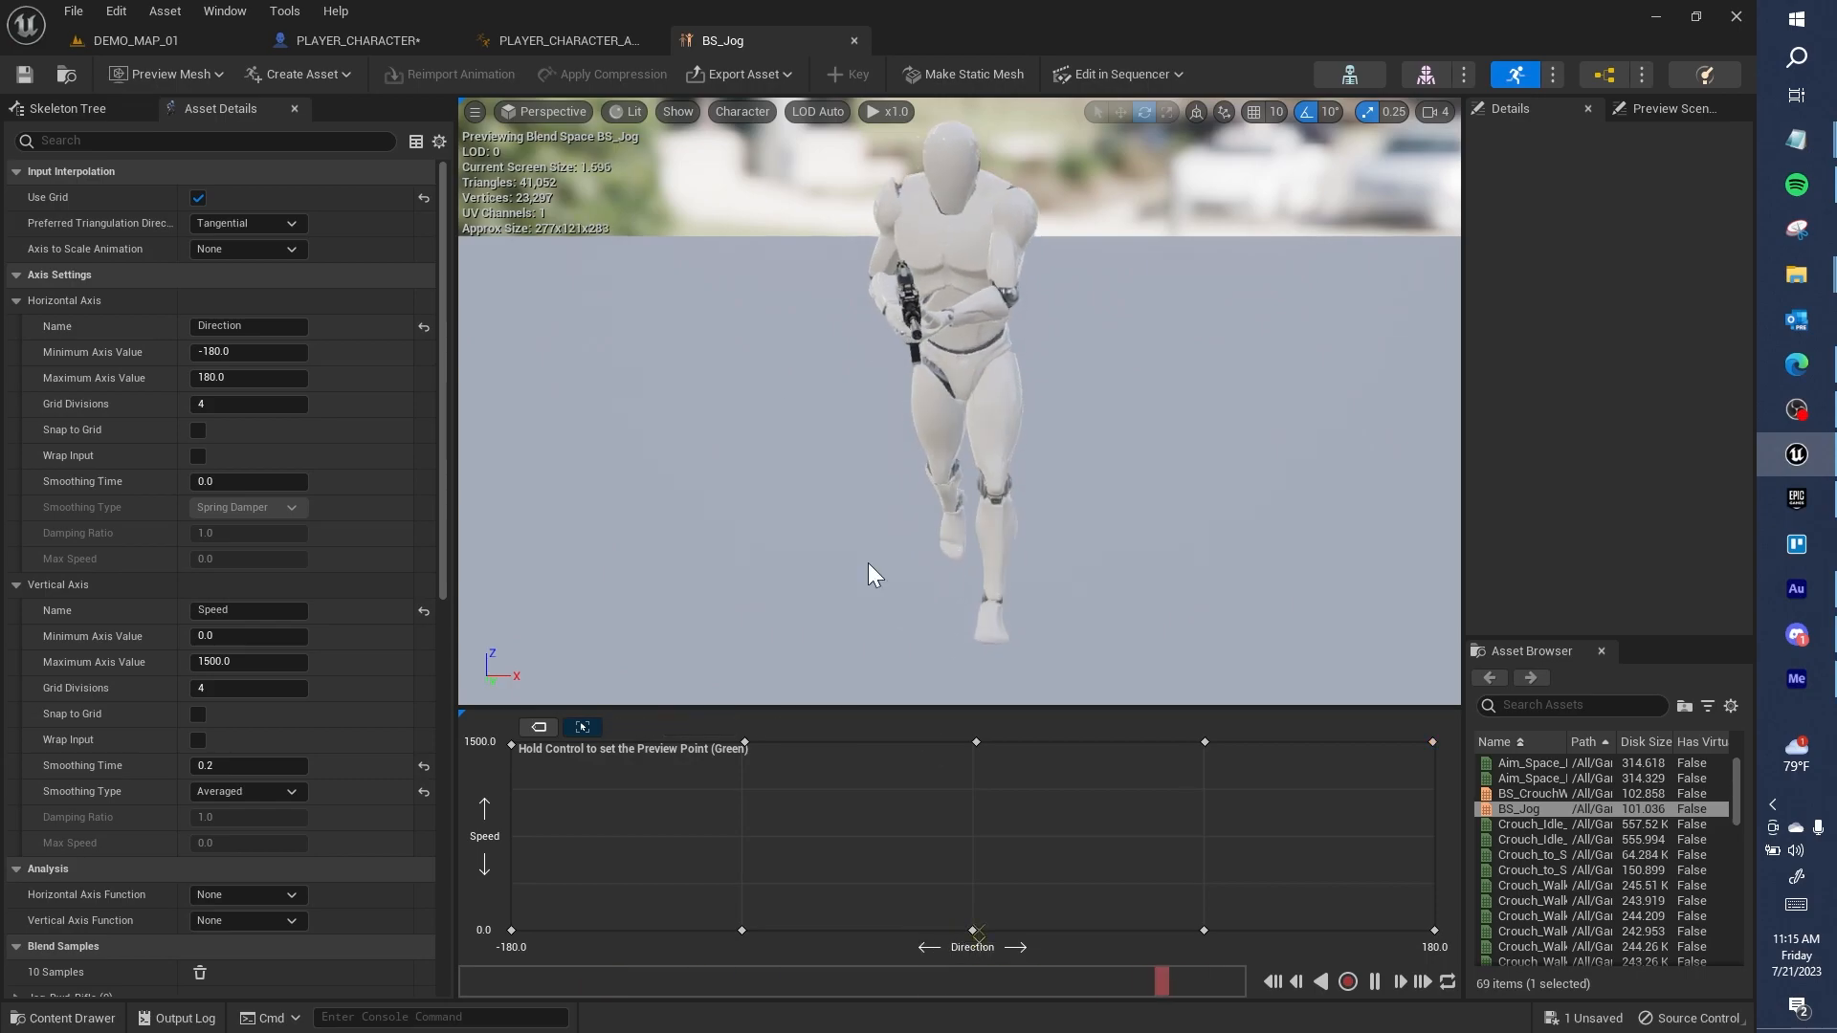
Step: Playtest DEMO_MAP_01 again, checking the third-person walk poses while moving and restarting from the death menu
left_click(134, 41)
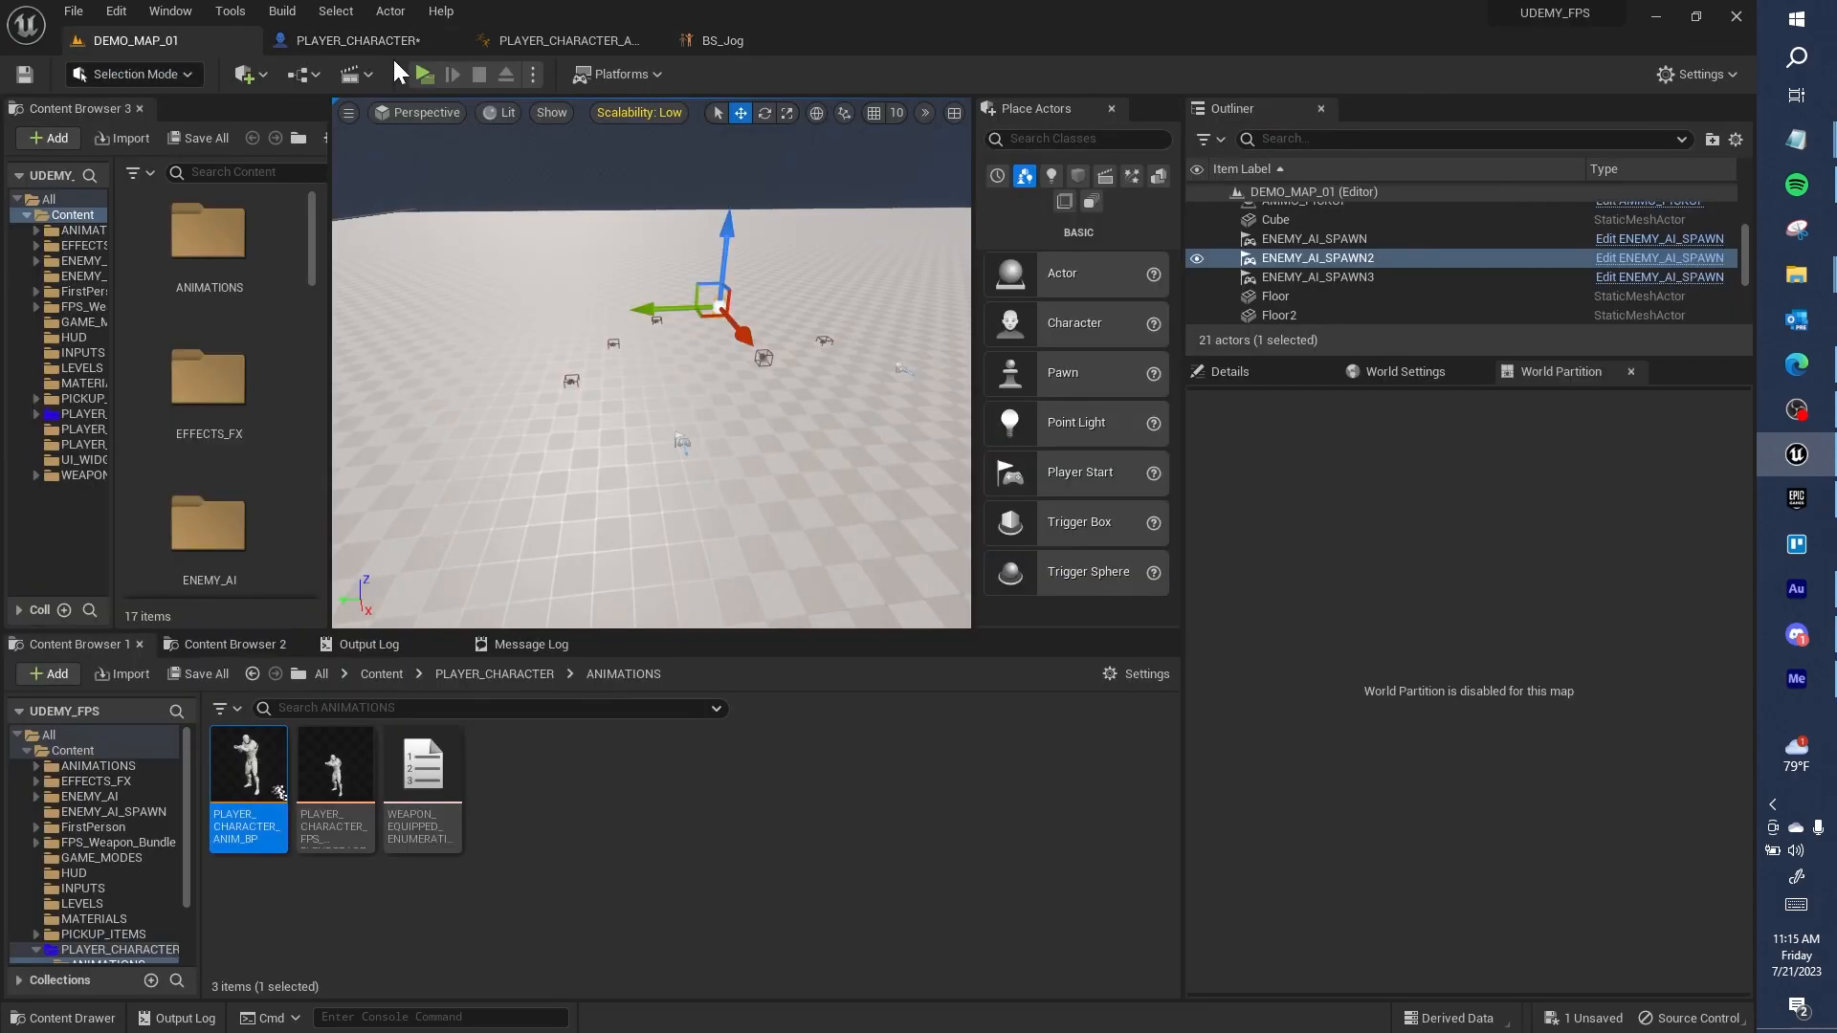
left_click(422, 75)
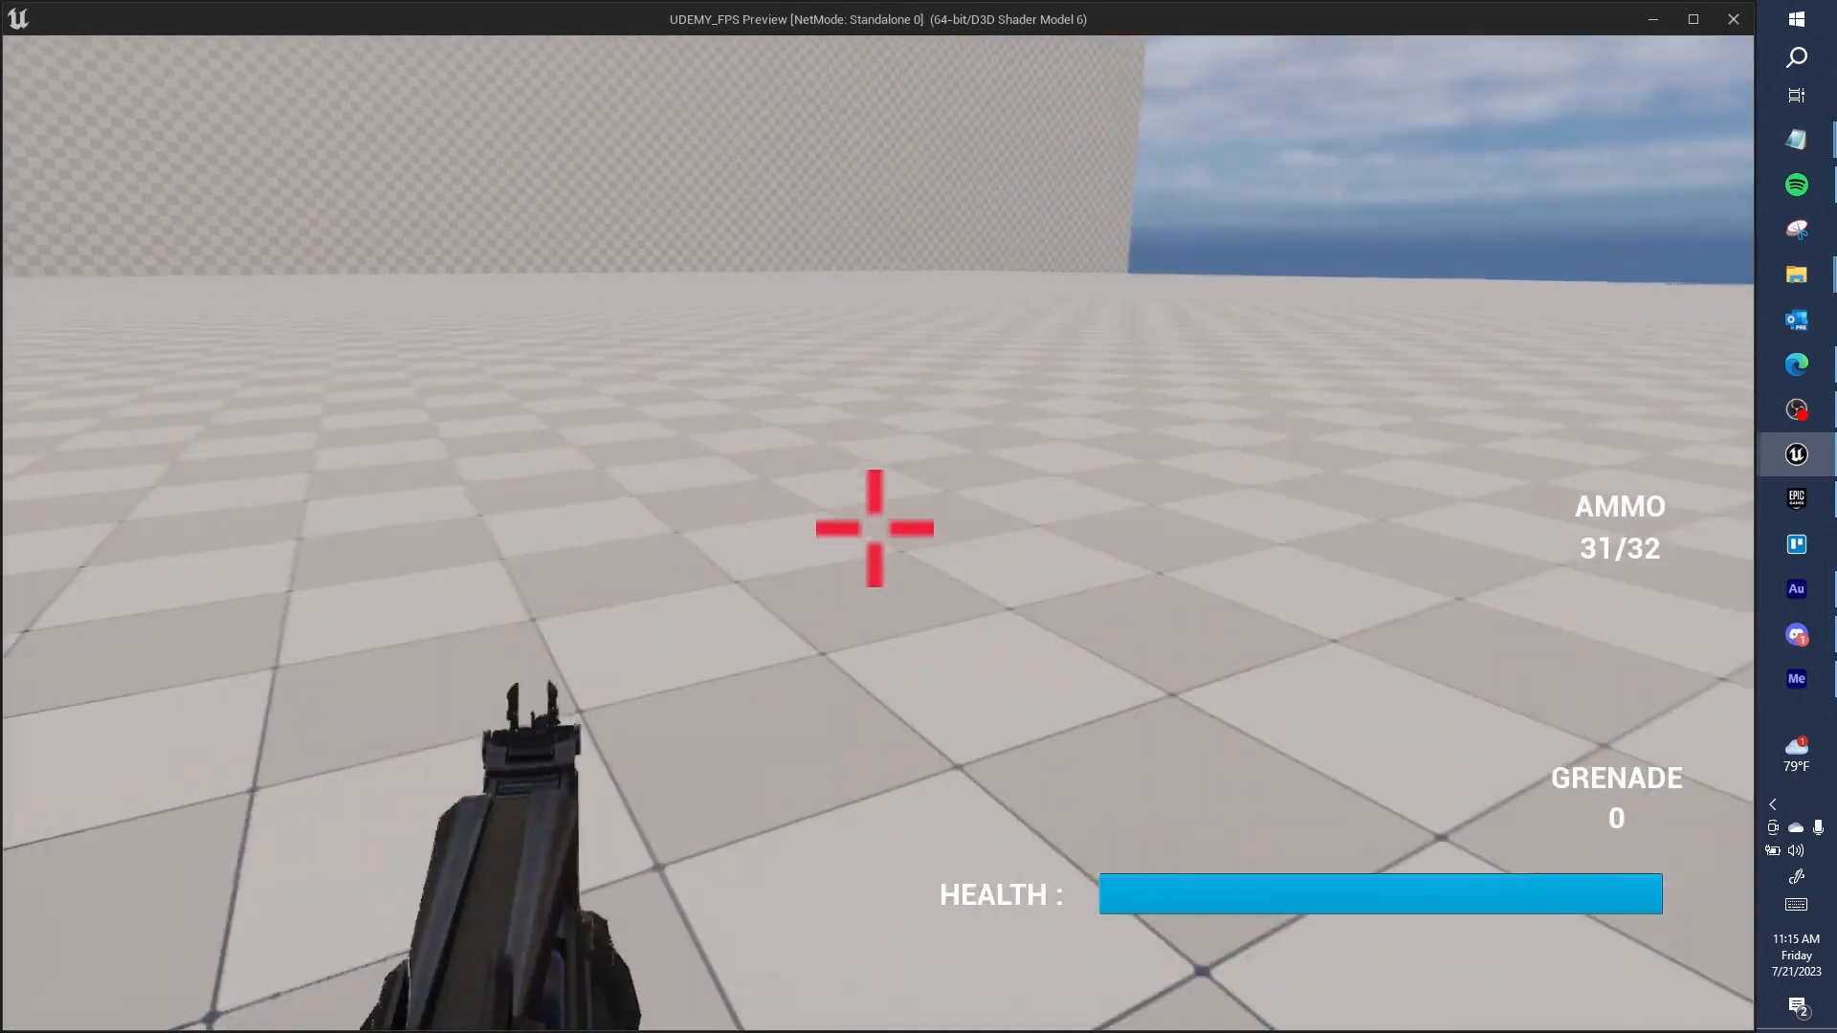
key("w")
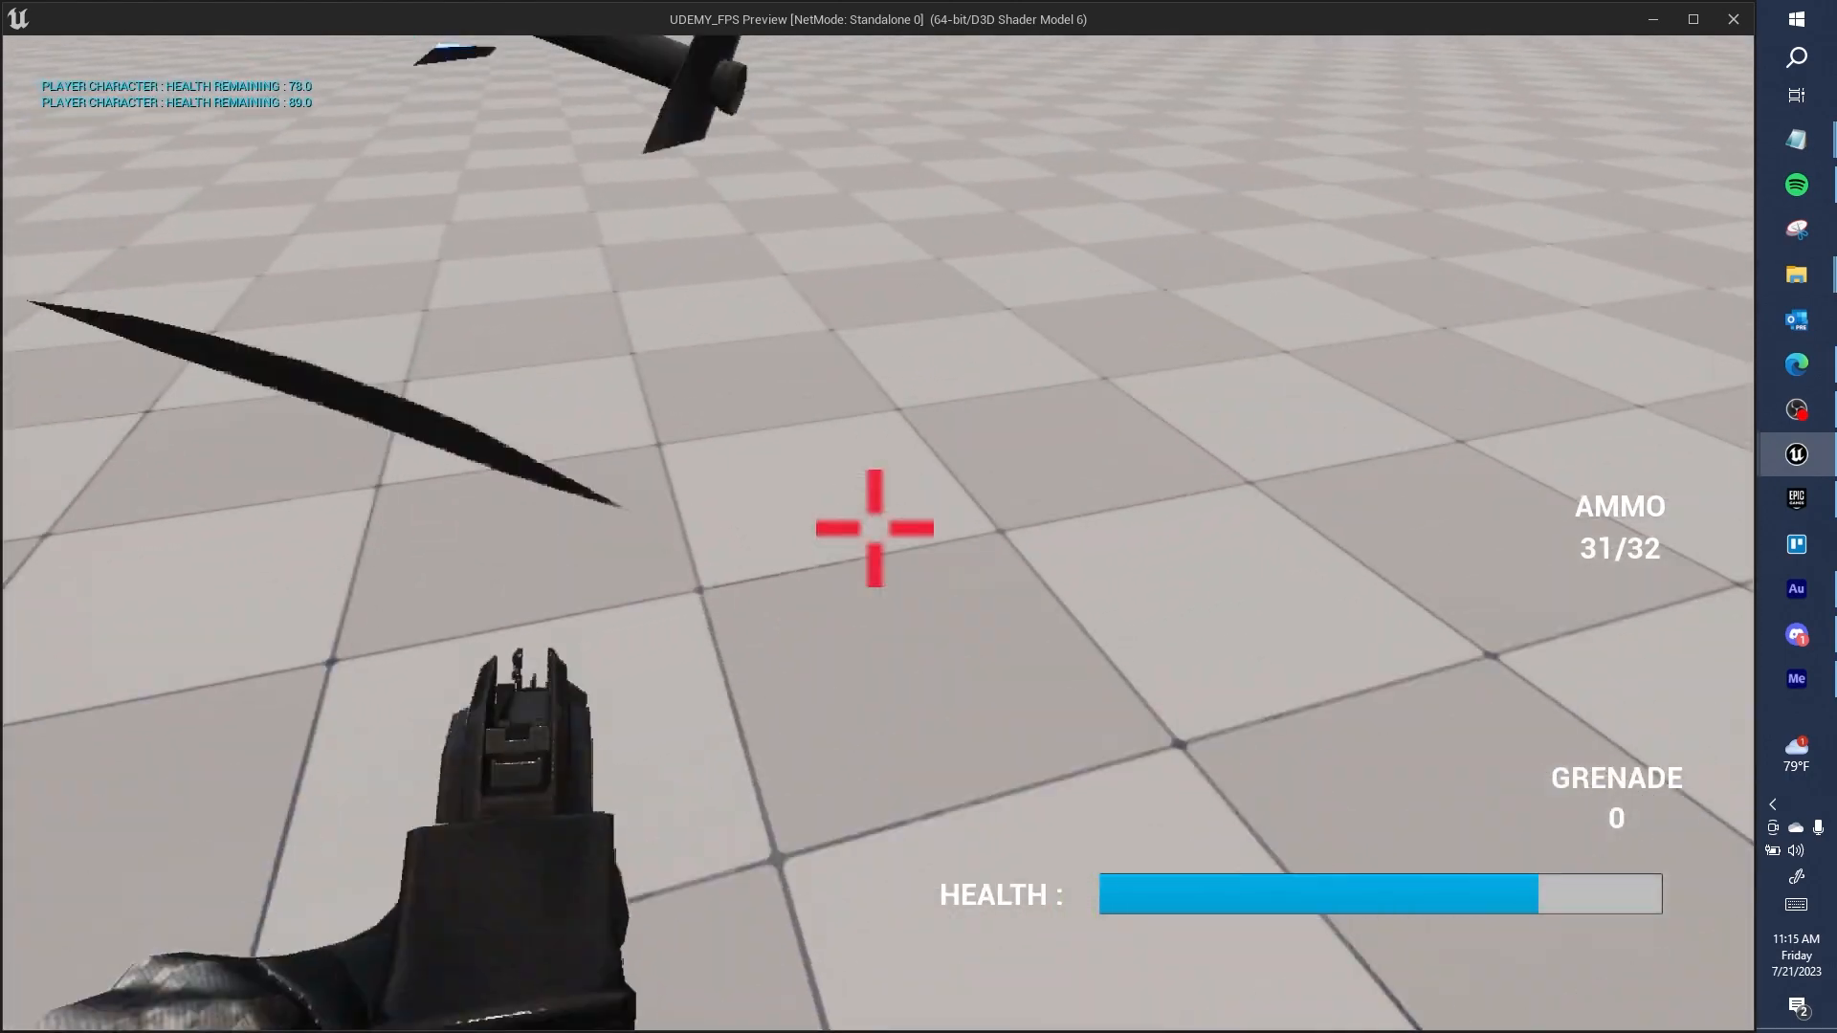
key("d")
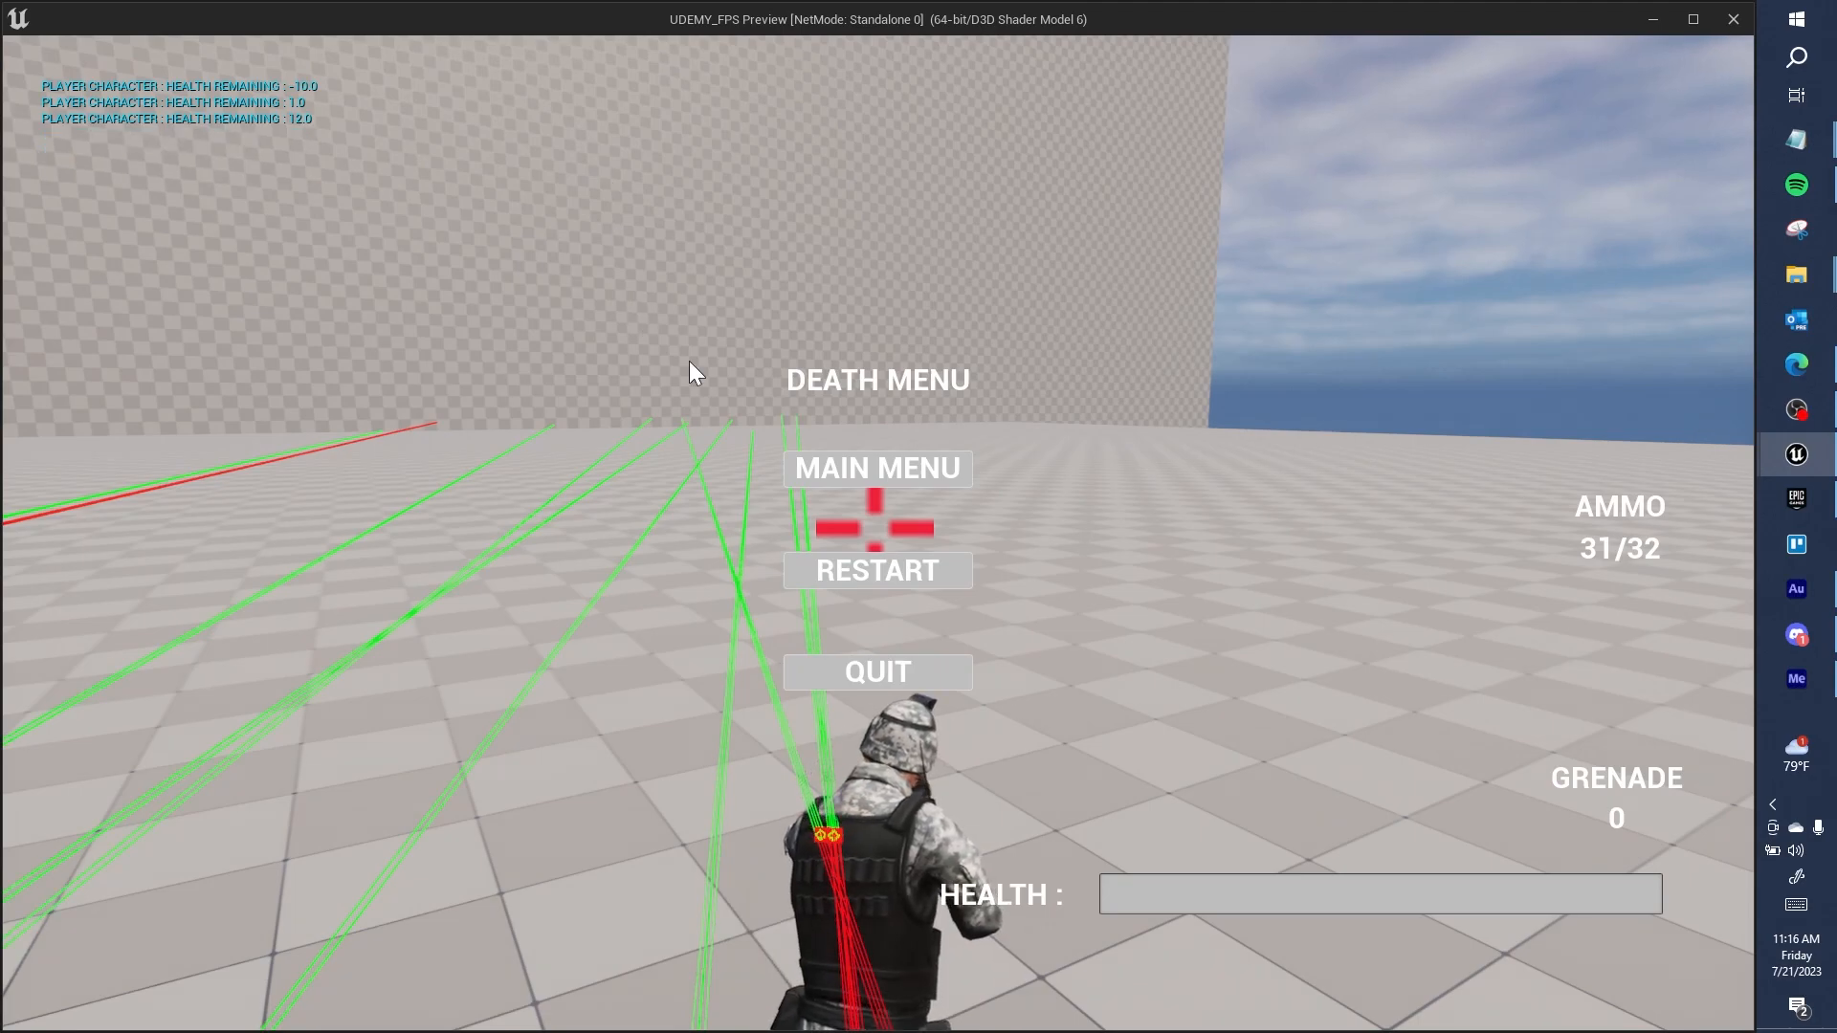
left_click(881, 555)
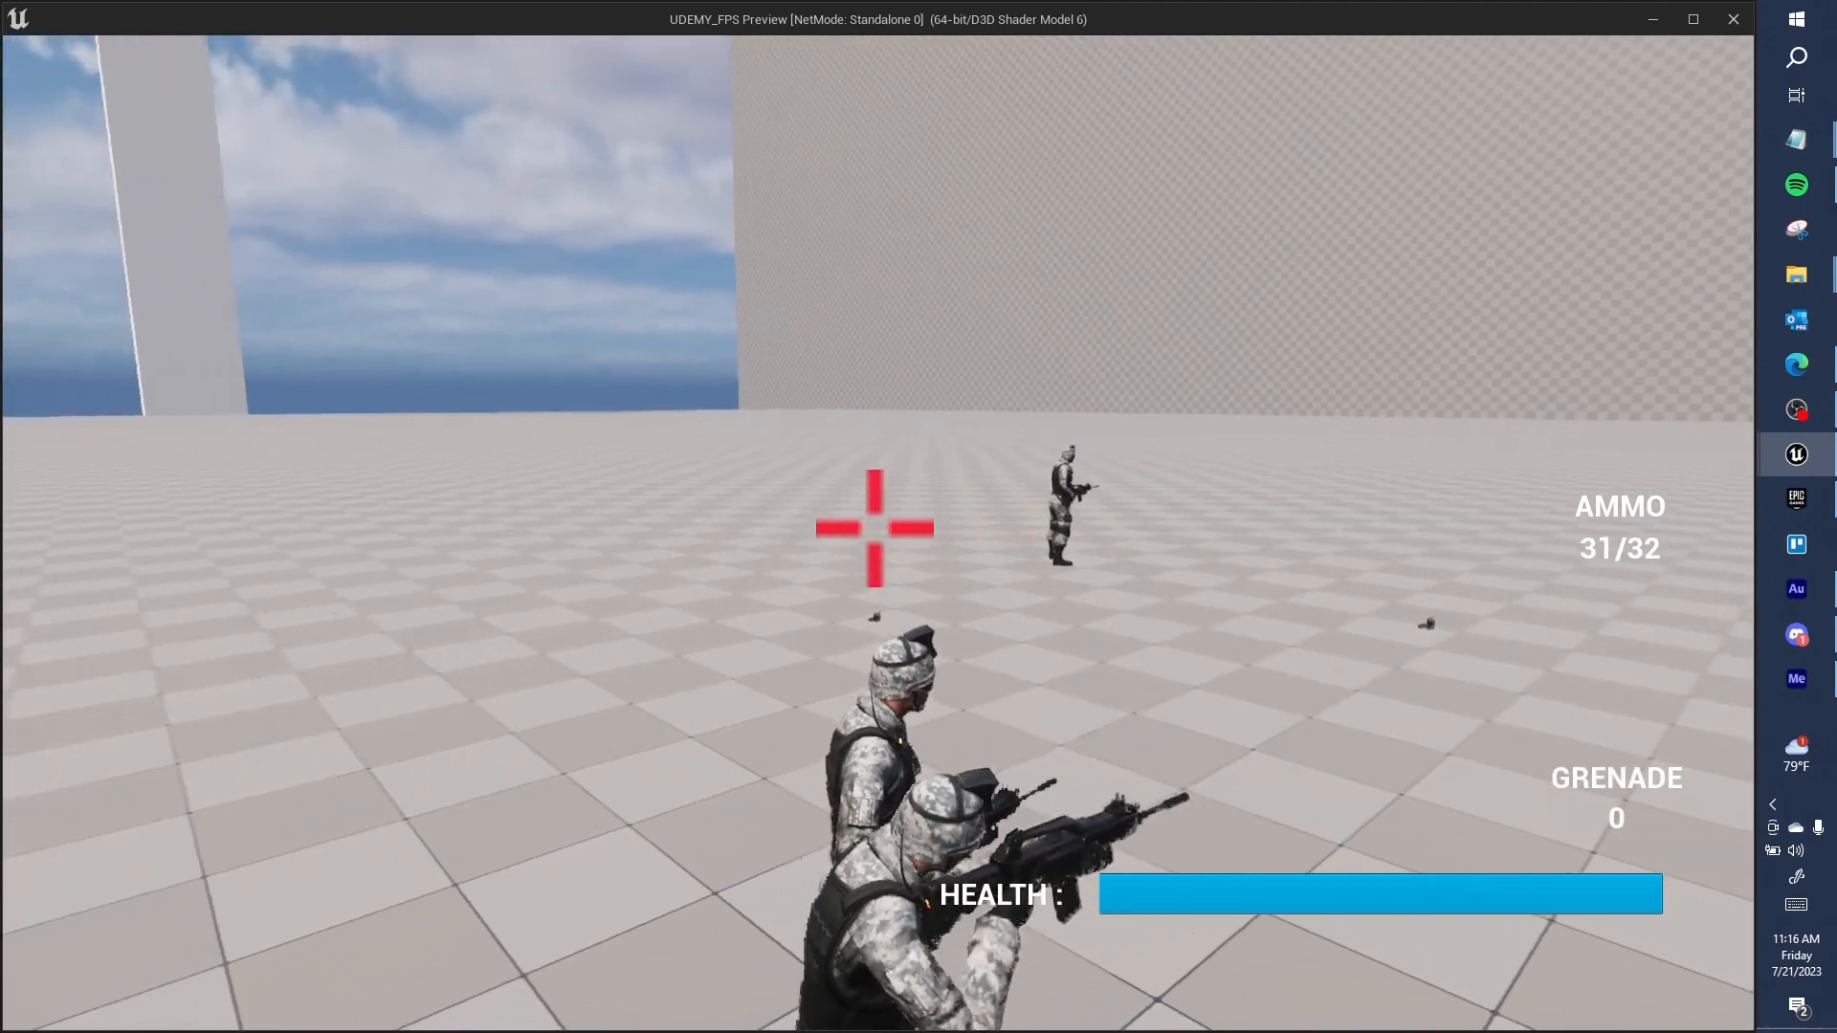
key("w")
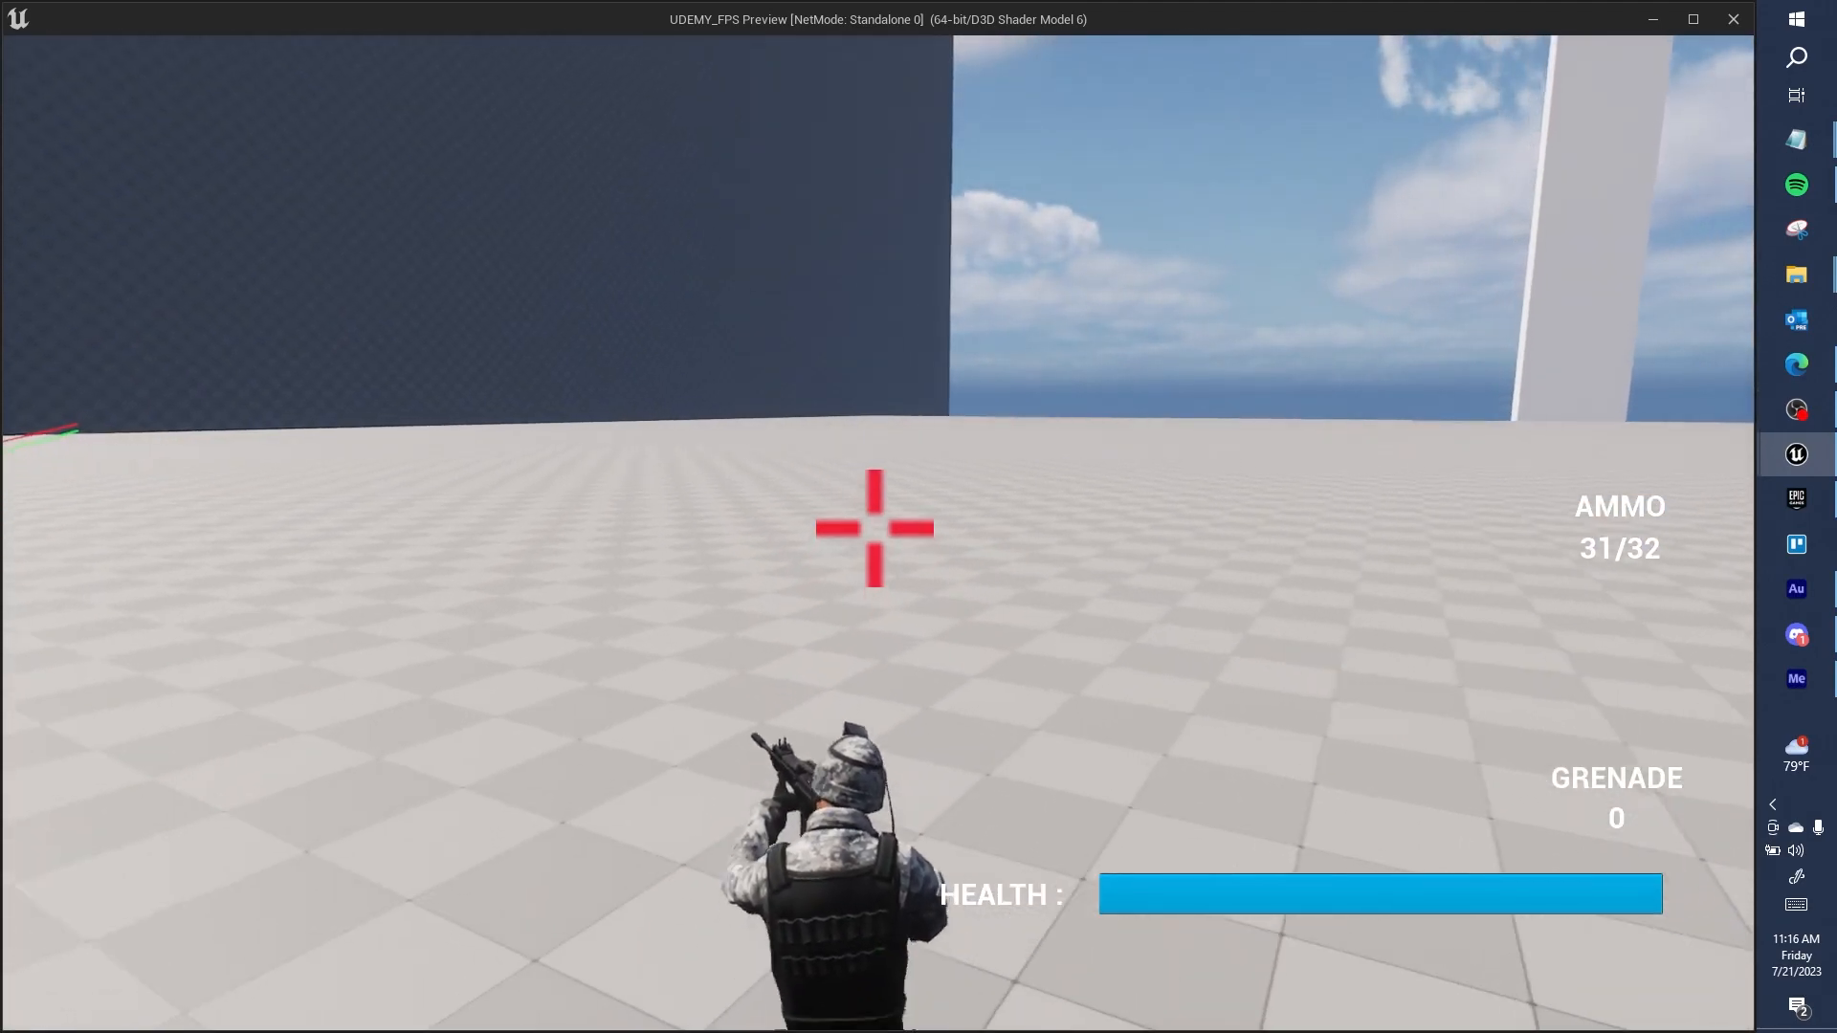
key("w")
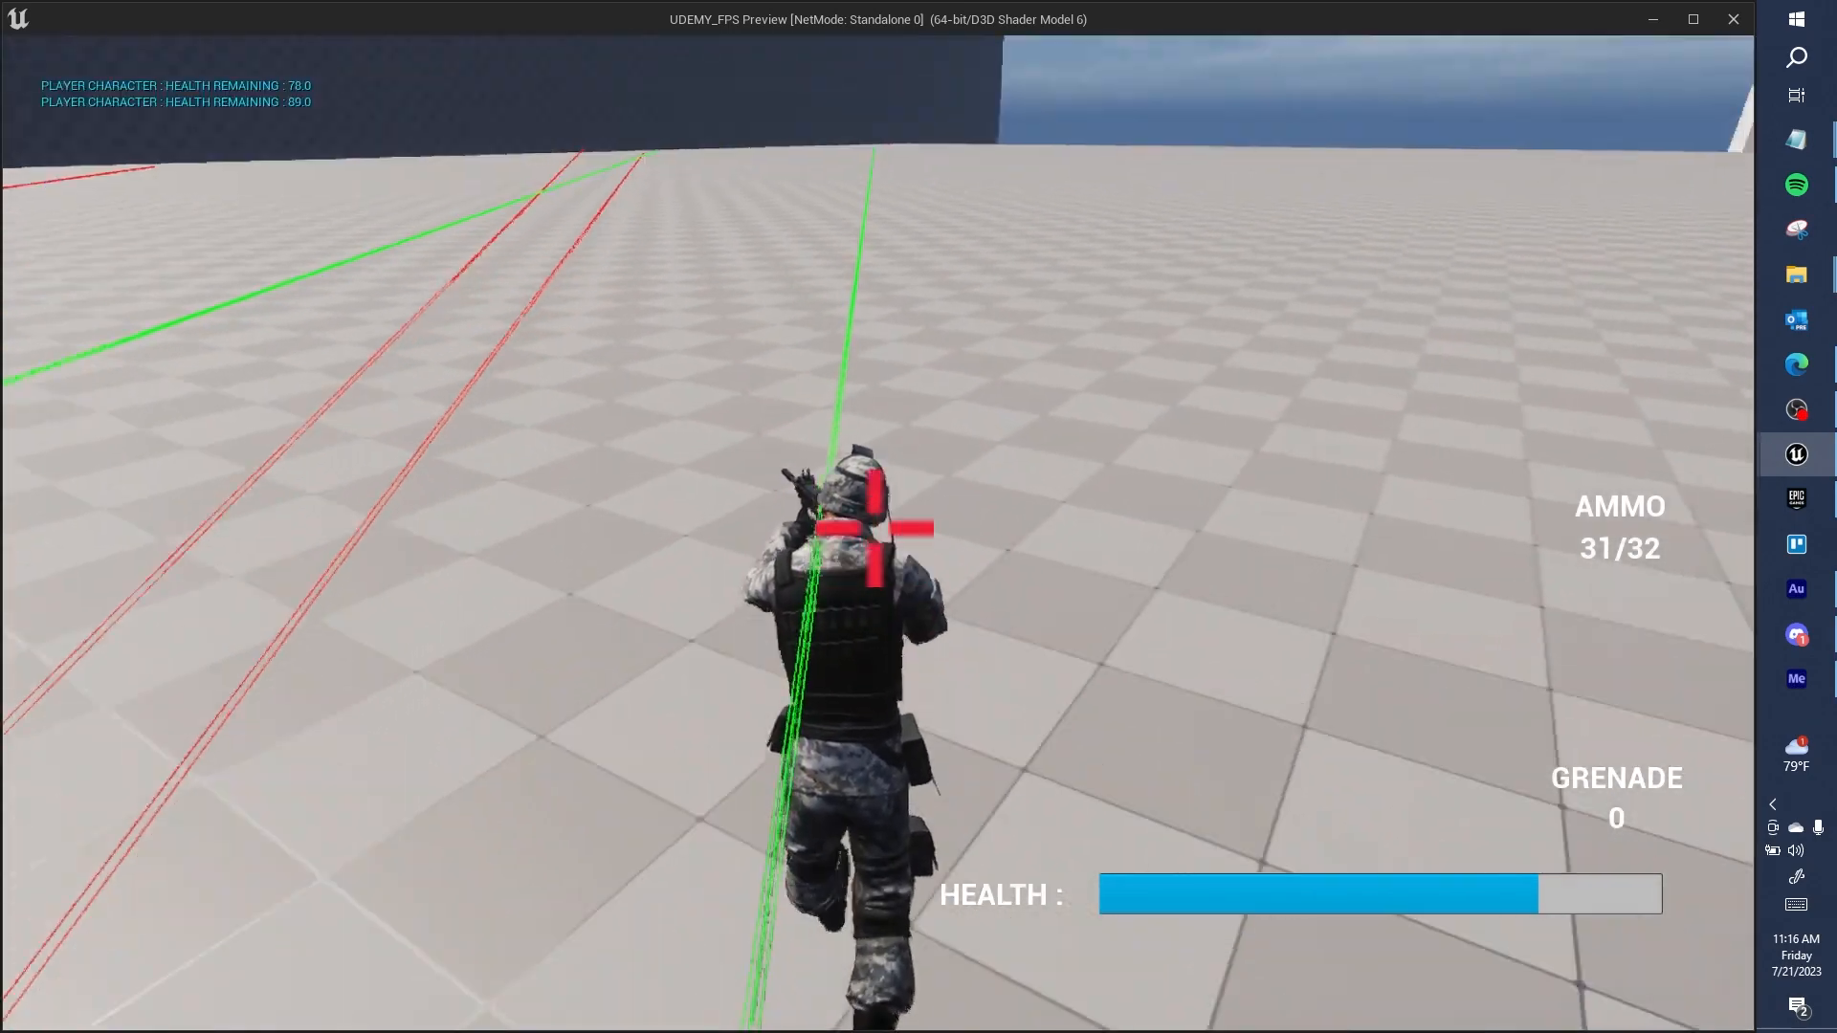
key("Escape")
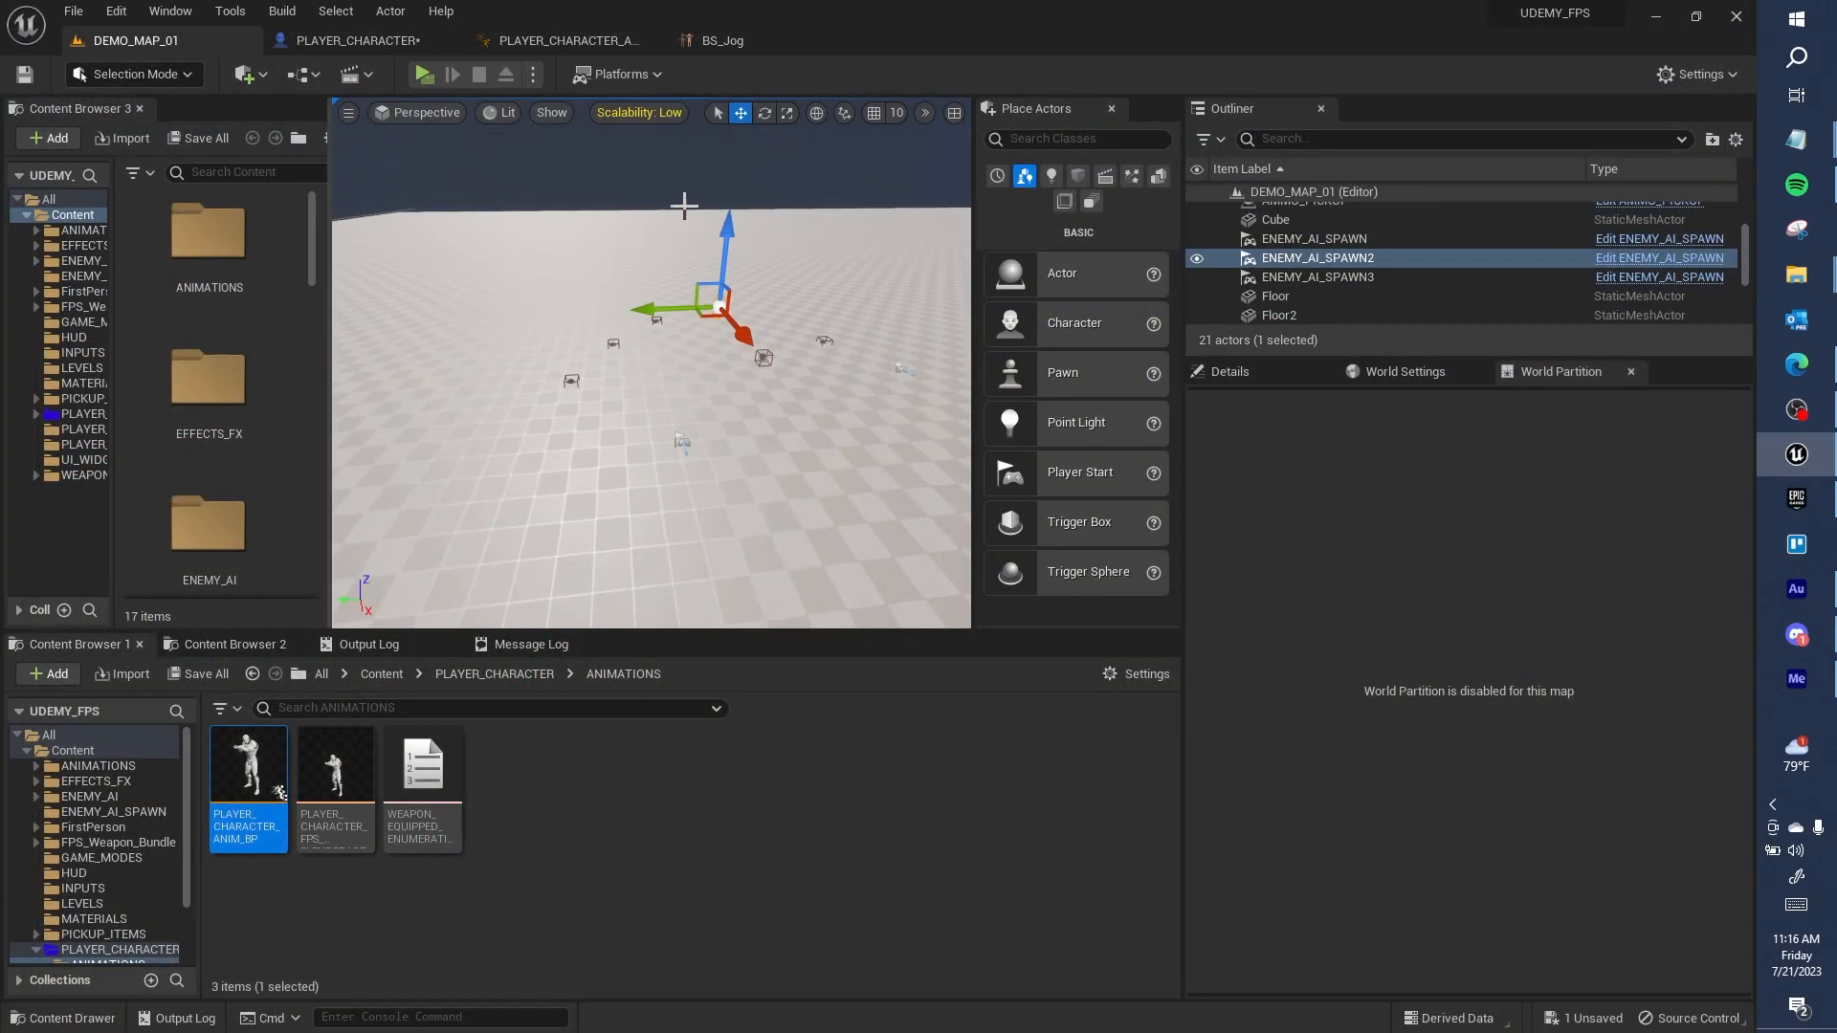
Step: Align the three idle sequence players in the WALK state beside their respective Layered blend per bone nodes
left_click(548, 45)
scroll(752, 452, "down", 2)
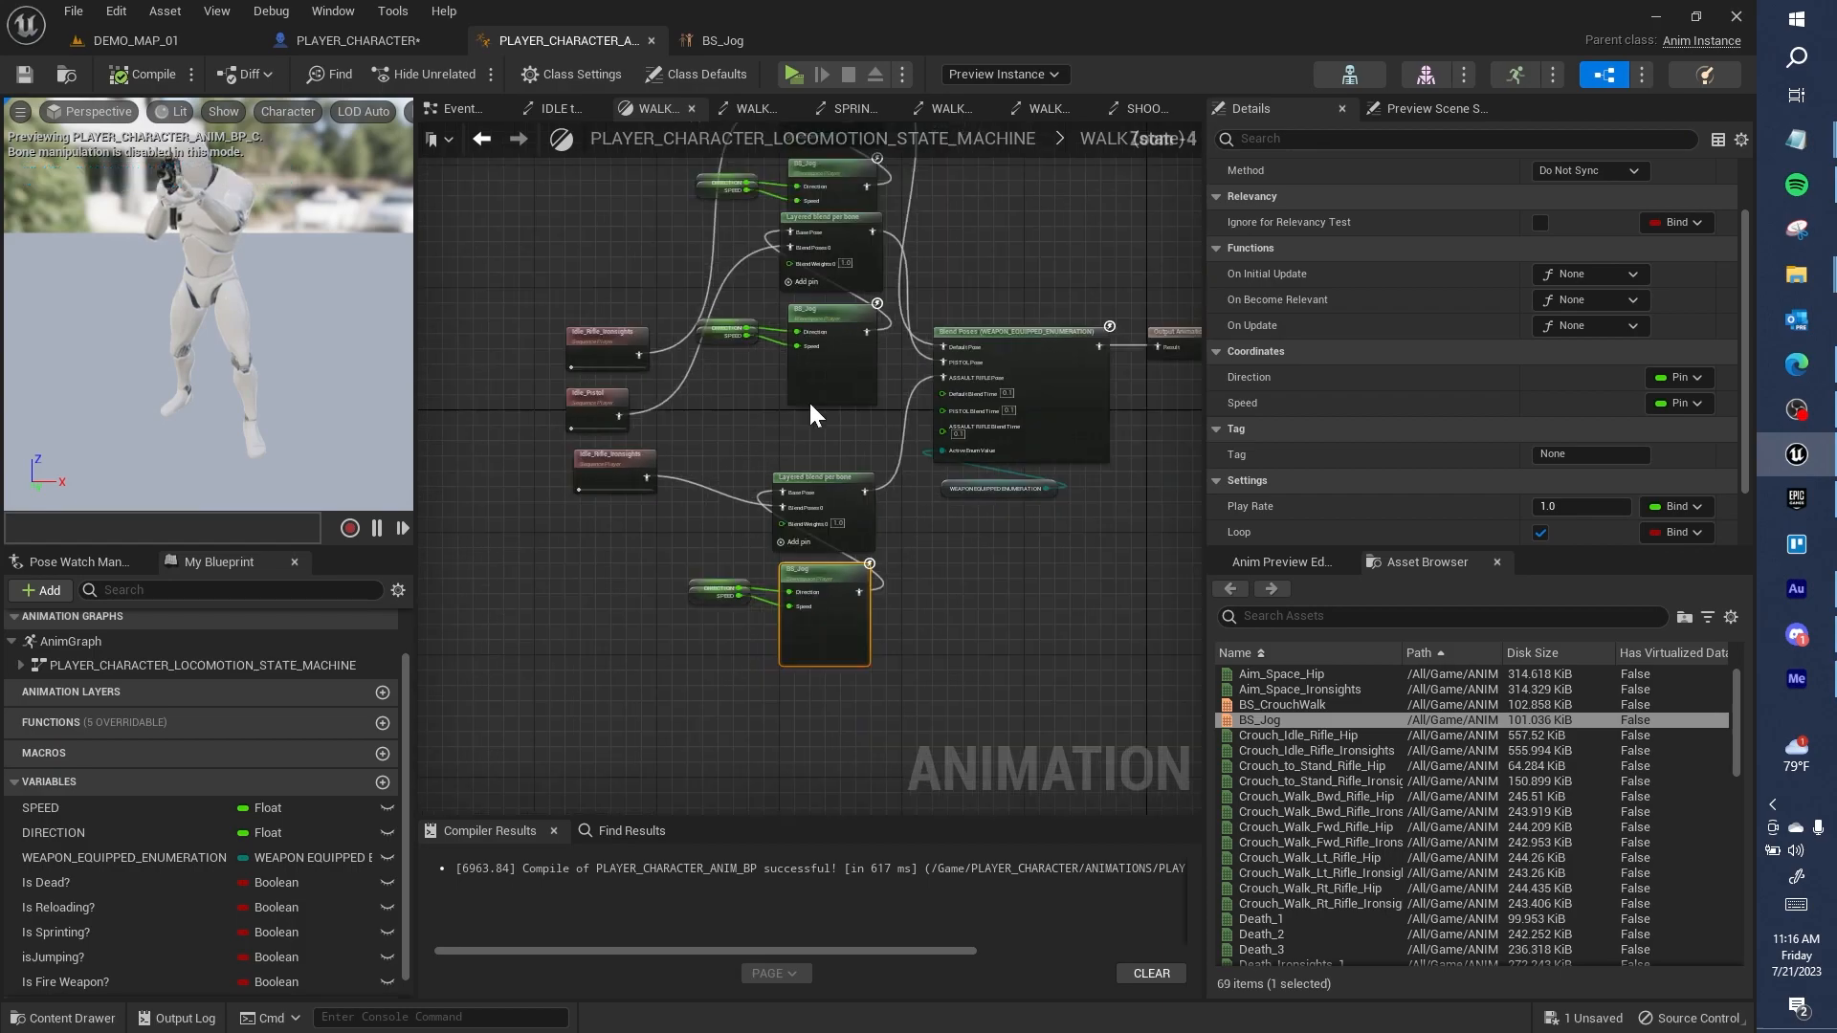
right_click_drag(821, 396, 624, 452)
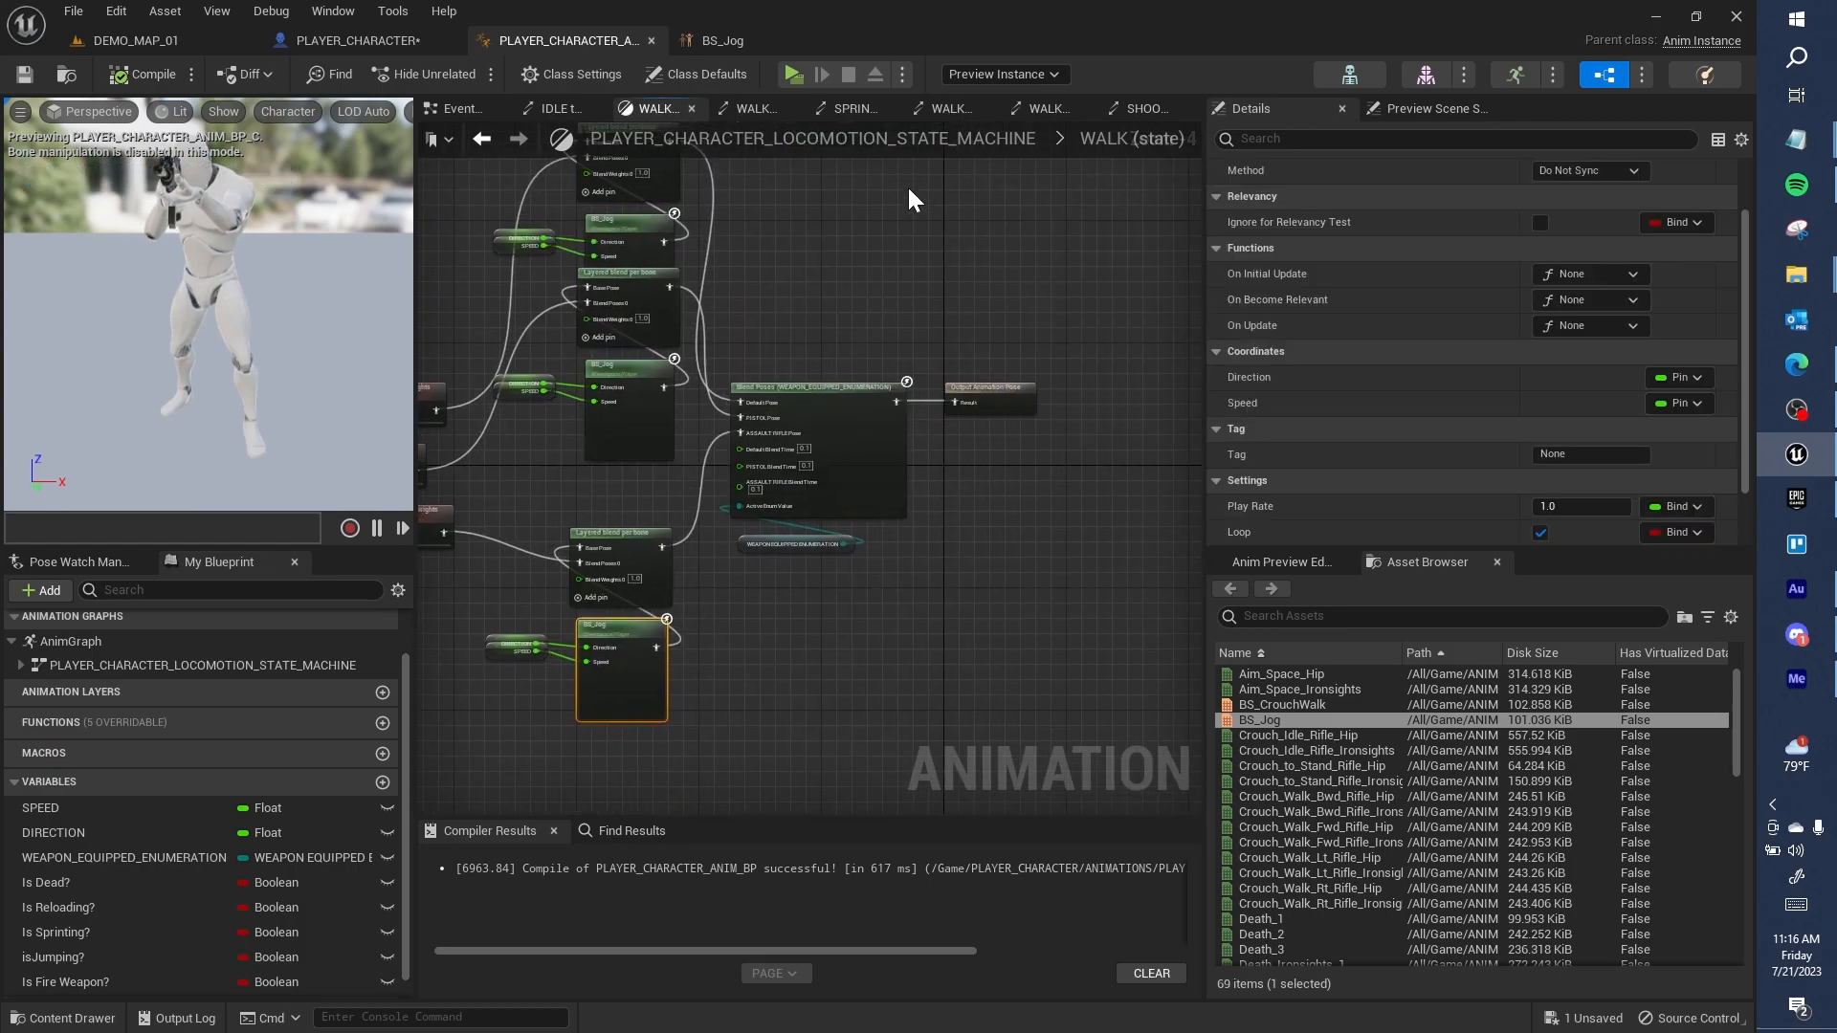
right_click_drag(698, 409, 879, 513)
left_click_drag(585, 497, 624, 274)
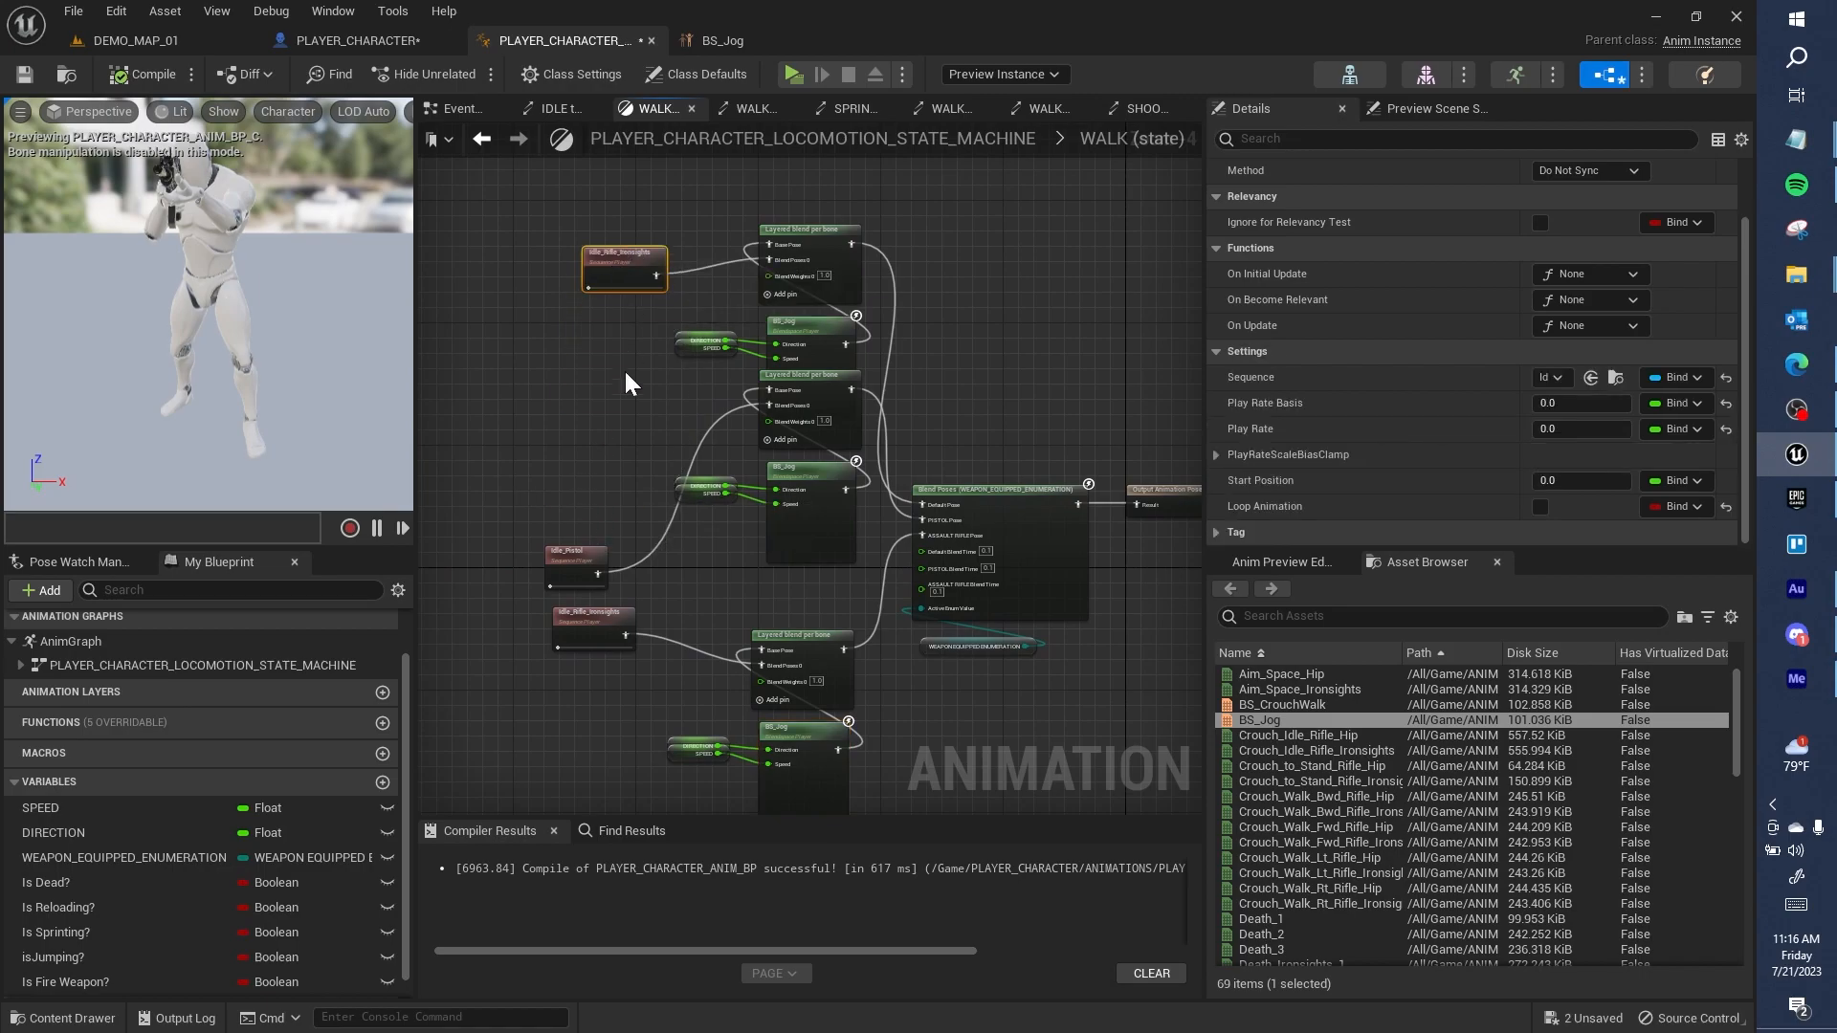
left_click_drag(585, 553, 586, 406)
left_click_drag(608, 609, 612, 633)
Step: Move the three Layered blend per bone groups farther away from the Blend Poses node
left_click_drag(843, 733, 549, 740)
right_click_drag(636, 577, 780, 623)
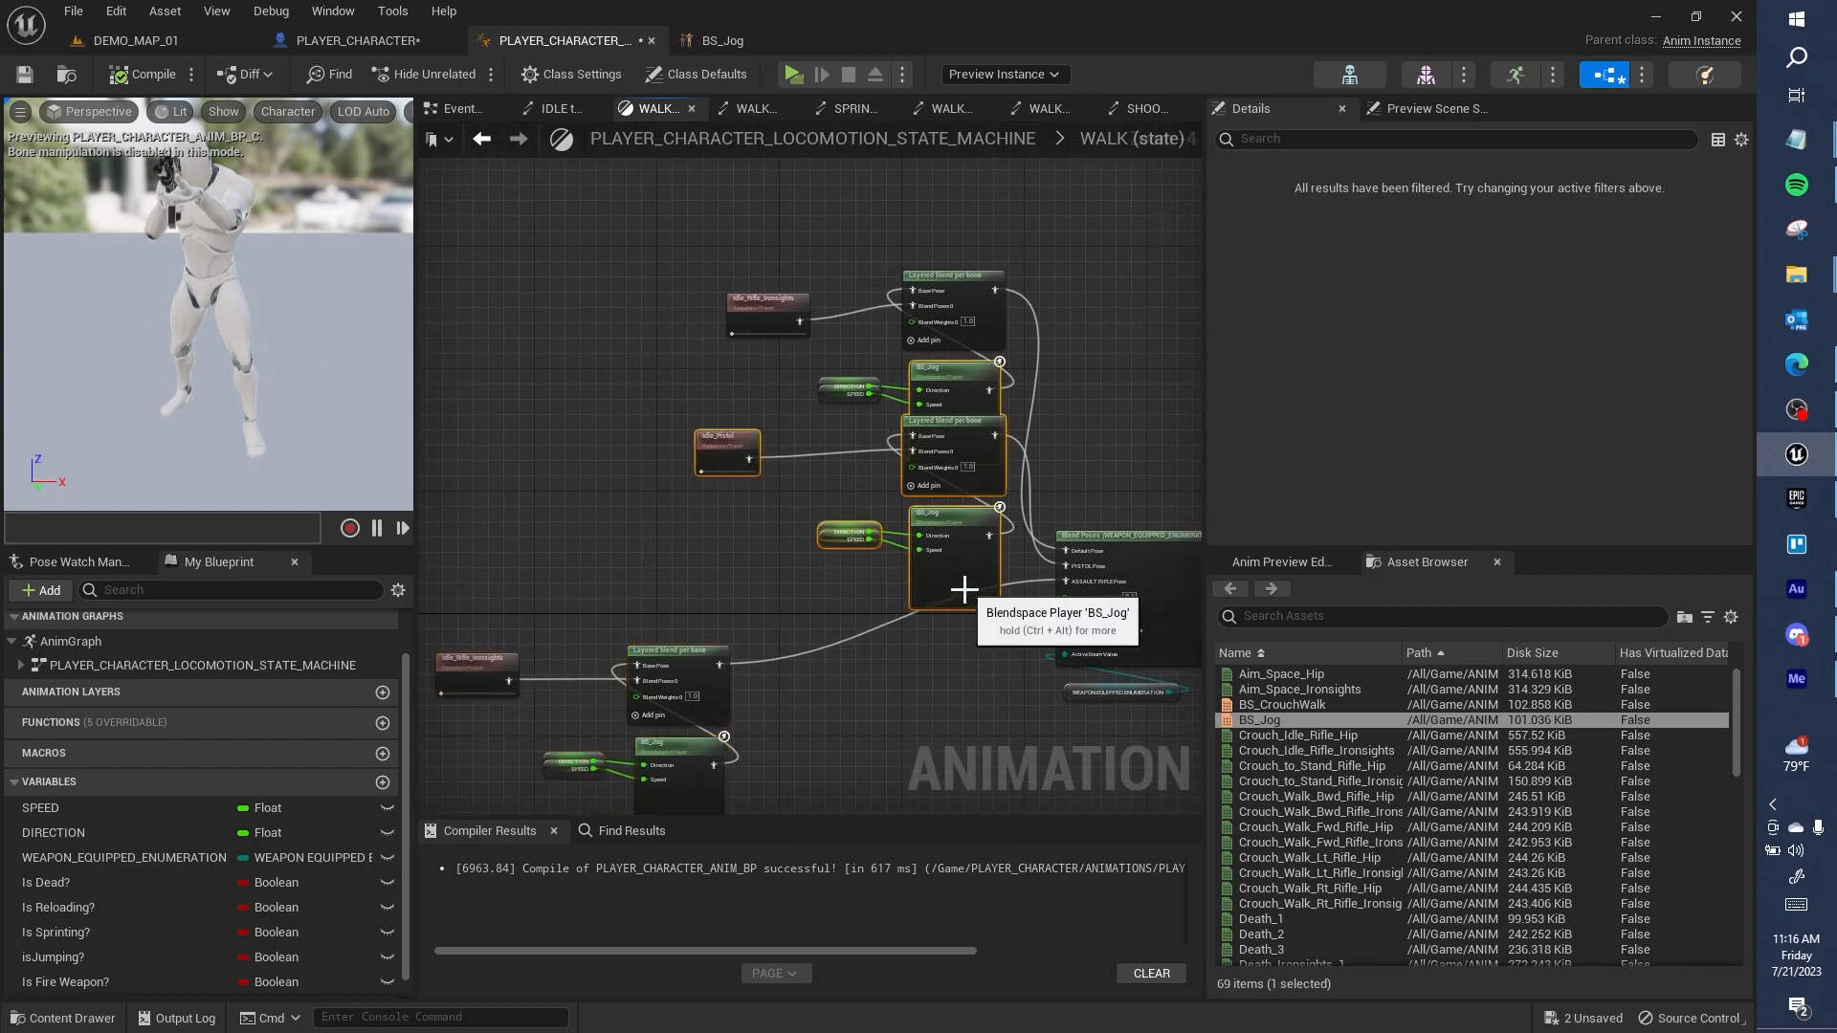
left_click_drag(909, 586, 657, 578)
left_click_drag(926, 293, 781, 293)
Step: Place each BS_Jog player with its DIRECTION and SPEED variables below the matching idle sequence player
left_click(828, 392)
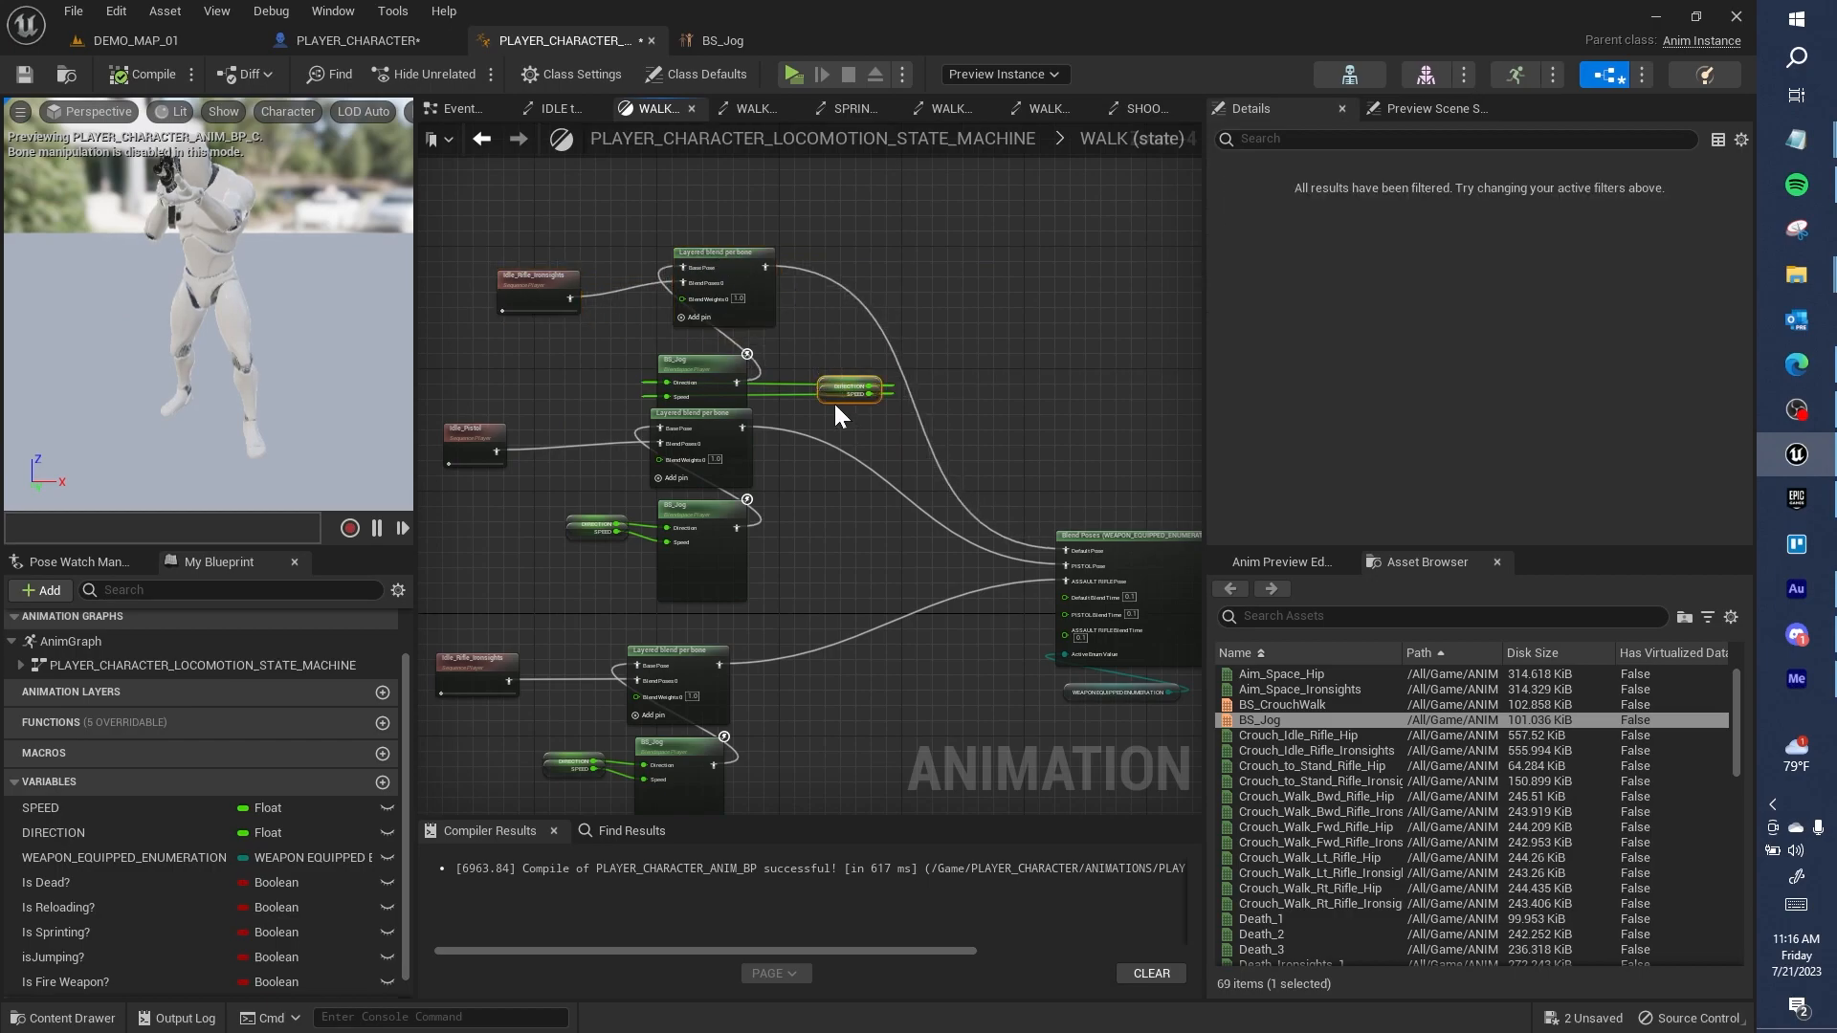
left_click(700, 372, "shift")
left_click_drag(700, 371, 607, 348)
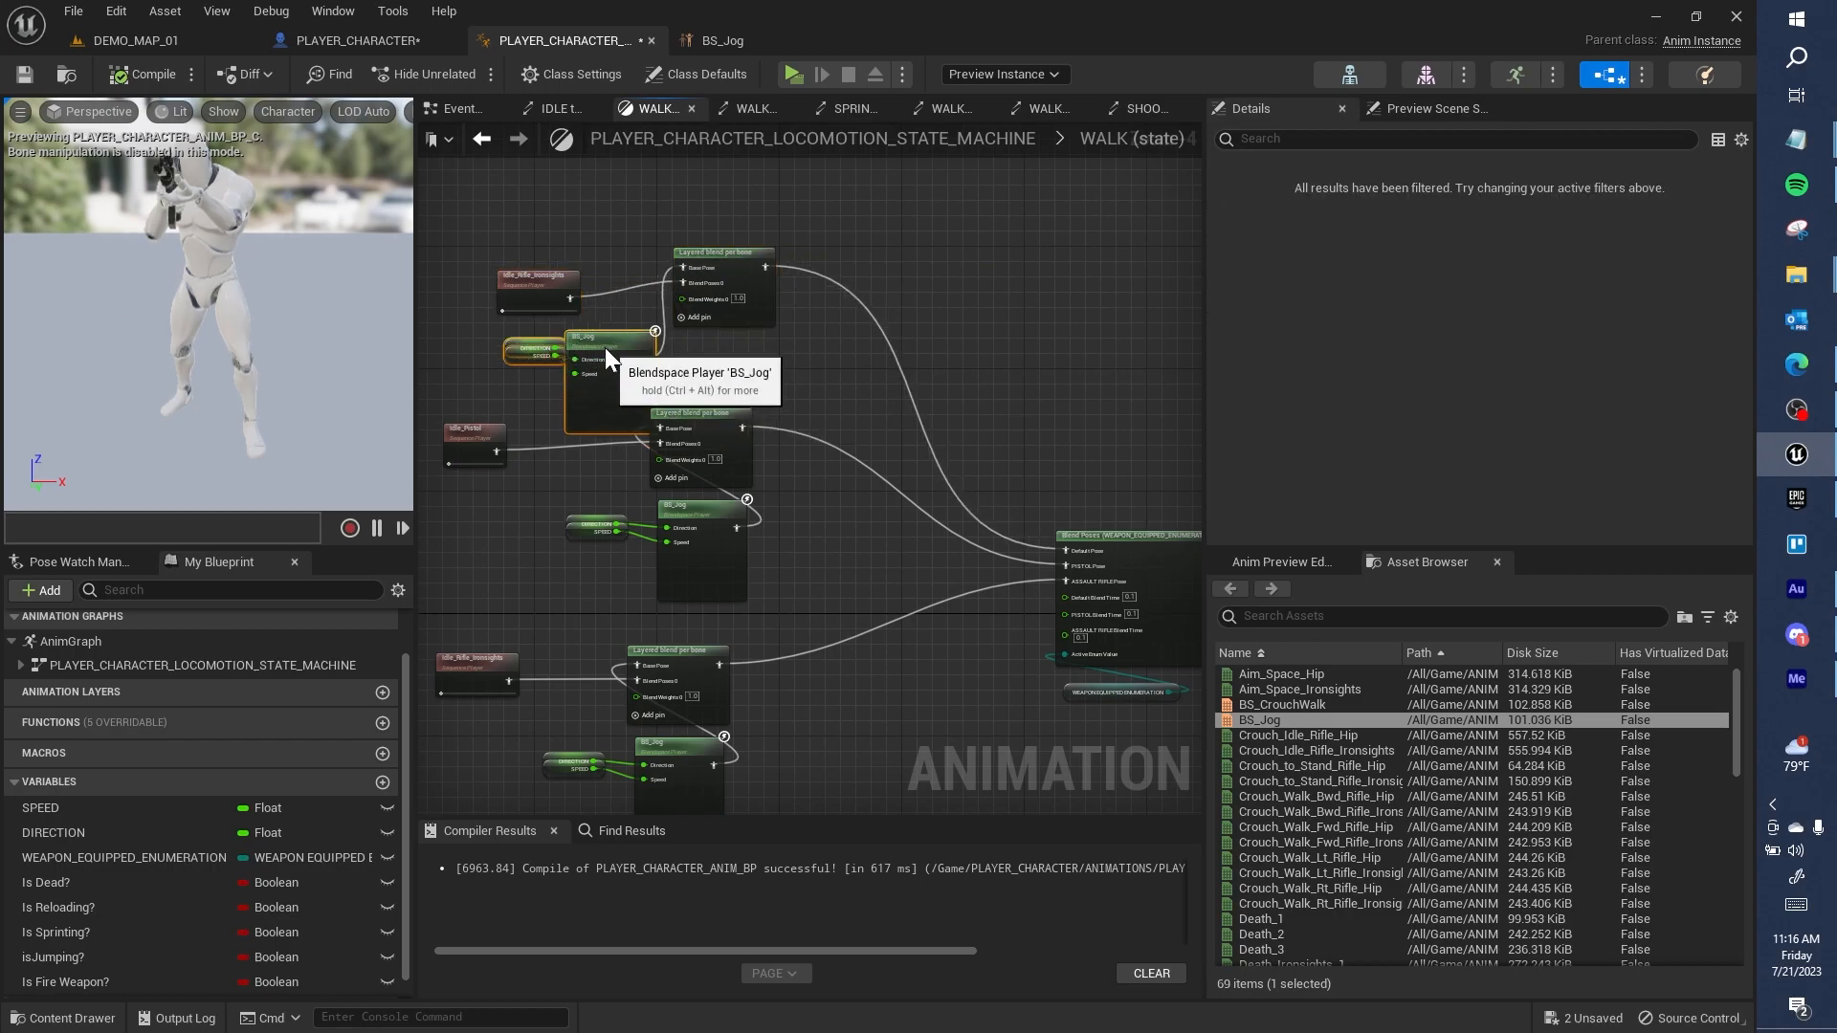
left_click_drag(565, 507, 727, 582)
left_click_drag(679, 578, 624, 577)
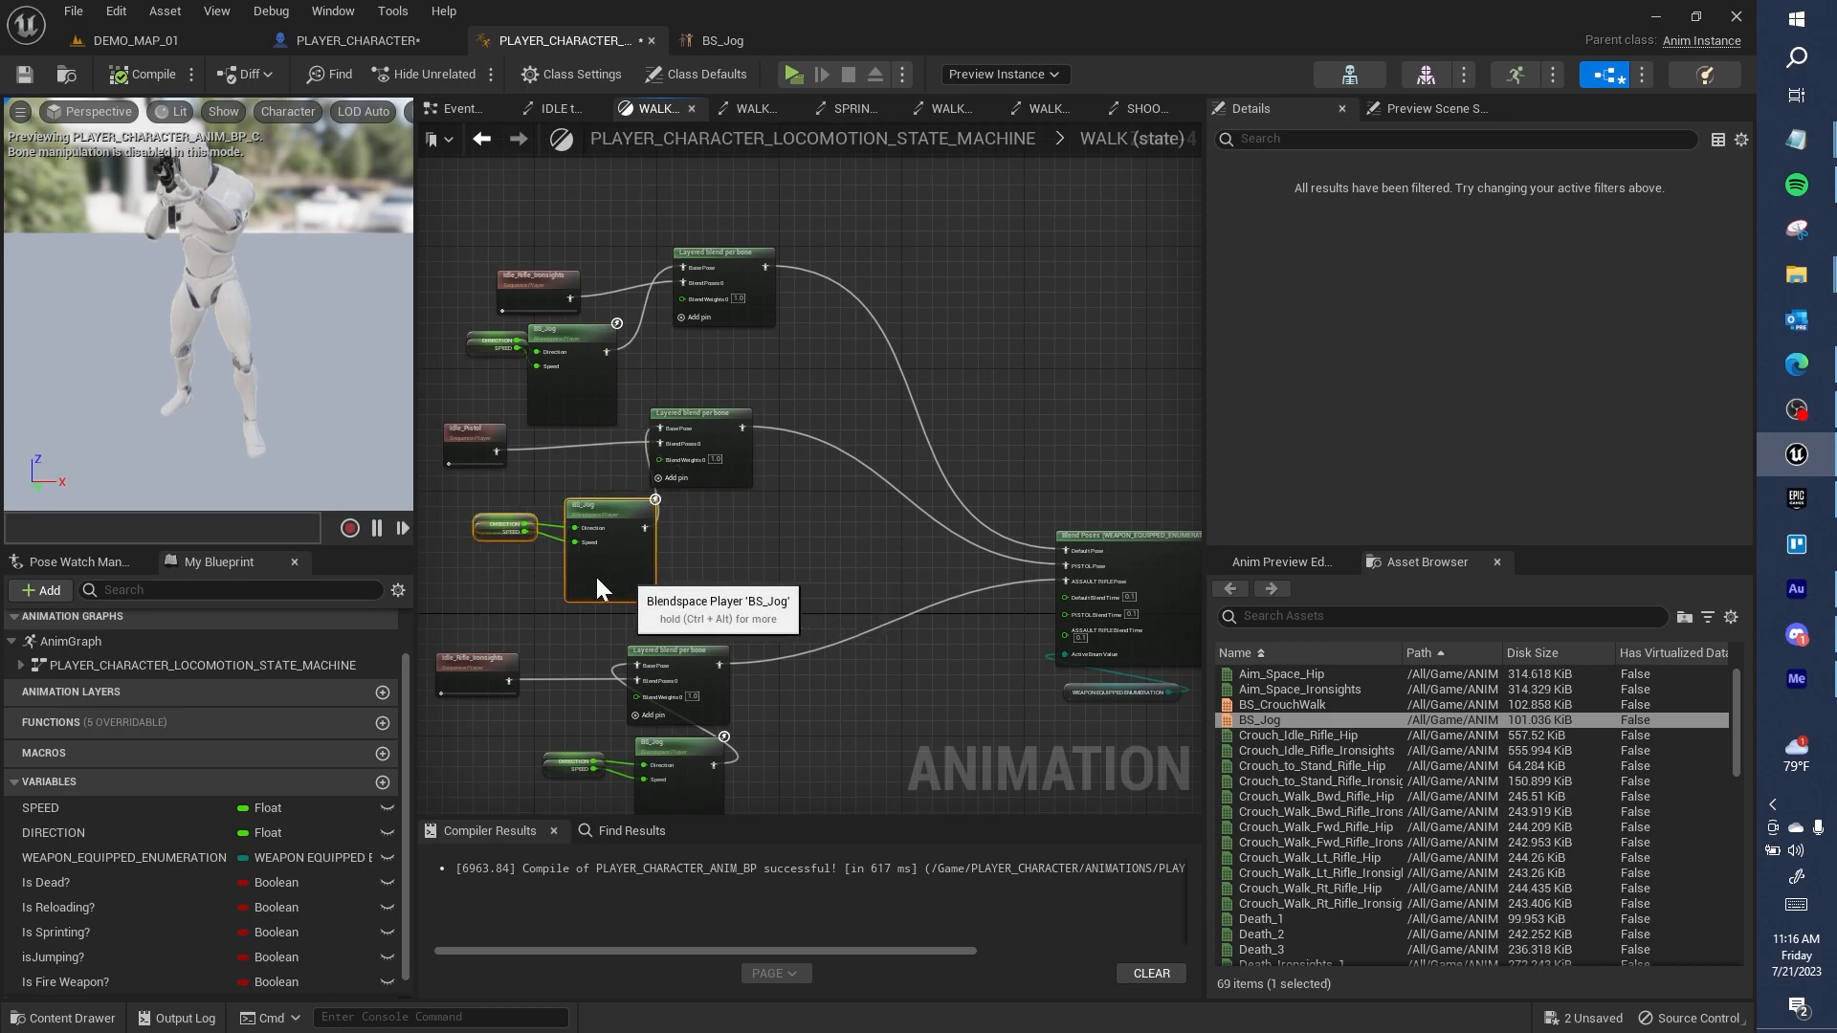
right_click_drag(687, 633, 677, 535)
left_click_drag(693, 733, 691, 733)
left_click_drag(675, 733, 574, 717)
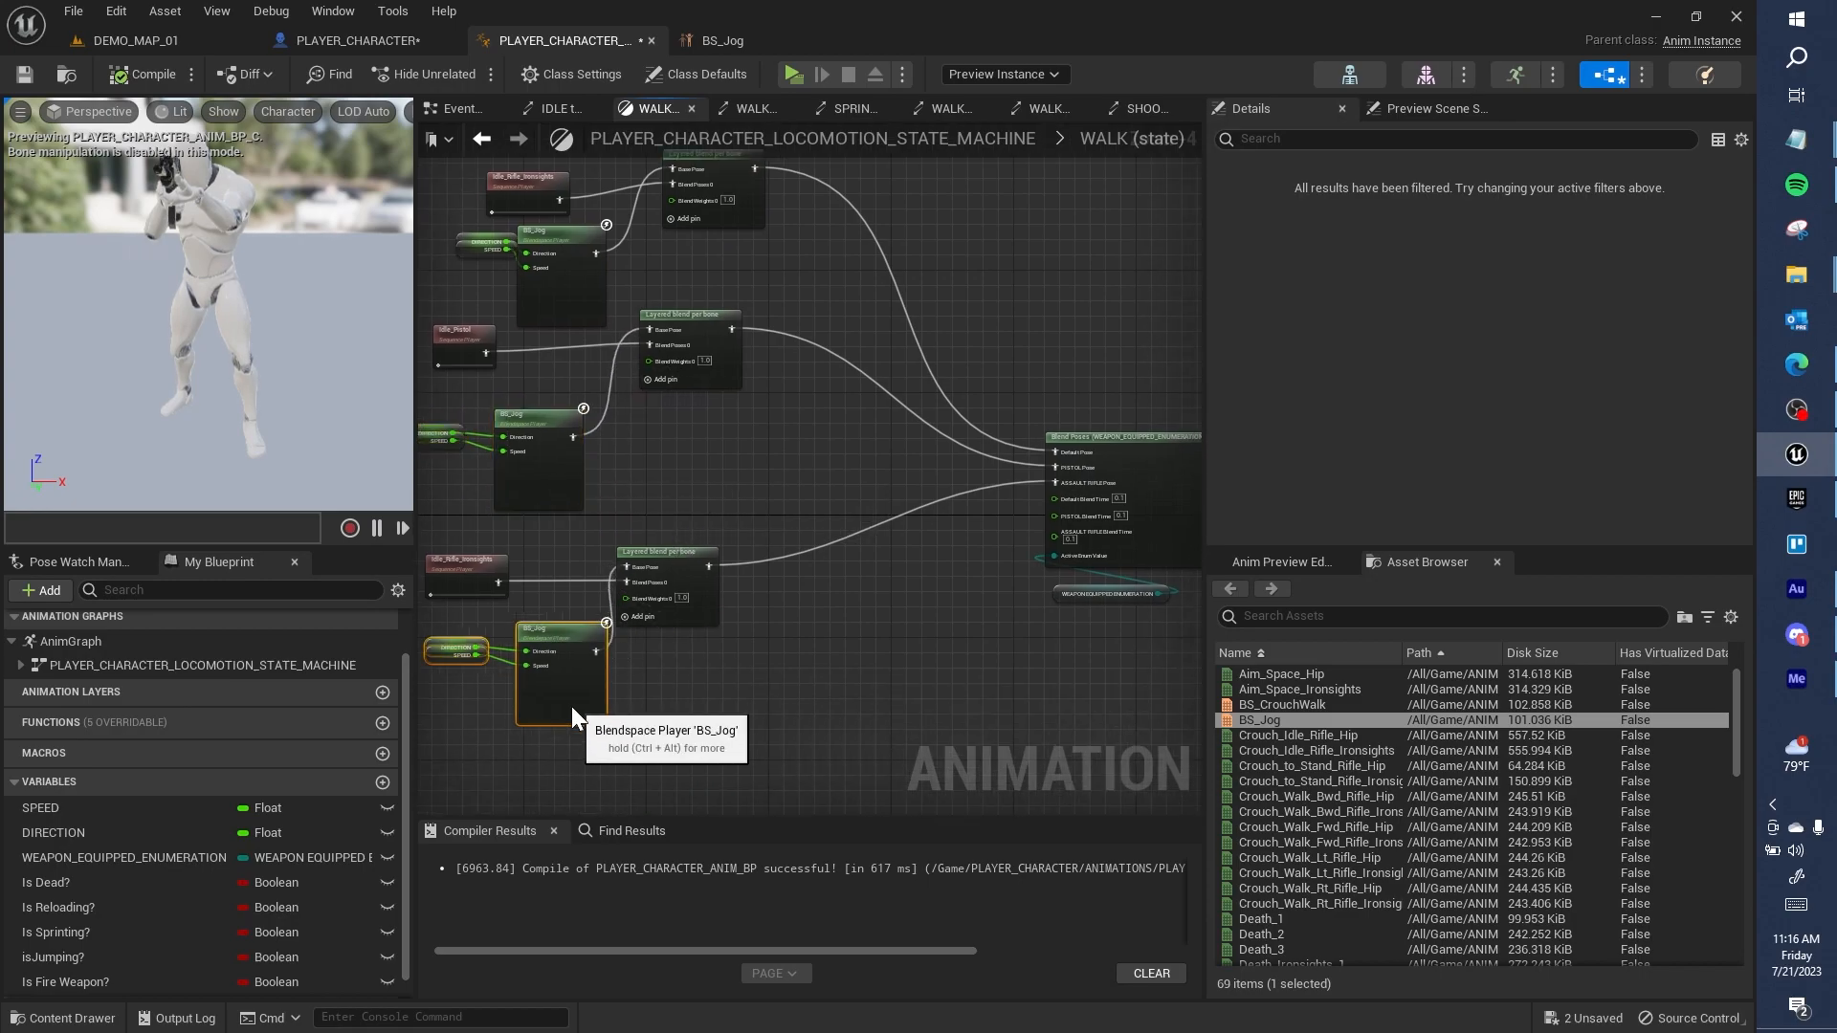
Step: Add a Transform (Modify) Bone node to the WALK graph and place it beside the assault rifle's Layered blend per bone node
right_click_drag(844, 618, 868, 517)
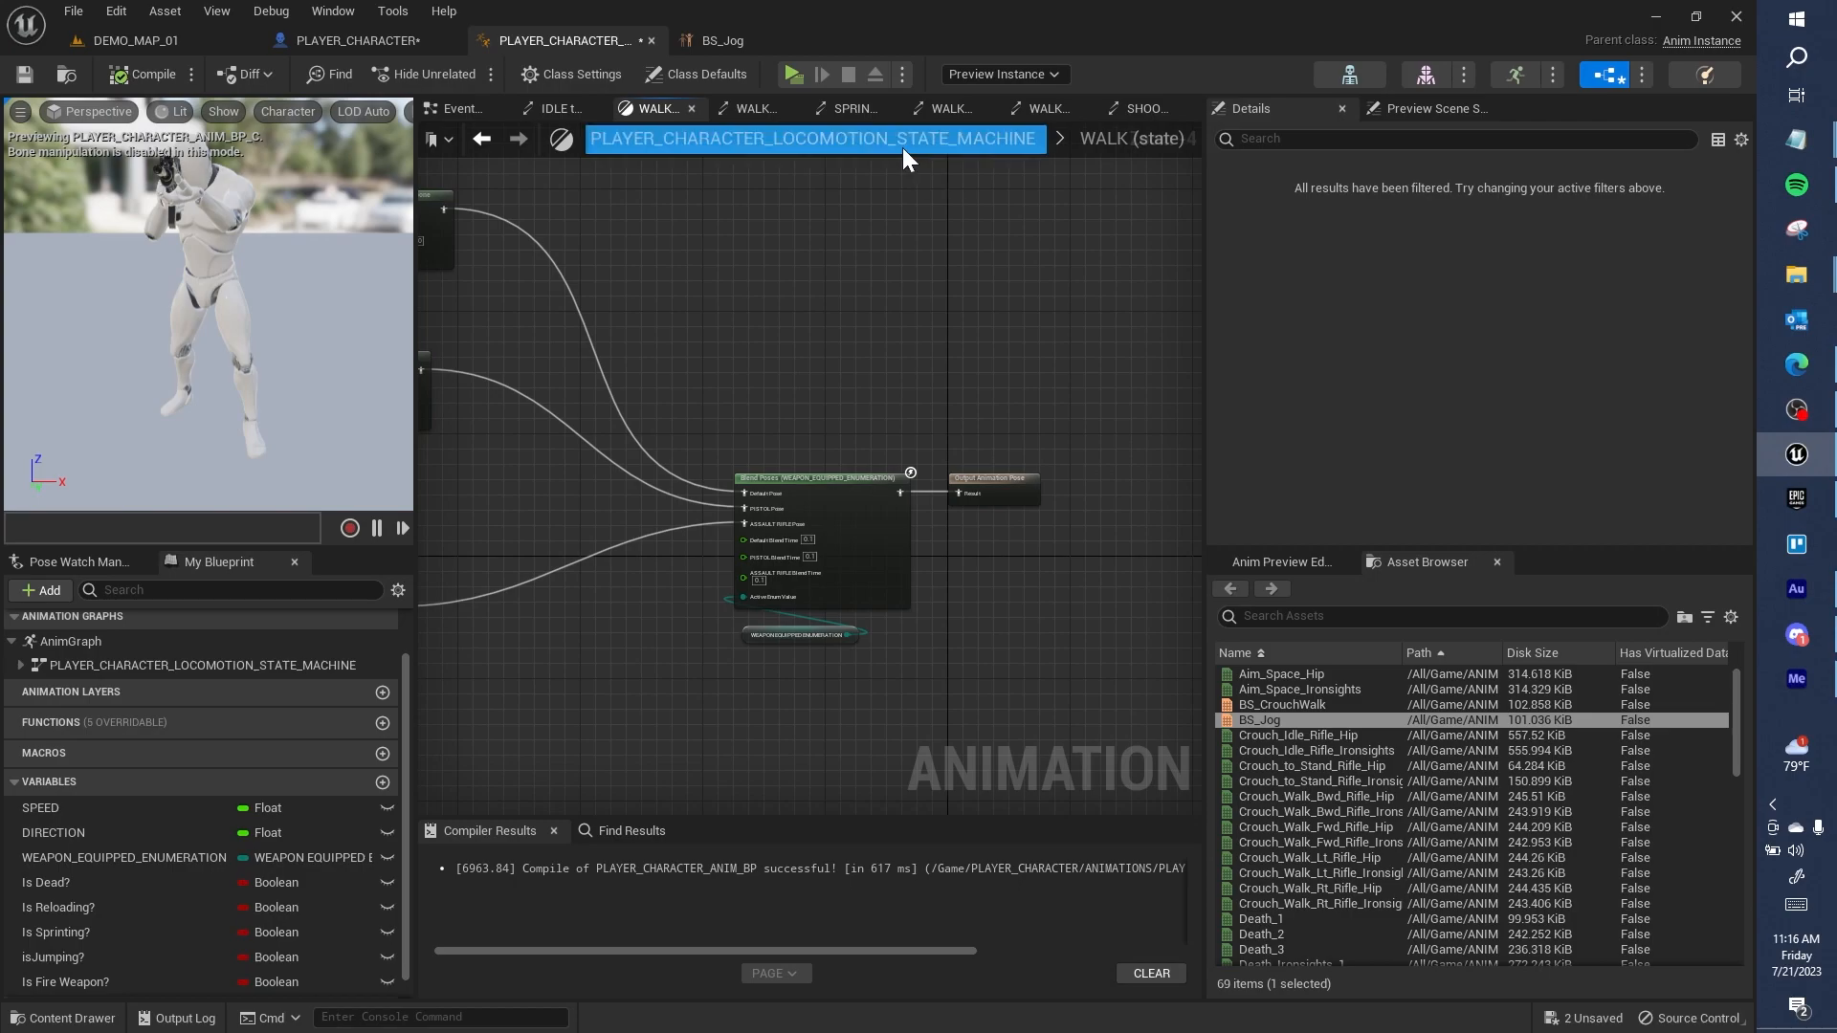
right_click_drag(544, 436, 870, 470)
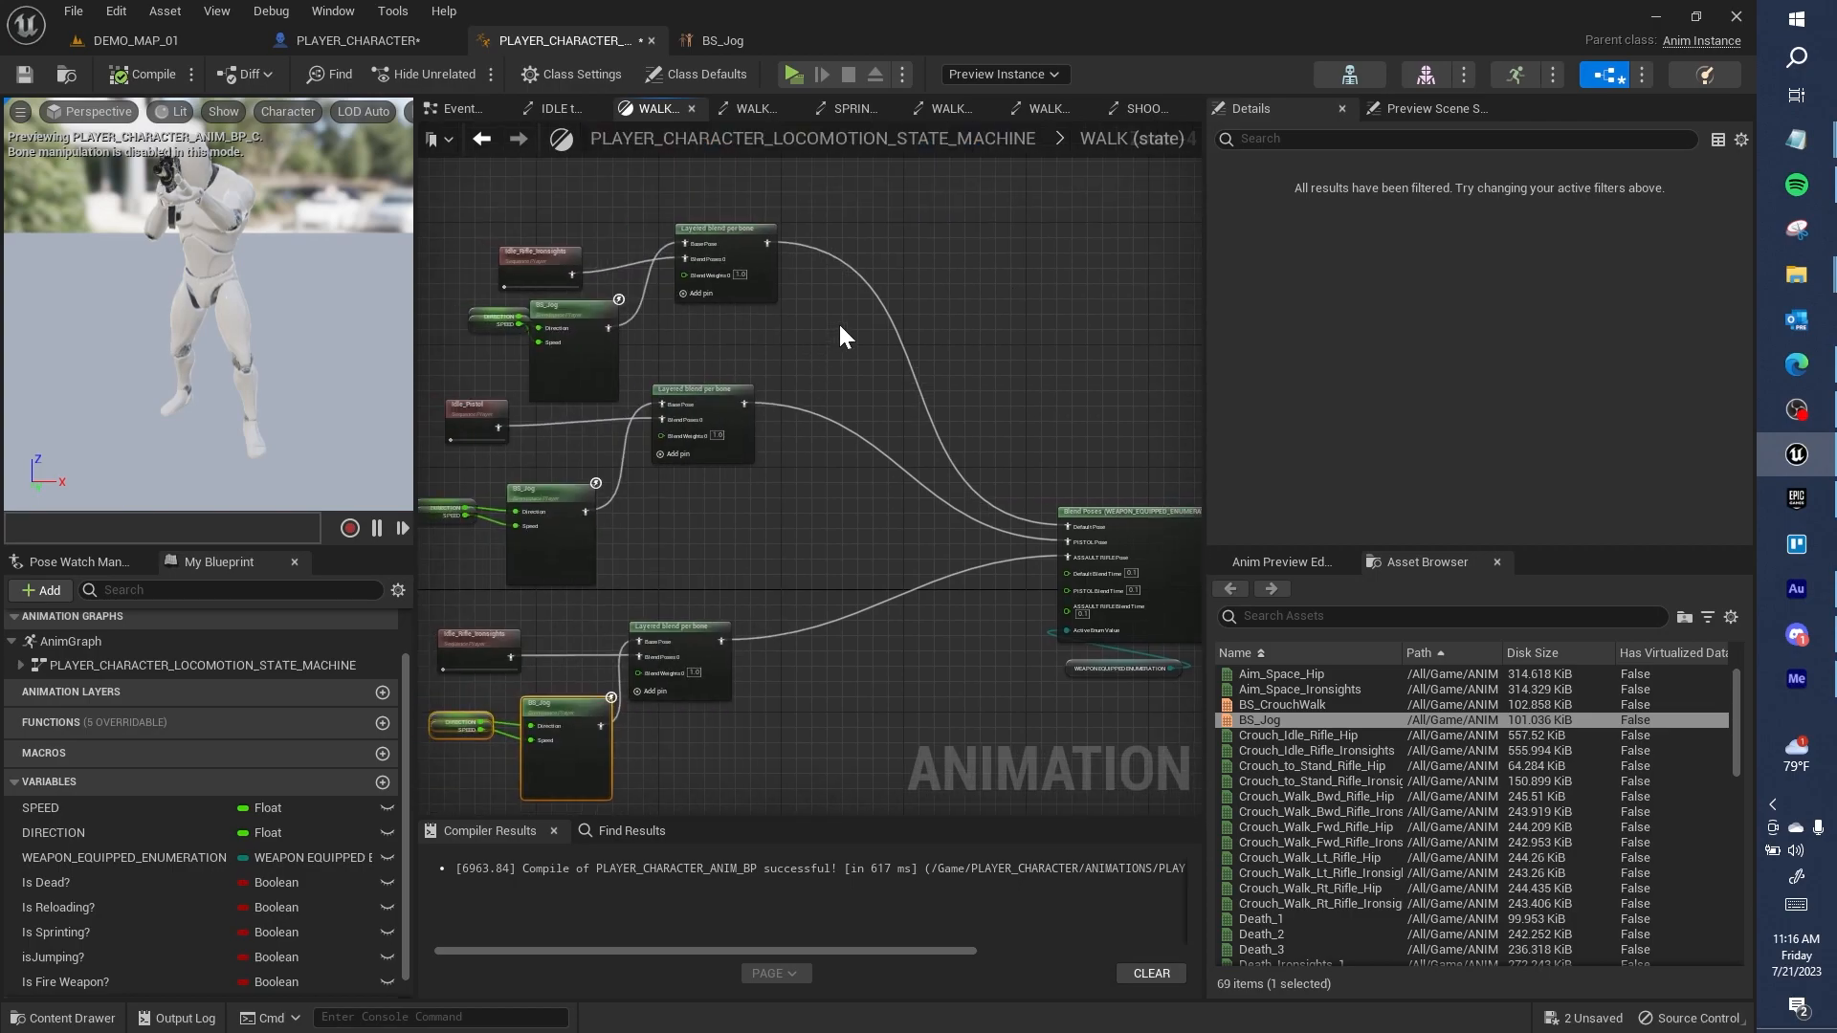
right_click_drag(944, 248, 888, 358)
right_click(891, 363)
type("transf")
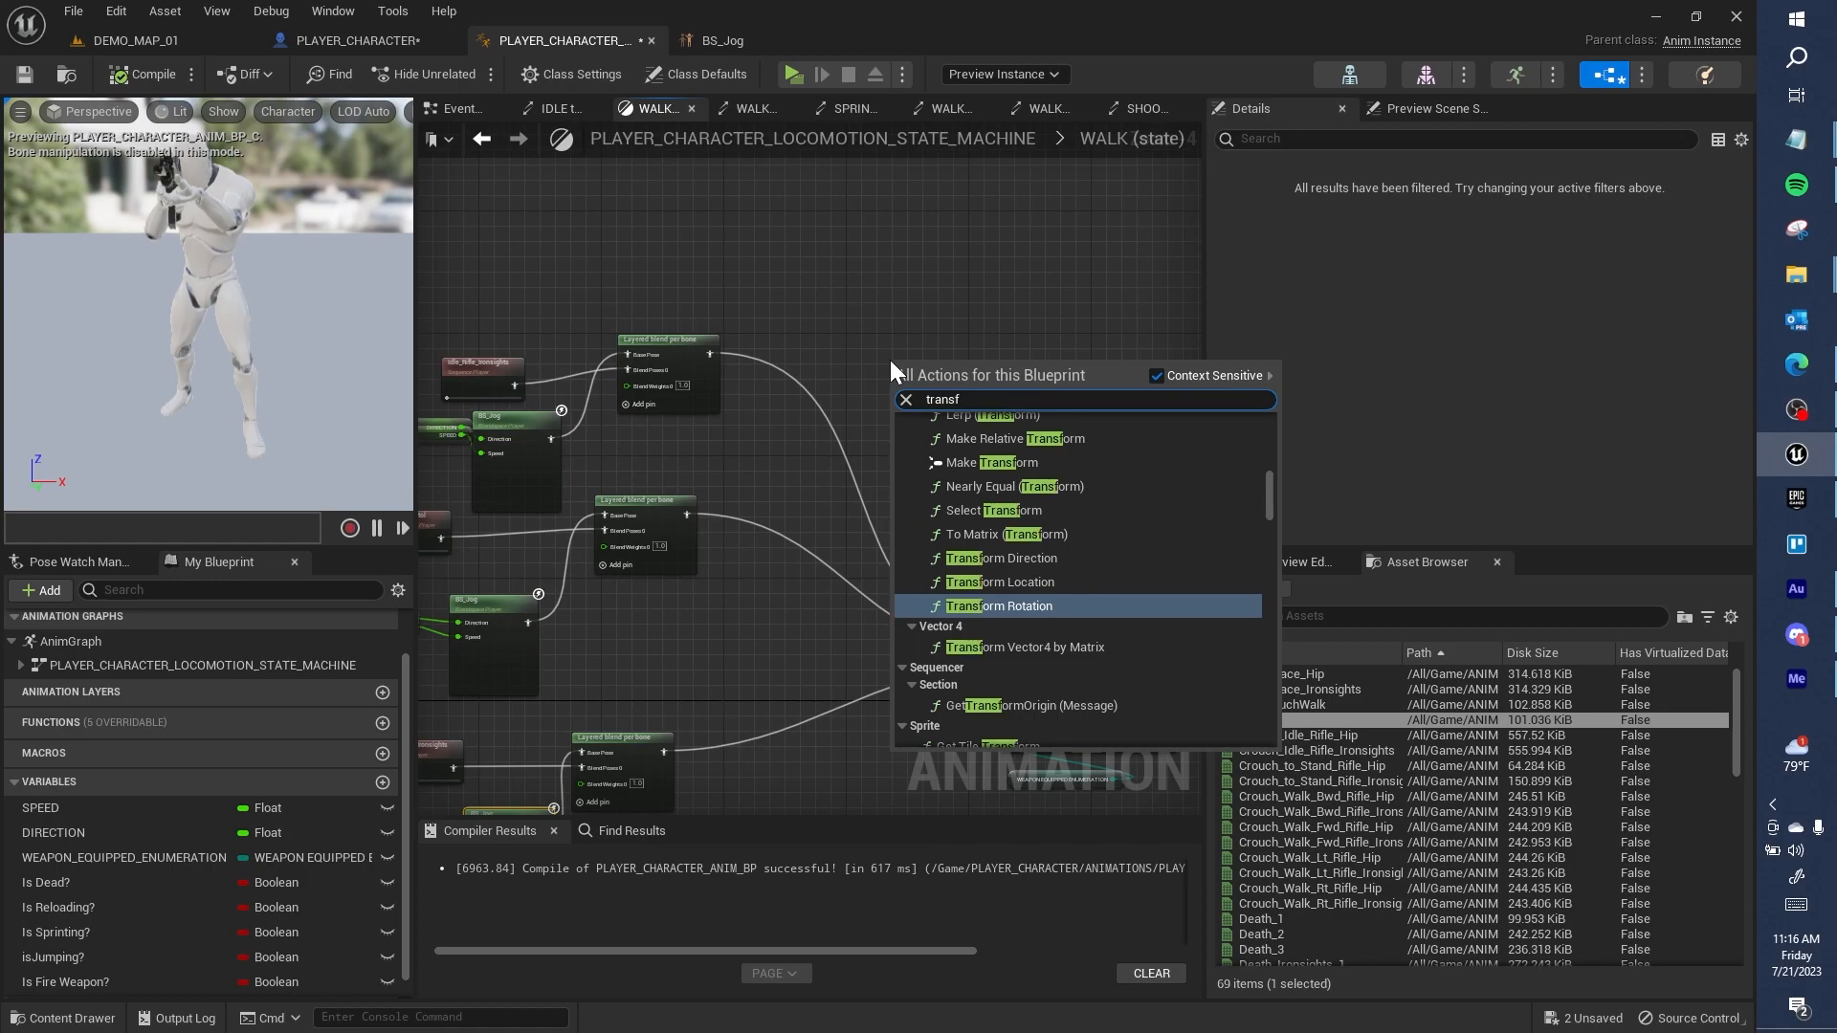
type("orm modify")
key("Return")
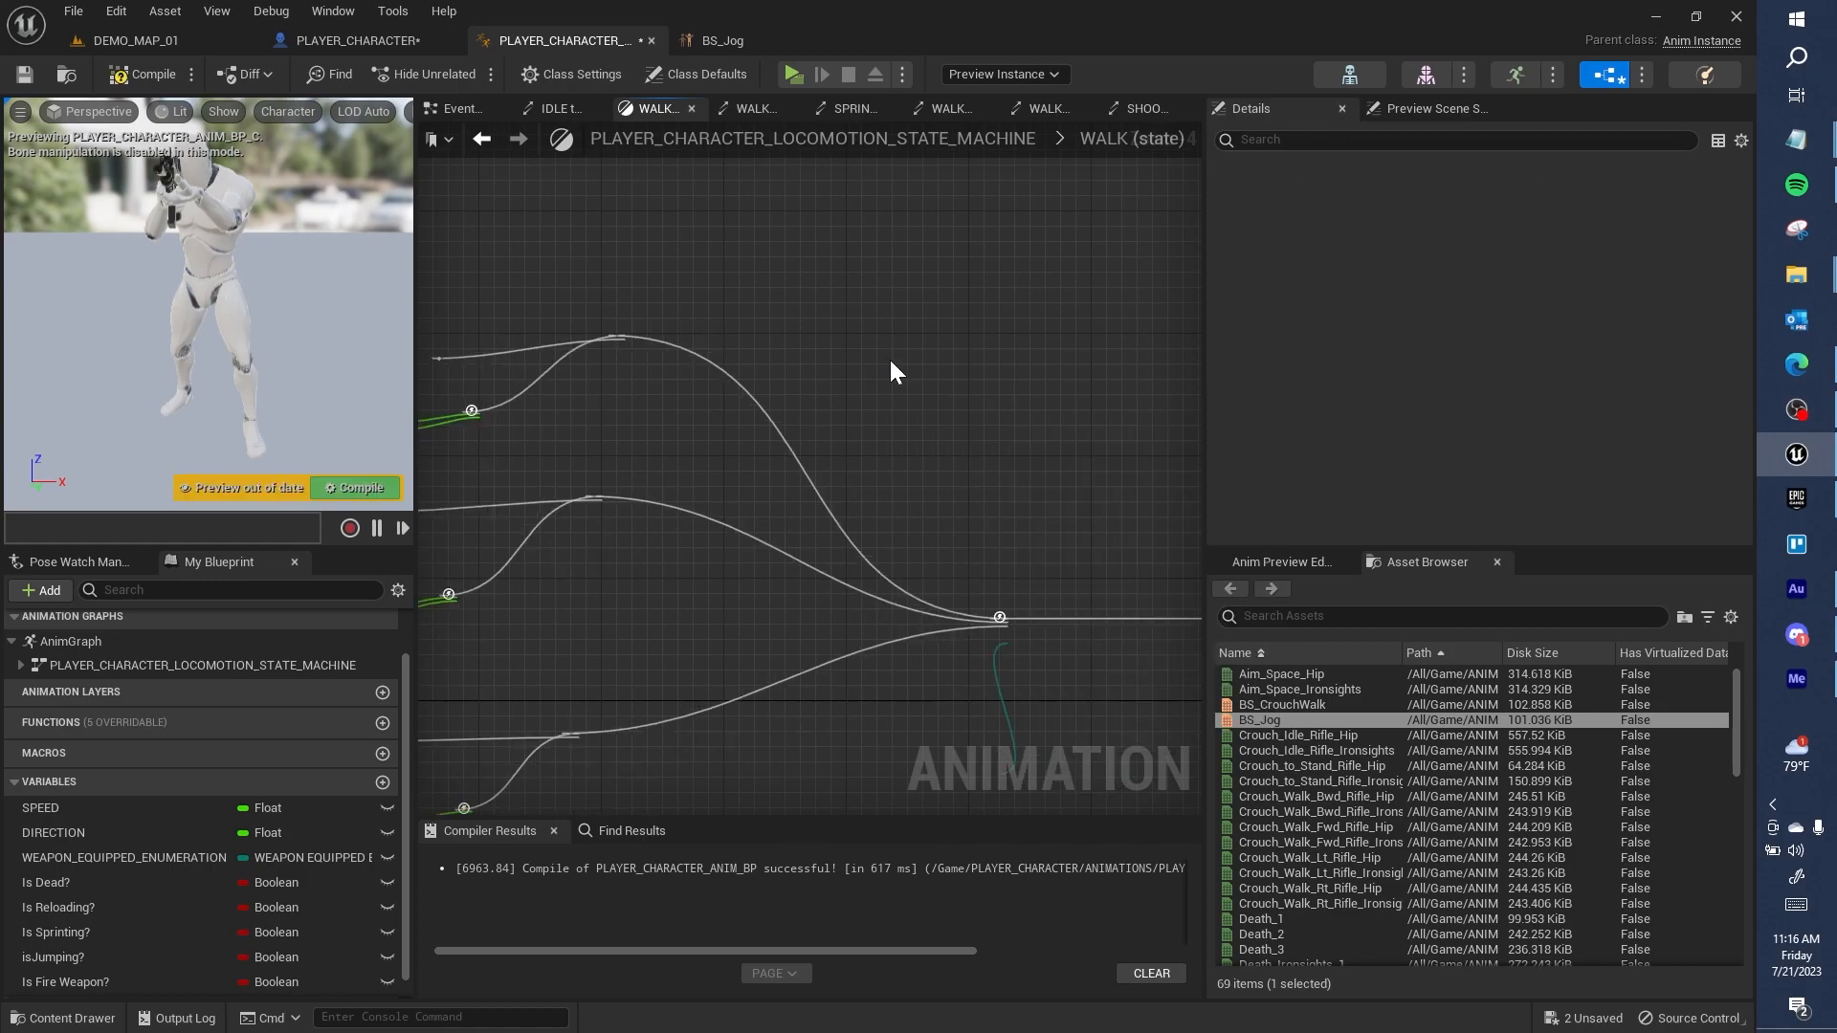
left_click_drag(927, 369, 801, 538)
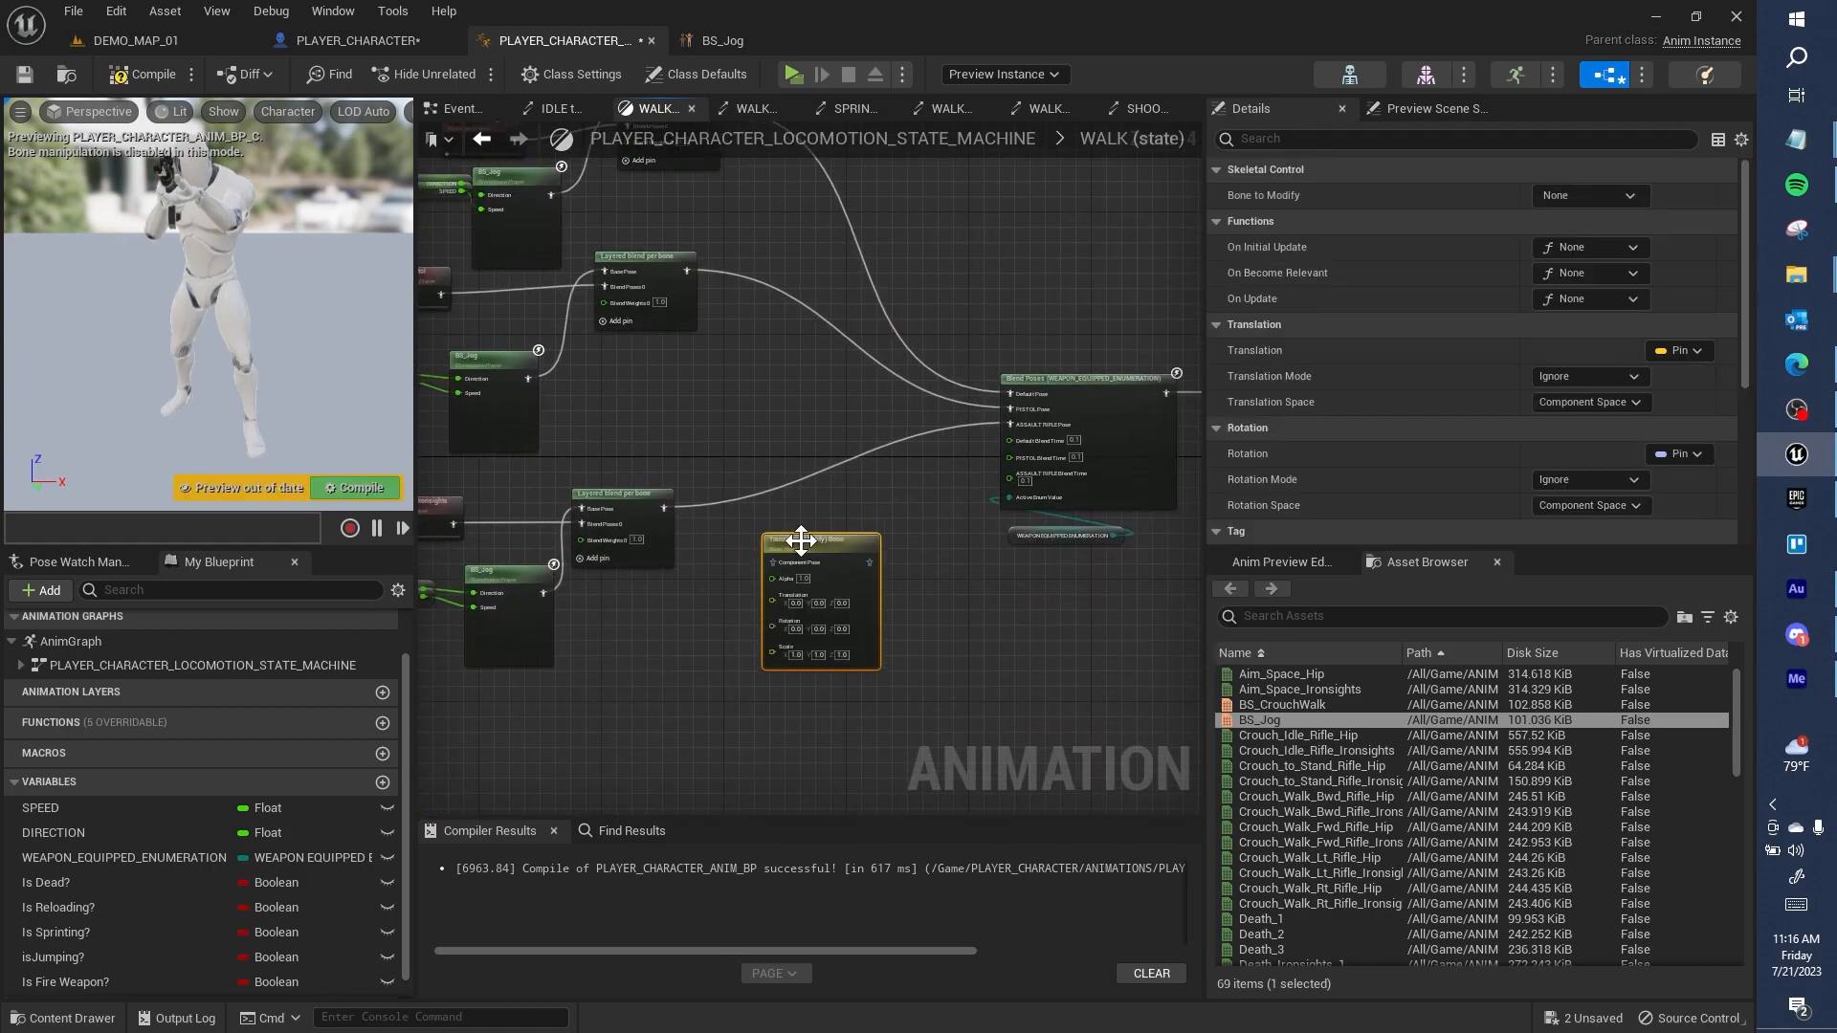
Step: Wire the Transform (Modify) Bone node between the lowest Layered blend per bone output and the ASSAULT RIFLE pose of the Blend Poses node
scroll(685, 527, "up", 2)
left_click_drag(649, 498, 690, 564)
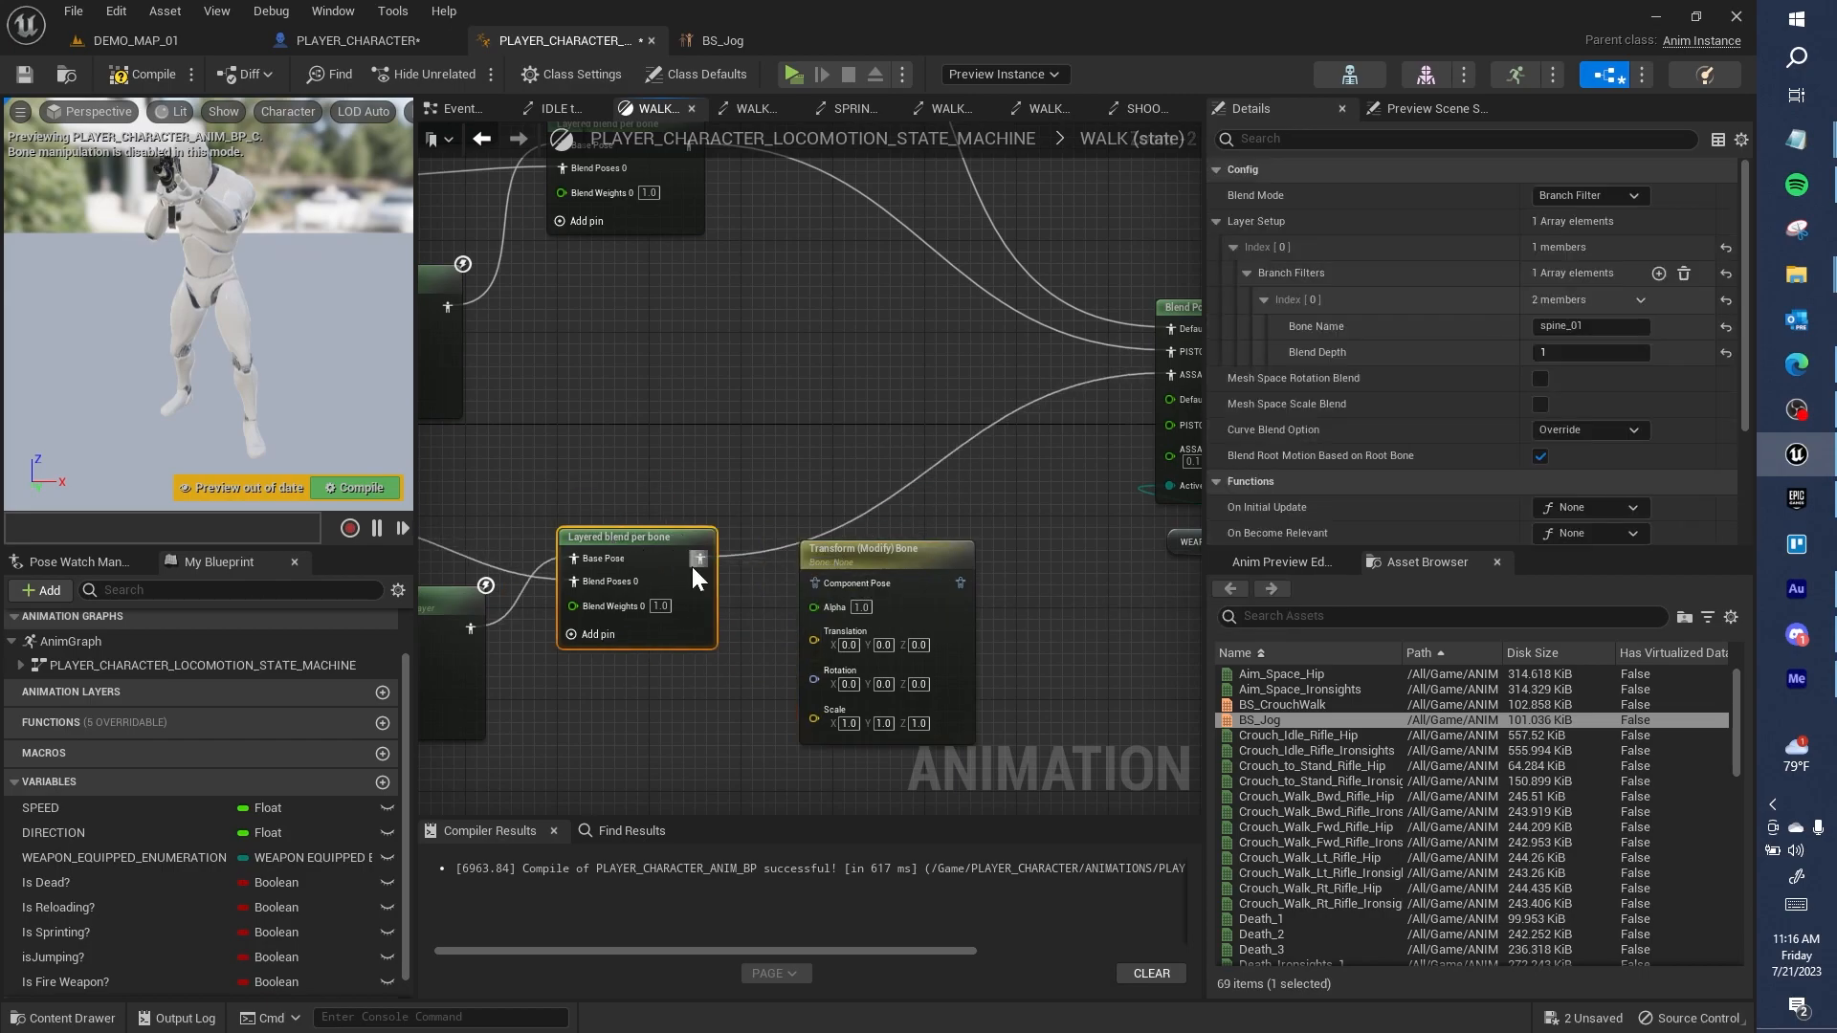
left_click_drag(824, 584, 911, 563)
right_click_drag(910, 531, 714, 601)
left_click_drag(768, 651, 956, 457)
right_click_drag(719, 583, 911, 469)
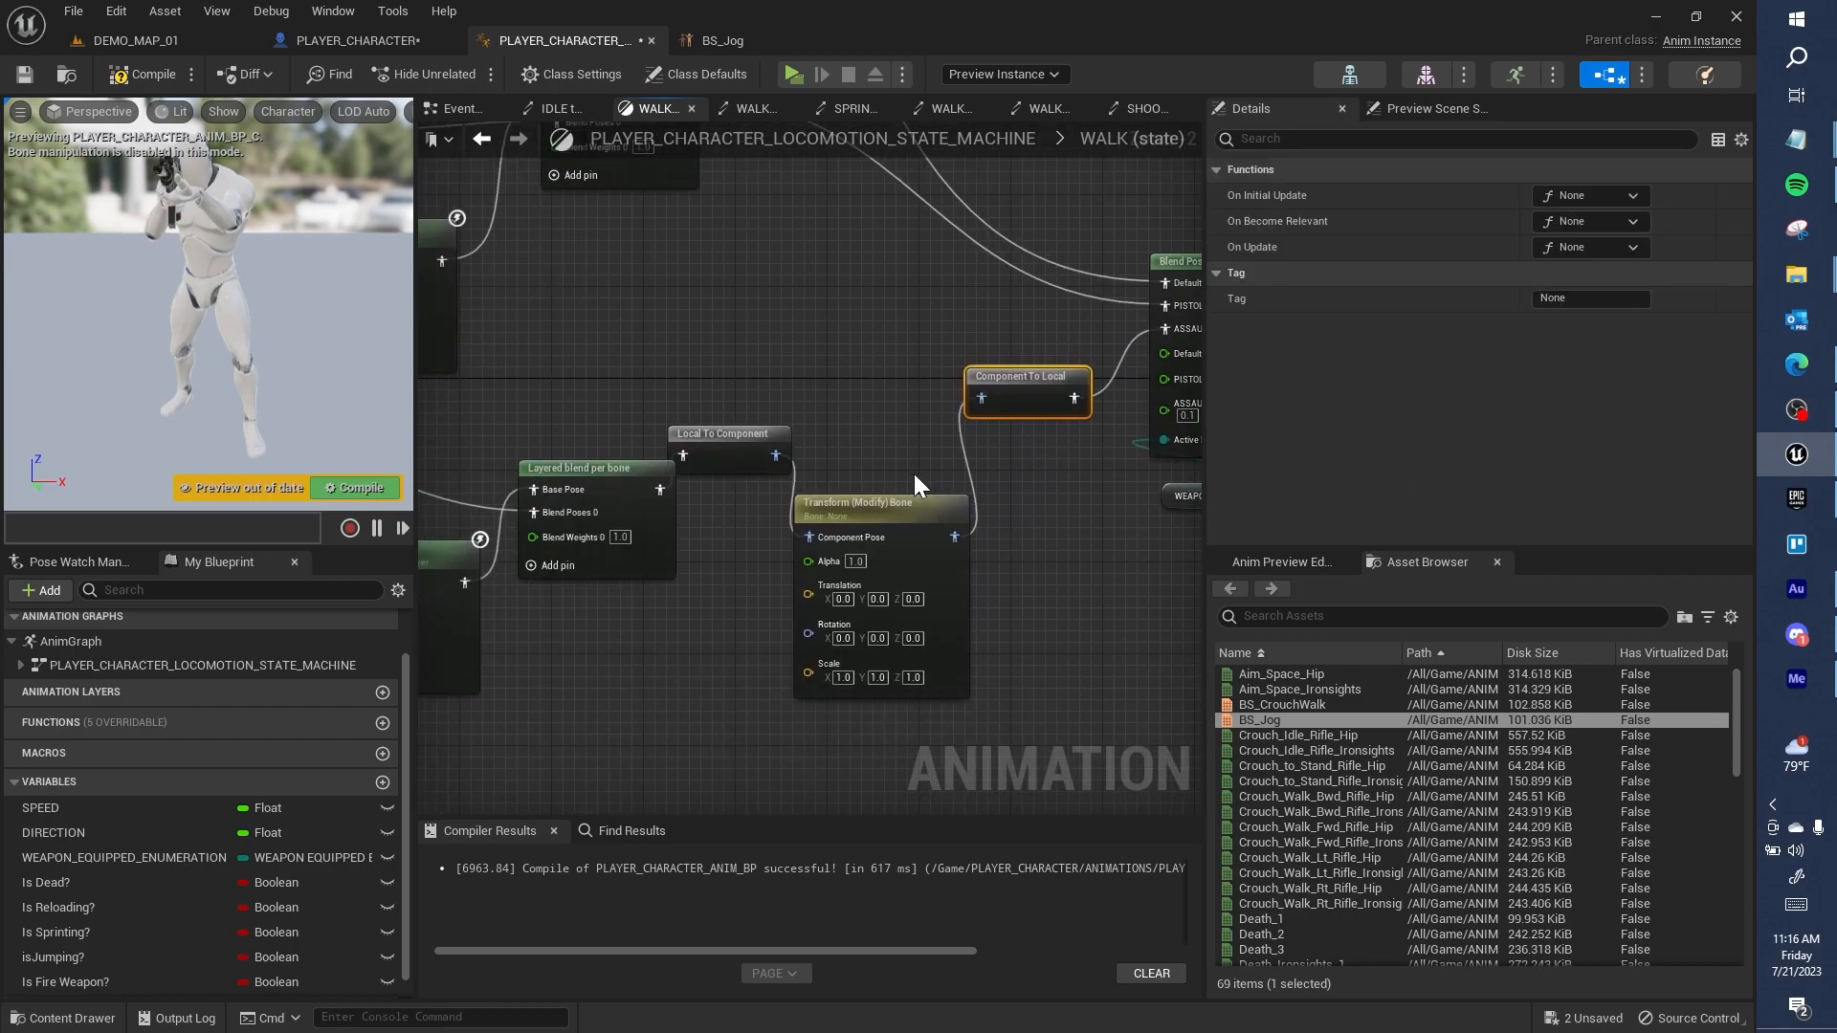
Step: Set the Transform (Modify) Bone node to Add to Existing rotation on spine_01 and compile the animation blueprint
left_click(909, 499)
scroll(1458, 370, "down", 2)
left_click(1575, 361)
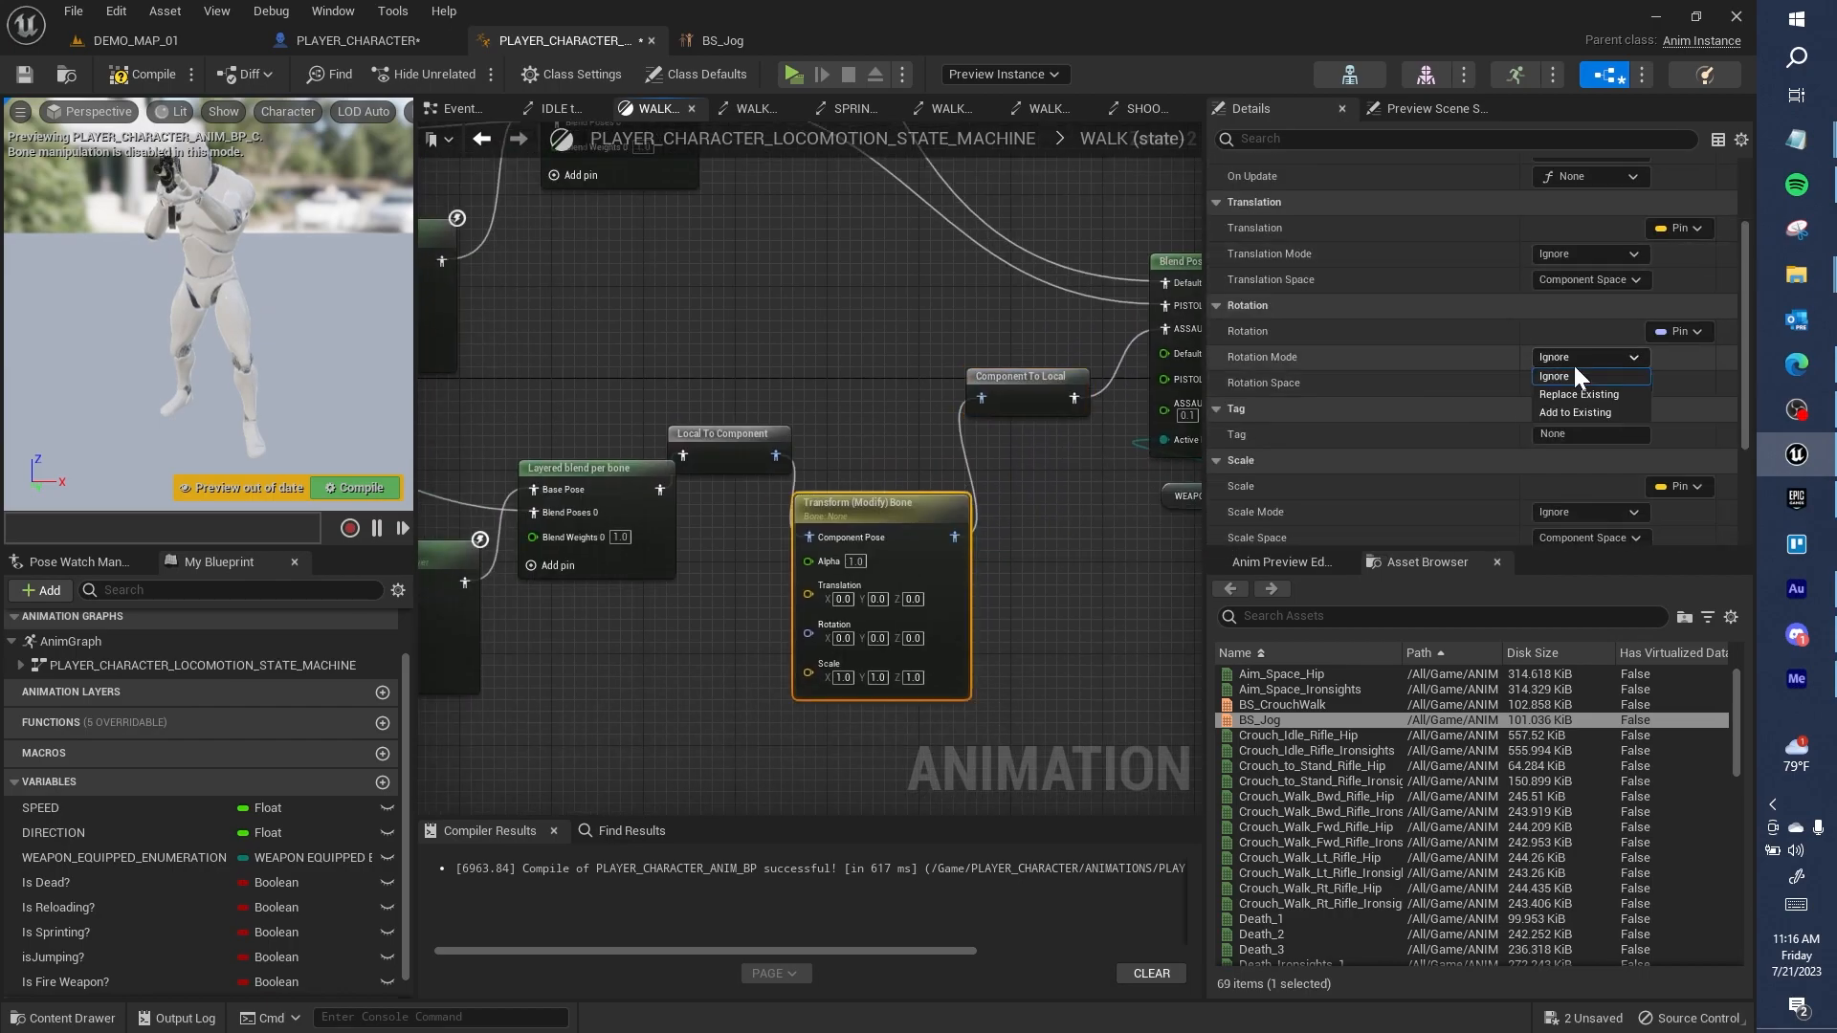
left_click(1634, 406)
scroll(1570, 358, "up", 2)
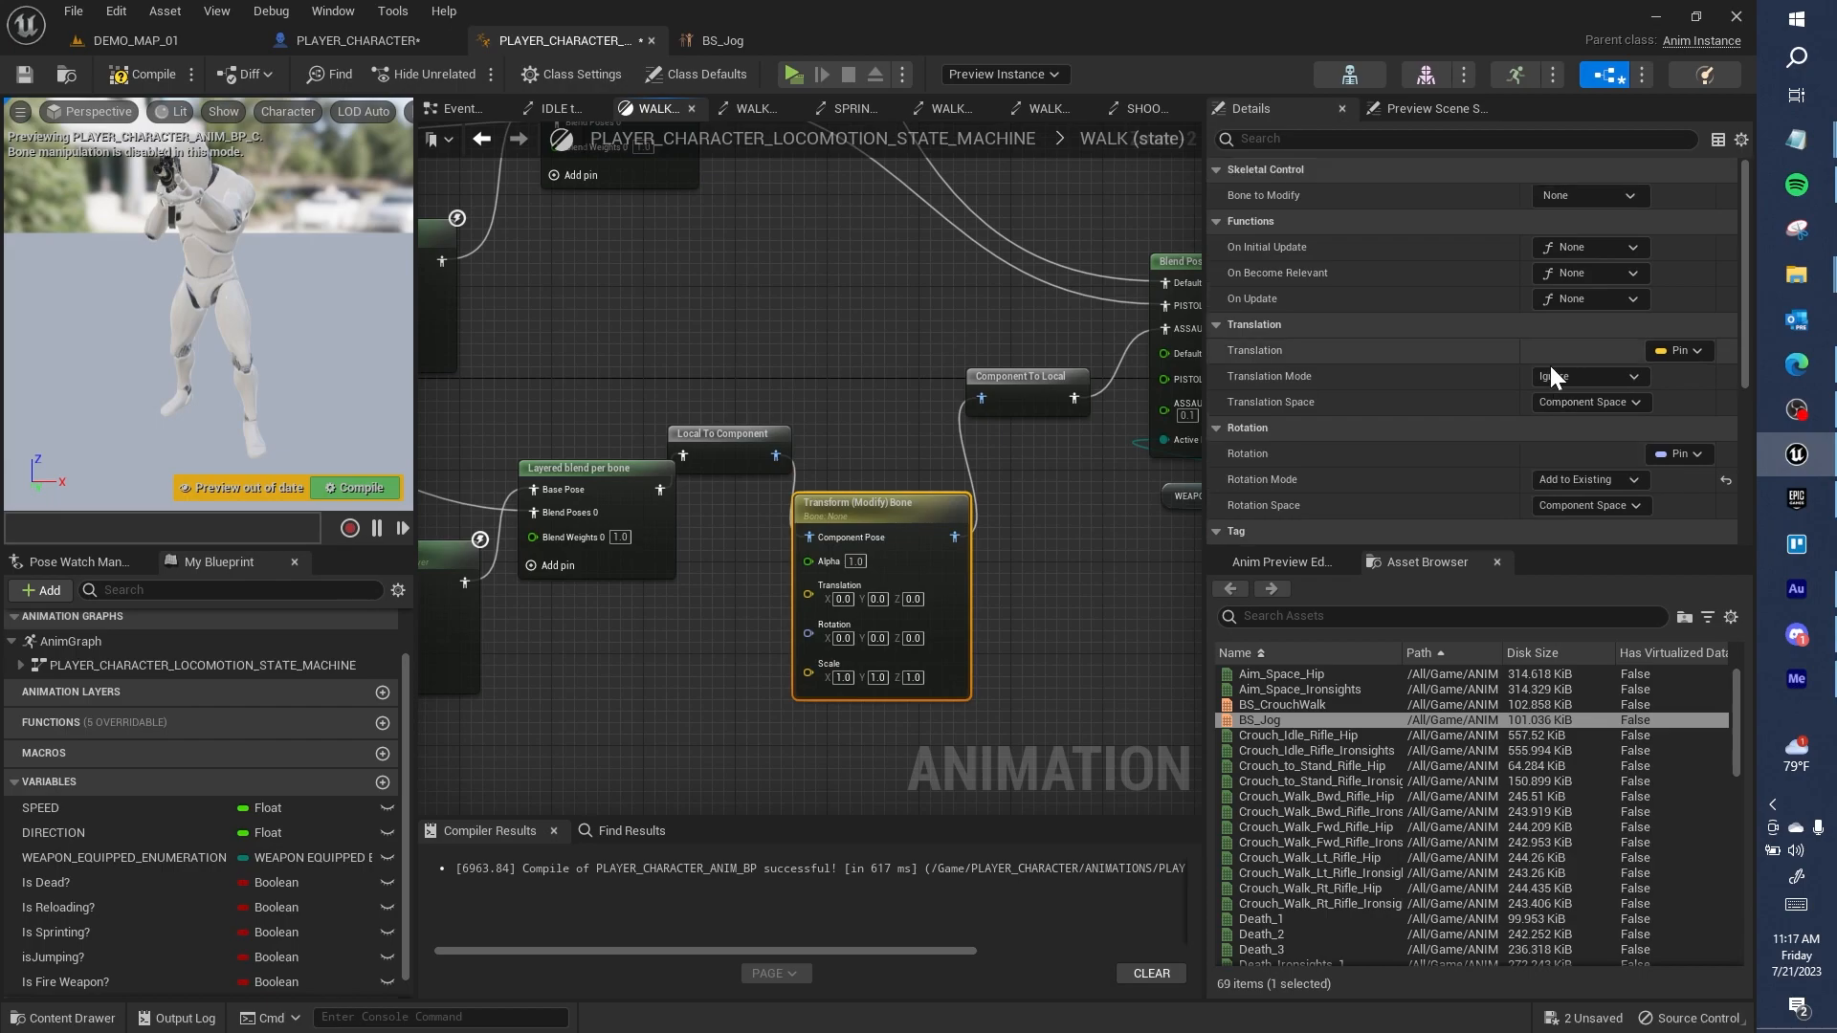
left_click(1574, 196)
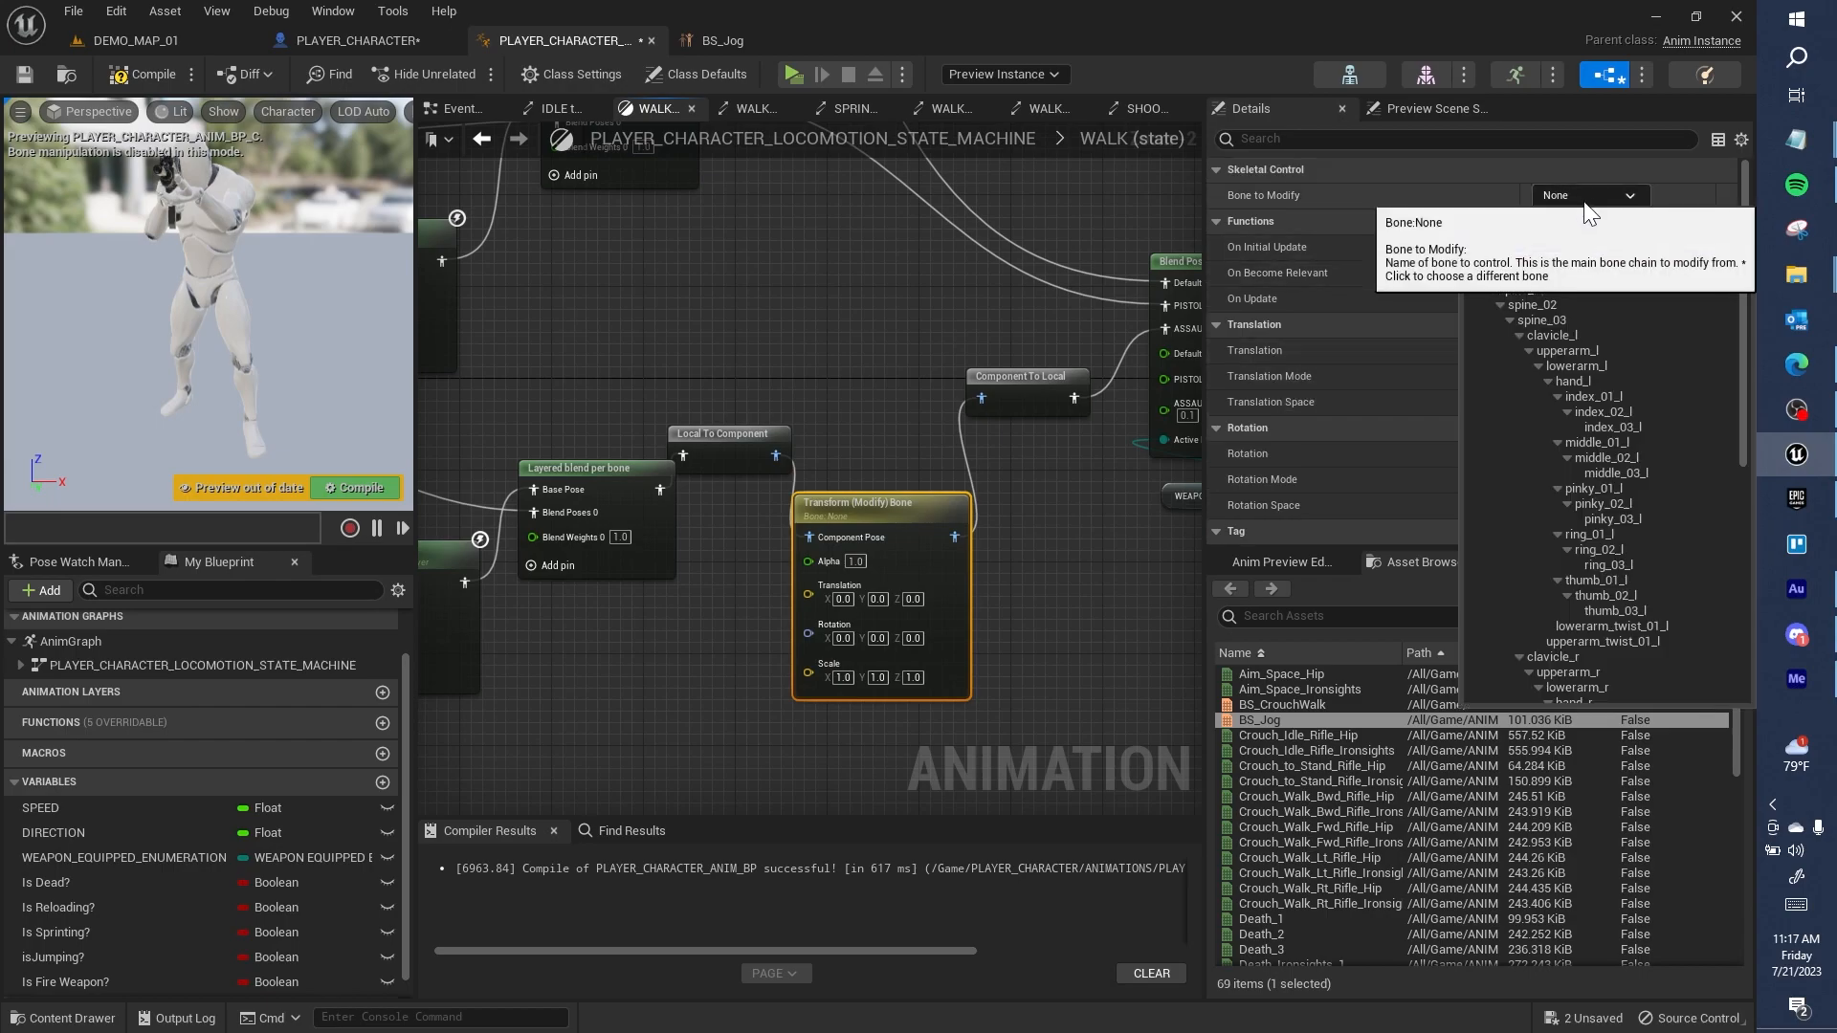
left_click(1550, 298)
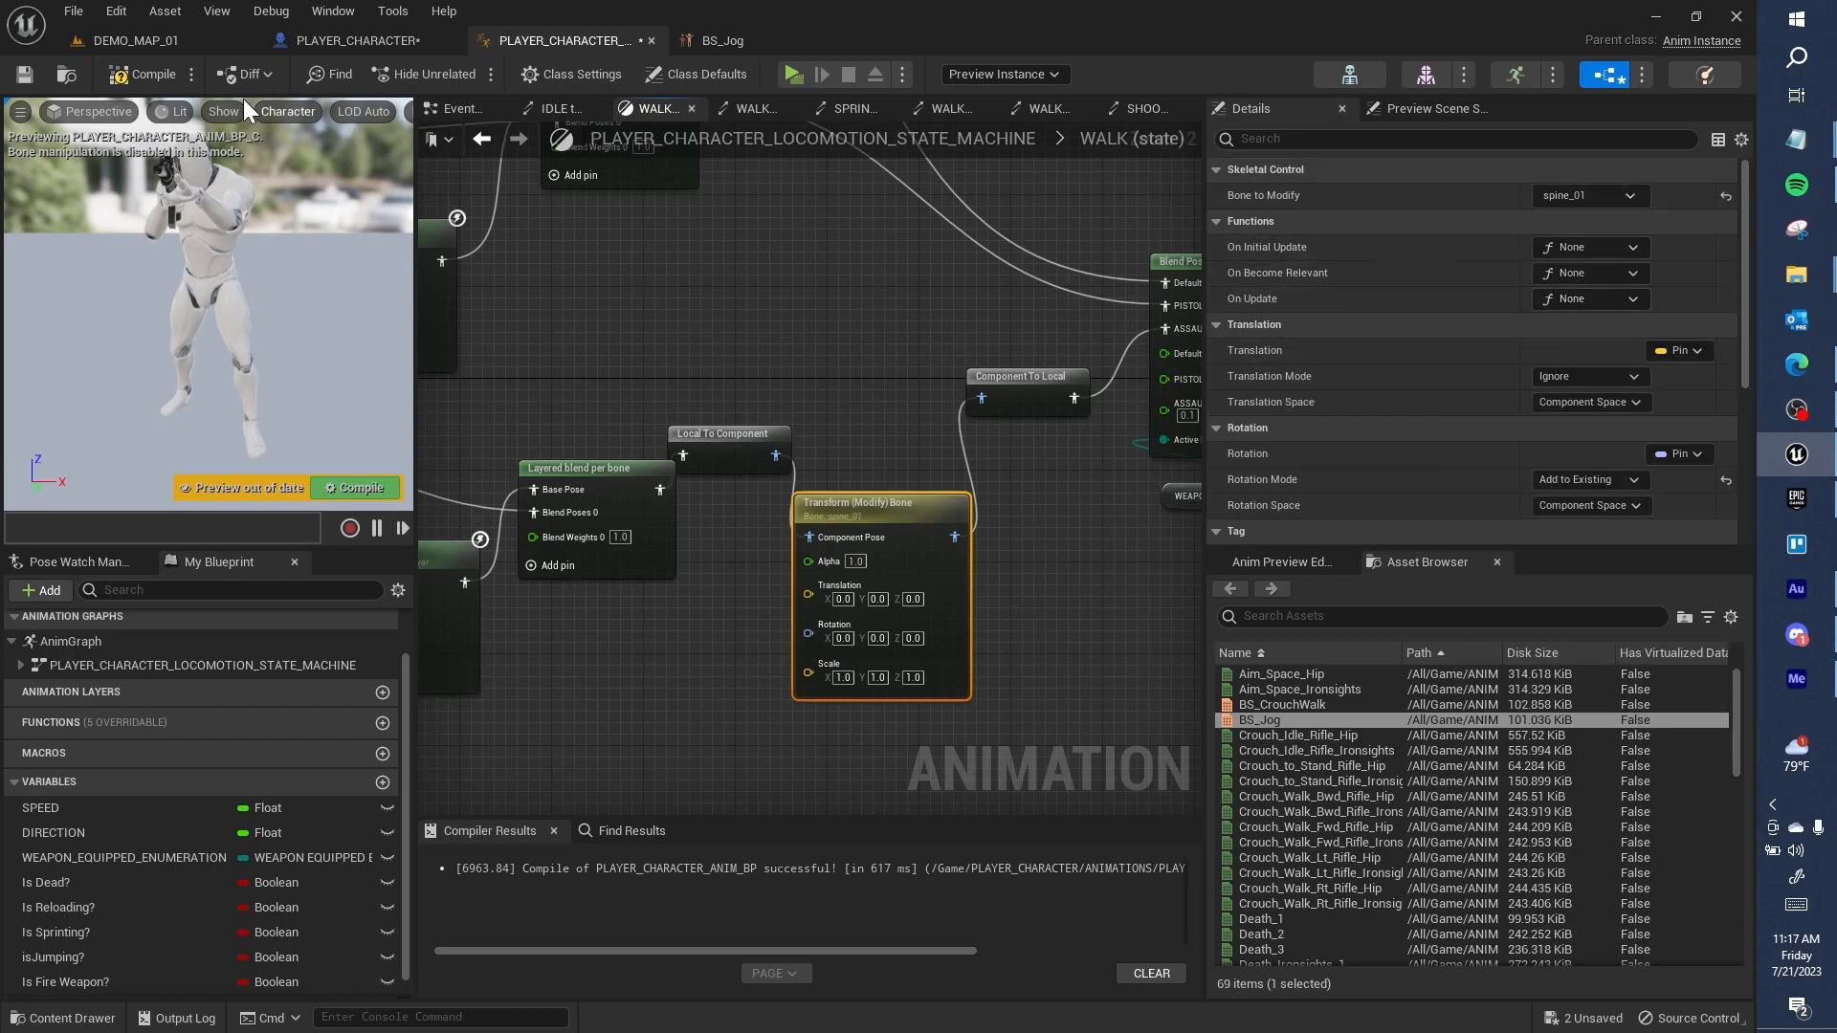
left_click(151, 77)
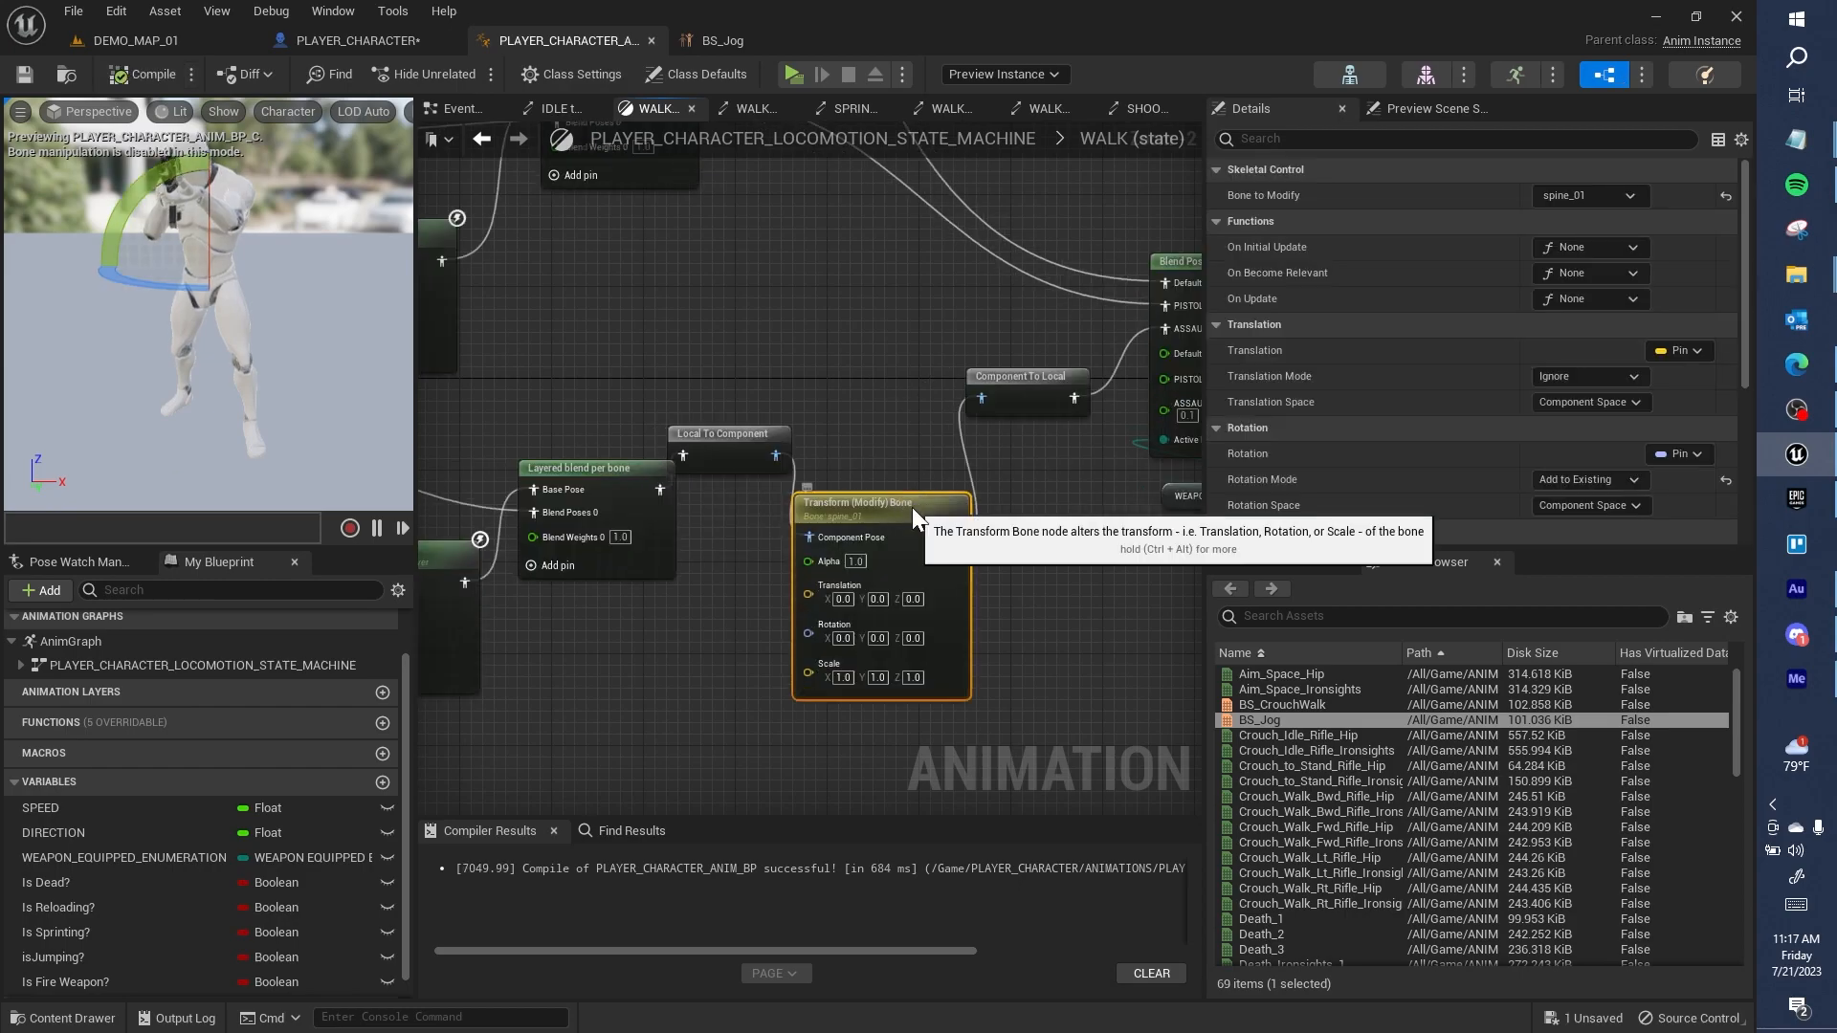
Step: Set the SPEED variable's default value to 900 and compile the animation blueprint
left_click(40, 808)
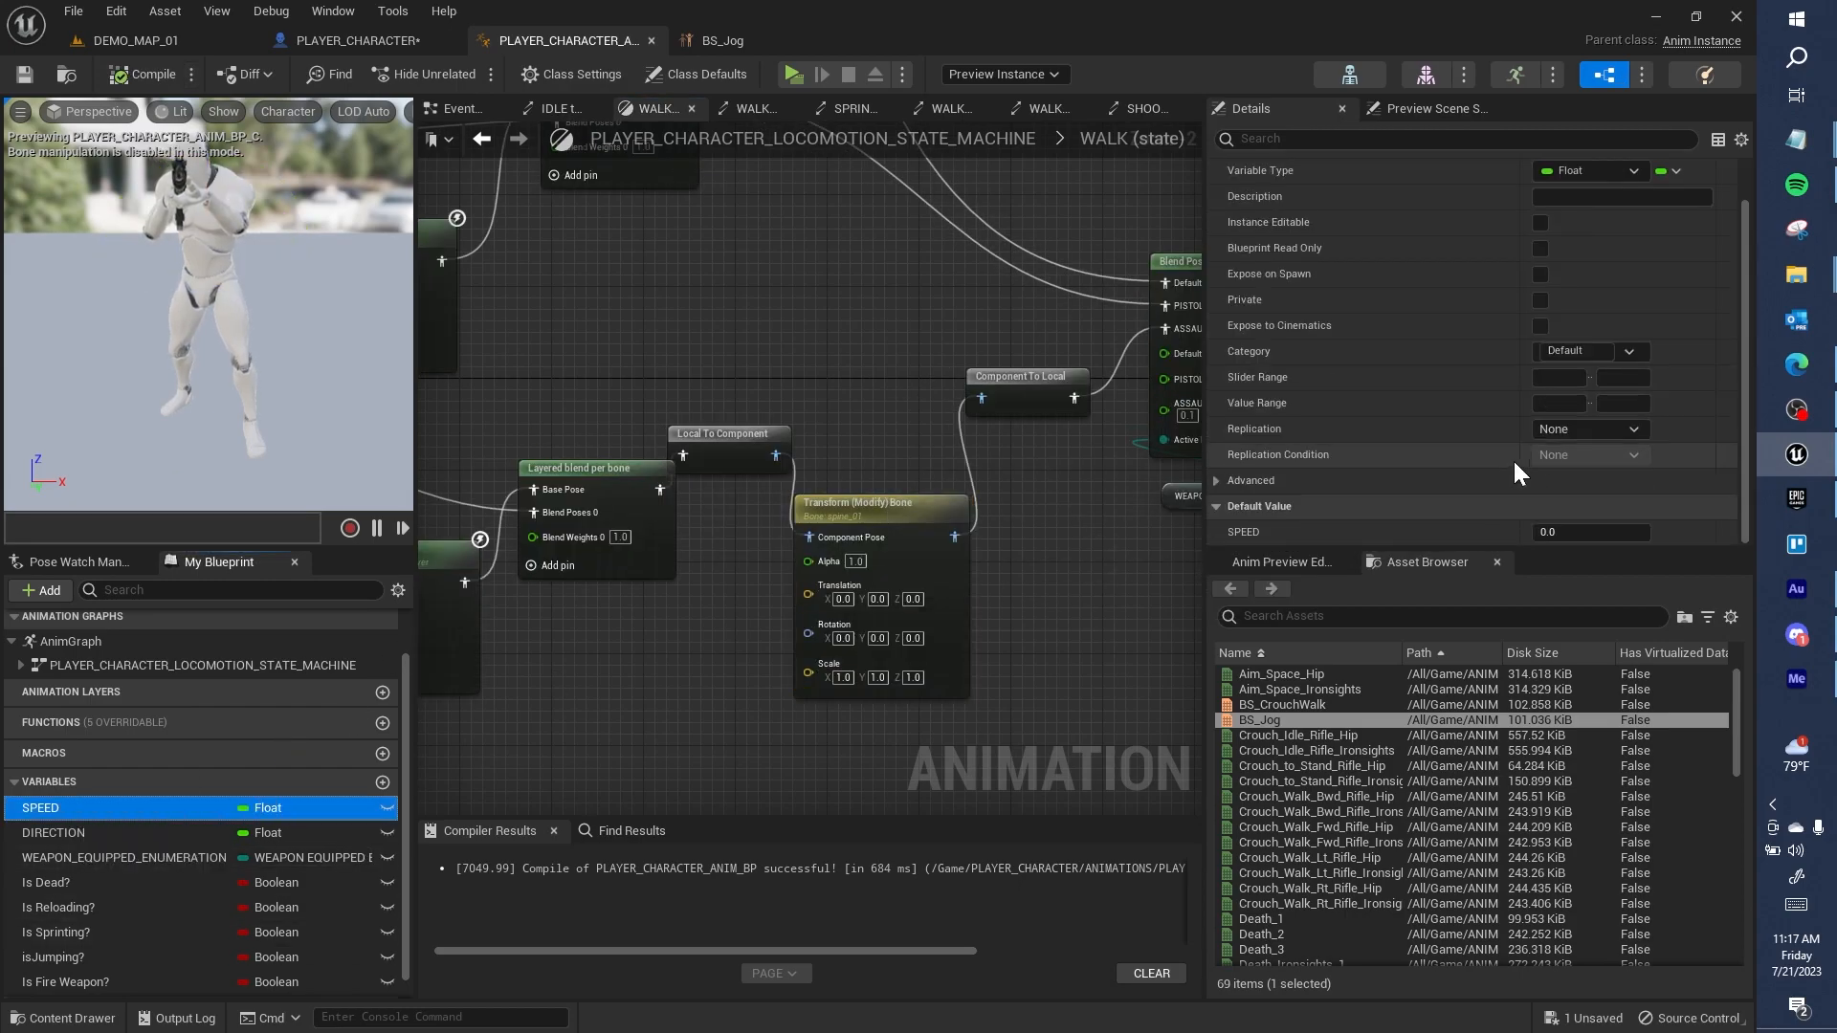
left_click(1596, 532)
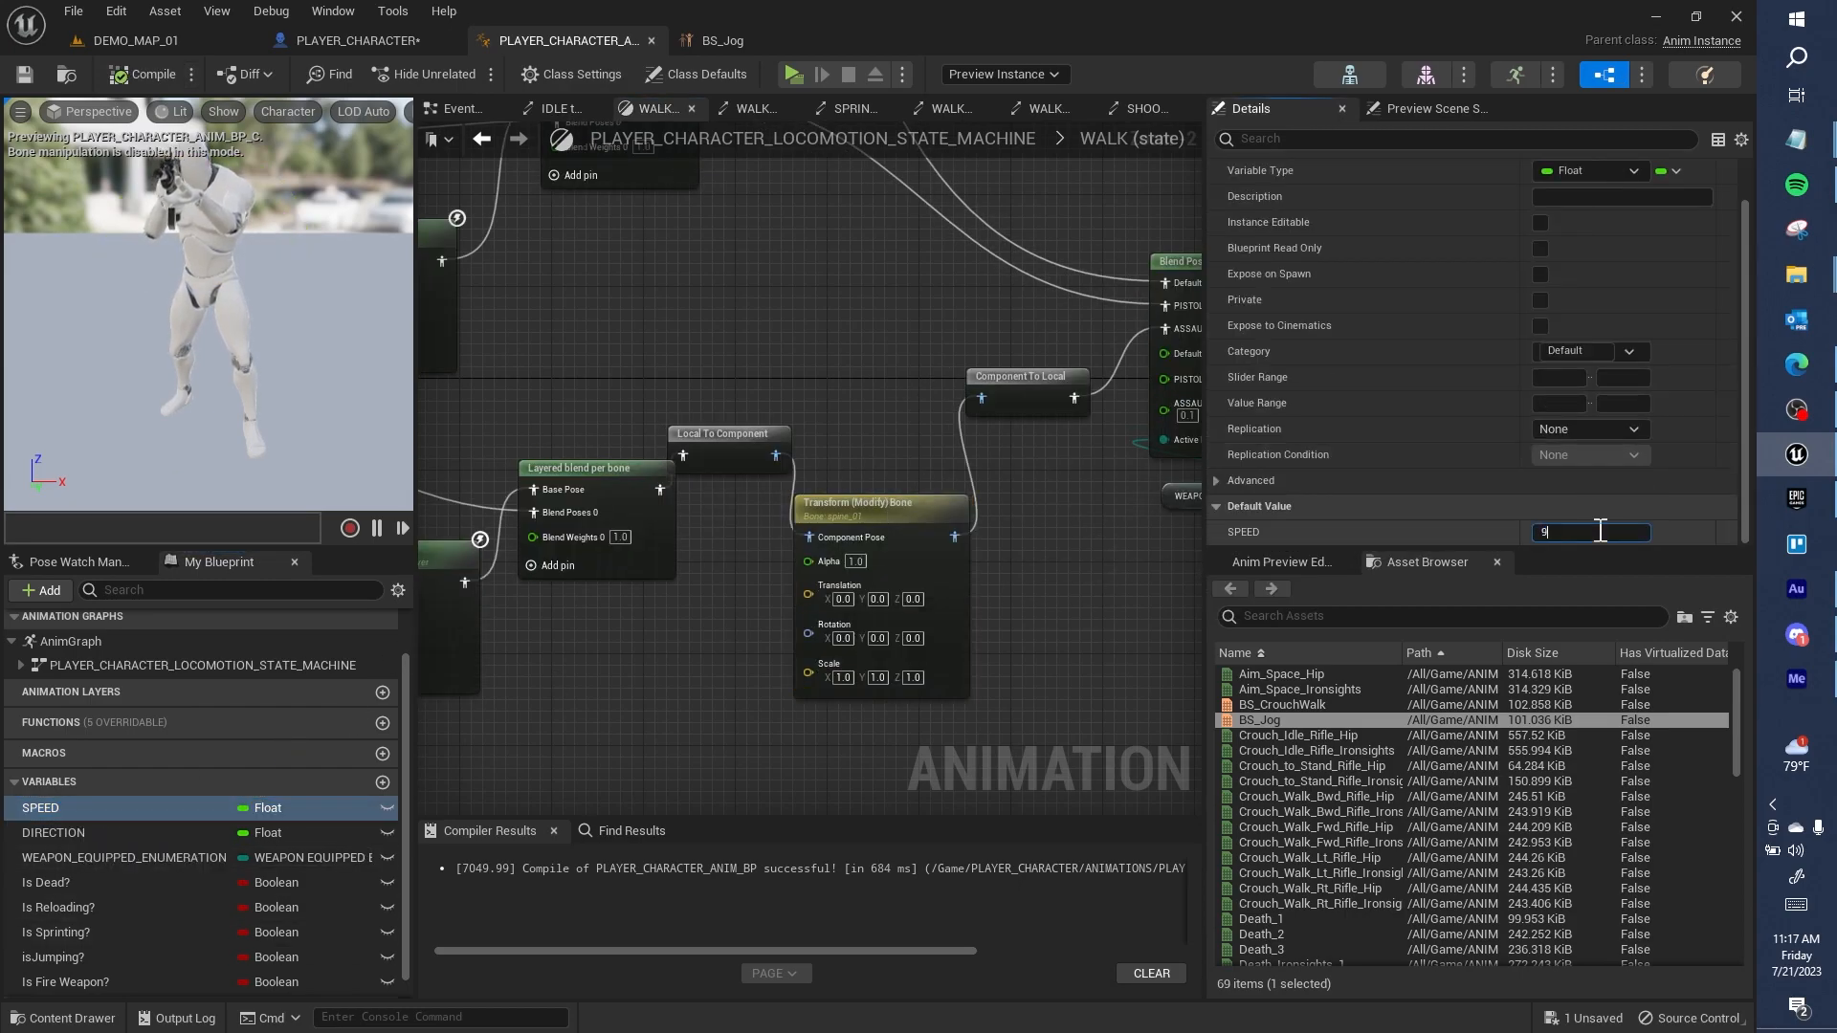
type("900")
key("Return")
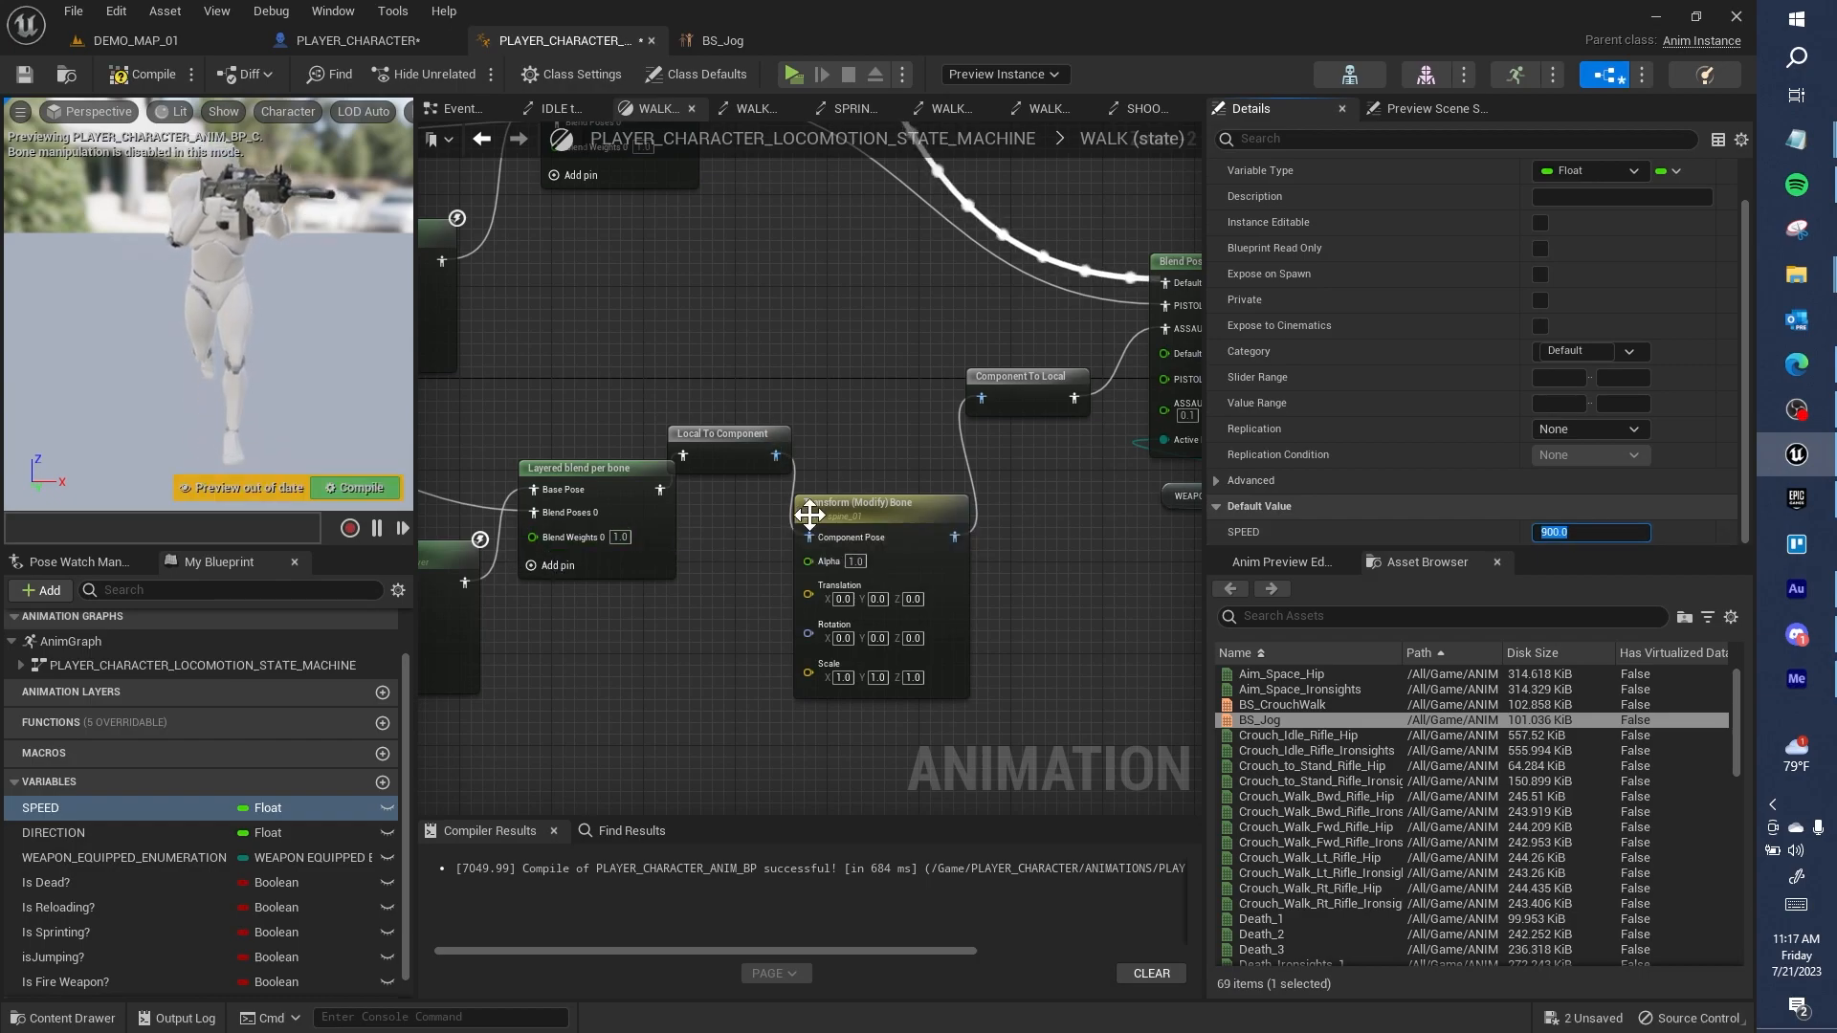
left_click(888, 507)
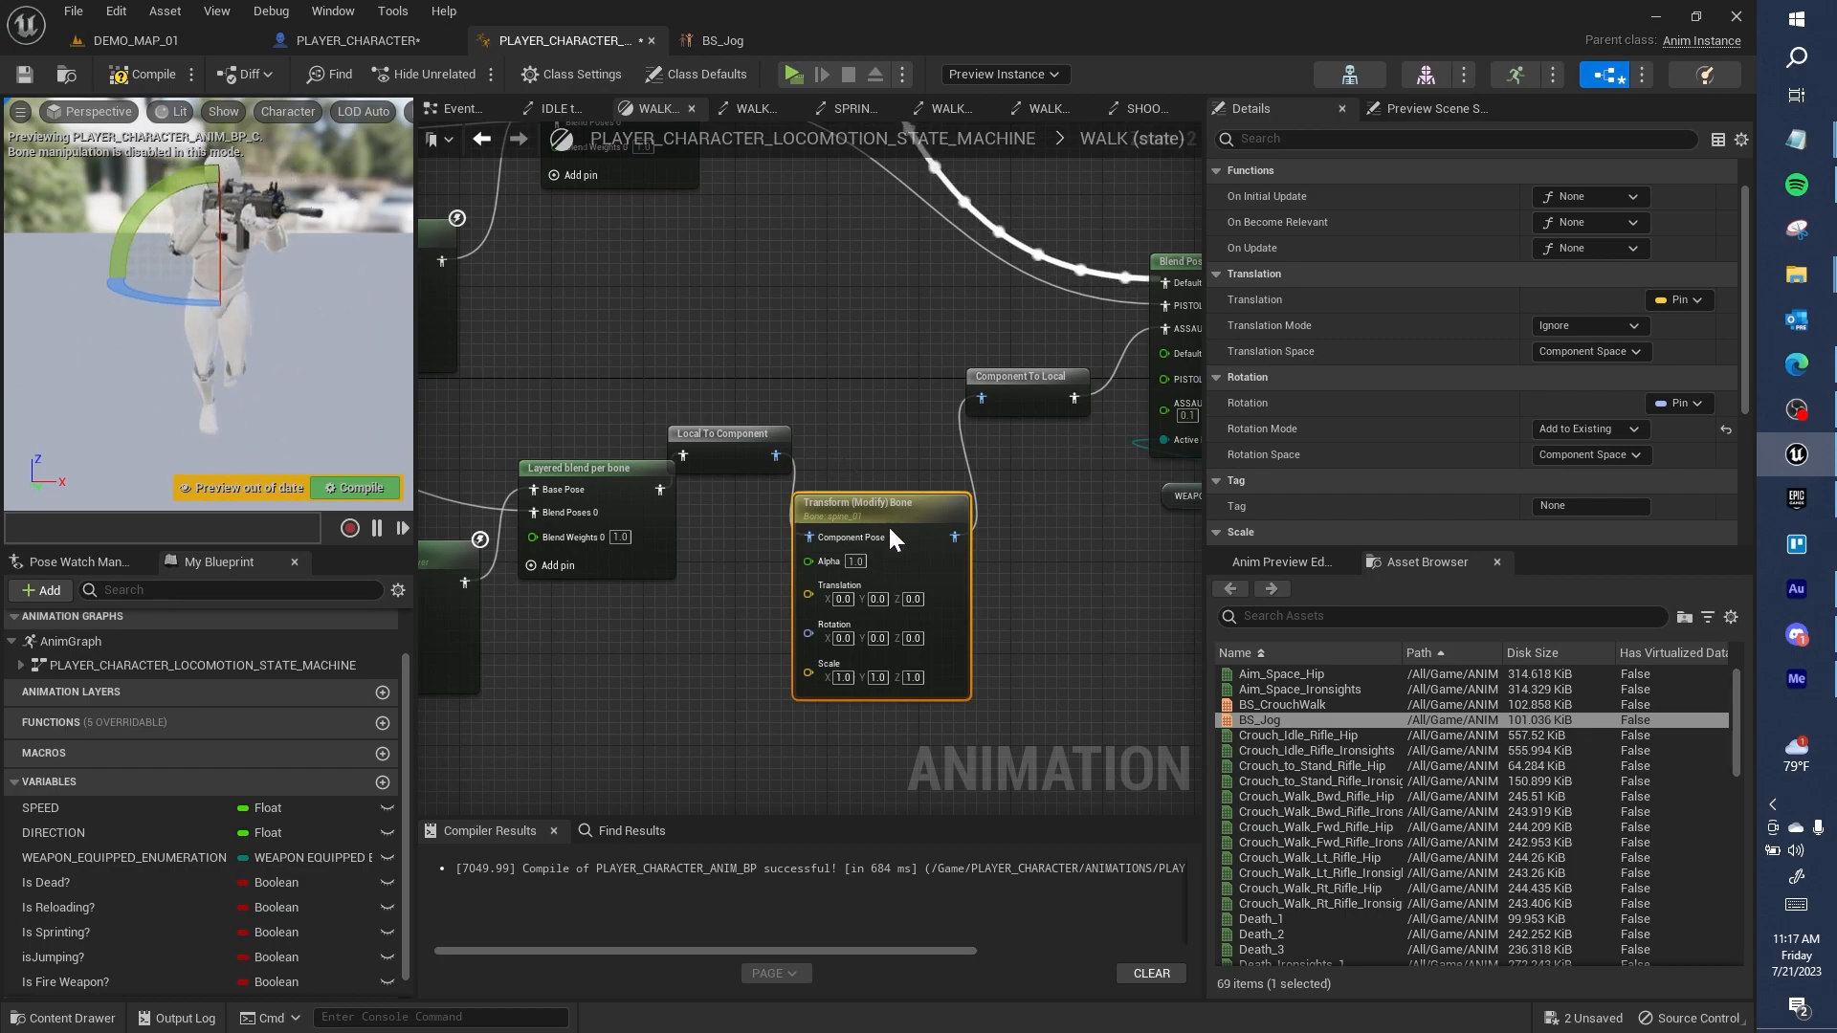
key("ctrl+z")
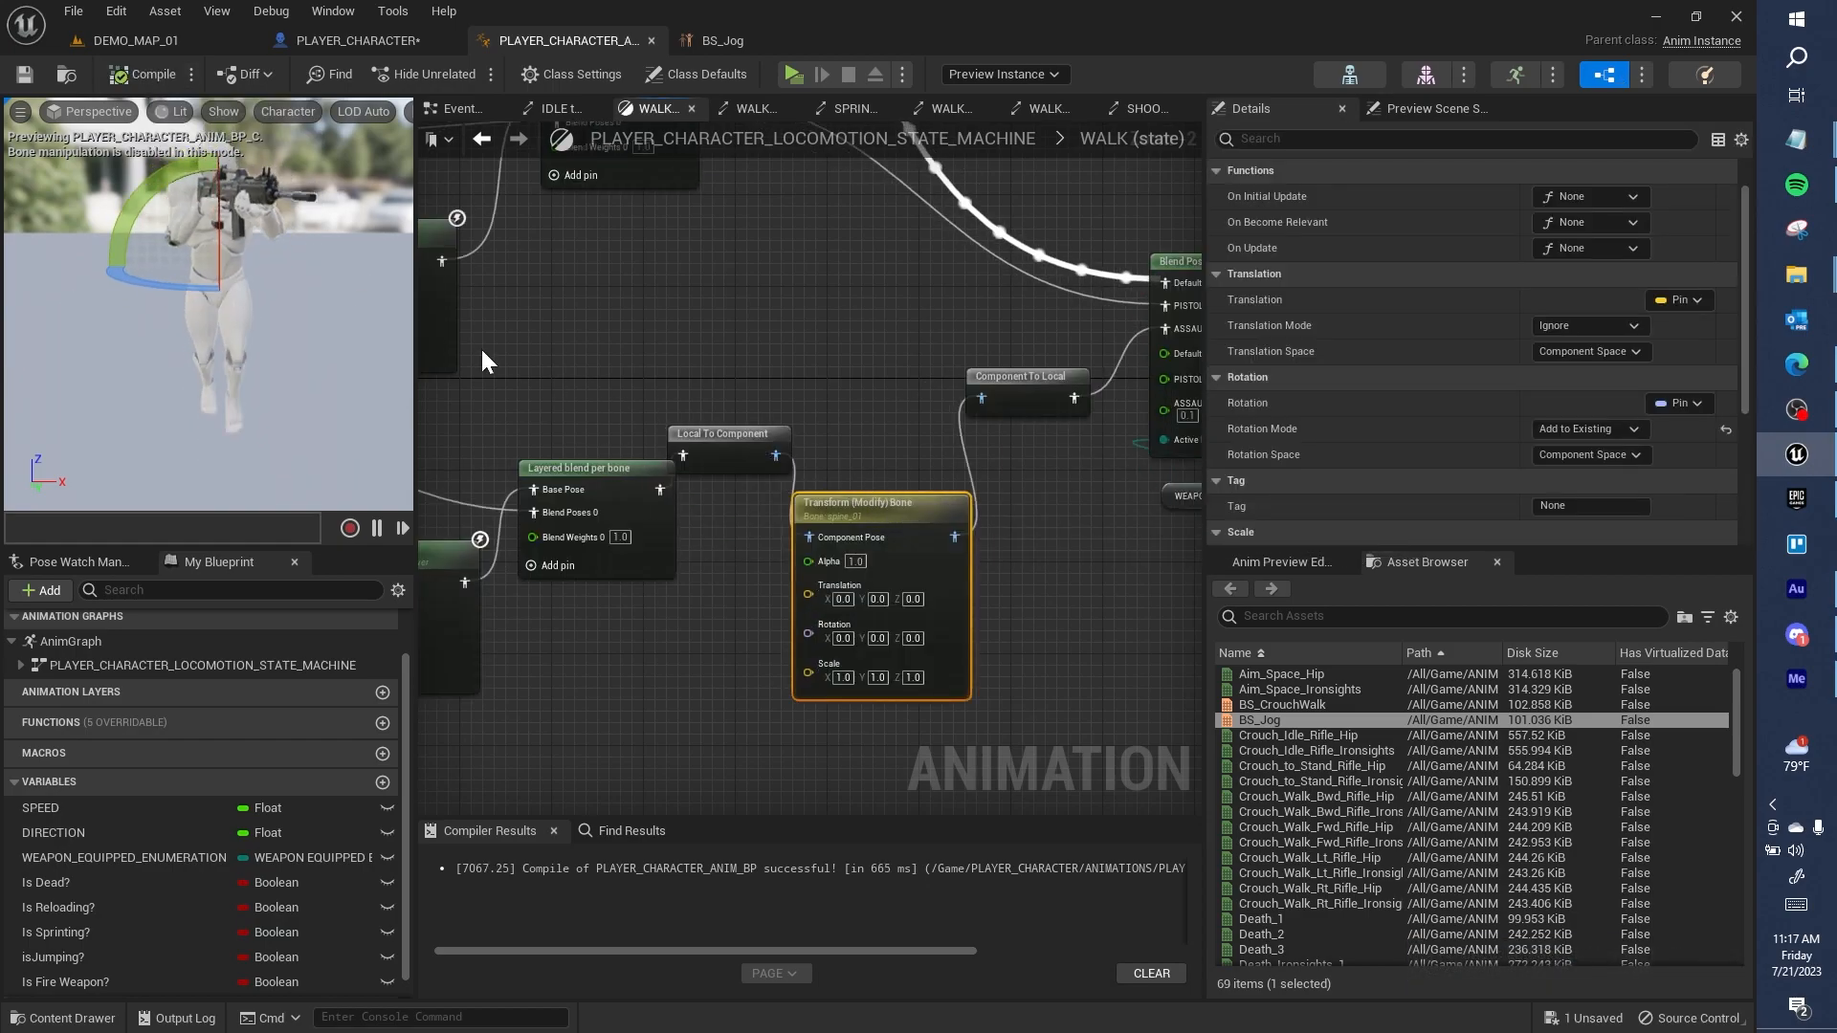
Step: Set the Transform (Modify) Bone node's Y rotation to 35 and recompile the preview
left_click(877, 638)
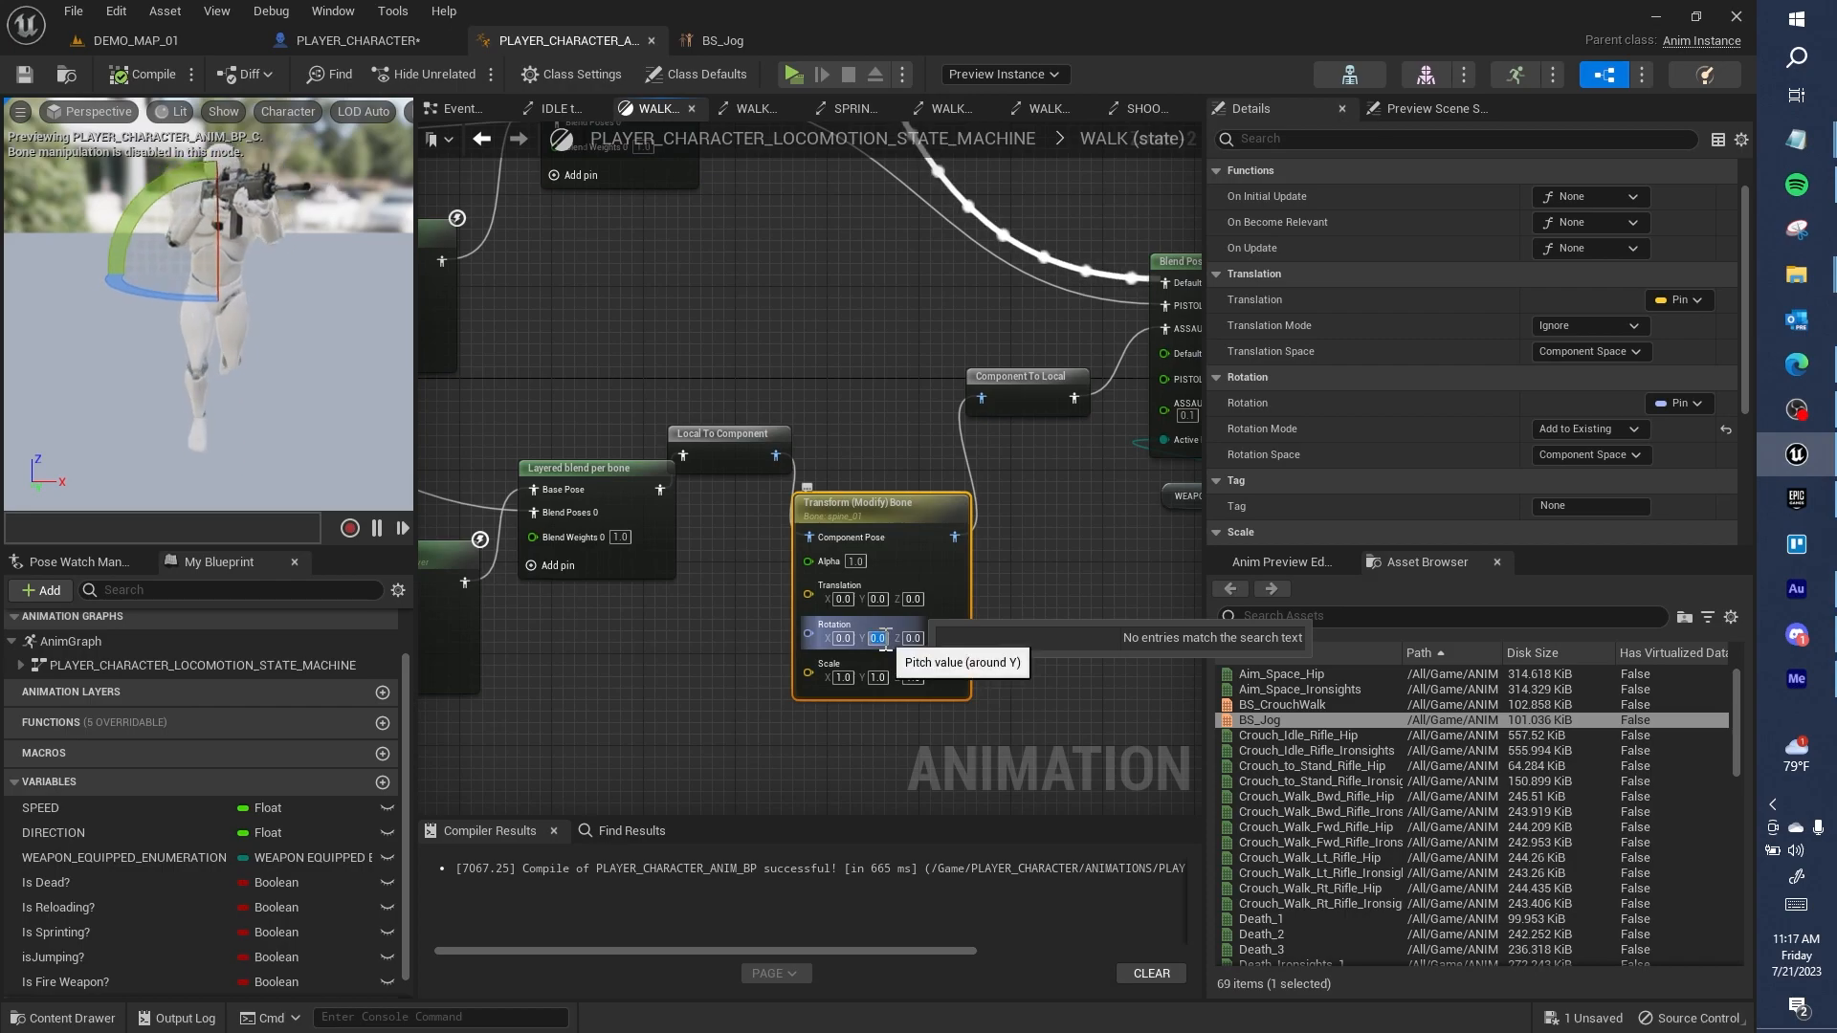
type("35")
key("Return")
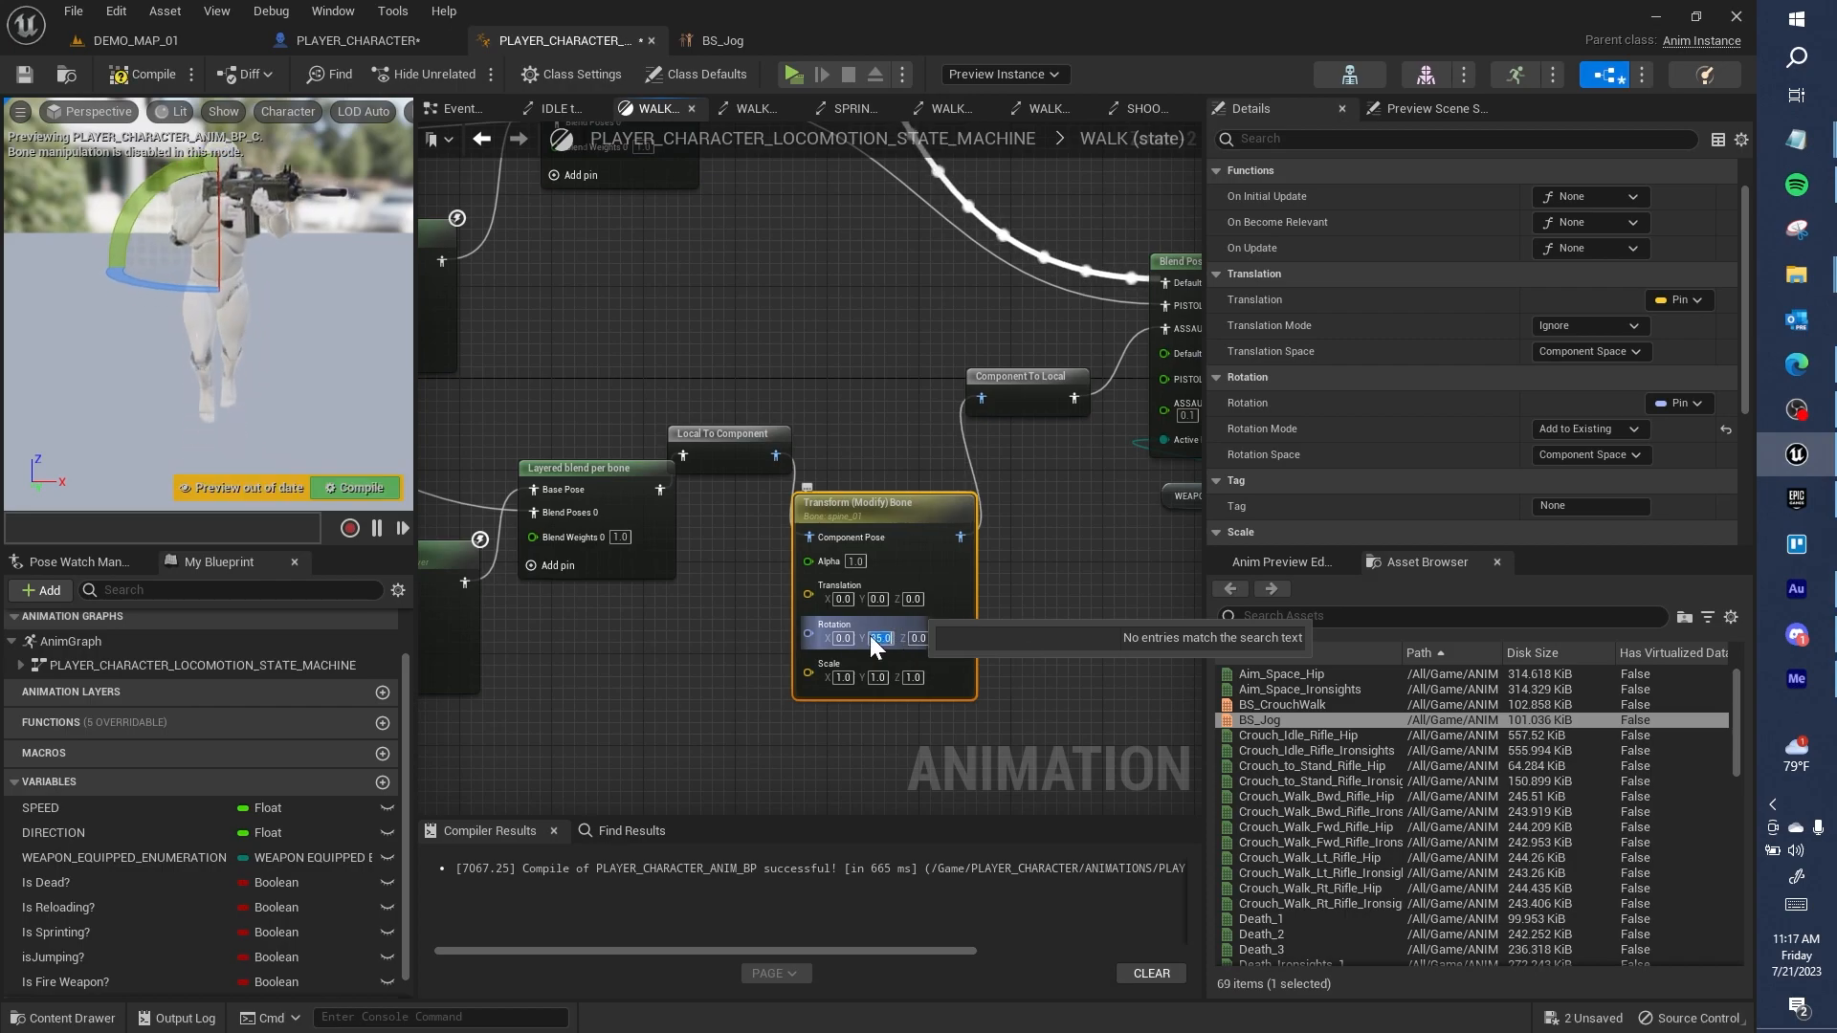
left_click(379, 486)
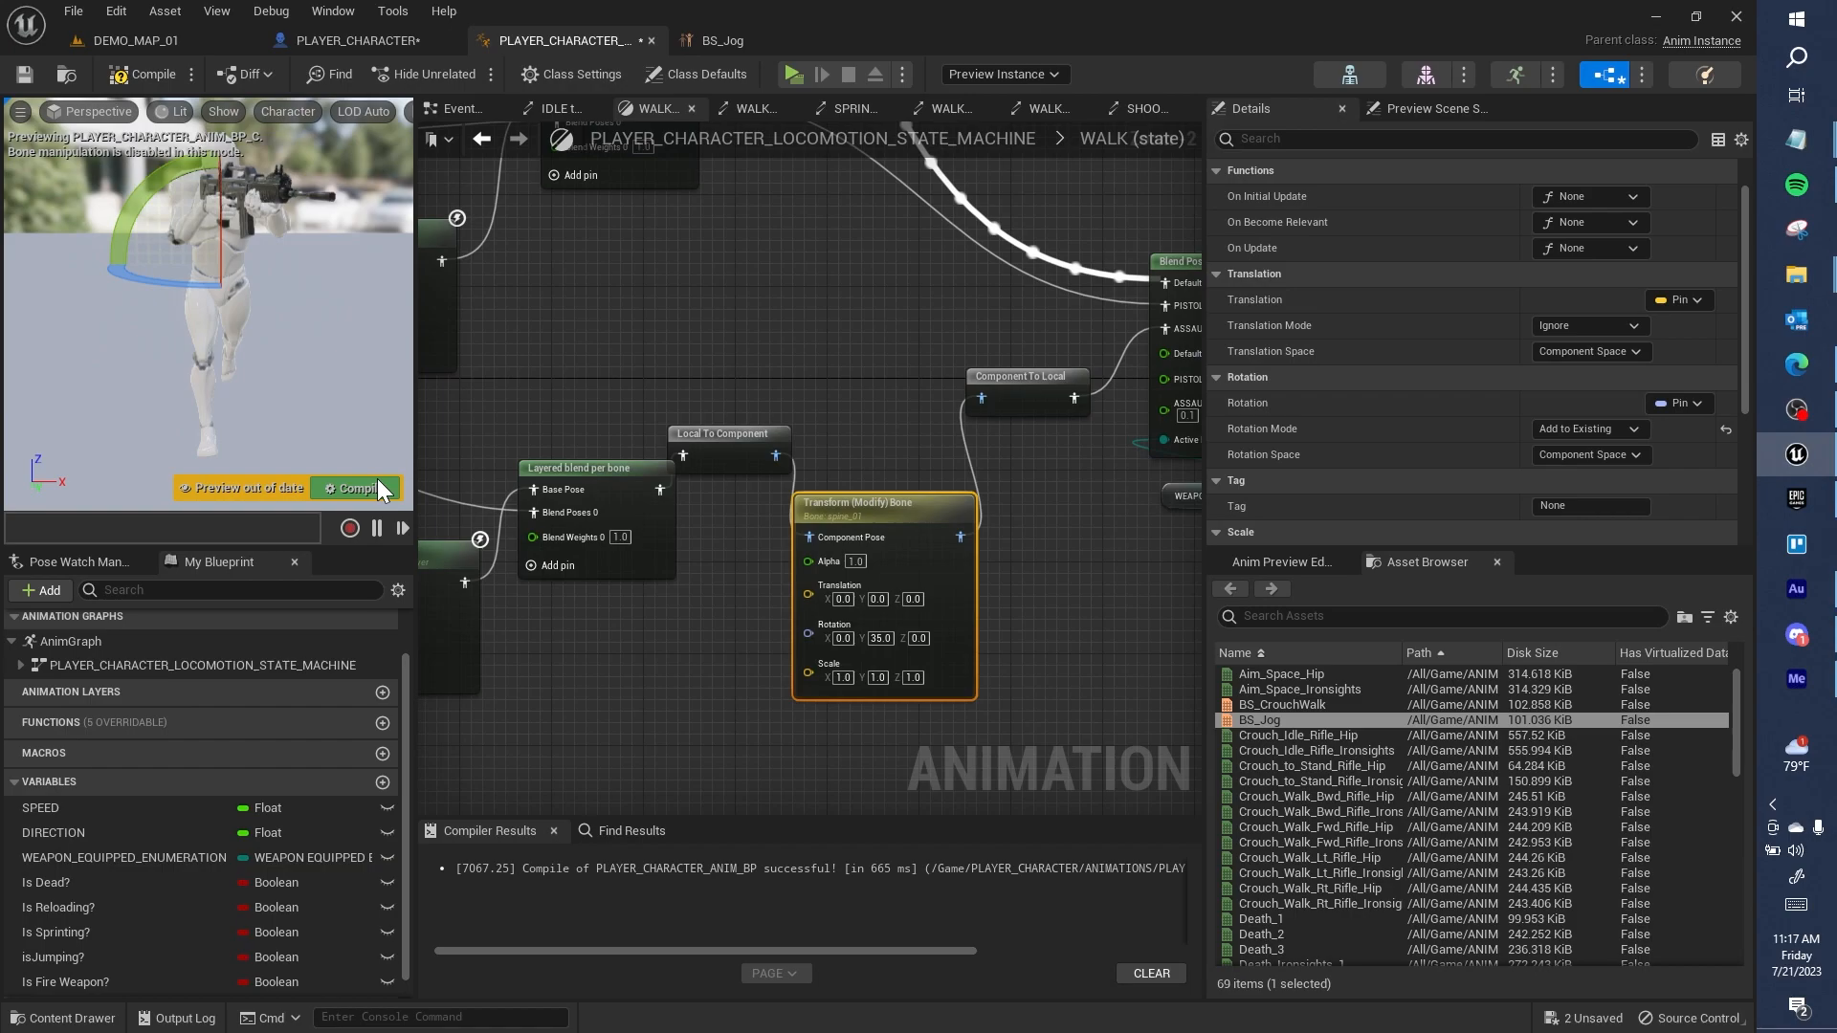
Step: Set the X and Z rotations of the Transform (Modify) Bone node to 35
left_click(843, 639)
type("35")
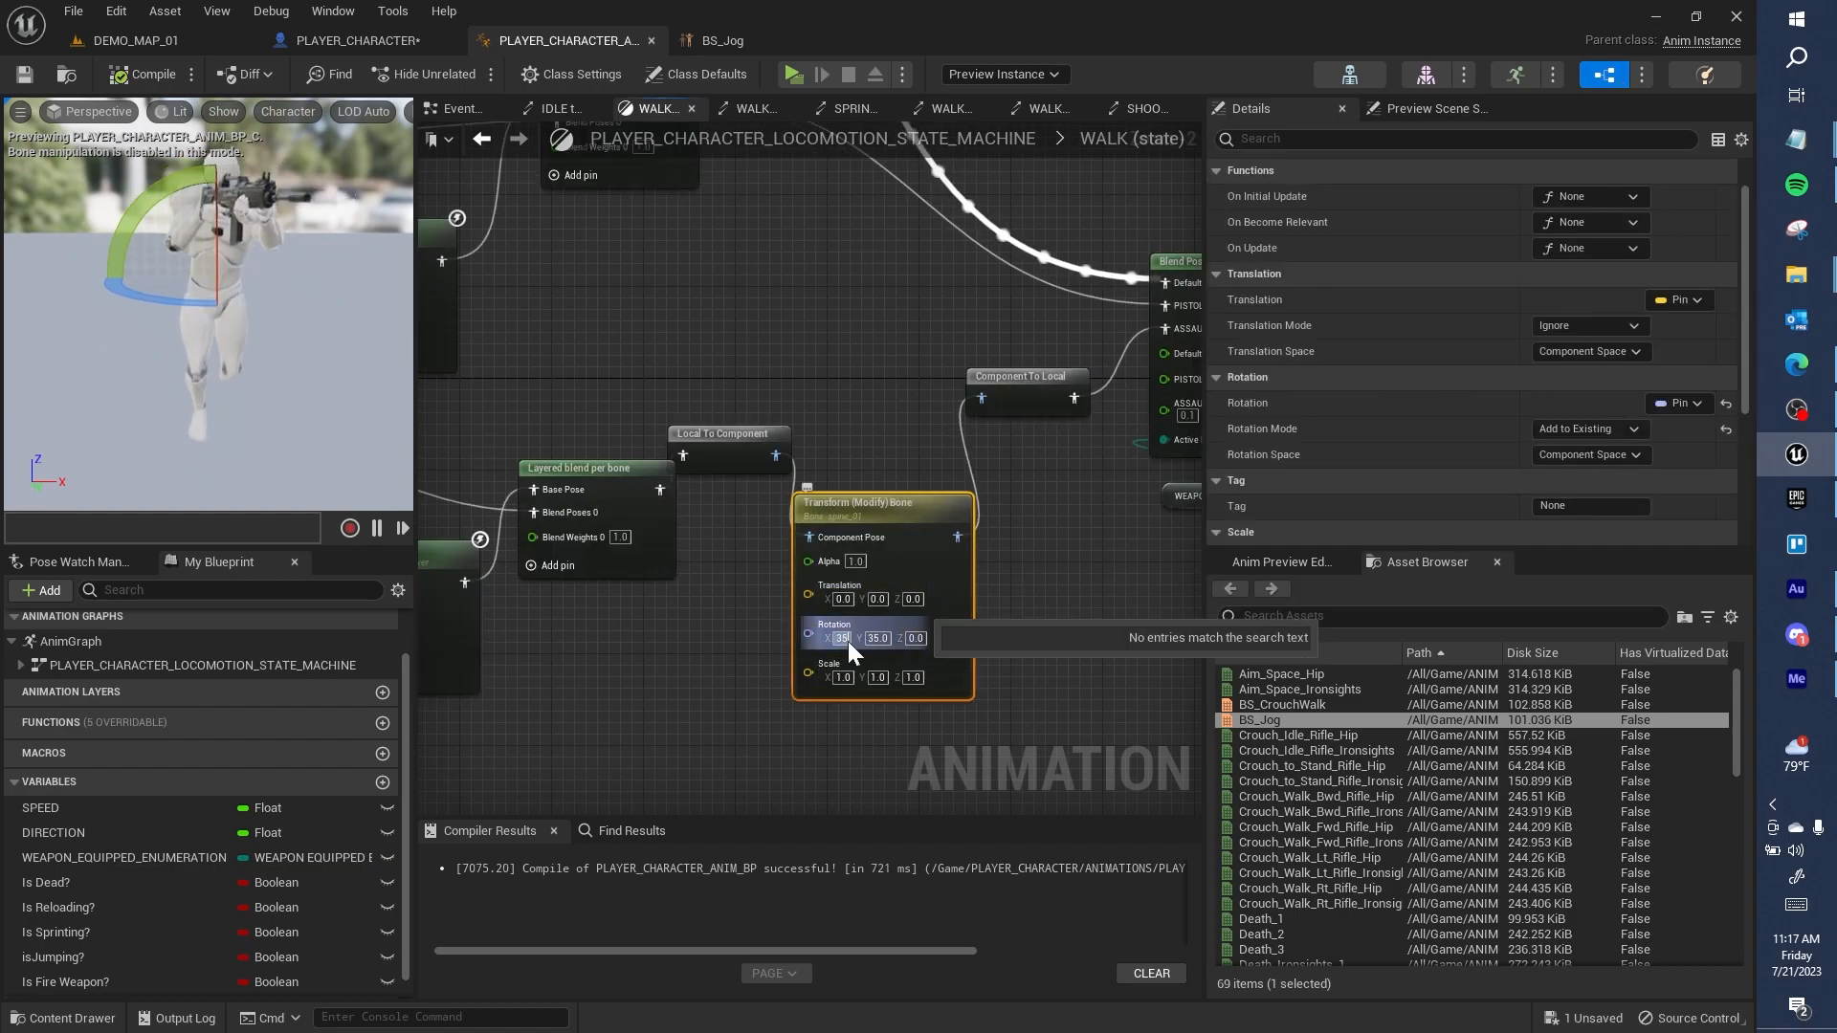
key("Return")
left_click(922, 638)
type("35")
key("BackSpace")
key("BackSpace")
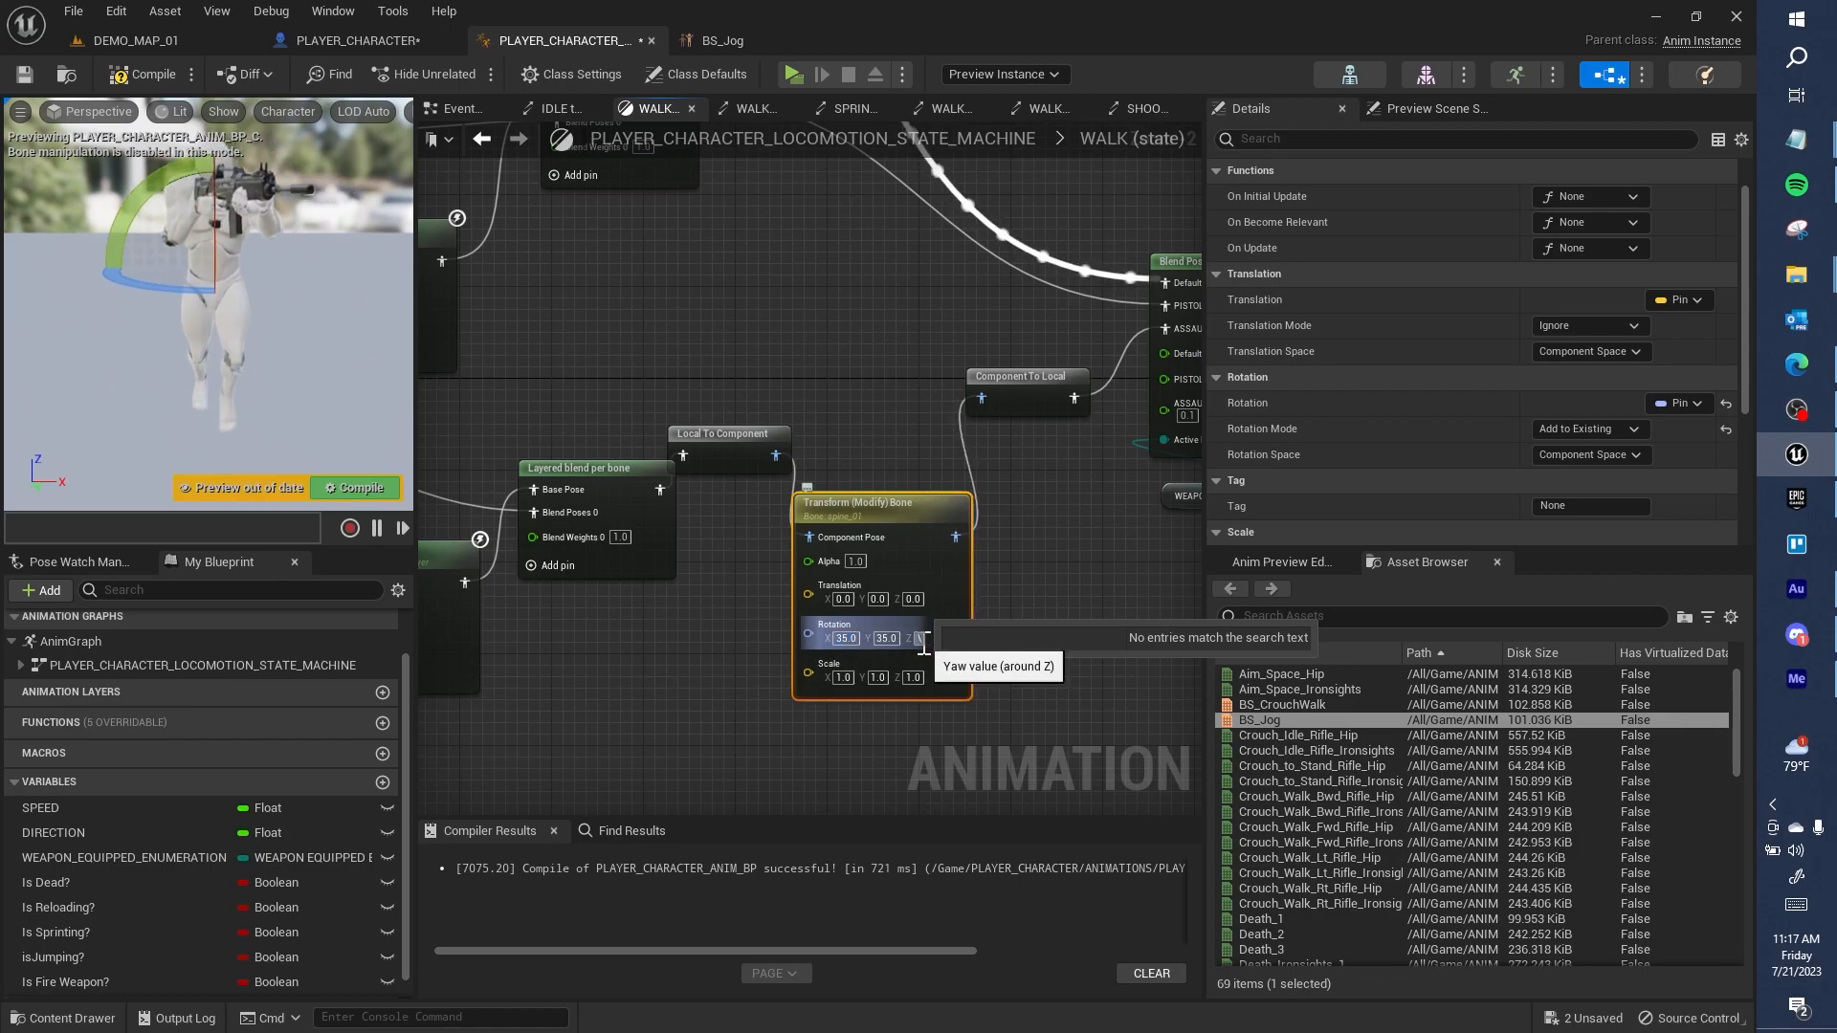
type("35")
Step: Clear the X rotation of the Transform (Modify) Bone node
left_click(842, 638)
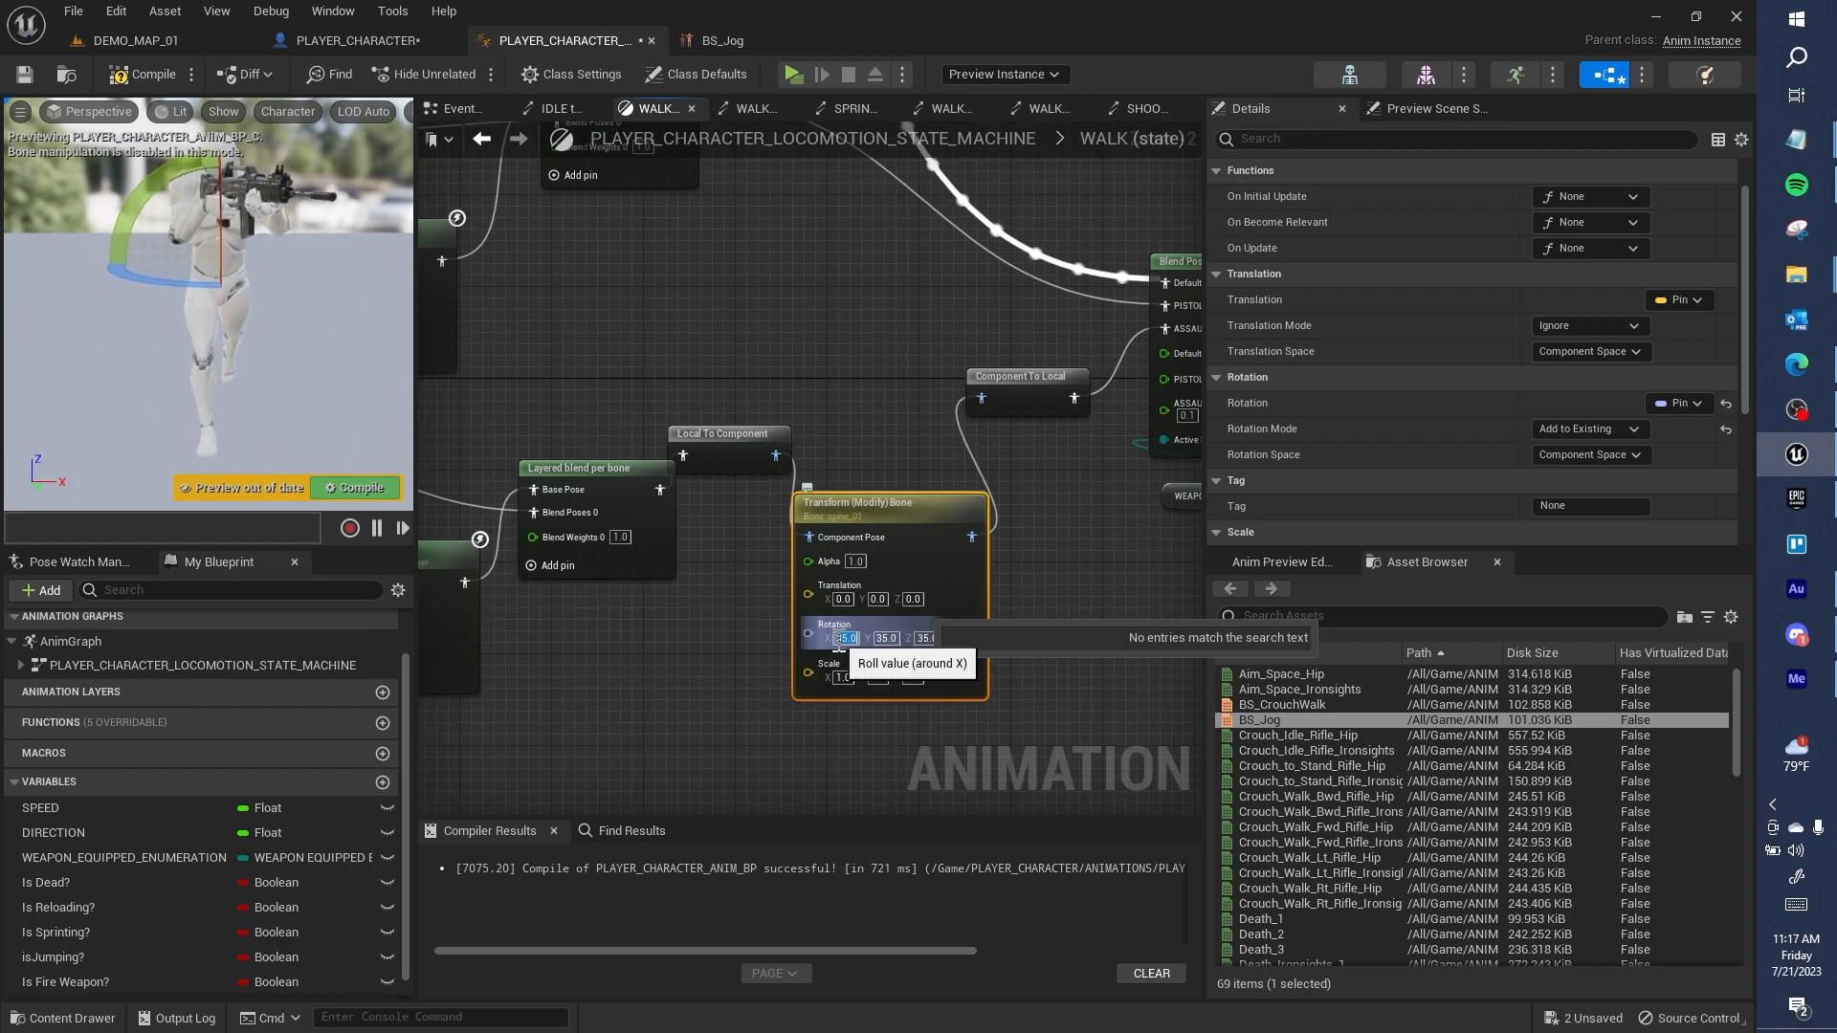
left_click(840, 638)
key("BackSpace")
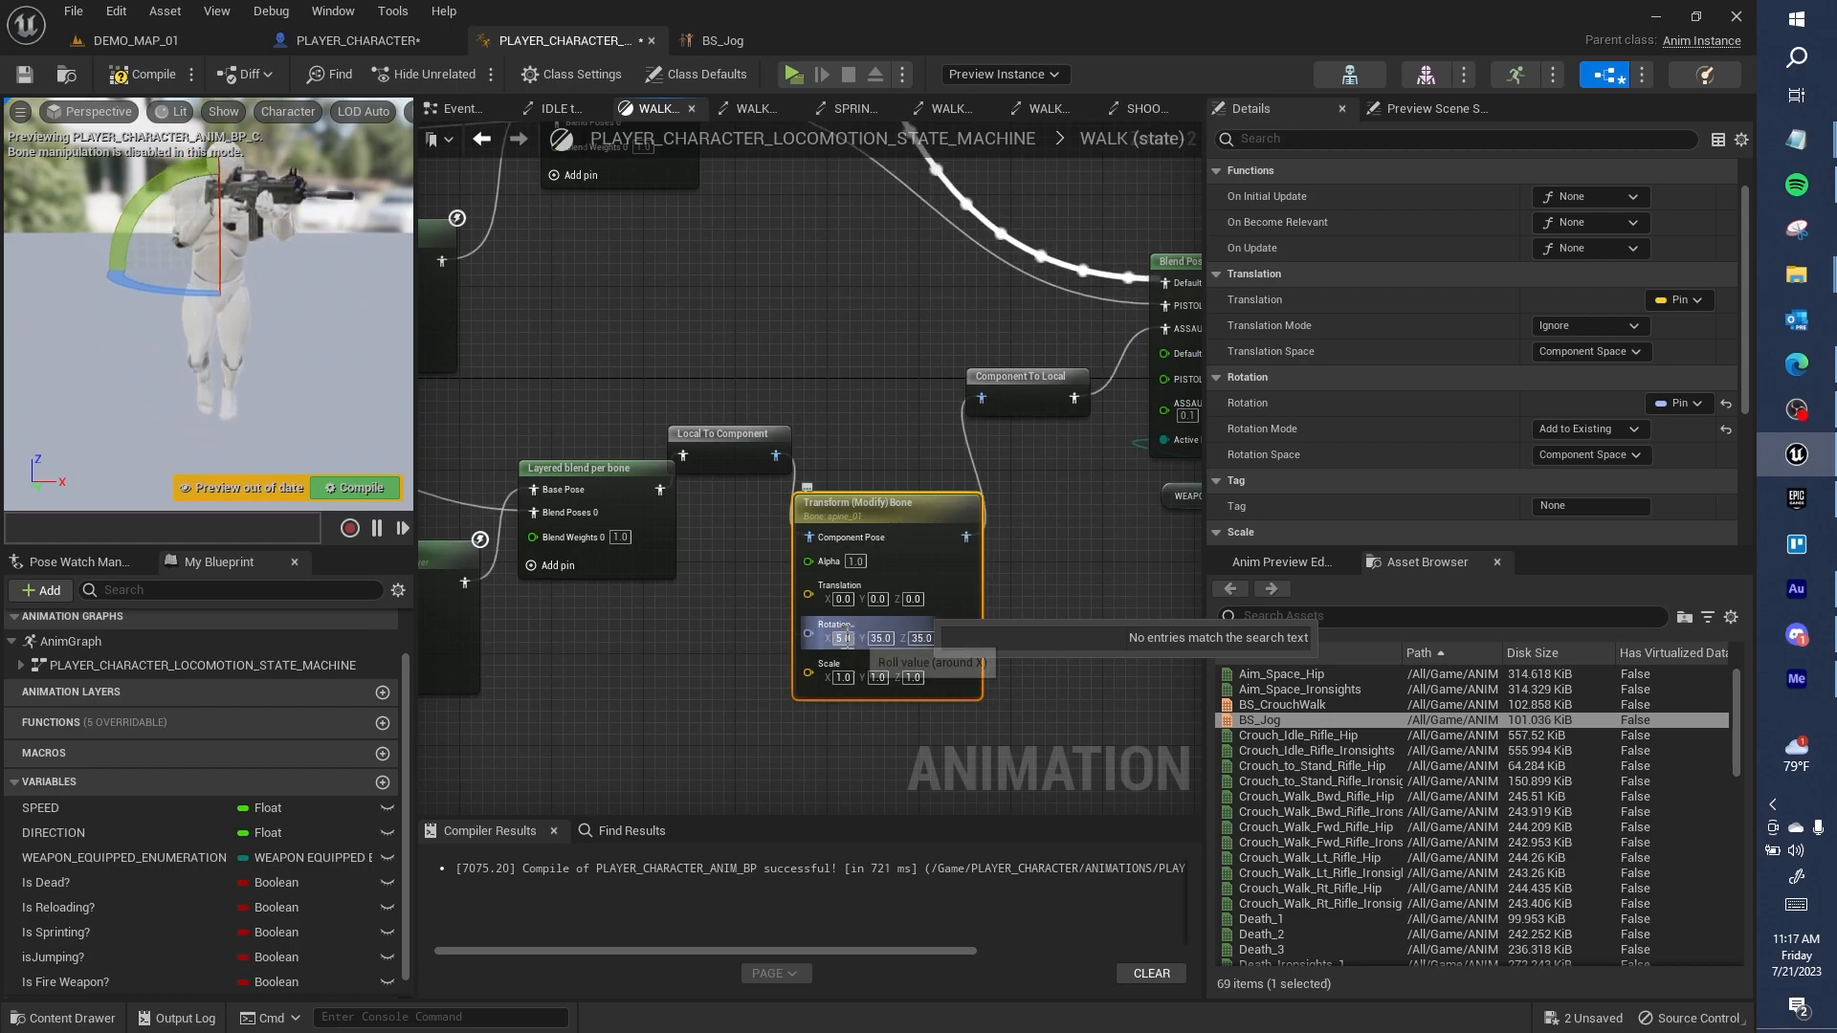
Step: Delete the Transform (Modify) Bone and its conversion nodes, reconnect the Layered blend per bone directly to the ASSAULT RIFLE pose, and compile
left_click_drag(726, 393, 1020, 548)
key("Delete")
left_click_drag(659, 489, 1045, 333)
right_click_drag(930, 405, 650, 462)
right_click_drag(847, 415, 1416, 407)
right_click_drag(943, 446, 981, 415)
left_click(146, 75)
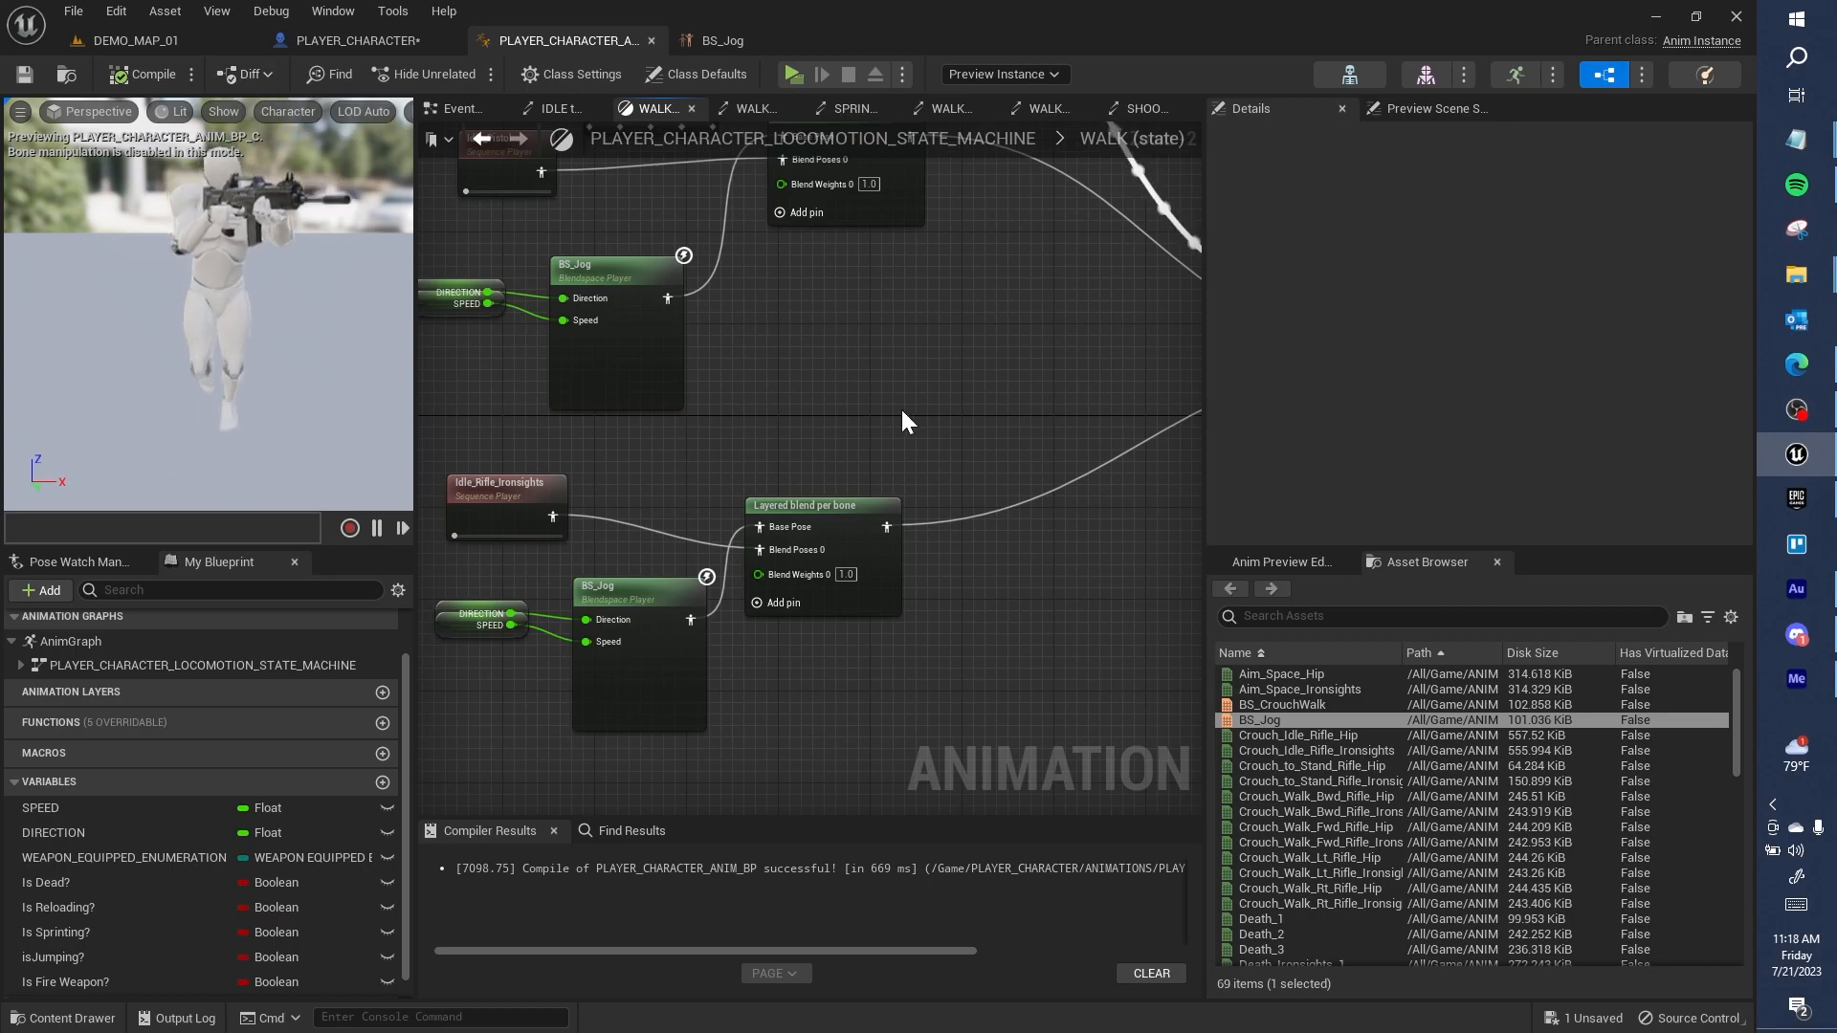
Step: Duplicate the assault rifle's Layered blend per bone node and connect the original's output to the copy's Base Pose
right_click_drag(902, 413, 711, 476)
left_click(657, 577)
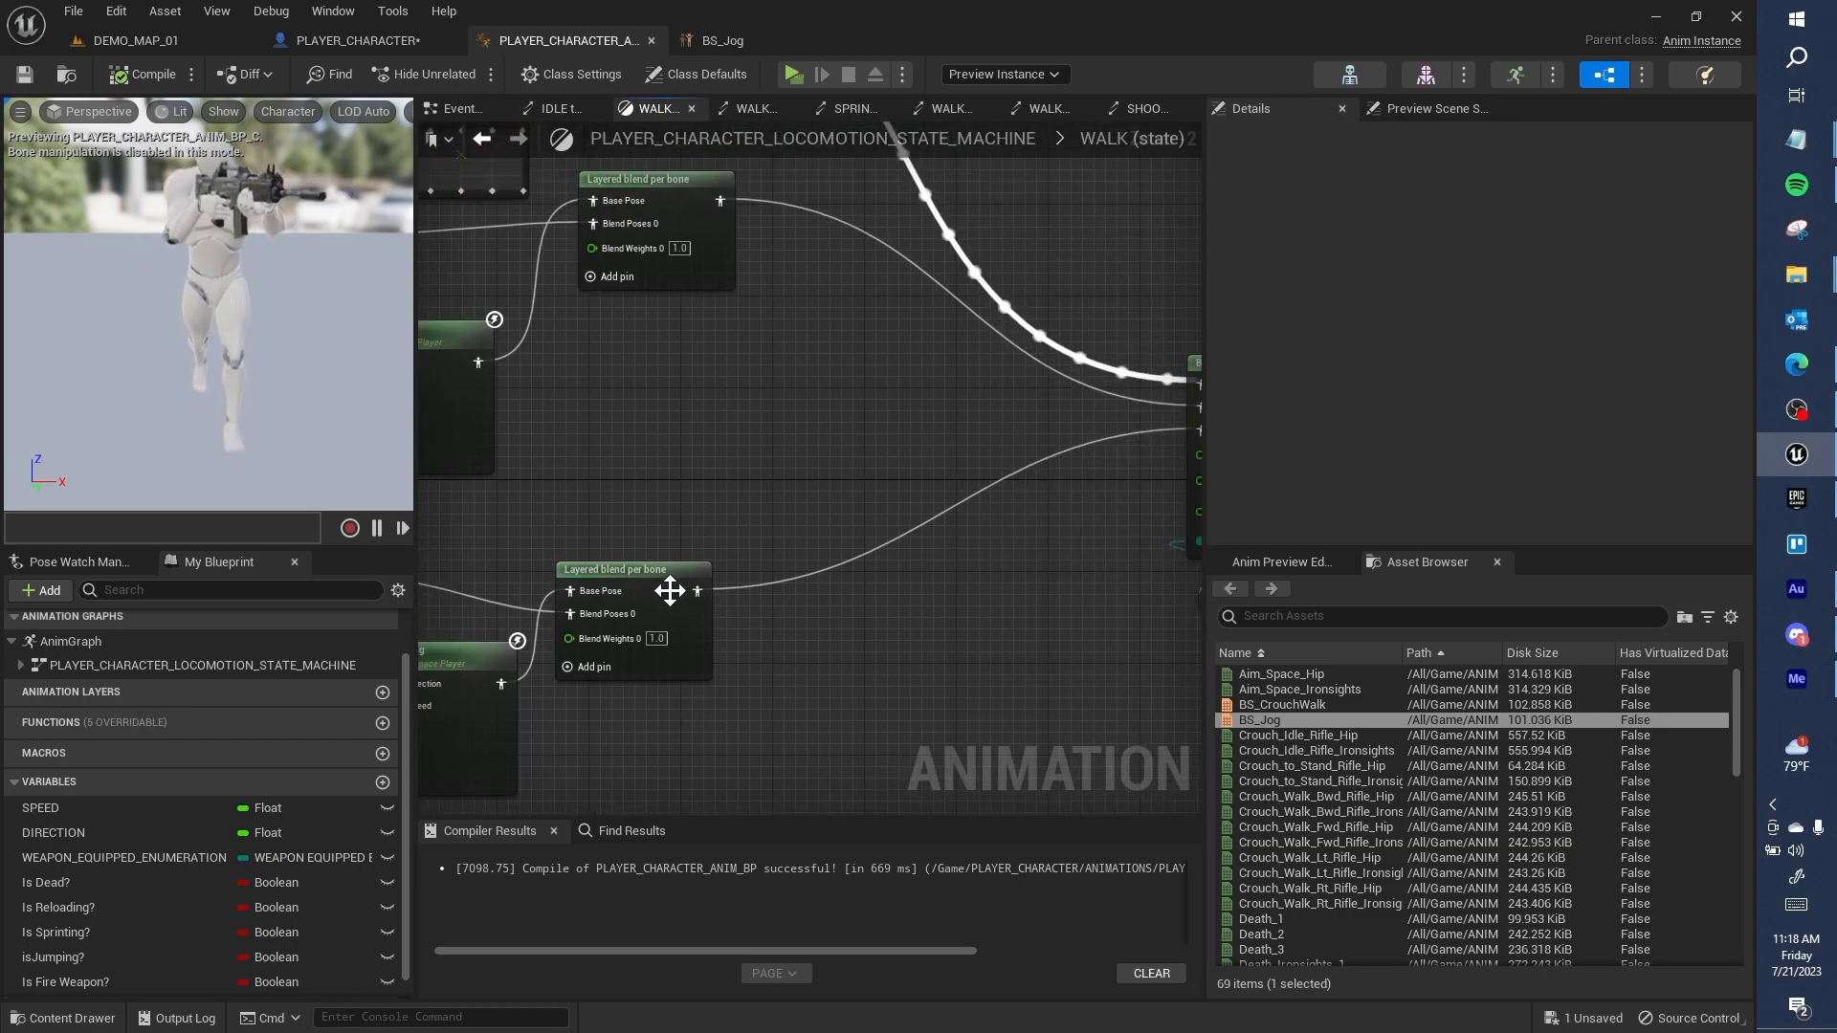
key("ctrl+d")
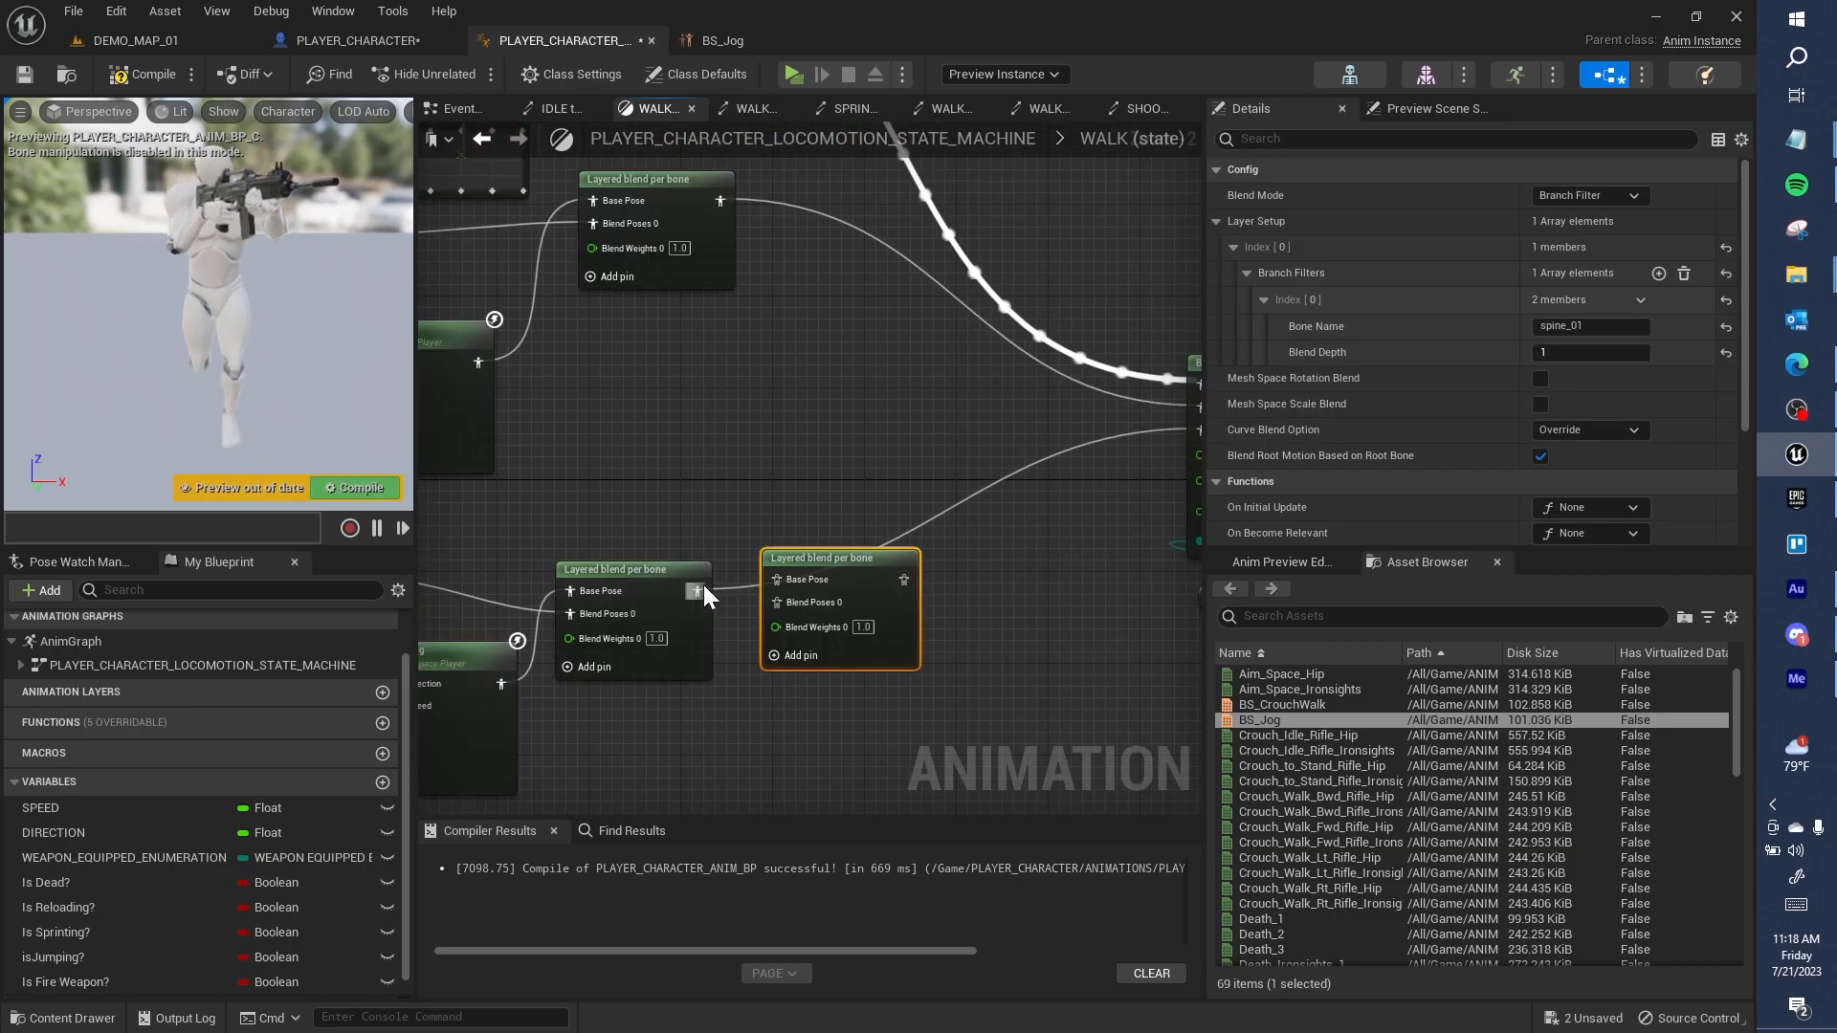
left_click_drag(777, 586, 794, 581)
right_click_drag(744, 605, 941, 489)
Step: Duplicate the Idle_Rifle_Ironsights player and connect the copy to Blend Poses 0 of the second Layered blend per bone node
left_click(534, 447)
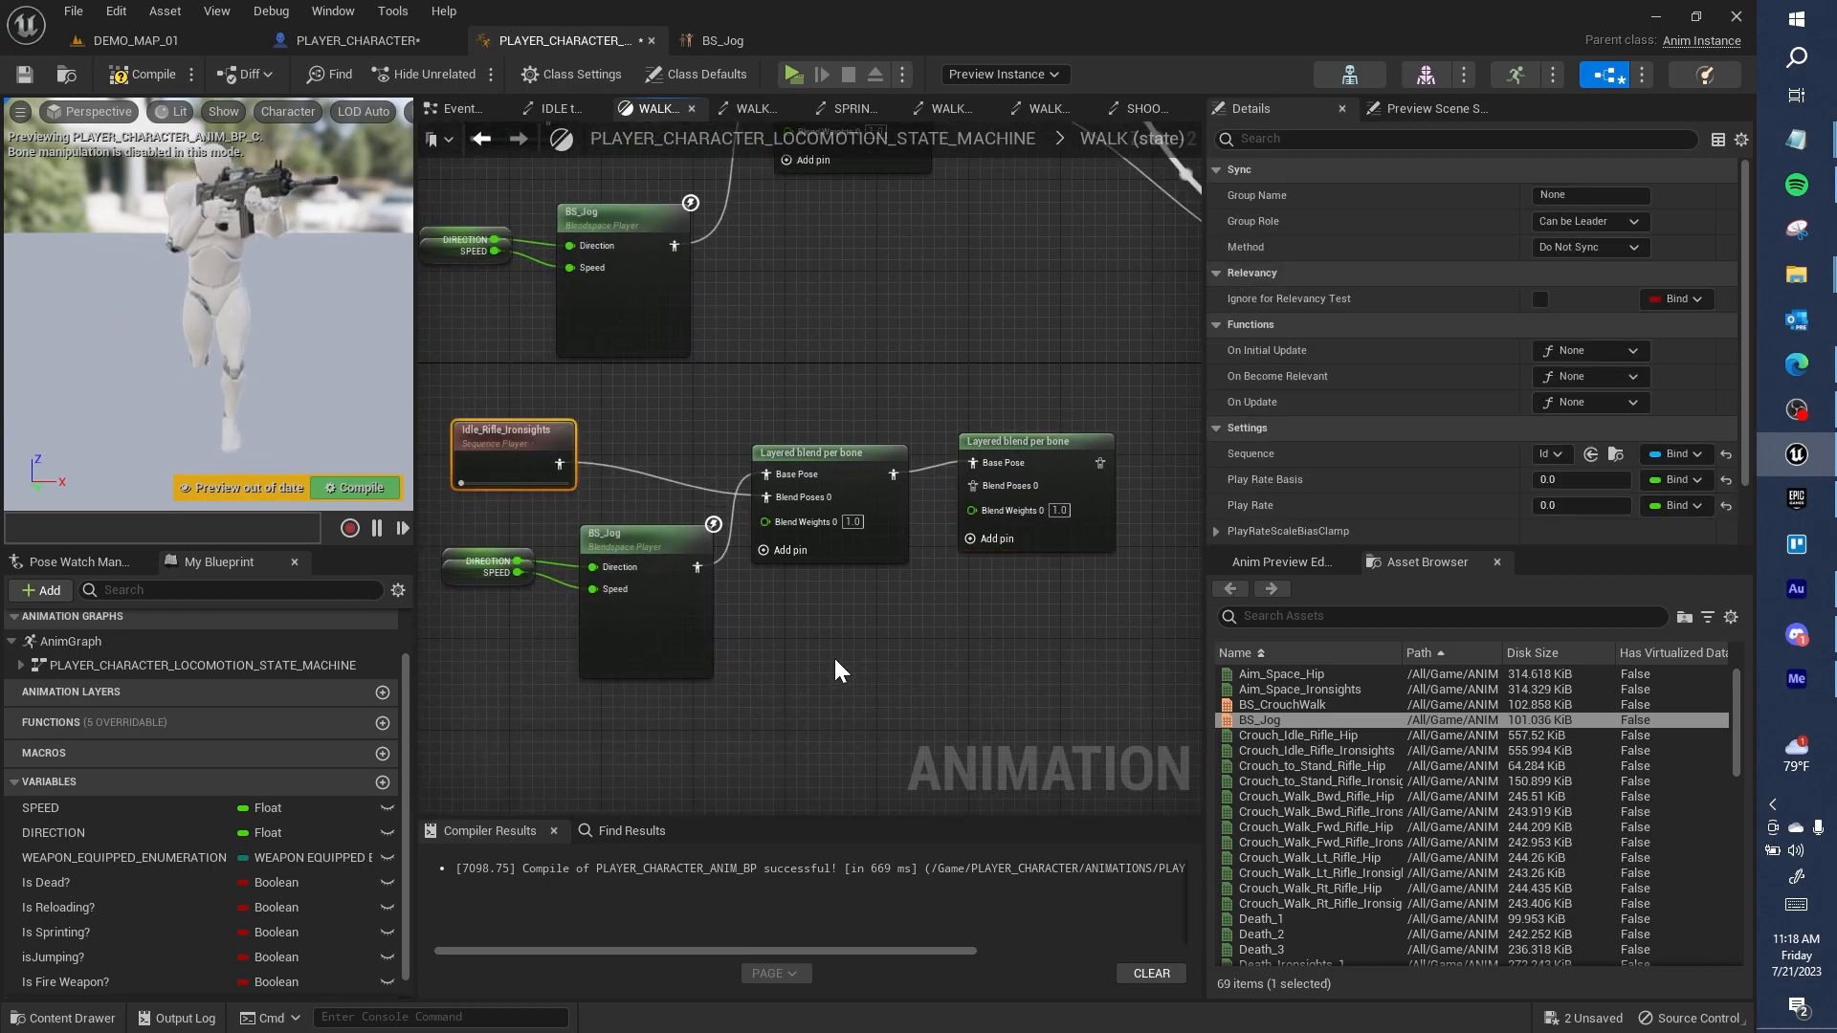
left_click(1053, 463)
left_click_drag(1016, 482, 1058, 471)
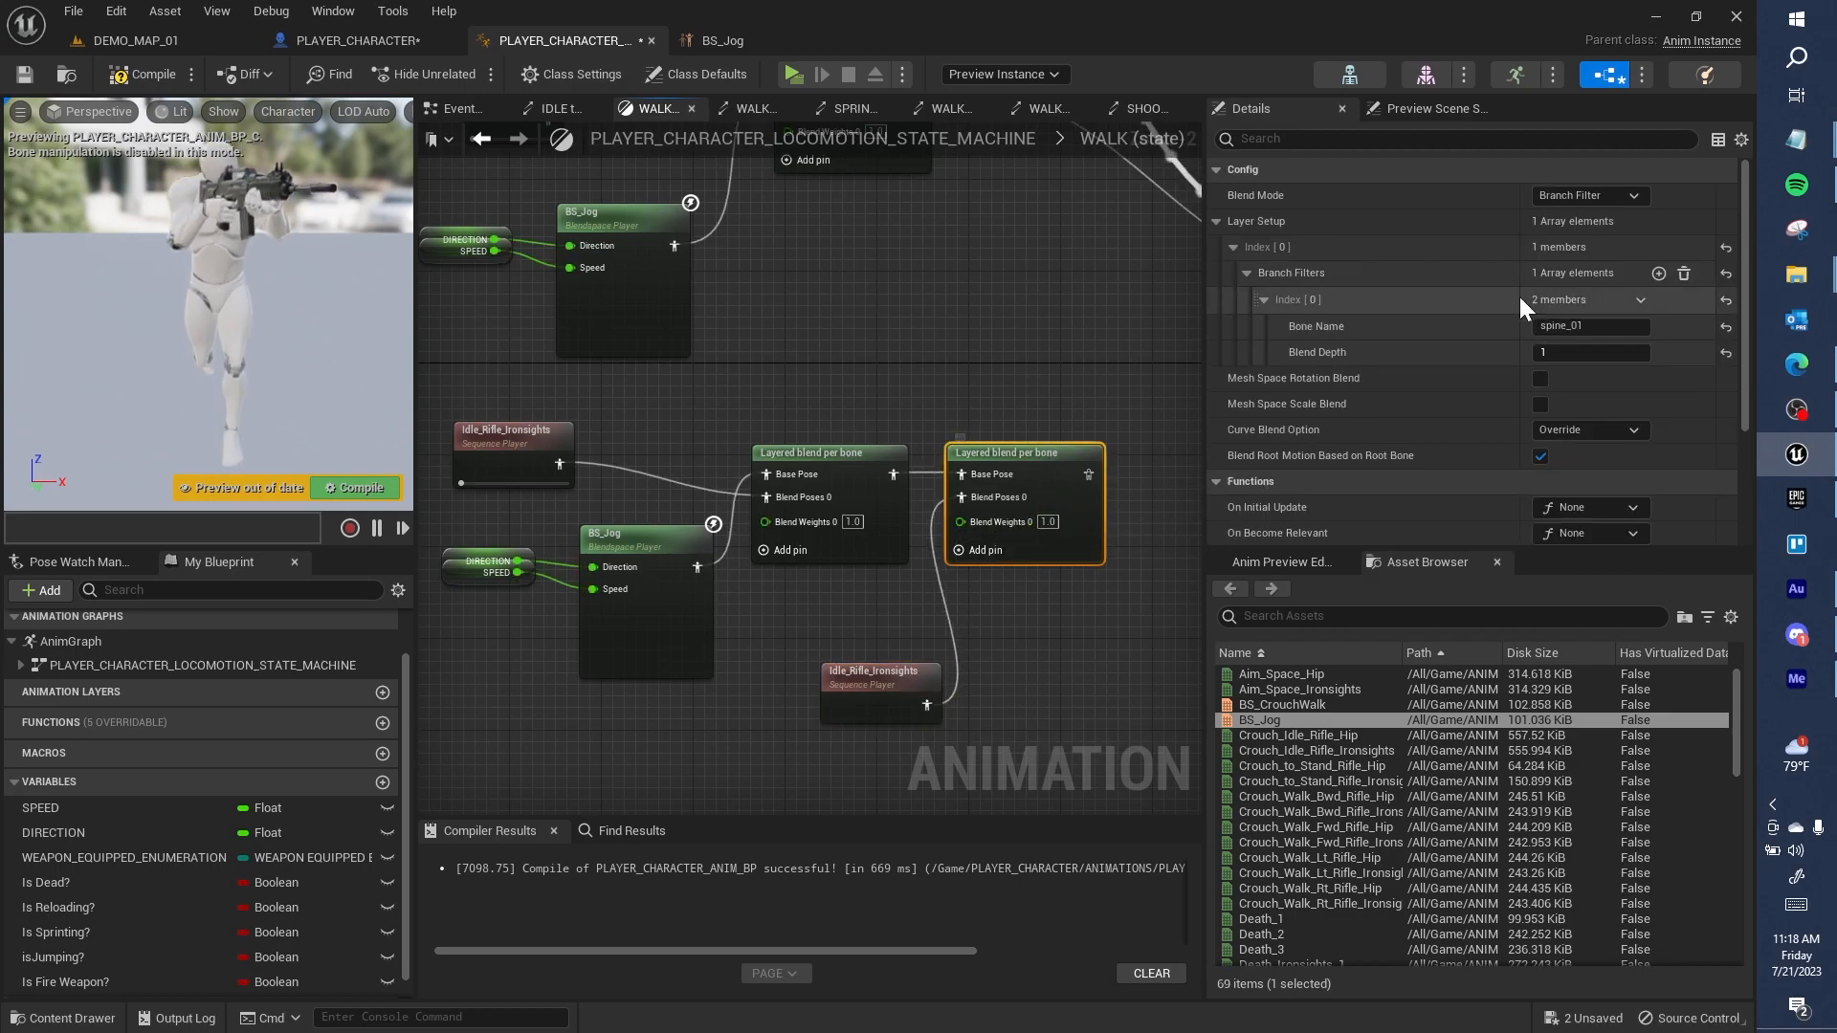
left_click(1622, 326)
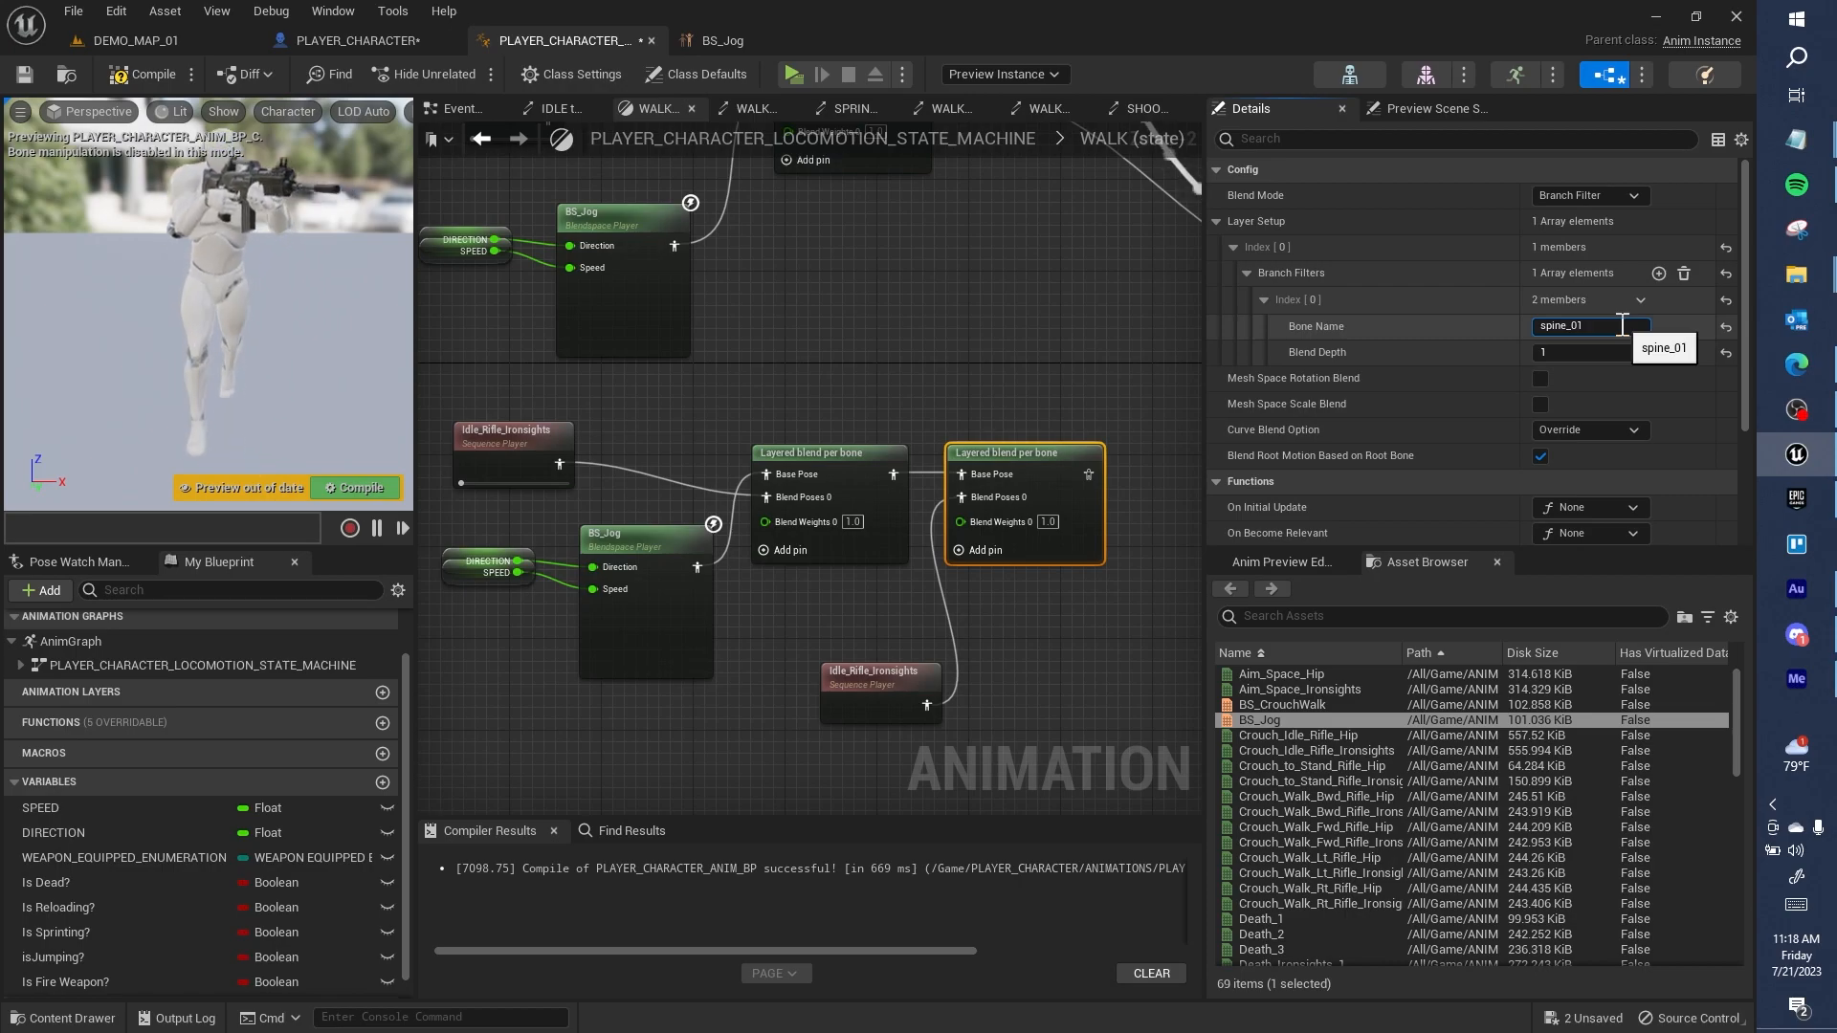
left_click(947, 347)
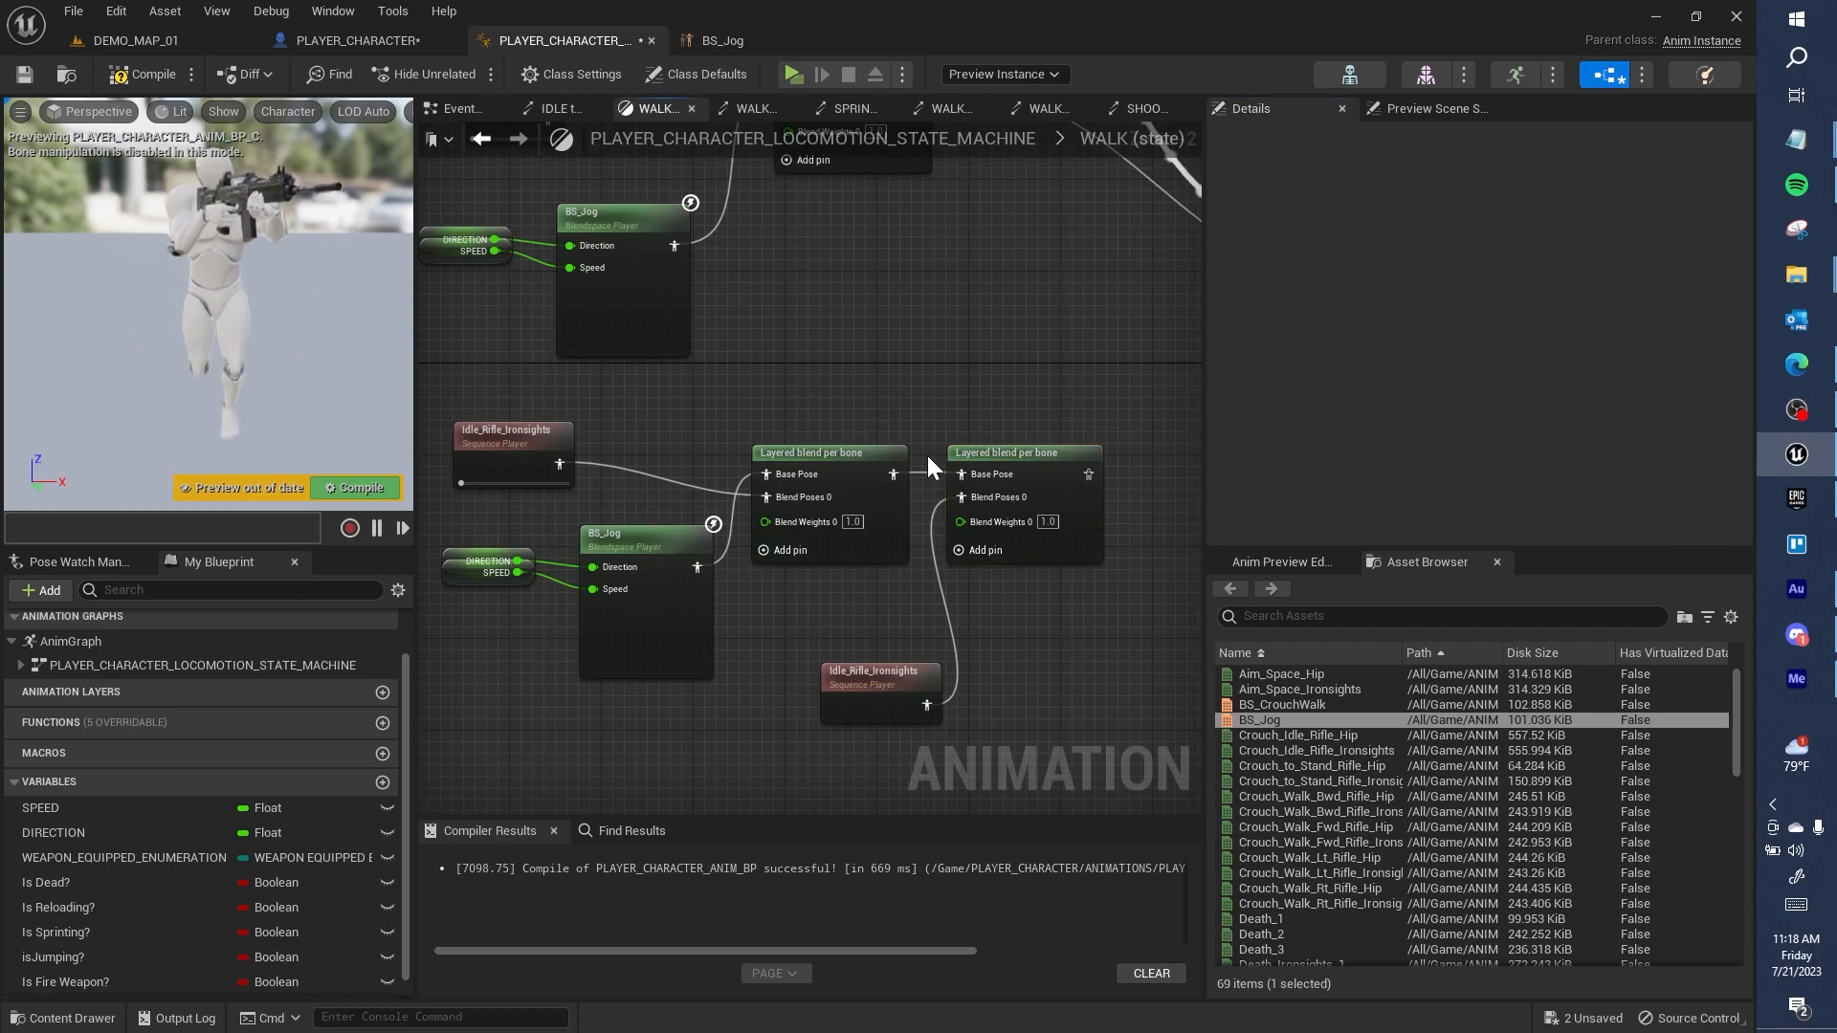
Step: Inspect the BS_Jog blend space and briefly playtest DEMO_MAP_01 to check the character's walking pose
double_click(662, 530)
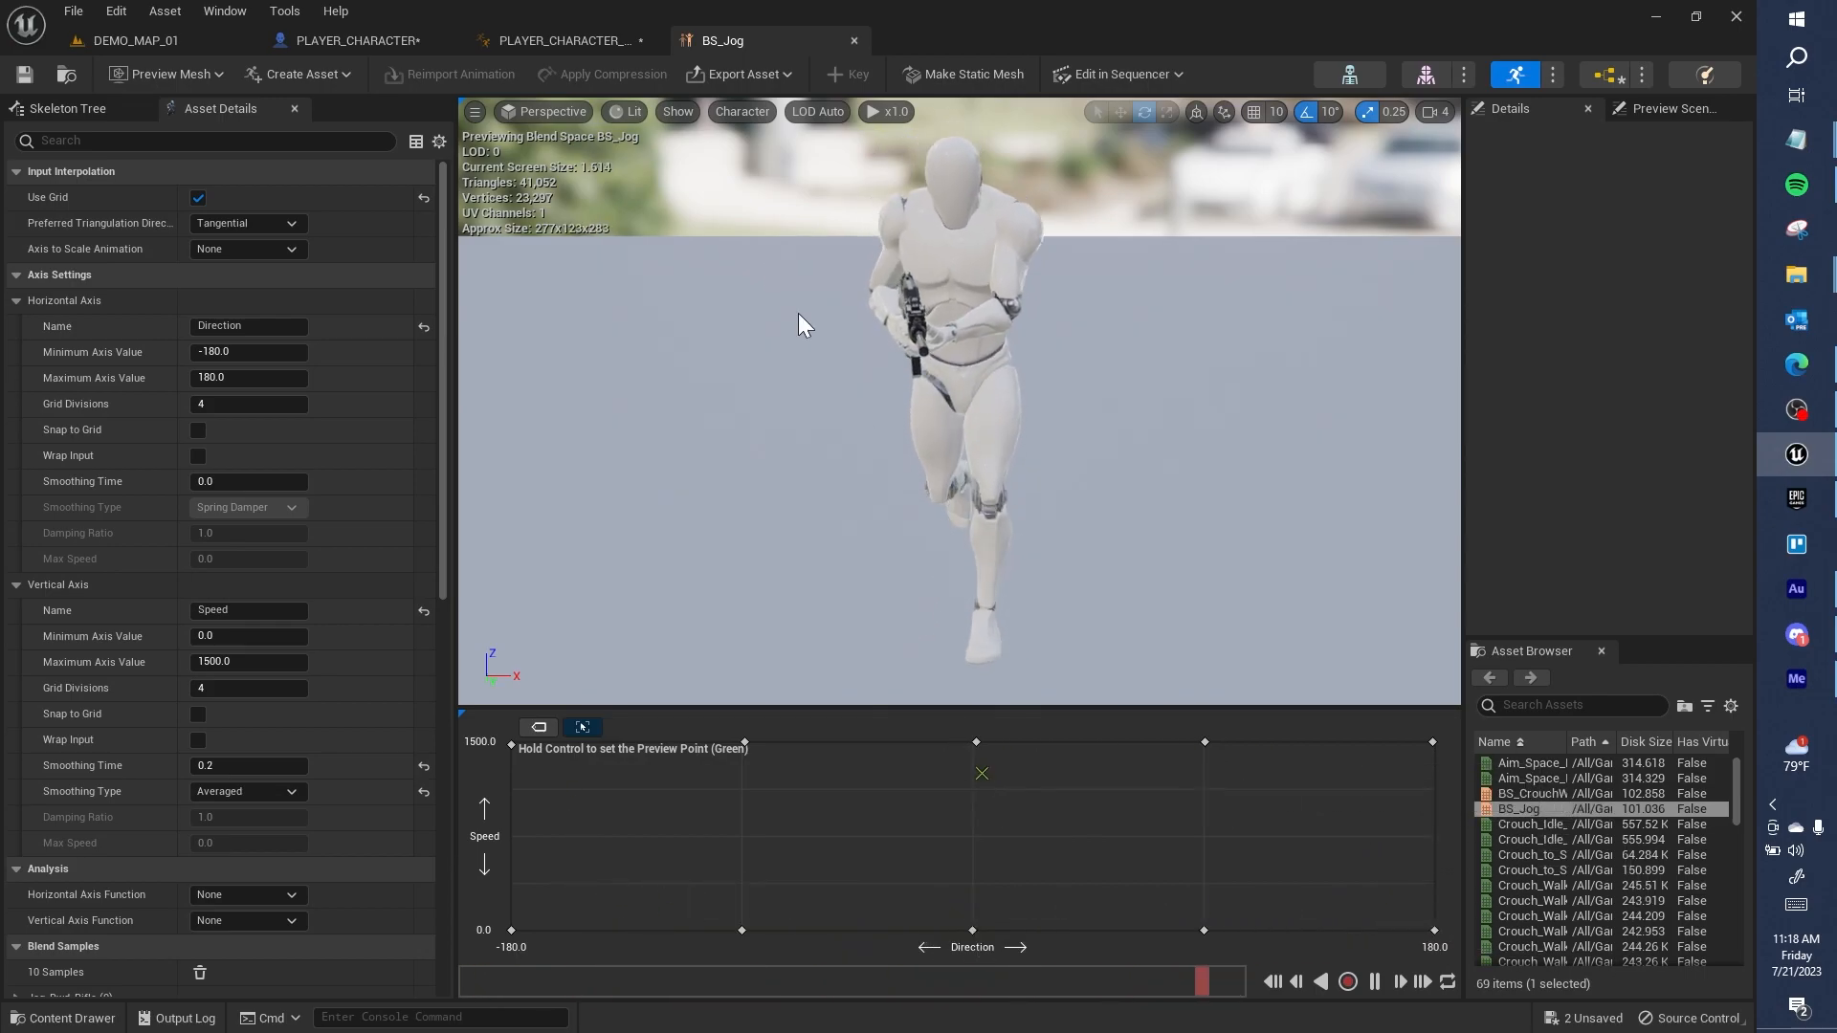
left_click(201, 43)
left_click(422, 74)
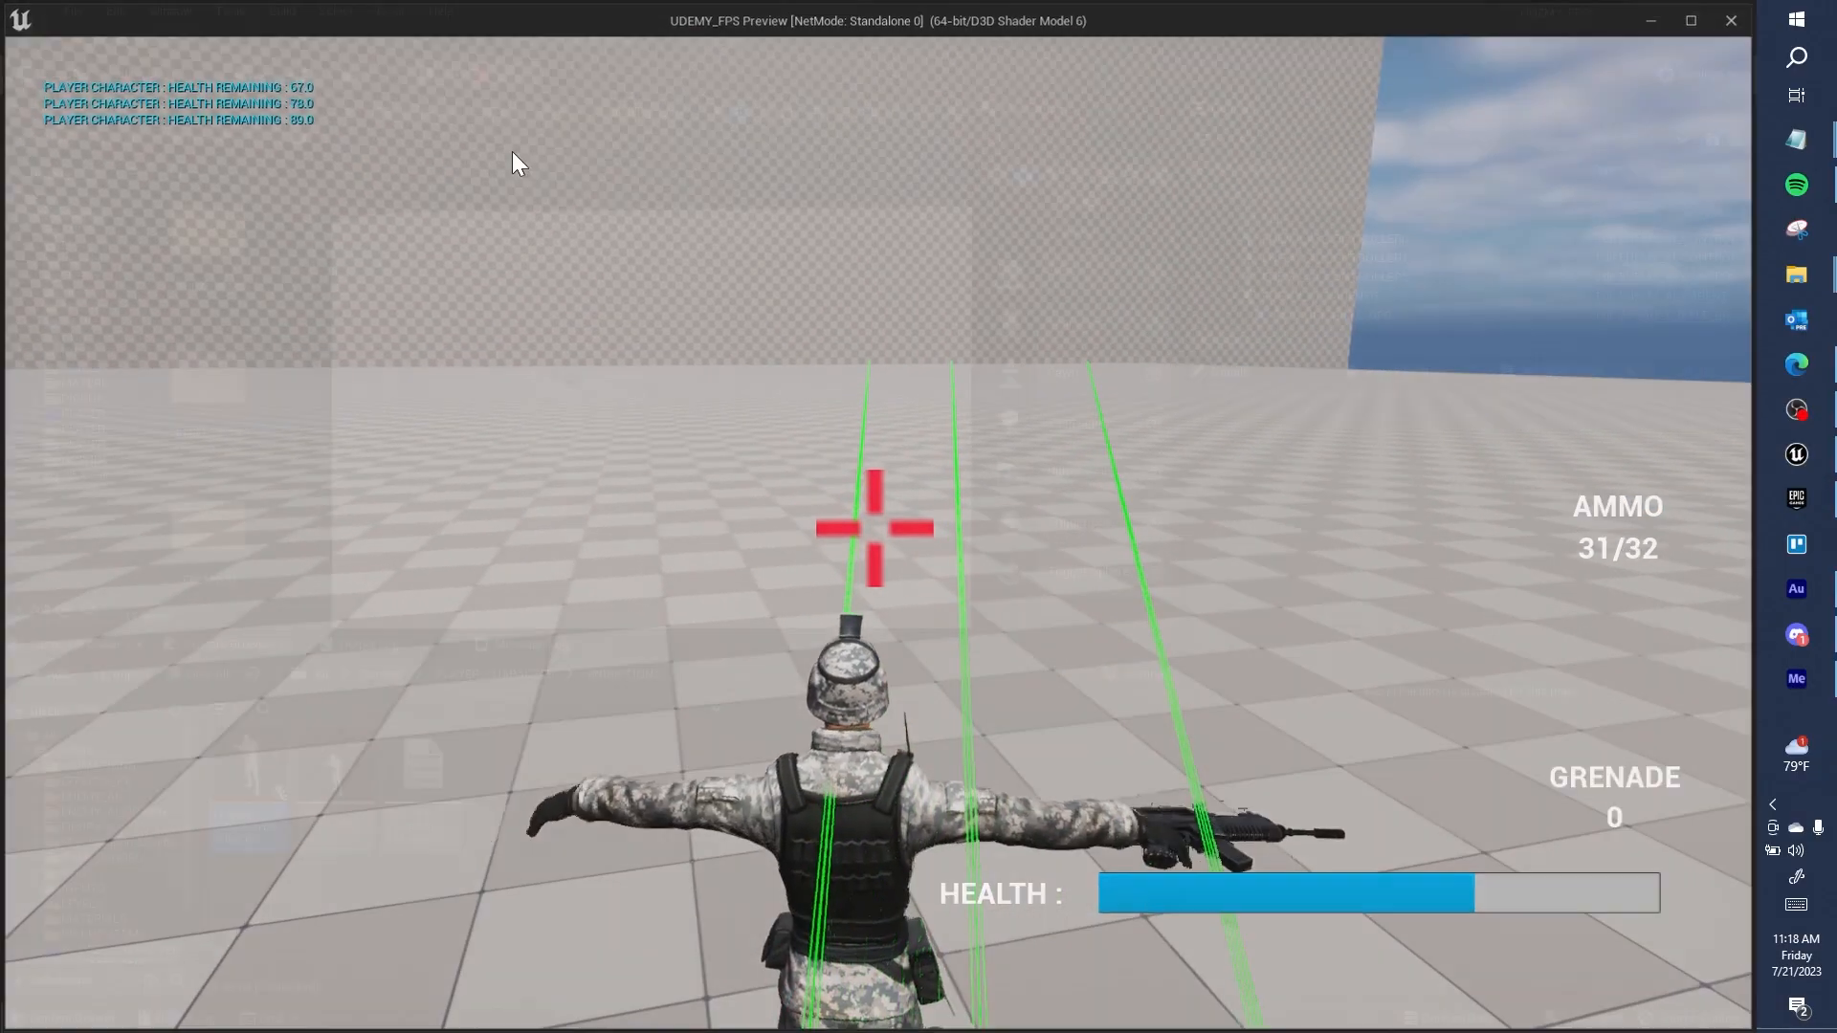
key("Escape")
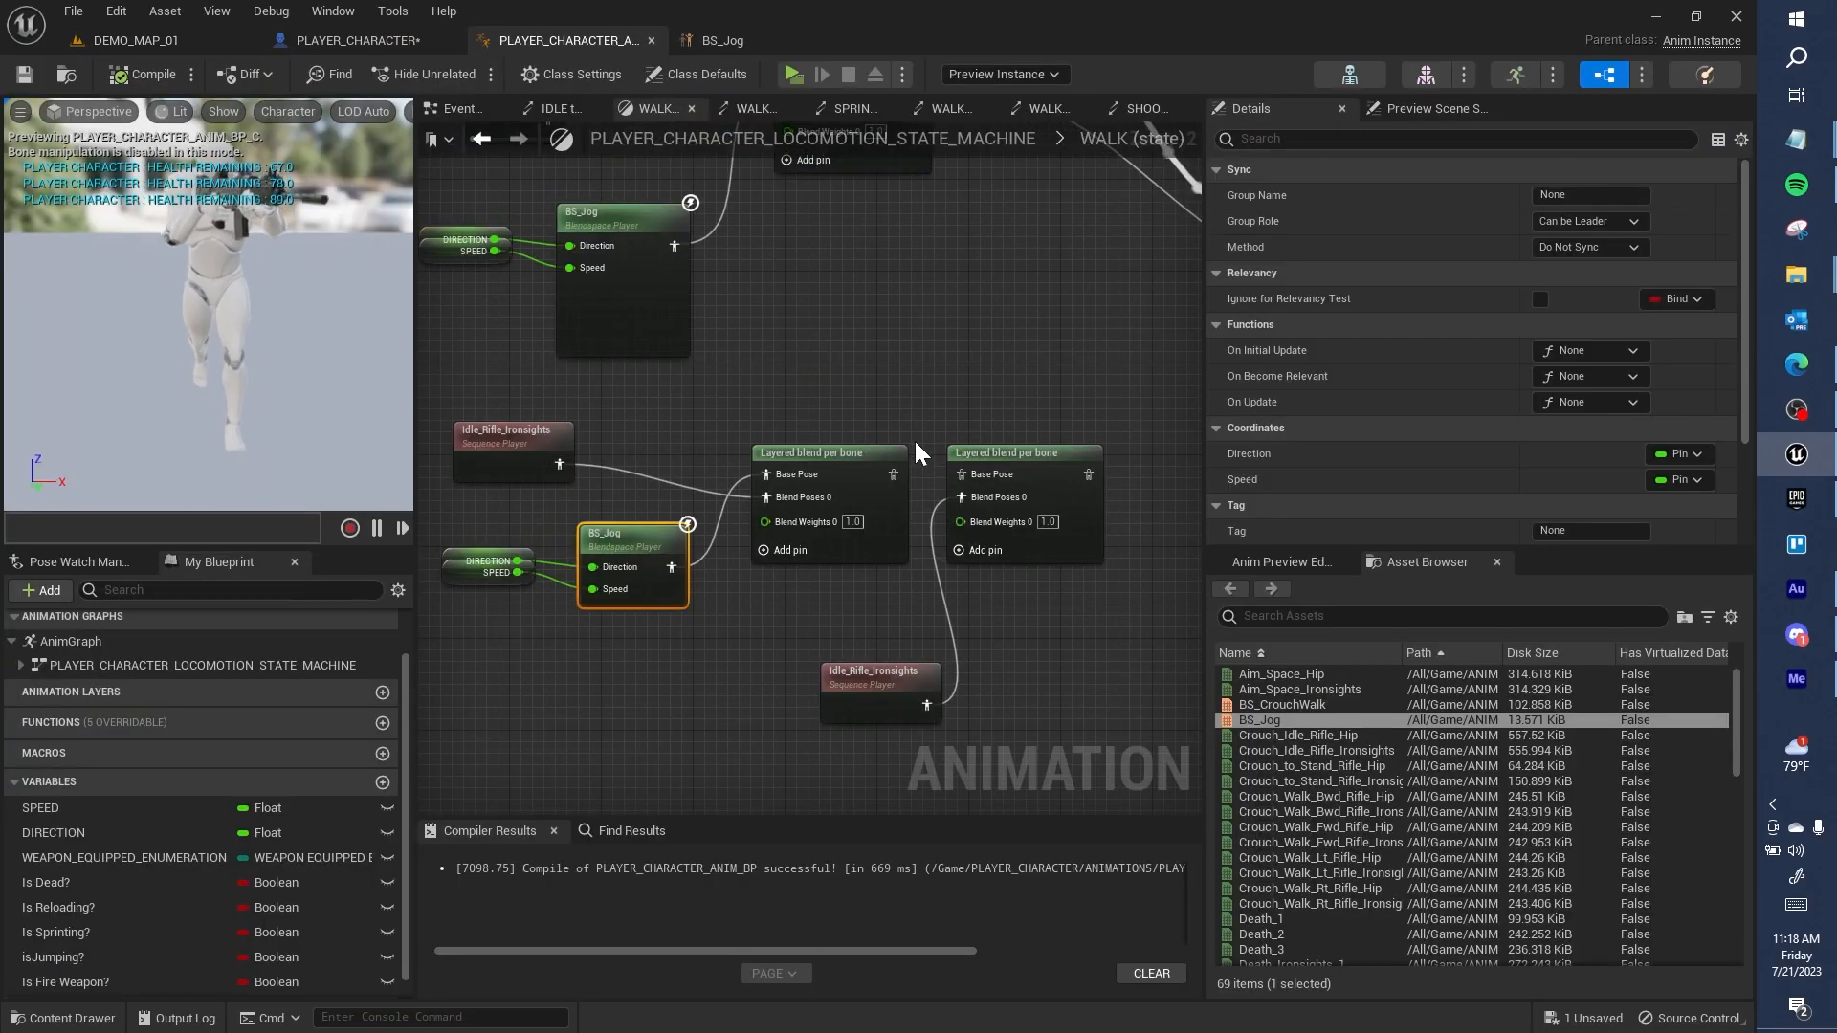
right_click_drag(981, 379, 896, 508)
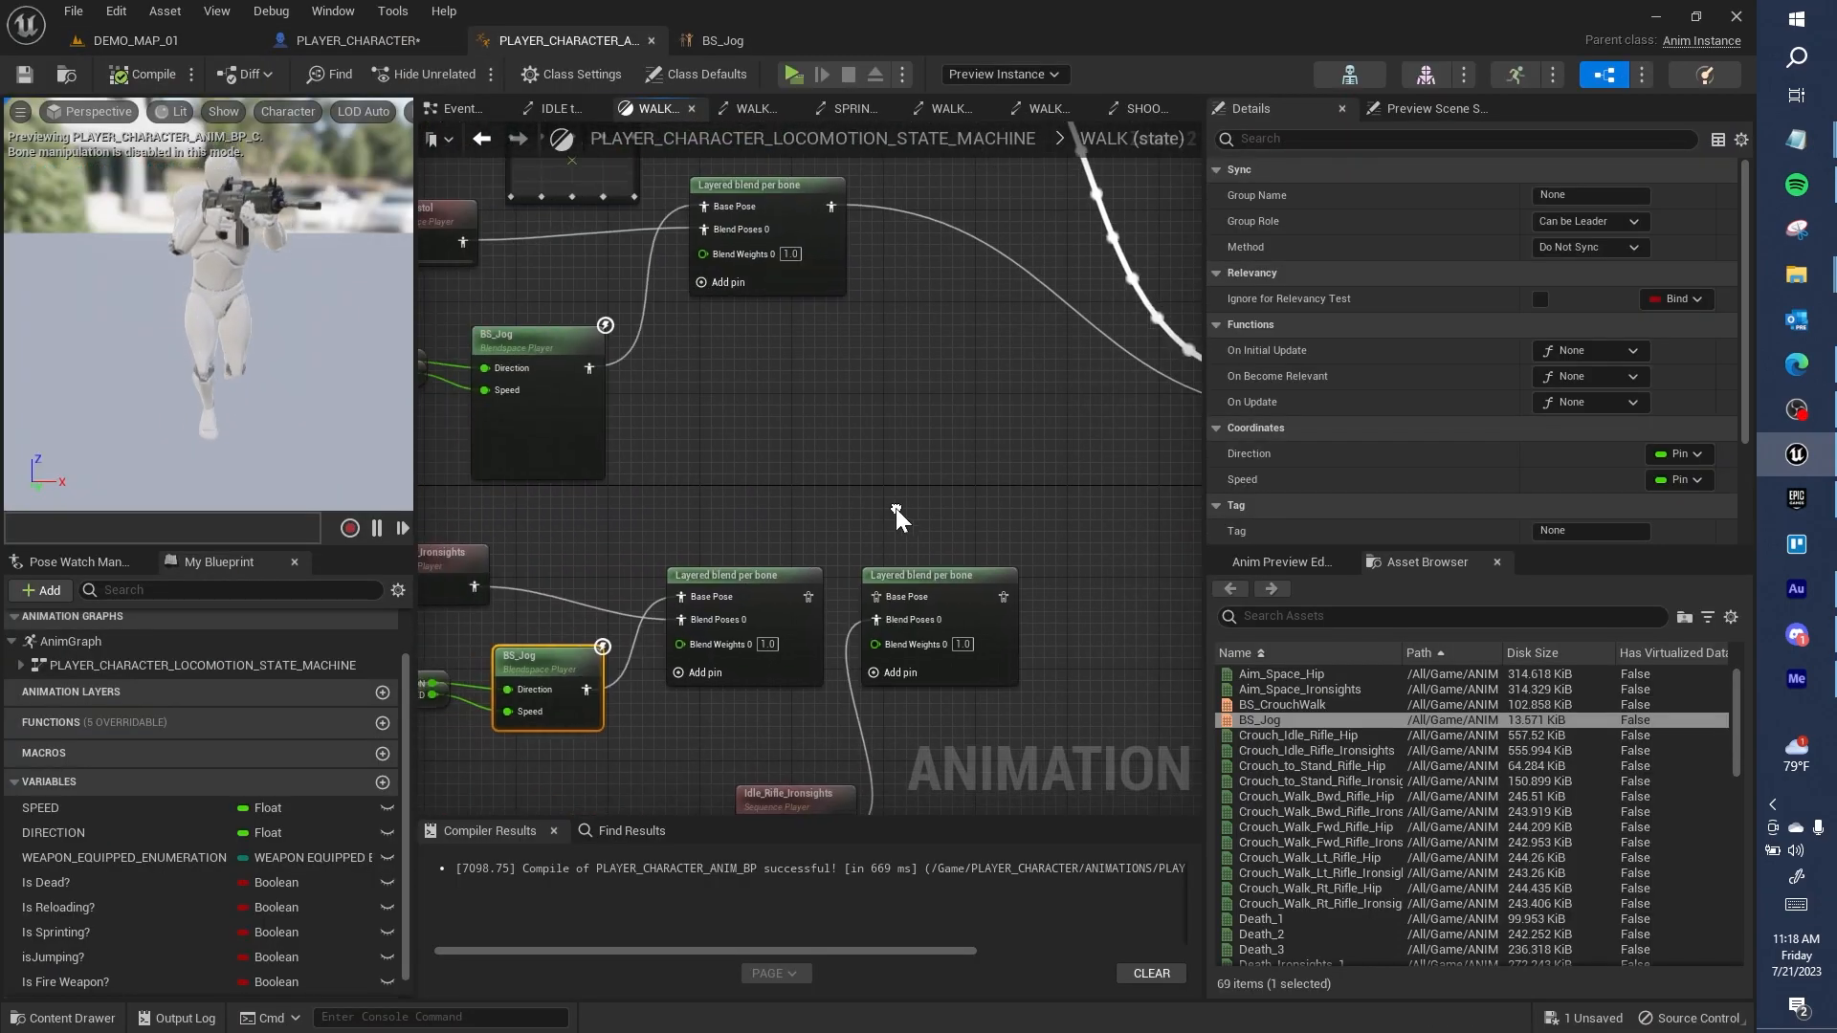
Step: Reconnect the original Layered blend per bone to the ASSAULT RIFLE pose, compile, and launch a playtest of DEMO_MAP_01
left_click_drag(810, 597, 785, 444)
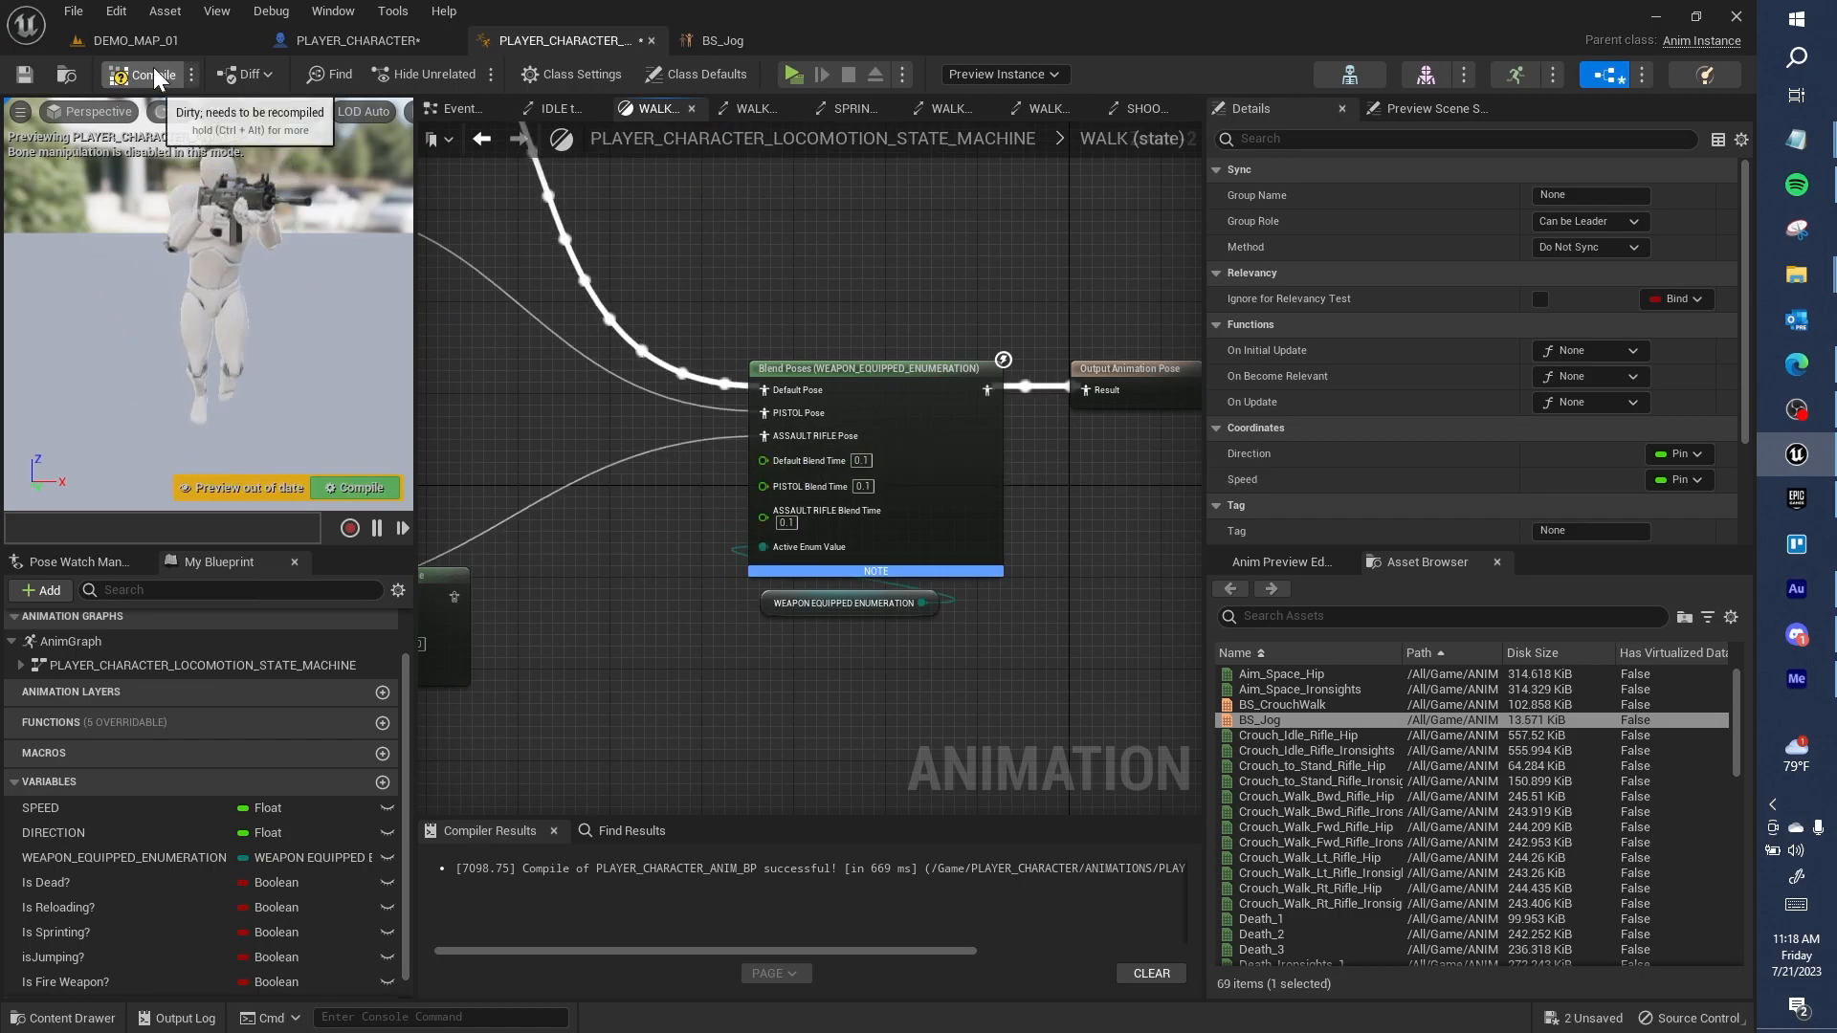
left_click(168, 44)
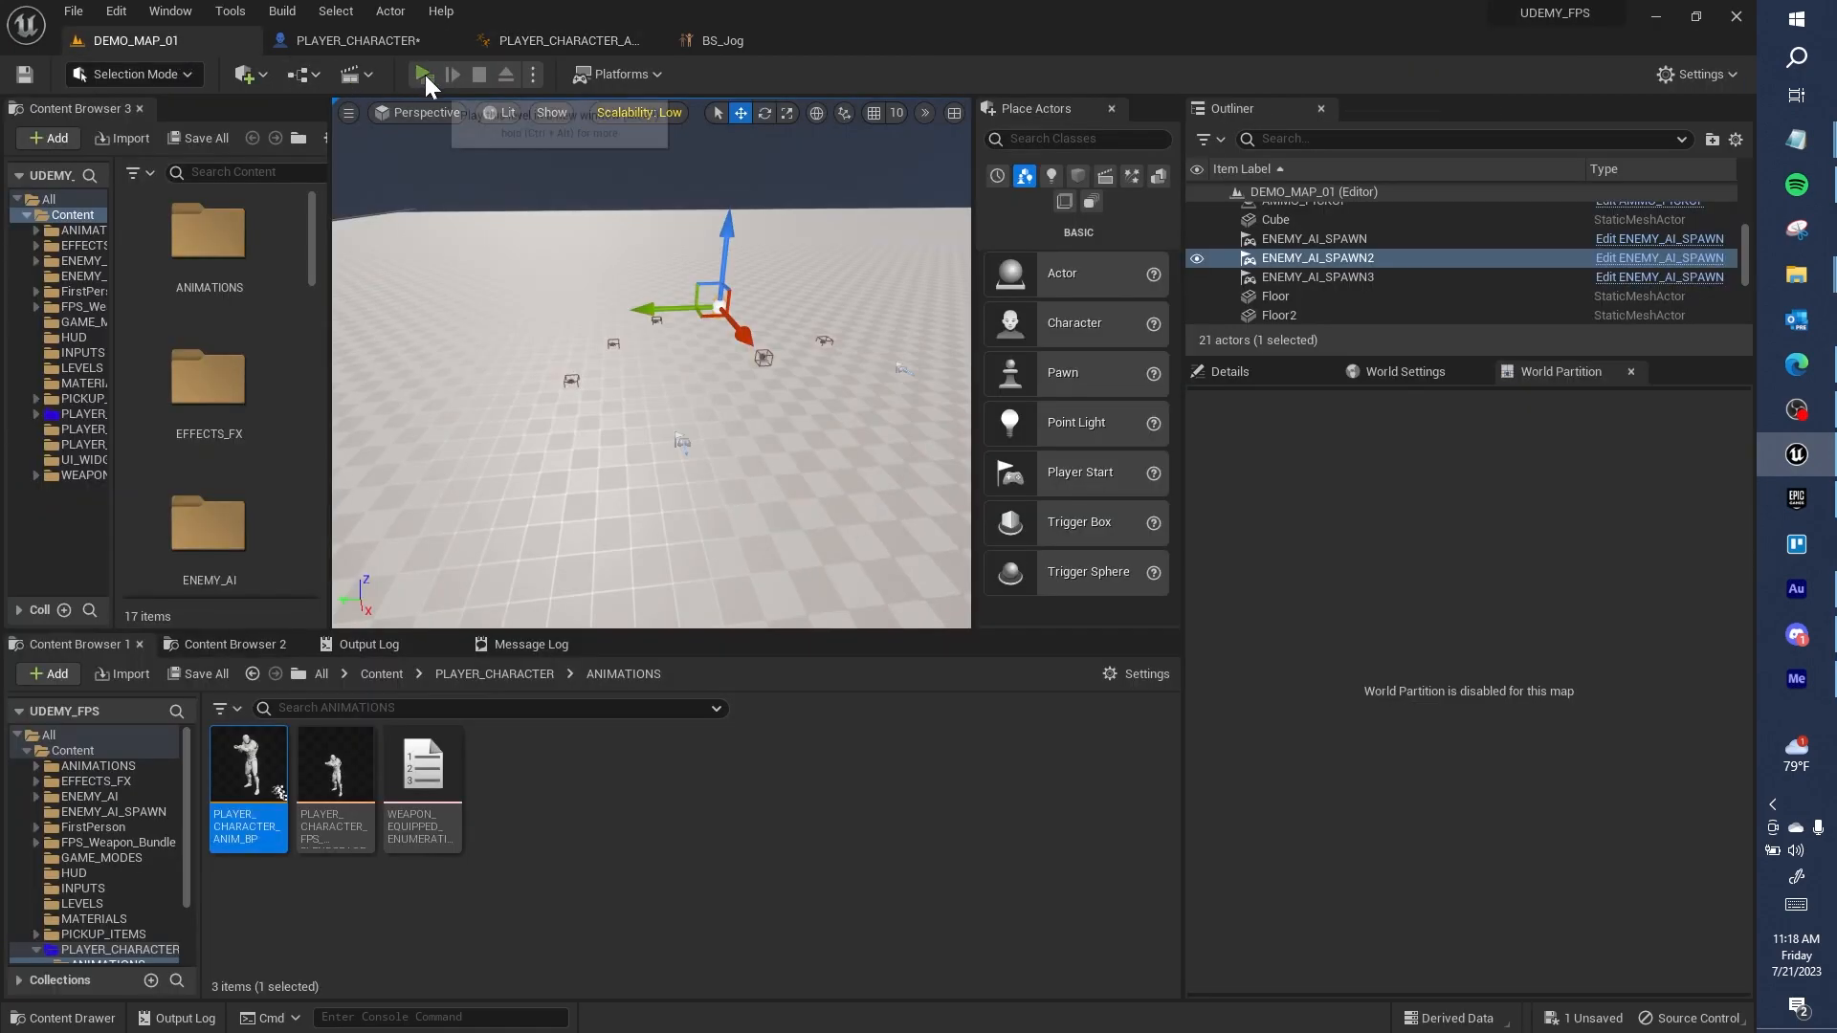
left_click(423, 75)
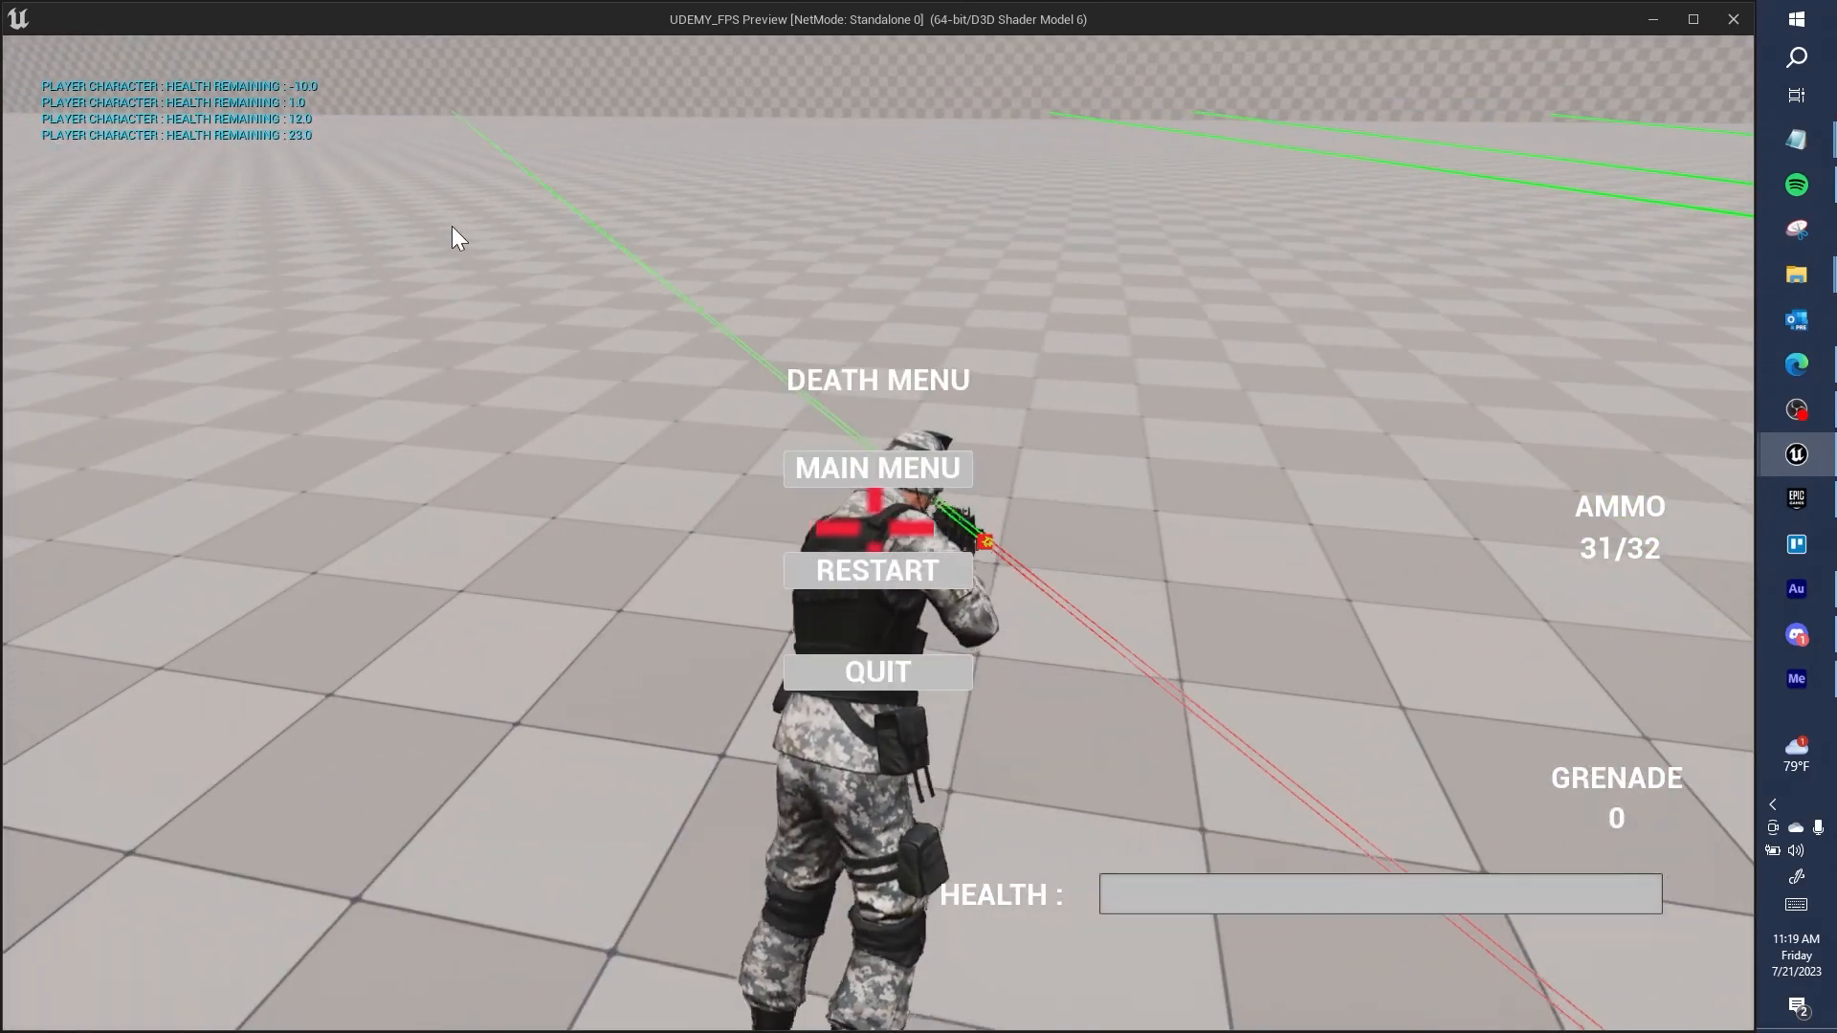
Step: Restart the level after the character's death, check the walking pose in first- and third-person views, and end the playtest
left_click(878, 570)
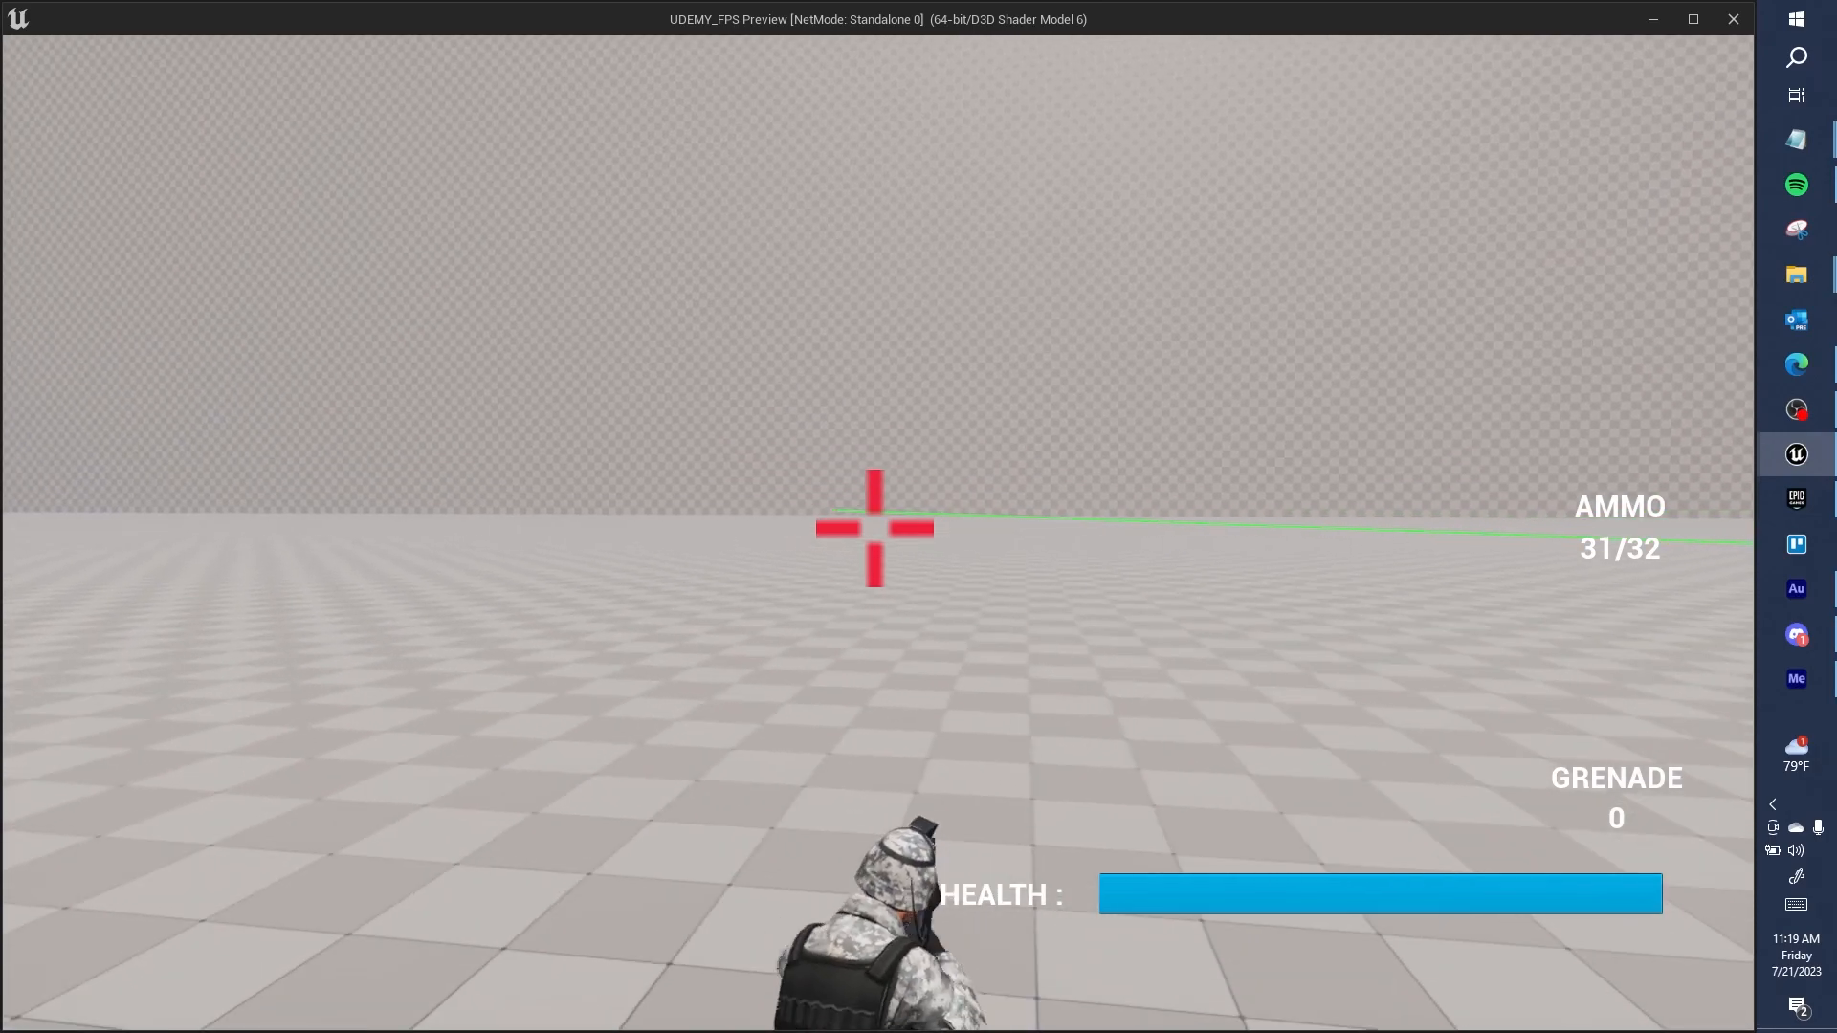
key("a")
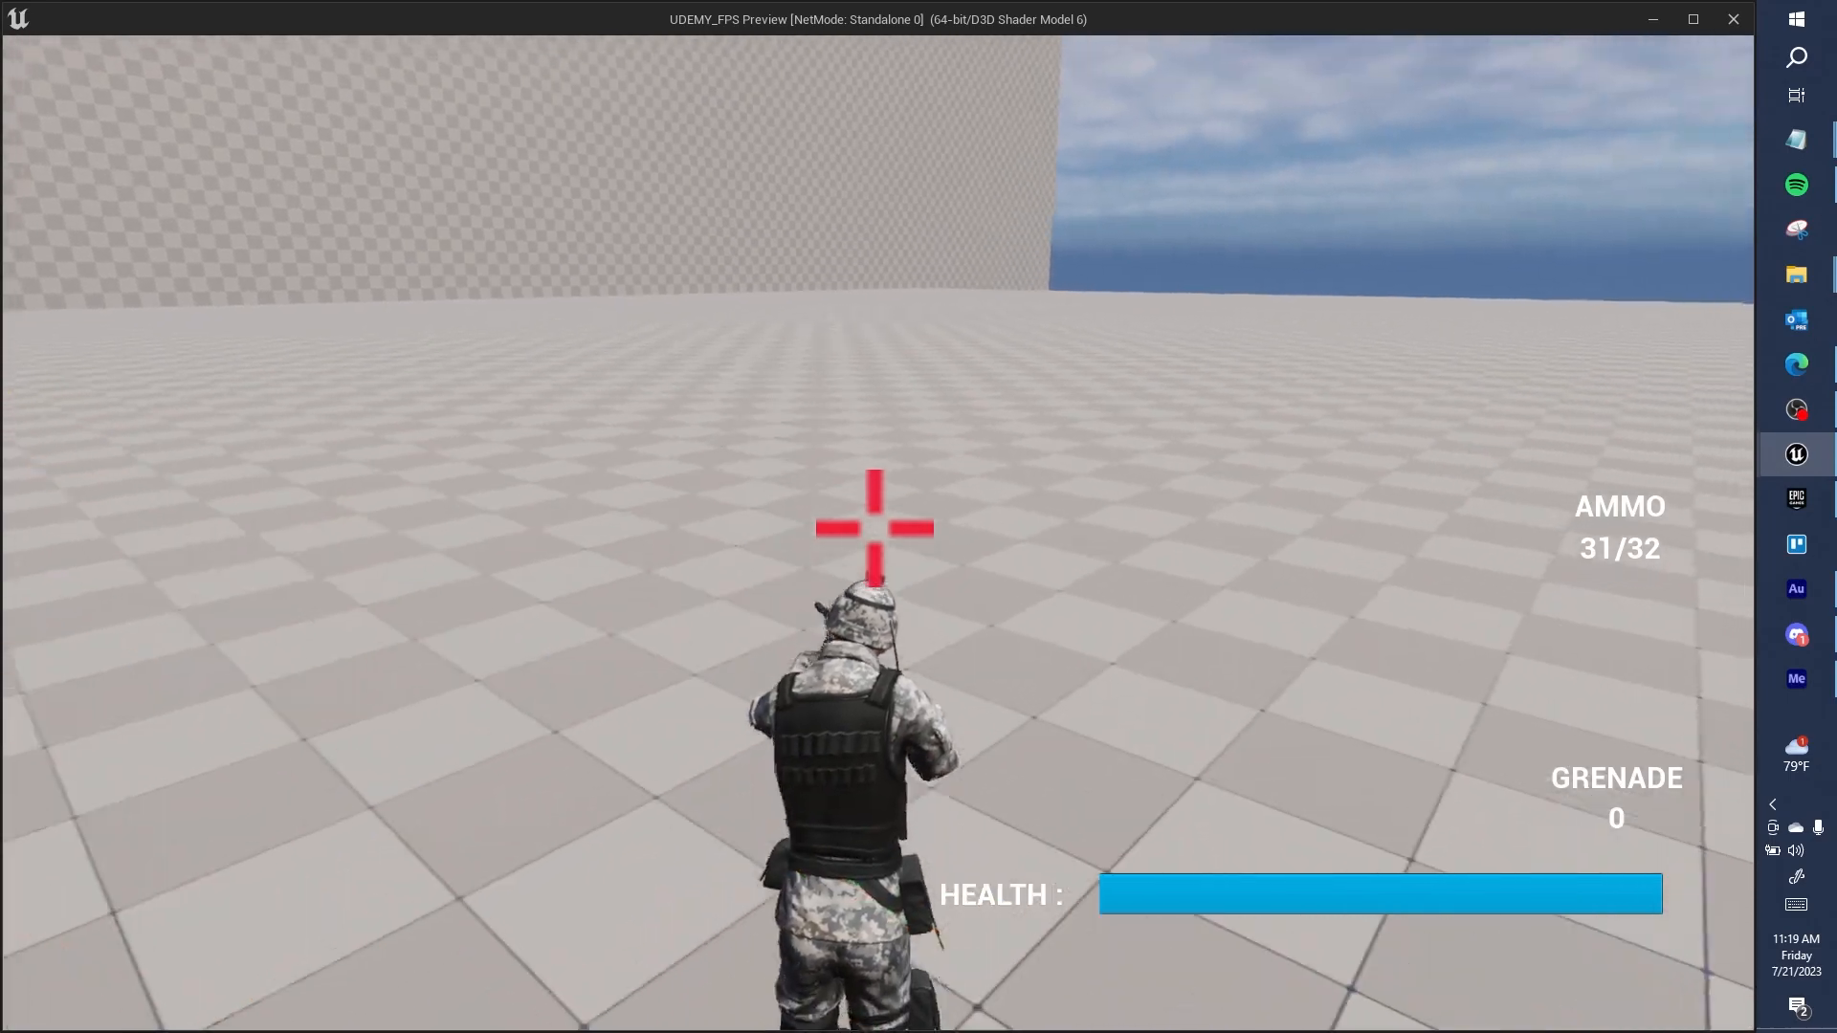
key("a")
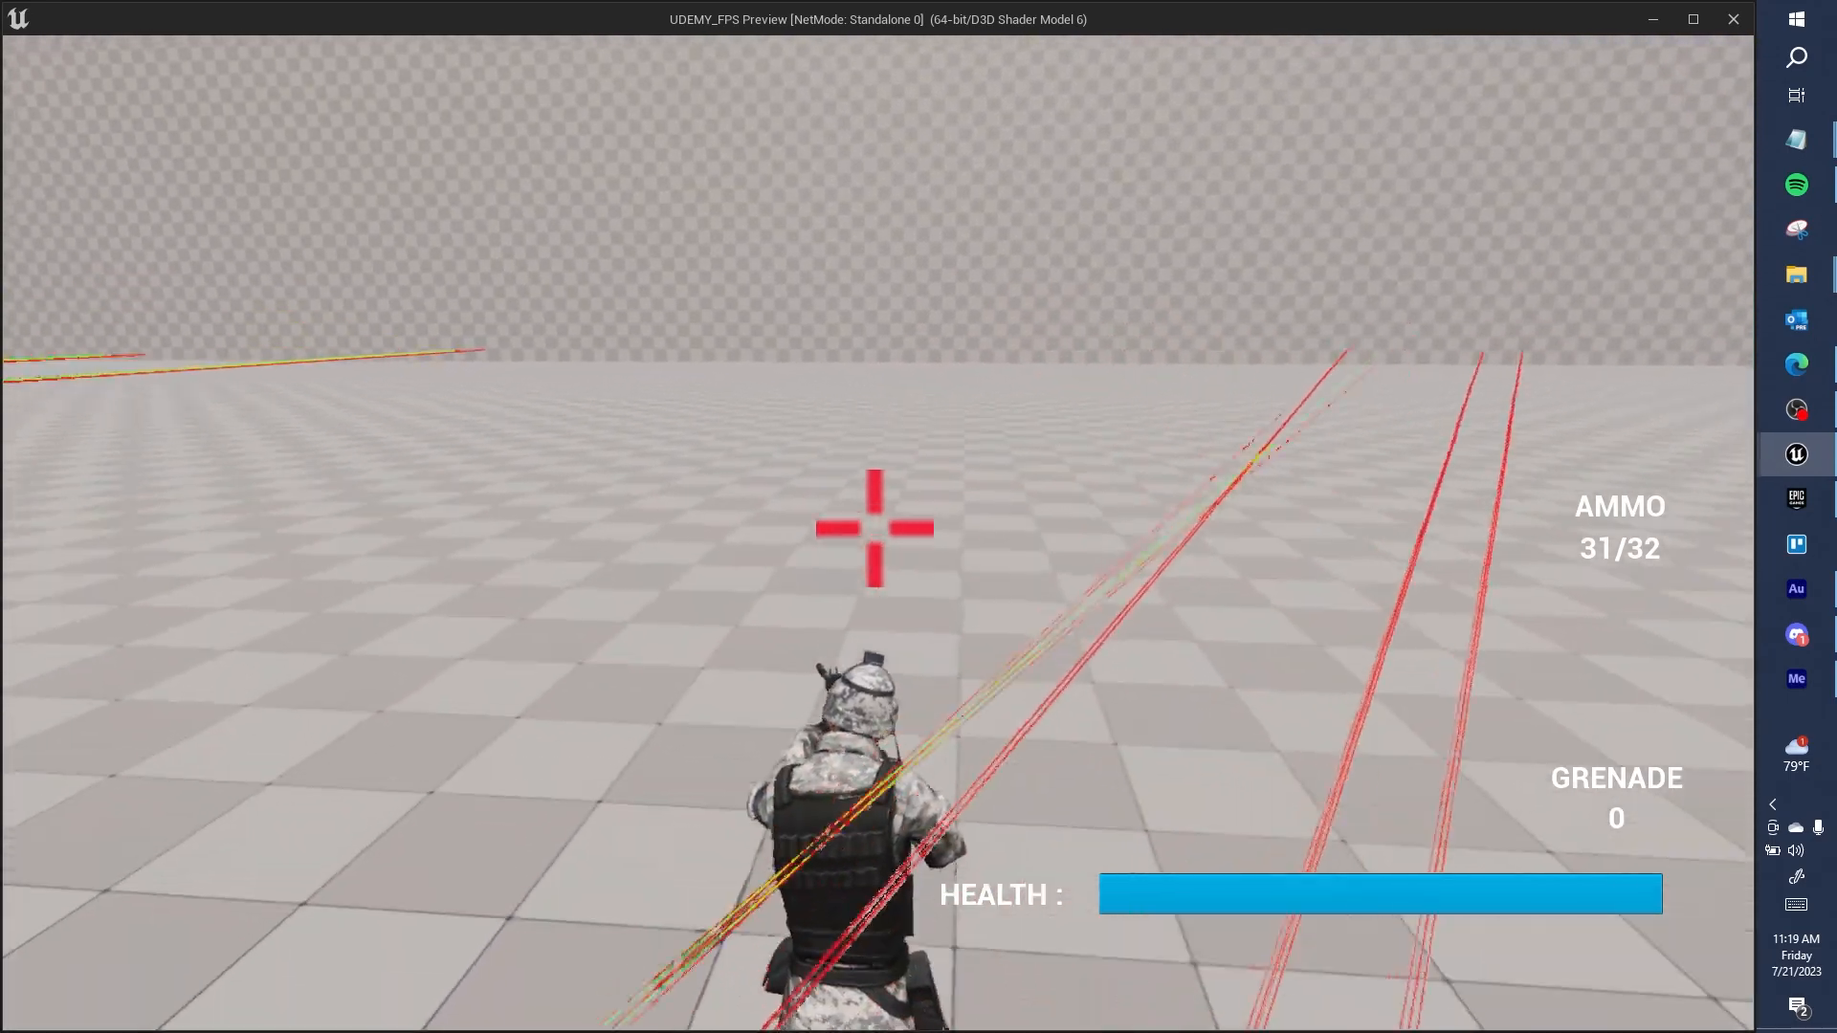
key("v")
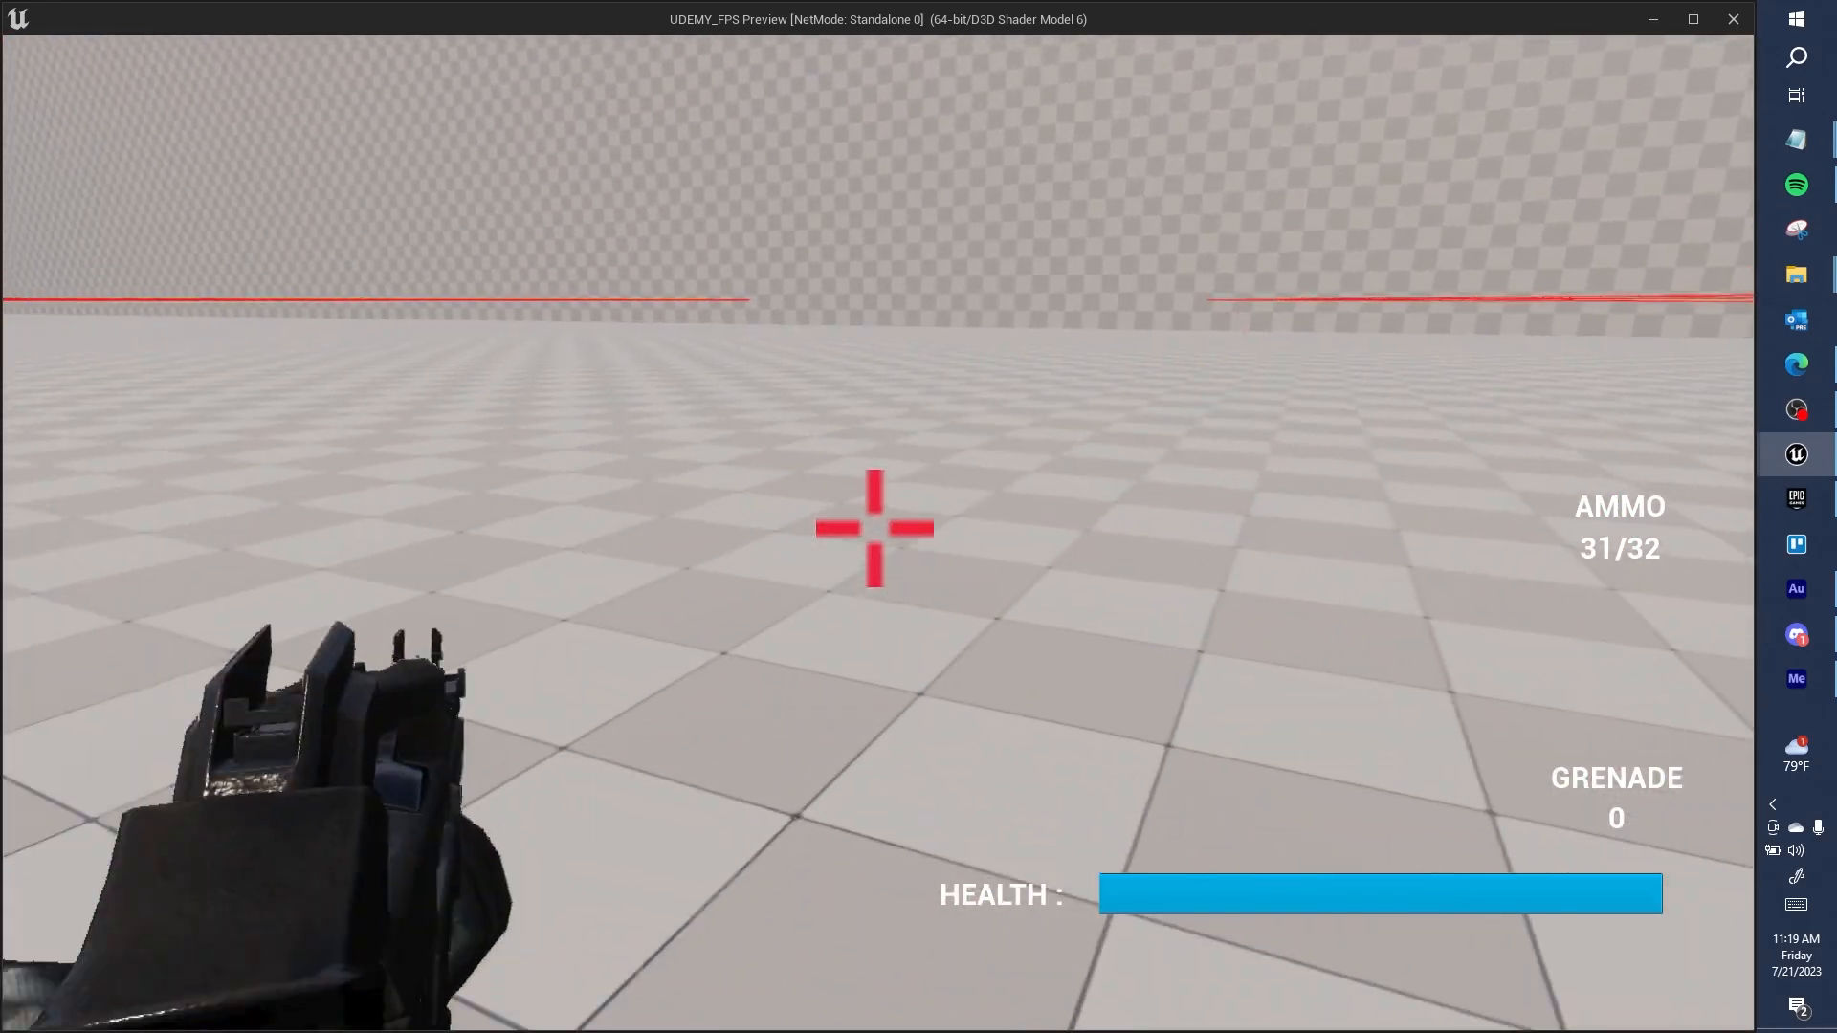
key("w")
key("v")
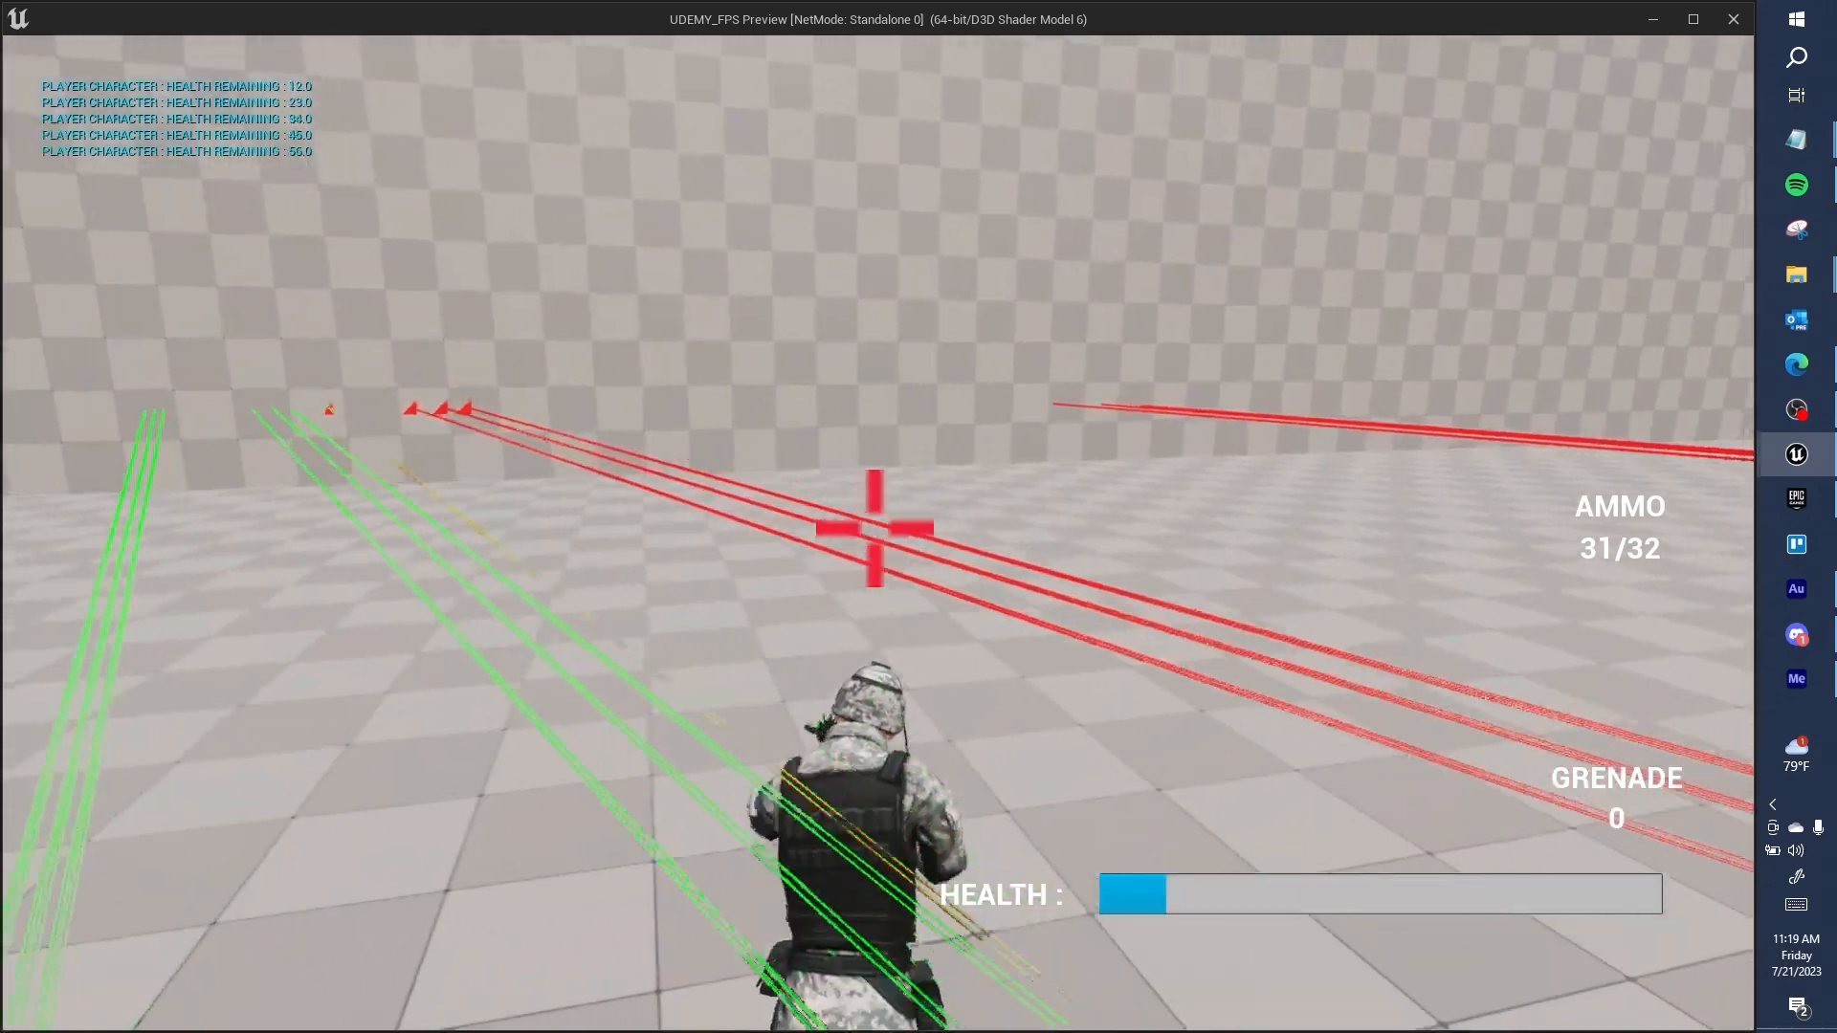
key("v")
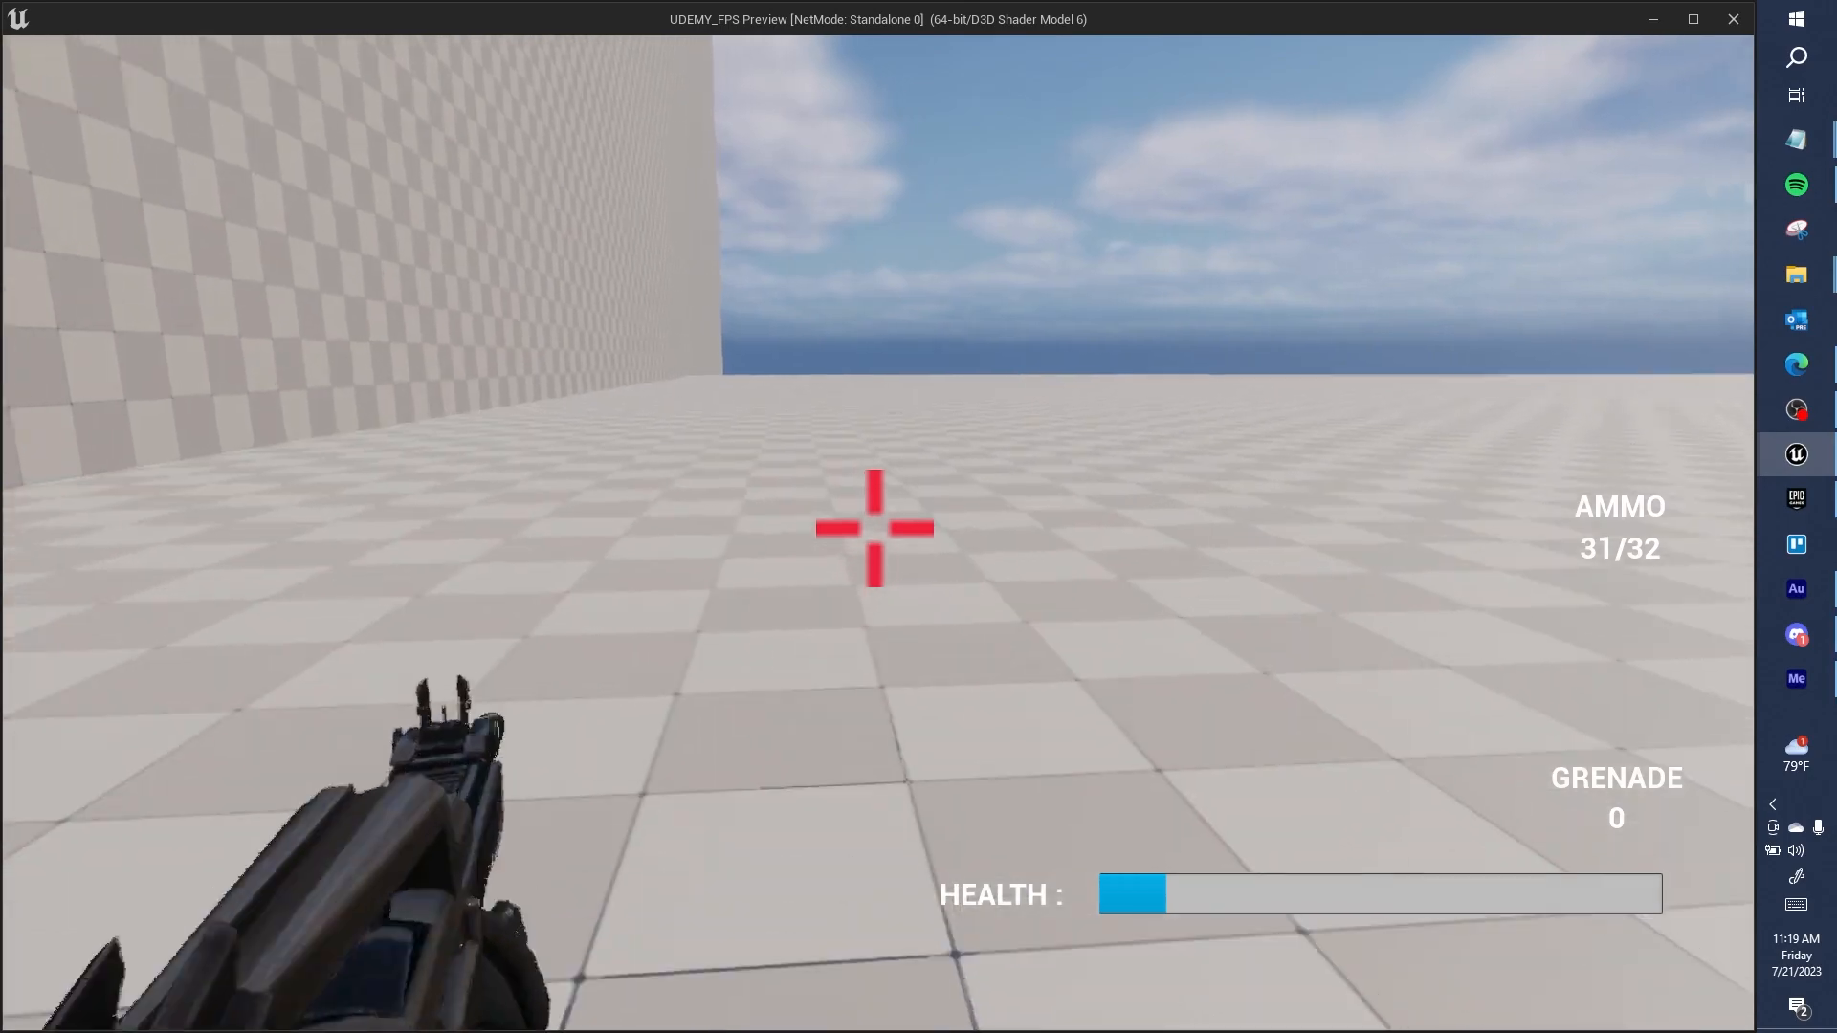
key("v")
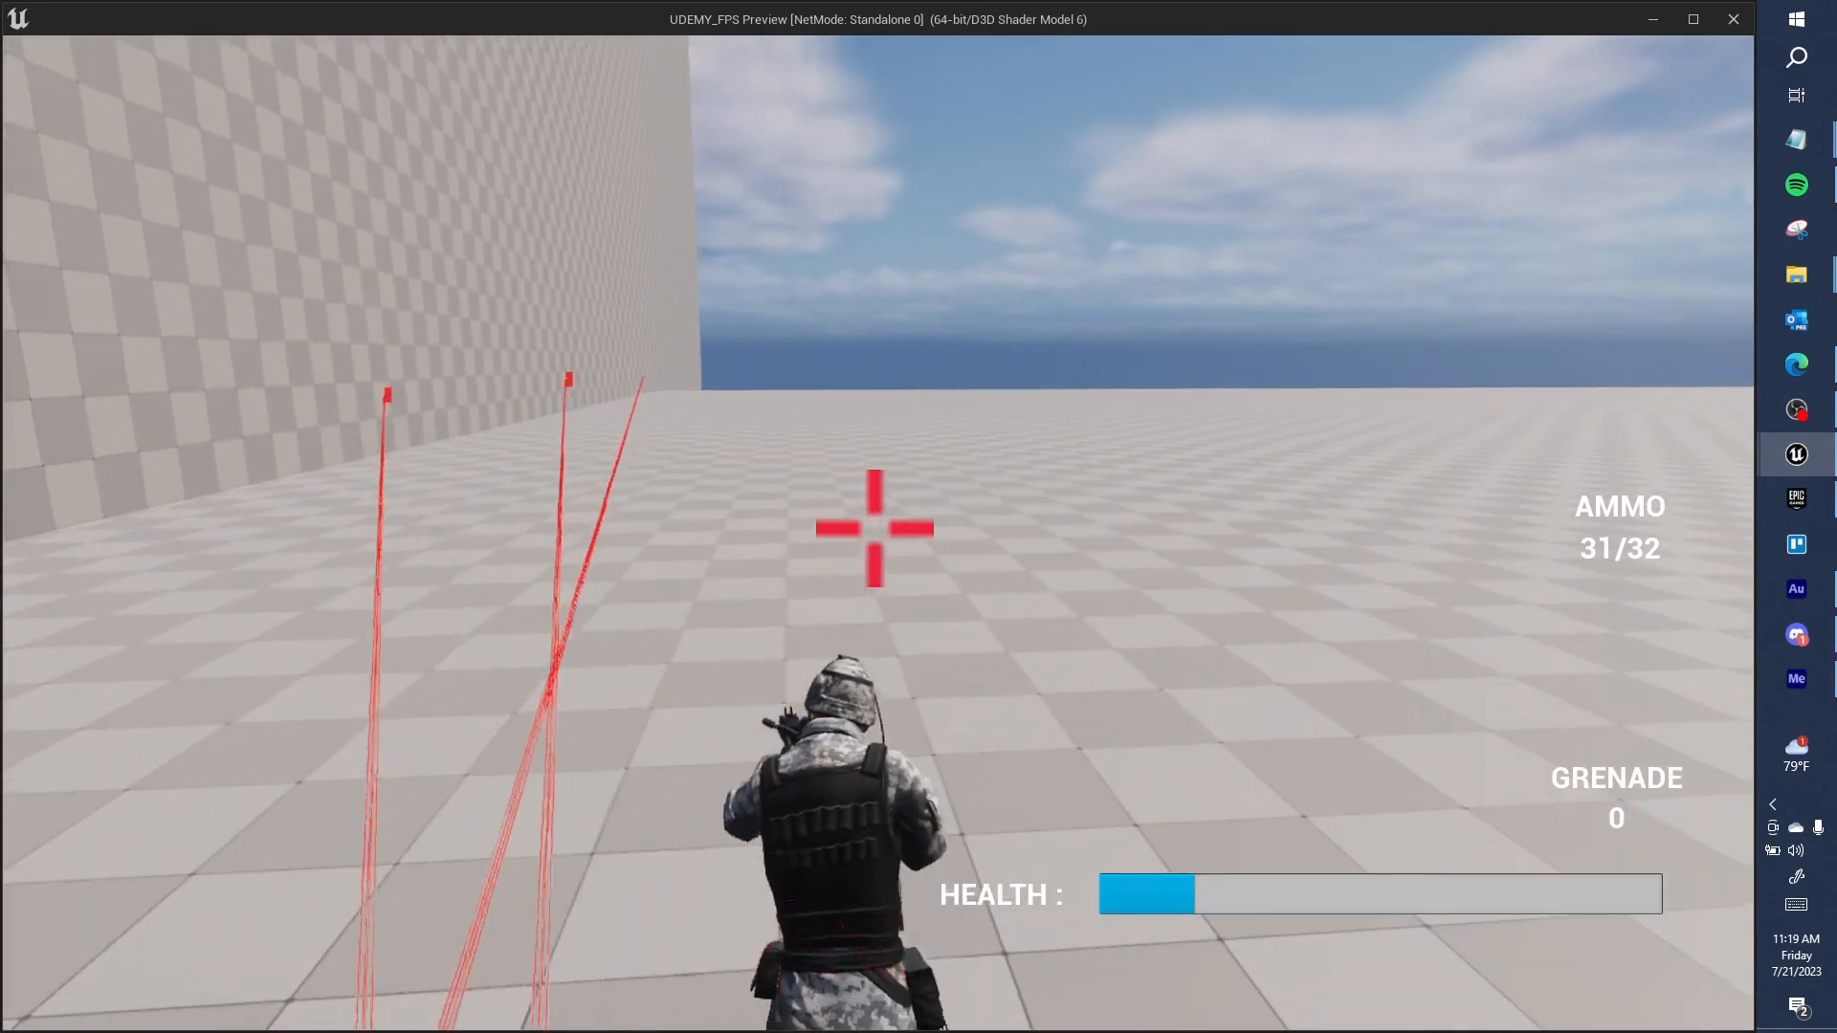
key("w")
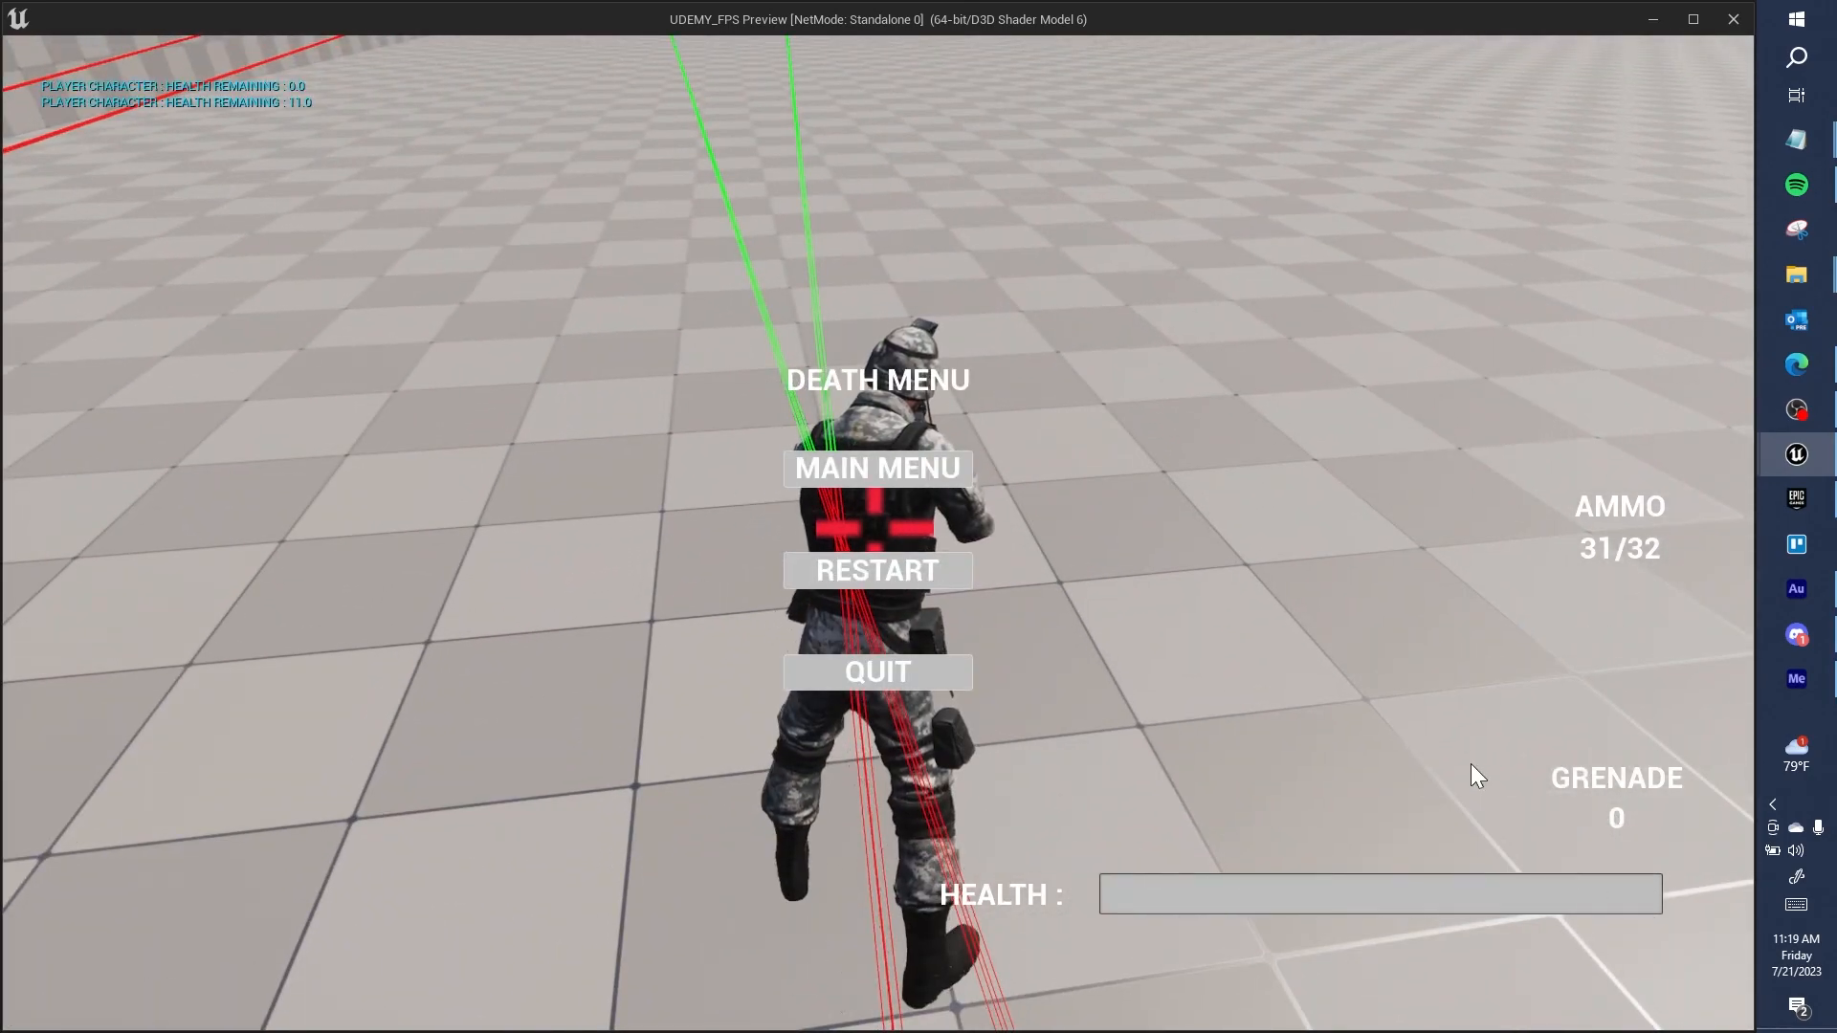
key("Escape")
Step: Examine the WALK state's Idle_Rifle_Ironsights animation and the player animation blueprint's character preview from above
left_click(591, 39)
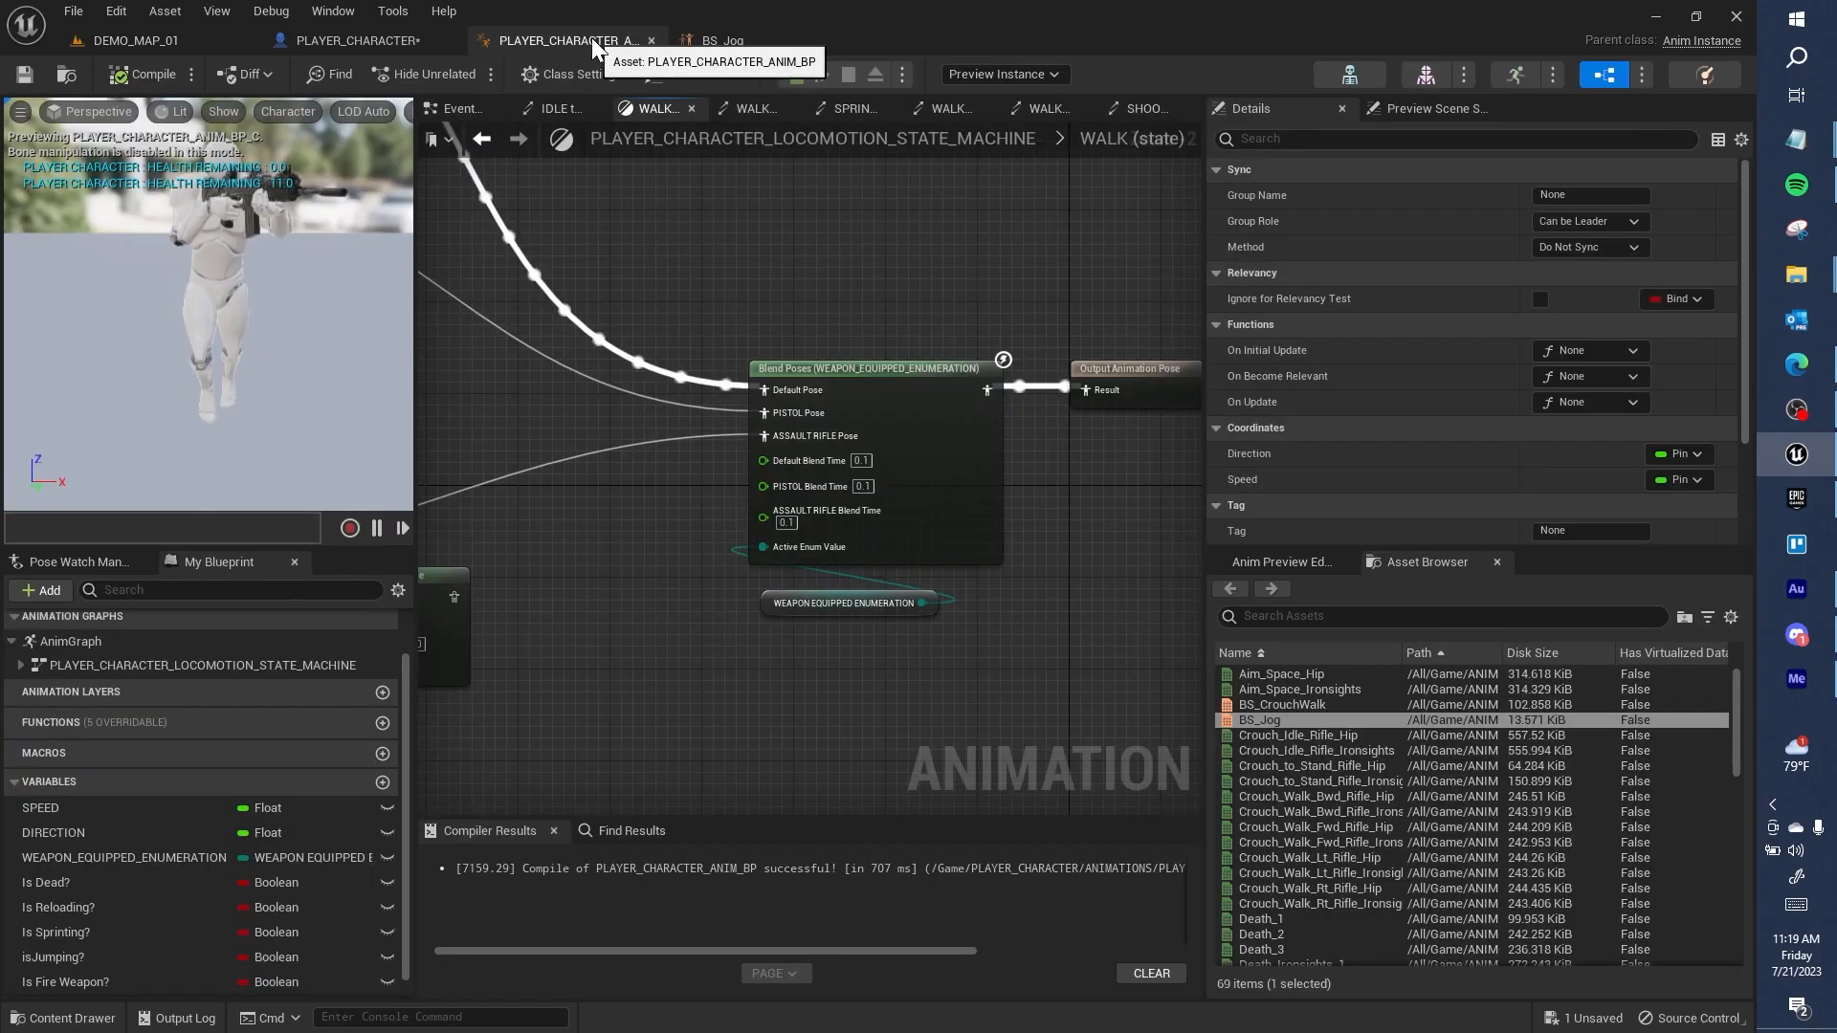
left_click(733, 289)
left_click(886, 149)
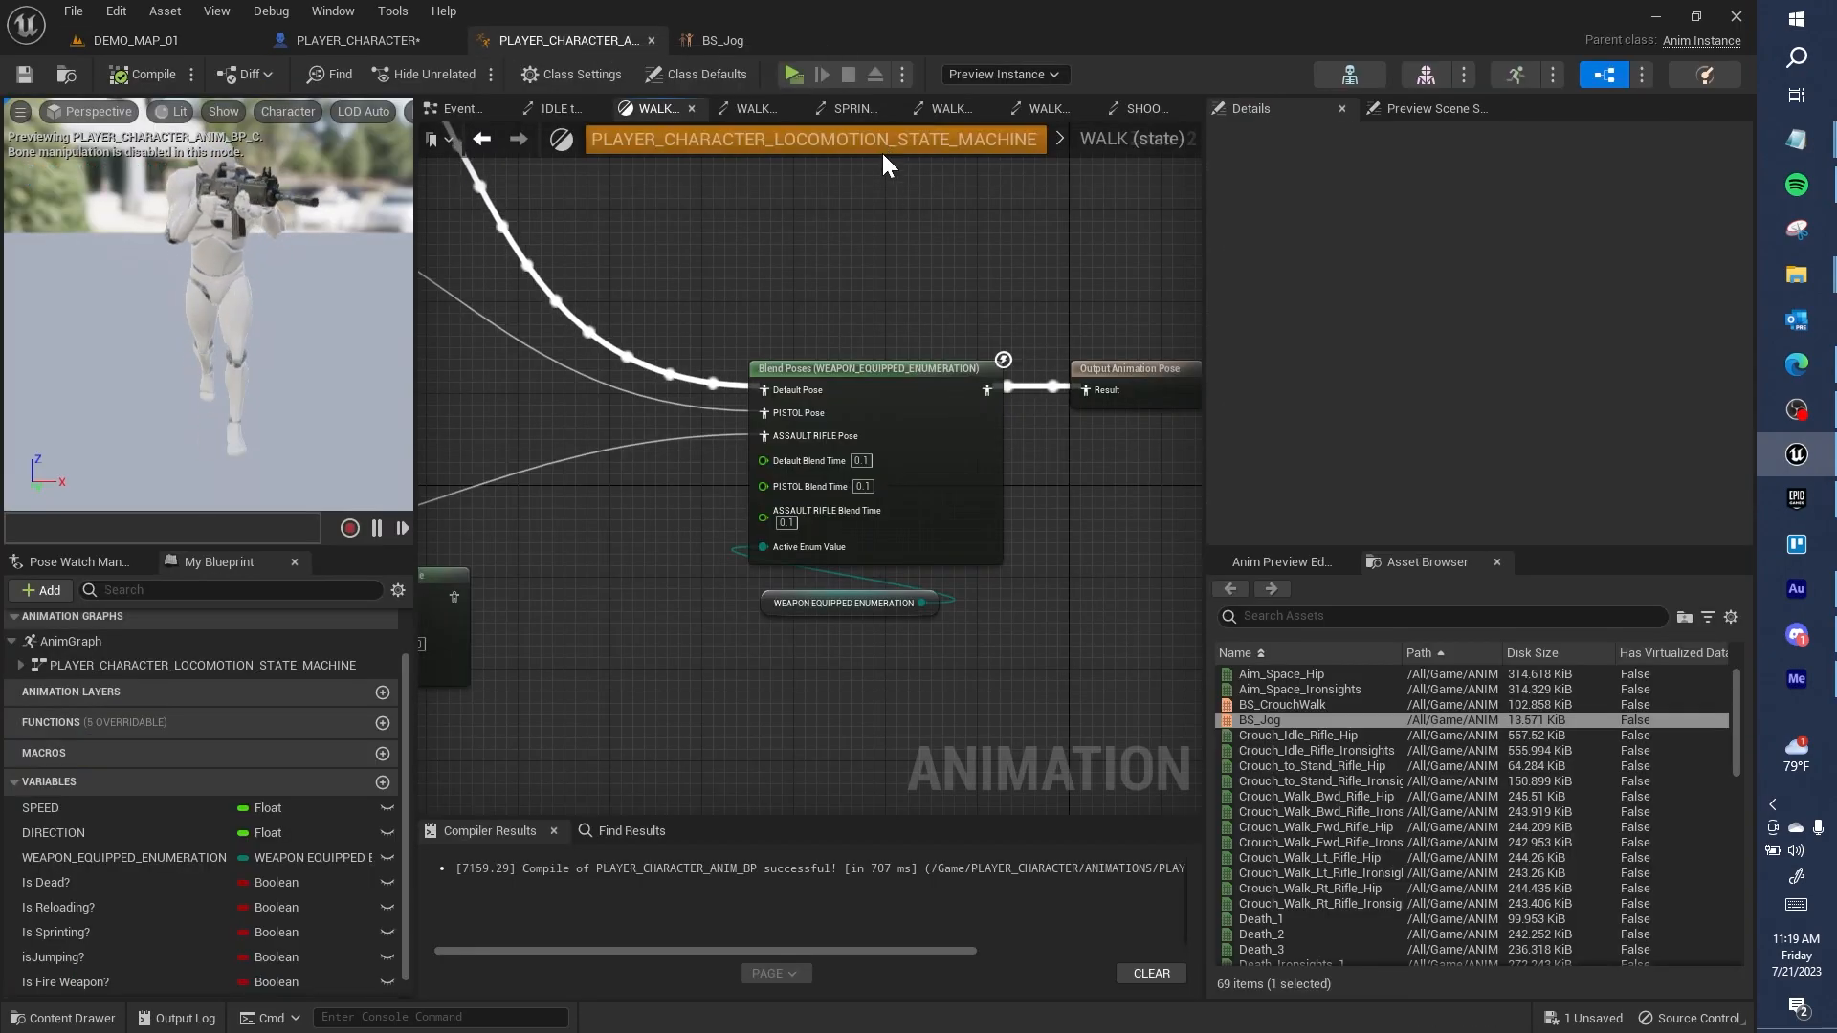
right_click_drag(865, 243, 784, 409)
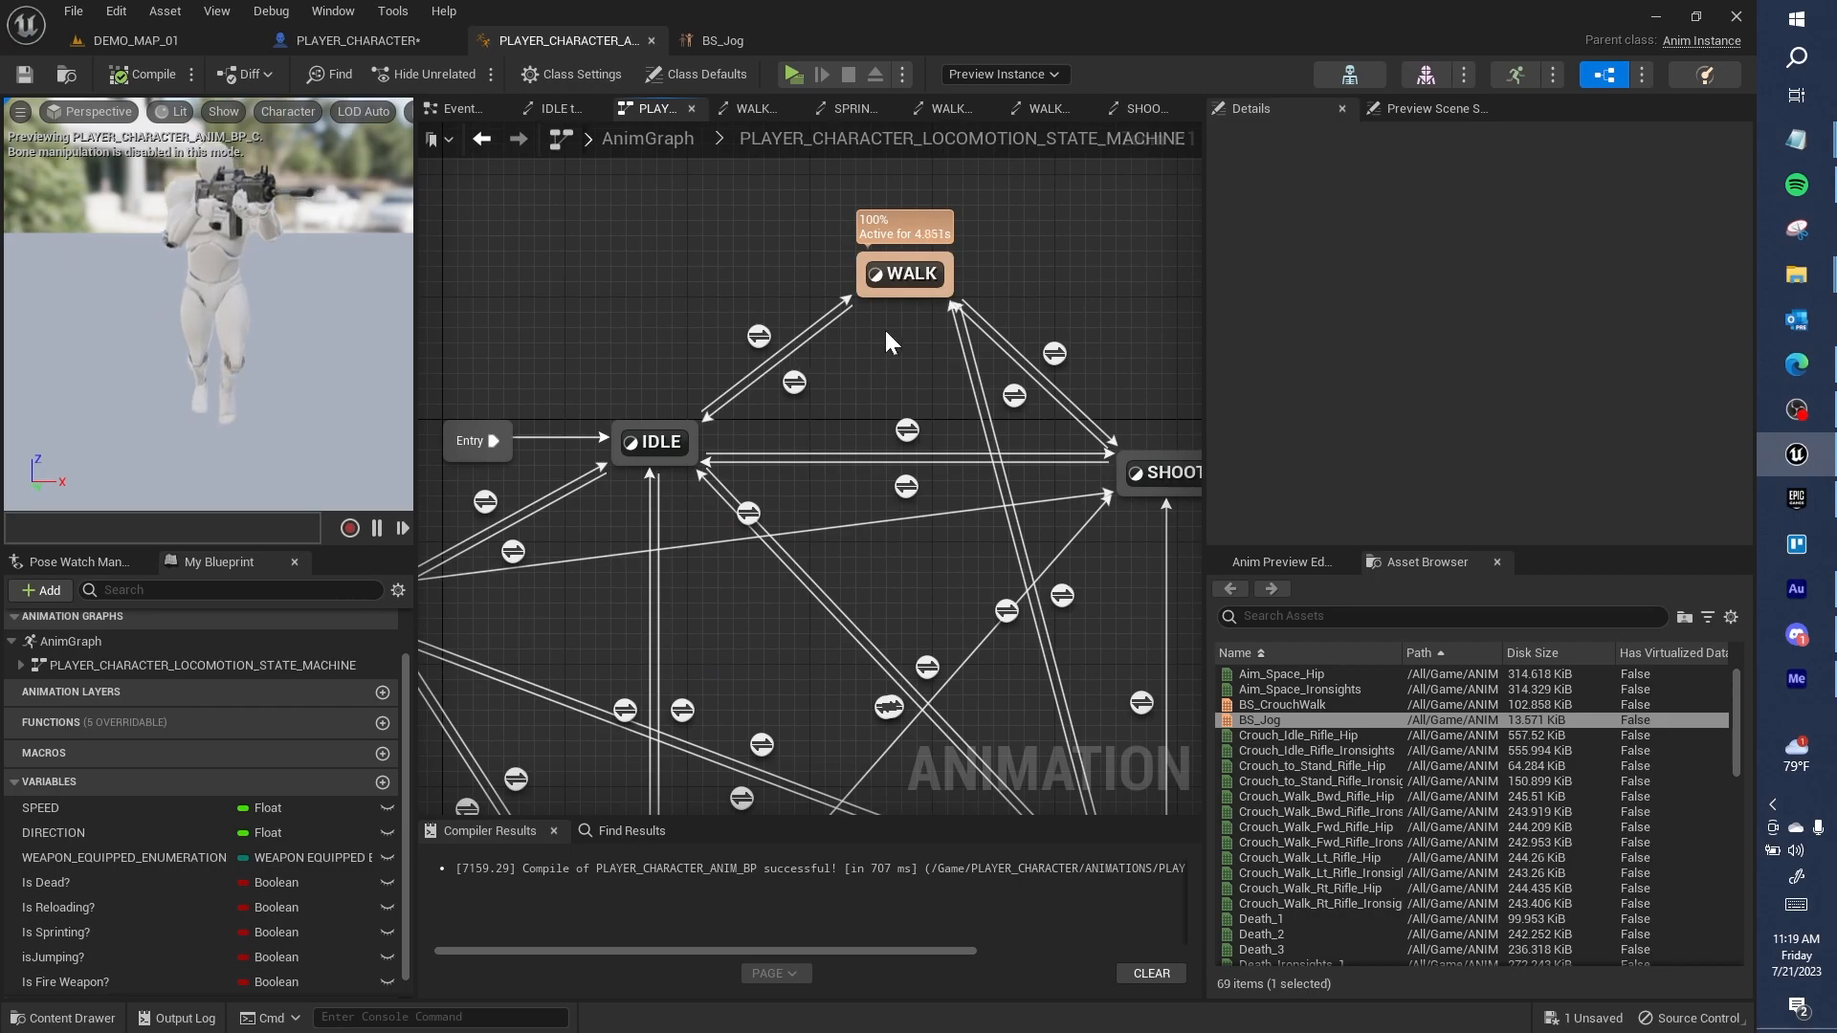
double_click(907, 277)
right_click_drag(714, 331, 746, 429)
right_click_drag(639, 348, 606, 145)
left_click(599, 542)
double_click(599, 542)
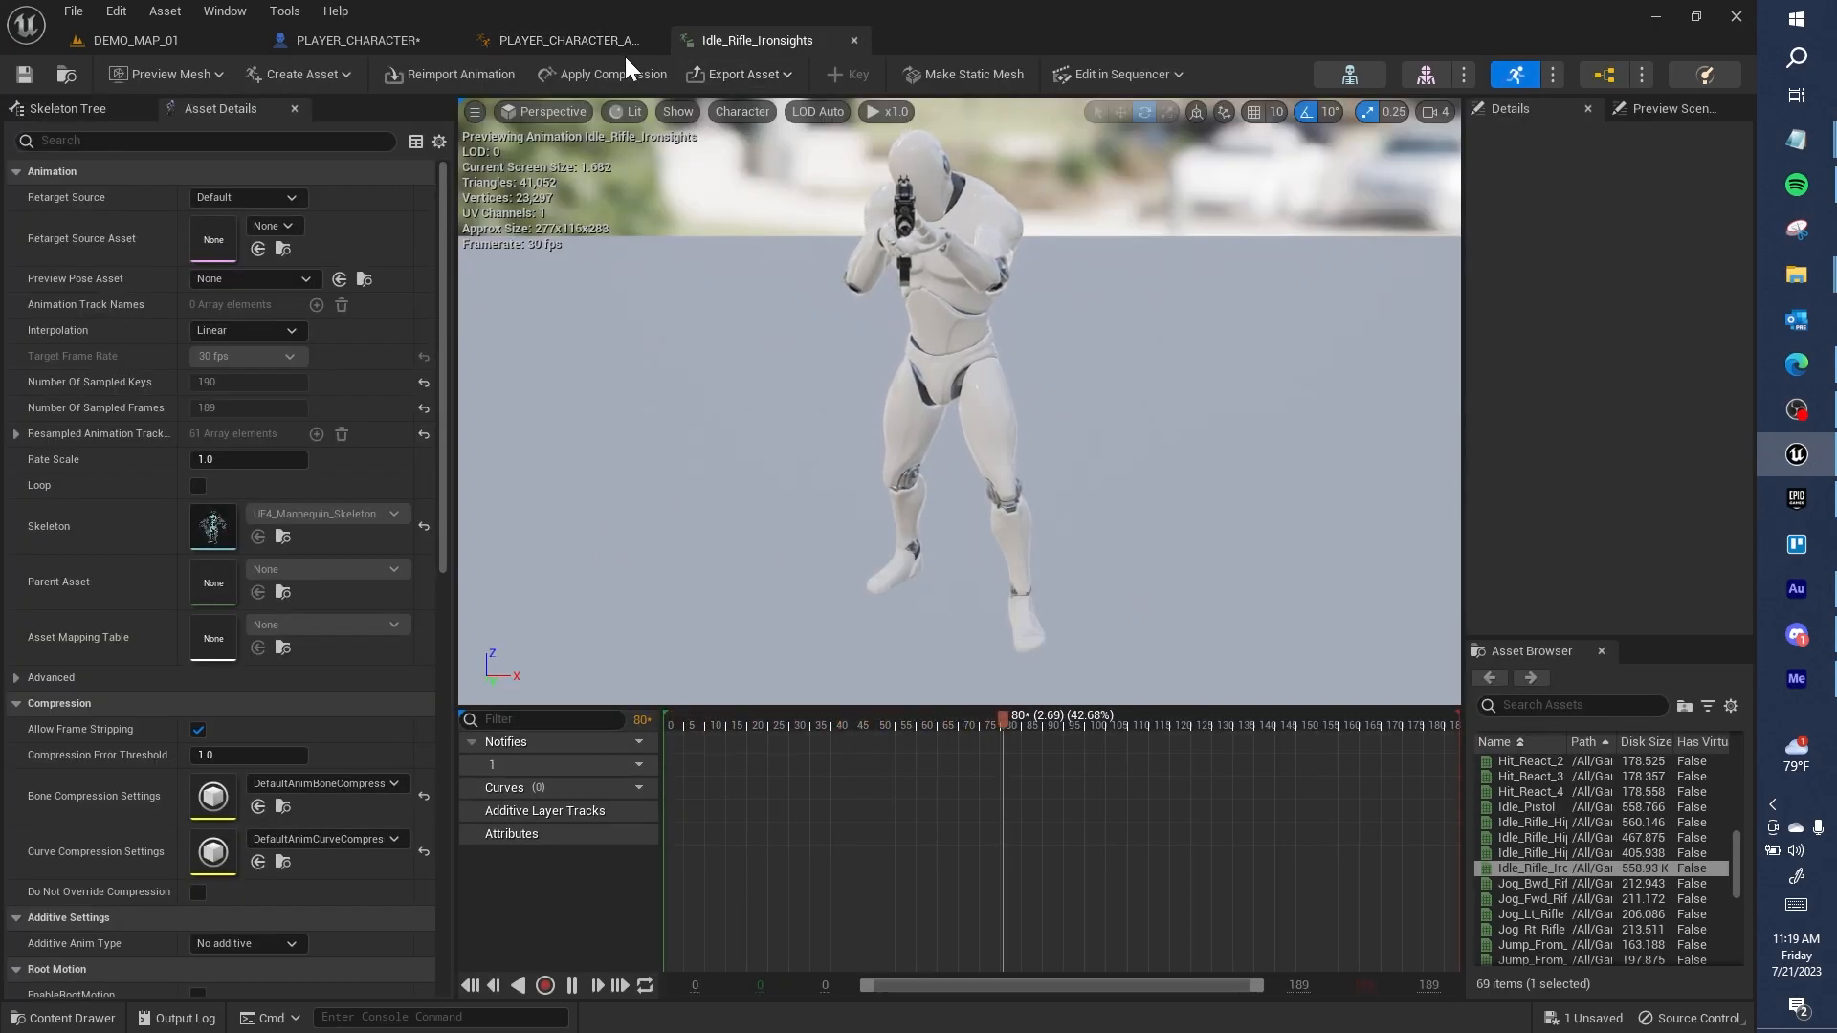
left_click(571, 41)
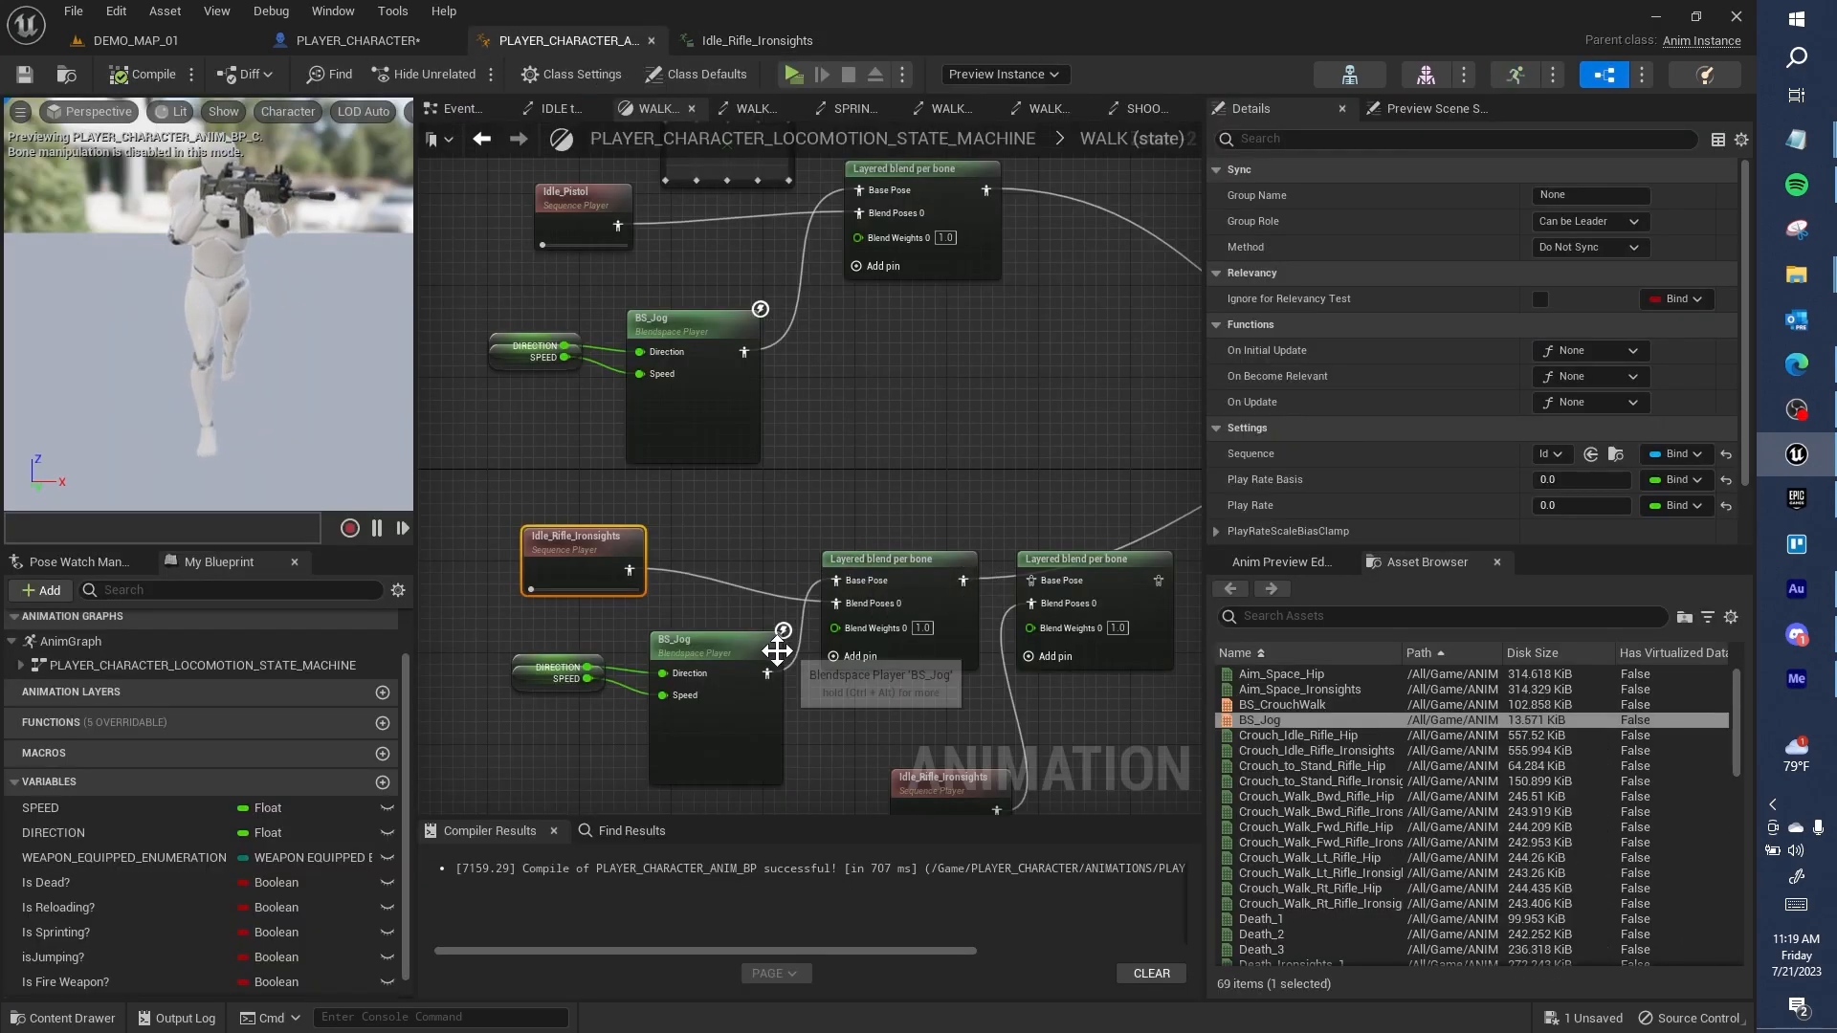
right_click_drag(287, 316, 402, 316)
left_click_drag(208, 316, 249, 411, "alt")
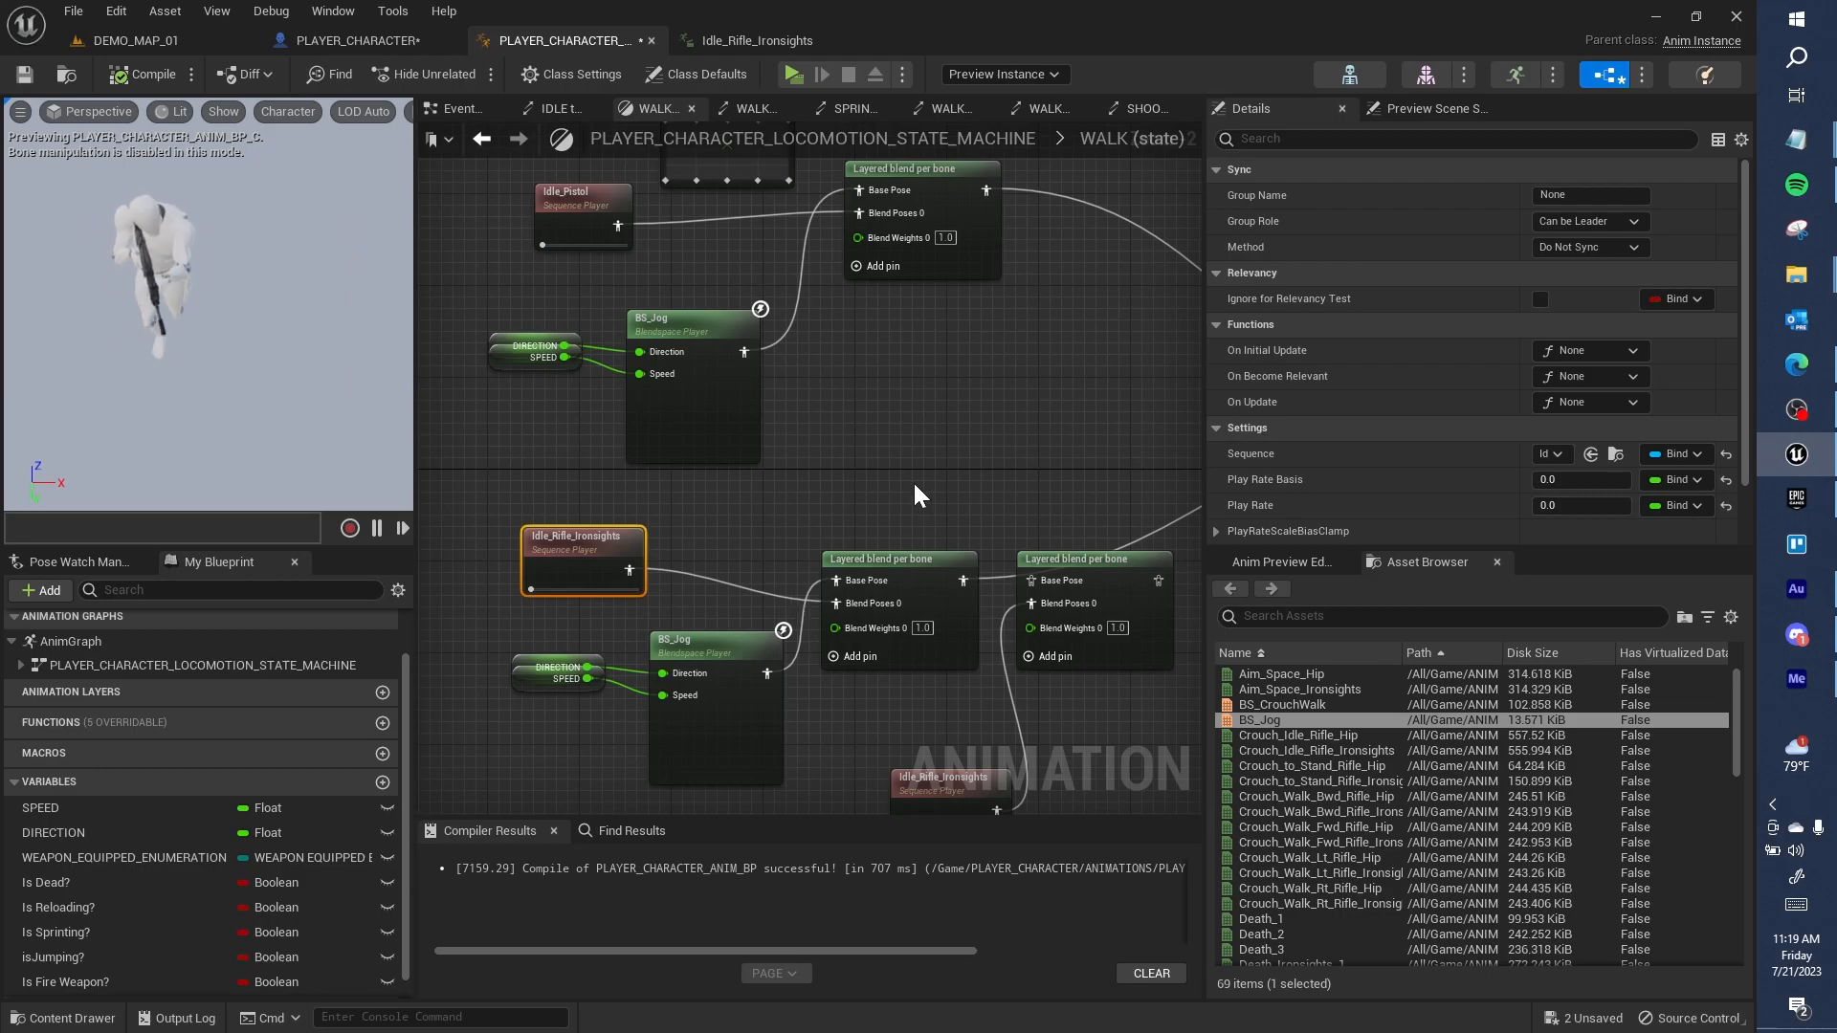
Step: Move the duplicate Idle_Rifle_Ironsights and Layered blend per bone nodes below the original blend, and compile the animation blueprint
right_click_drag(926, 490, 726, 384)
left_click_drag(893, 458, 940, 674)
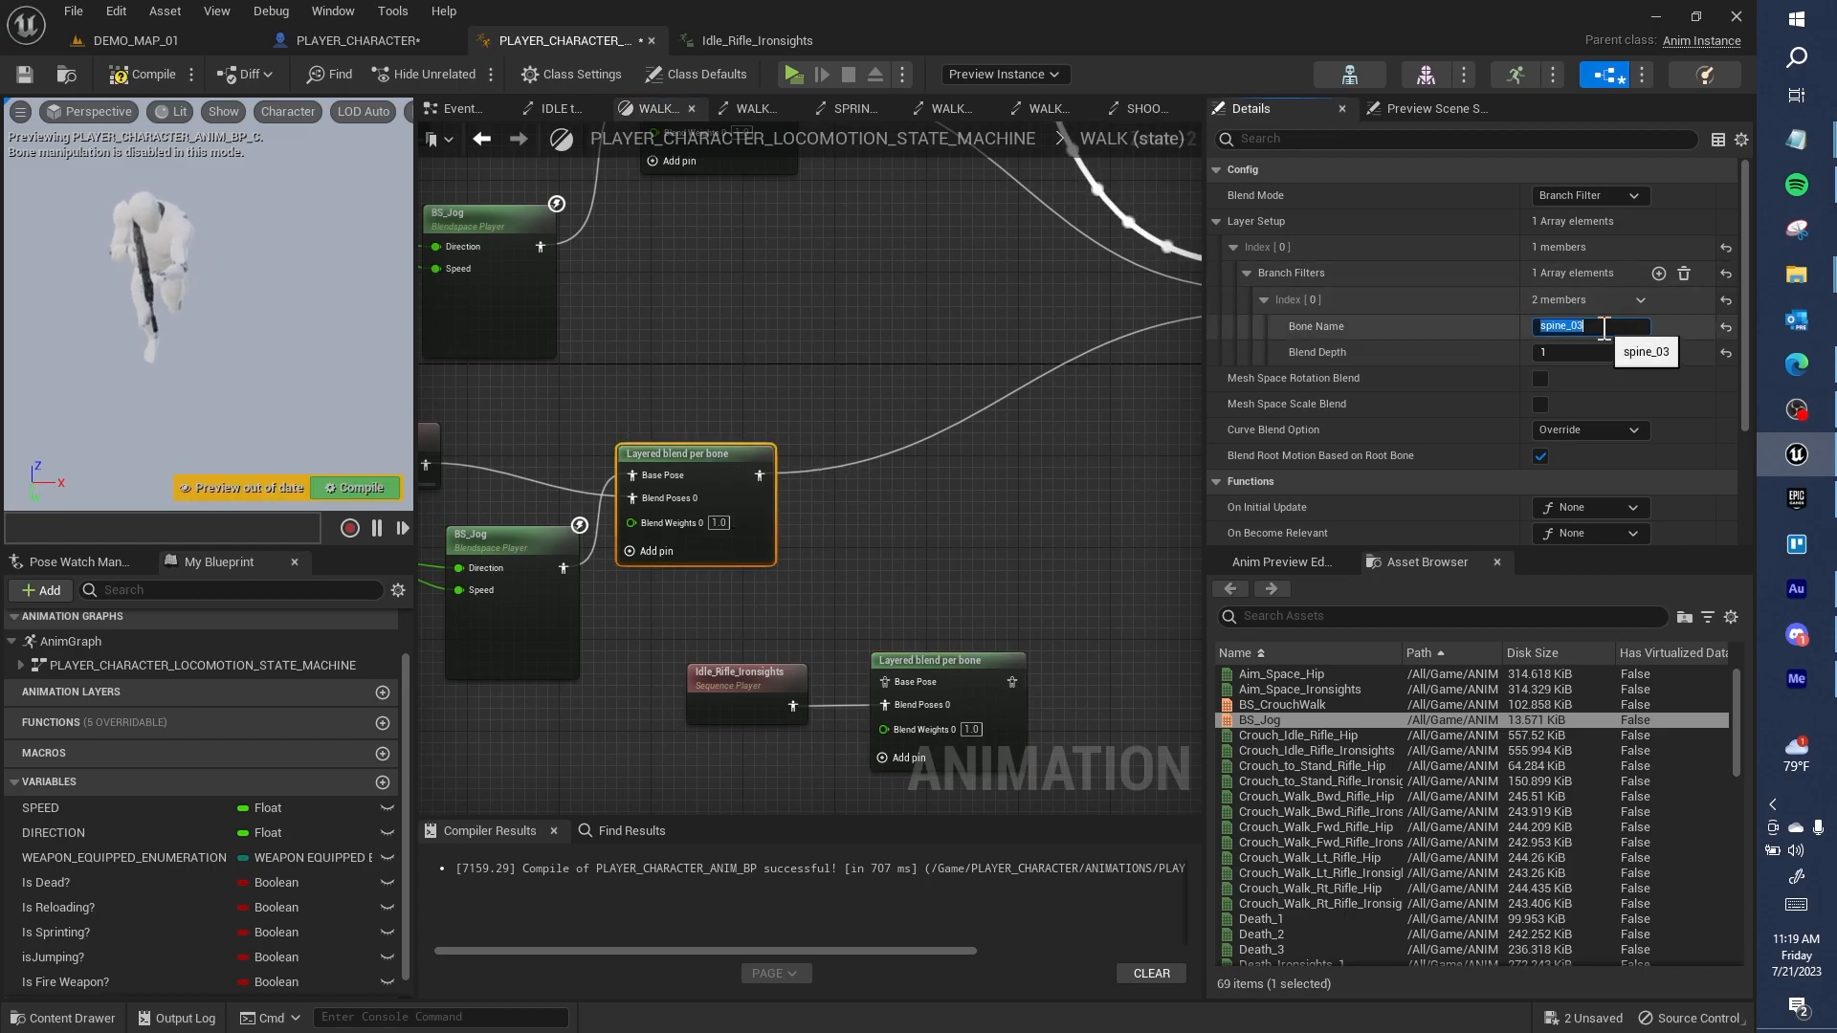
left_click(153, 74)
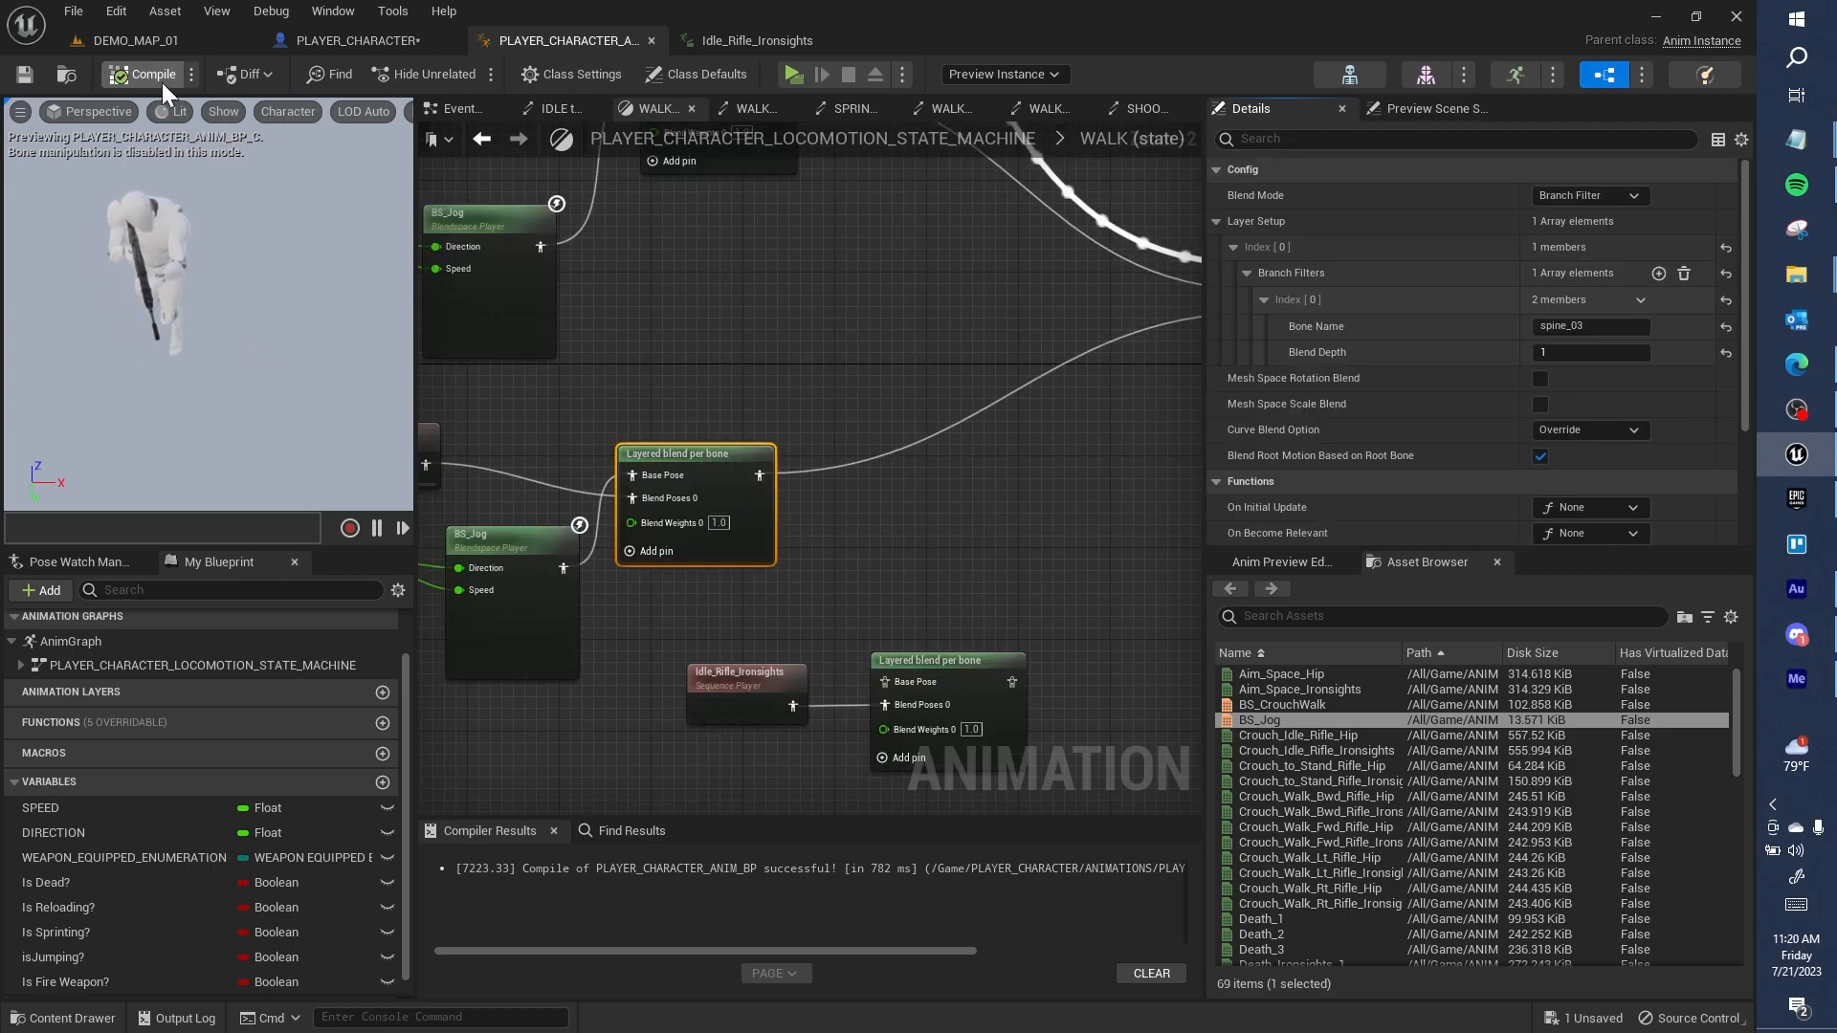
Step: Playtest DEMO_MAP_01, toggle between camera views, and check the assault rifle's firing pose in first person
left_click(143, 40)
left_click(426, 74)
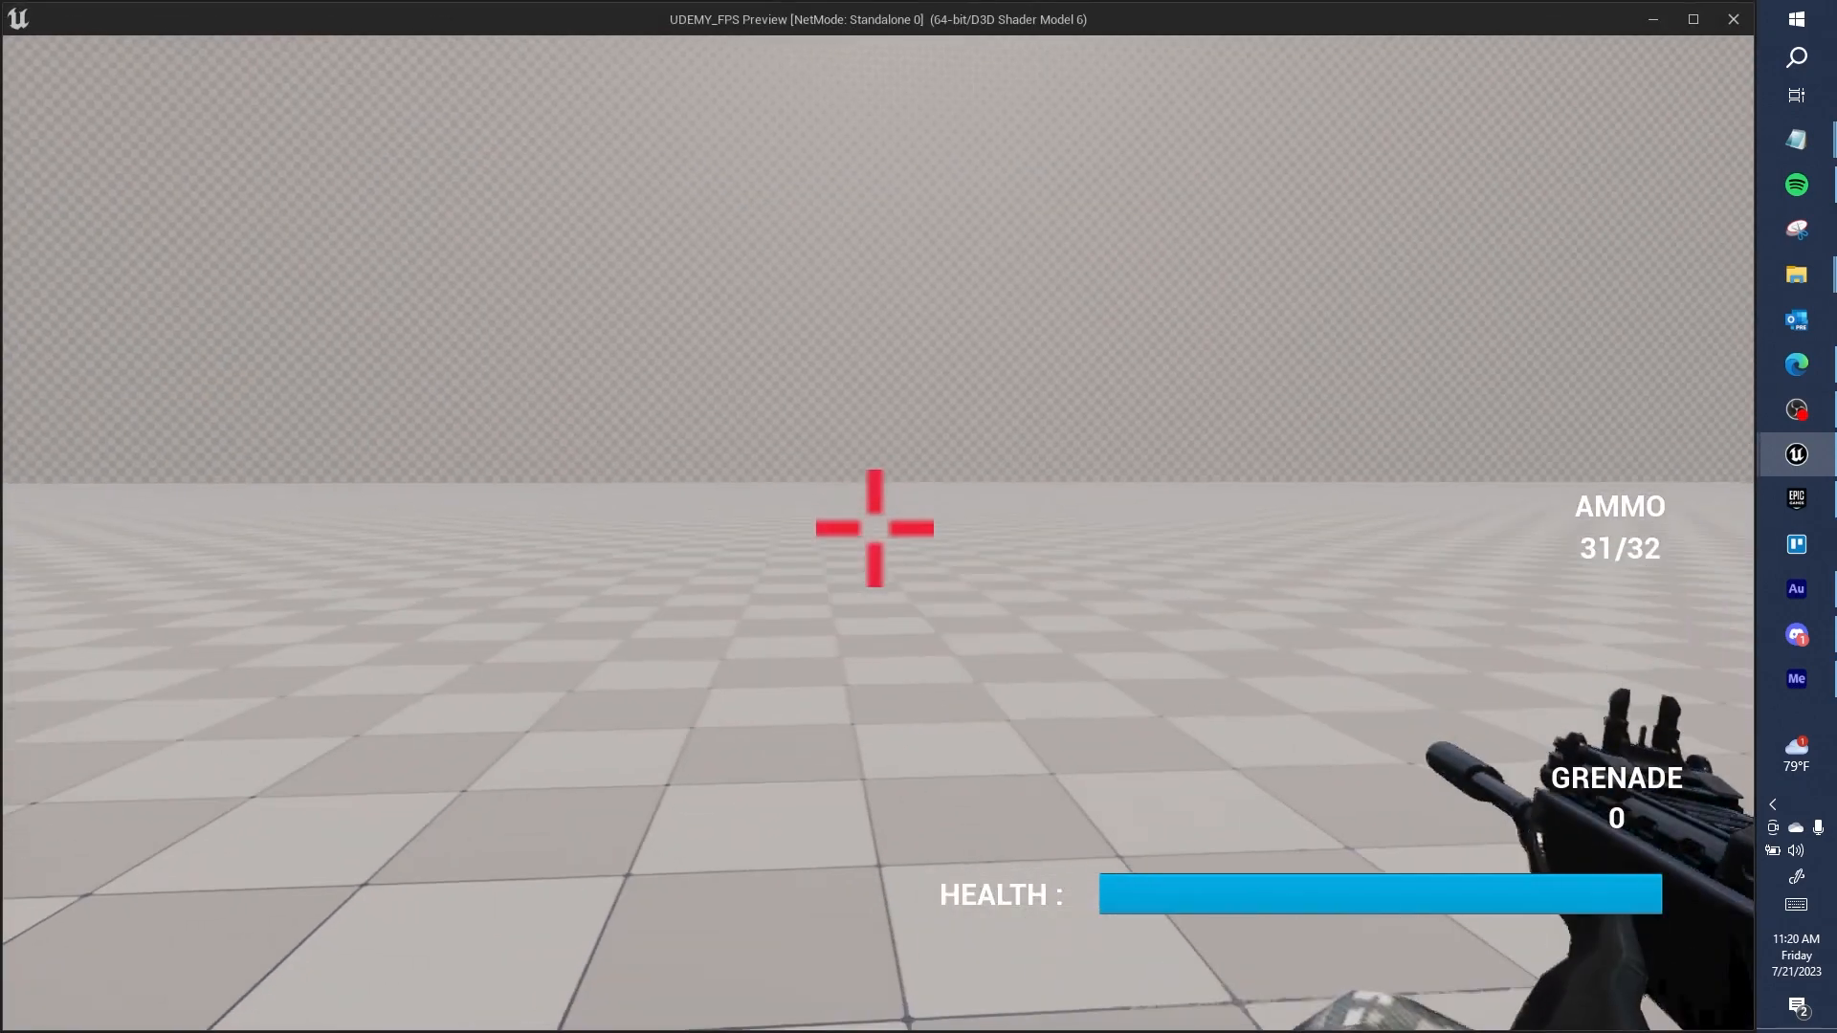
key("v")
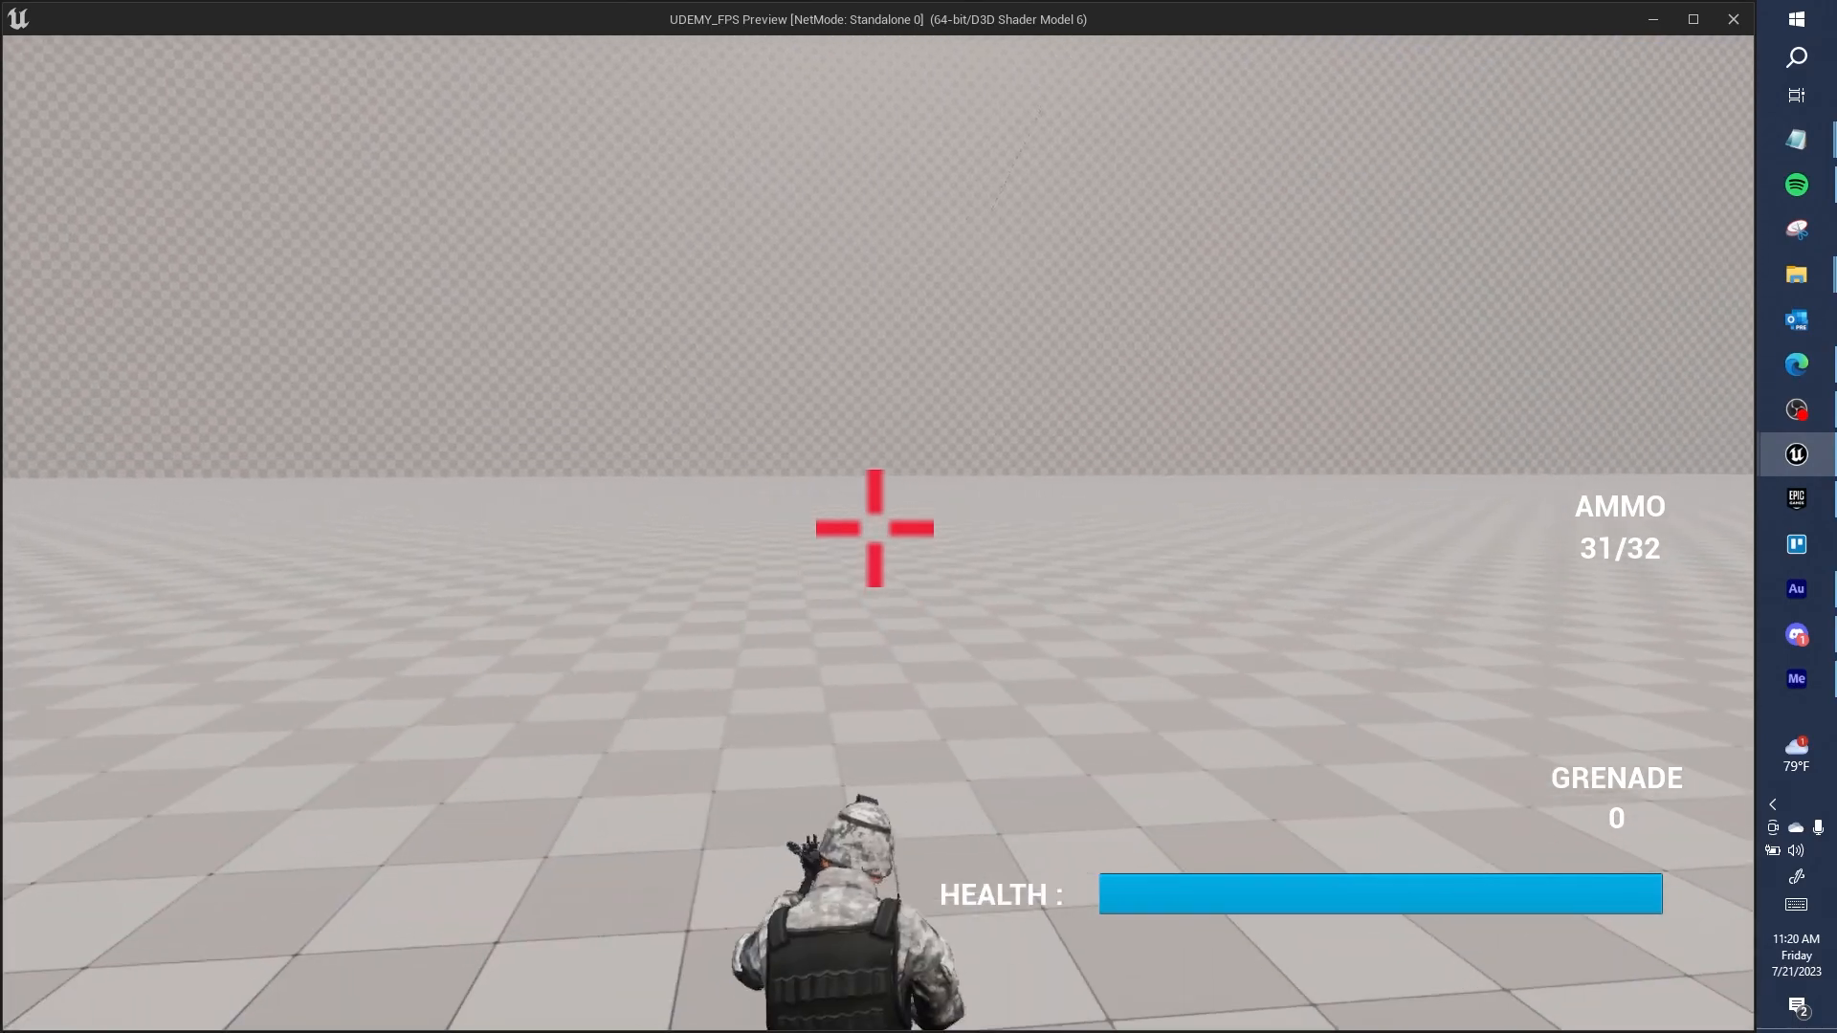
key("v")
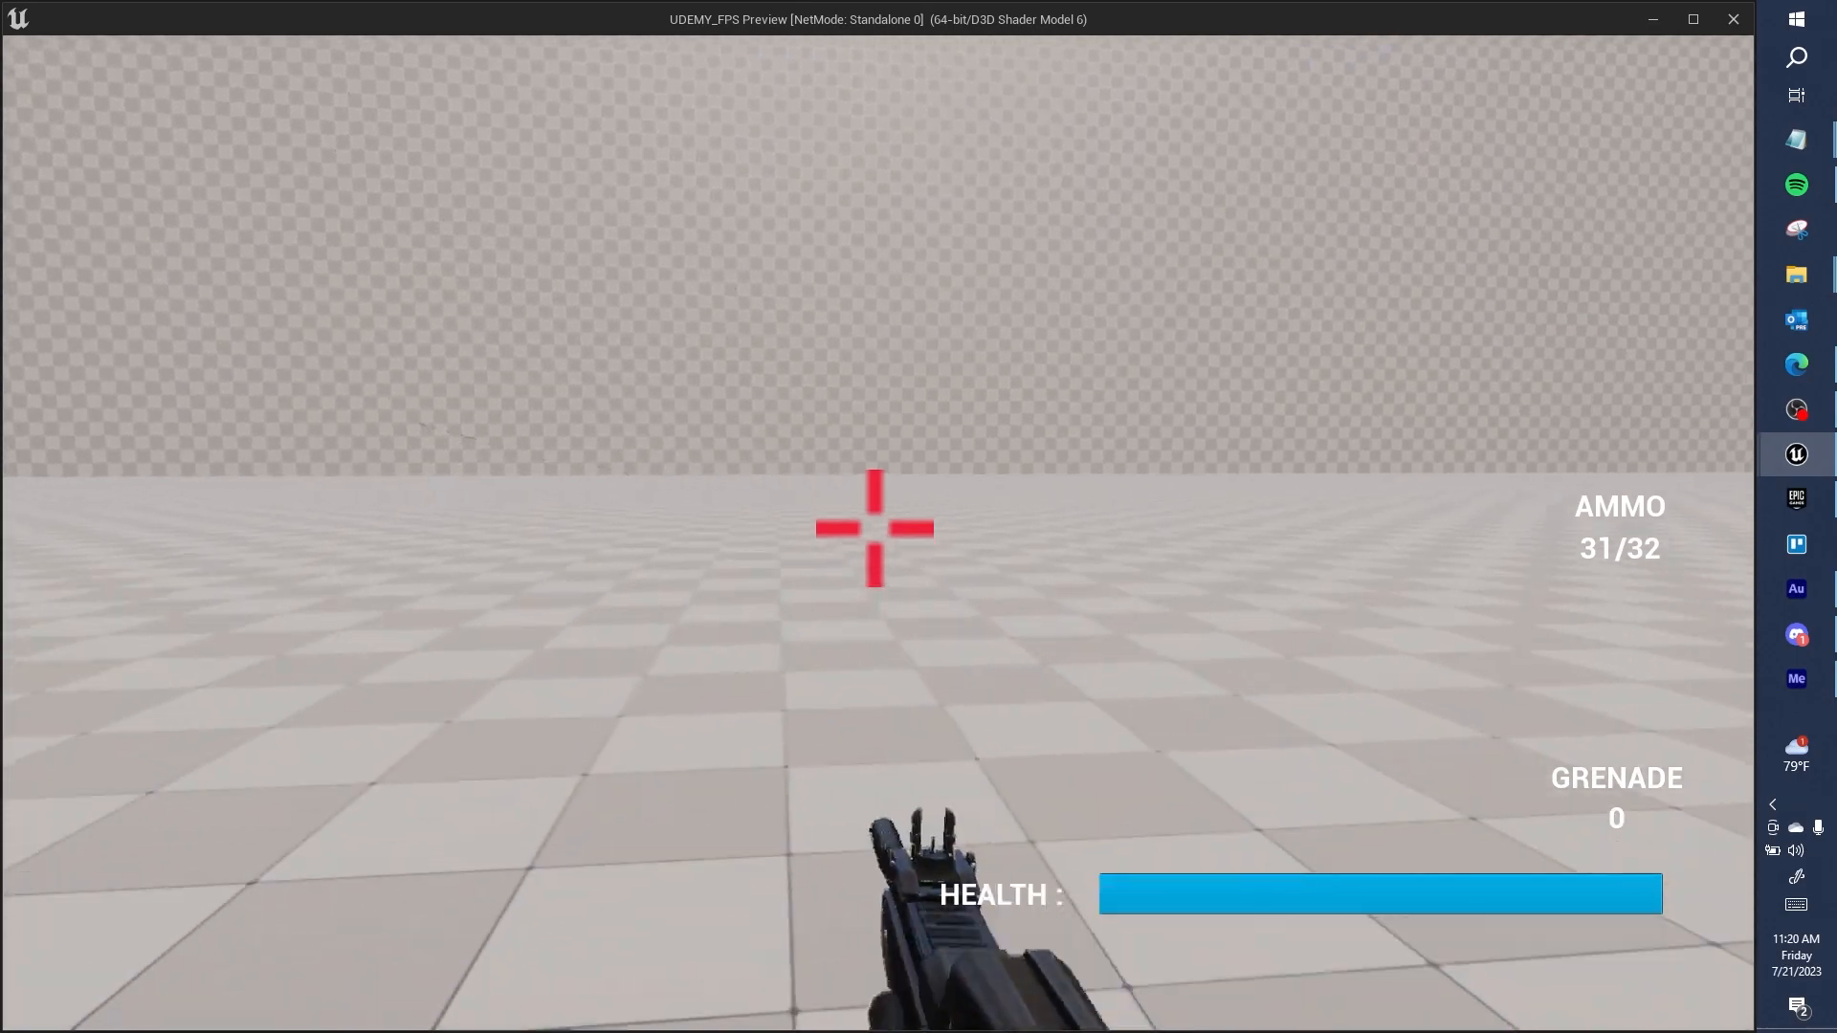
left_click(875, 529)
left_click(874, 529)
left_click(874, 528)
left_click(875, 528)
left_click(874, 528)
left_click(875, 528)
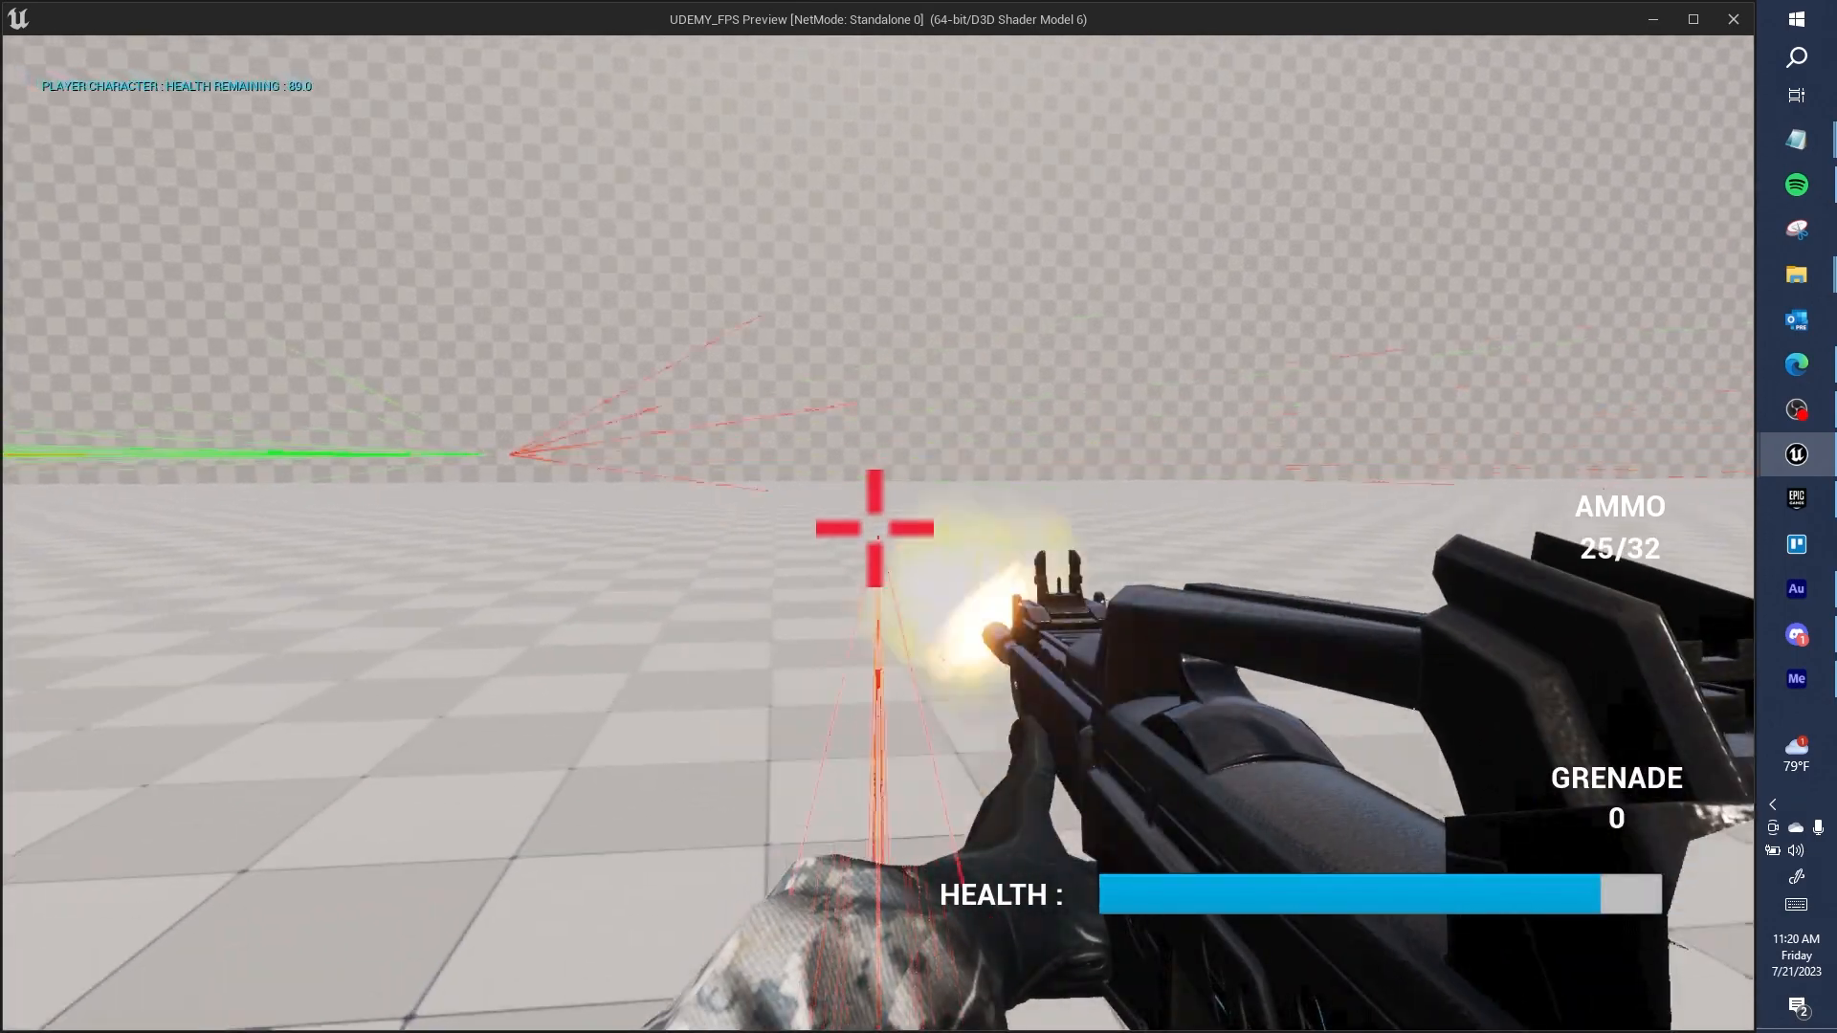
left_click(874, 528)
left_click(874, 528)
left_click(875, 528)
left_click(875, 528)
left_click(875, 528)
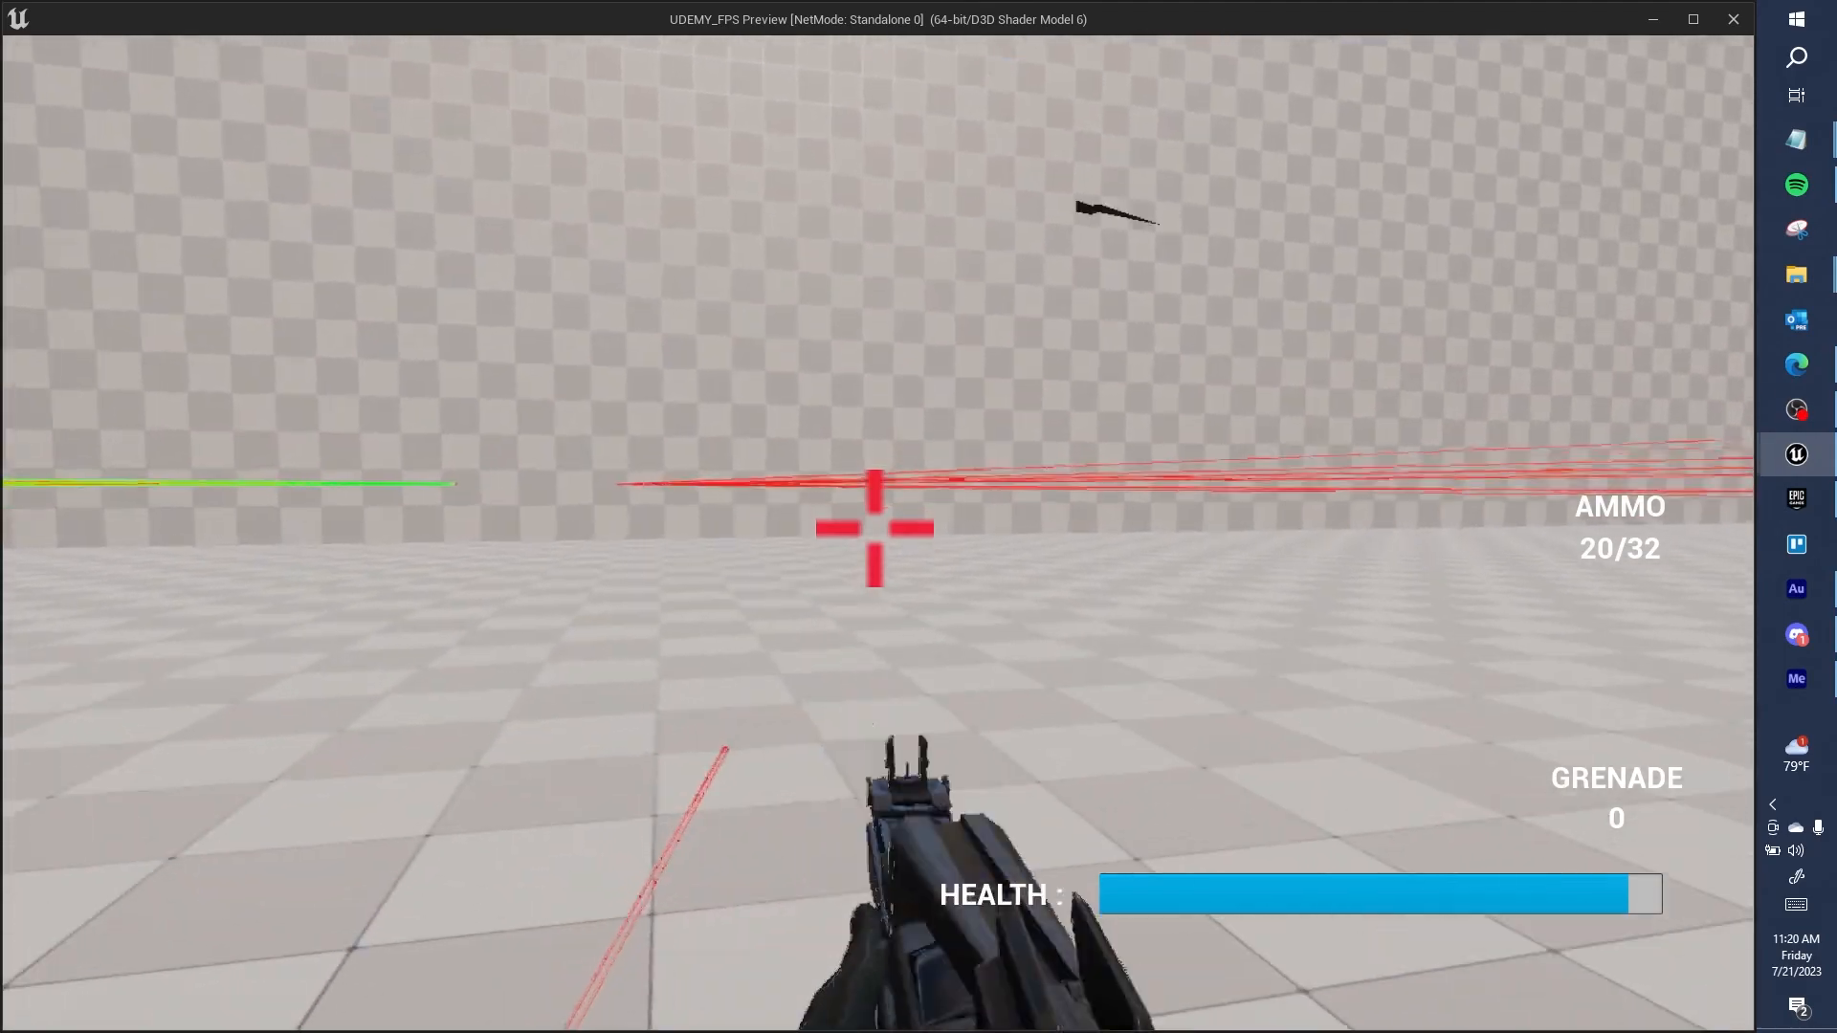
Step: Switch to the third-person camera and fire the assault rifle repeatedly to check the character's shooting pose
key("v")
left_click(874, 528)
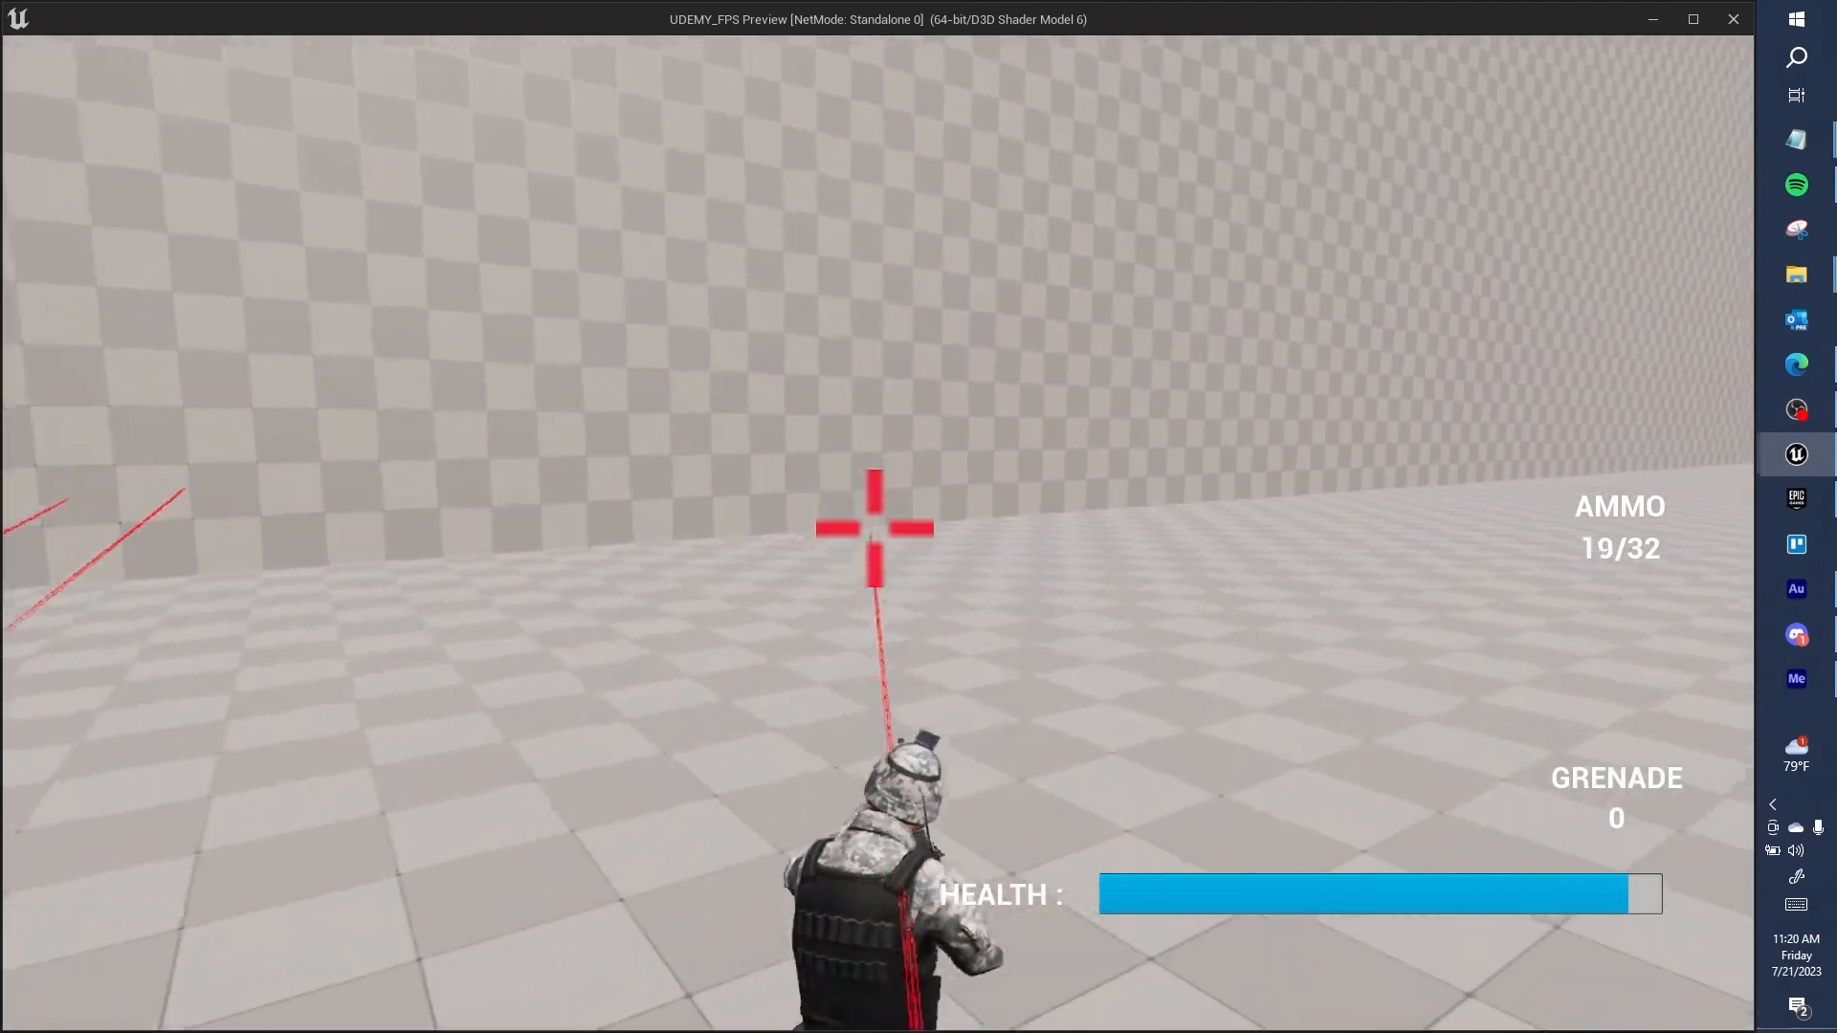
left_click(875, 529)
left_click(874, 528)
left_click(874, 528)
left_click(875, 528)
left_click(875, 528)
left_click(874, 528)
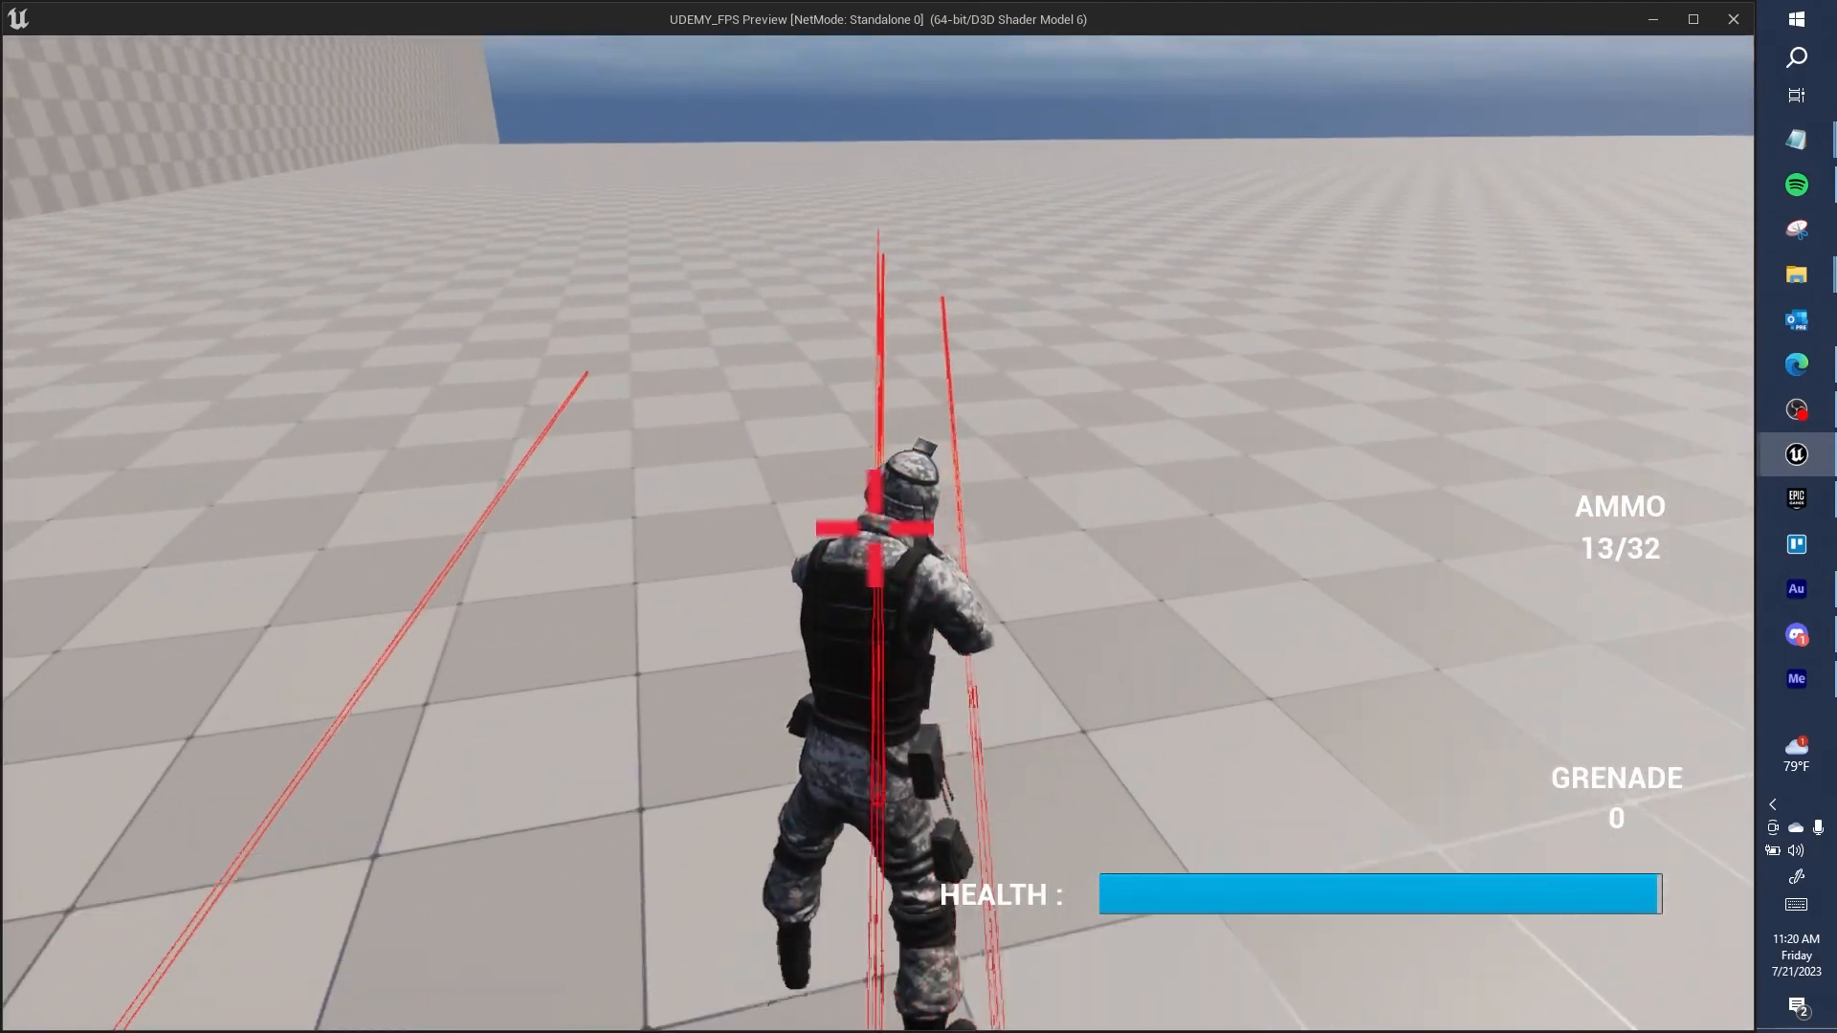
left_click(874, 528)
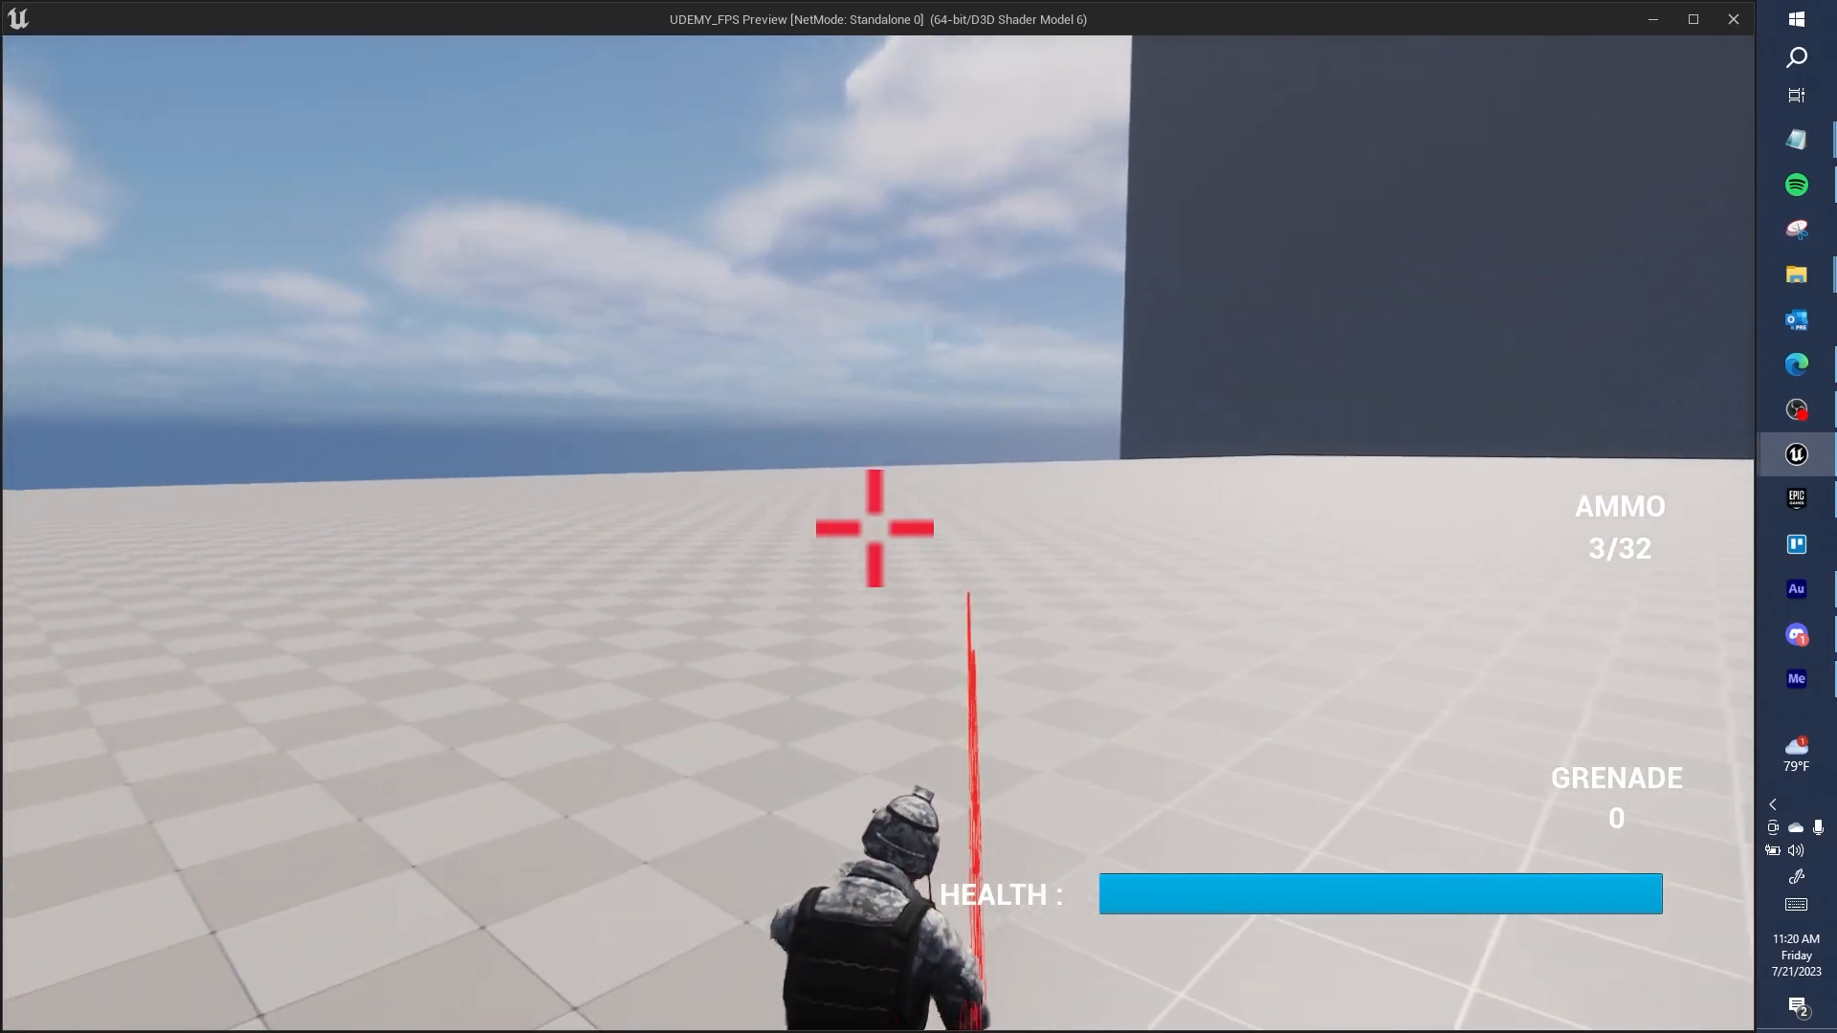
Step: Test third-person movement, reloading, firing and aiming with the assault rifle, and end the playtest
key("d")
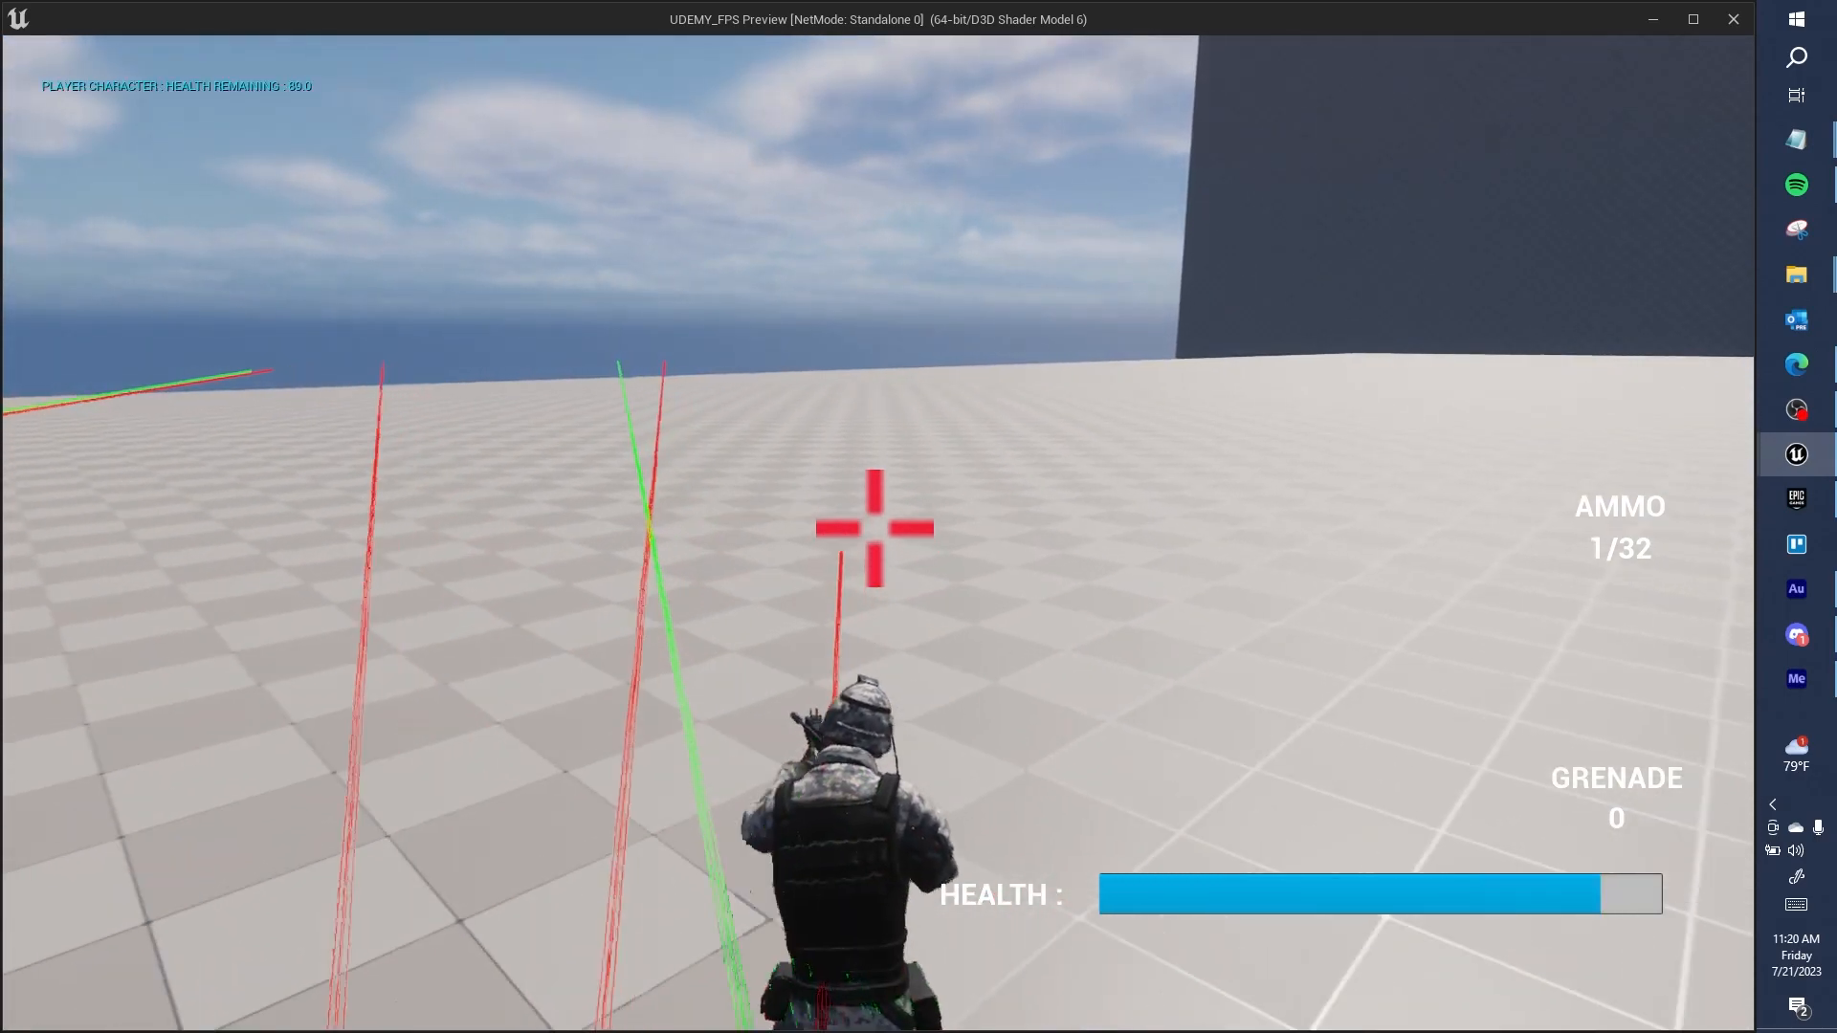
key("w")
key("r")
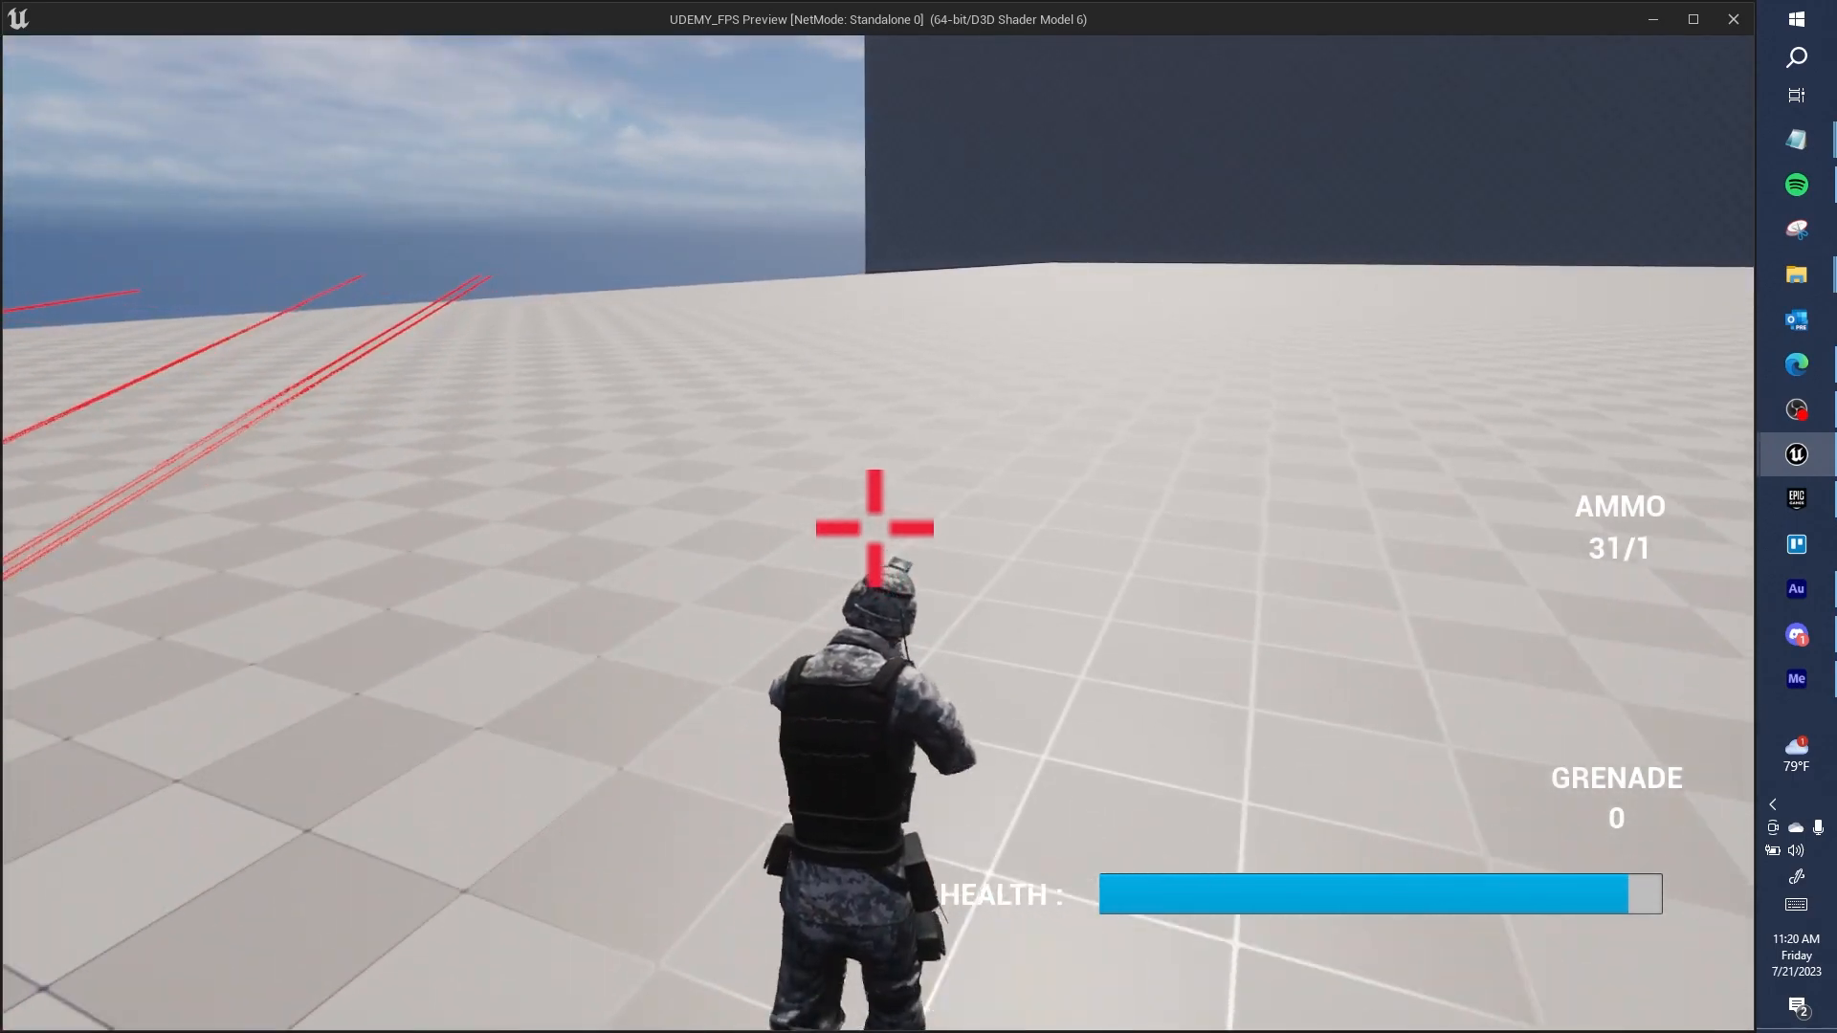
left_click(875, 527)
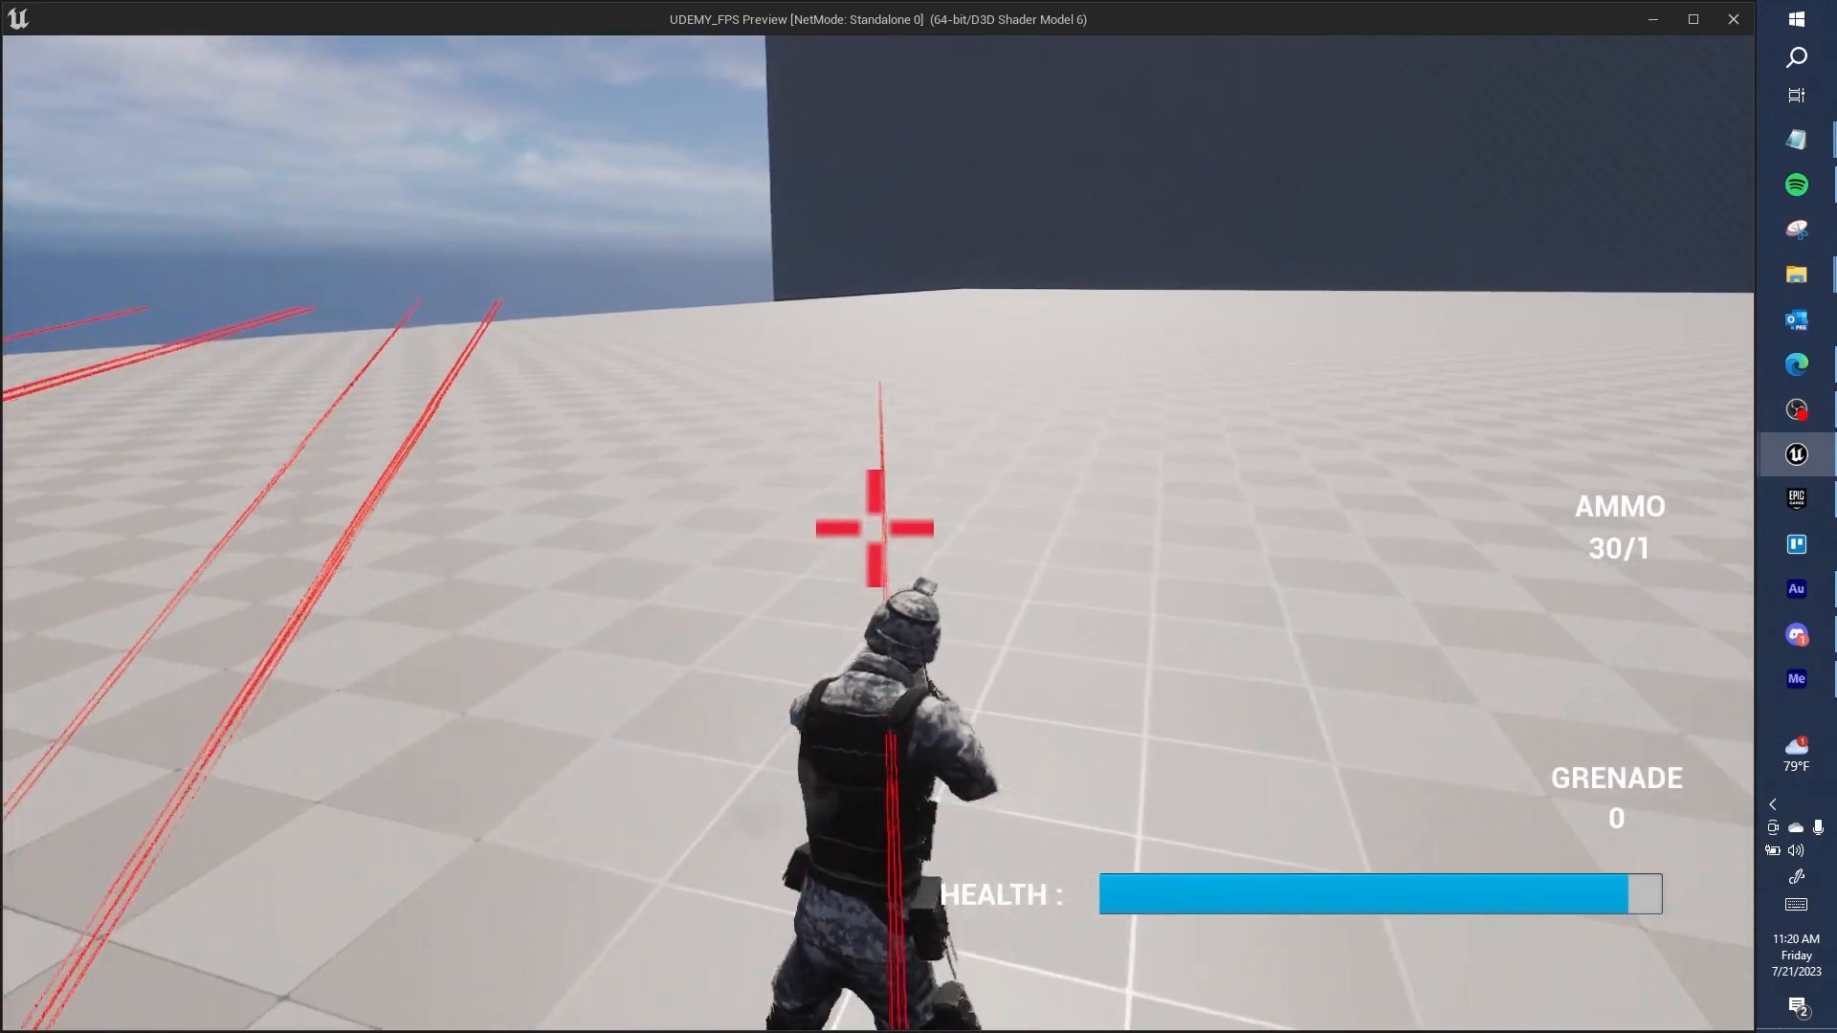
left_click(874, 527)
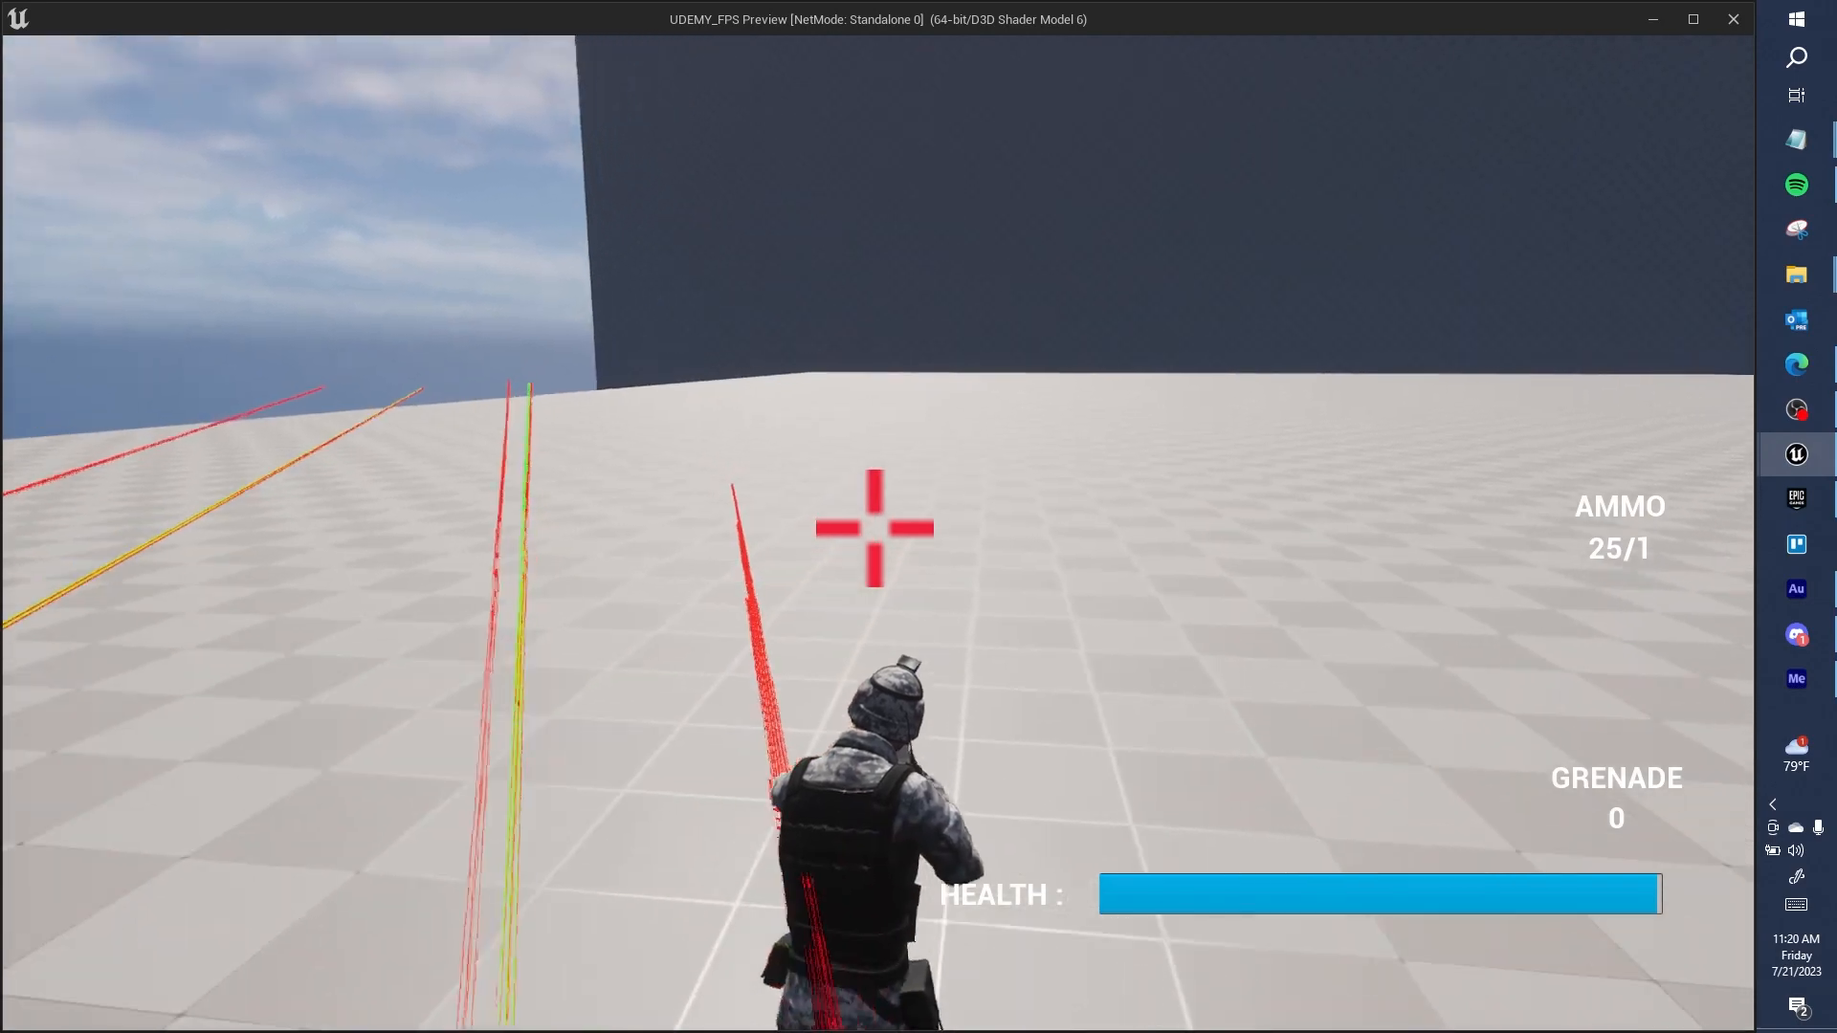
right_click(875, 528)
key("r")
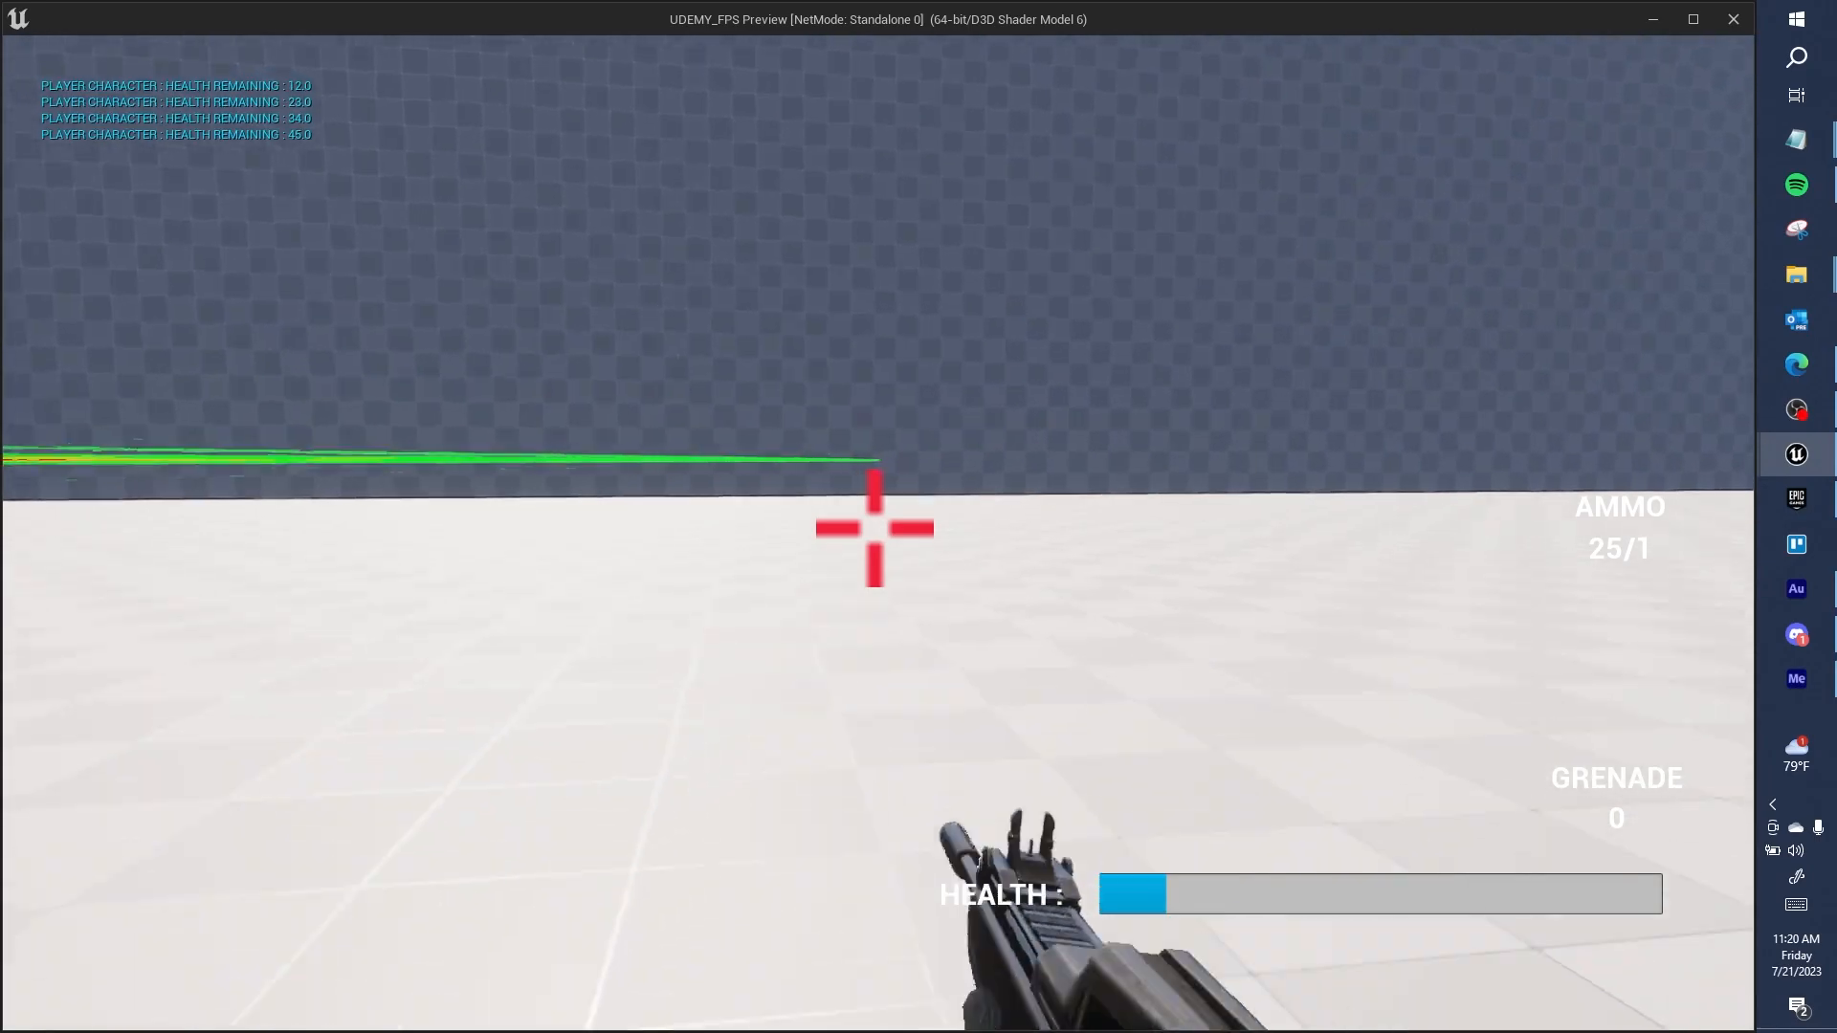
key("Escape")
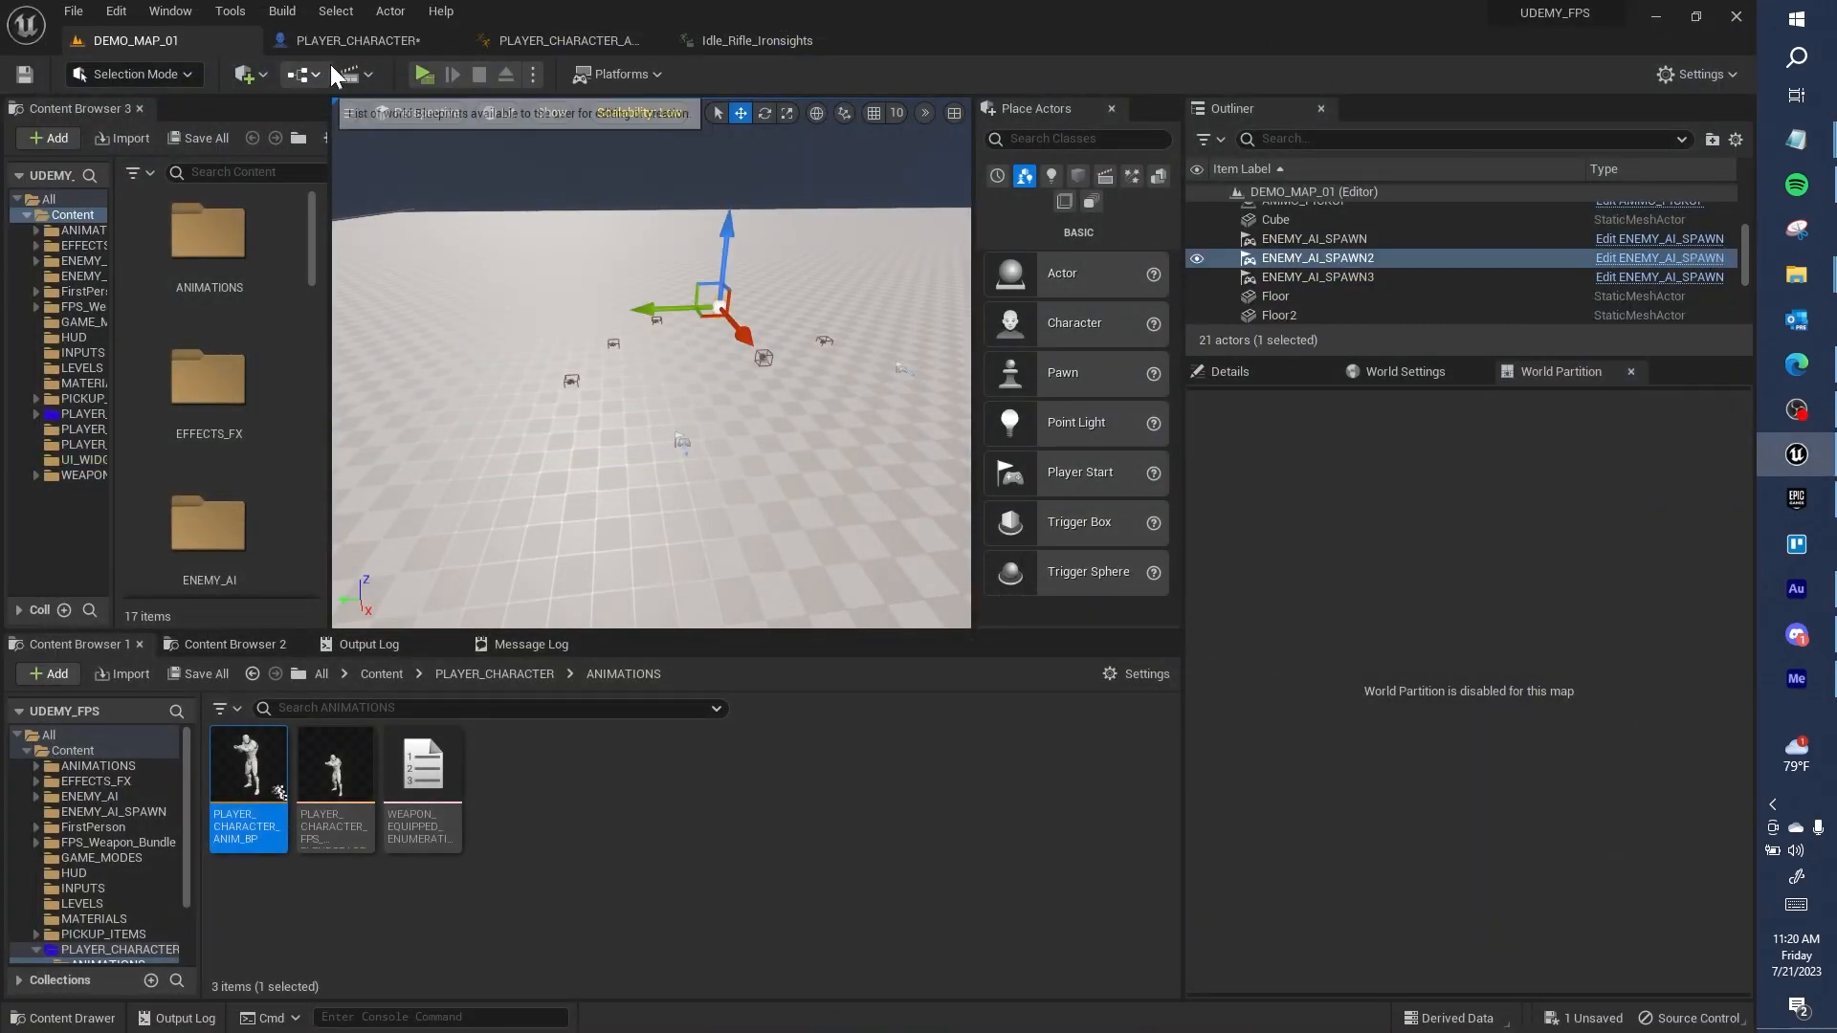
Step: Assign the MW_Style1_Female skeletal mesh to PLAYER_CHARACTER's inherited Mesh component and show it in the 3D preview
left_click(346, 48)
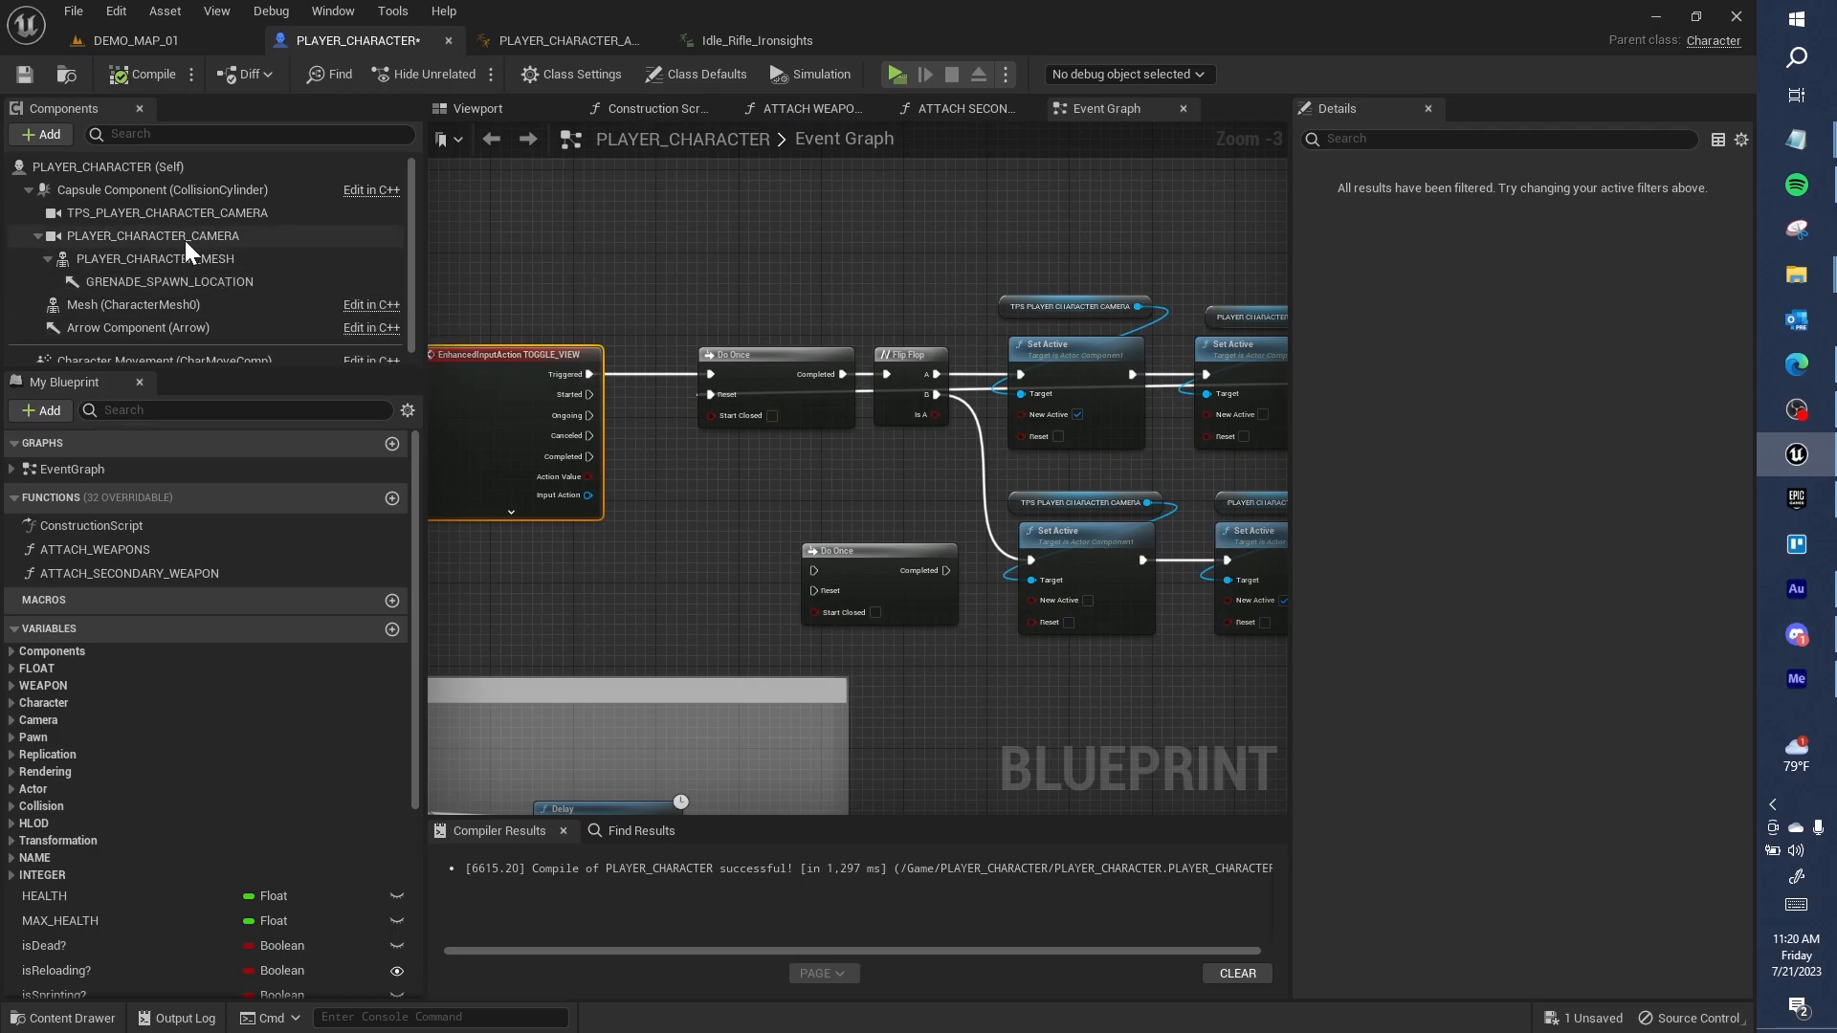
left_click(134, 304)
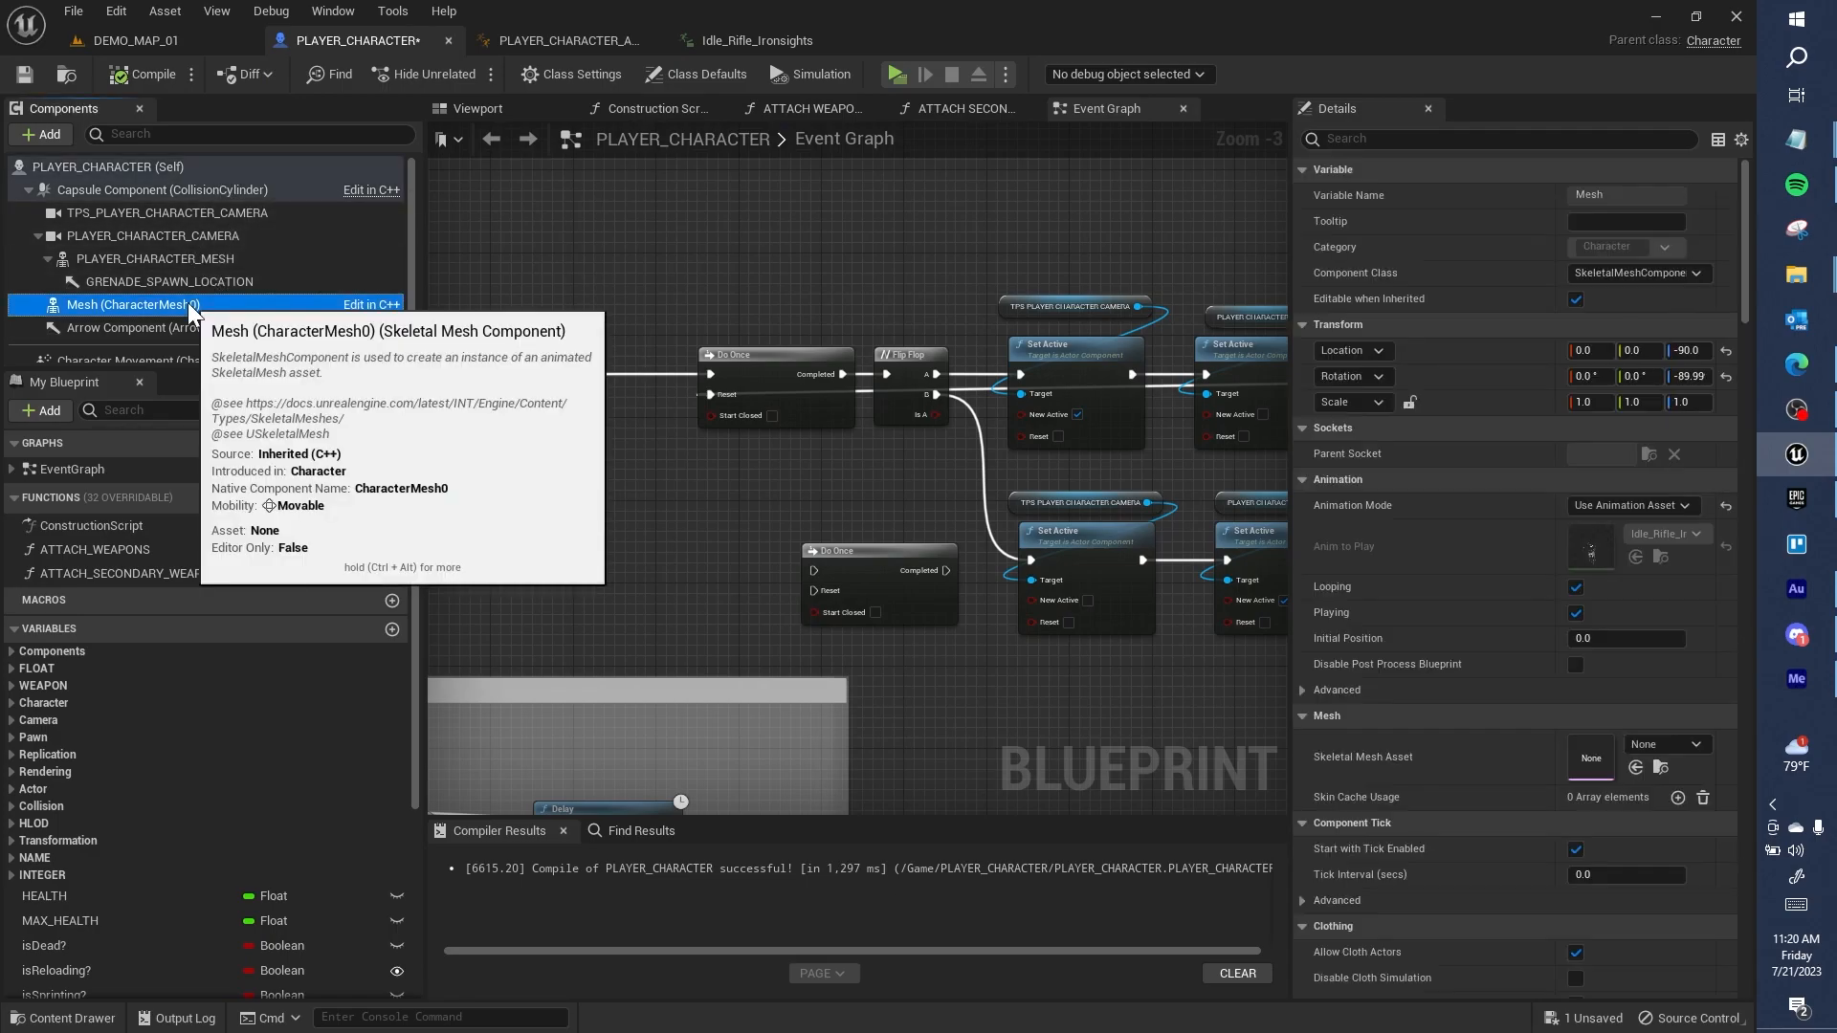
left_click(1690, 745)
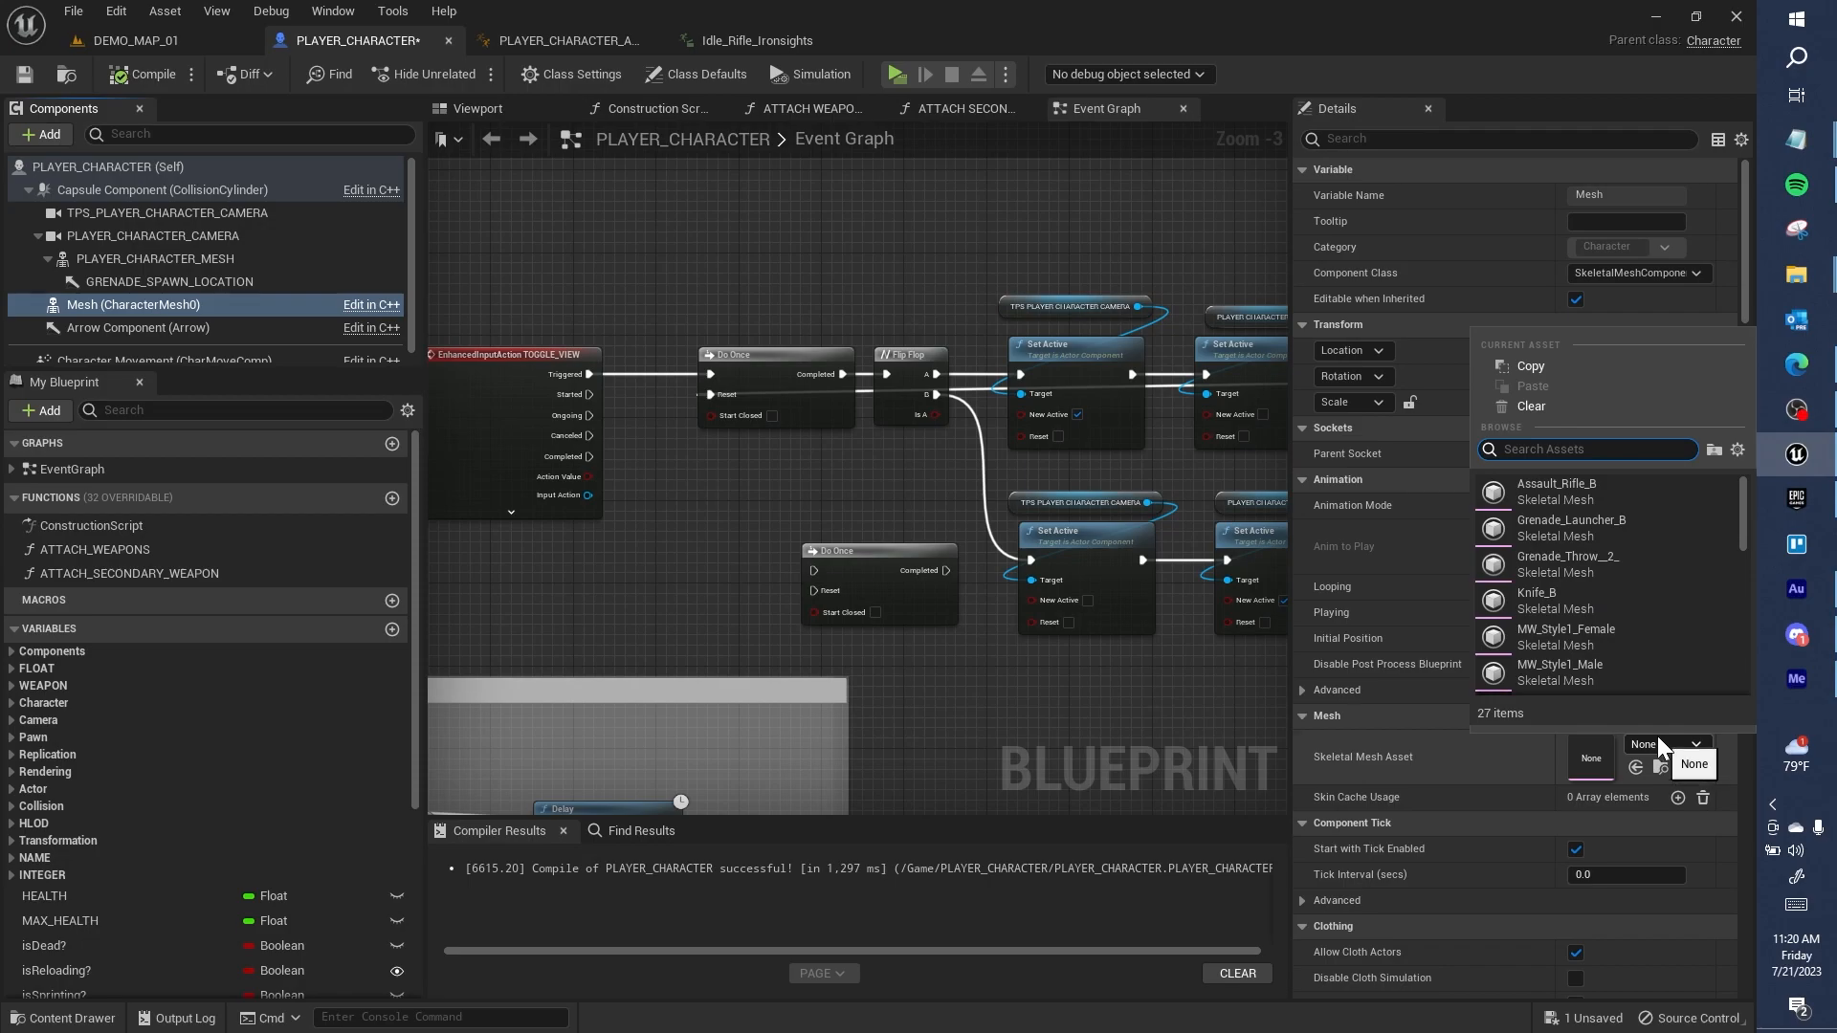
left_click(1617, 636)
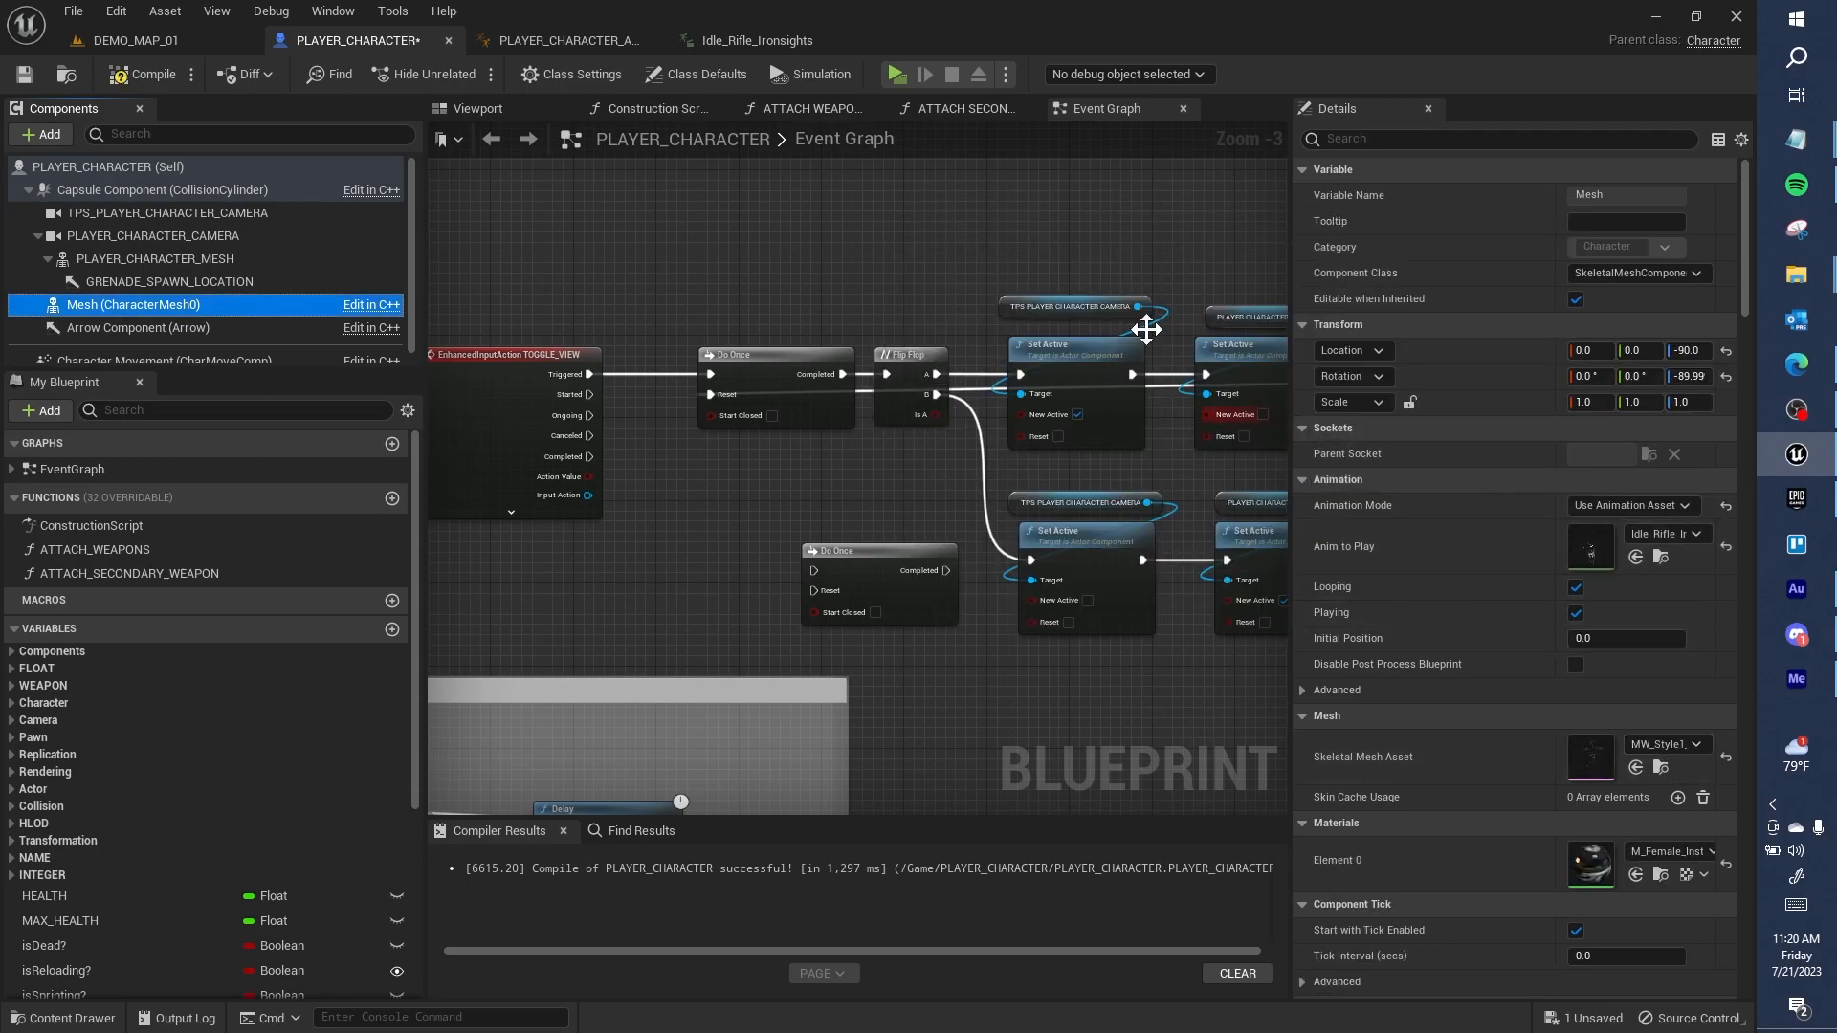
left_click(517, 108)
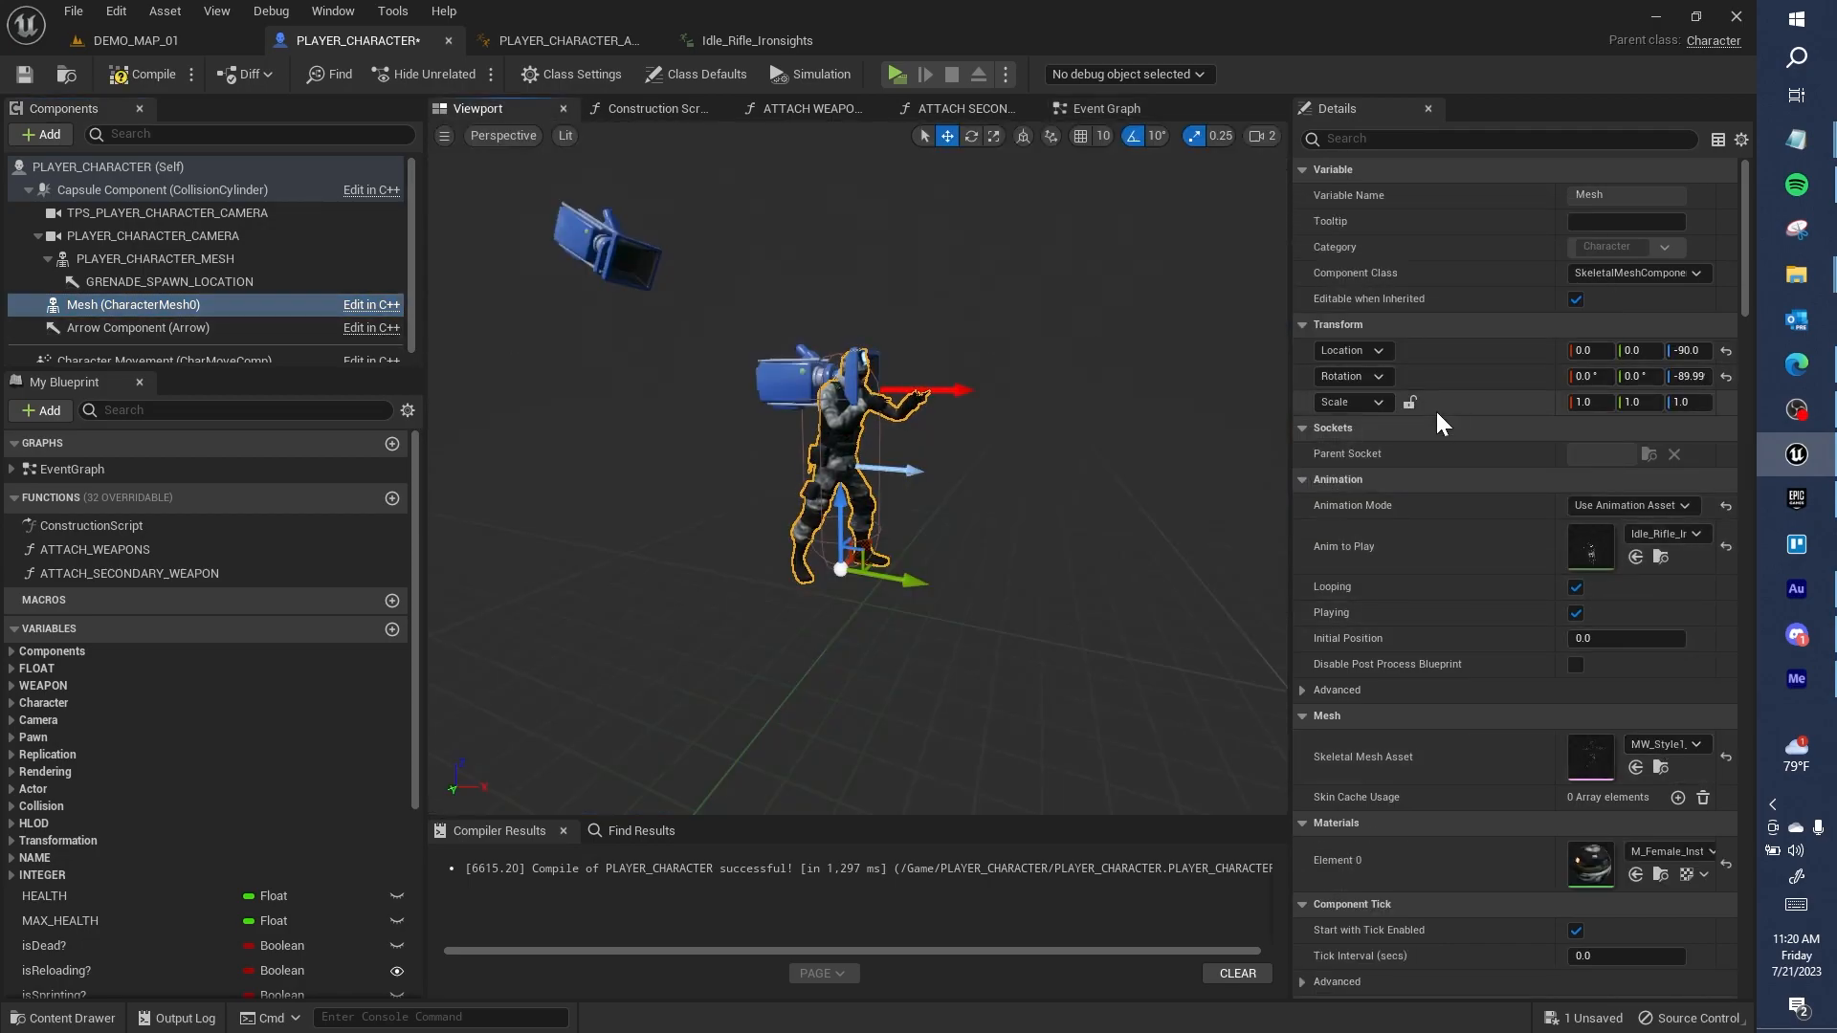
Step: Set the Mesh component's animation mode to Use Animation Blueprint with PLAYER_CHARACTER_ANIM_BP as its class, and compile and save
left_click(1684, 544)
left_click(1667, 508)
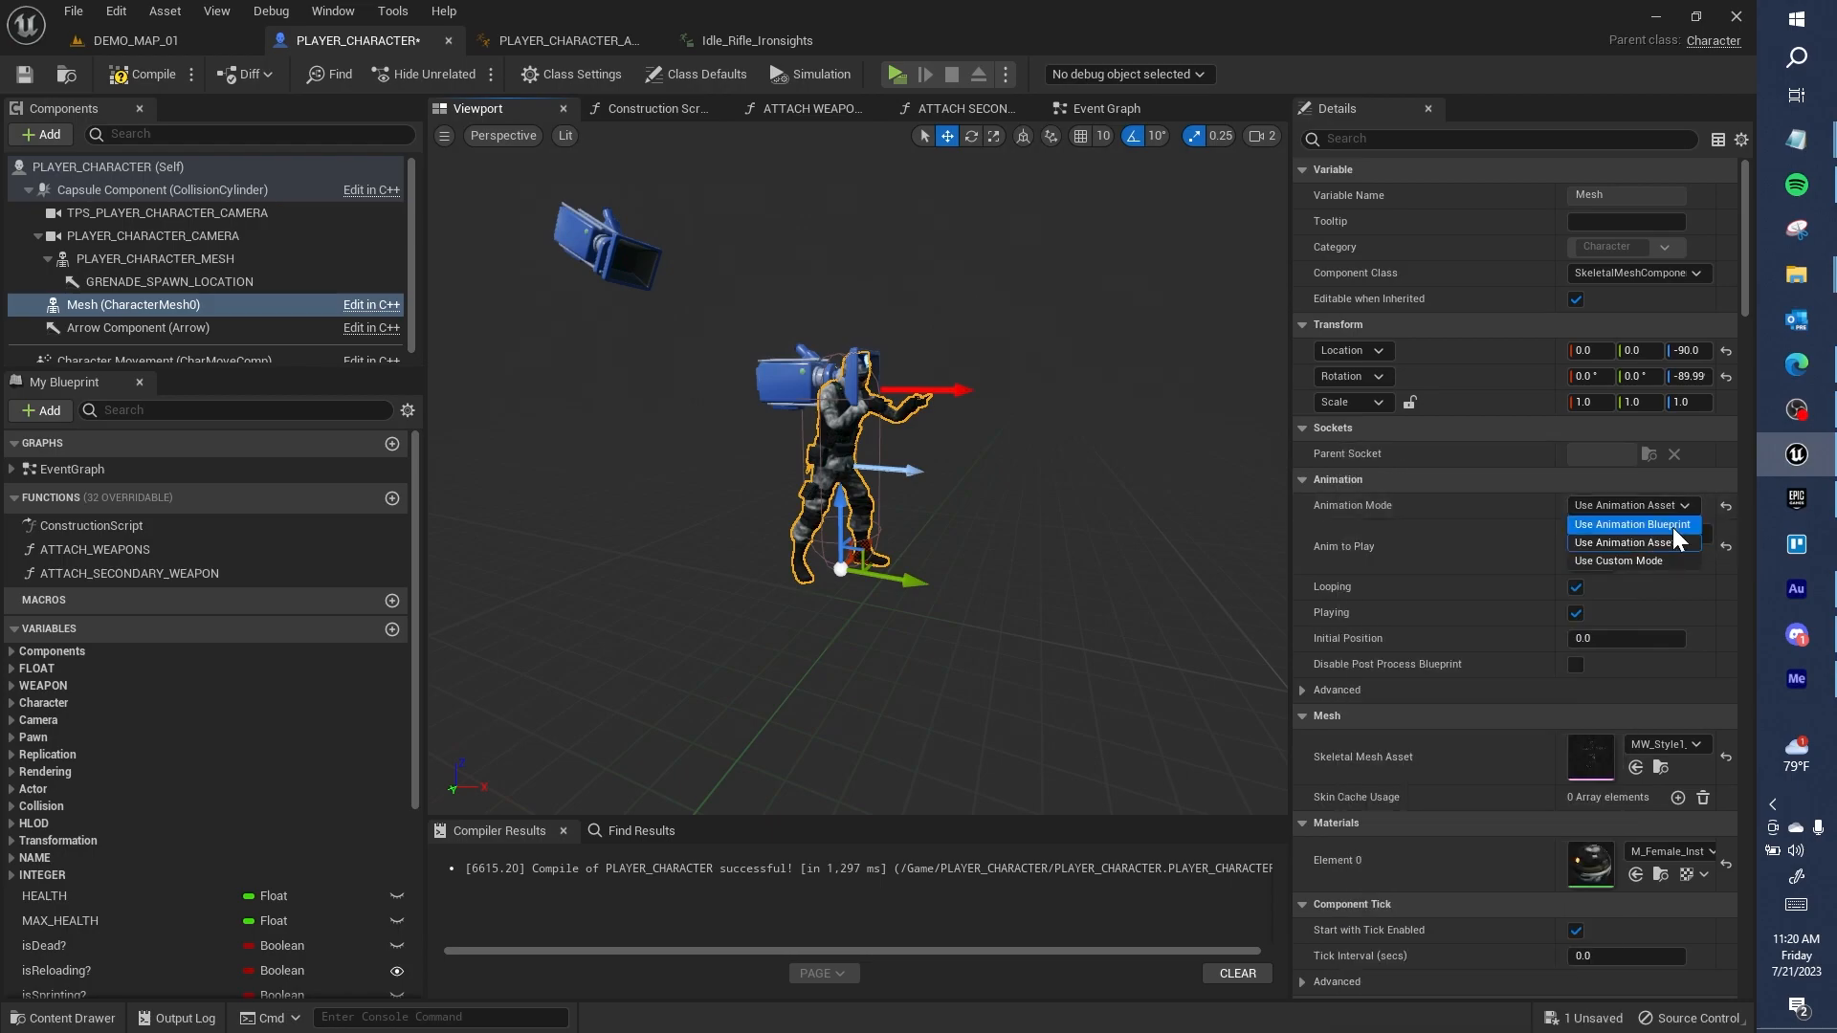
left_click(1673, 531)
left_click(1642, 531)
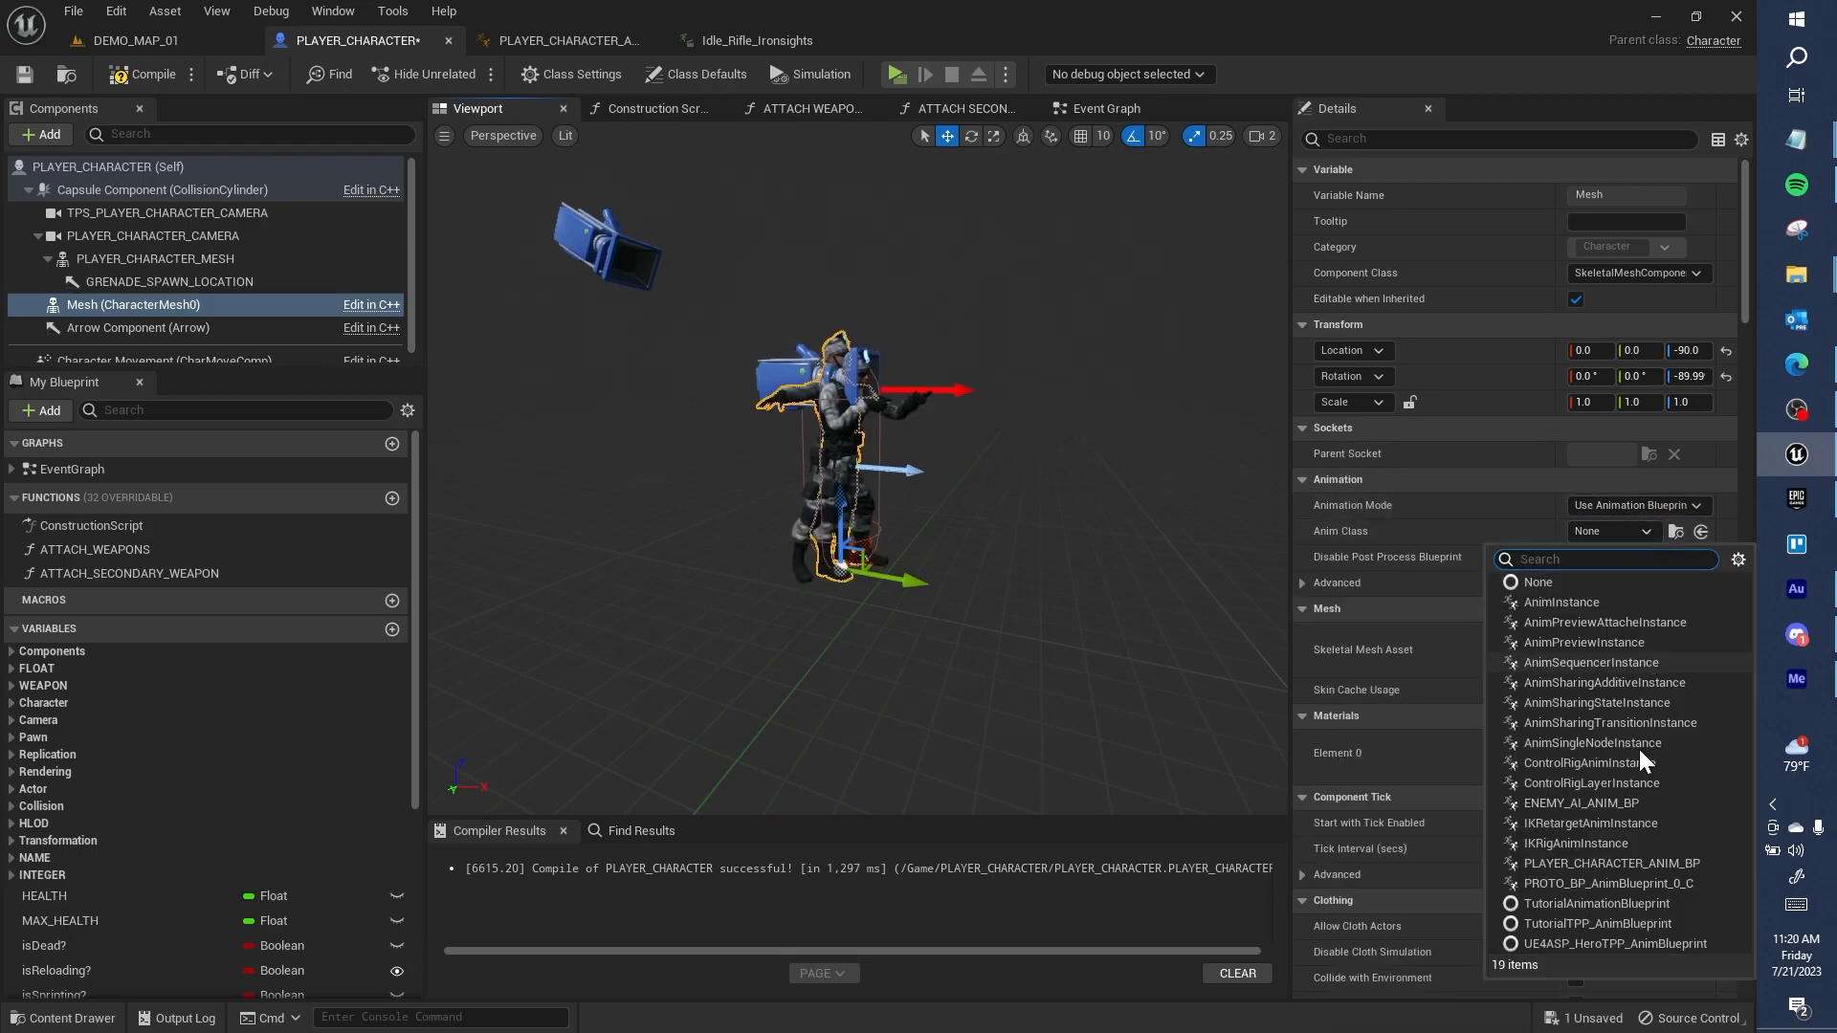
left_click(1604, 865)
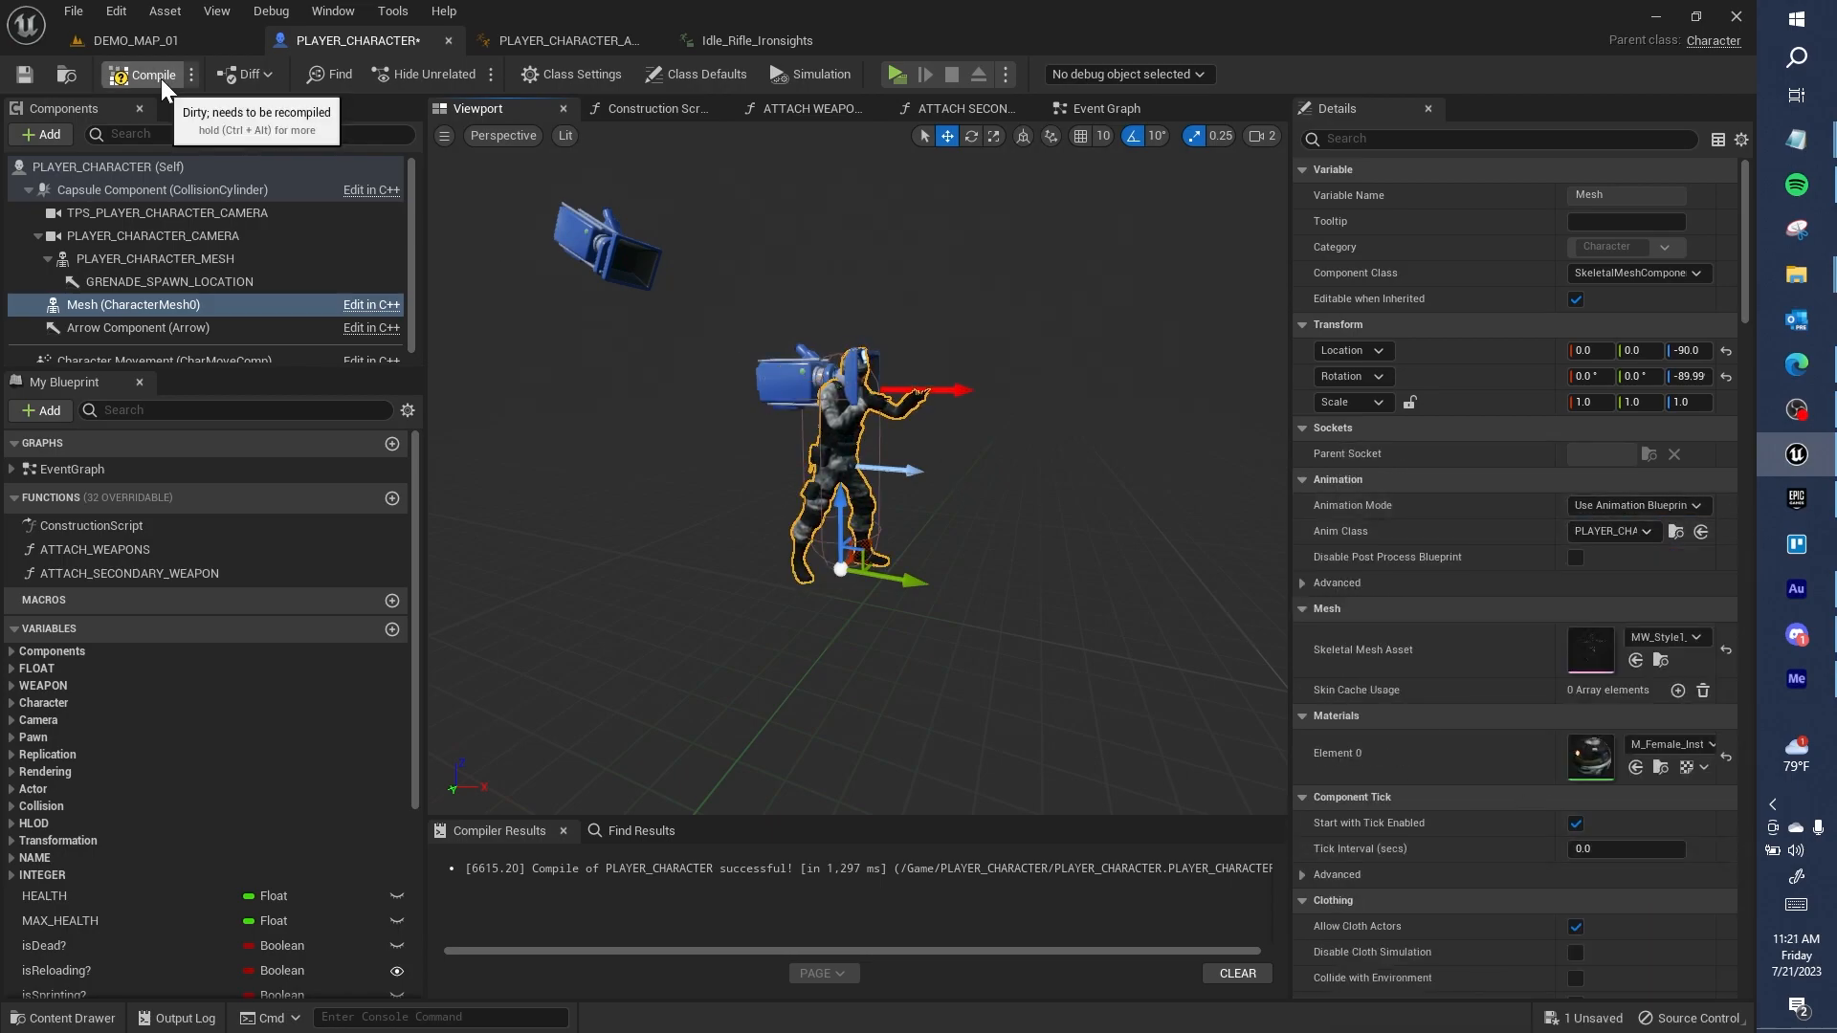
key("ctrl+s")
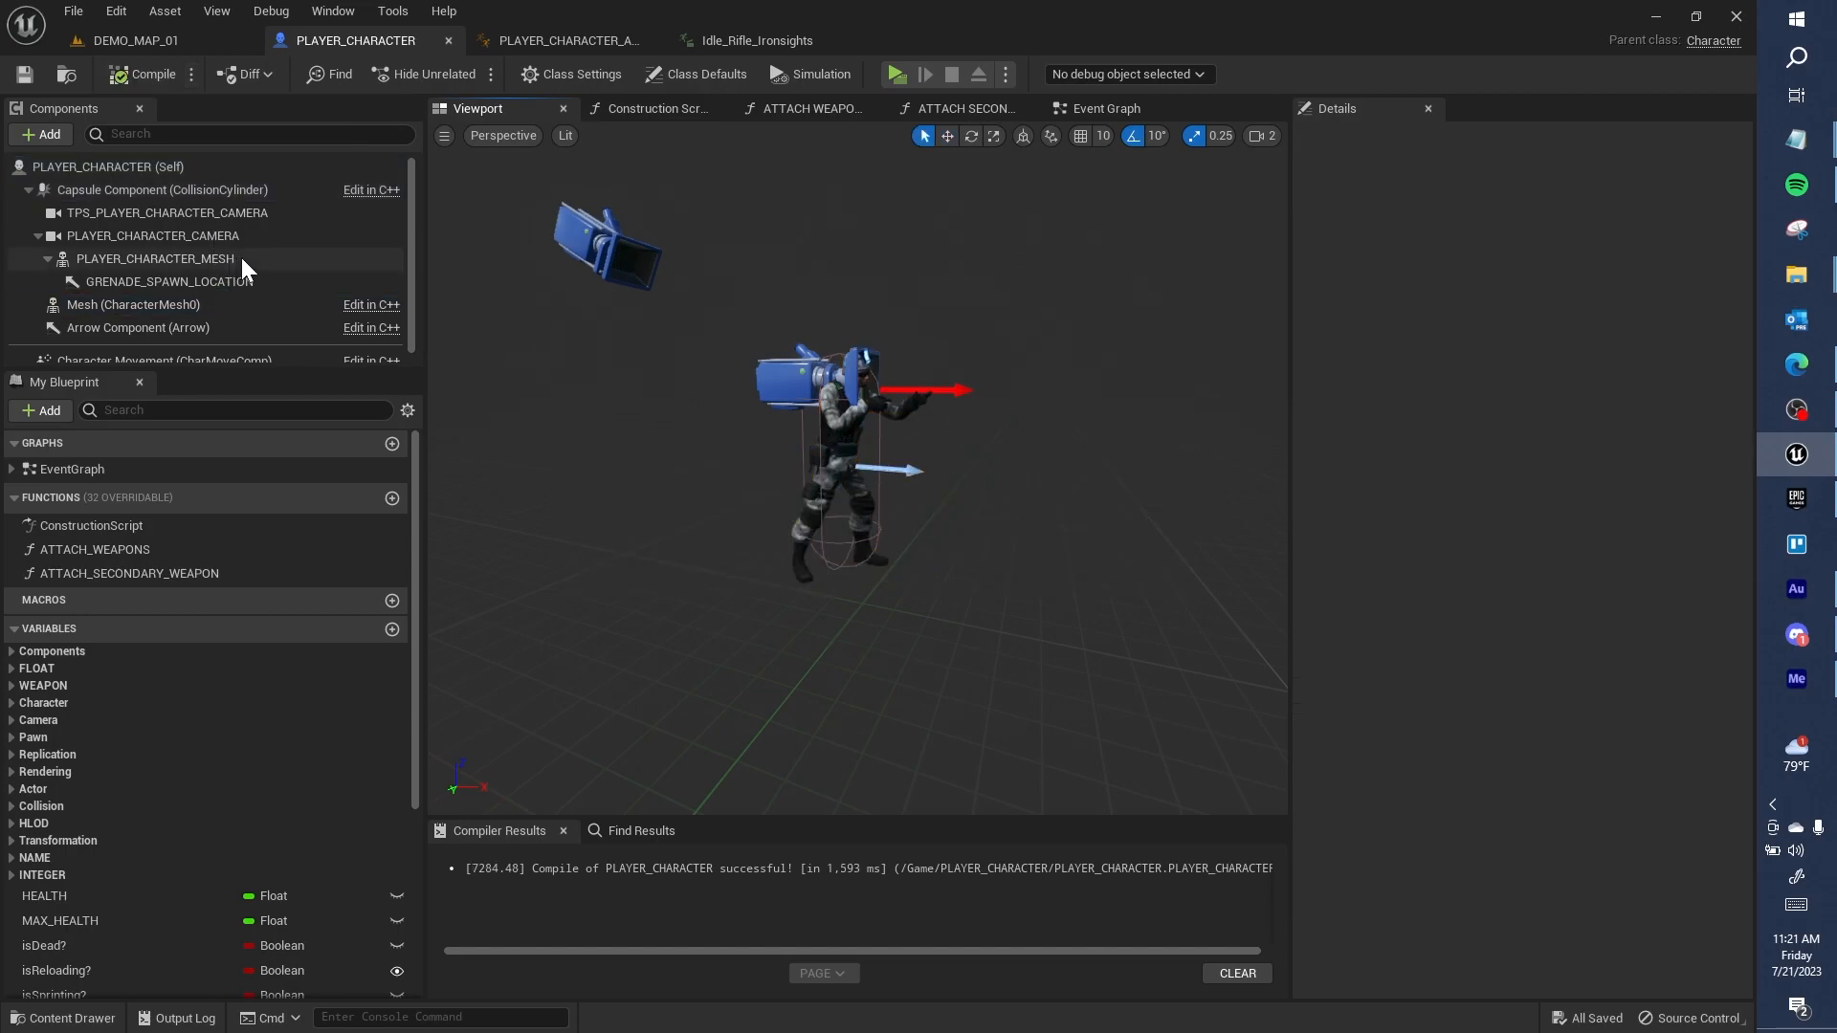
Step: Switch PLAYER_CHARACTER_MESH to Use Animation Asset with Idle_Rifle_Ironsights and compile the blueprint
left_click(240, 256)
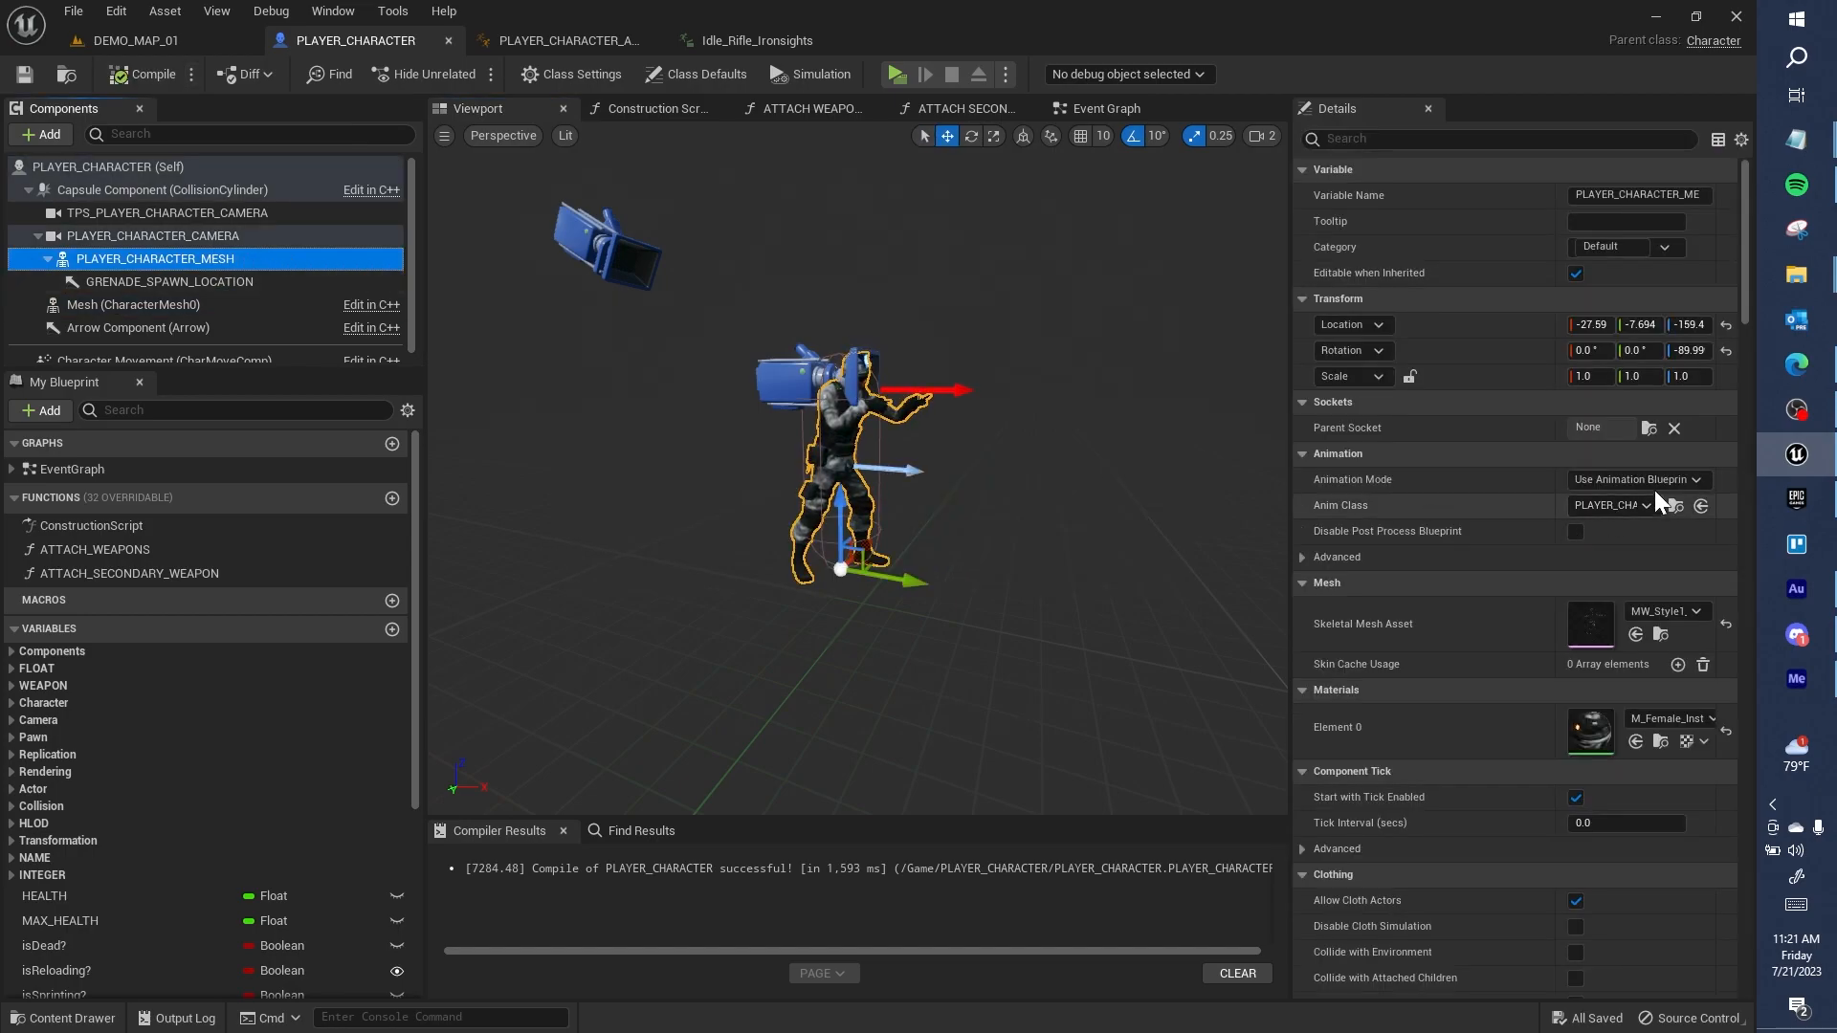
left_click(1662, 481)
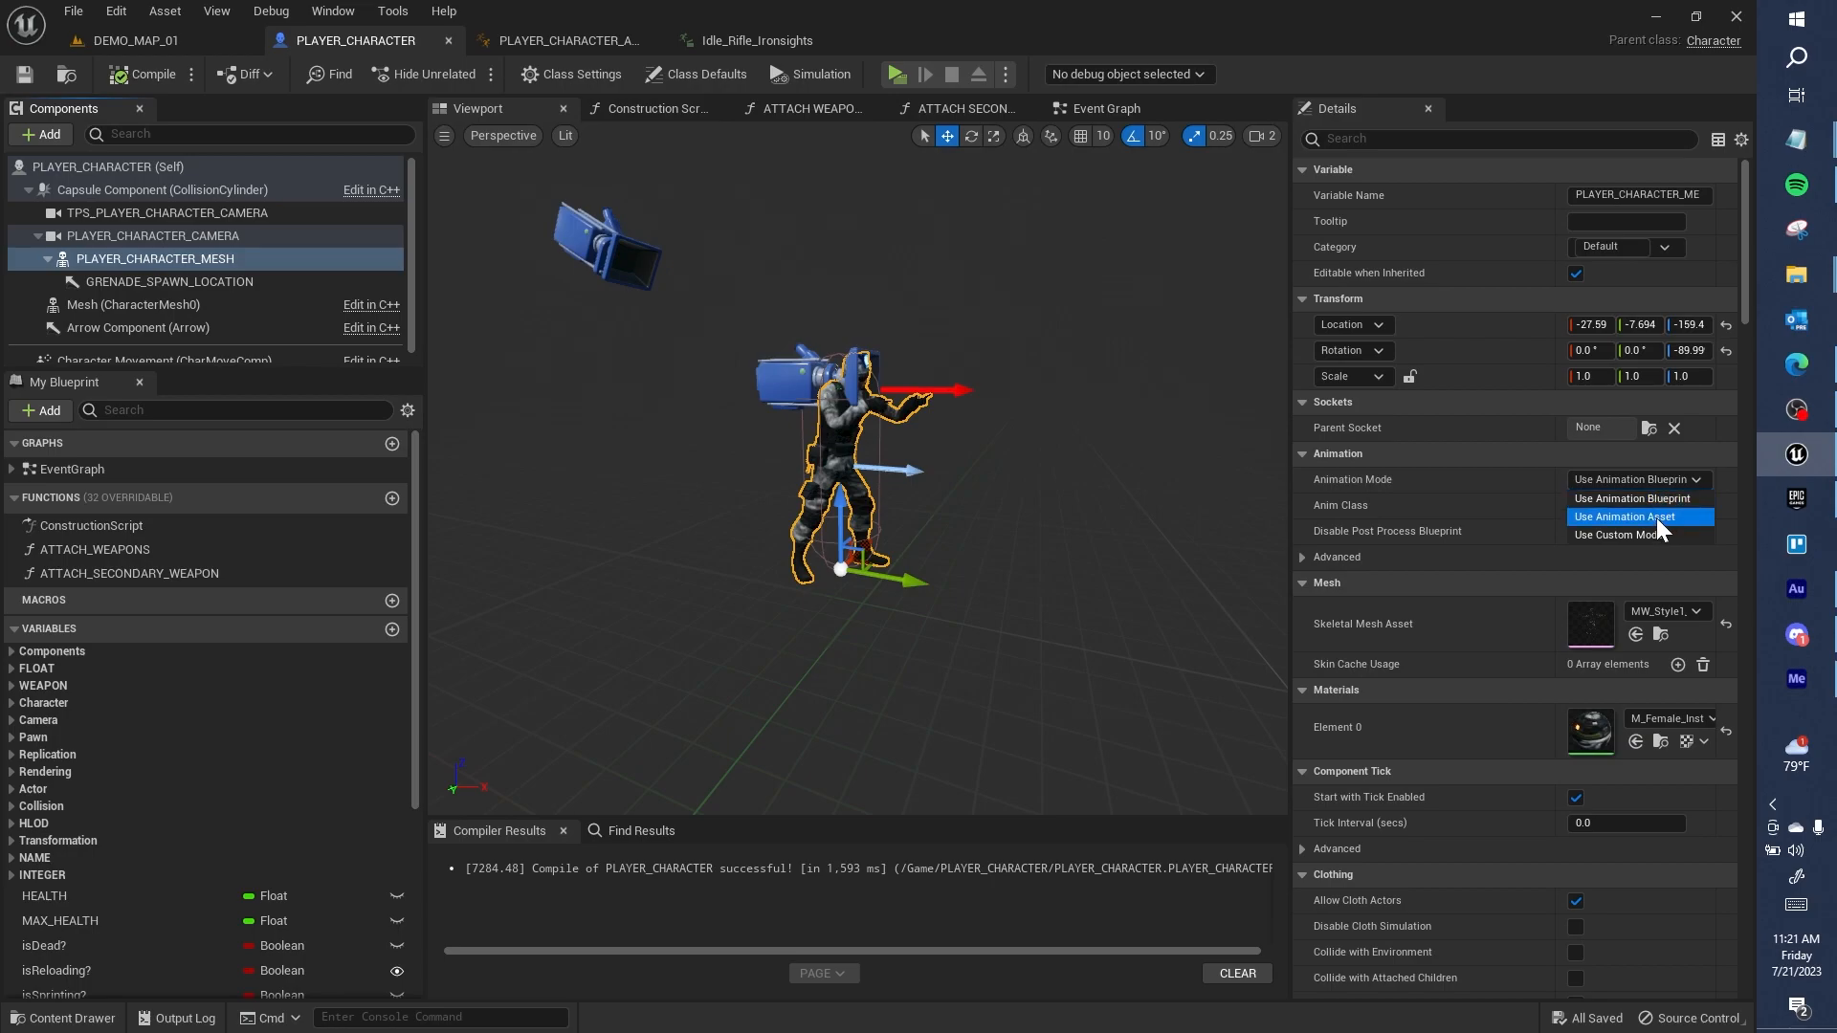
left_click(1656, 519)
left_click(1668, 505)
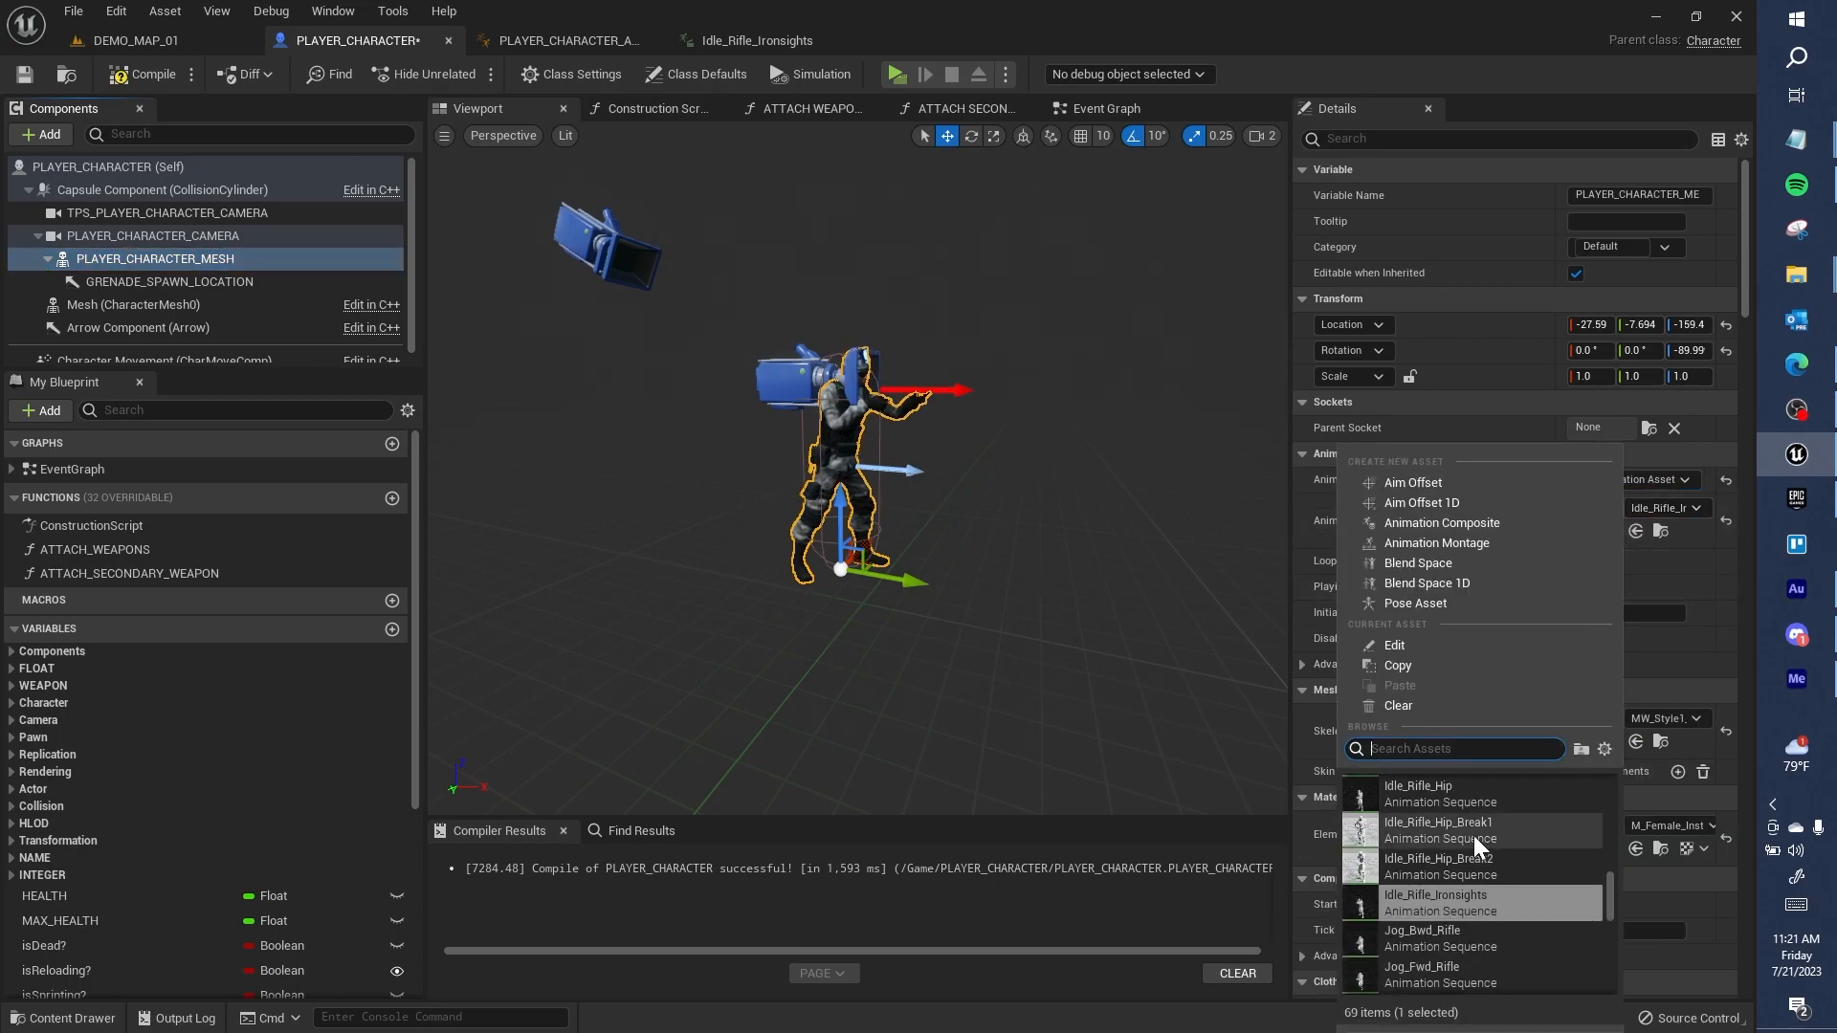
left_click(153, 75)
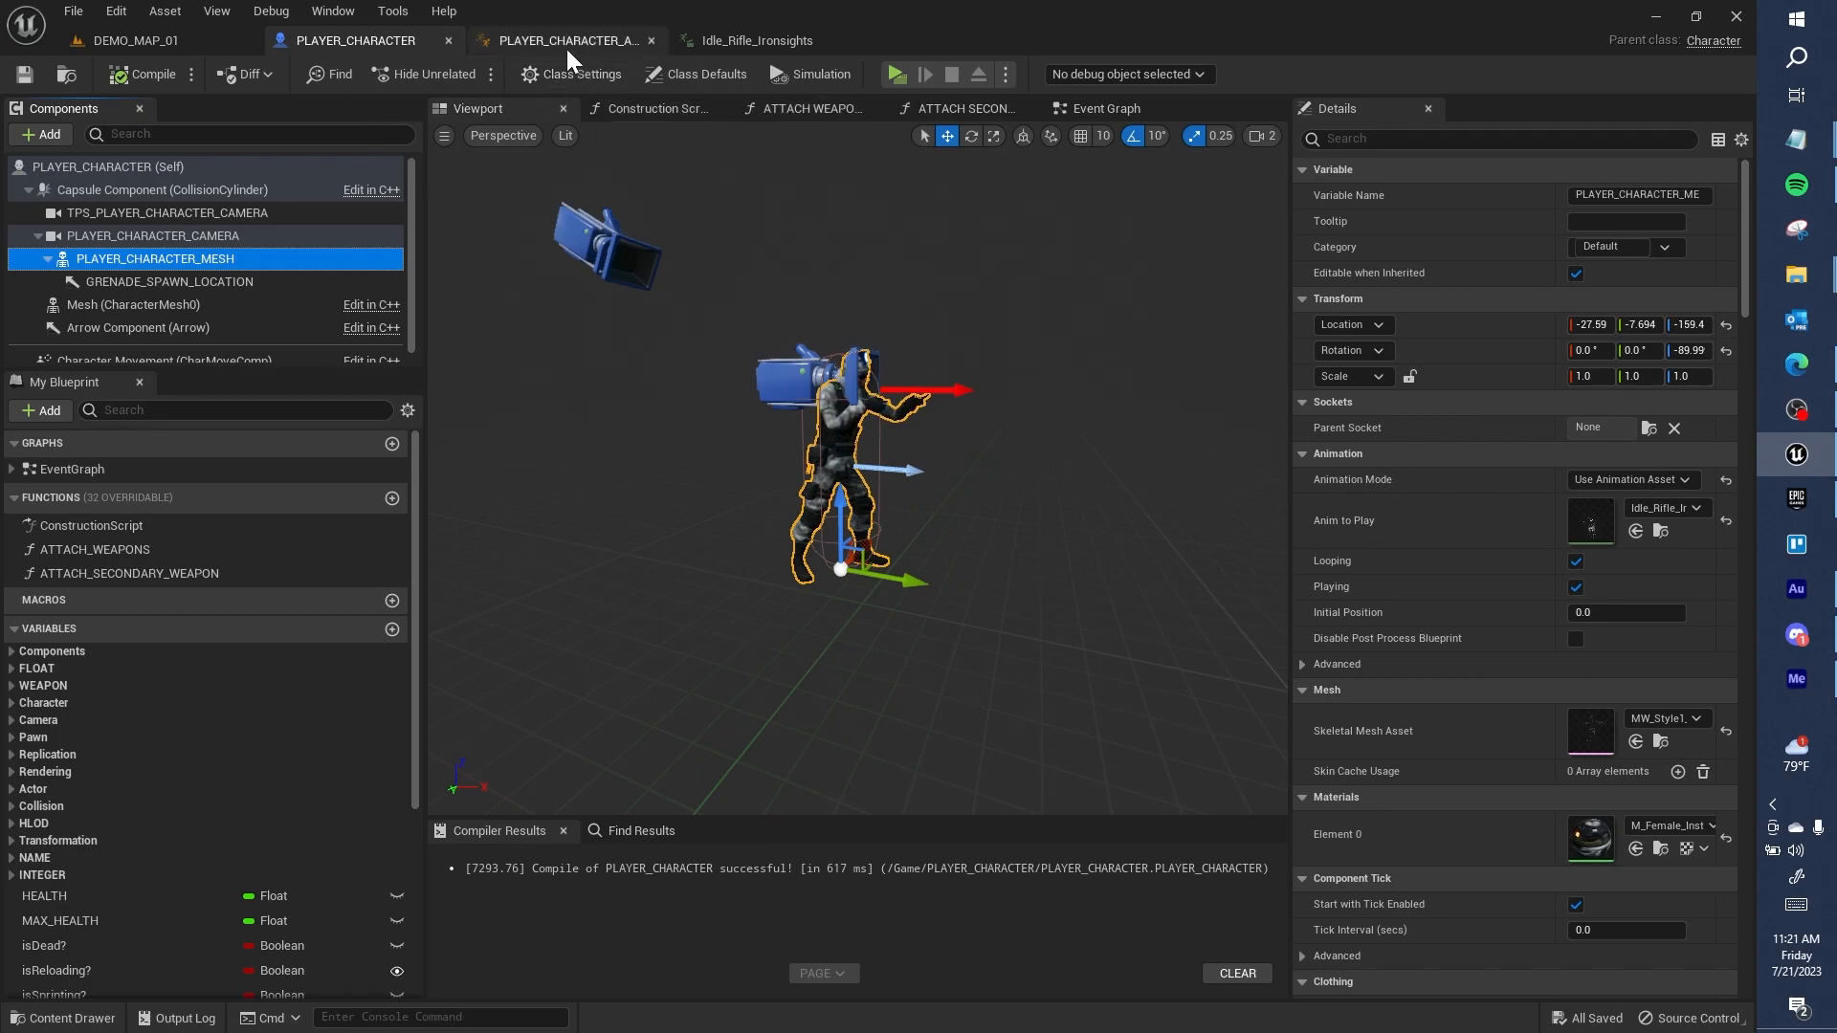
Step: Set PLAYER_CHARACTER_MESH to Use Animation Blueprint with PLAYER_CHARACTER_FPS_ANIM_BP as its class, and compile PLAYER_CHARACTER
left_click(176, 40)
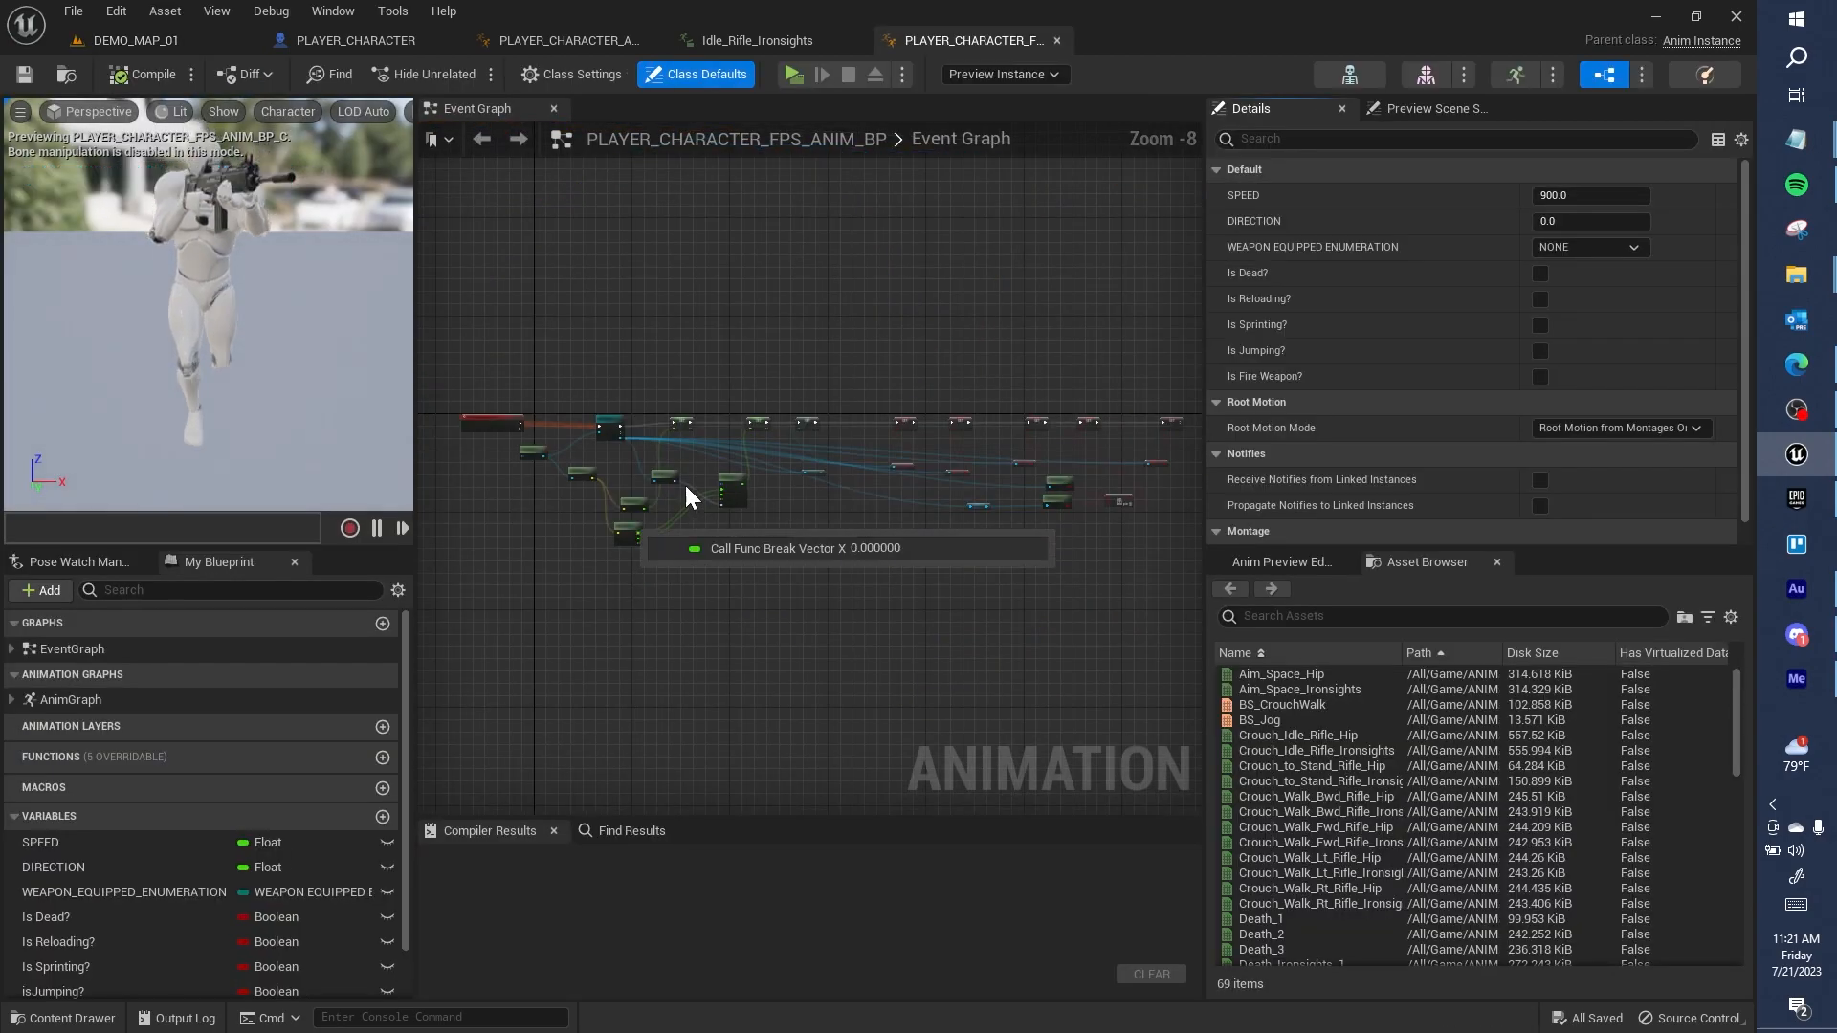
left_click(357, 42)
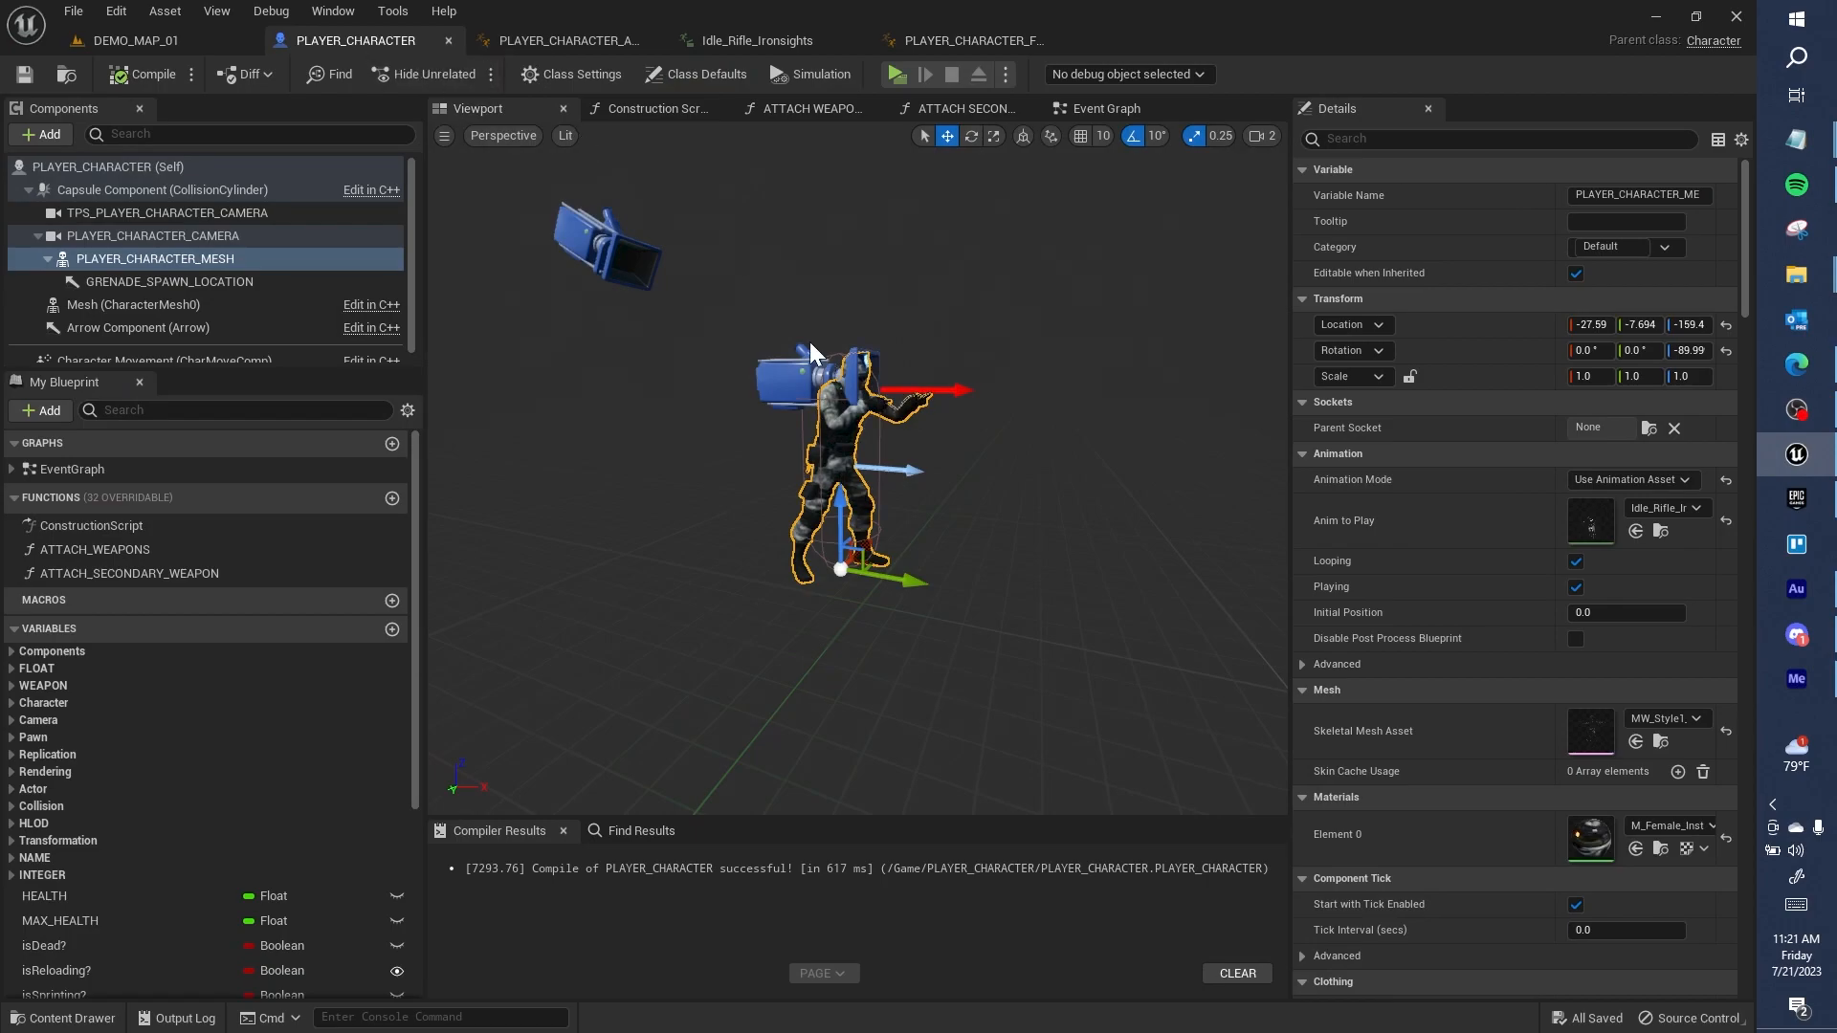
left_click(1631, 479)
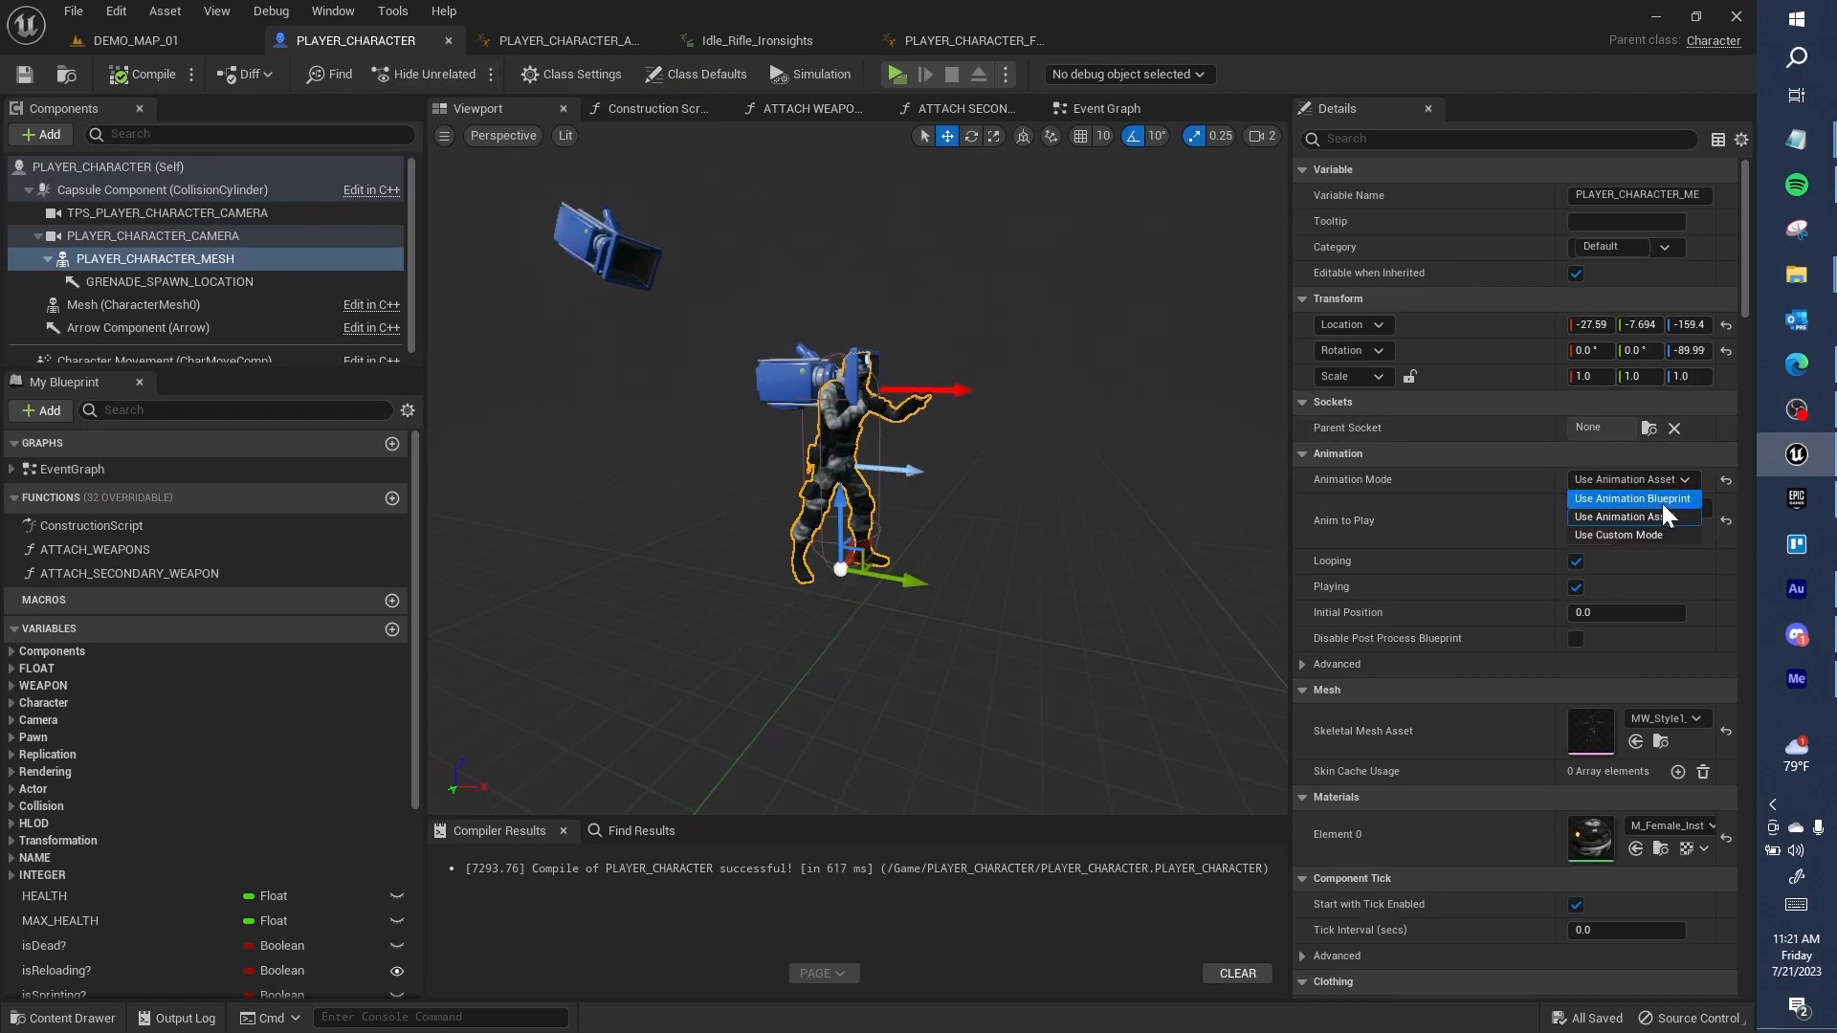
left_click(1663, 503)
left_click(1619, 505)
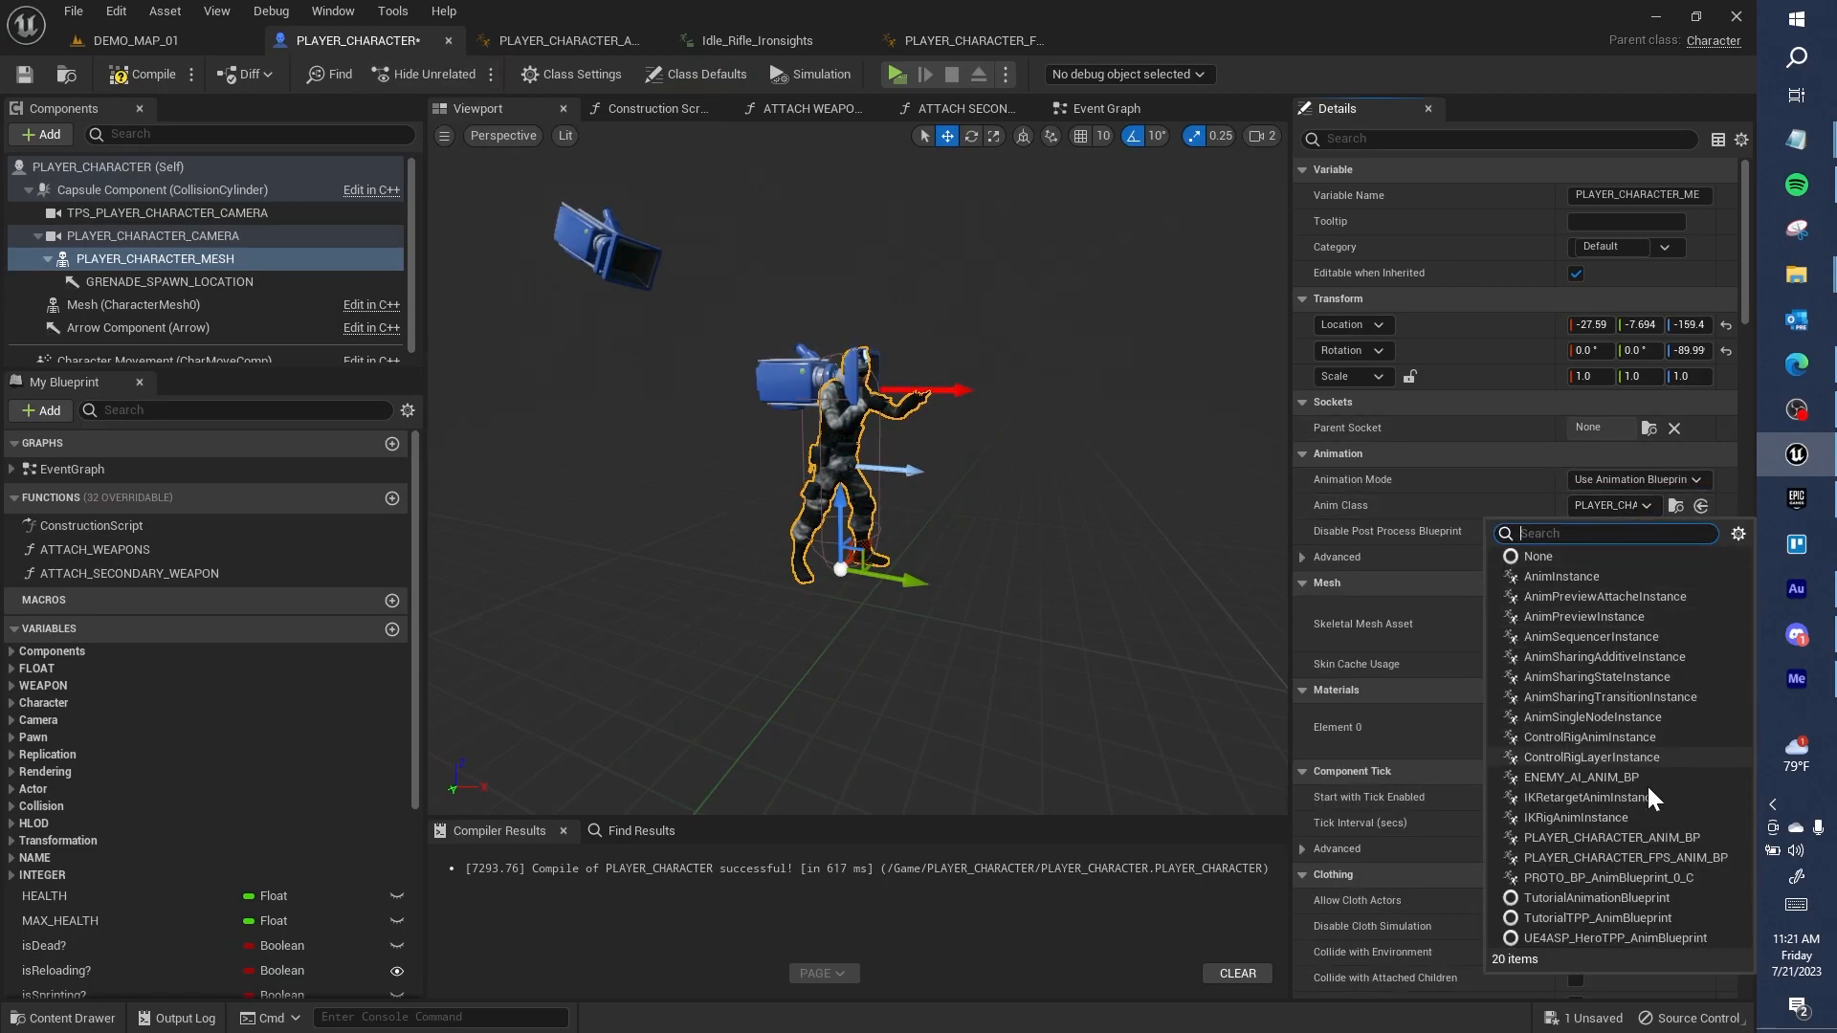
left_click(1680, 856)
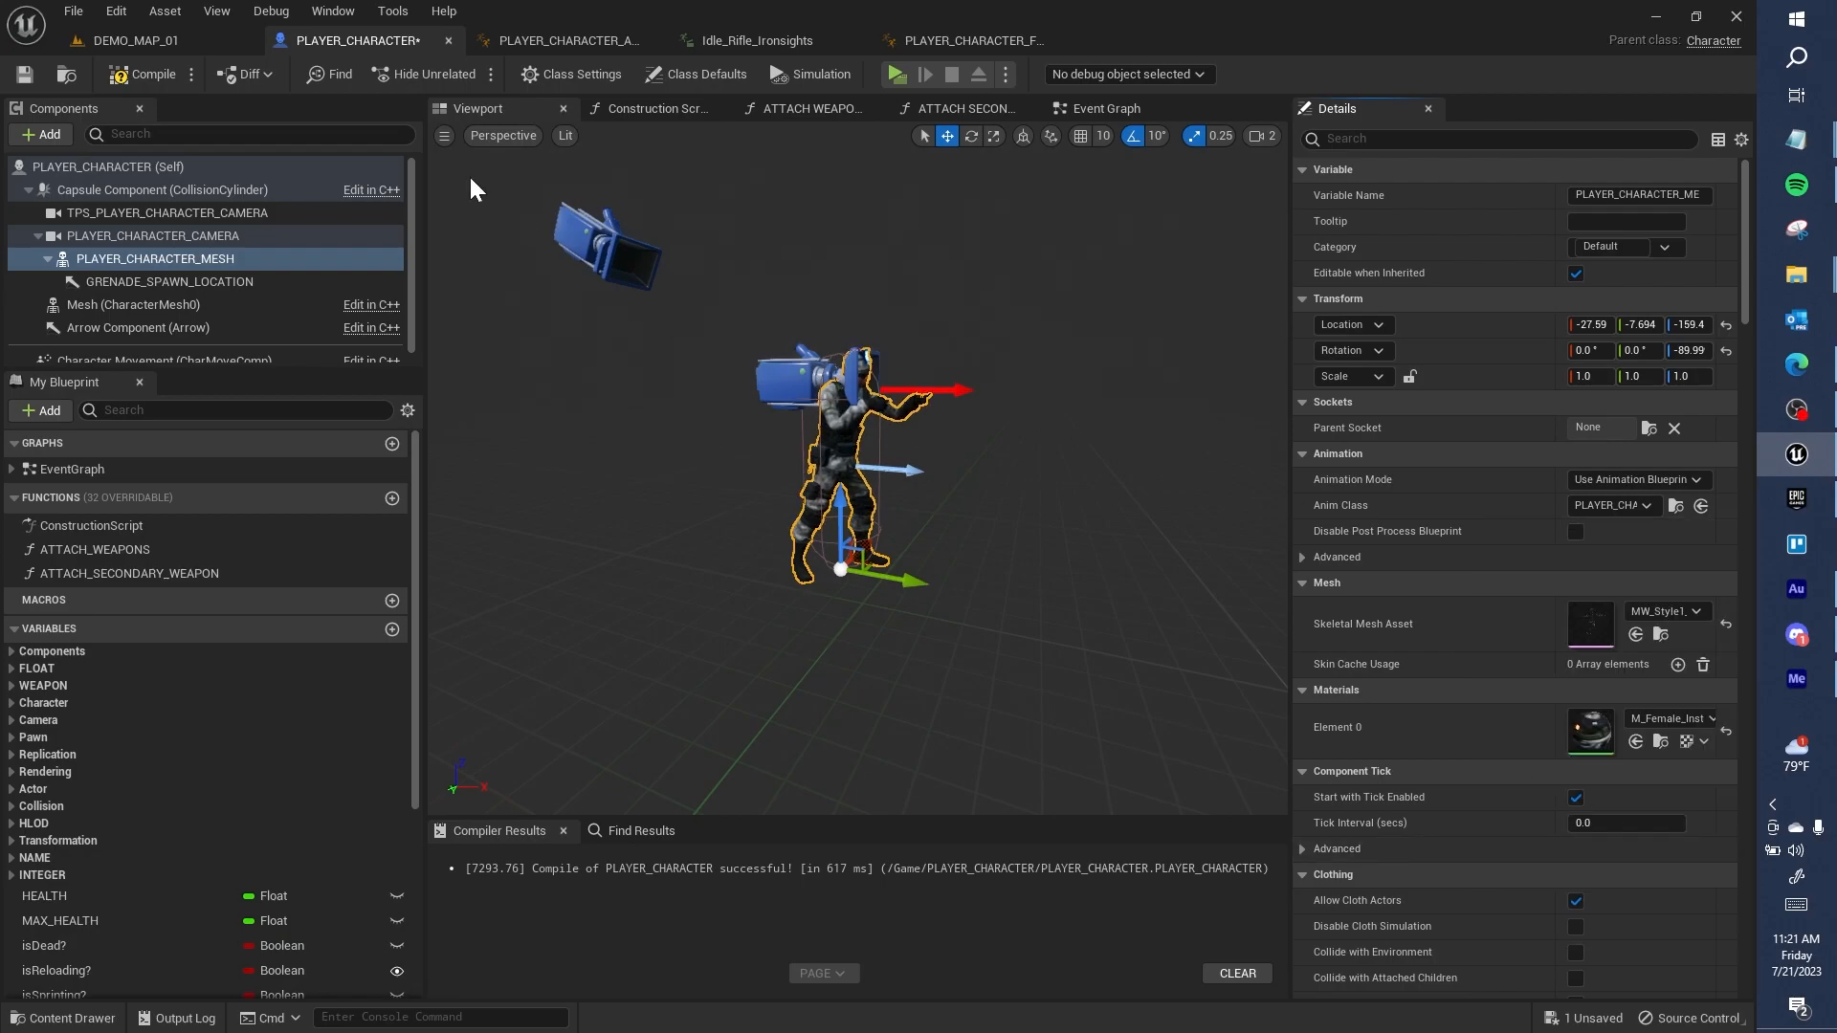
left_click(140, 77)
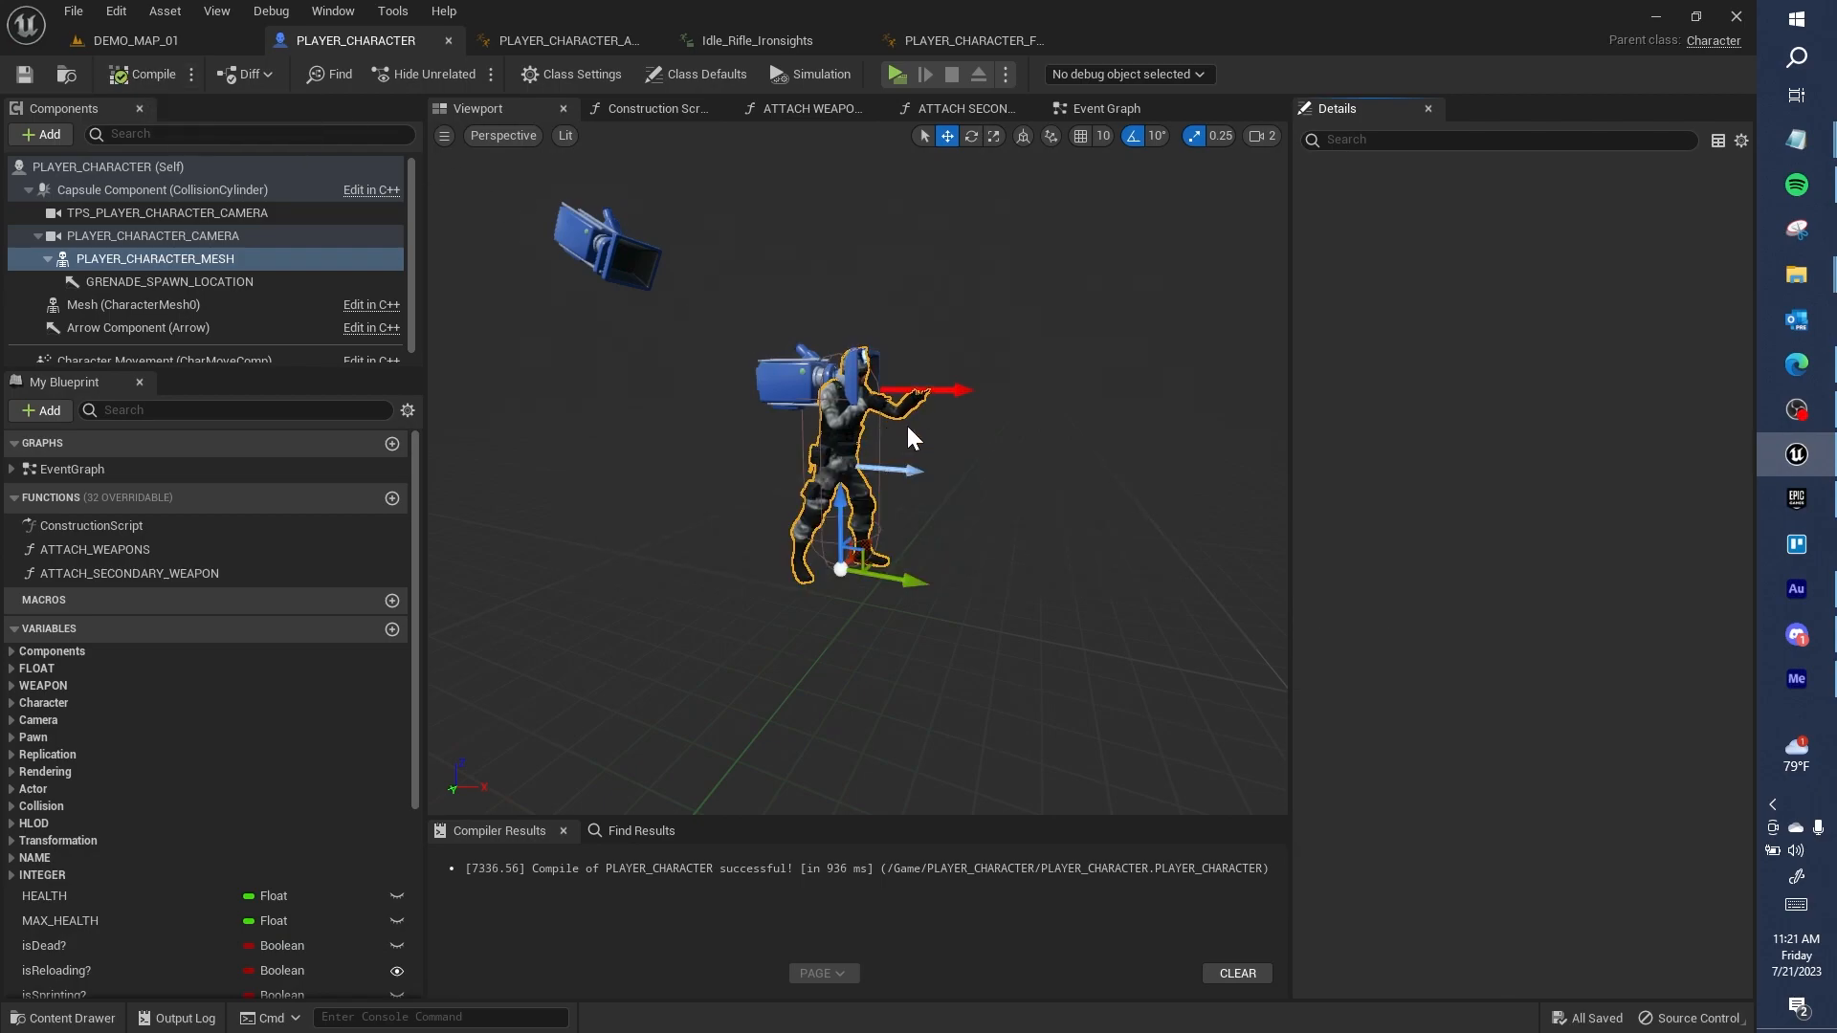
Step: Try moving PLAYER_CHARACTER_MESH sideways away from the overlapping character mesh, and undo the move and the anim class edit
right_click_drag(894, 431, 819, 698)
key("s")
left_click_drag(826, 682, 931, 620)
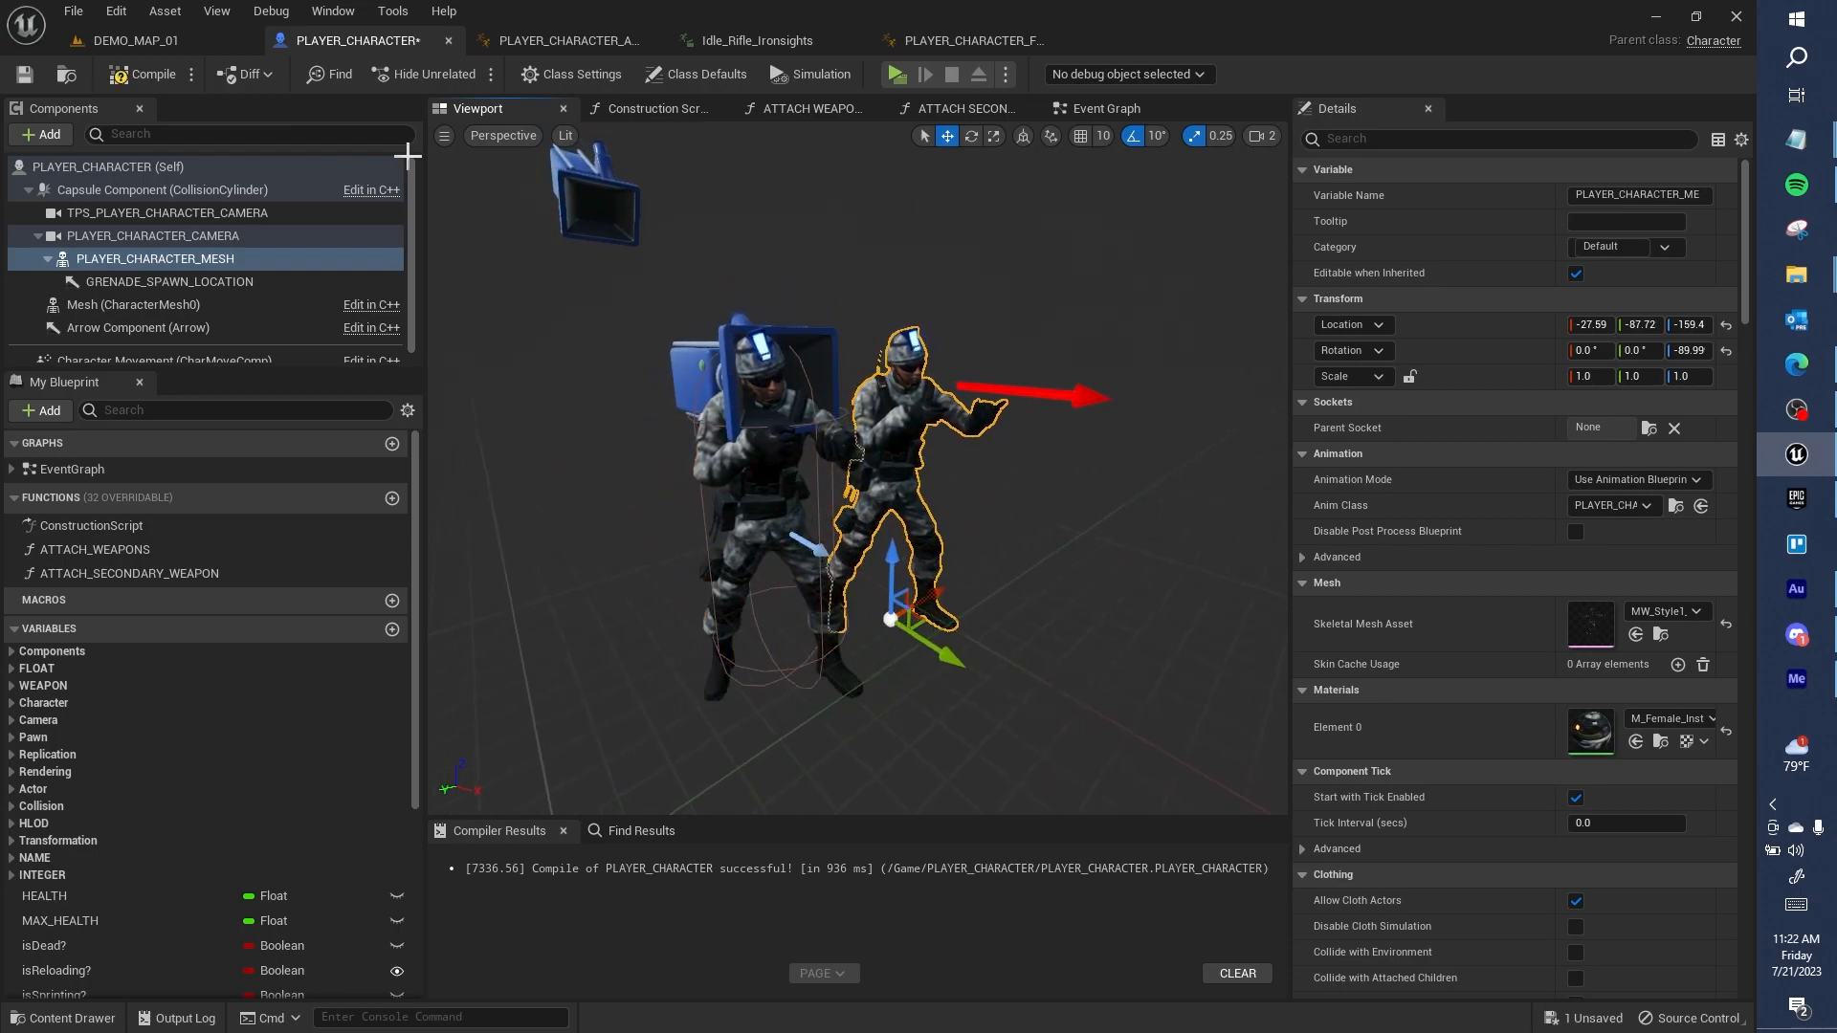
key("ctrl+z")
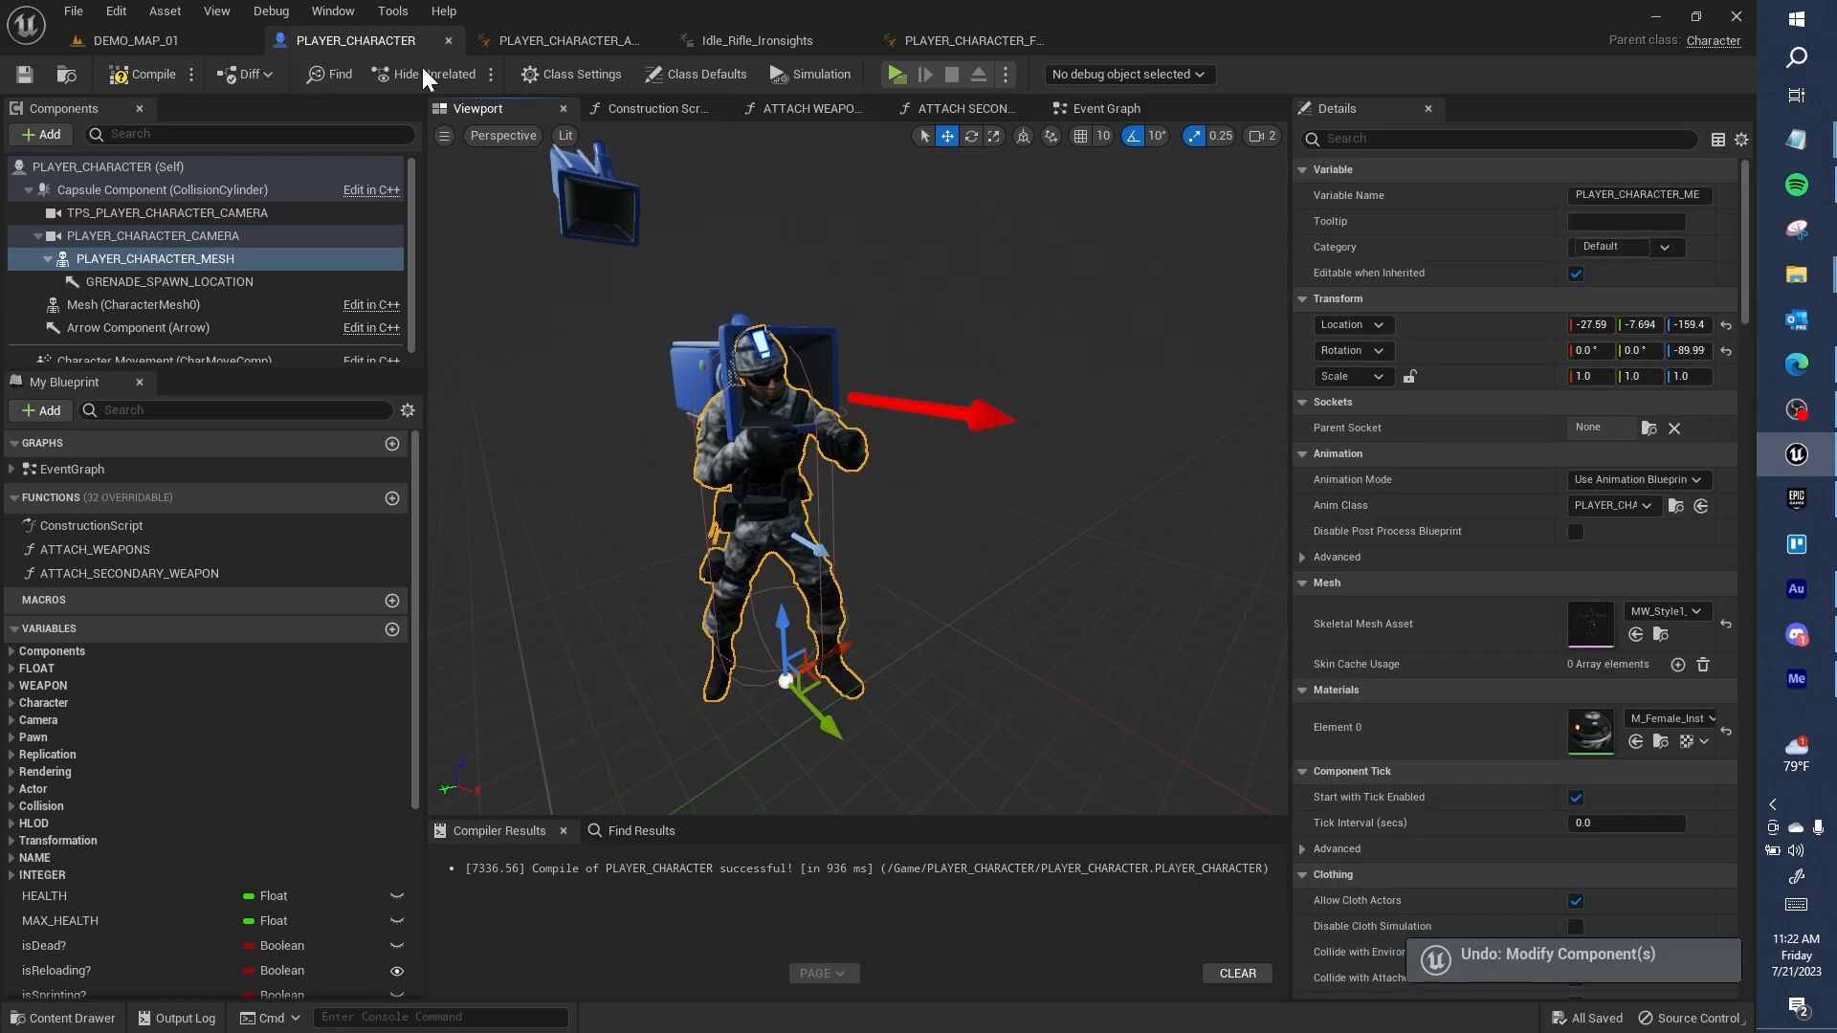
key("ctrl+z")
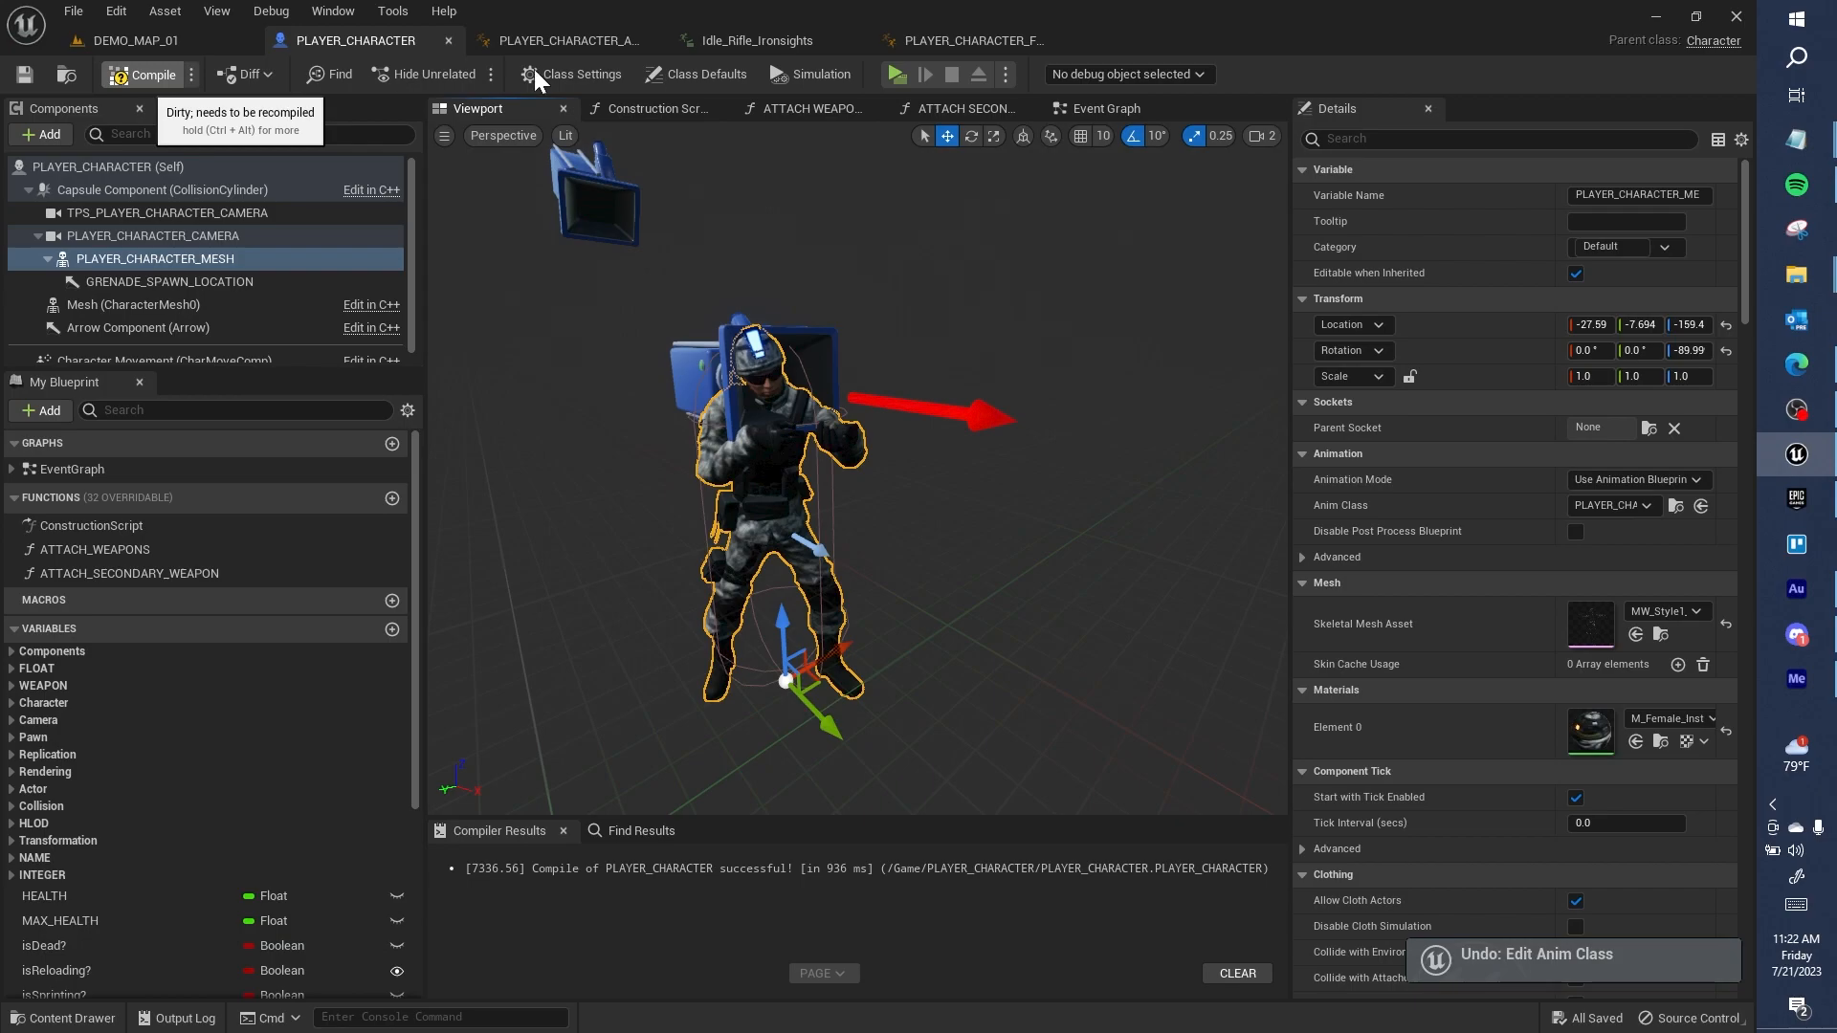
Step: Open the WALK state in PLAYER_CHARACTER_FPS_ANIM_BP and disconnect its Blend Poses node from the Output Animation Pose
left_click(934, 43)
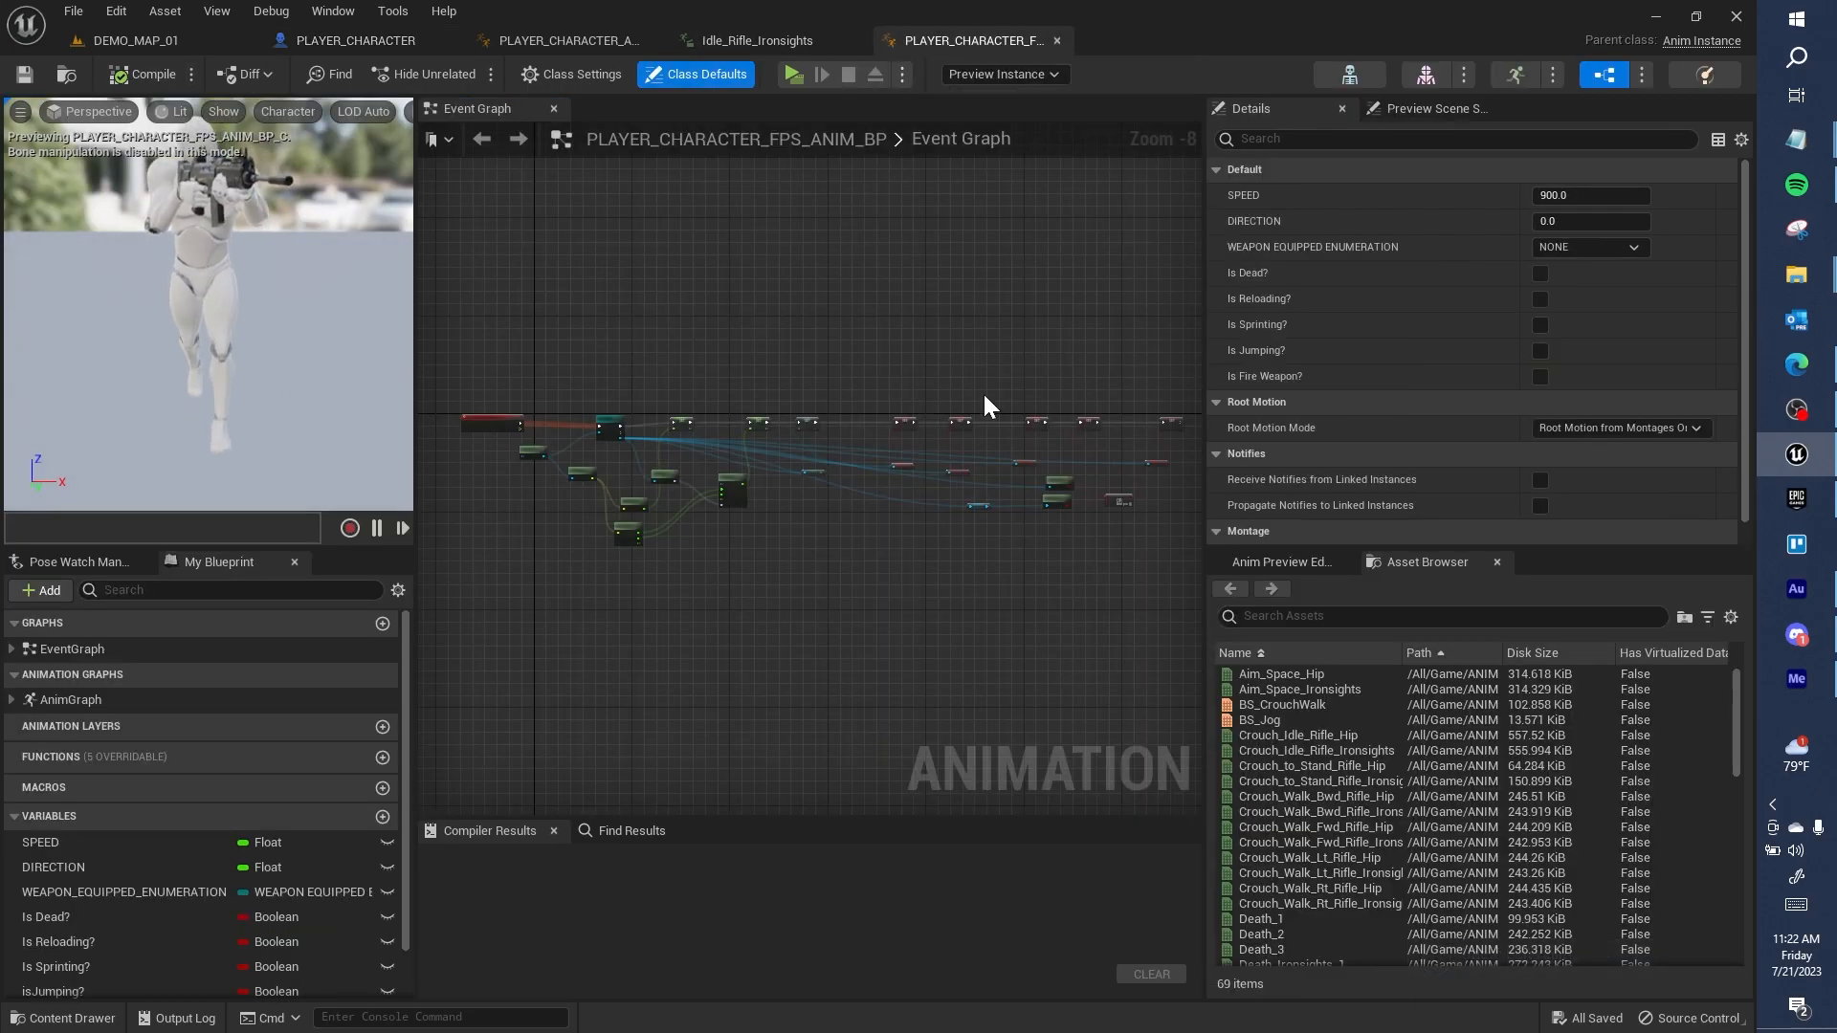
left_click(128, 699)
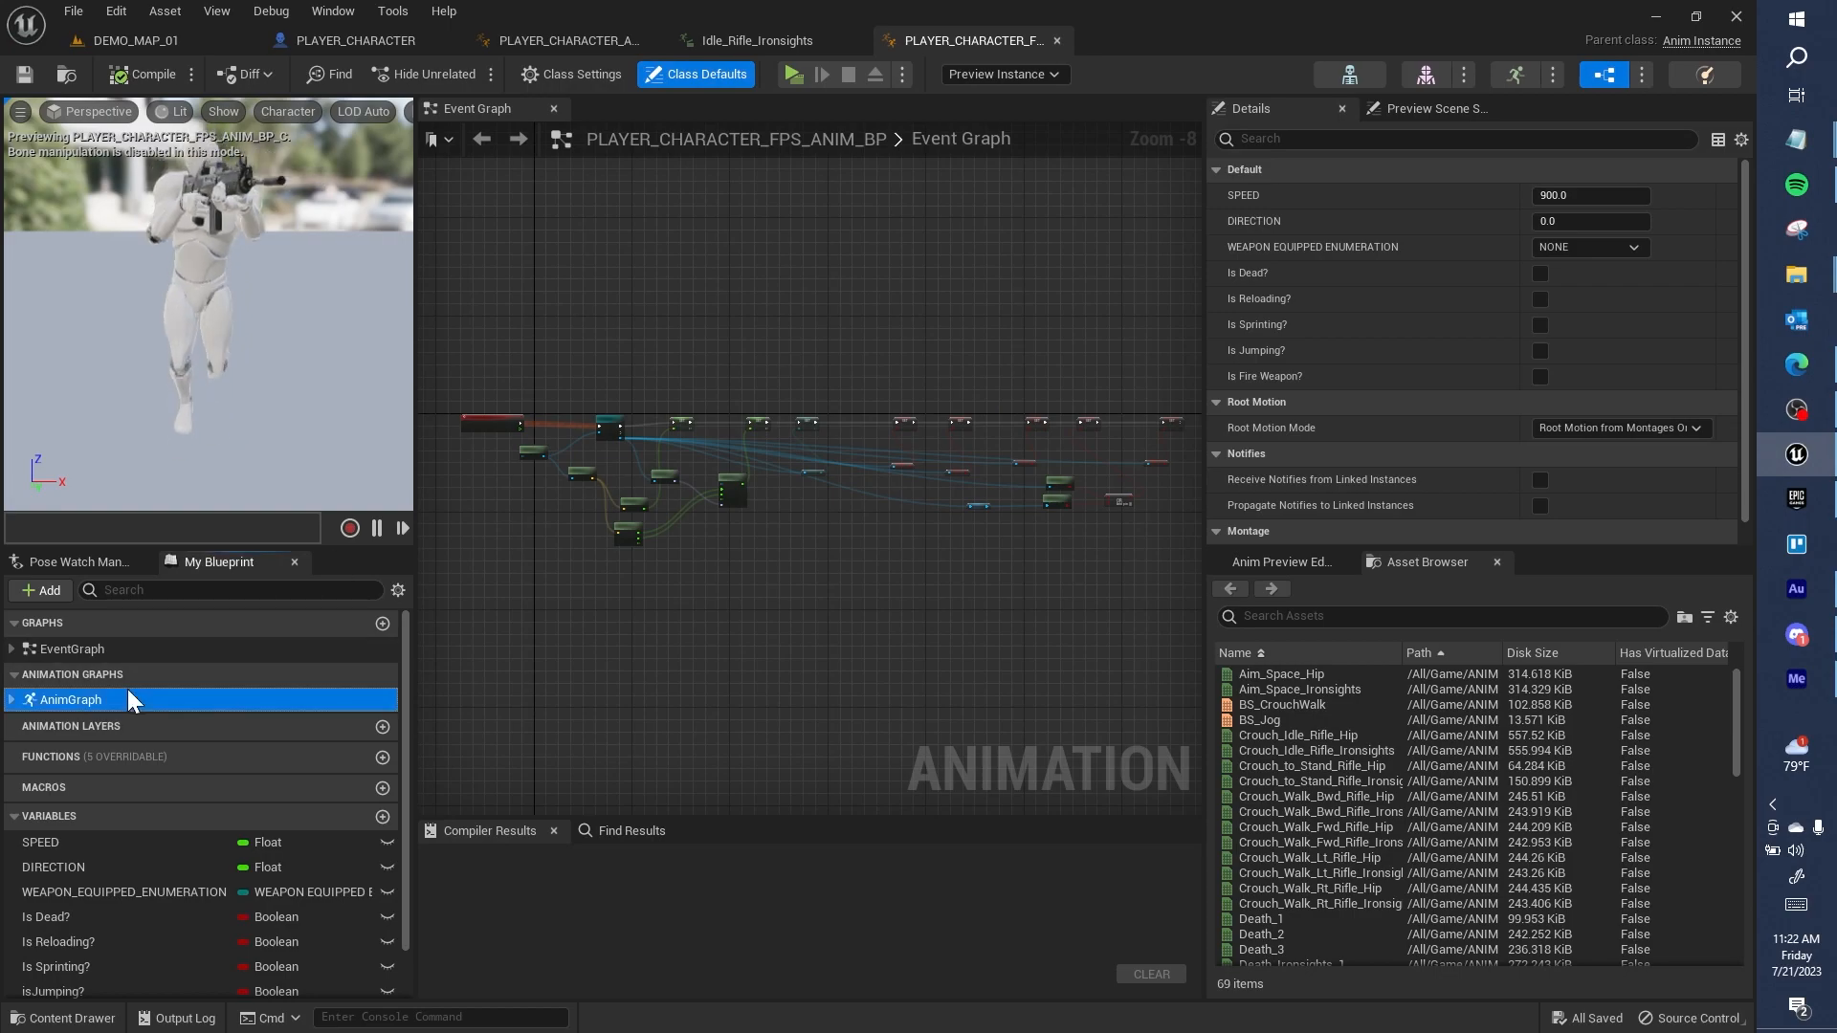
double_click(129, 691)
scroll(915, 479, "up", 4)
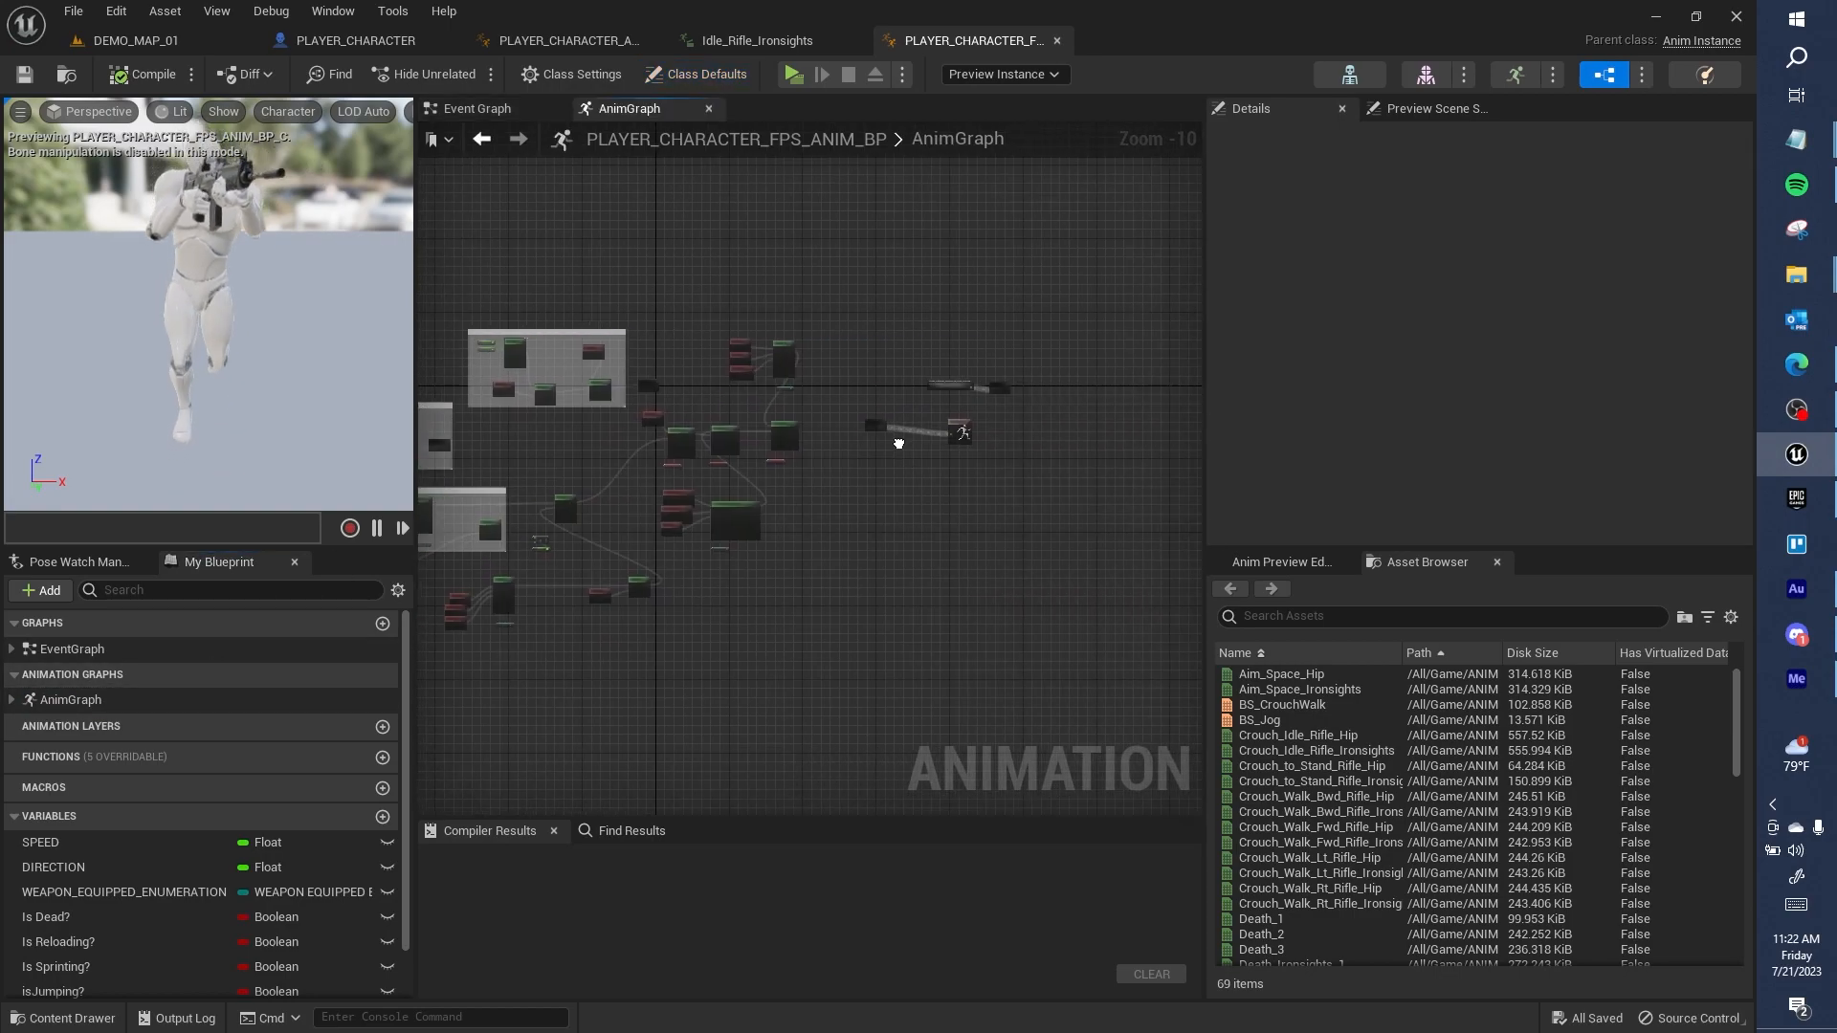
right_click_drag(915, 397, 763, 413)
double_click(828, 382)
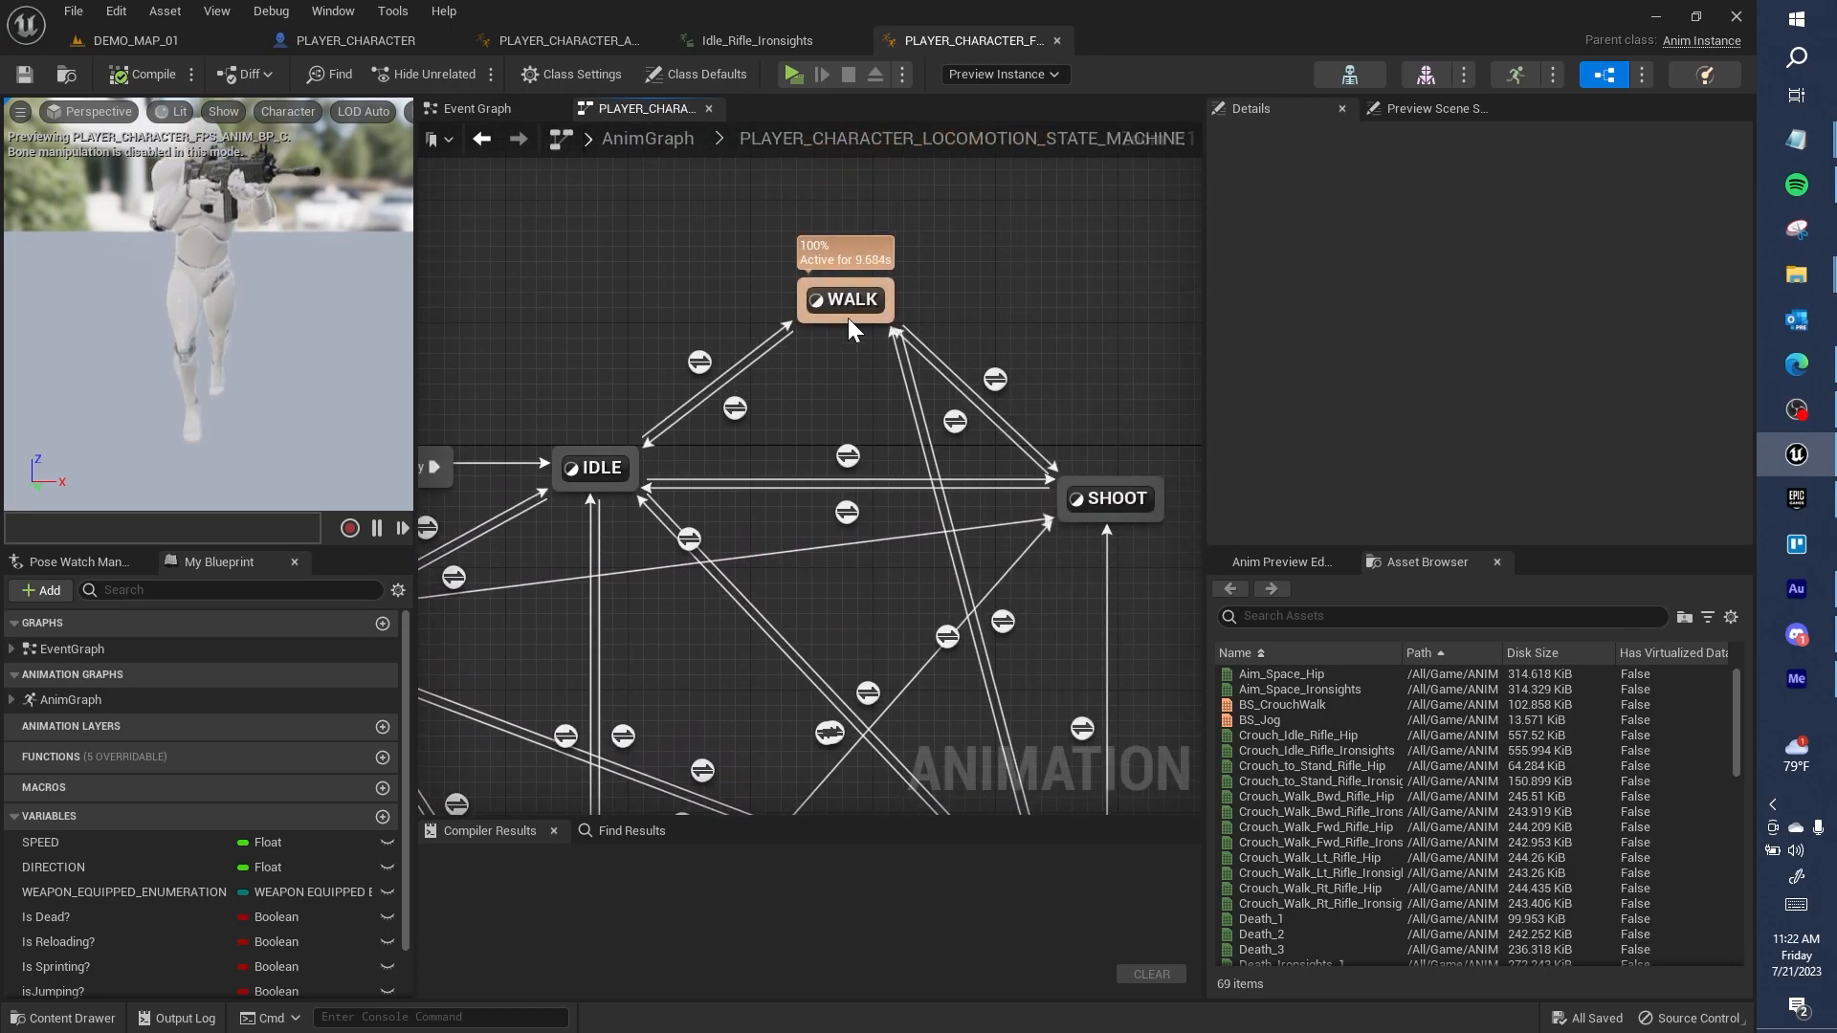
double_click(851, 300)
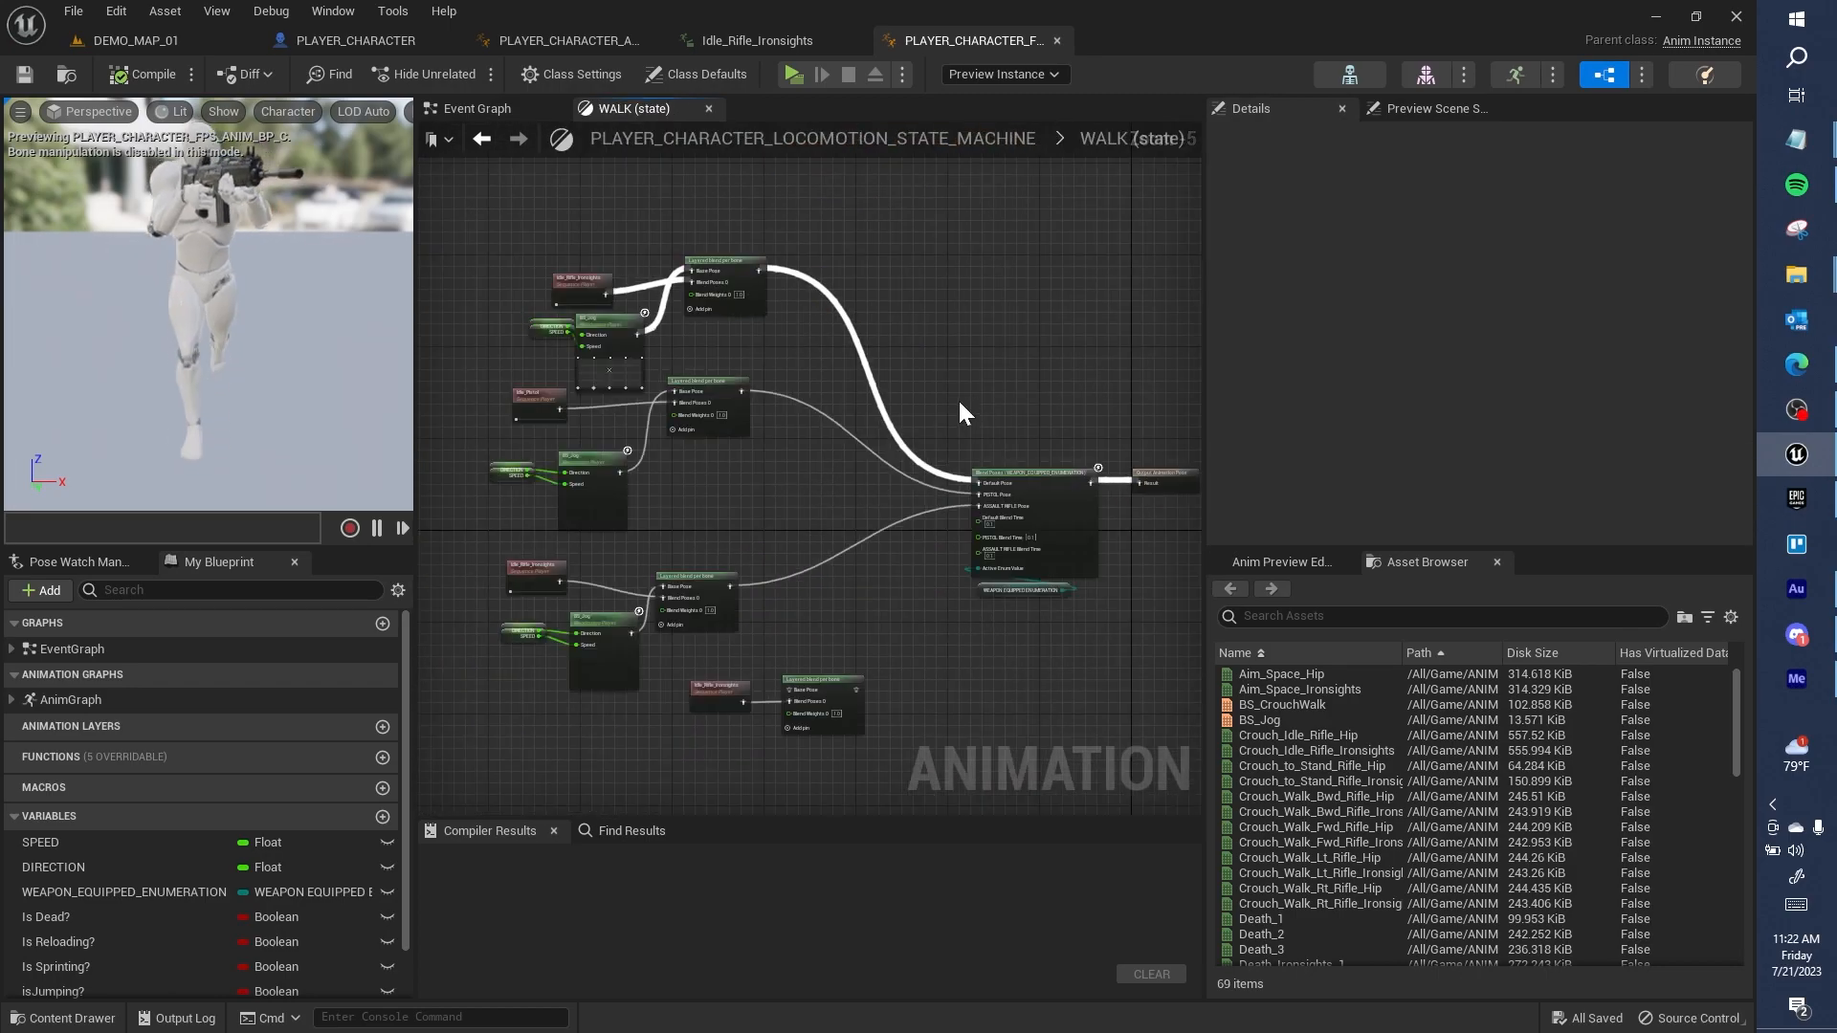
right_click_drag(968, 428, 826, 434)
right_click_drag(729, 402, 806, 442)
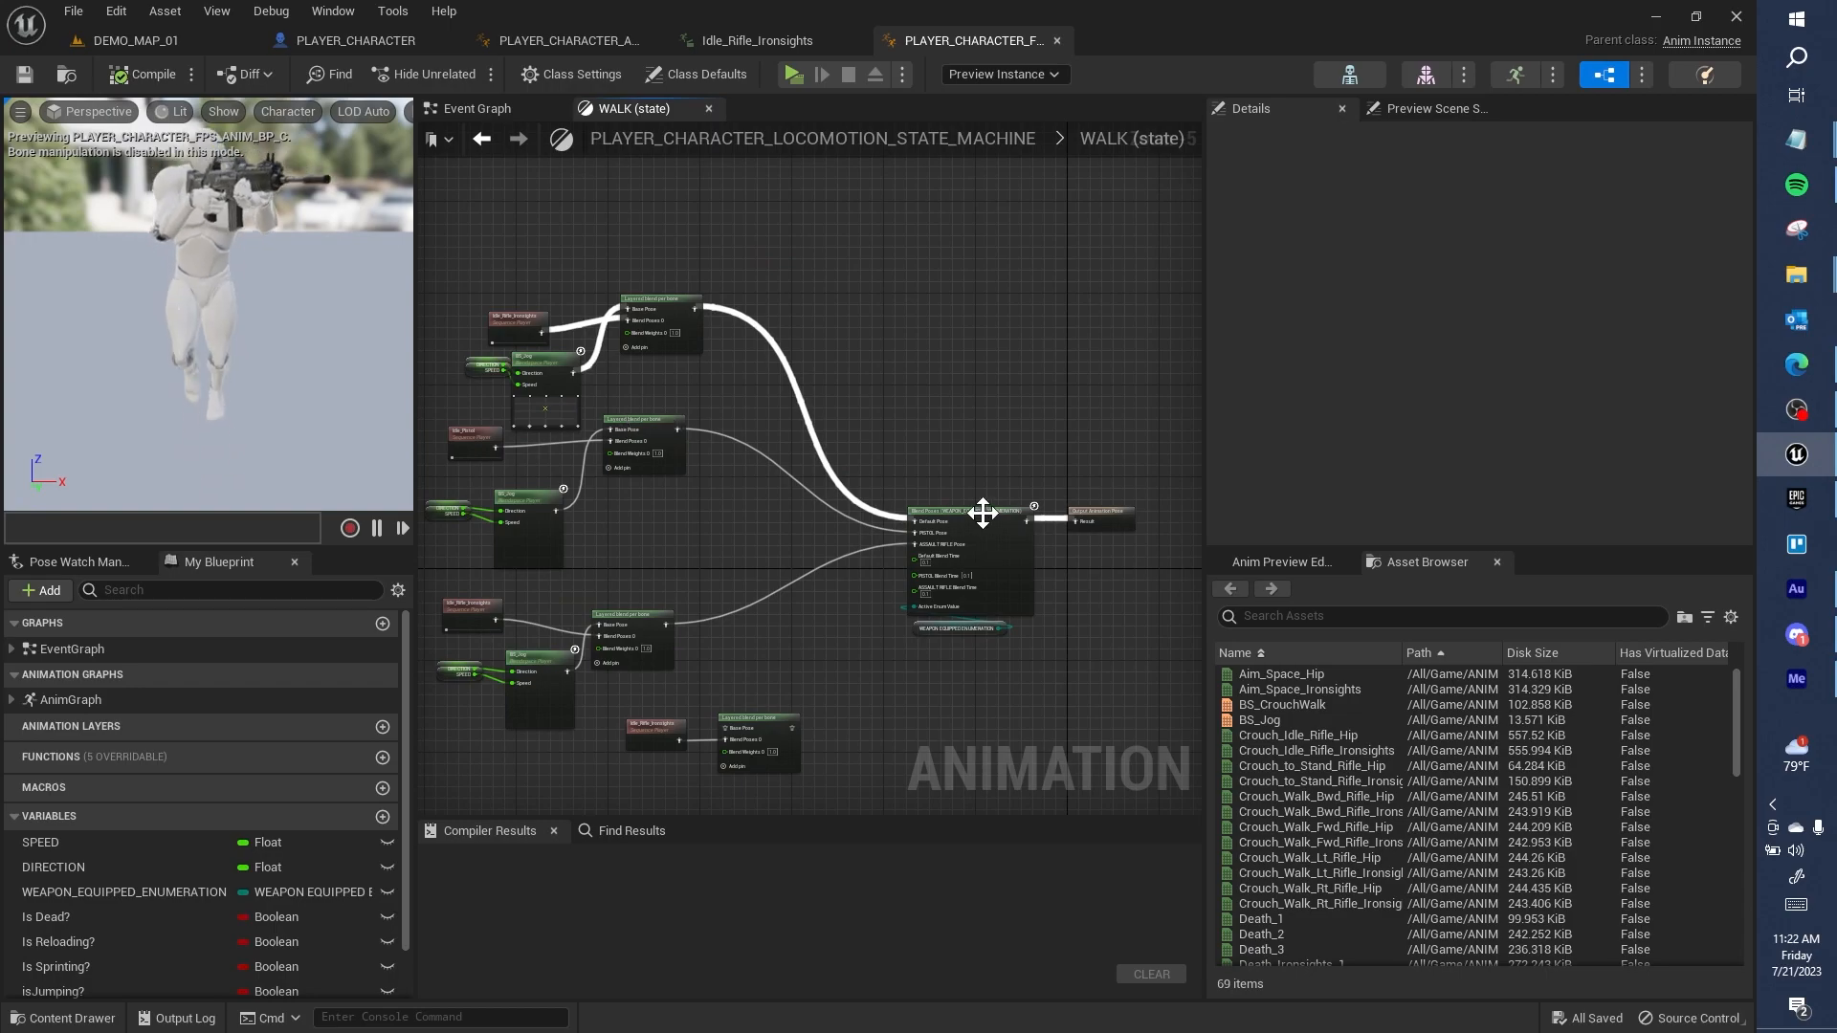
scroll(977, 512, "up", 1)
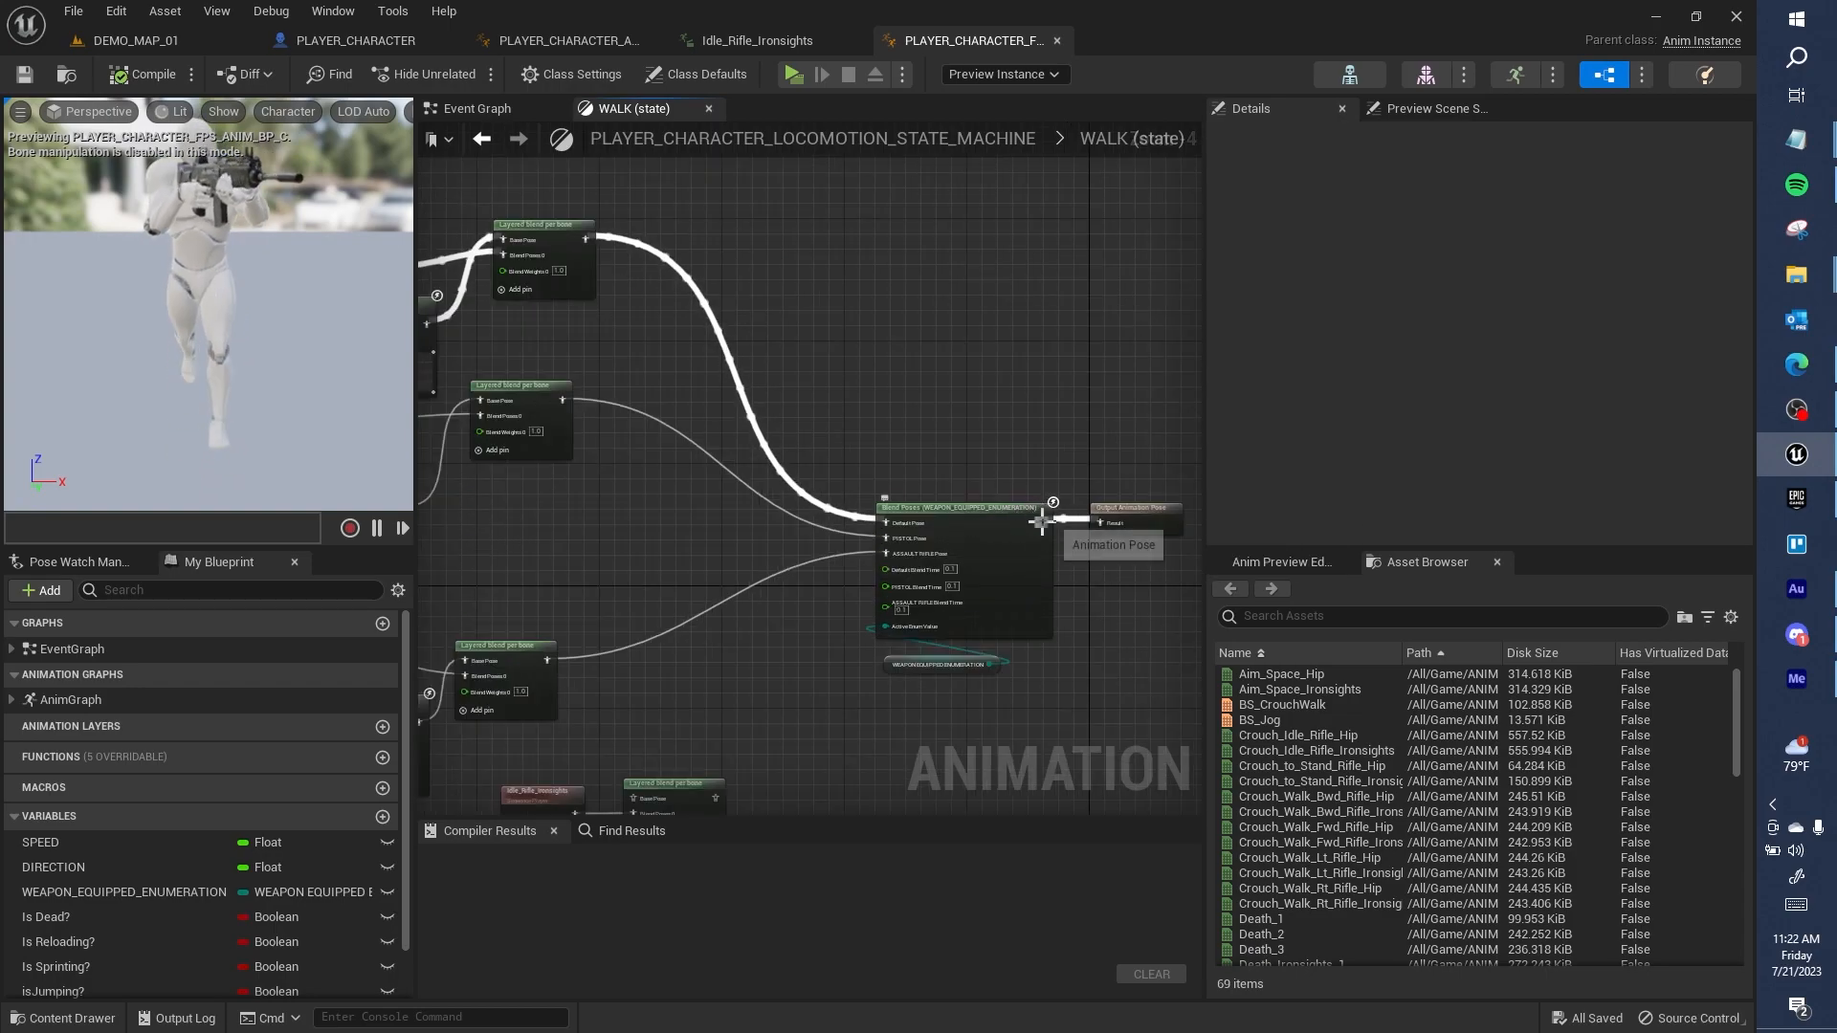
left_click(504, 111)
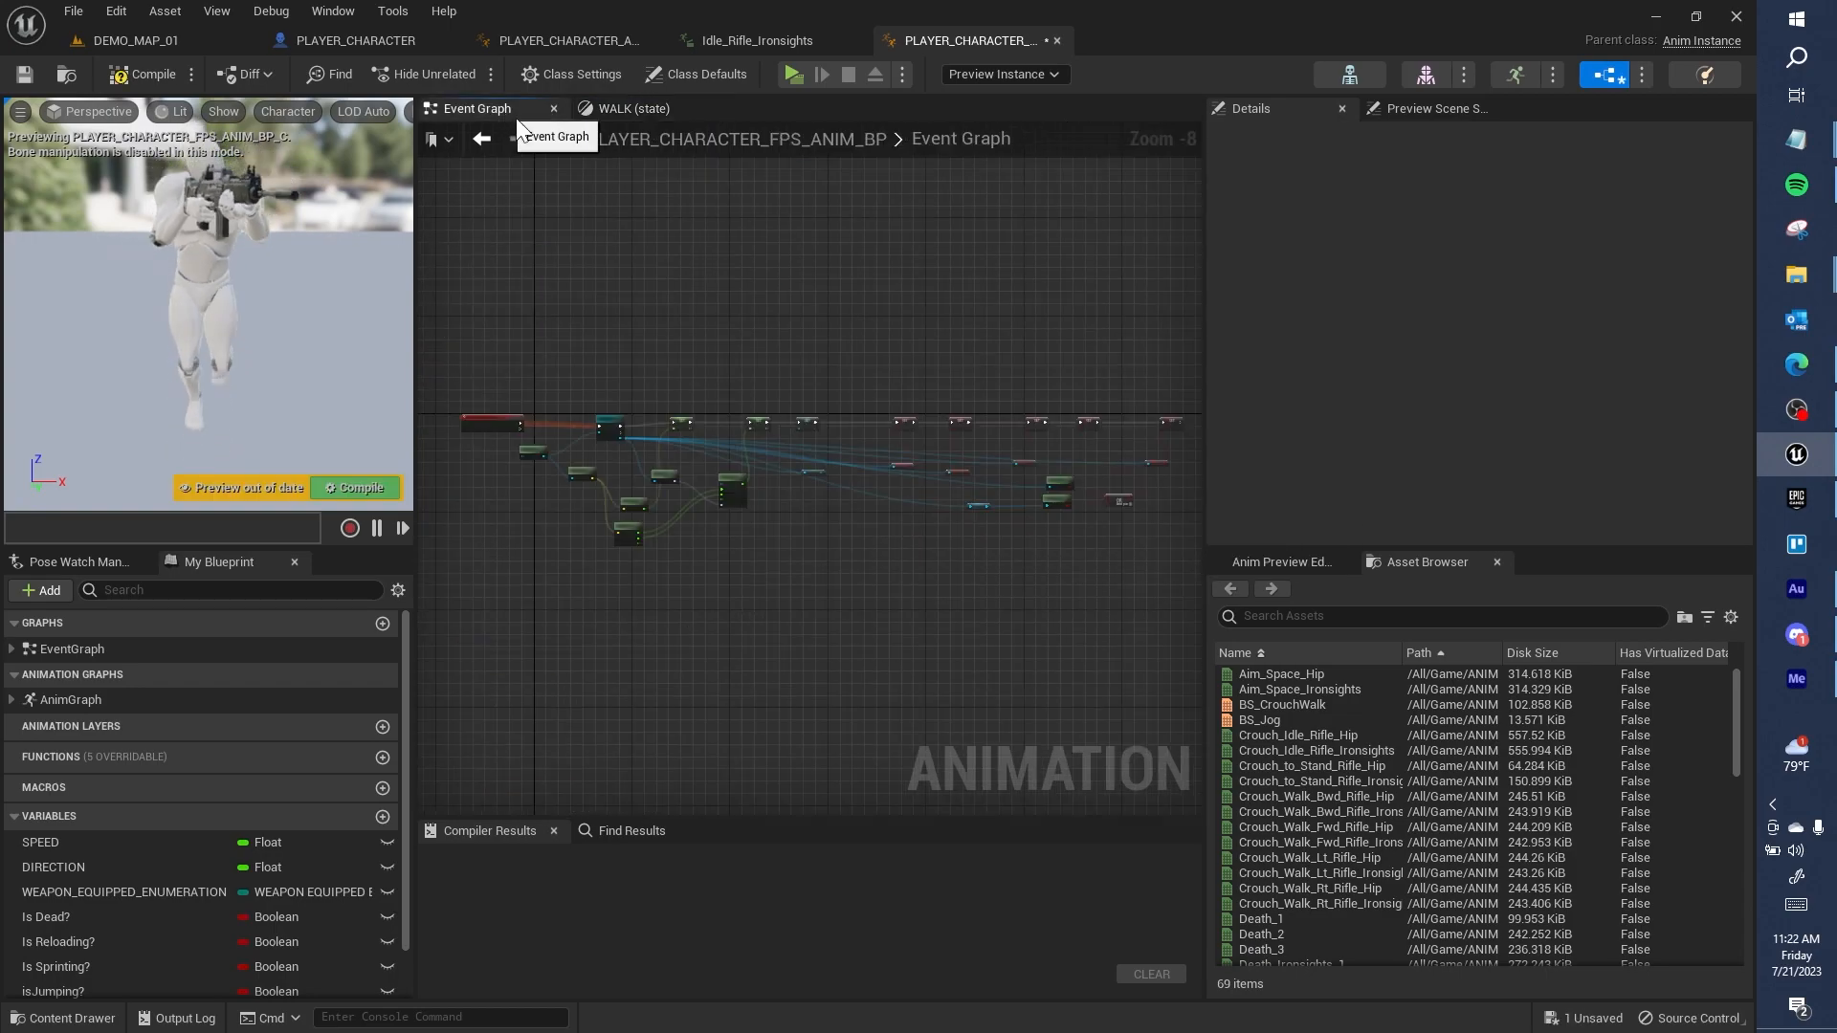
left_click(634, 108)
Step: Delete the WALK state from PLAYER_CHARACTER_LOCOMOTION_STATE_MACHINE and look over the remaining states and transitions
left_click(175, 693)
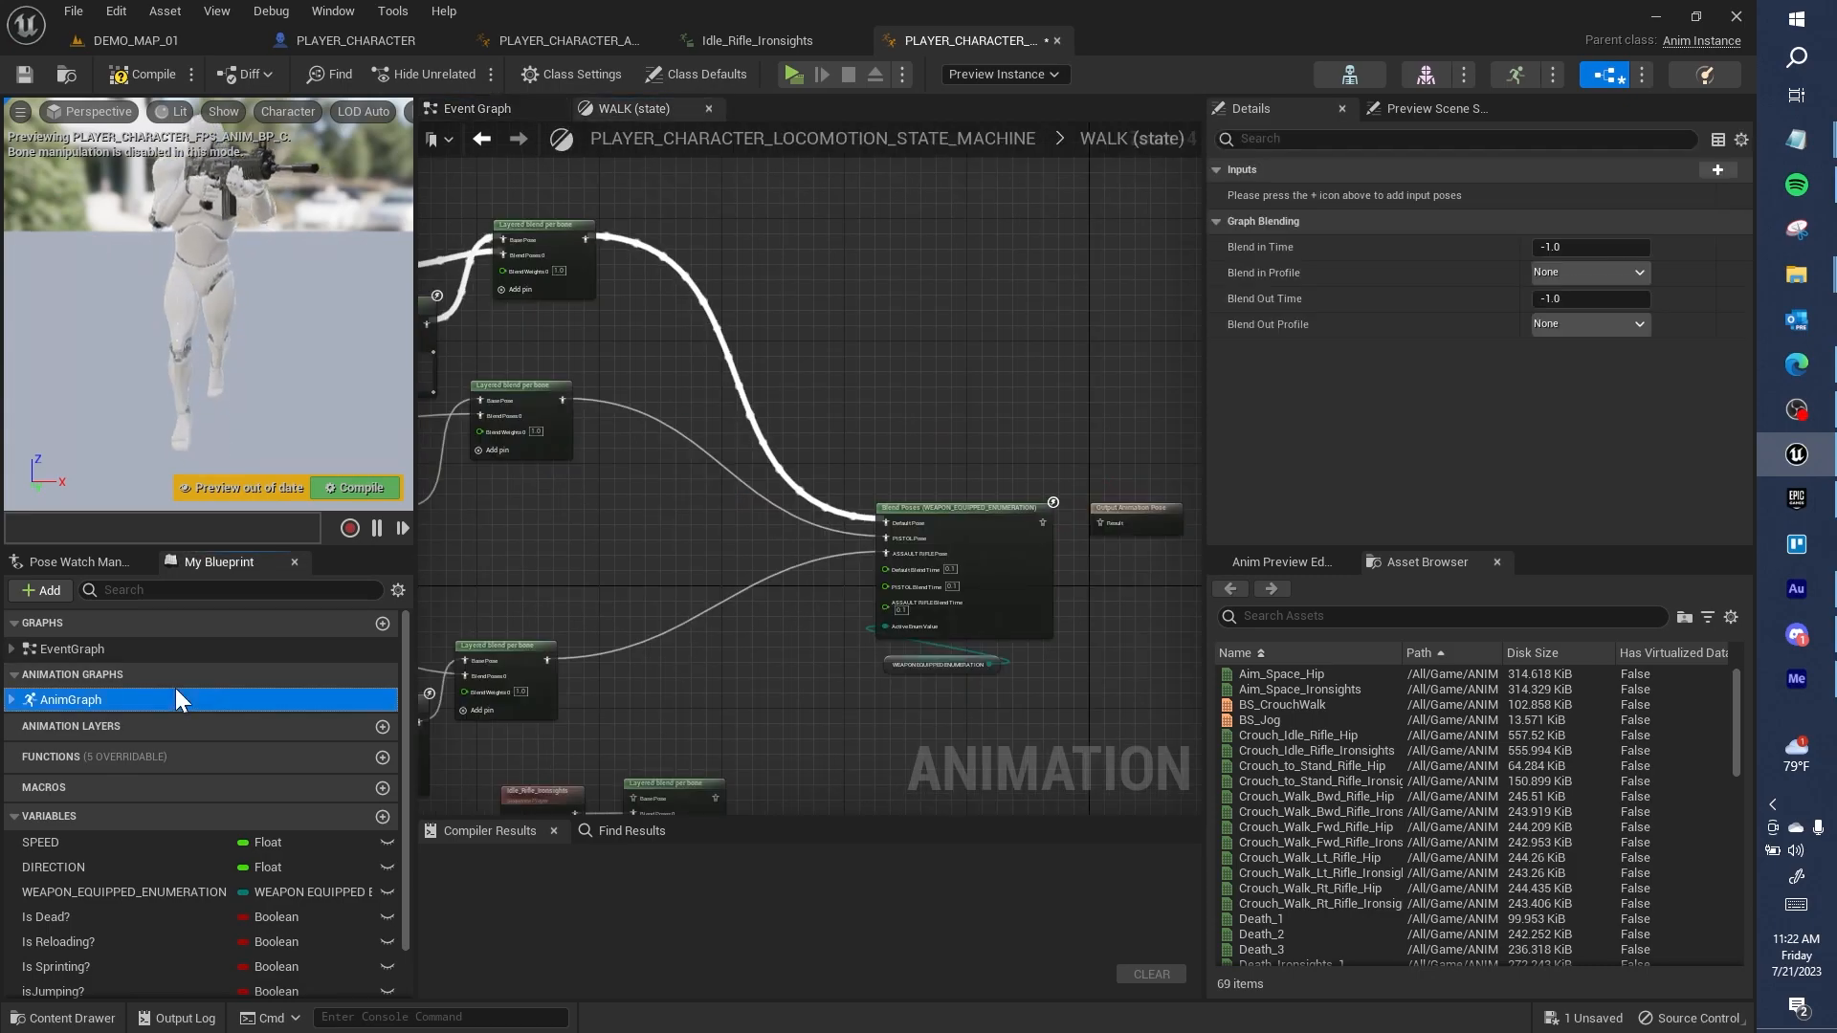
double_click(175, 694)
double_click(1110, 379)
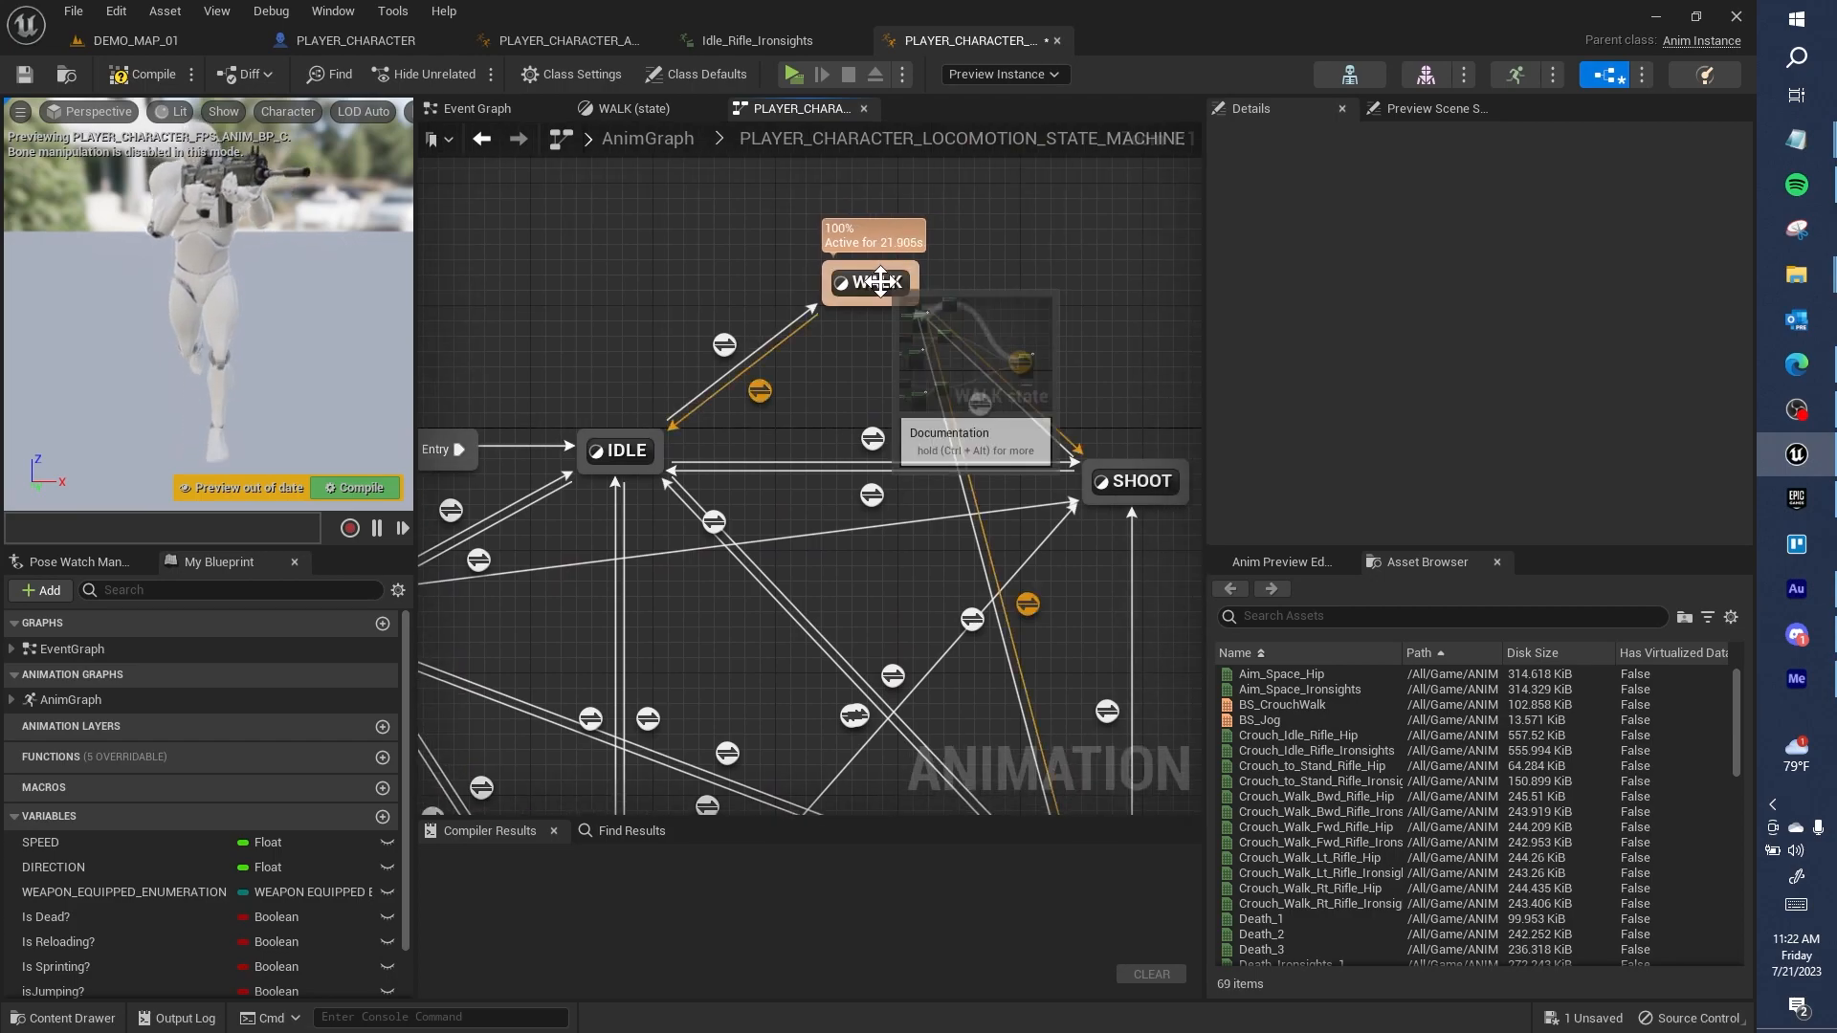
left_click(880, 282)
key("Delete")
right_click_drag(899, 400, 795, 282)
right_click_drag(838, 474, 830, 308)
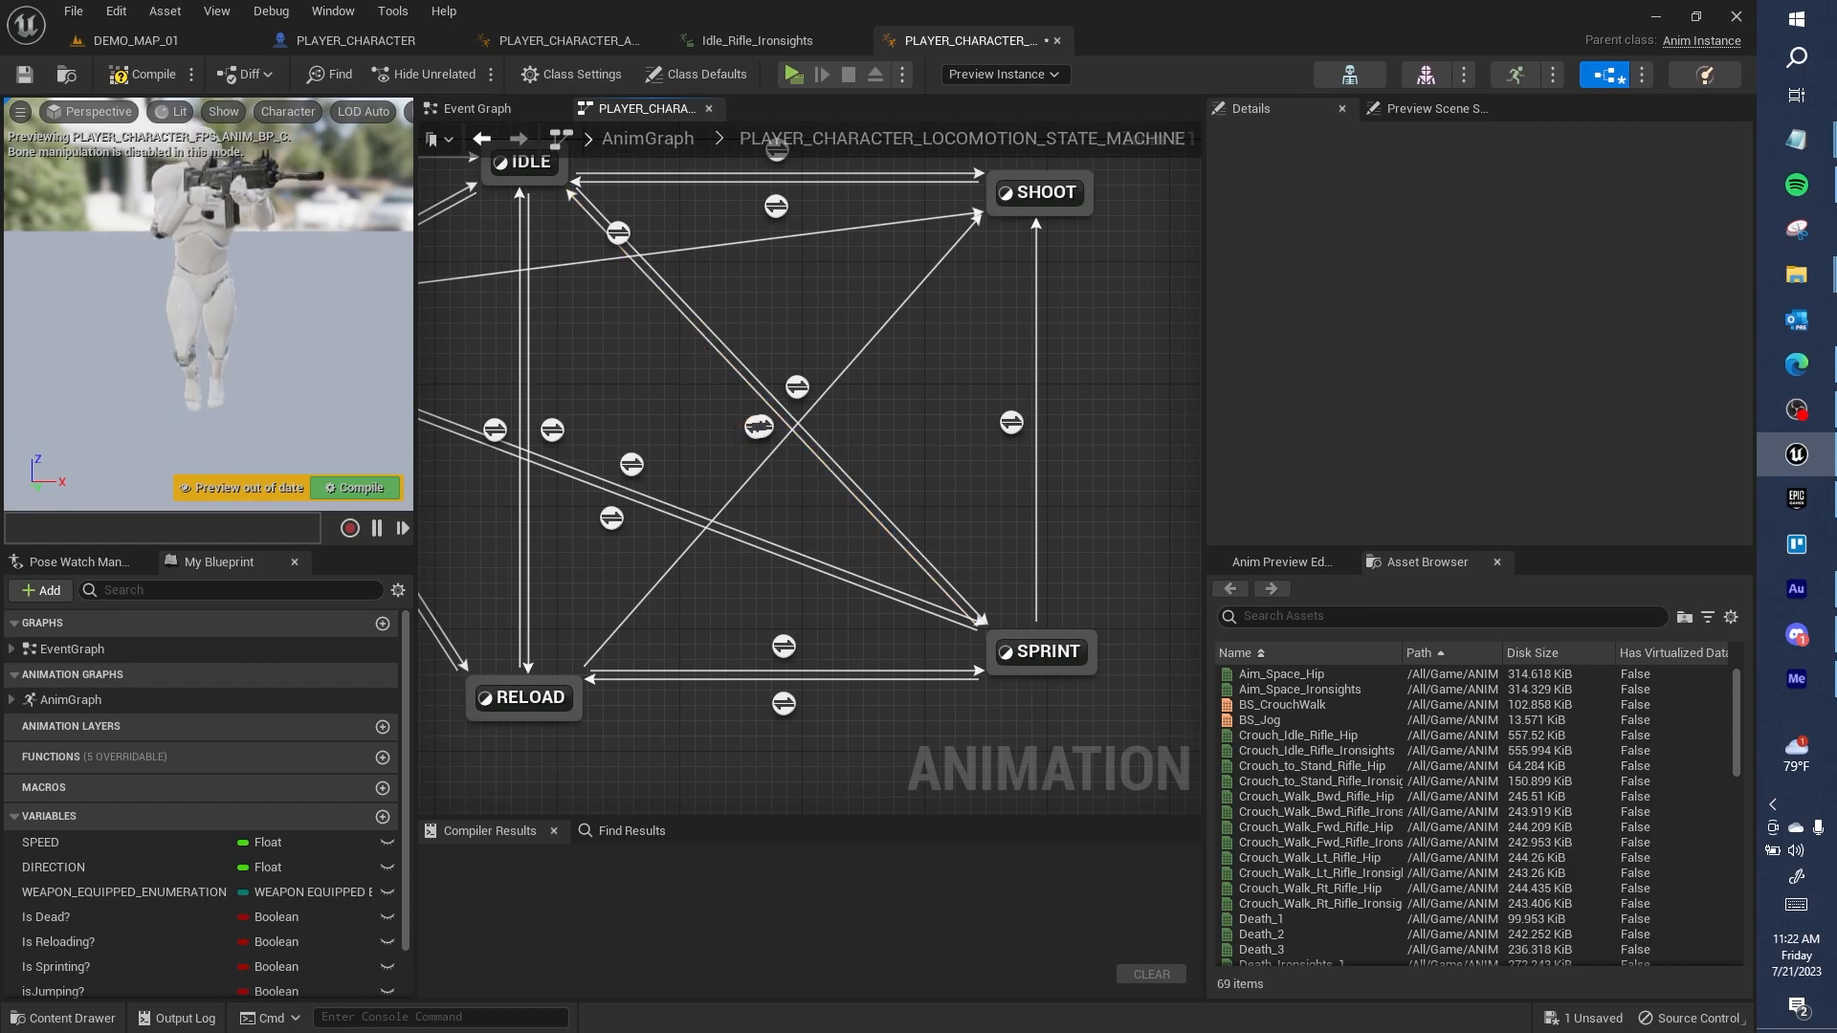
right_click_drag(670, 410, 842, 432)
right_click_drag(758, 367, 902, 492)
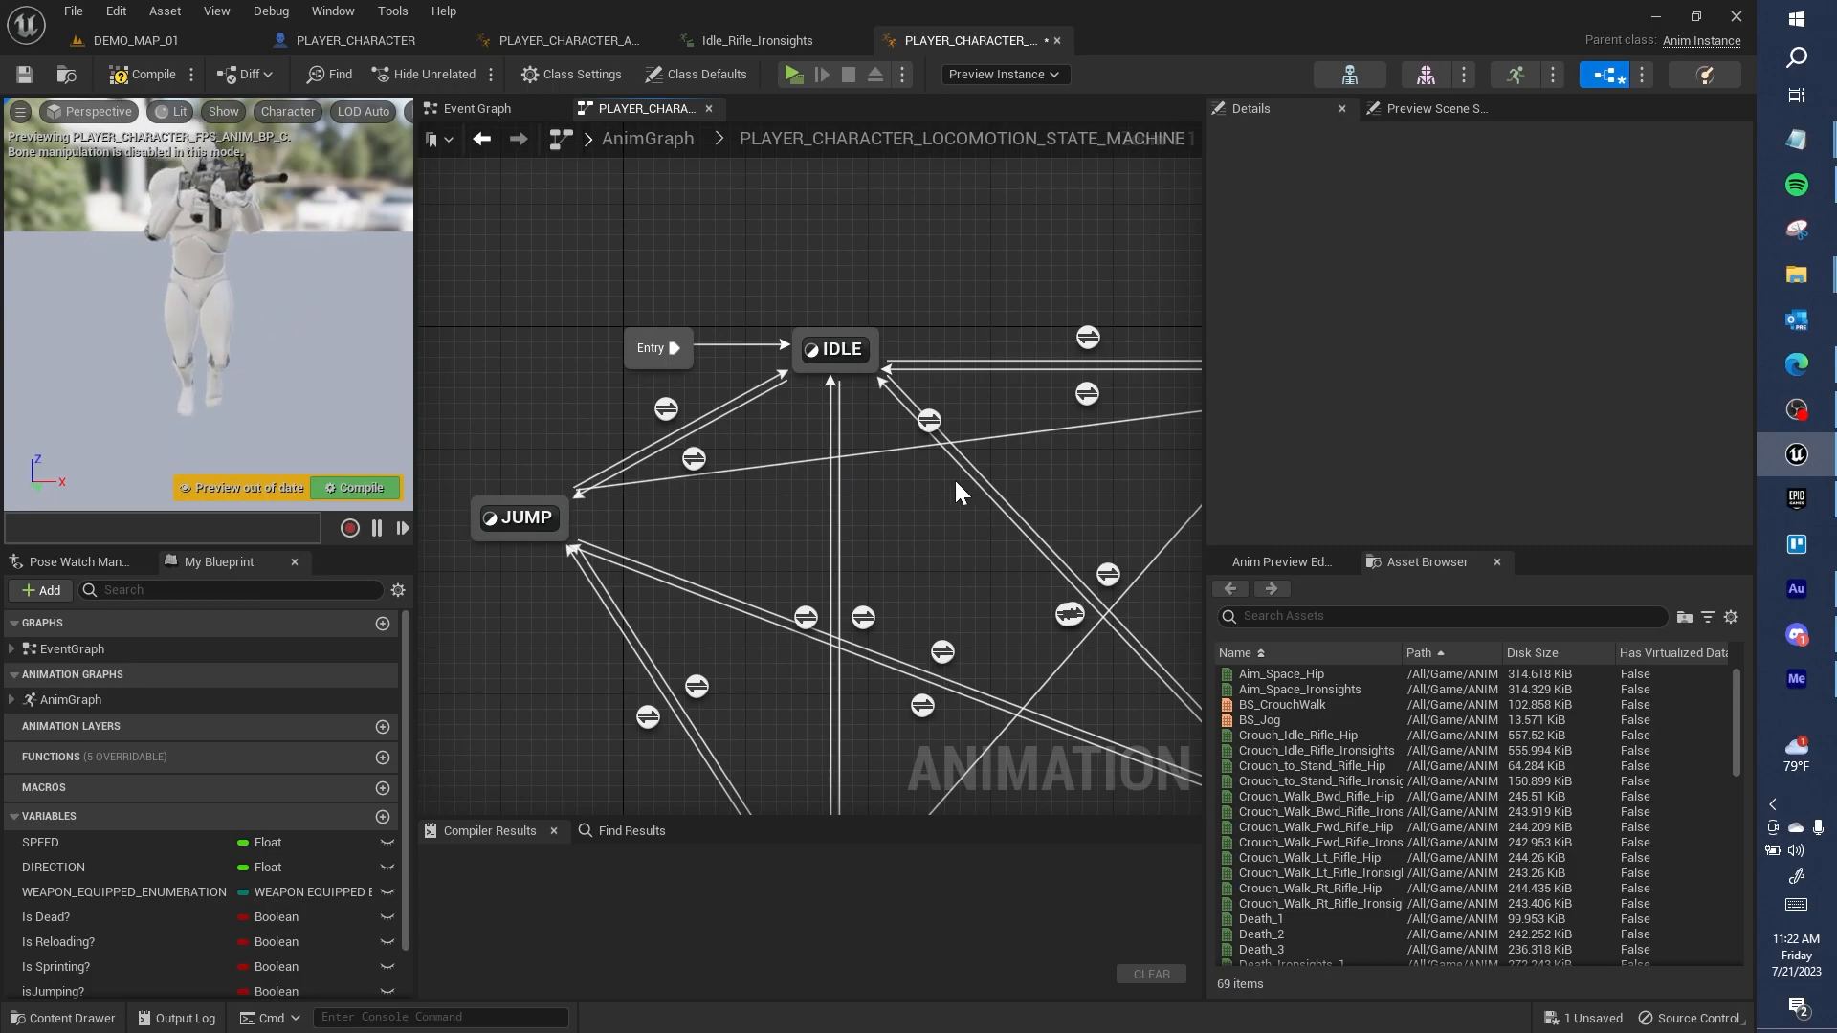
right_click_drag(1001, 543, 851, 465)
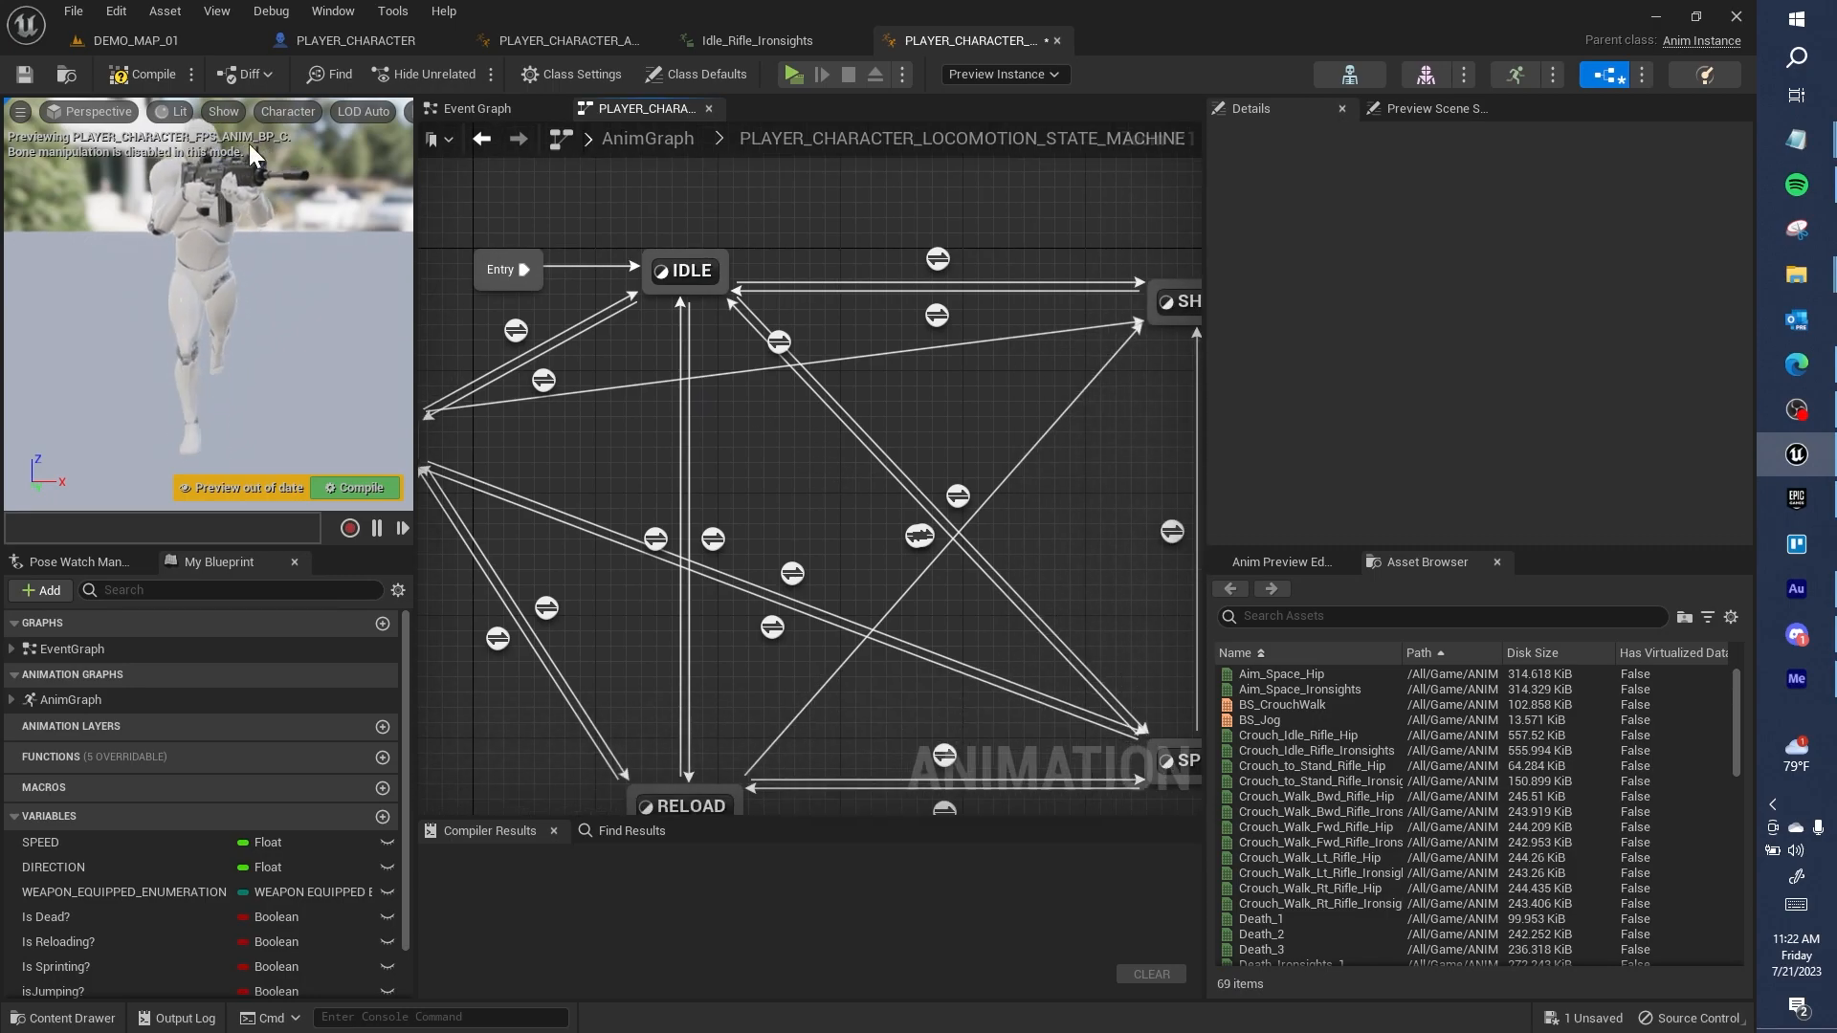
Step: Compile PLAYER_CHARACTER_FPS_ANIM_BP and play-test DEMO_MAP_01, walking forward in first-person view
left_click(163, 83)
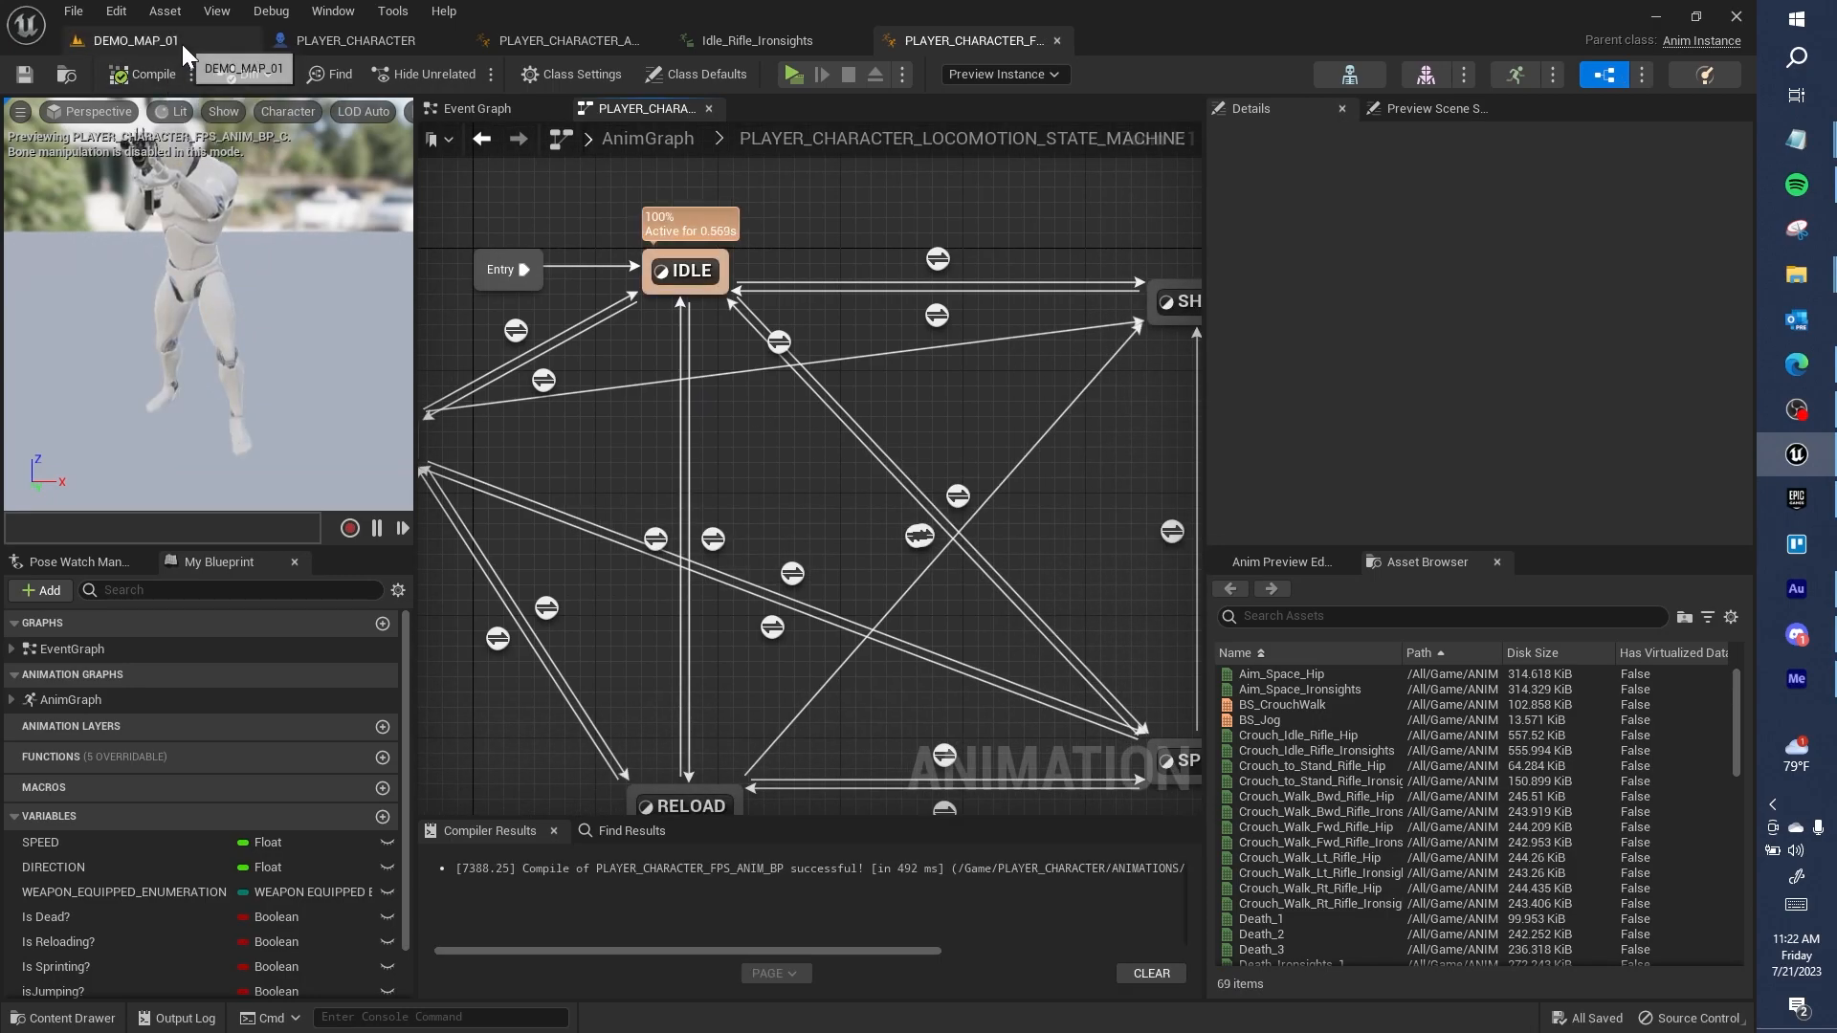
left_click(182, 44)
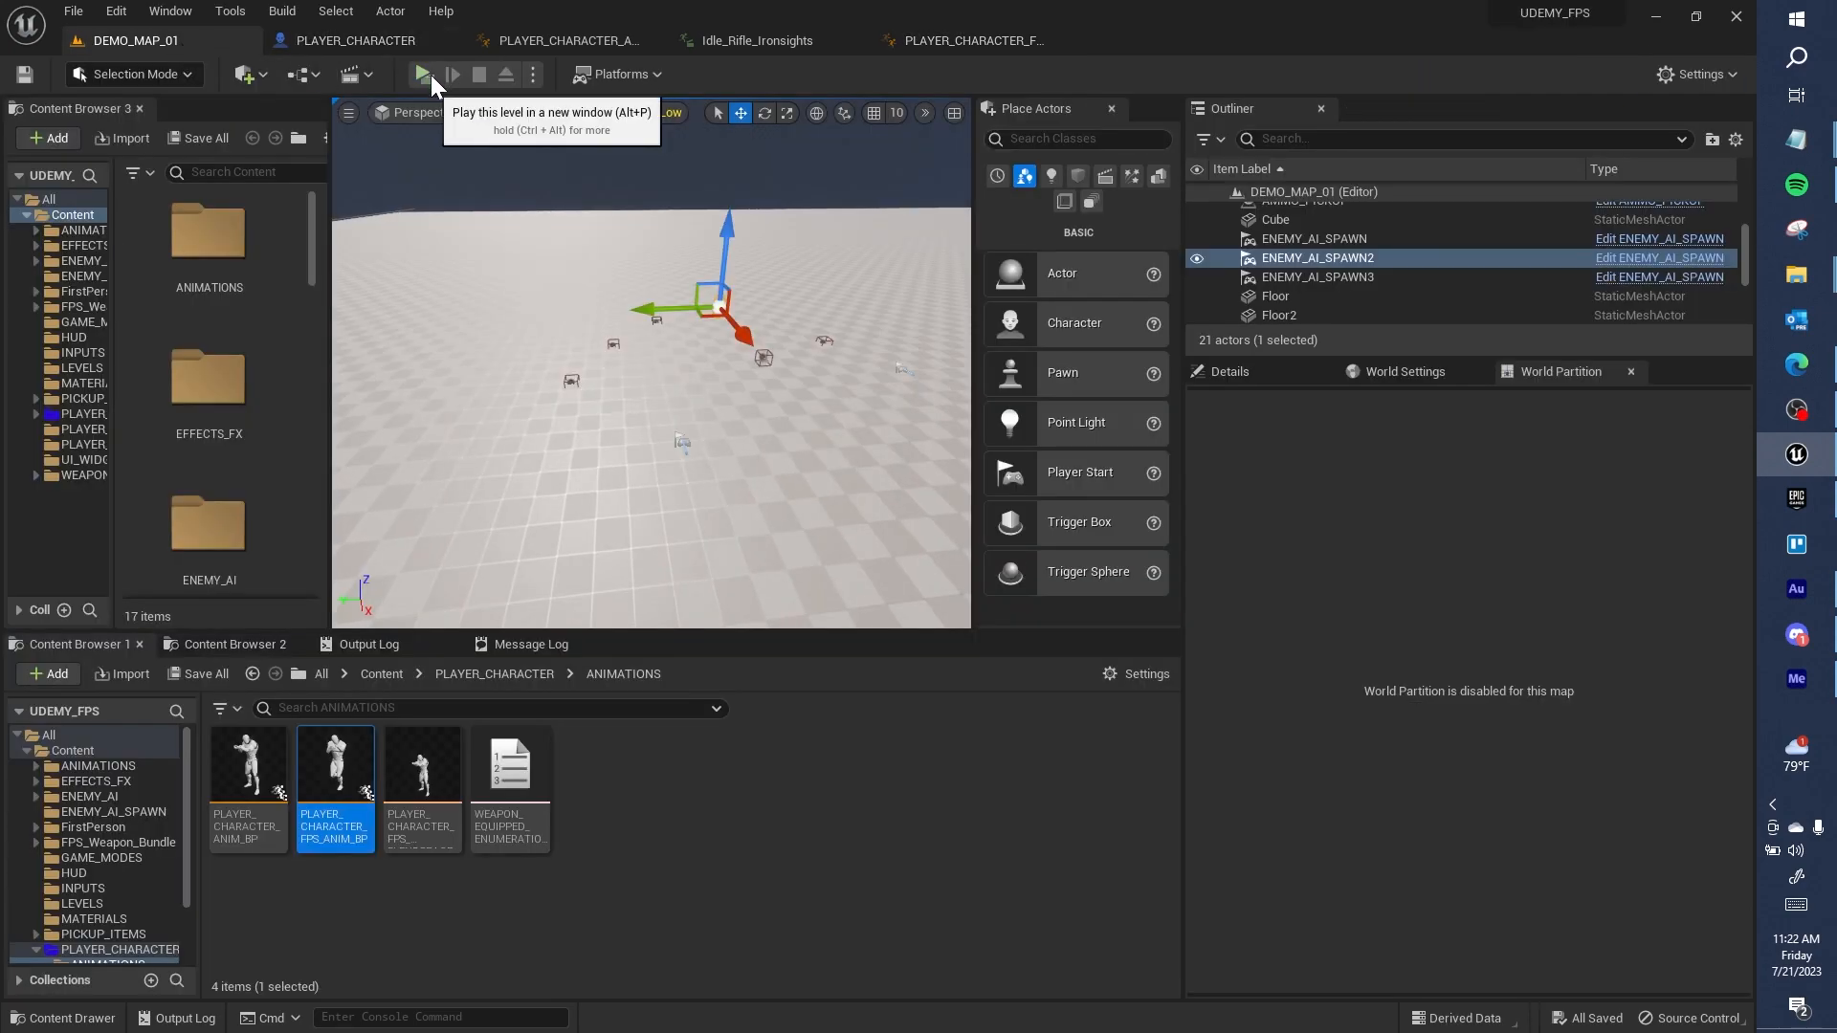
left_click(423, 75)
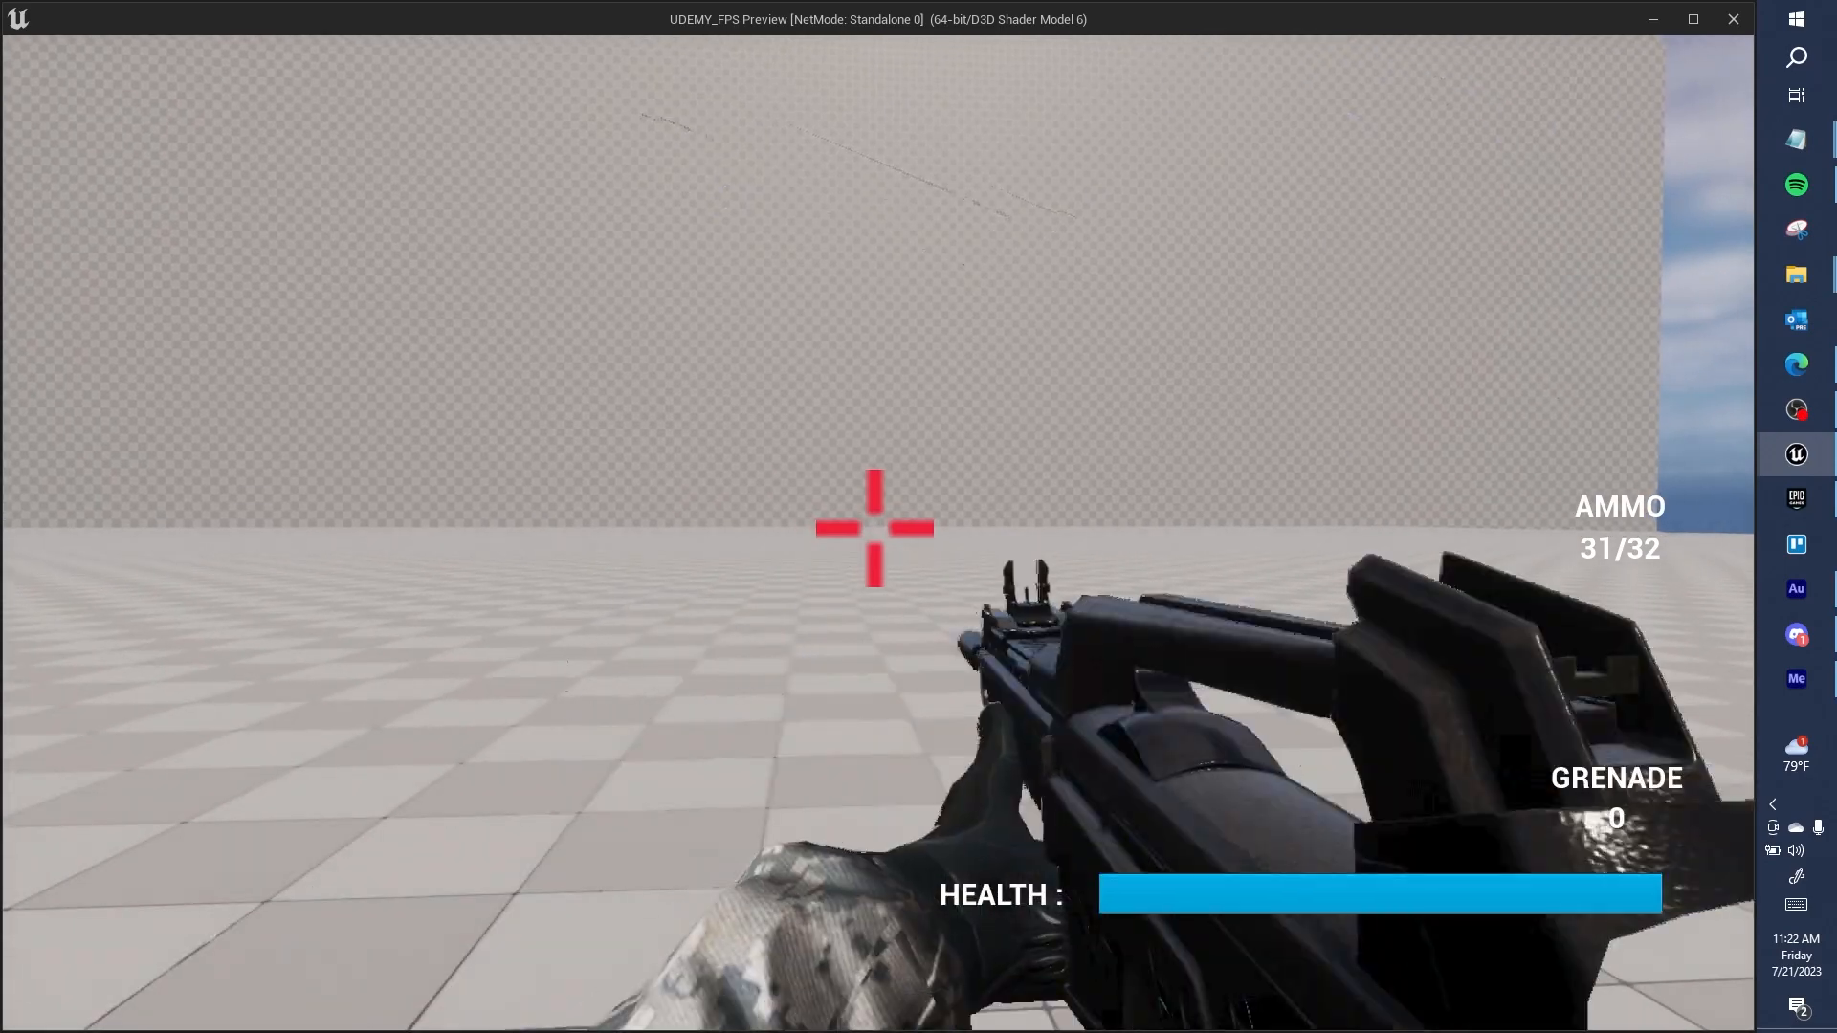
key("w")
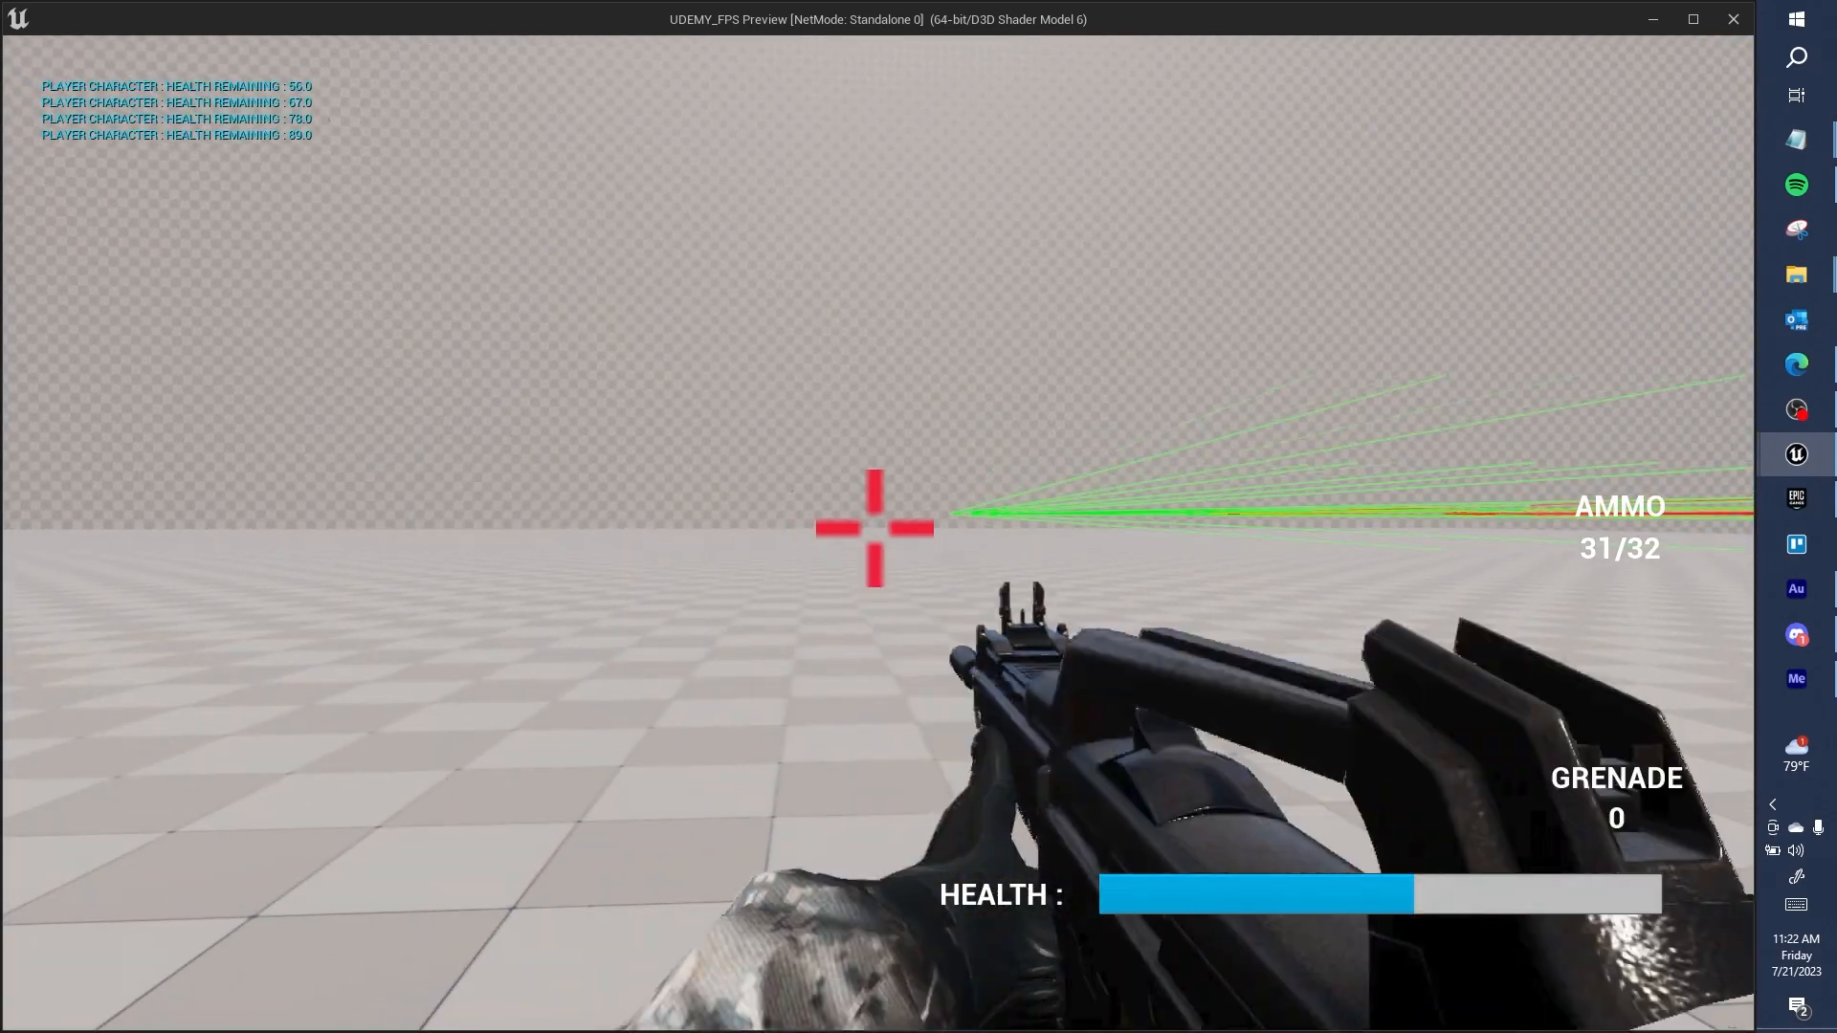
key("Escape")
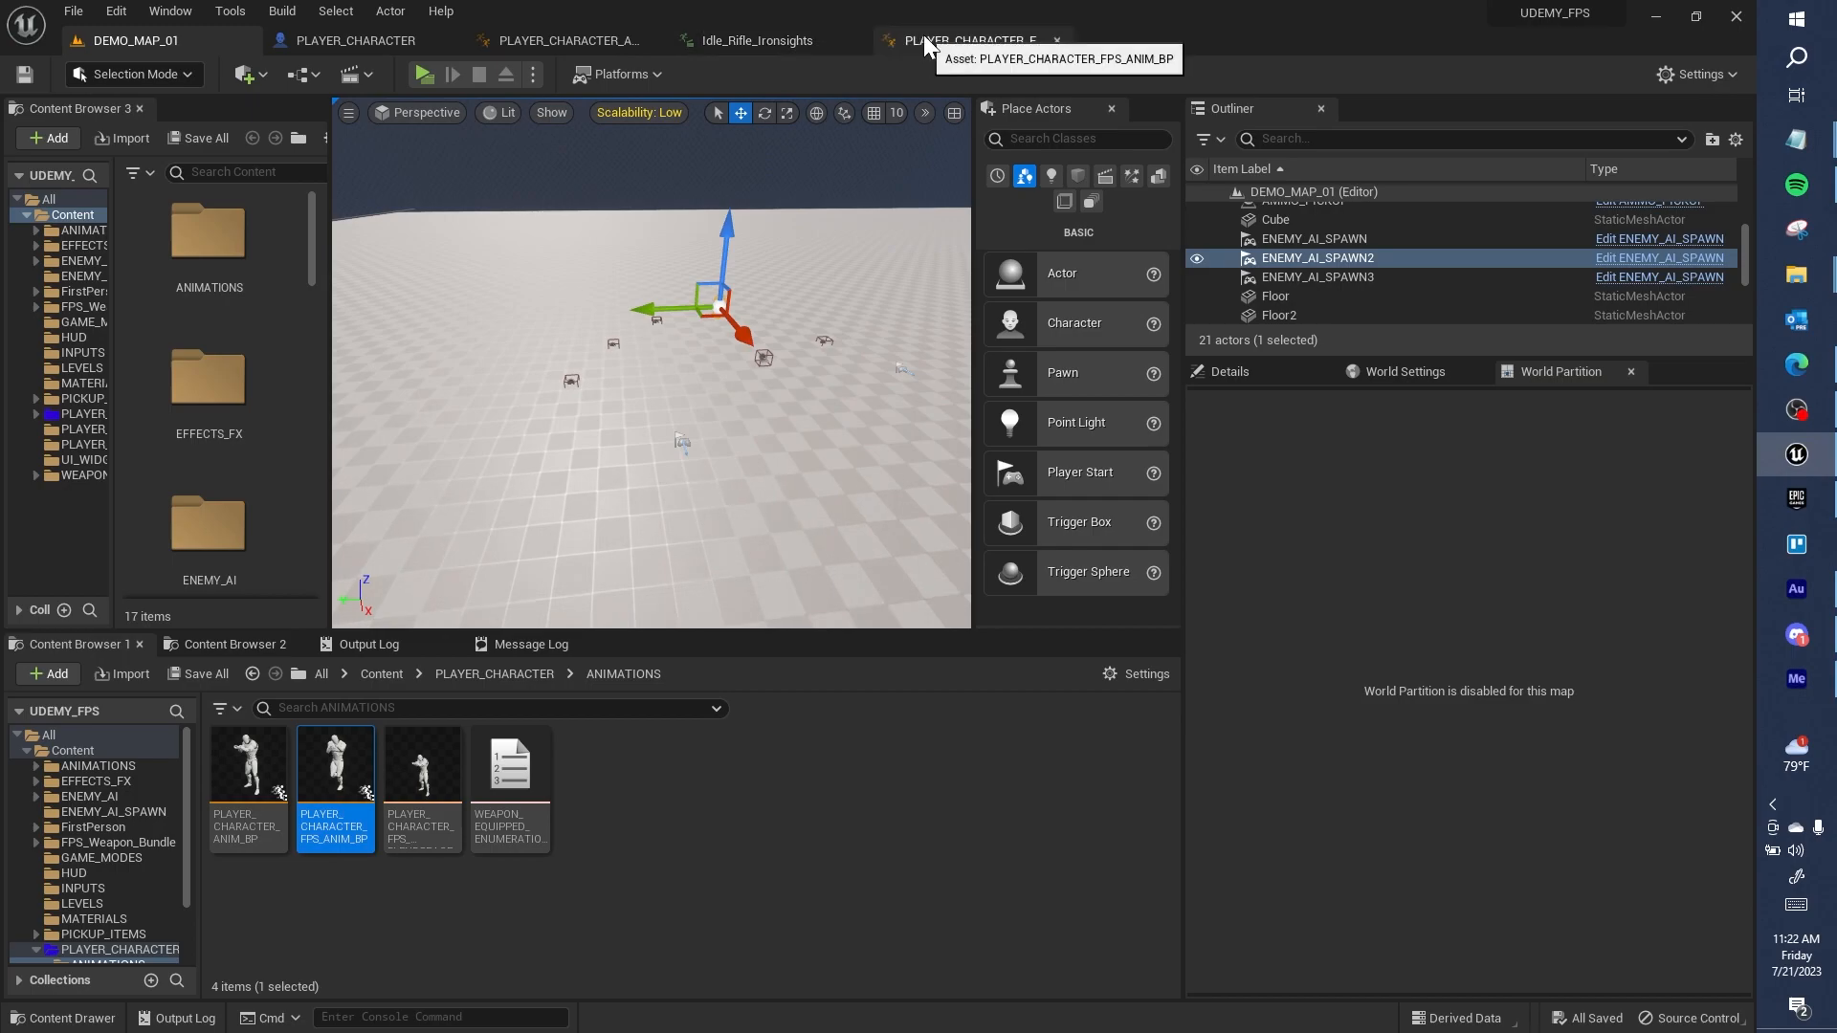
Step: Enable Owner No See on the Mesh (CharacterMesh0) component of PLAYER_CHARACTER
left_click(354, 40)
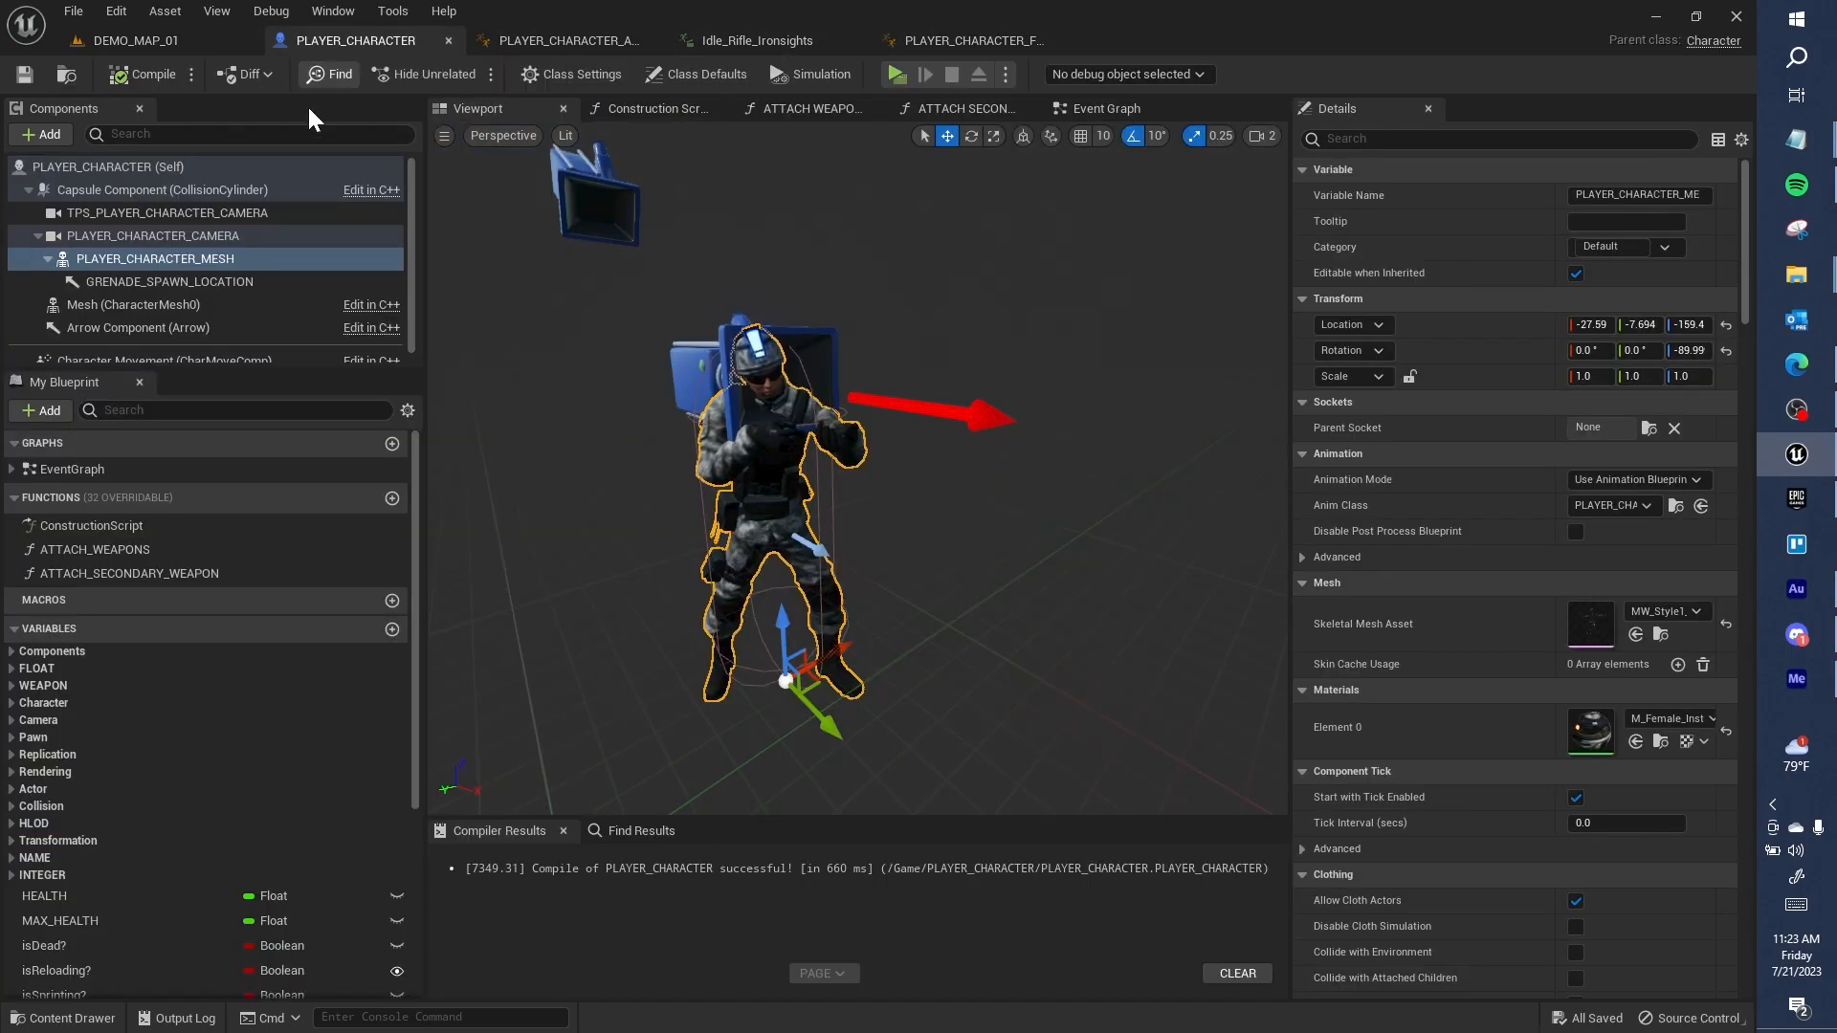
left_click(157, 302)
left_click(1368, 140)
type("SEE")
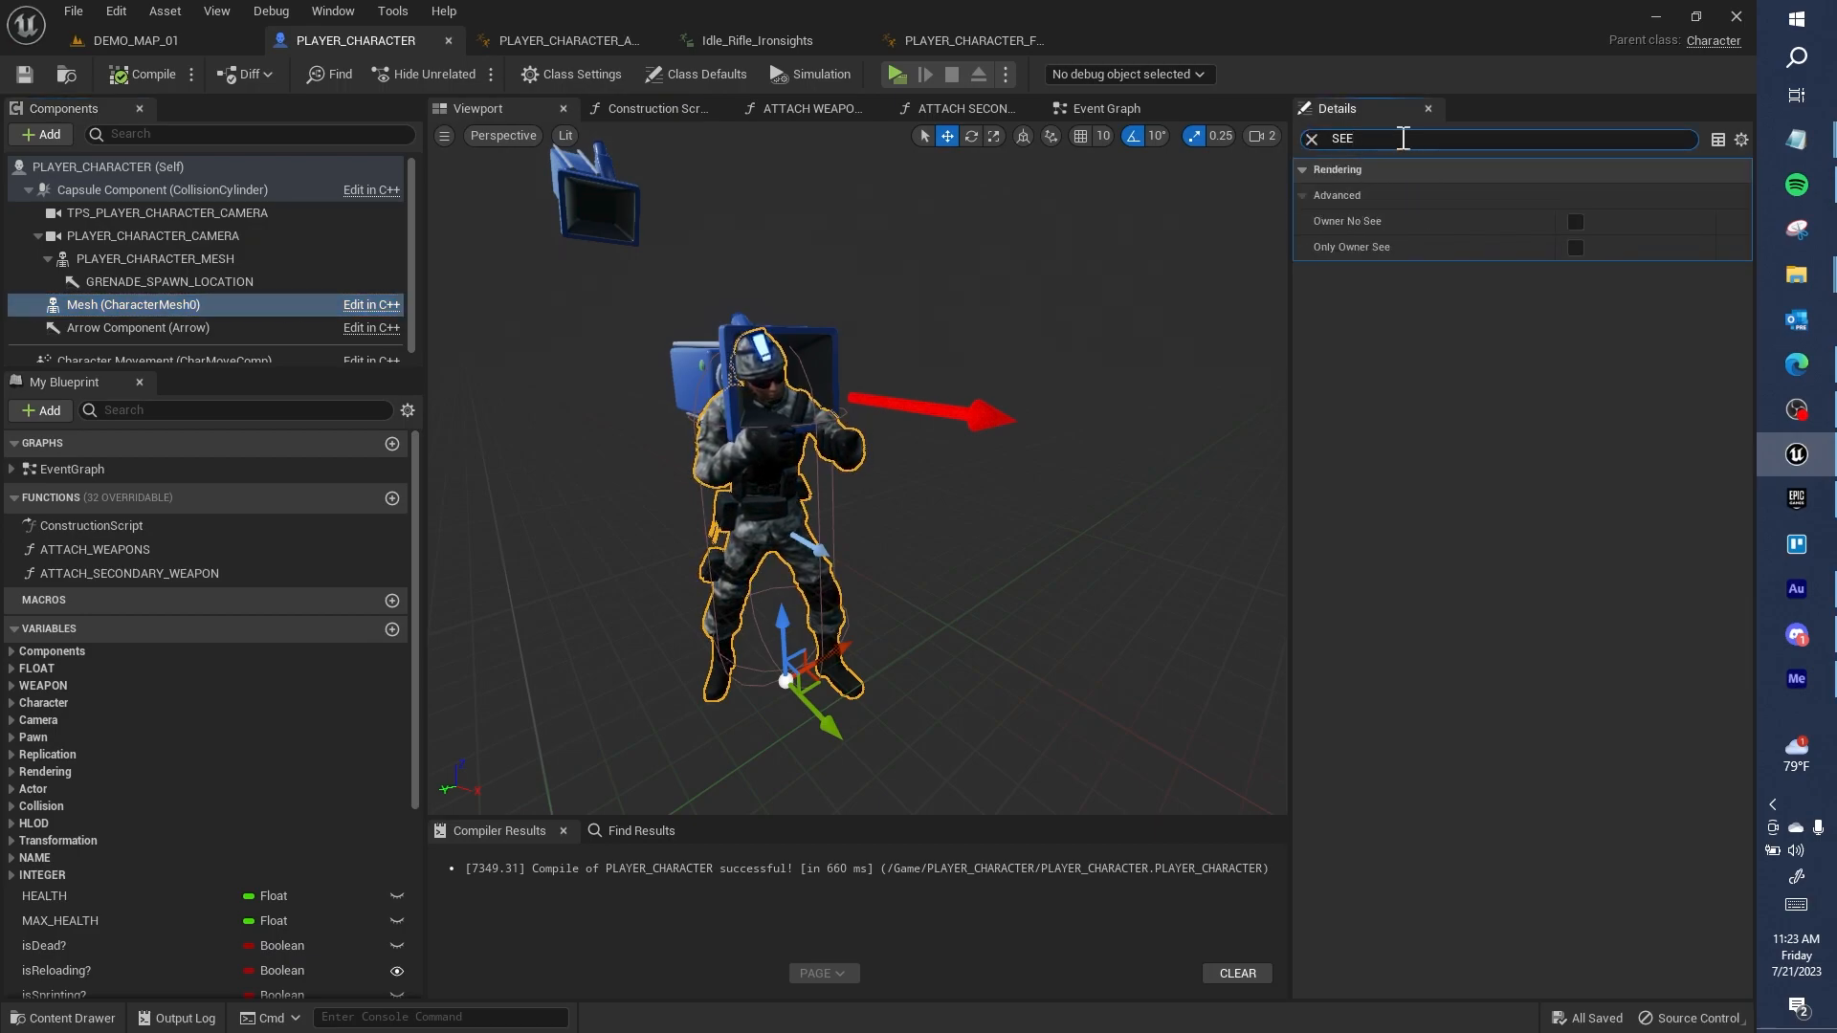
left_click(1575, 222)
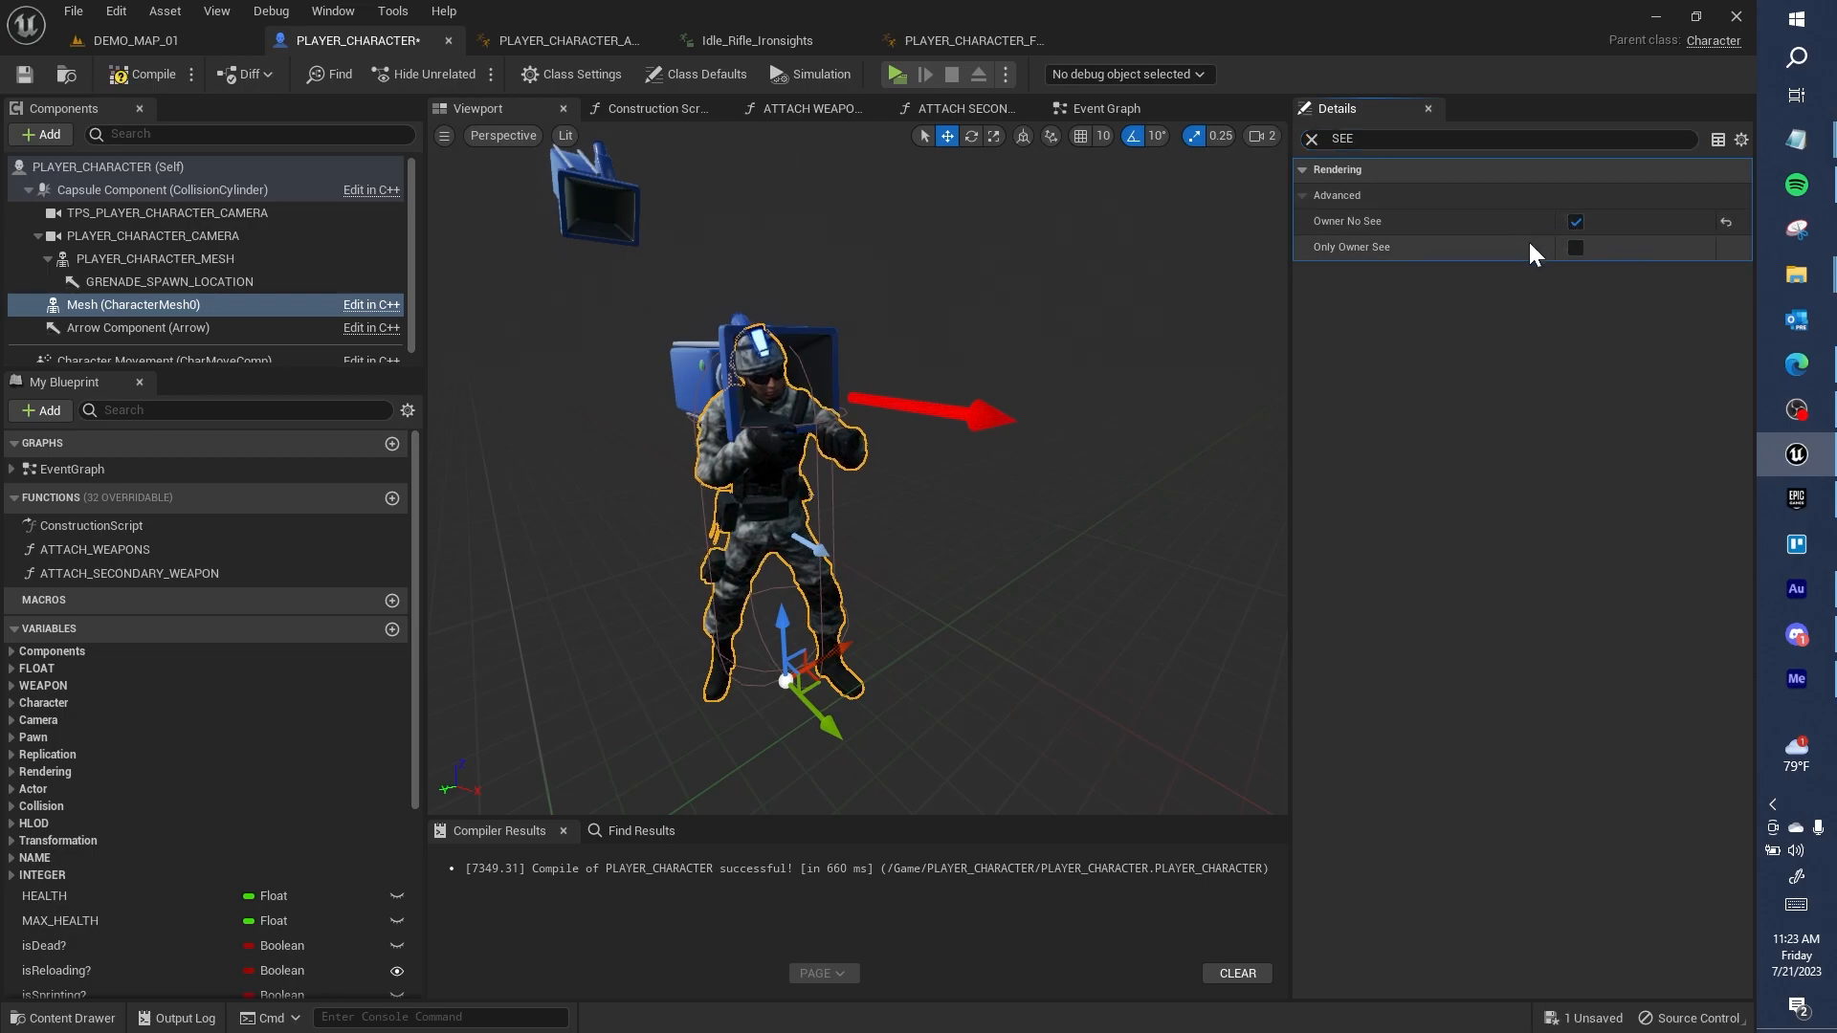
Step: Enable Only Owner See on PLAYER_CHARACTER_MESH and compile PLAYER_CHARACTER
left_click(241, 266)
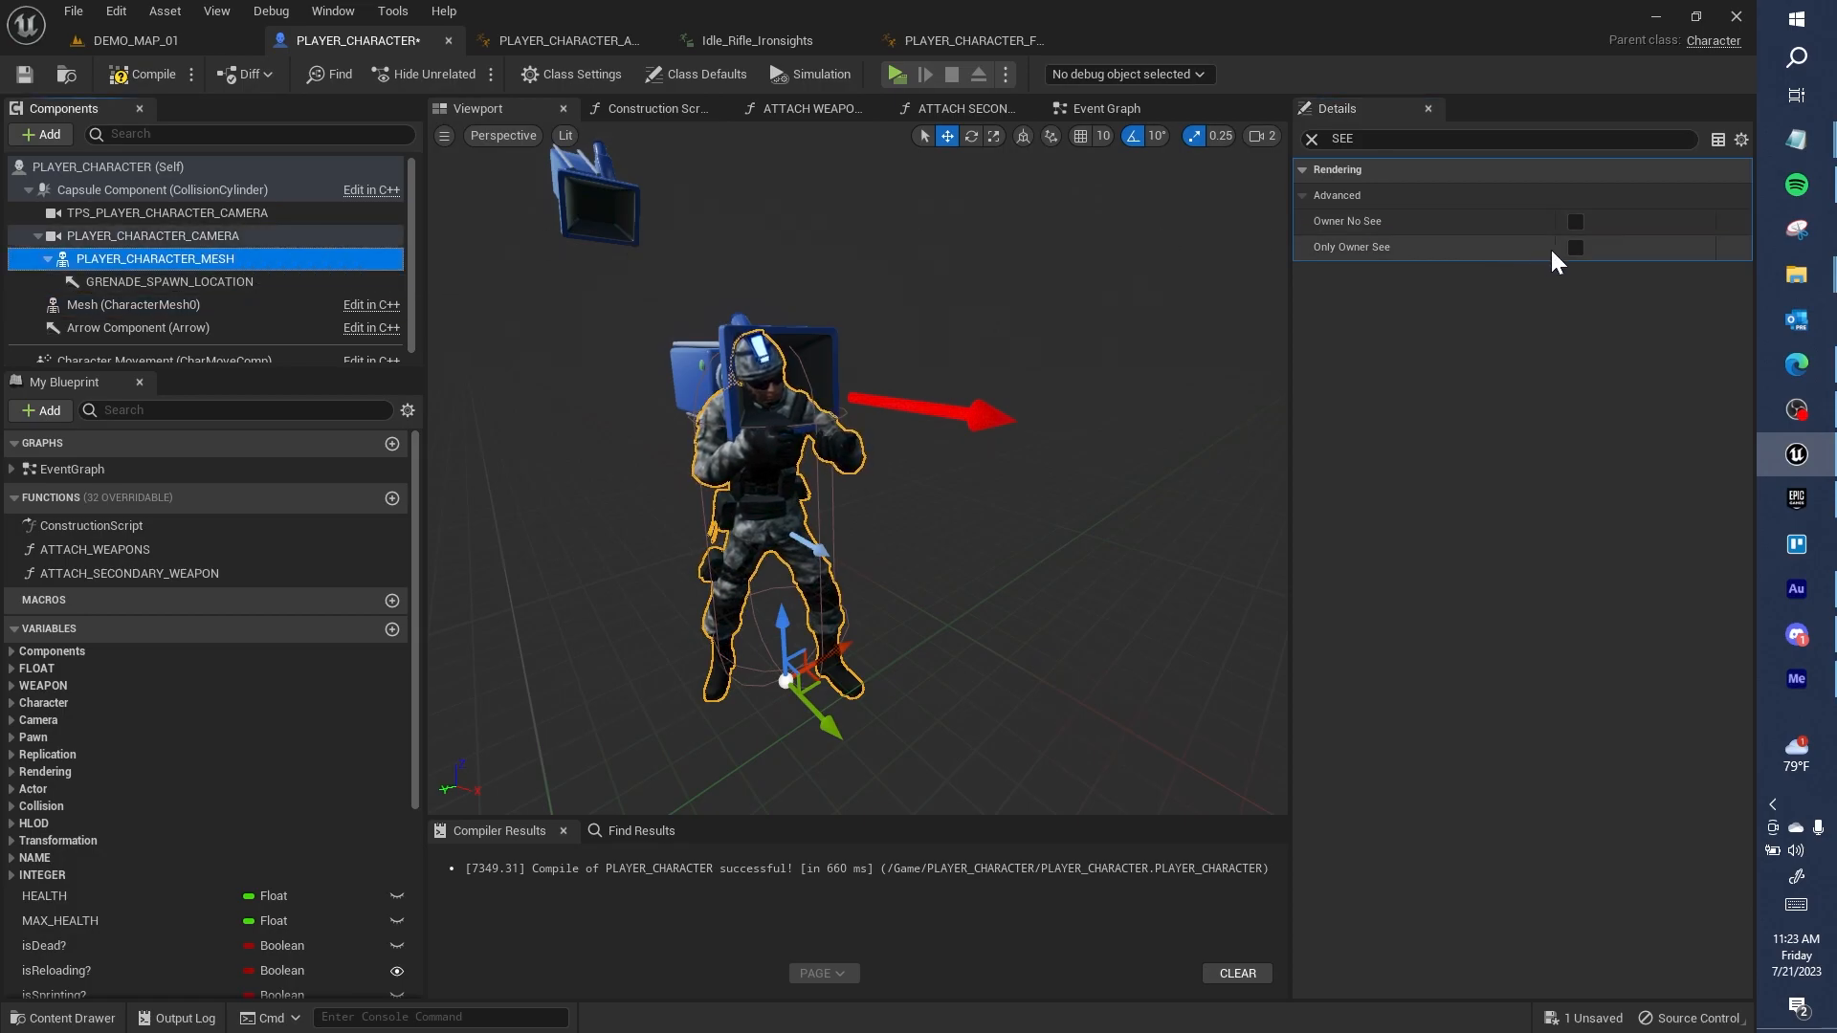
left_click(1575, 248)
left_click(151, 75)
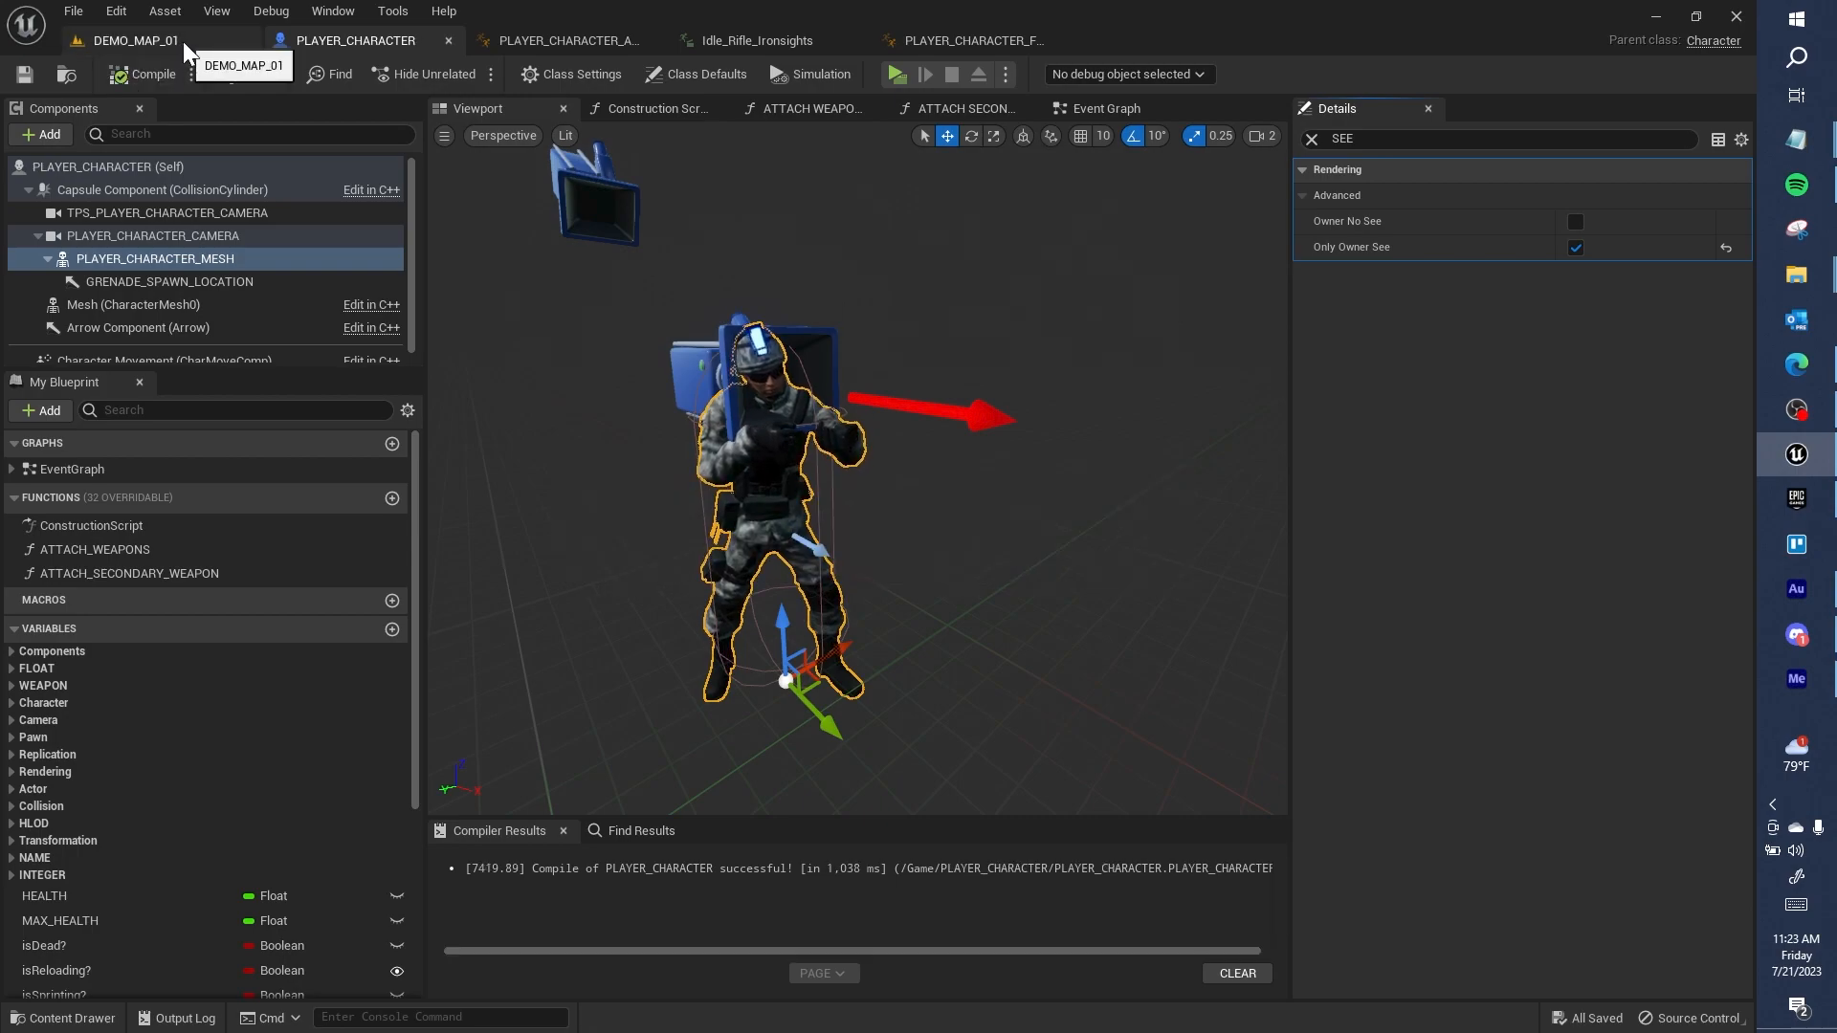
Step: Play-test walking in DEMO_MAP_01 and look at the WALK state graph of PLAYER_CHARACTER_ANIM_BP
left_click(181, 42)
left_click(434, 79)
key("w")
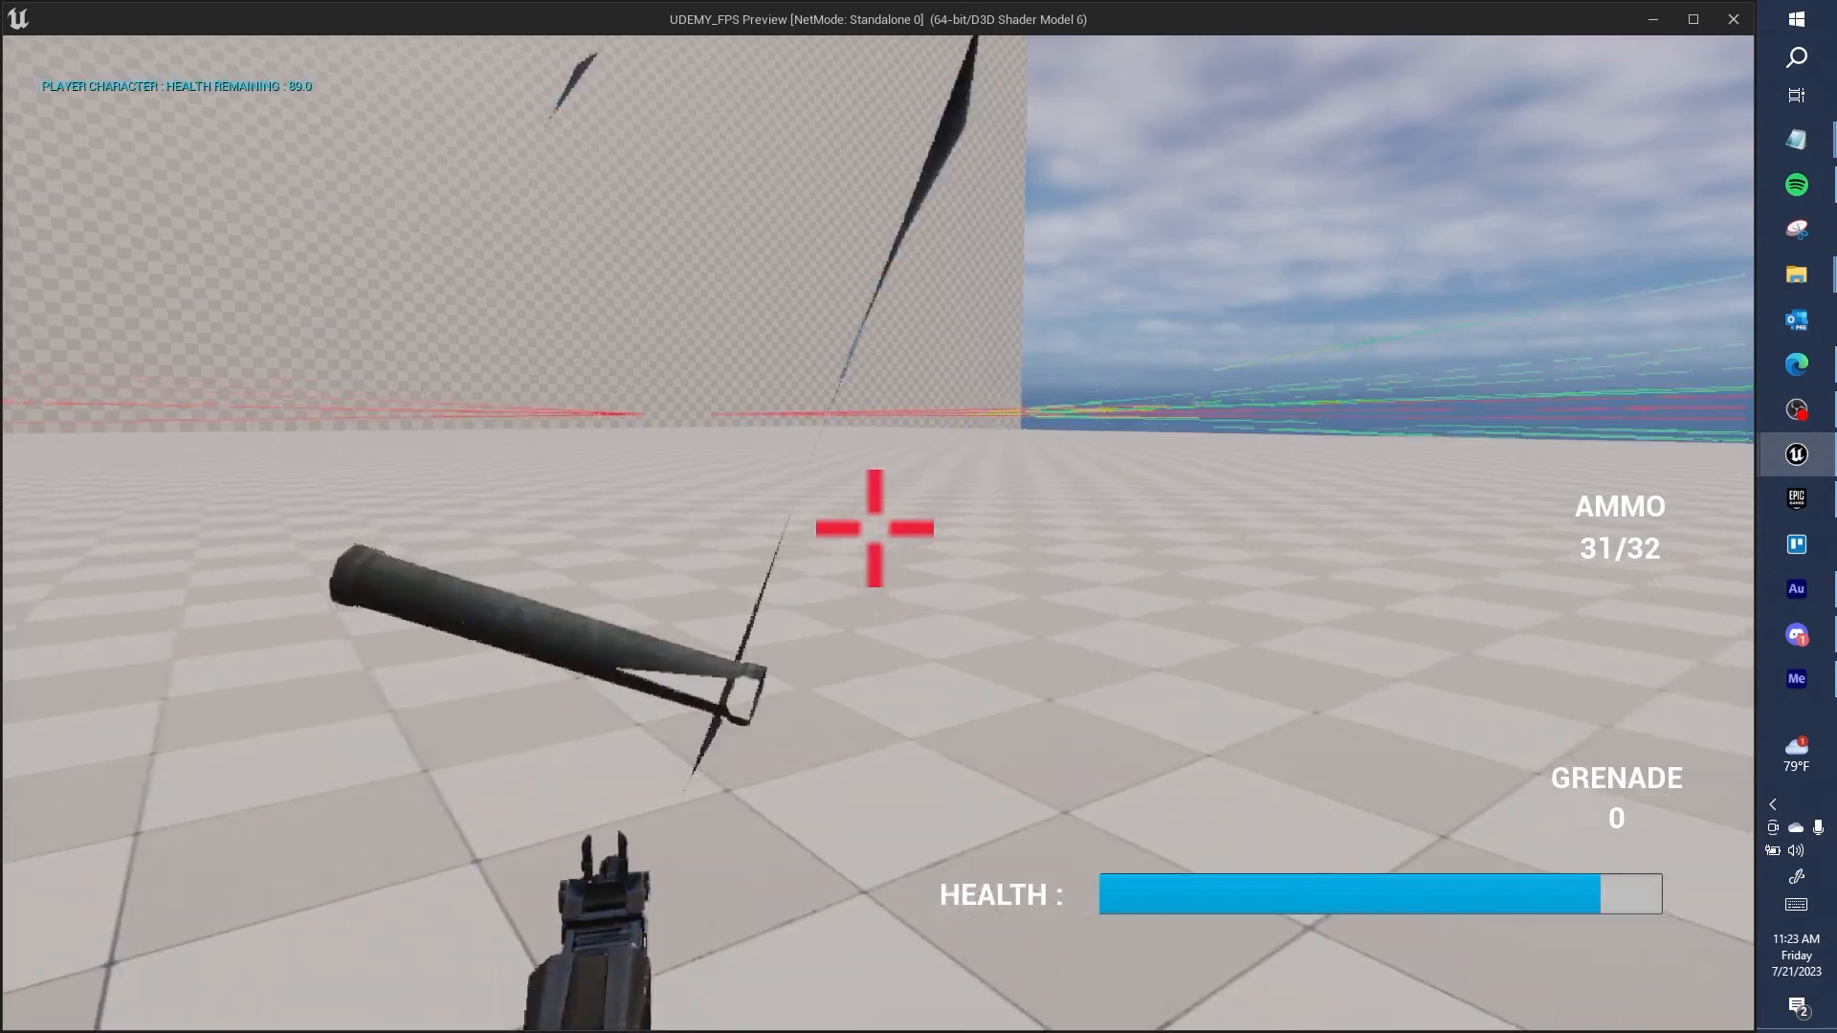
key("Escape")
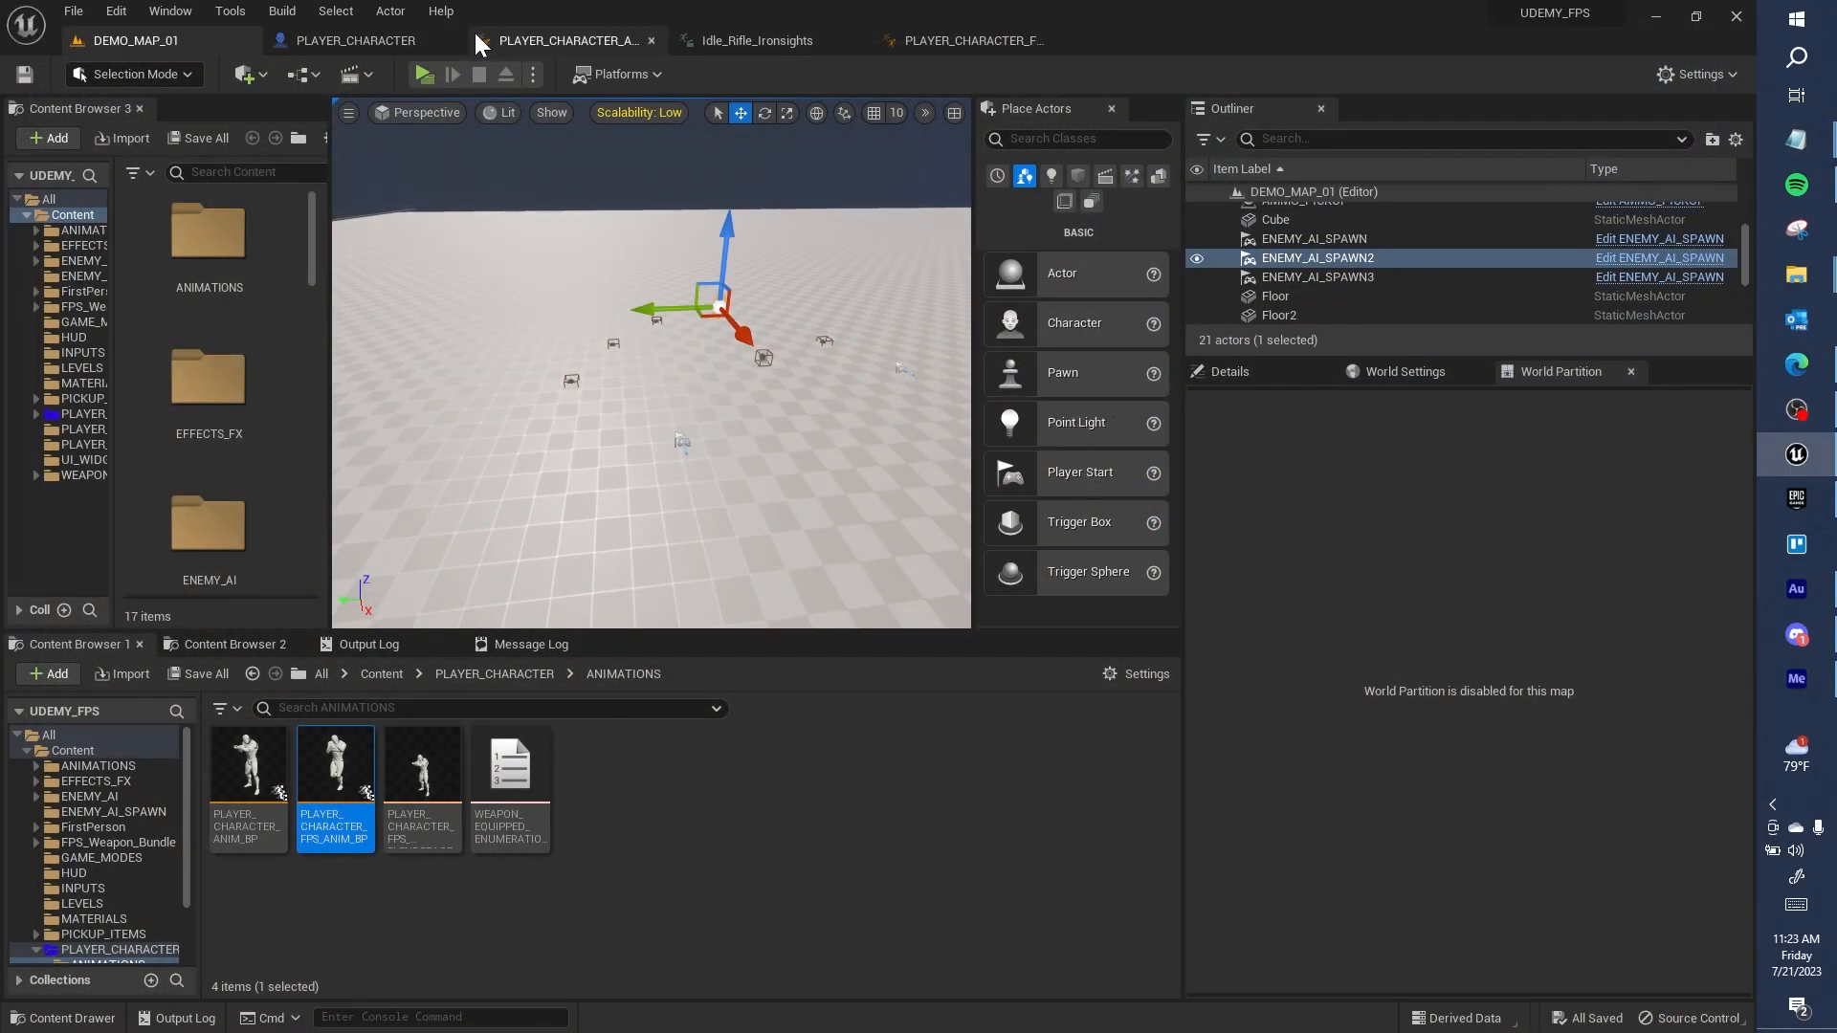
left_click(587, 44)
left_click(856, 328)
right_click_drag(966, 303, 781, 329)
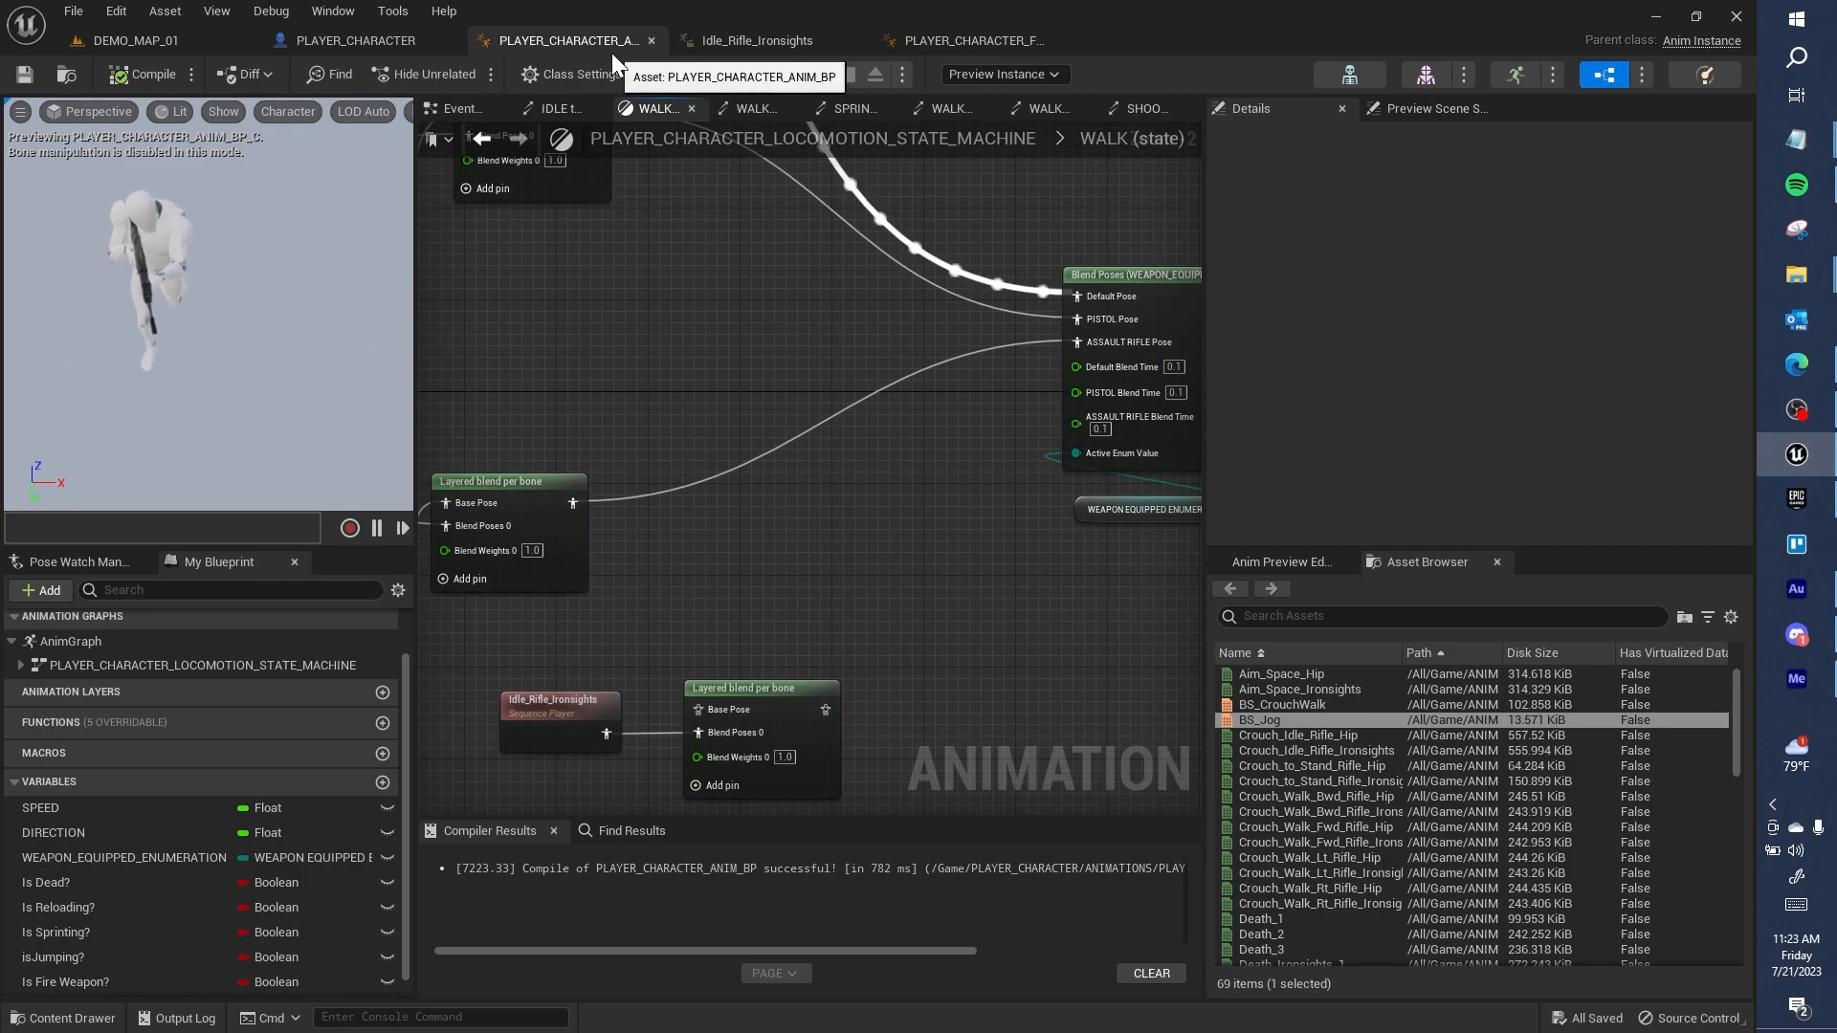
Step: Set the Anim Class of PLAYER_CHARACTER_MESH to PLAYER_CHARACTER_FPS_ANIM_BP and compile PLAYER_CHARACTER
left_click(367, 36)
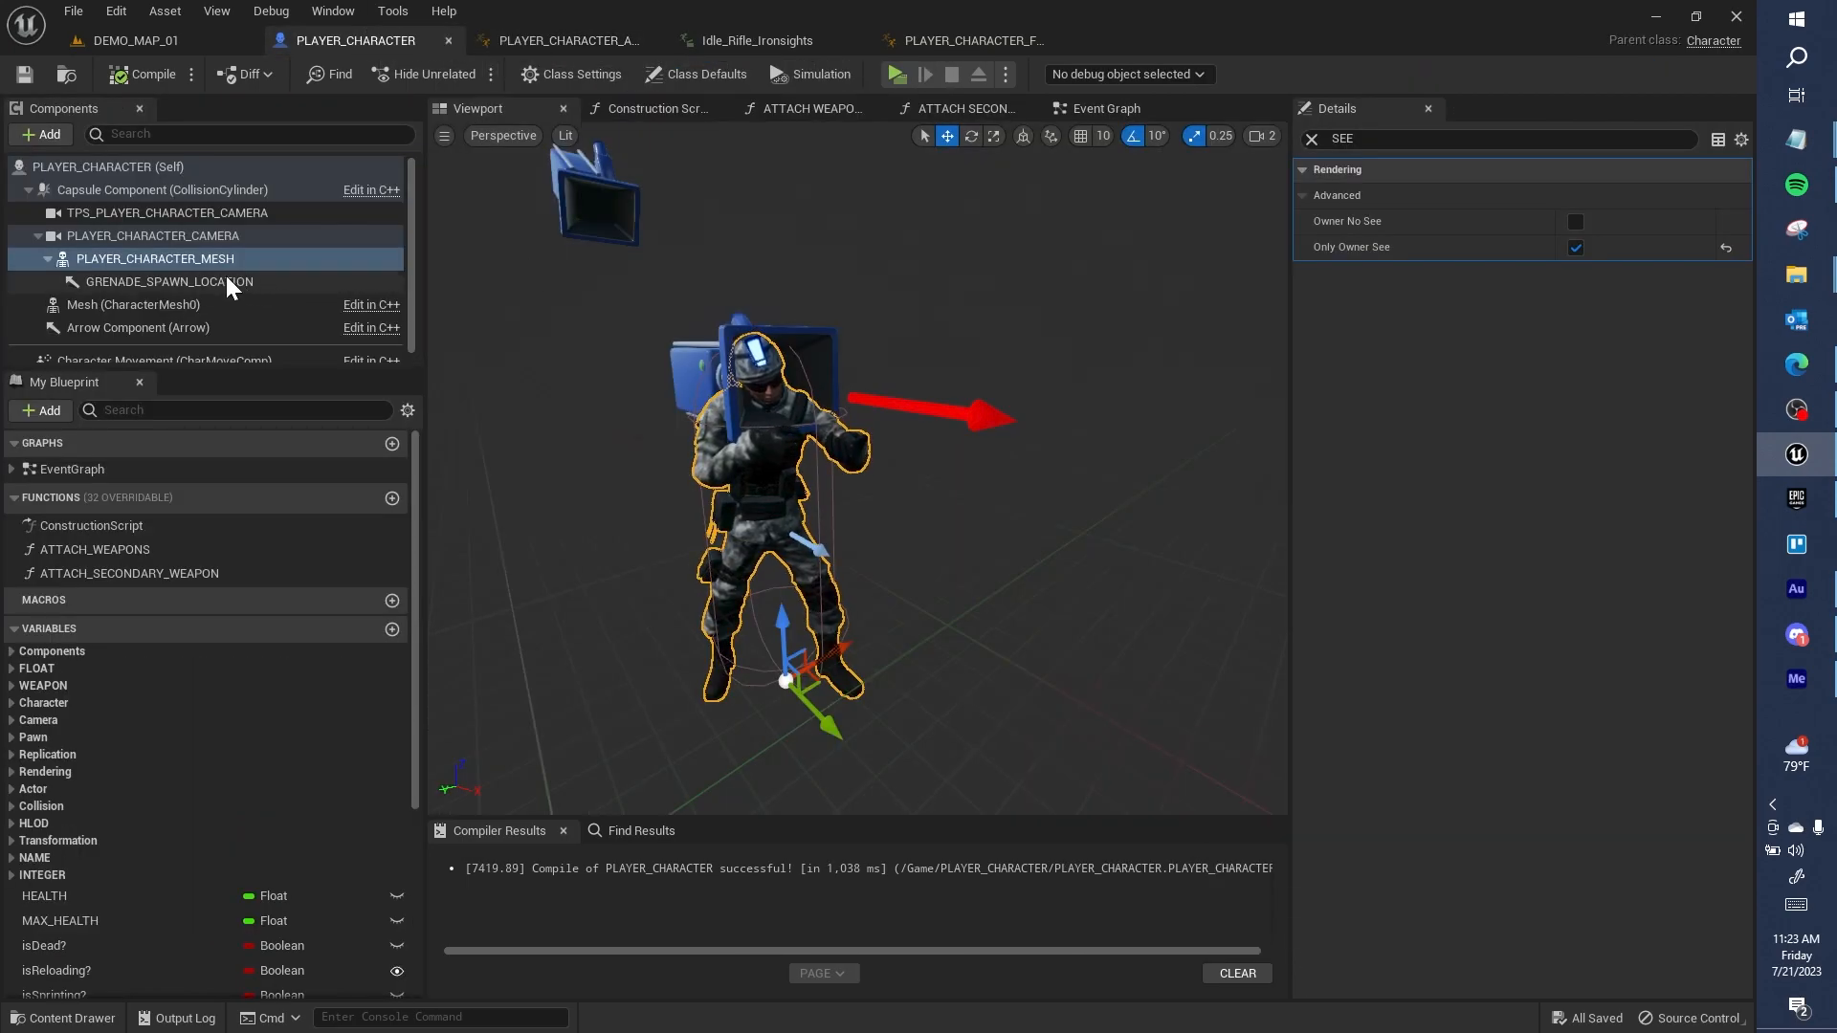
left_click(241, 253)
left_click(1314, 141)
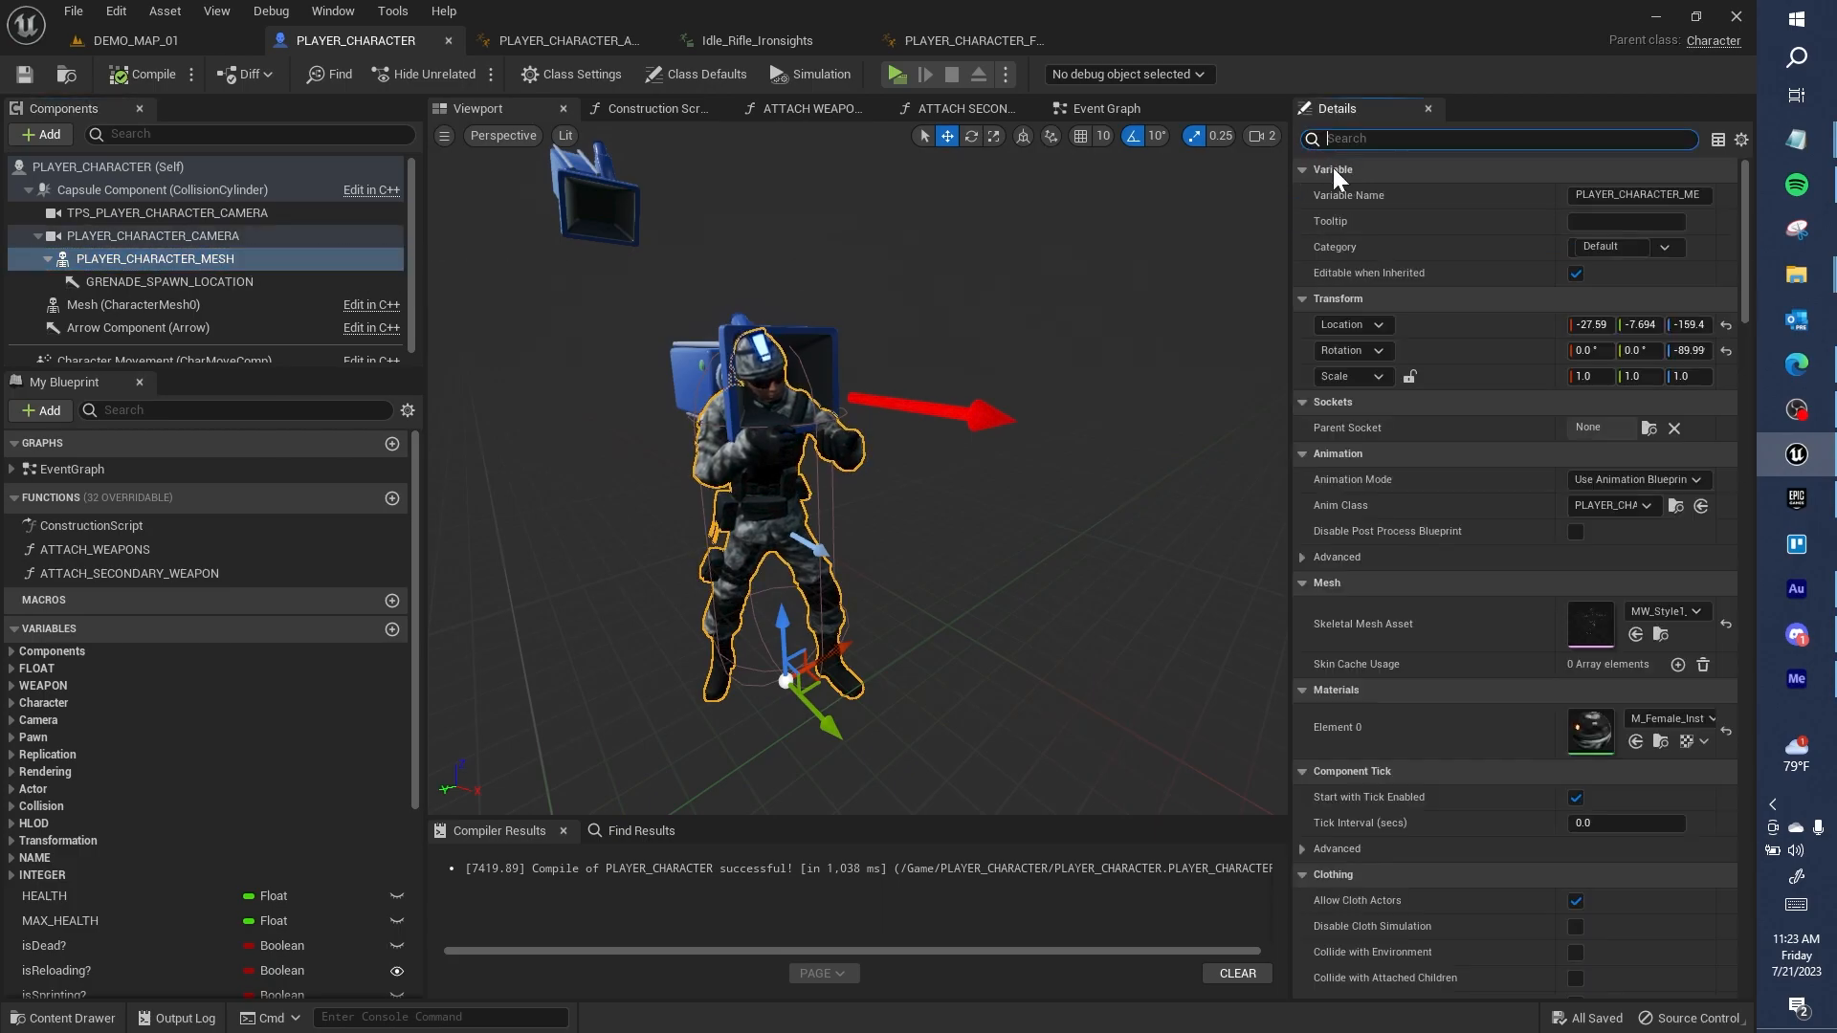
left_click(1621, 503)
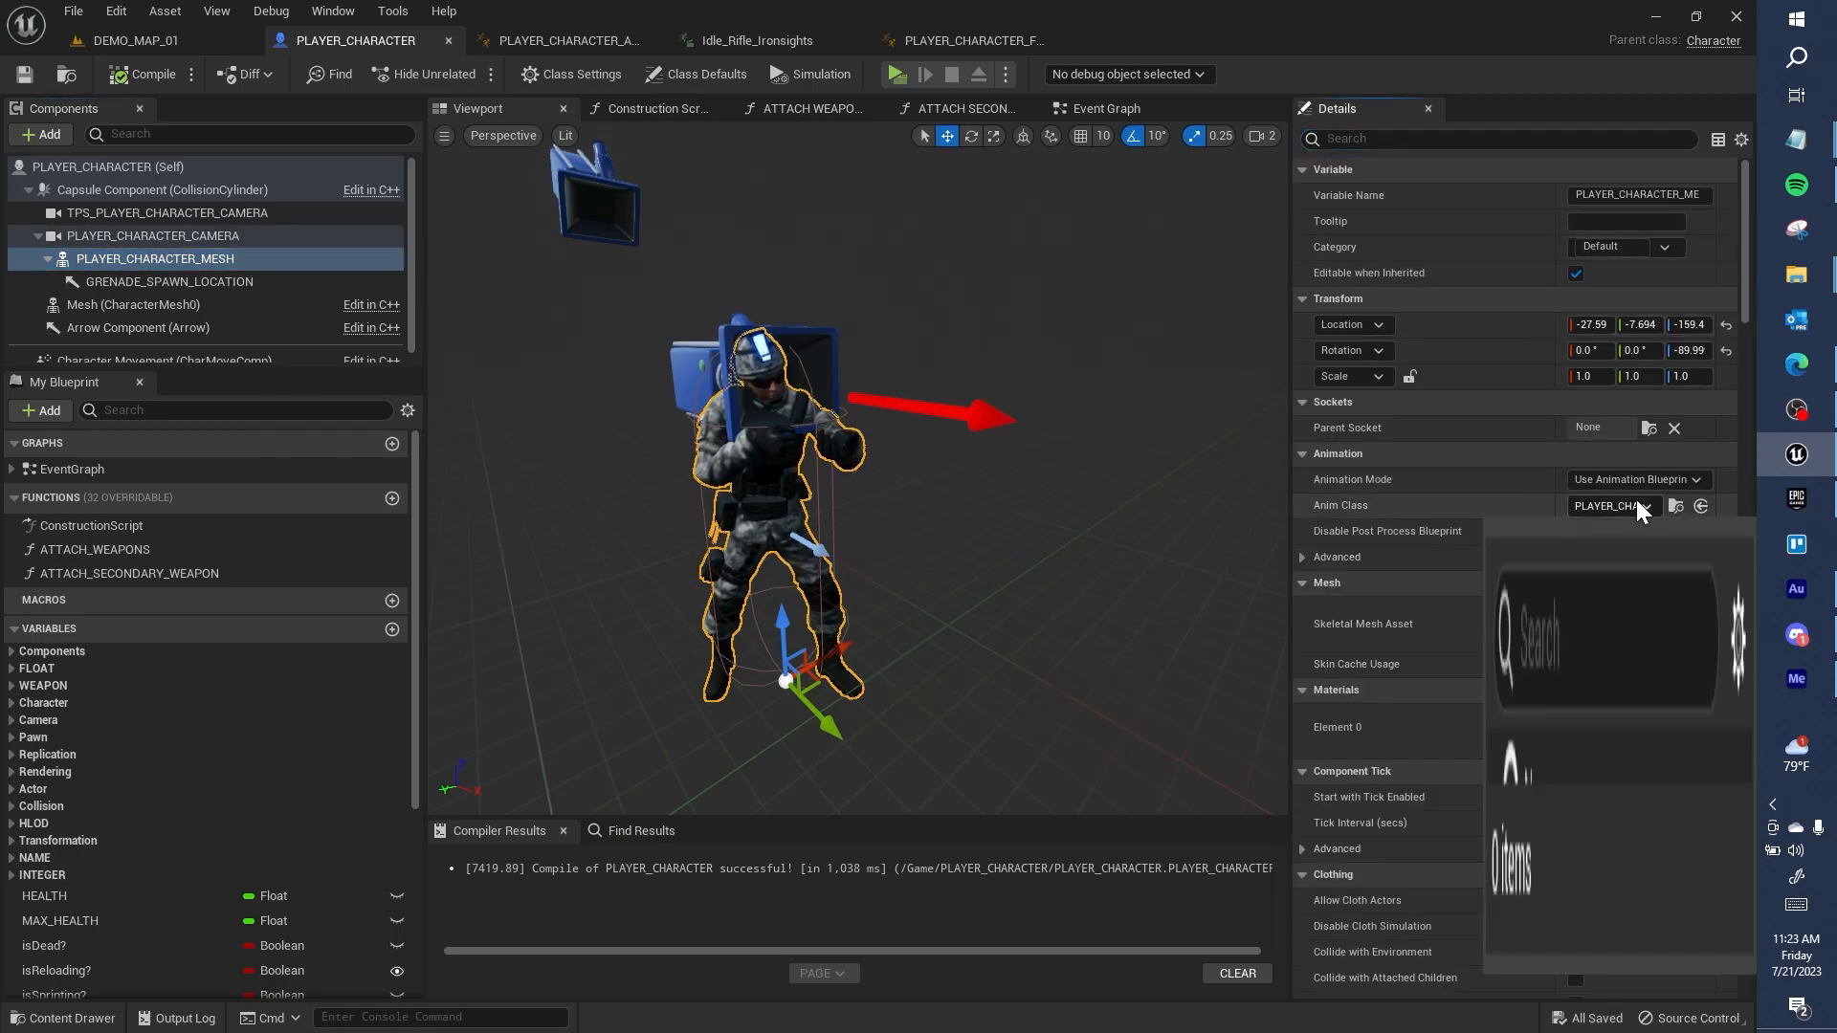
left_click(1690, 858)
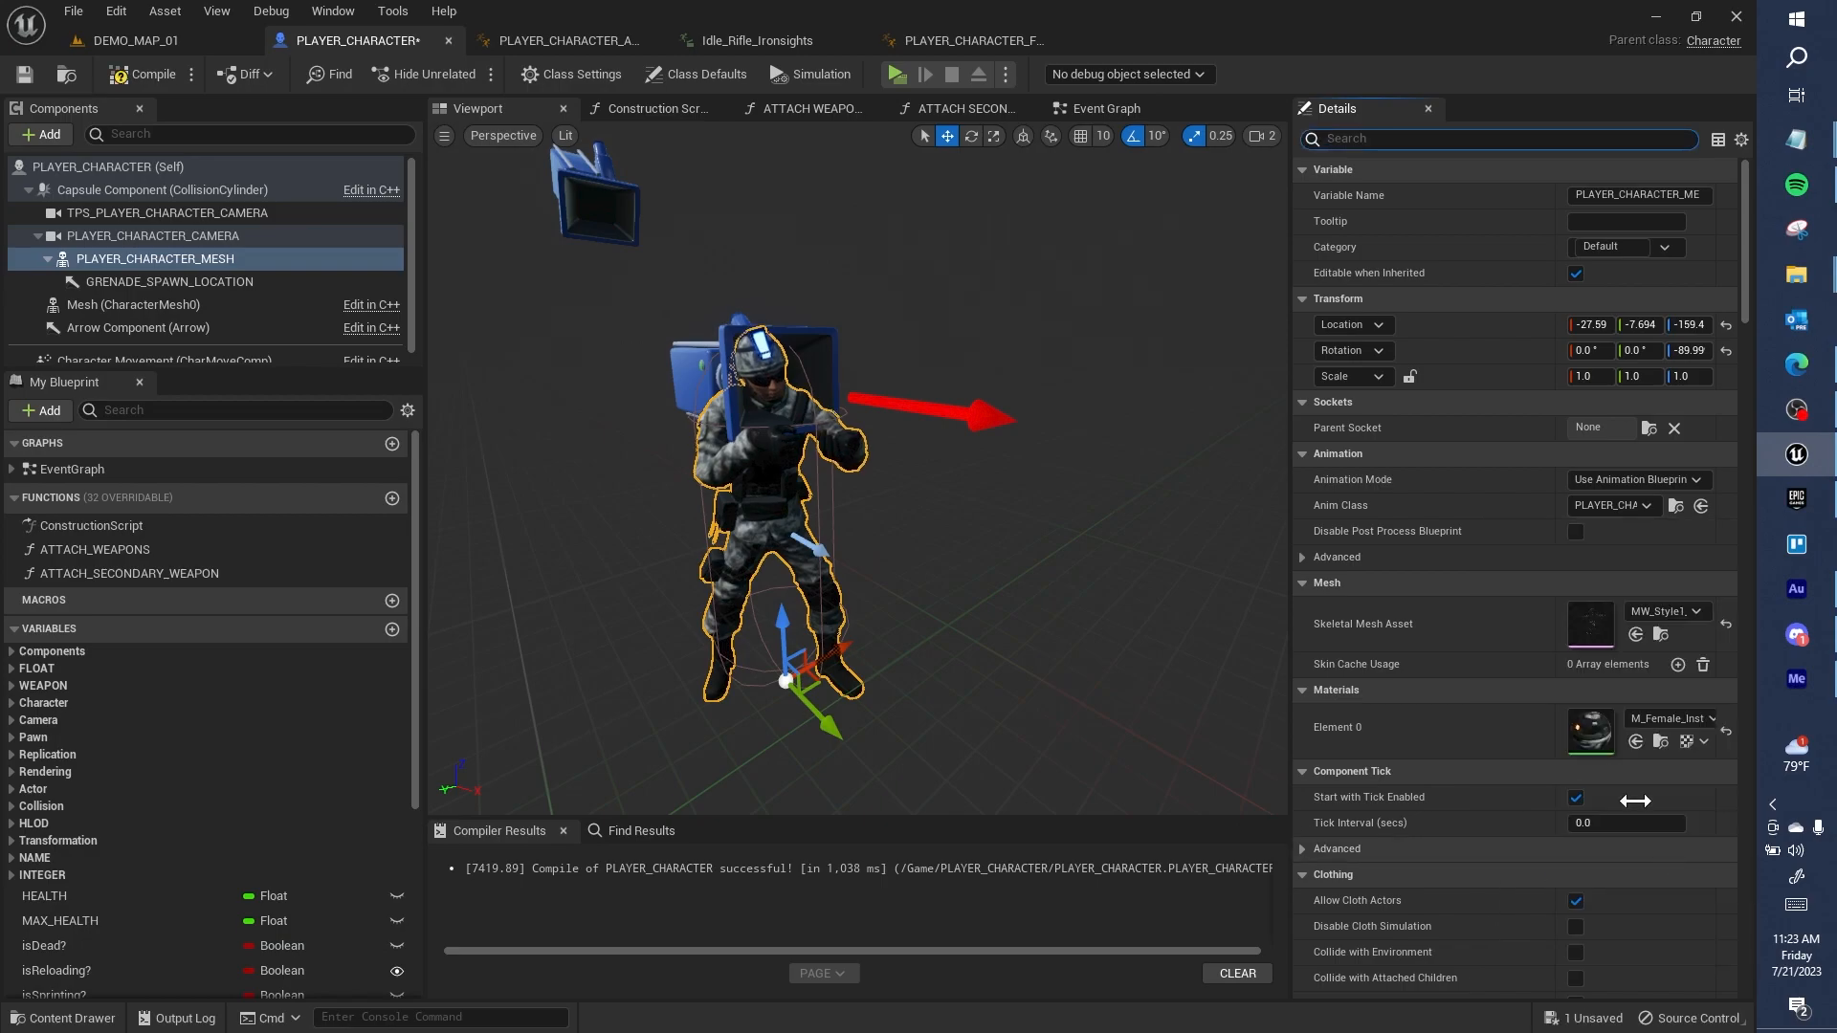
left_click(179, 67)
Step: Set the Anim Class of Mesh (CharacterMesh0) to PLAYER_CHARACTER_FPS_ANIM_BP and compile PLAYER_CHARACTER
left_click(196, 304)
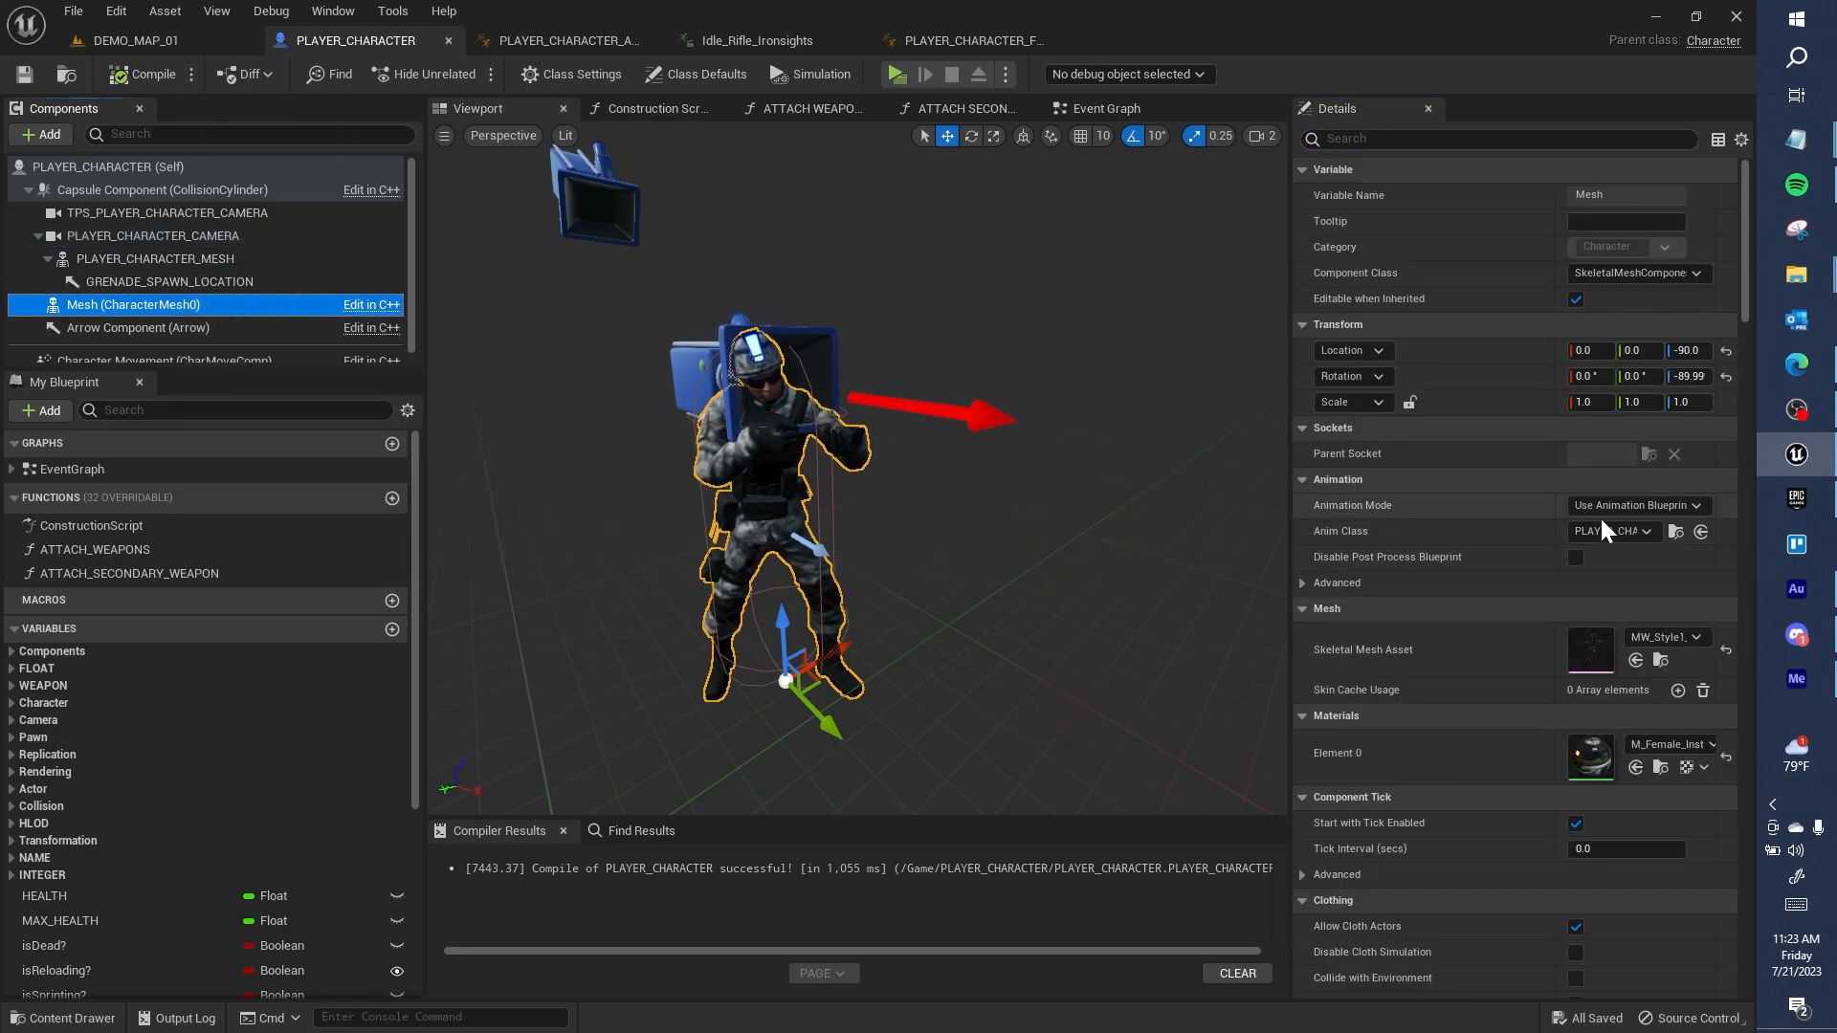
left_click(1633, 531)
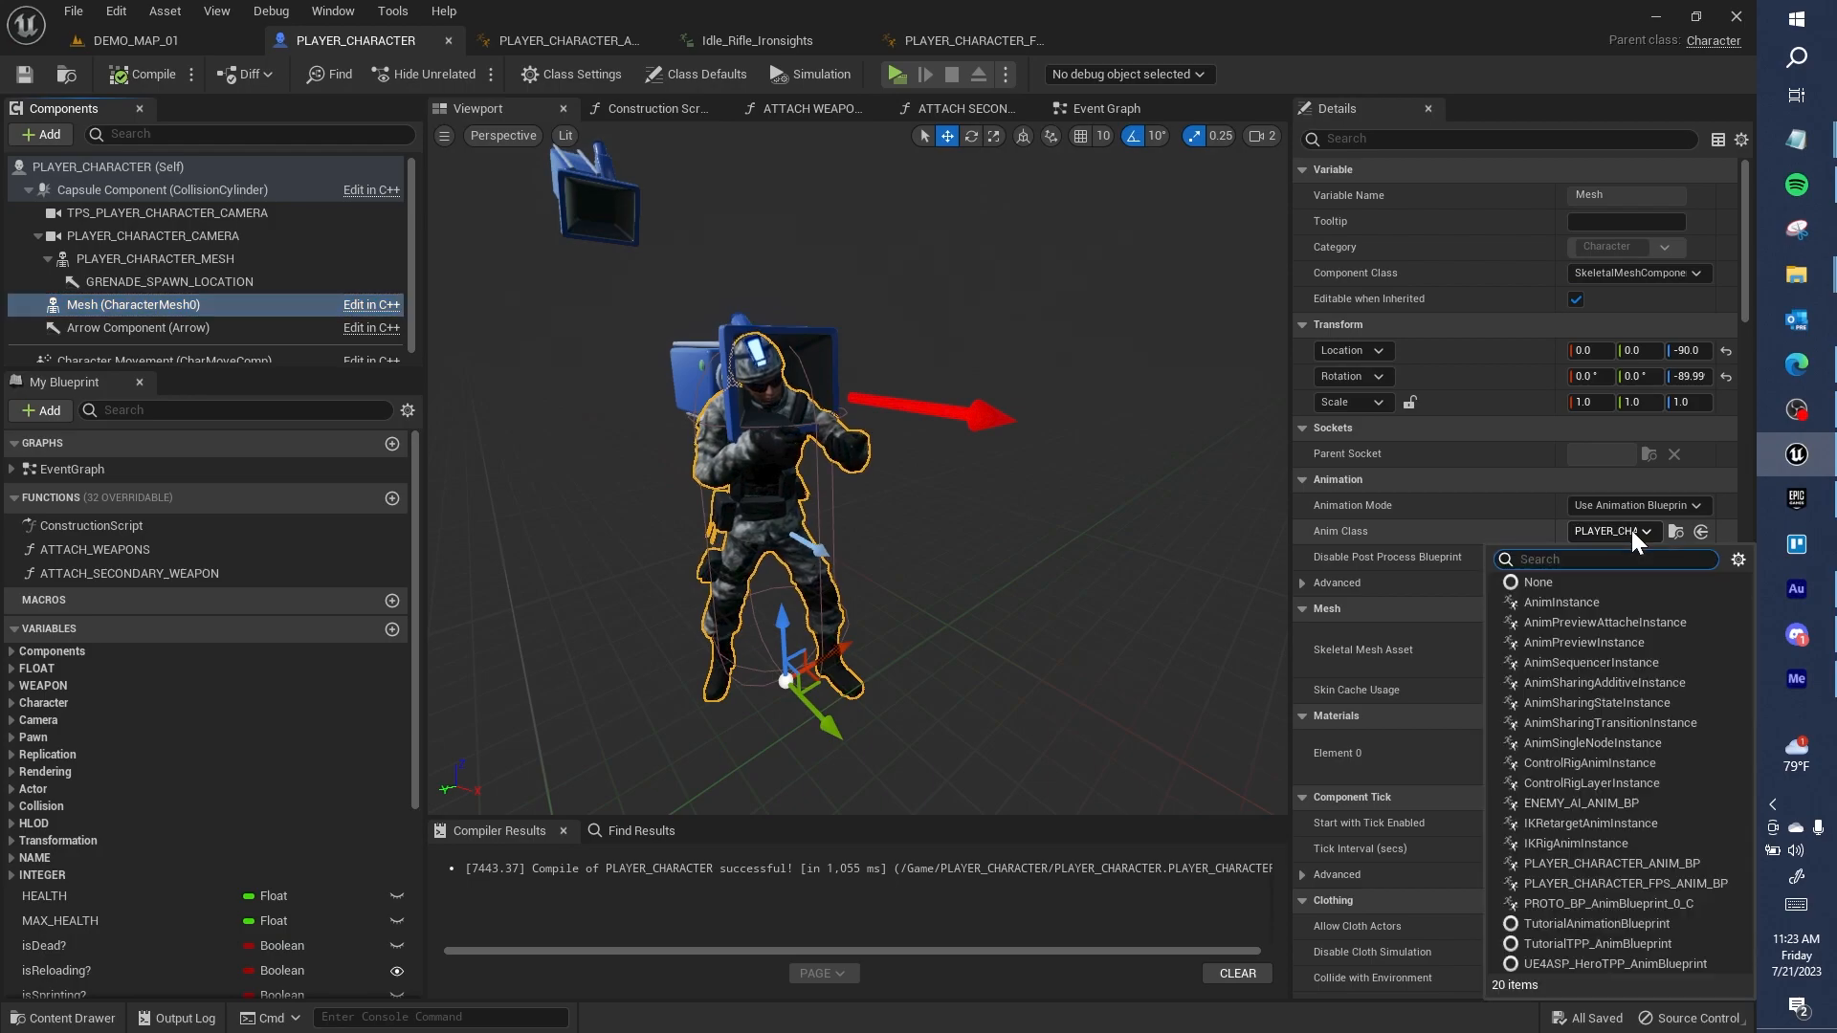
left_click(1665, 883)
left_click(142, 73)
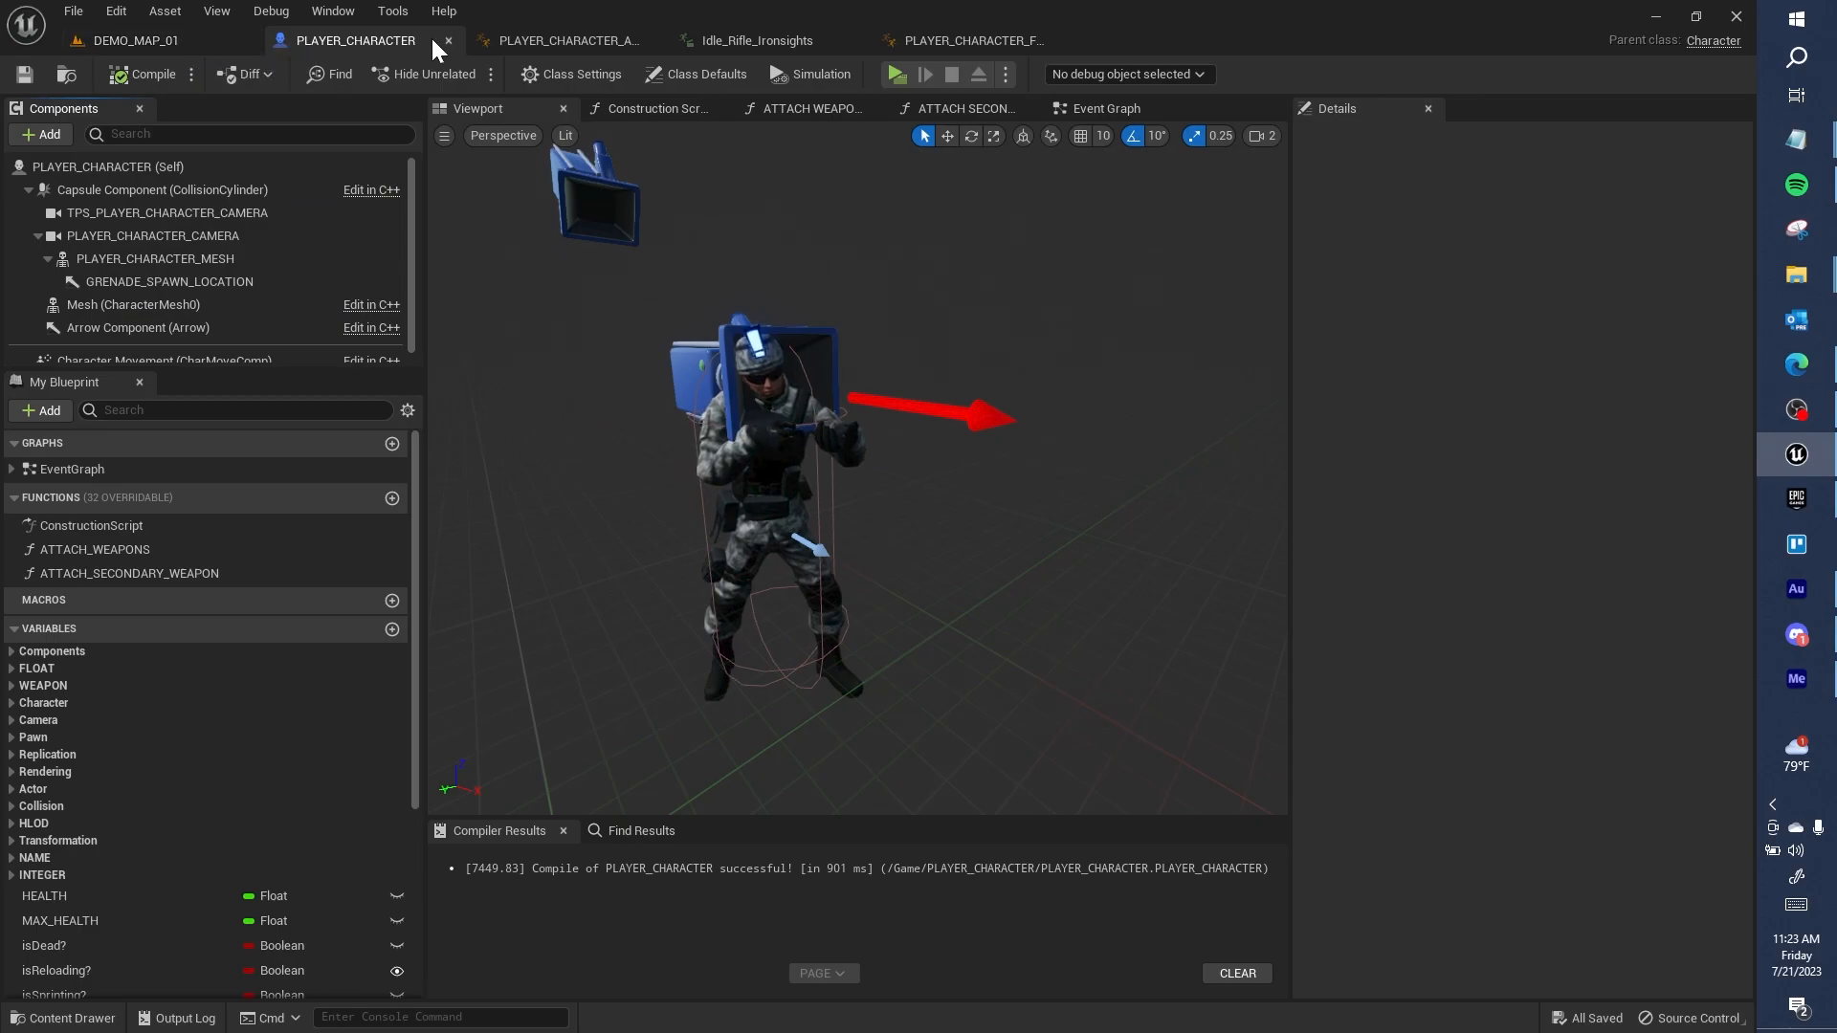
Step: Examine the IDLE state's blend setup and output pose in PLAYER_CHARACTER_FPS_ANIM_BP
left_click(974, 38)
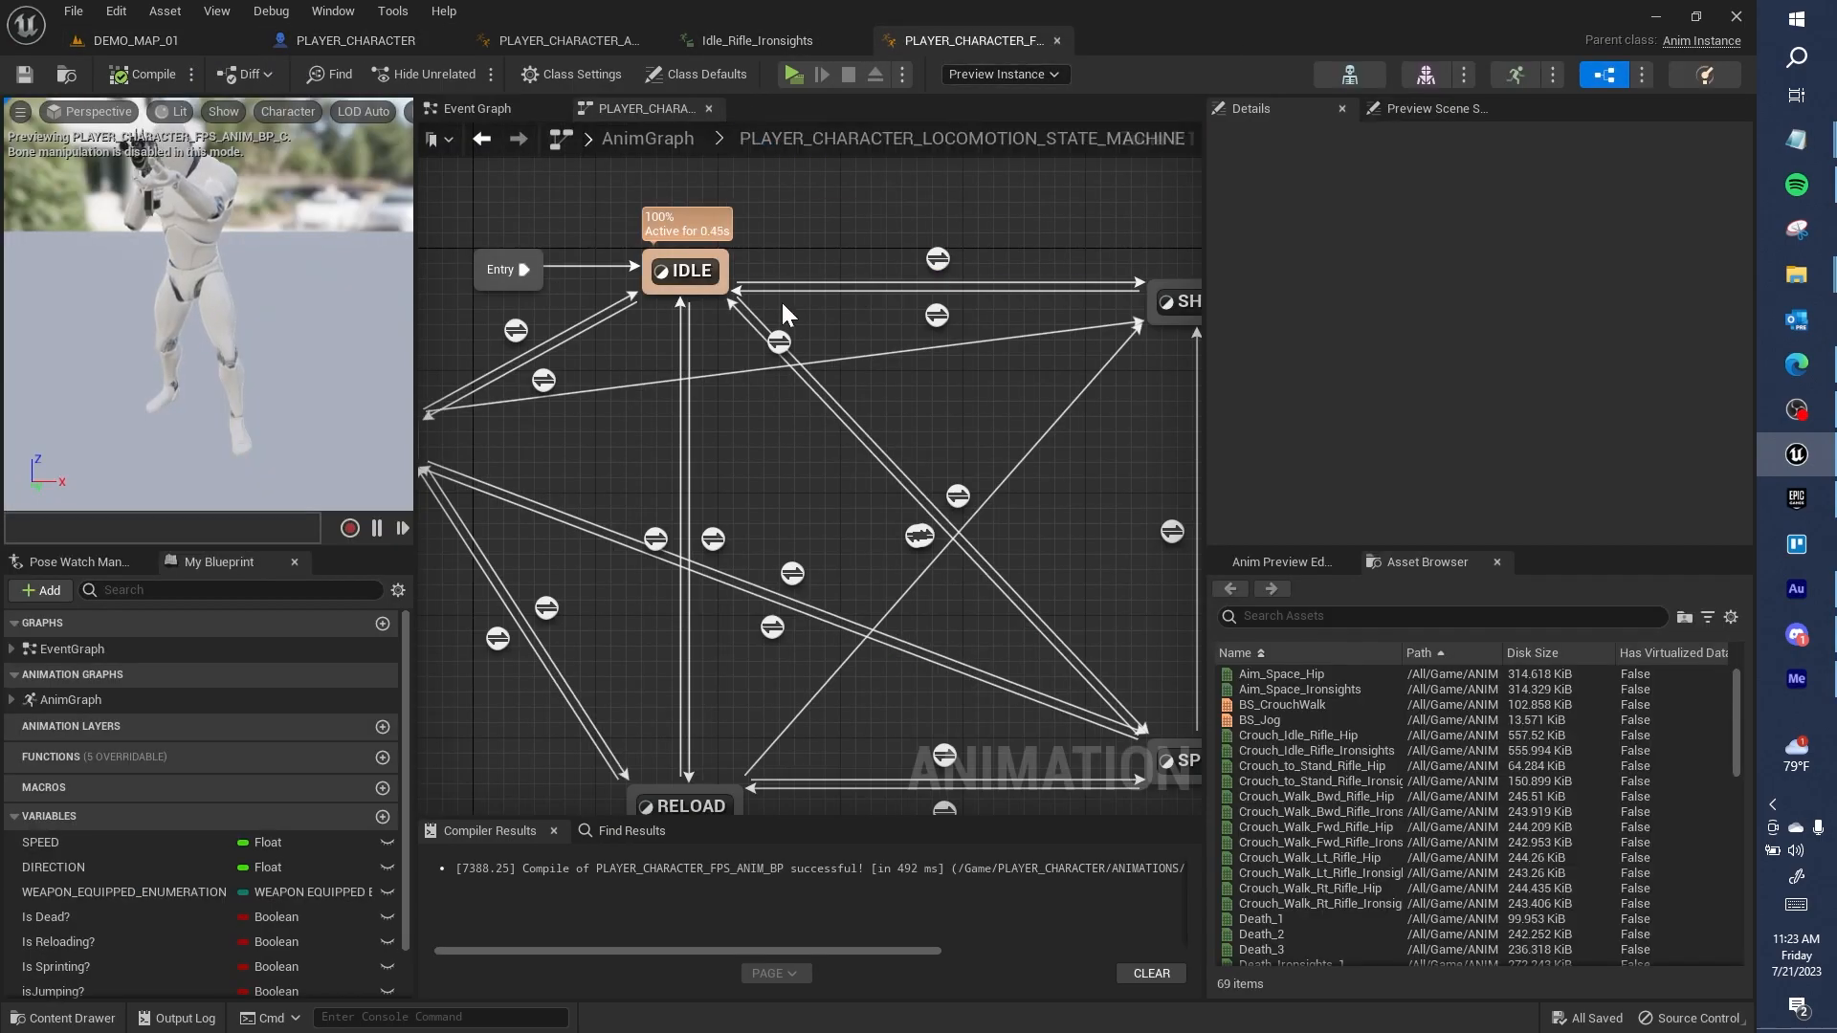
double_click(850, 269)
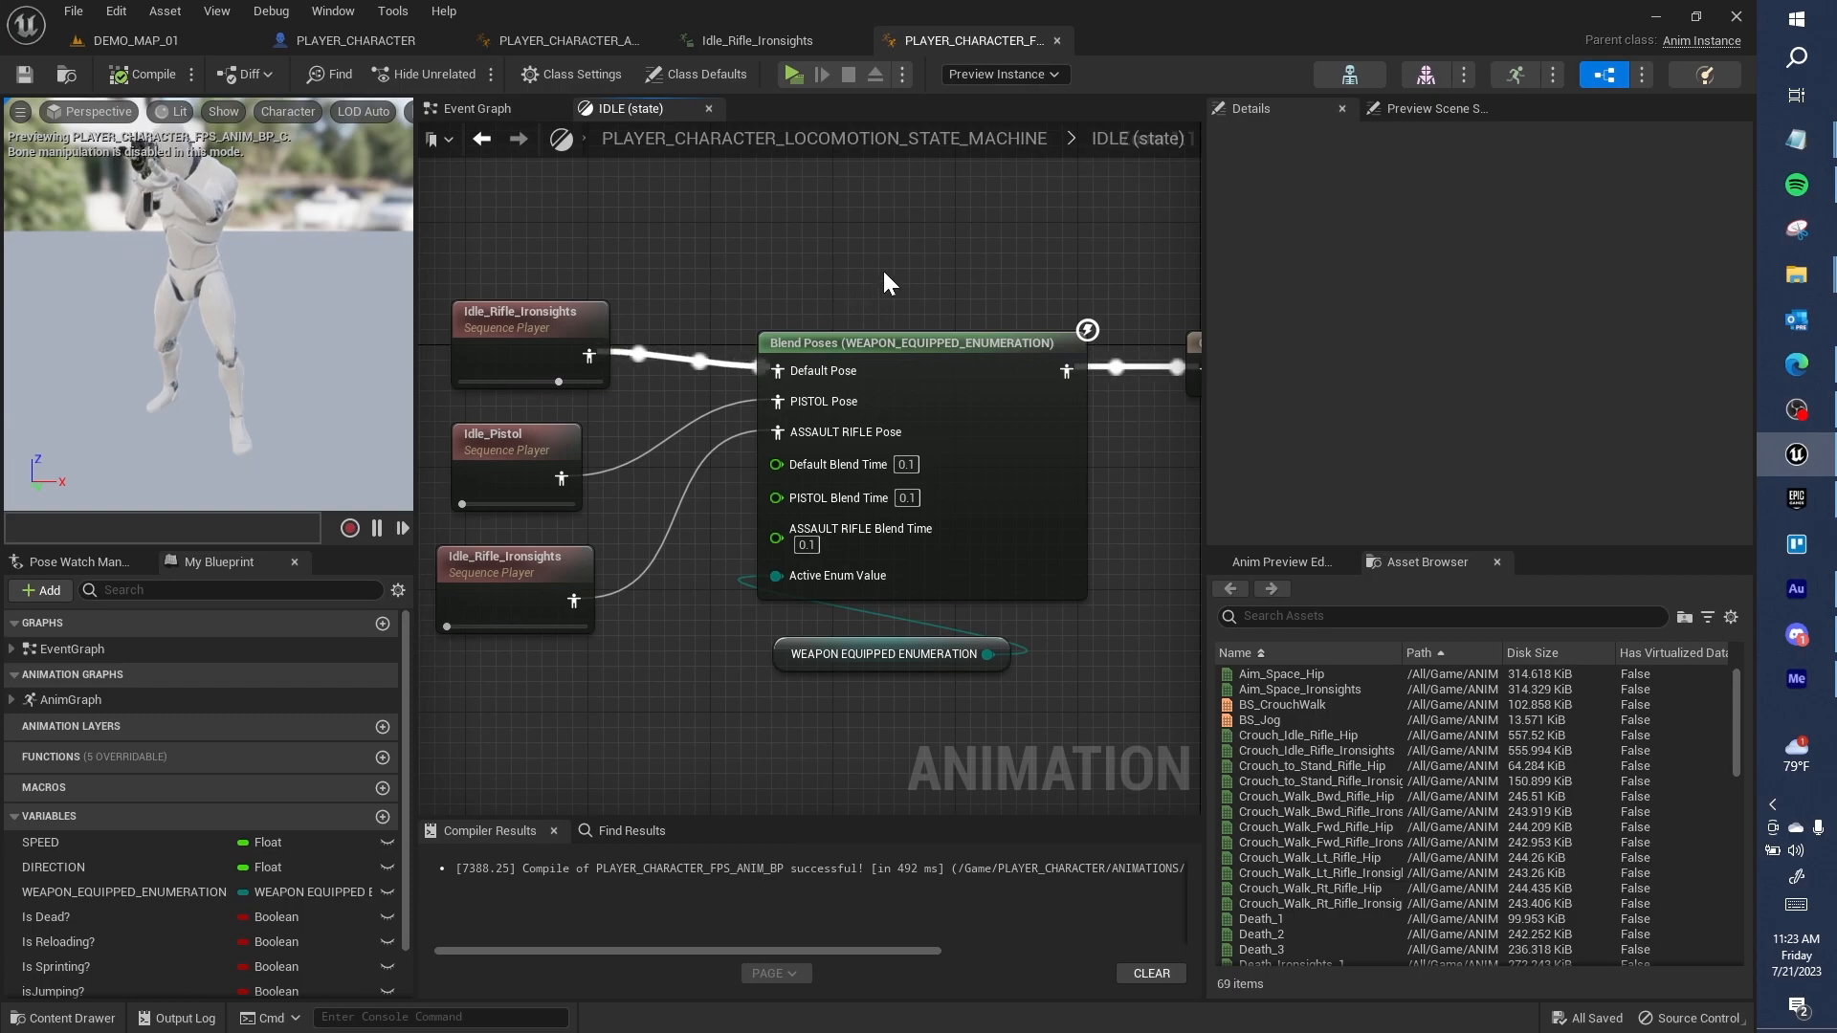
right_click_drag(883, 268, 672, 264)
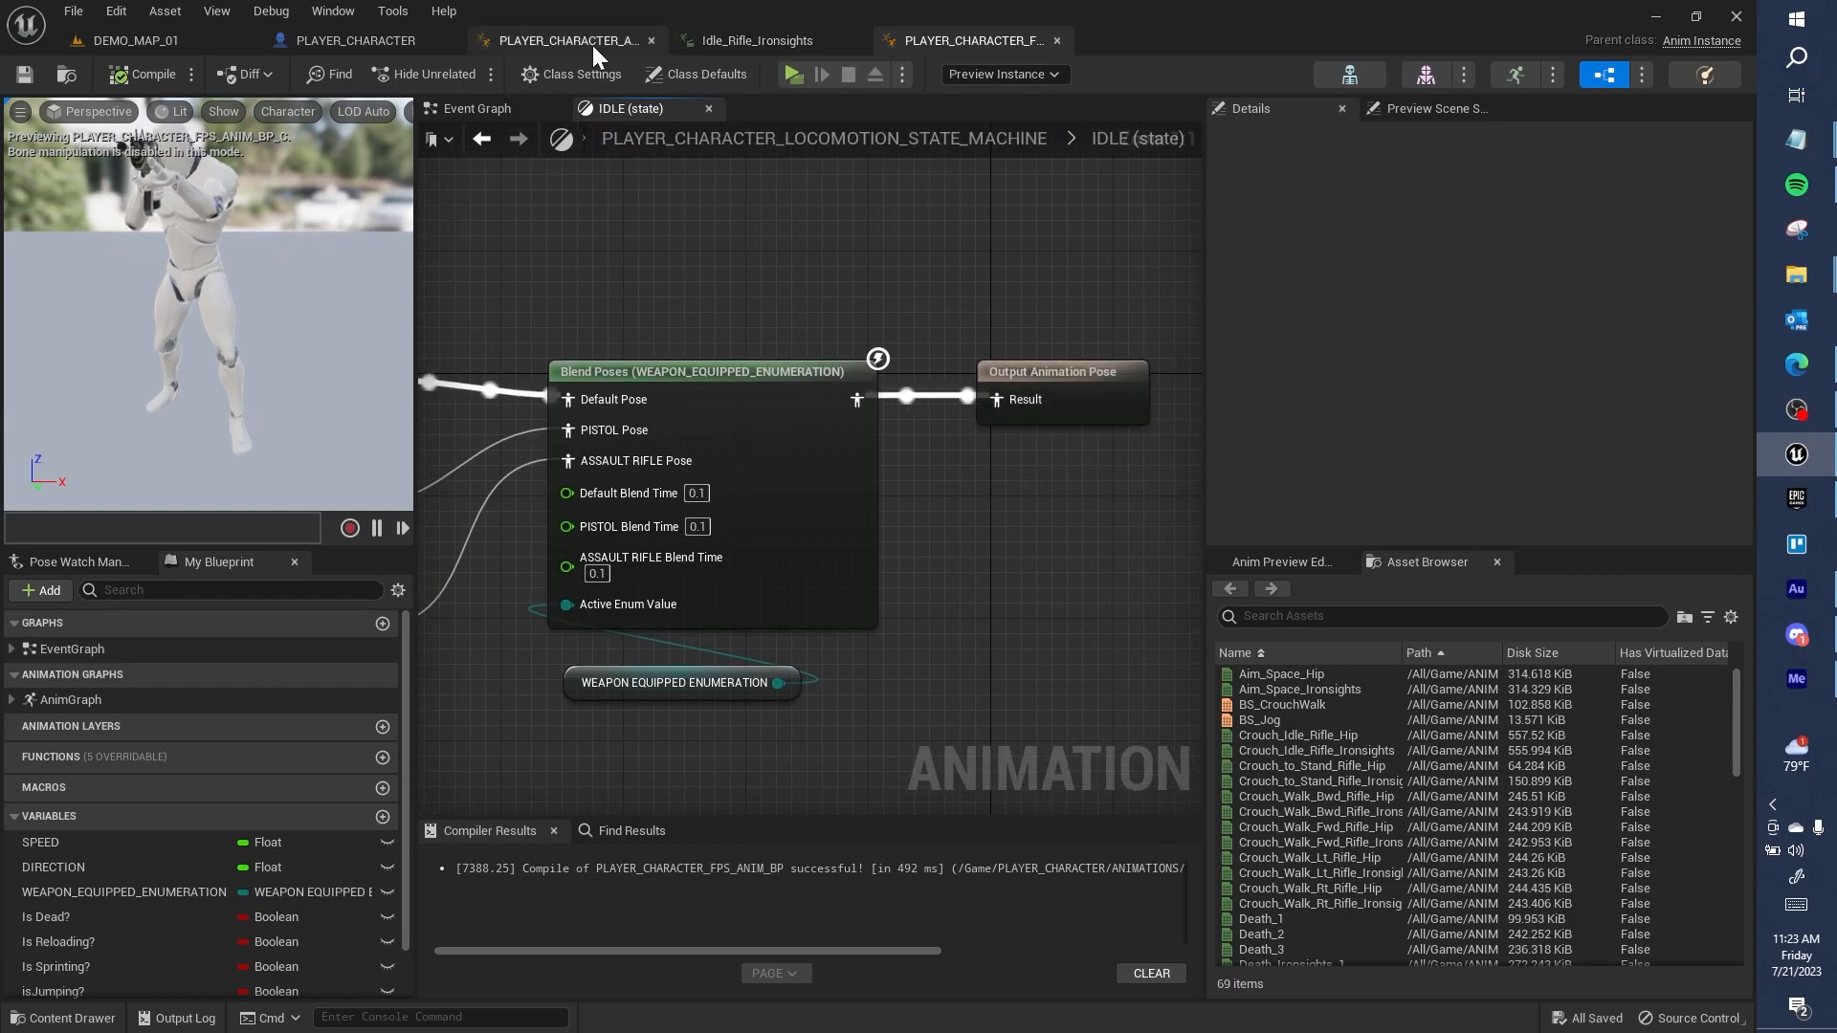
Step: Play-test DEMO_MAP_01 by jumping, toggling from first- to third-person view and walking around
left_click(240, 41)
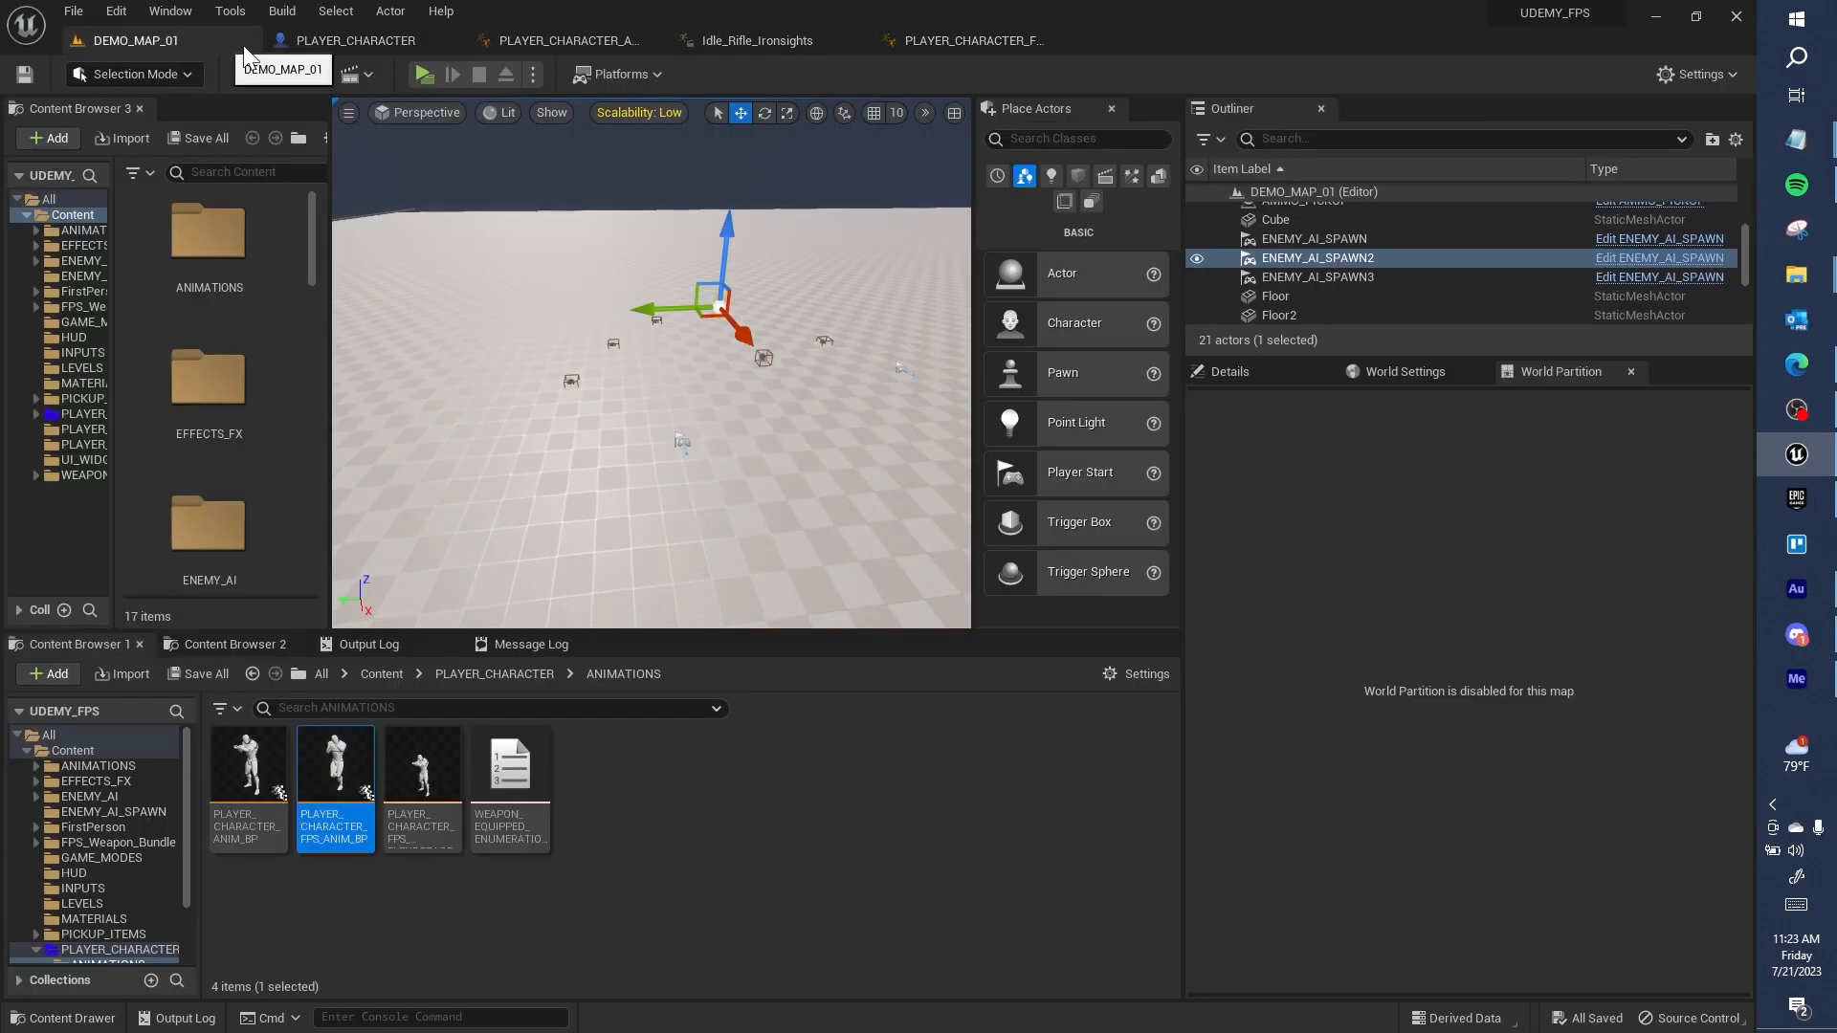
left_click(431, 73)
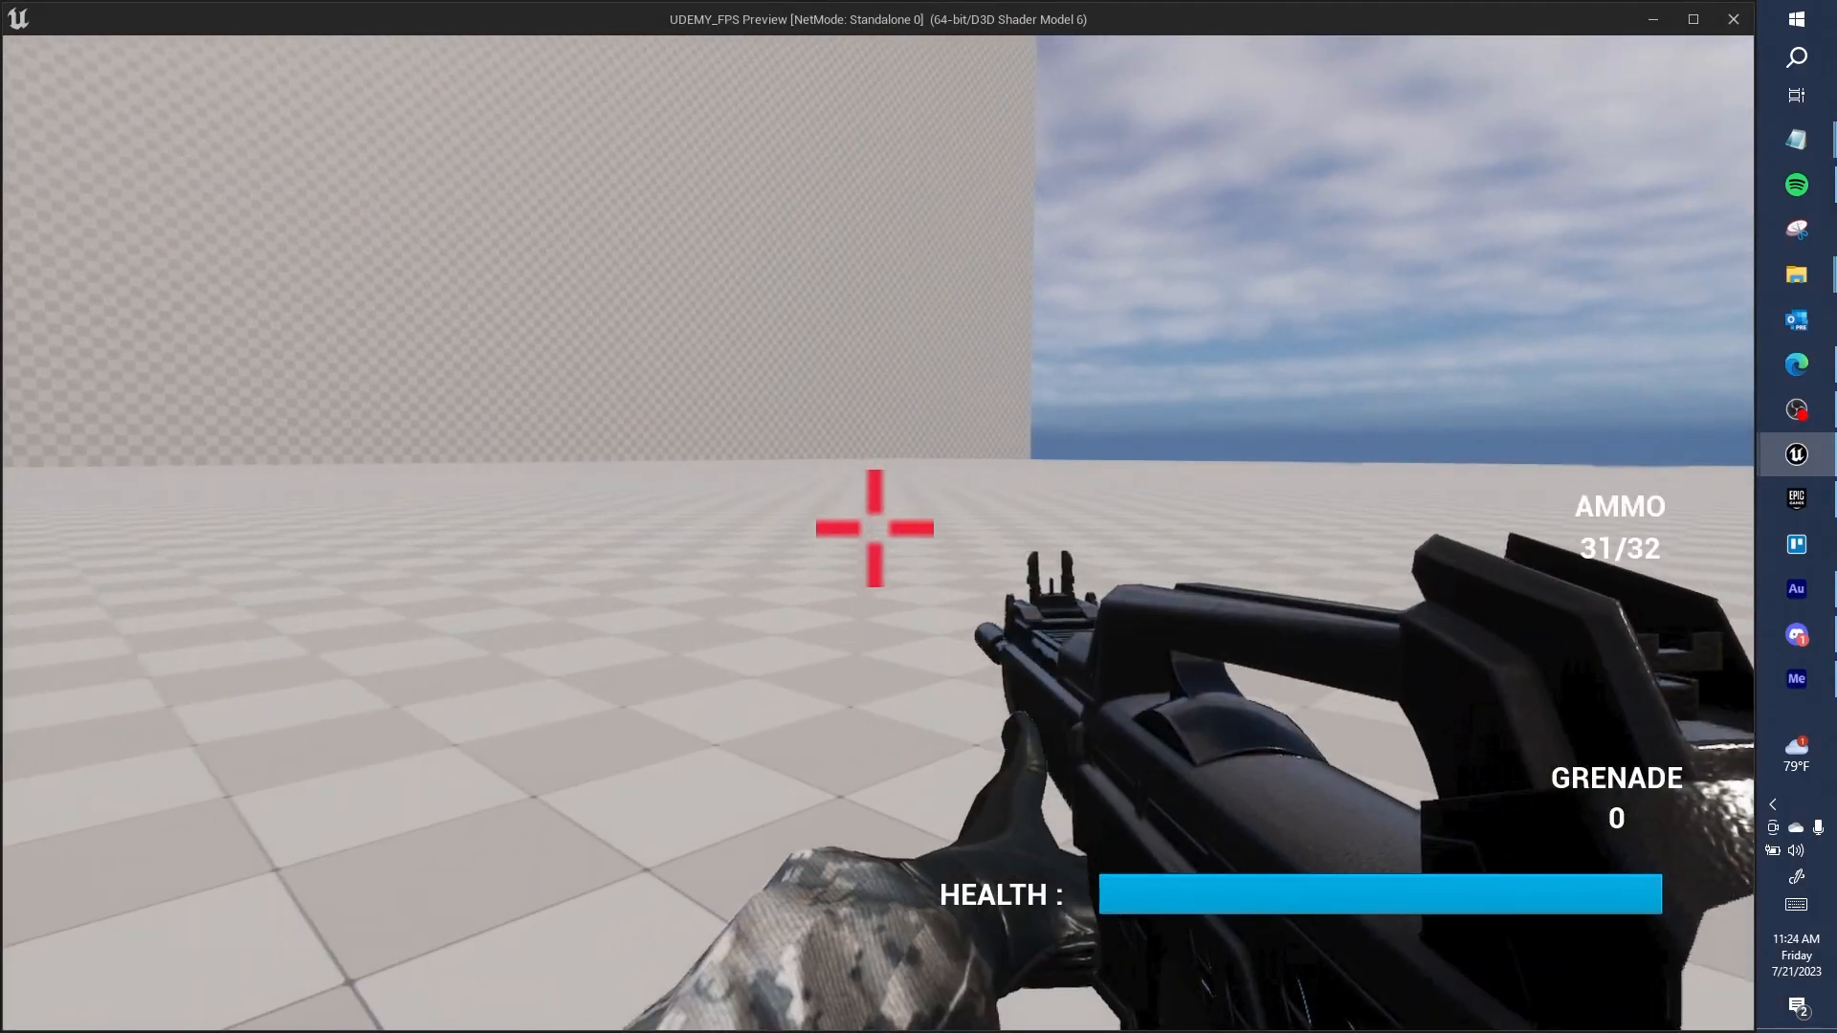
key("space")
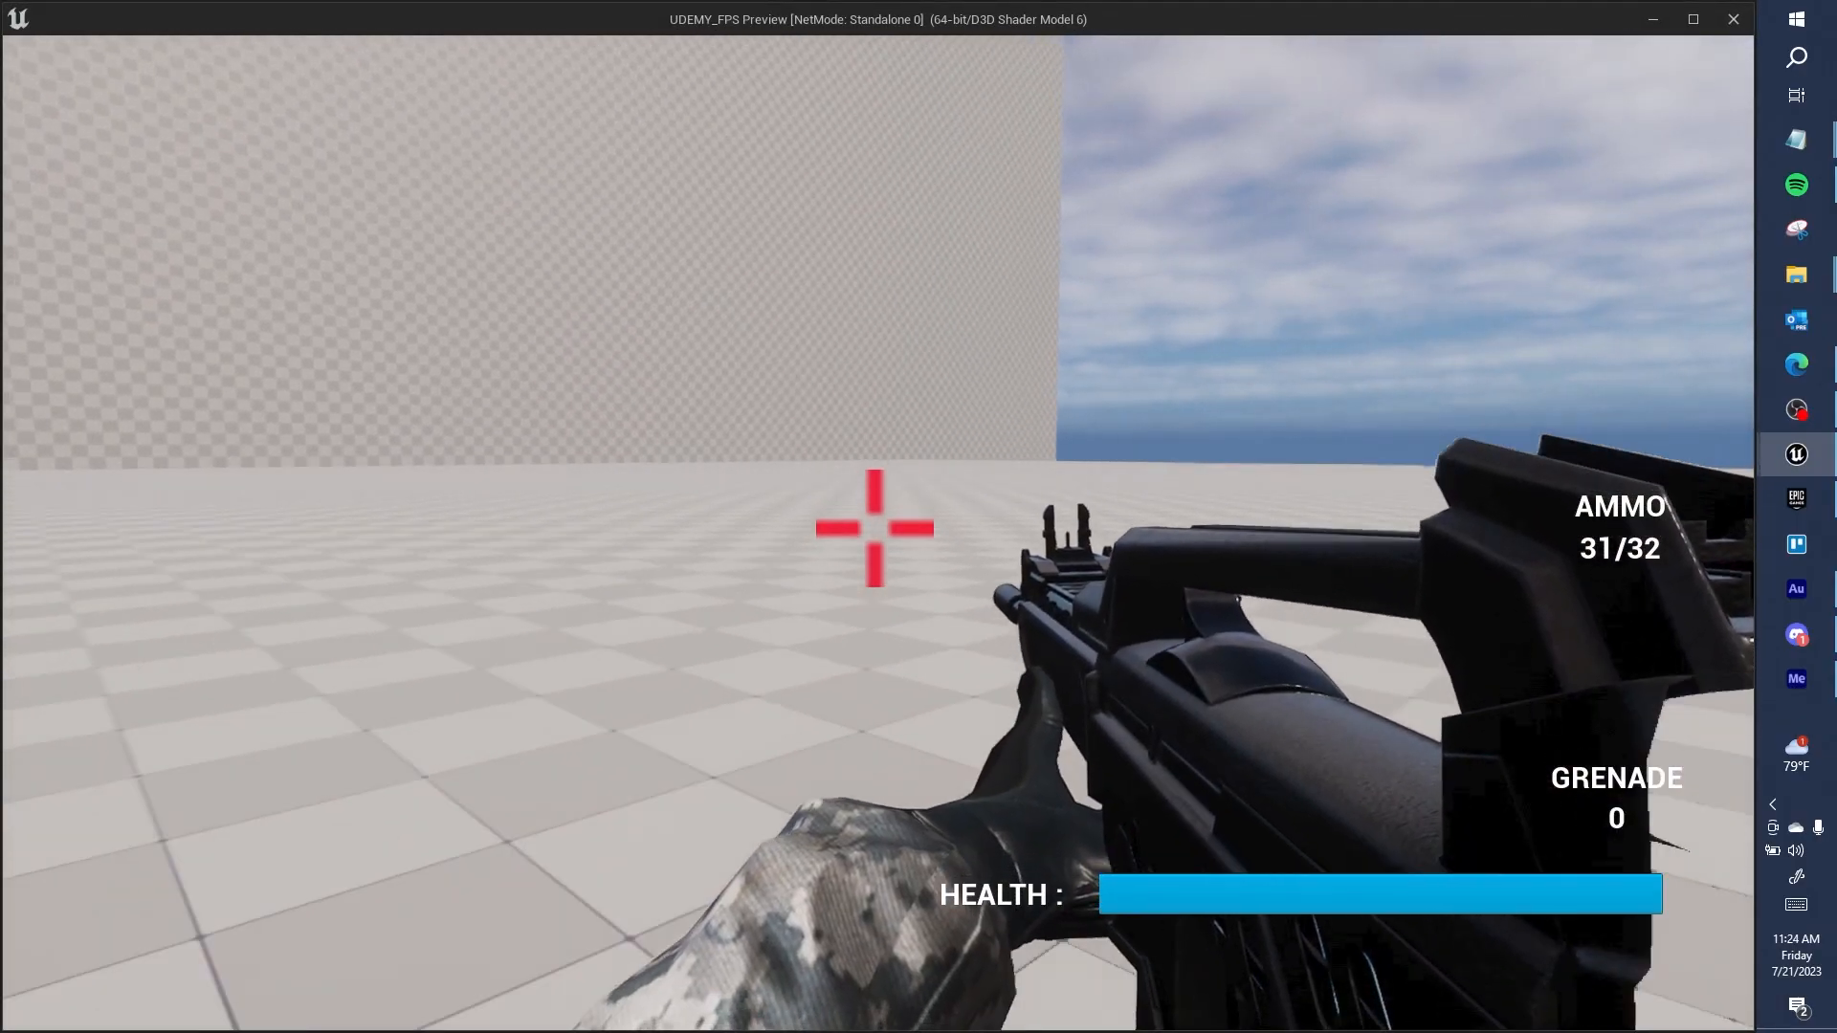
key("v")
key("w")
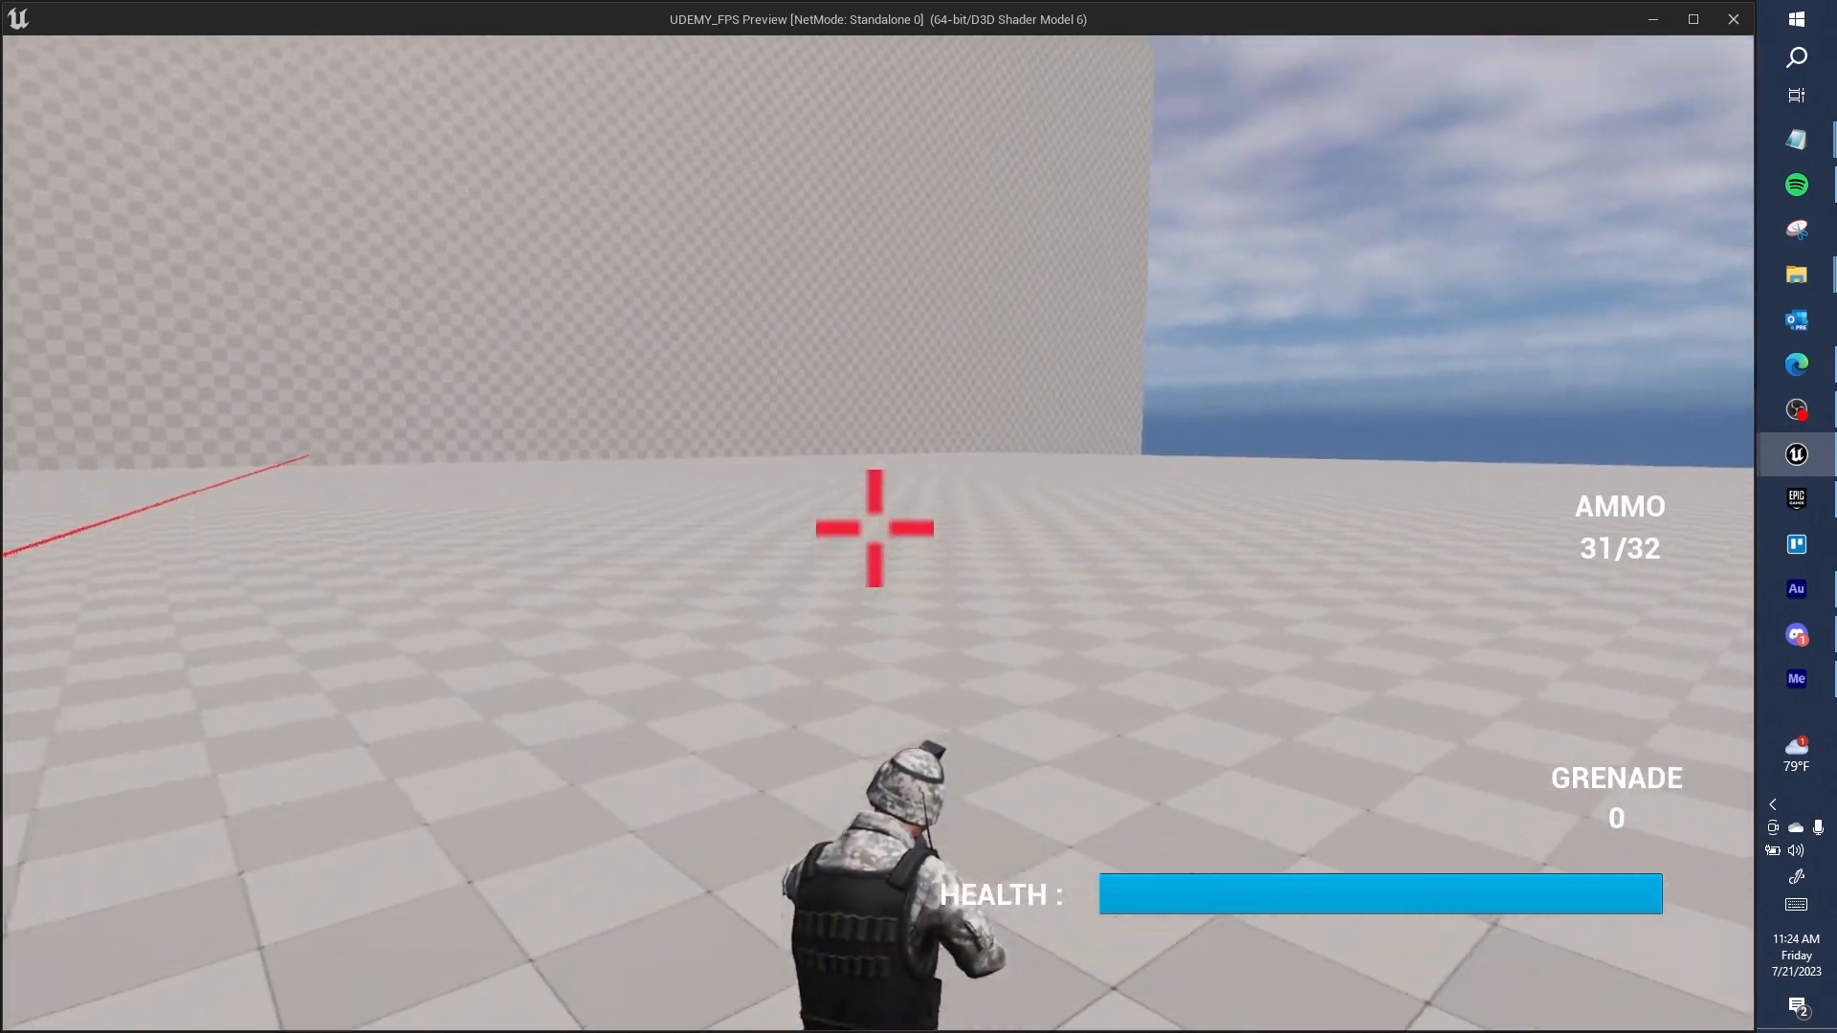
key("w")
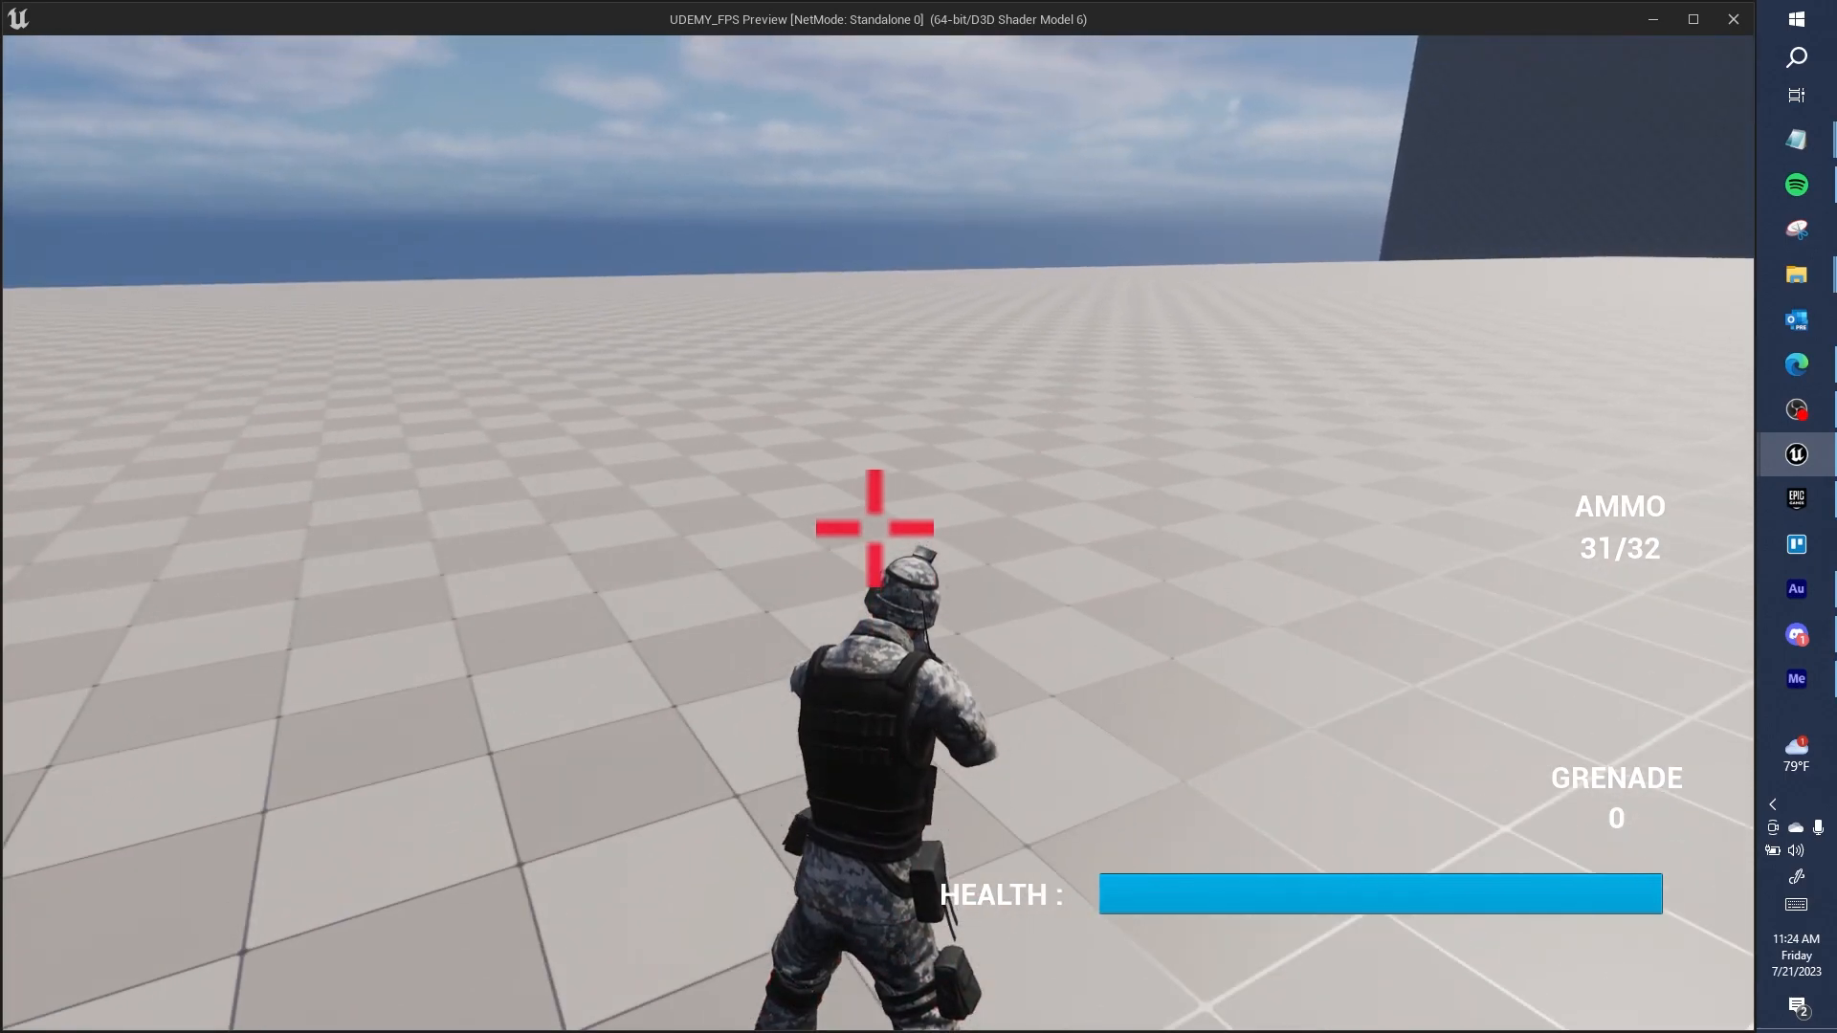
key("Escape")
Step: Examine the WALK state of PLAYER_CHARACTER_ANIM_BP, checking its BS_Jog blend spaces, layered blends and Blend Poses connections
left_click(571, 38)
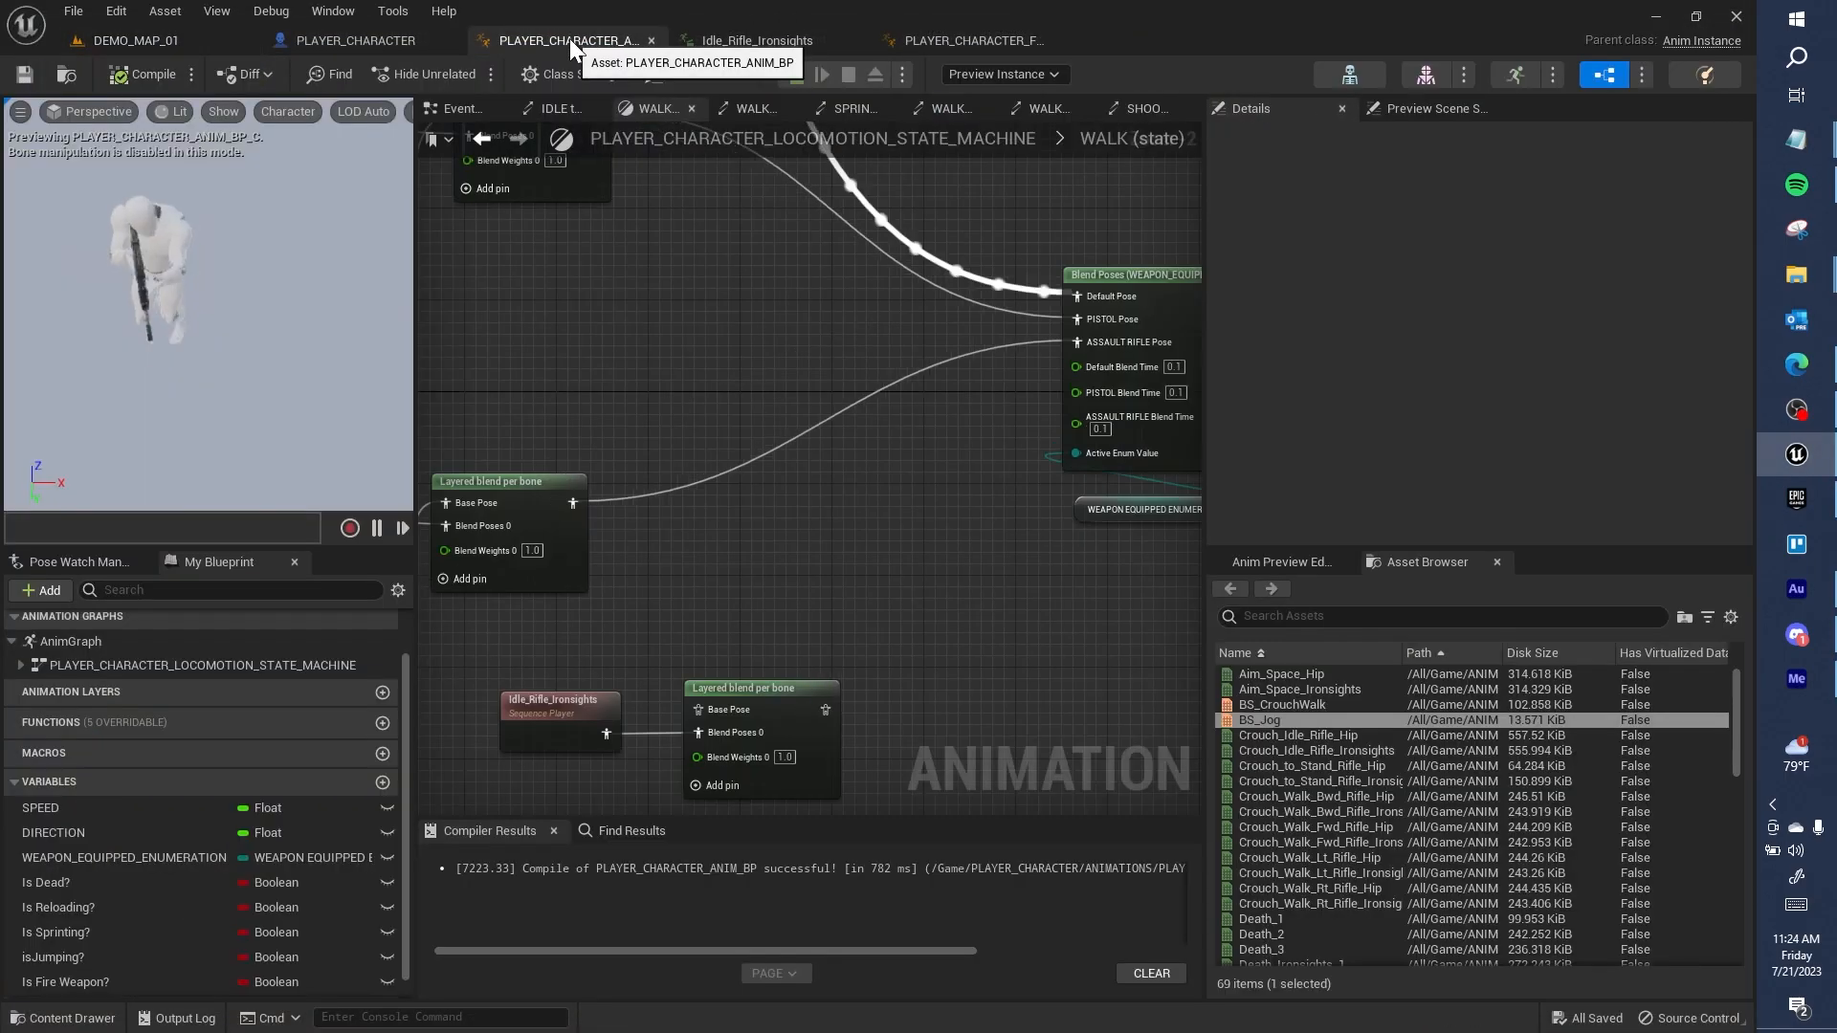
scroll(800, 182, "down", 8)
right_click_drag(811, 331, 900, 366)
scroll(727, 320, "up", 2)
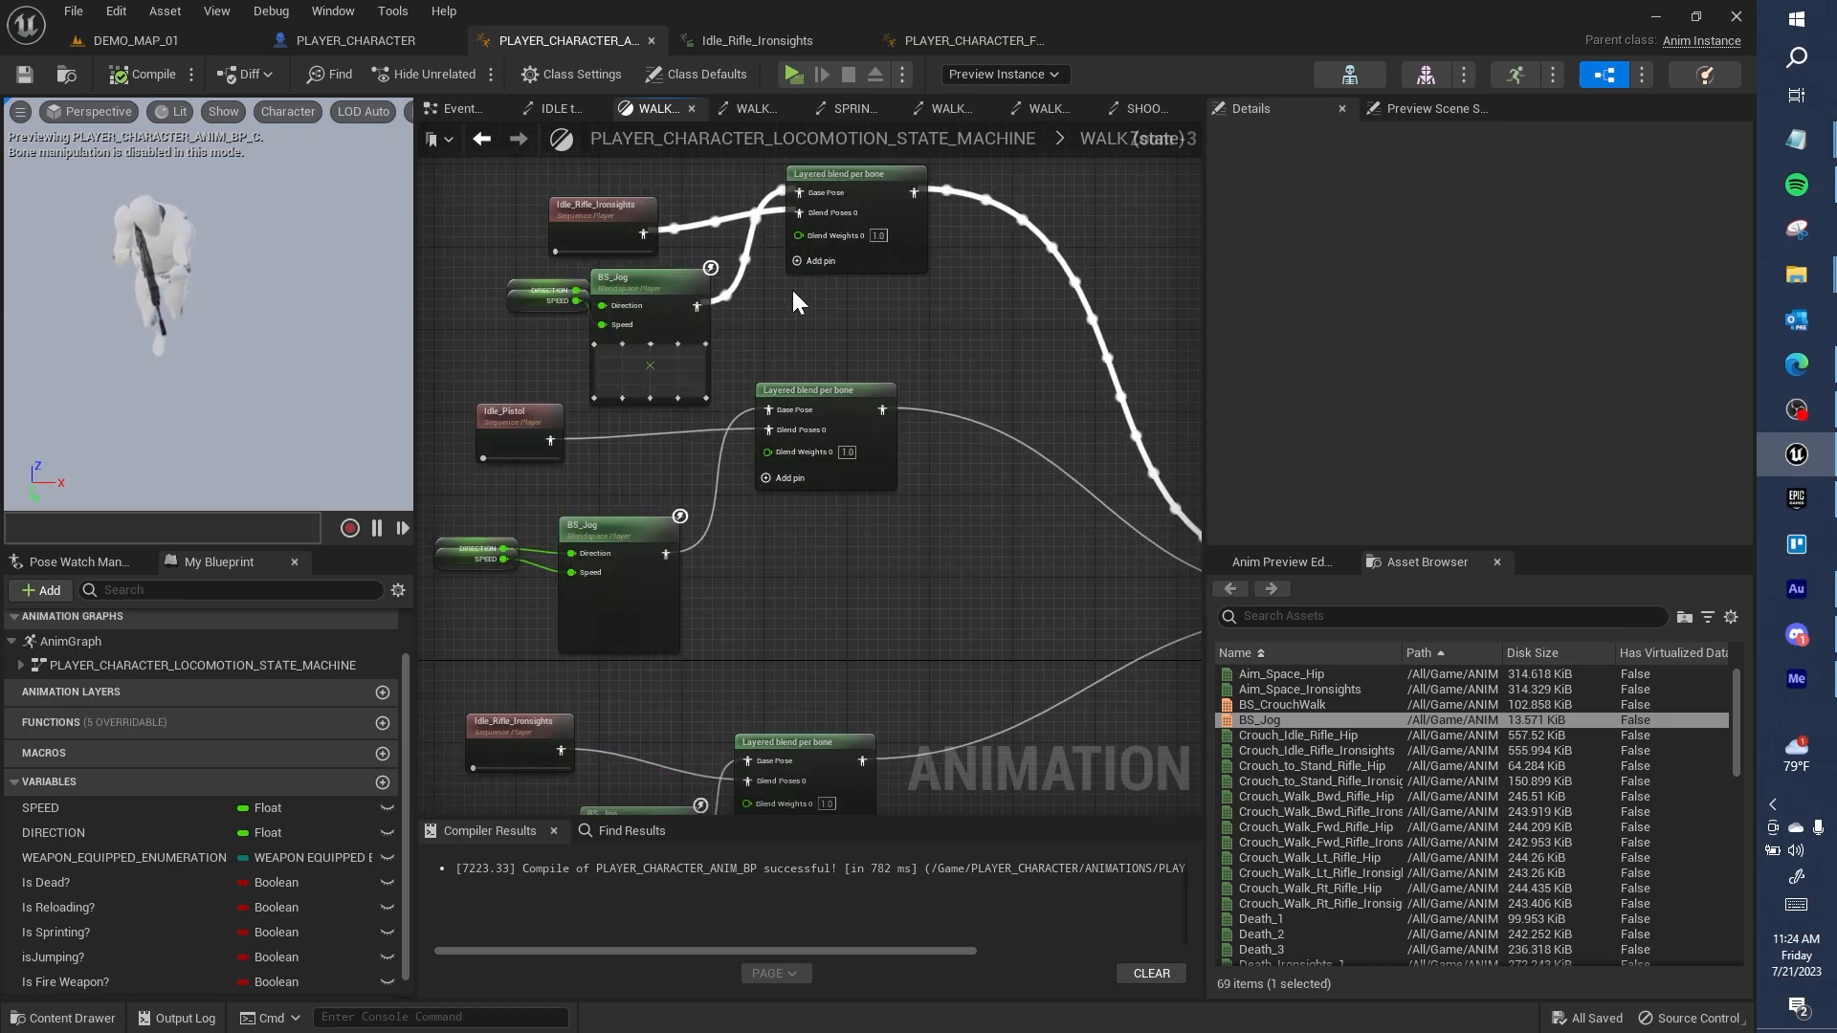
scroll(791, 287, "up", 1)
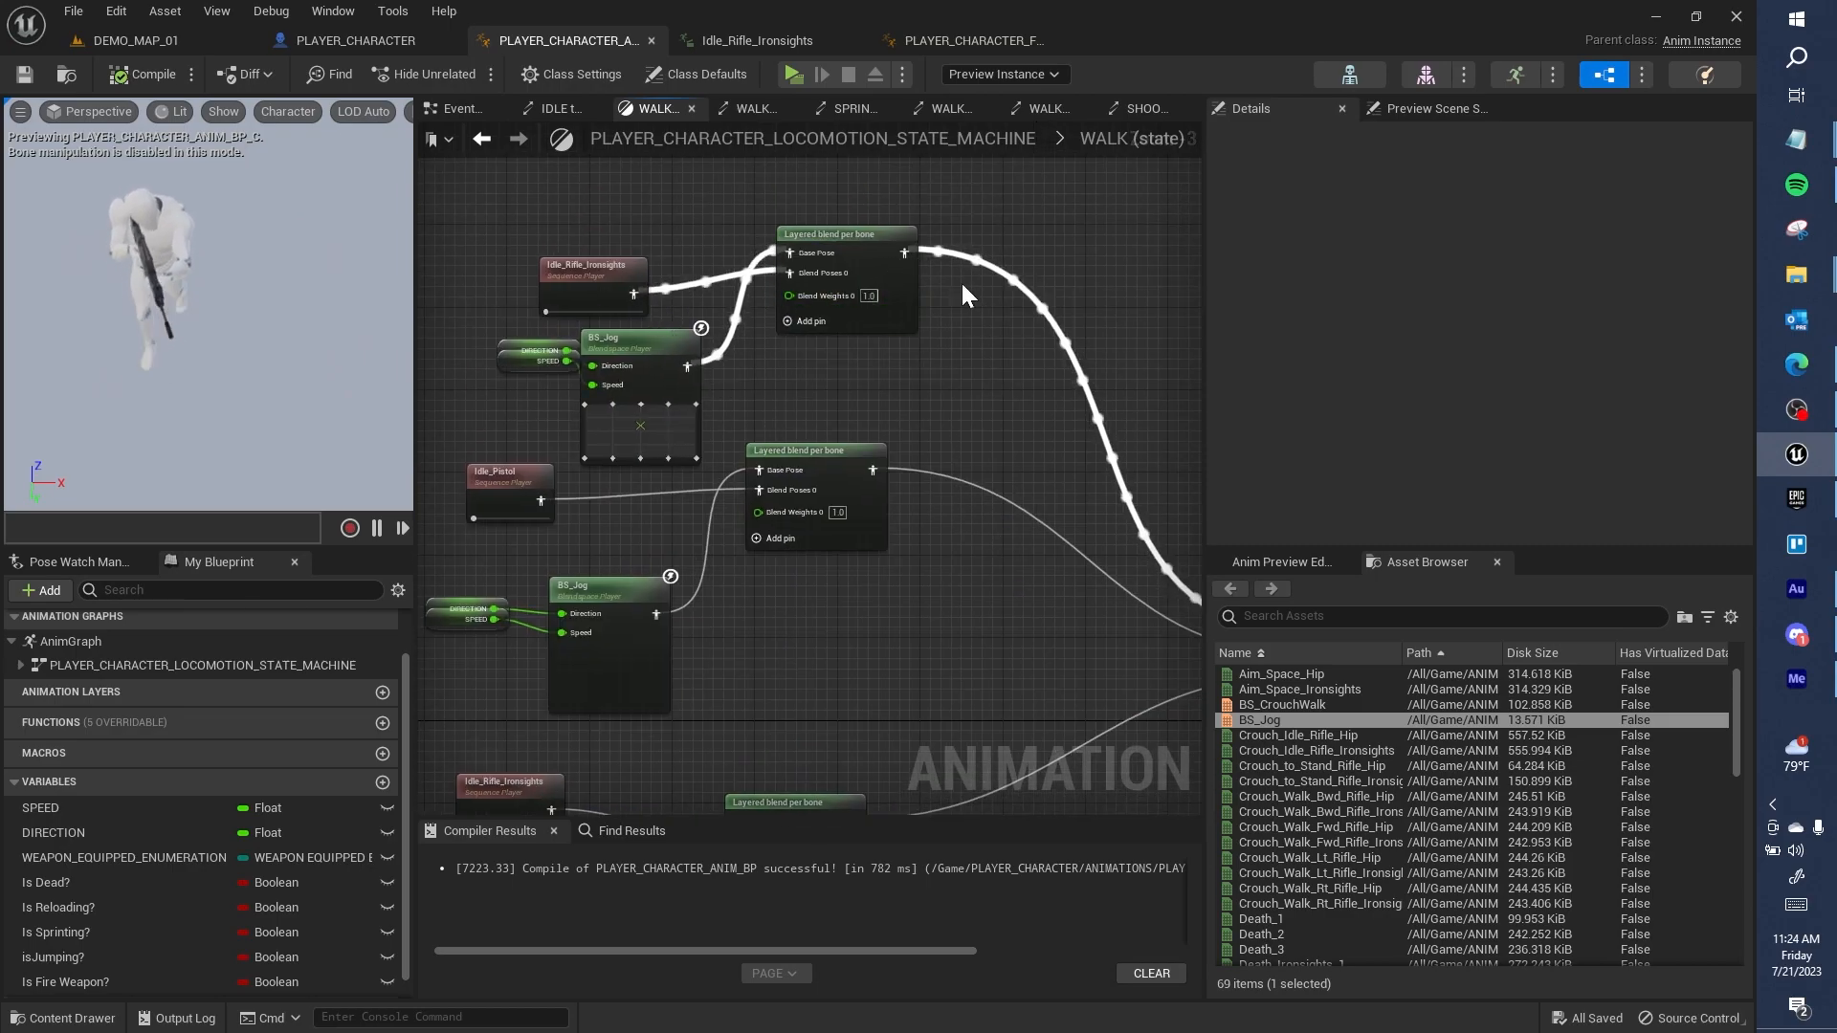
right_click_drag(960, 279, 712, 155)
right_click_drag(695, 327, 1032, 321)
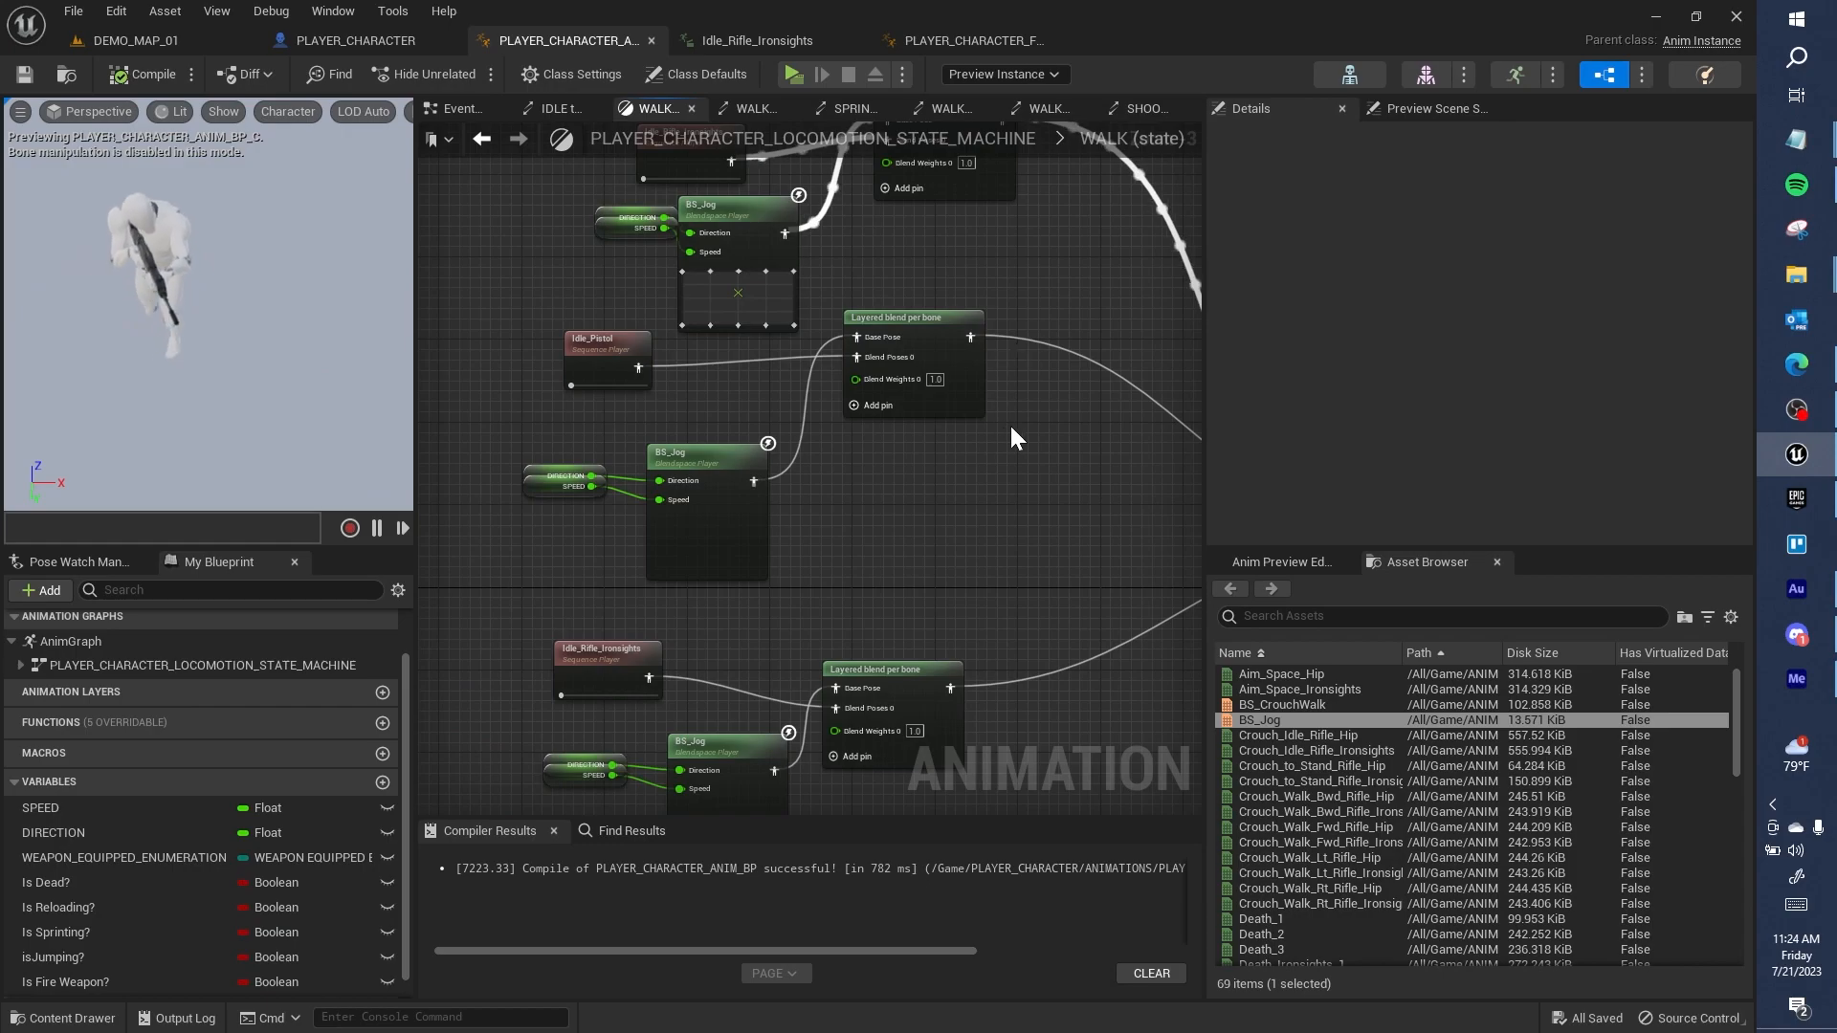
right_click_drag(1010, 425, 499, 228)
right_click_drag(948, 164, 685, 248)
Step: Check the IDLE to WALK transition rule in PLAYER_CHARACTER_ANIM_BP and return to the locomotion state machine overview
left_click(915, 143)
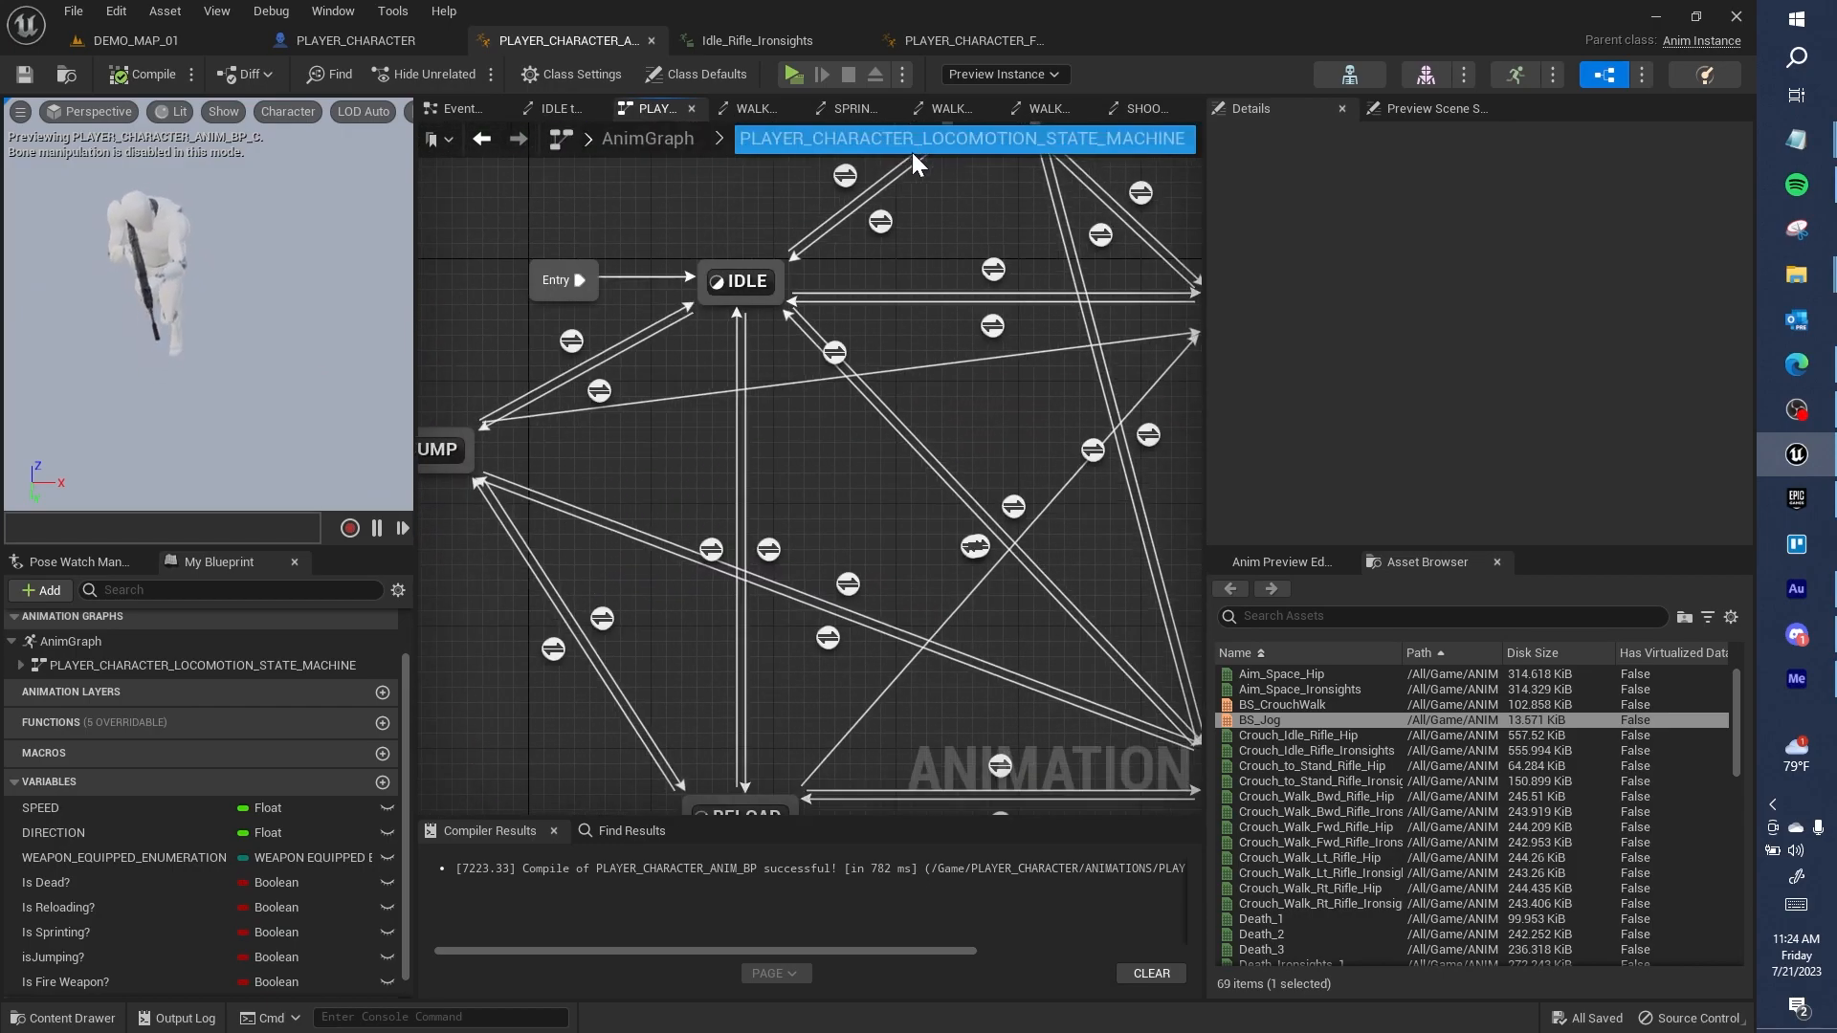
double_click(751, 315)
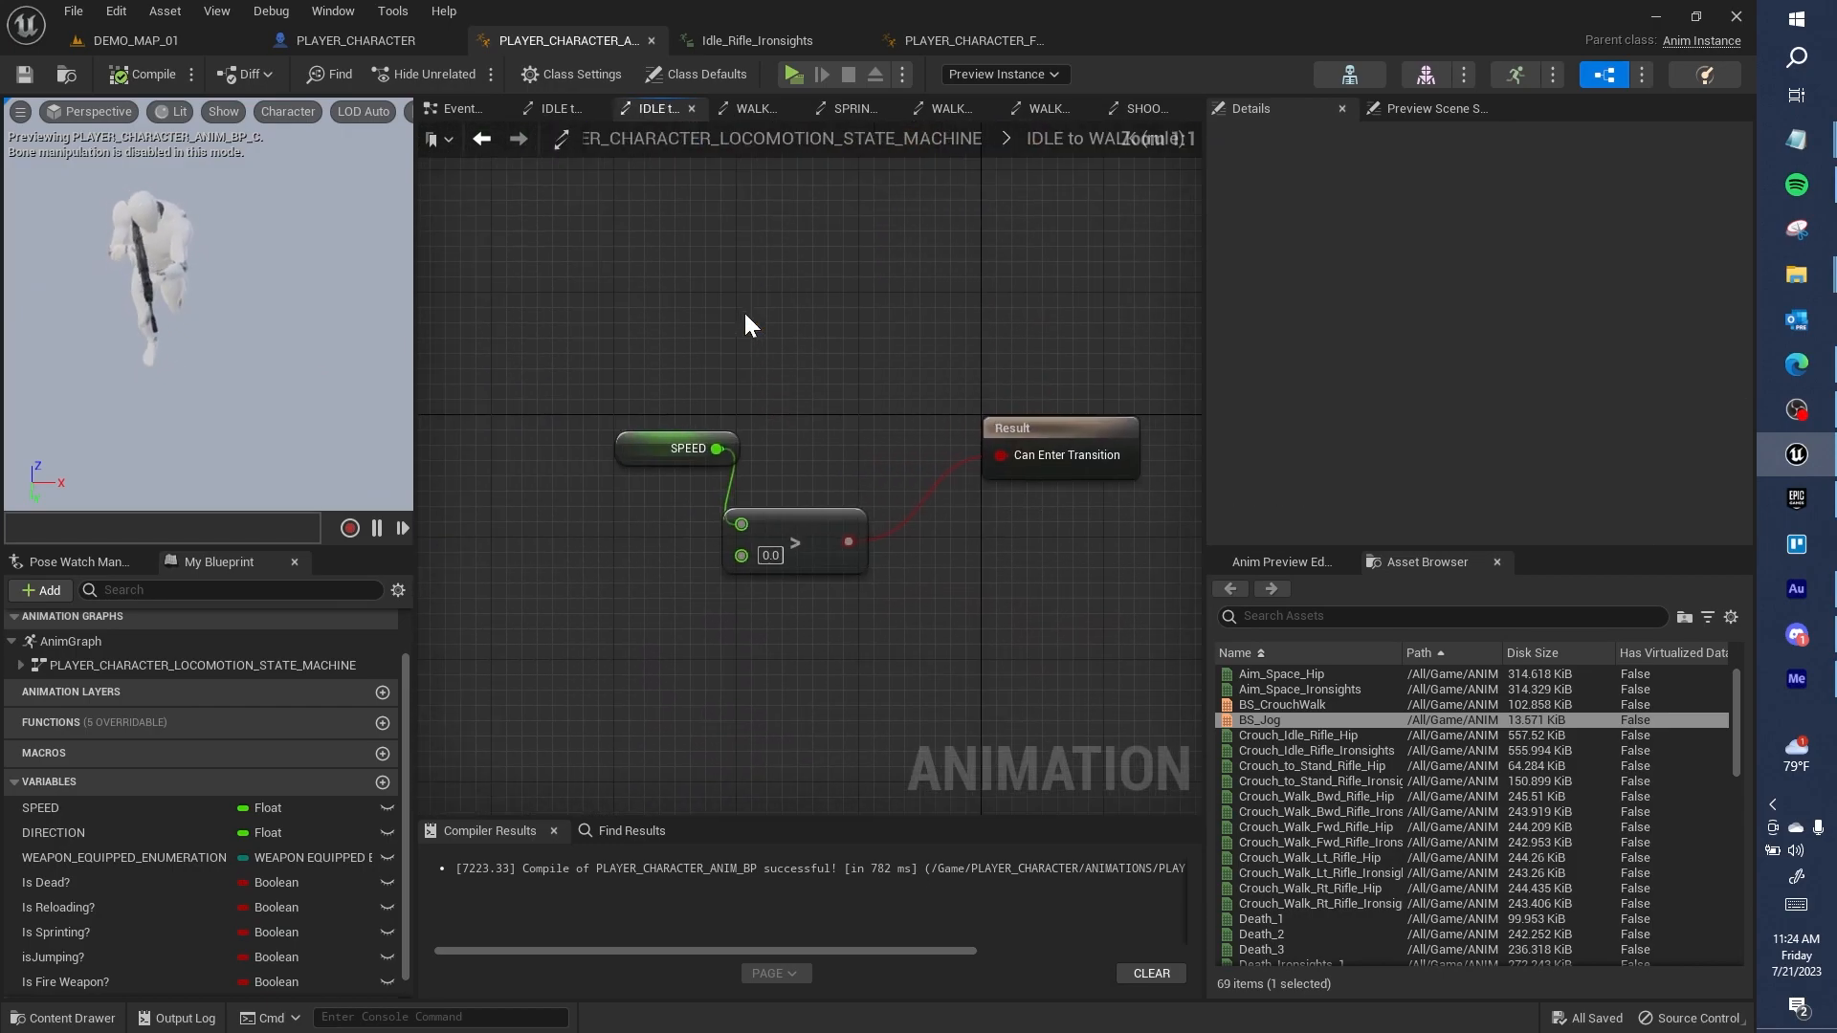
left_click(873, 147)
right_click_drag(873, 147, 825, 356)
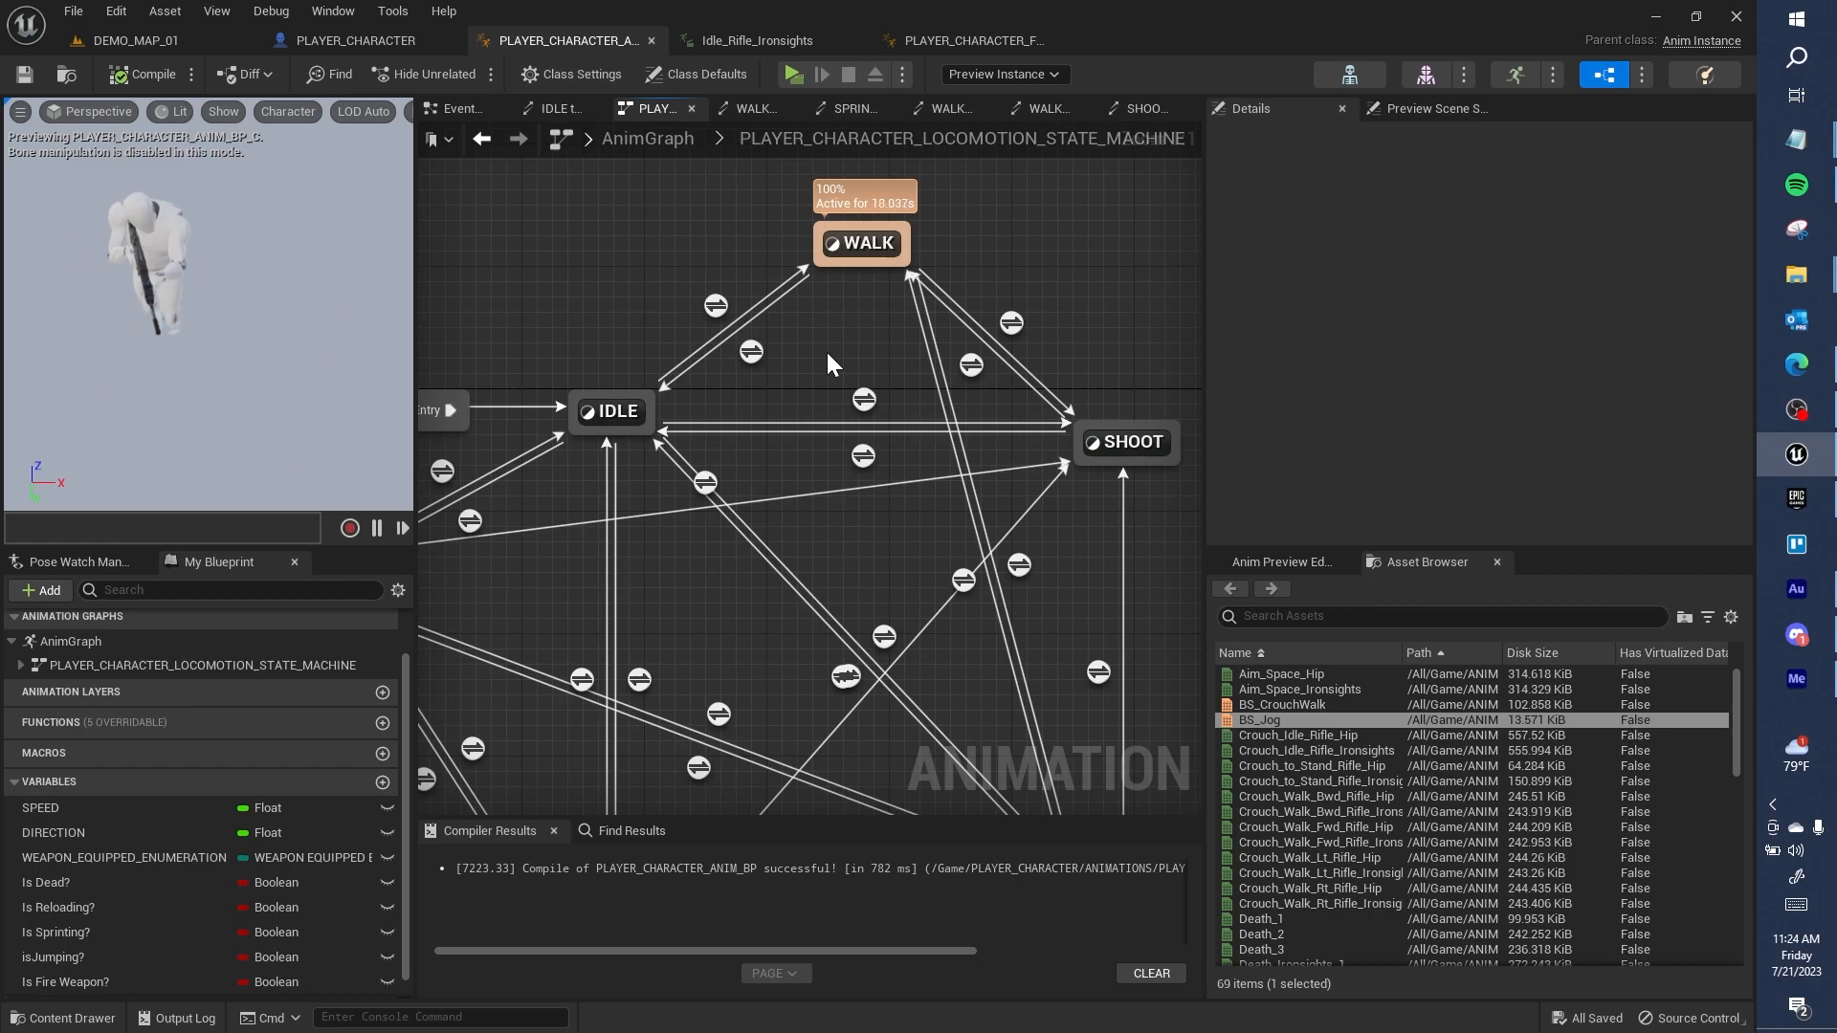
Step: Turn off Owner No See for the Mesh (CharacterMesh0) component in PLAYER_CHARACTER
left_click(374, 42)
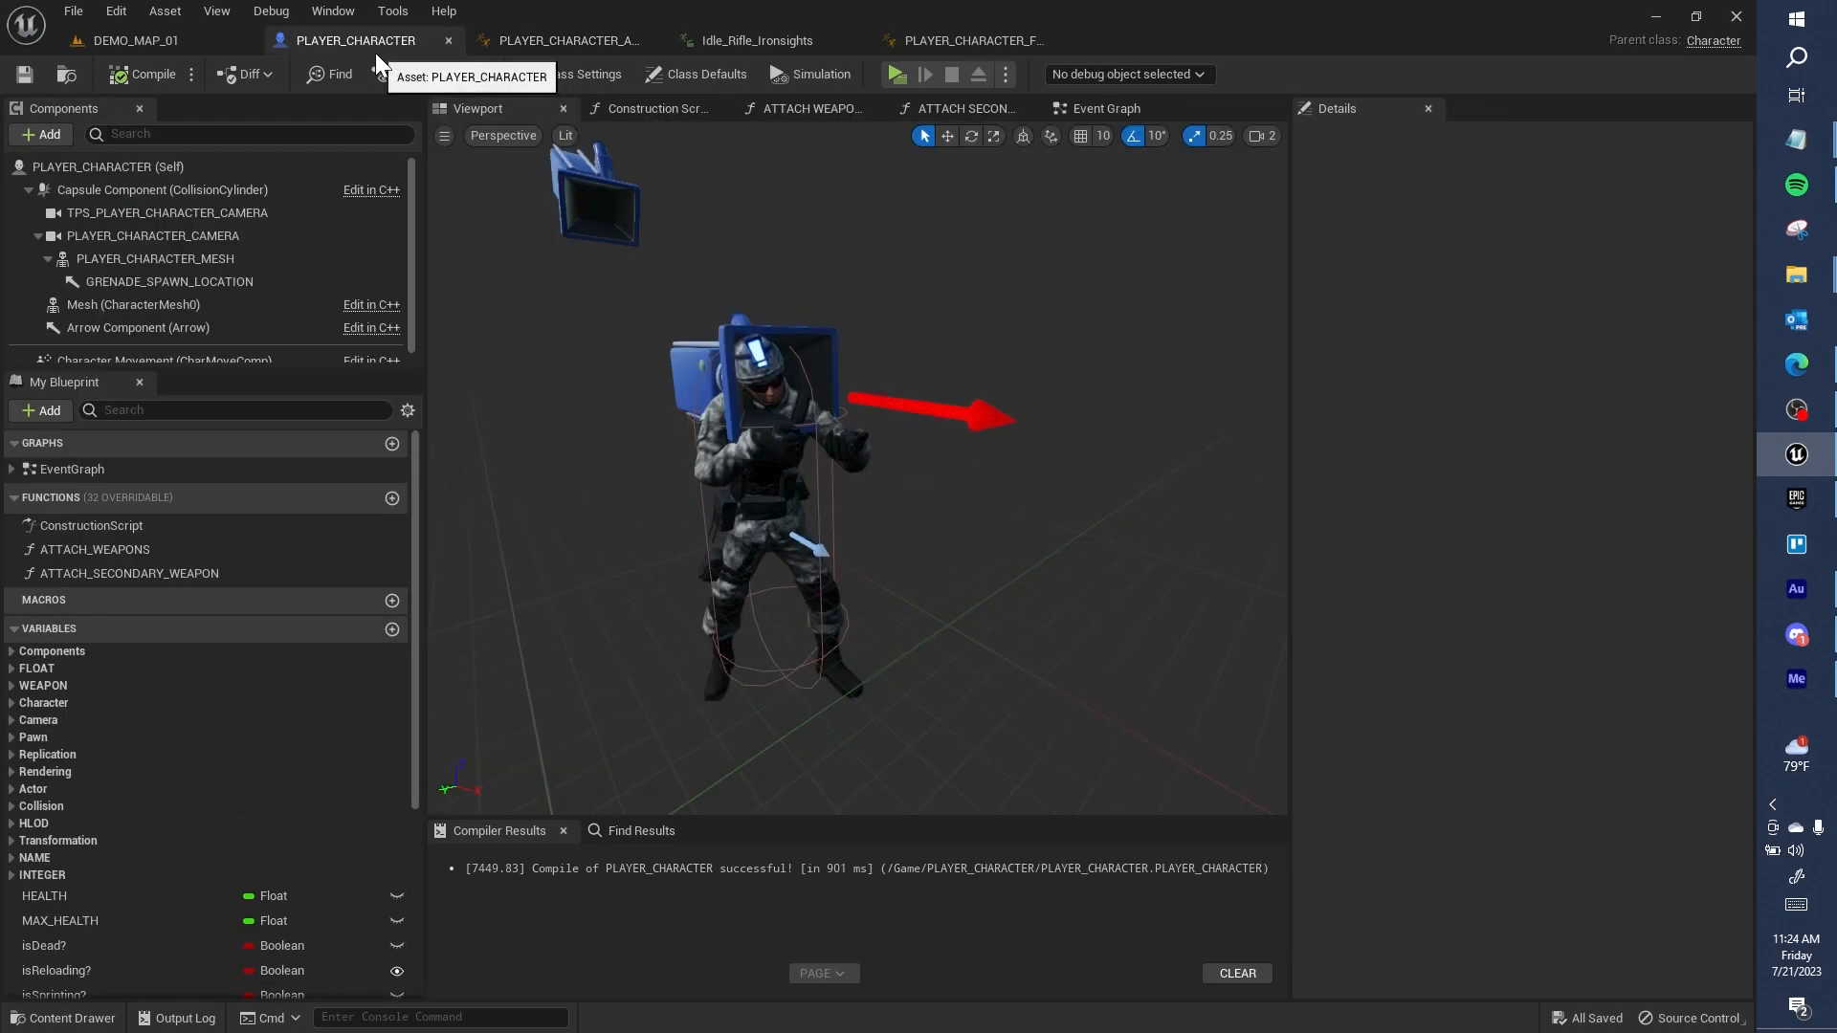
left_click(258, 303)
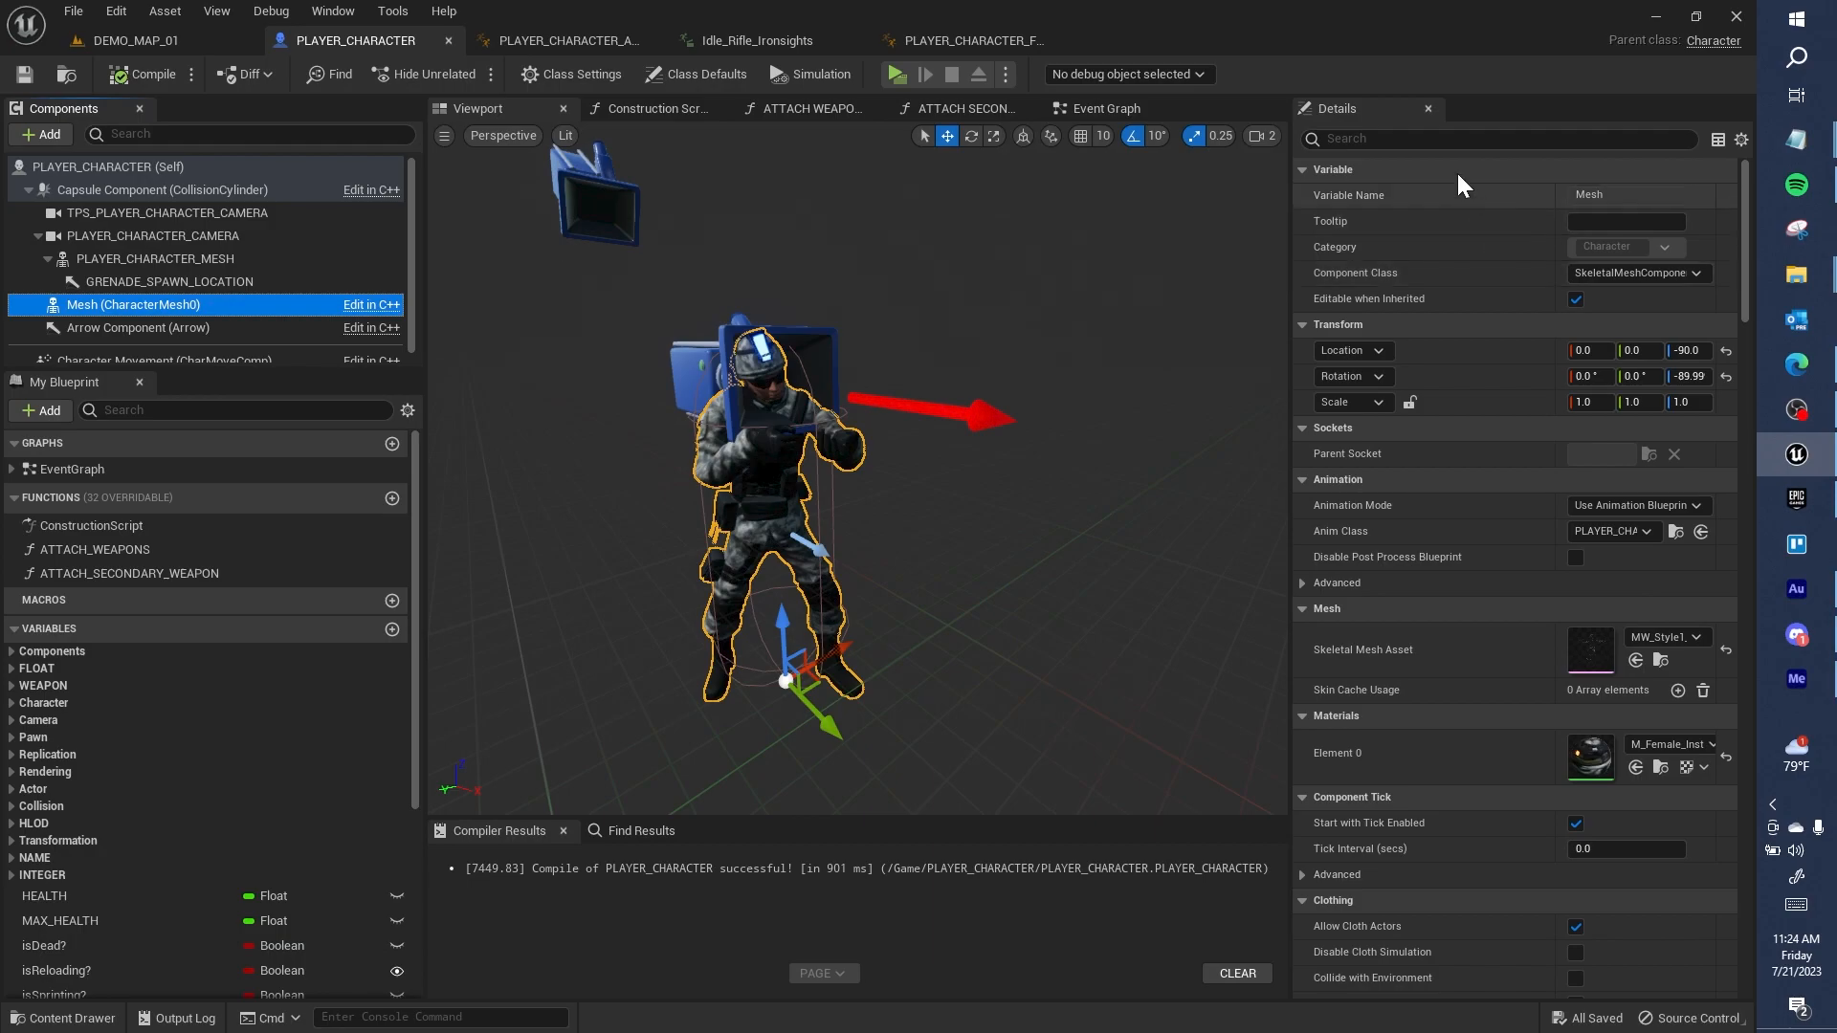
left_click(1447, 142)
type("SEE")
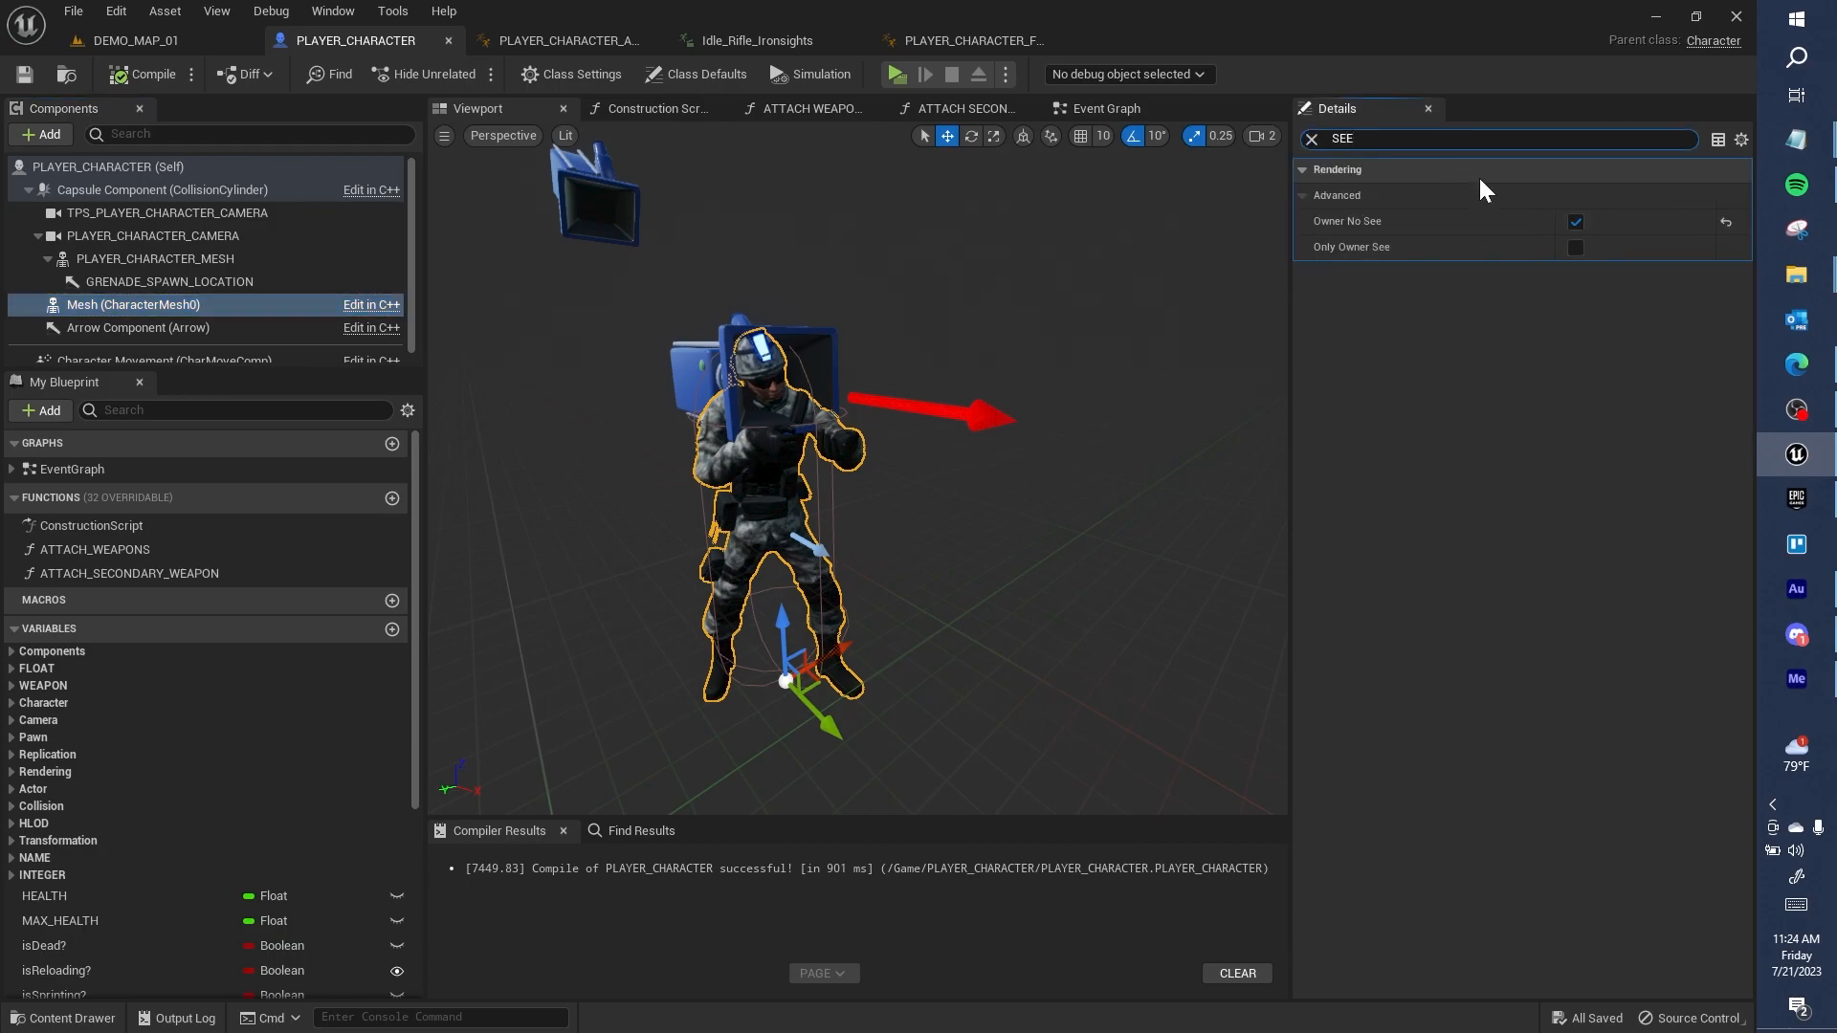
left_click(1573, 223)
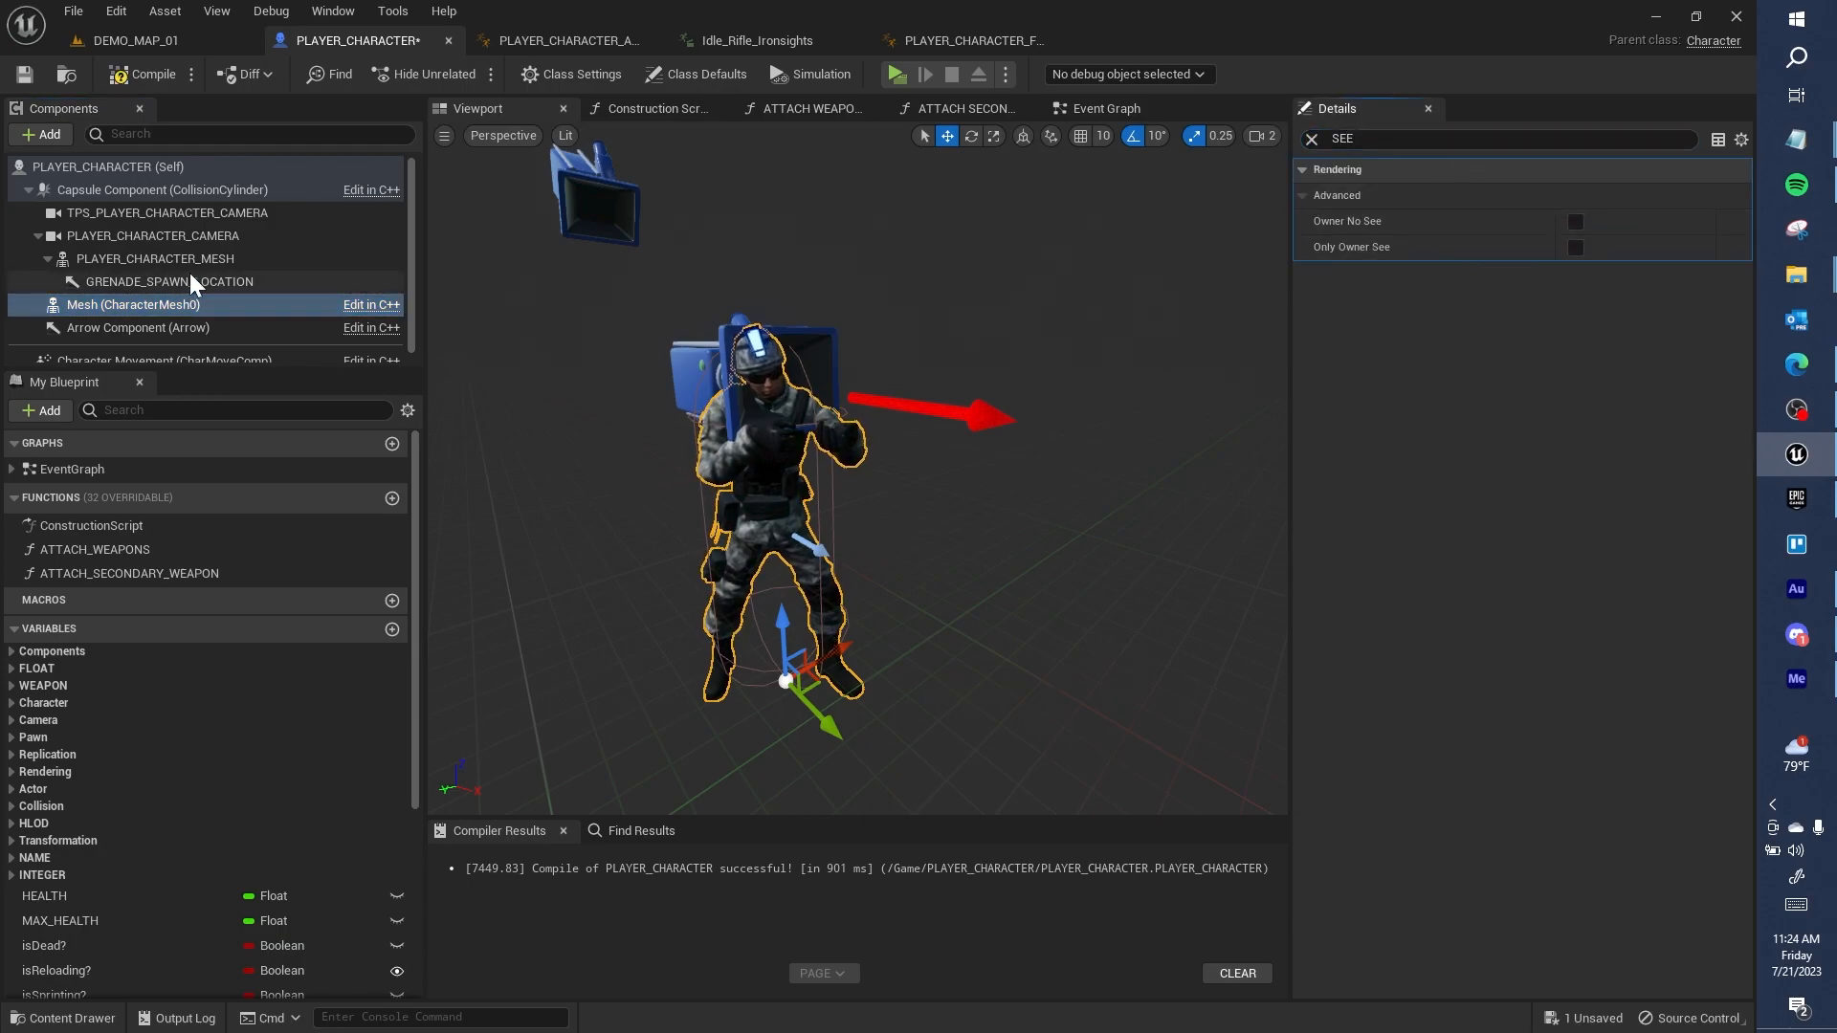
Step: Check the owner-visibility options of PLAYER_CHARACTER_MESH, compile the PLAYER_CHARACTER blueprint, and recheck those options on Mesh
left_click(238, 257)
left_click(1403, 137)
key("BackSpace")
type("E")
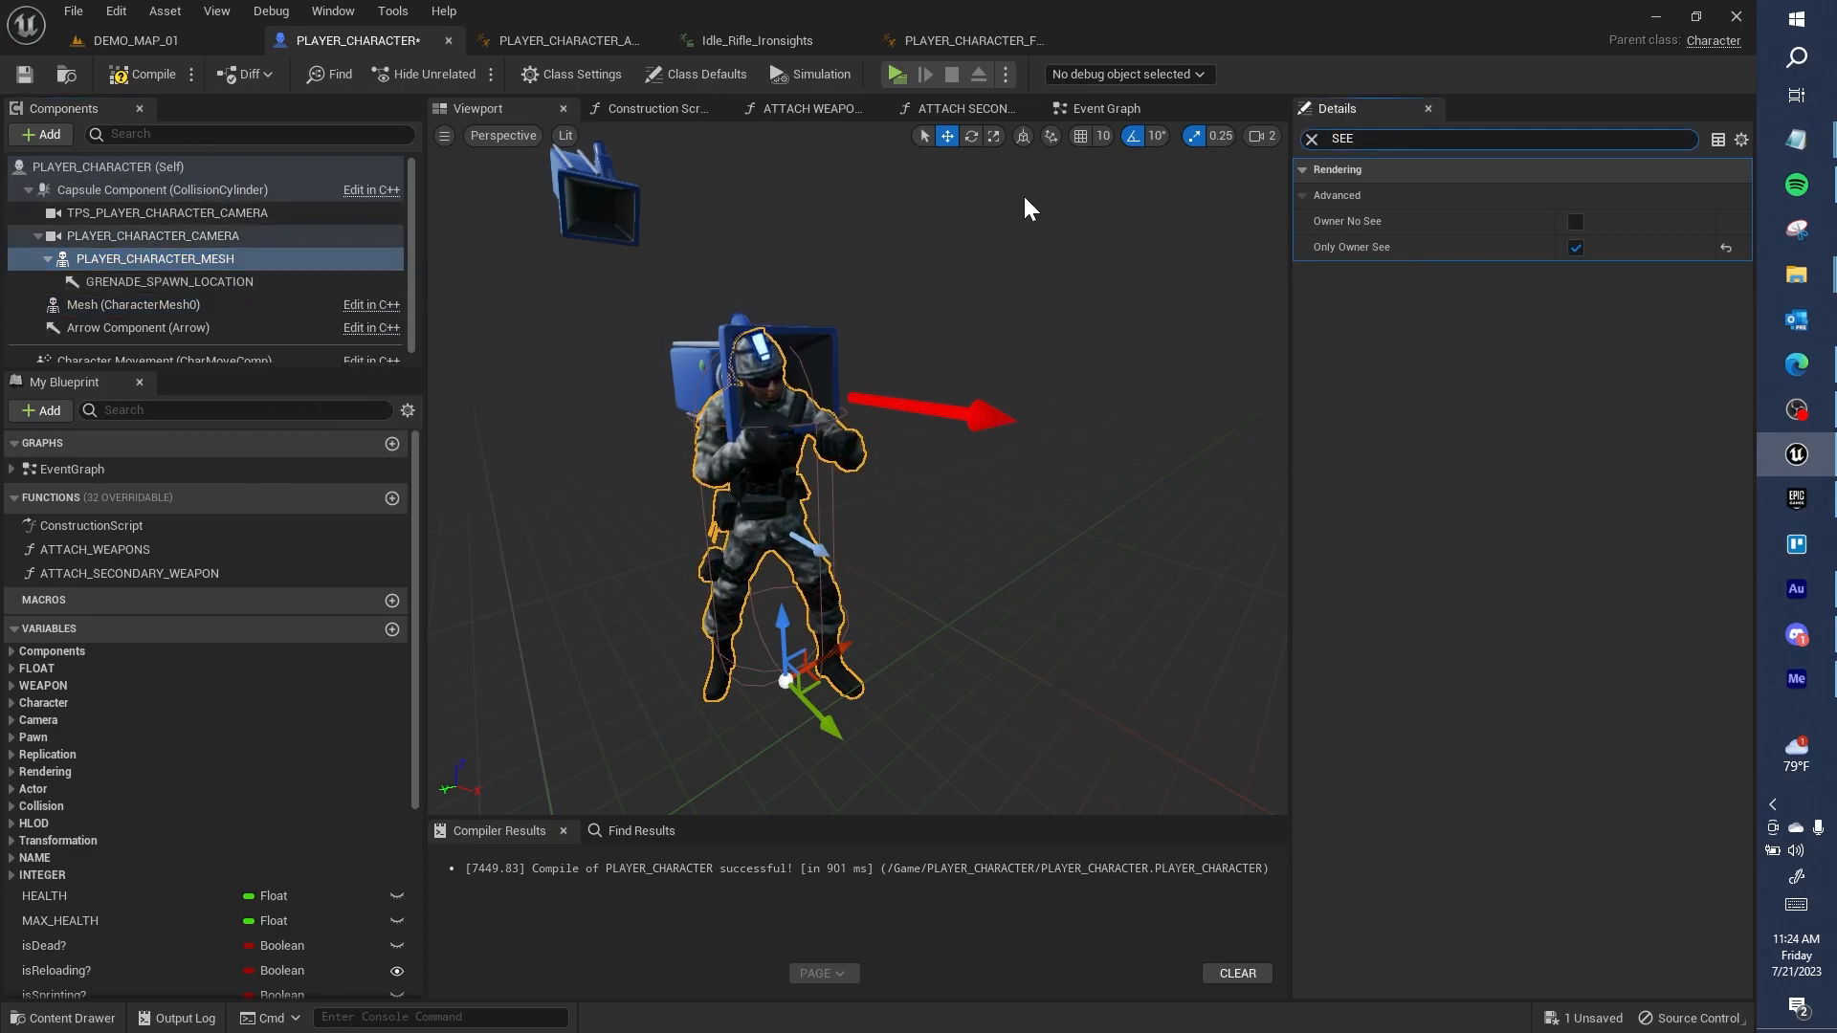
left_click(134, 73)
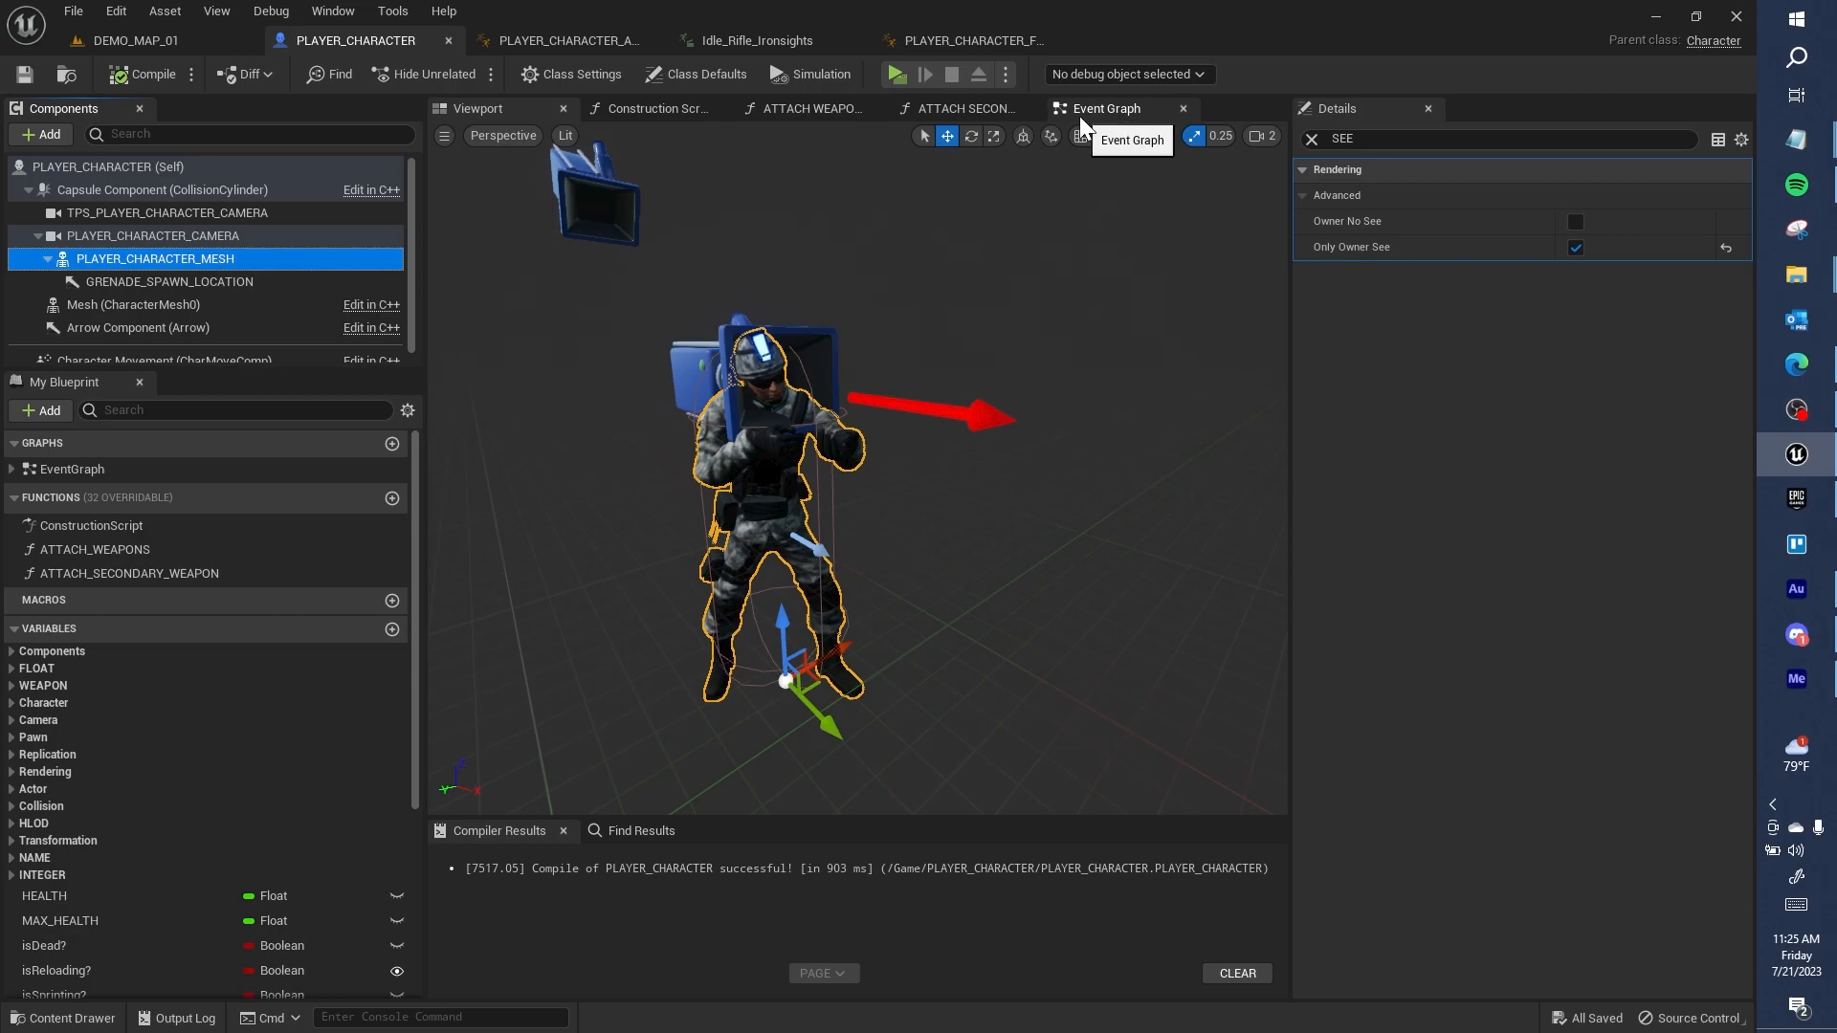
left_click(174, 303)
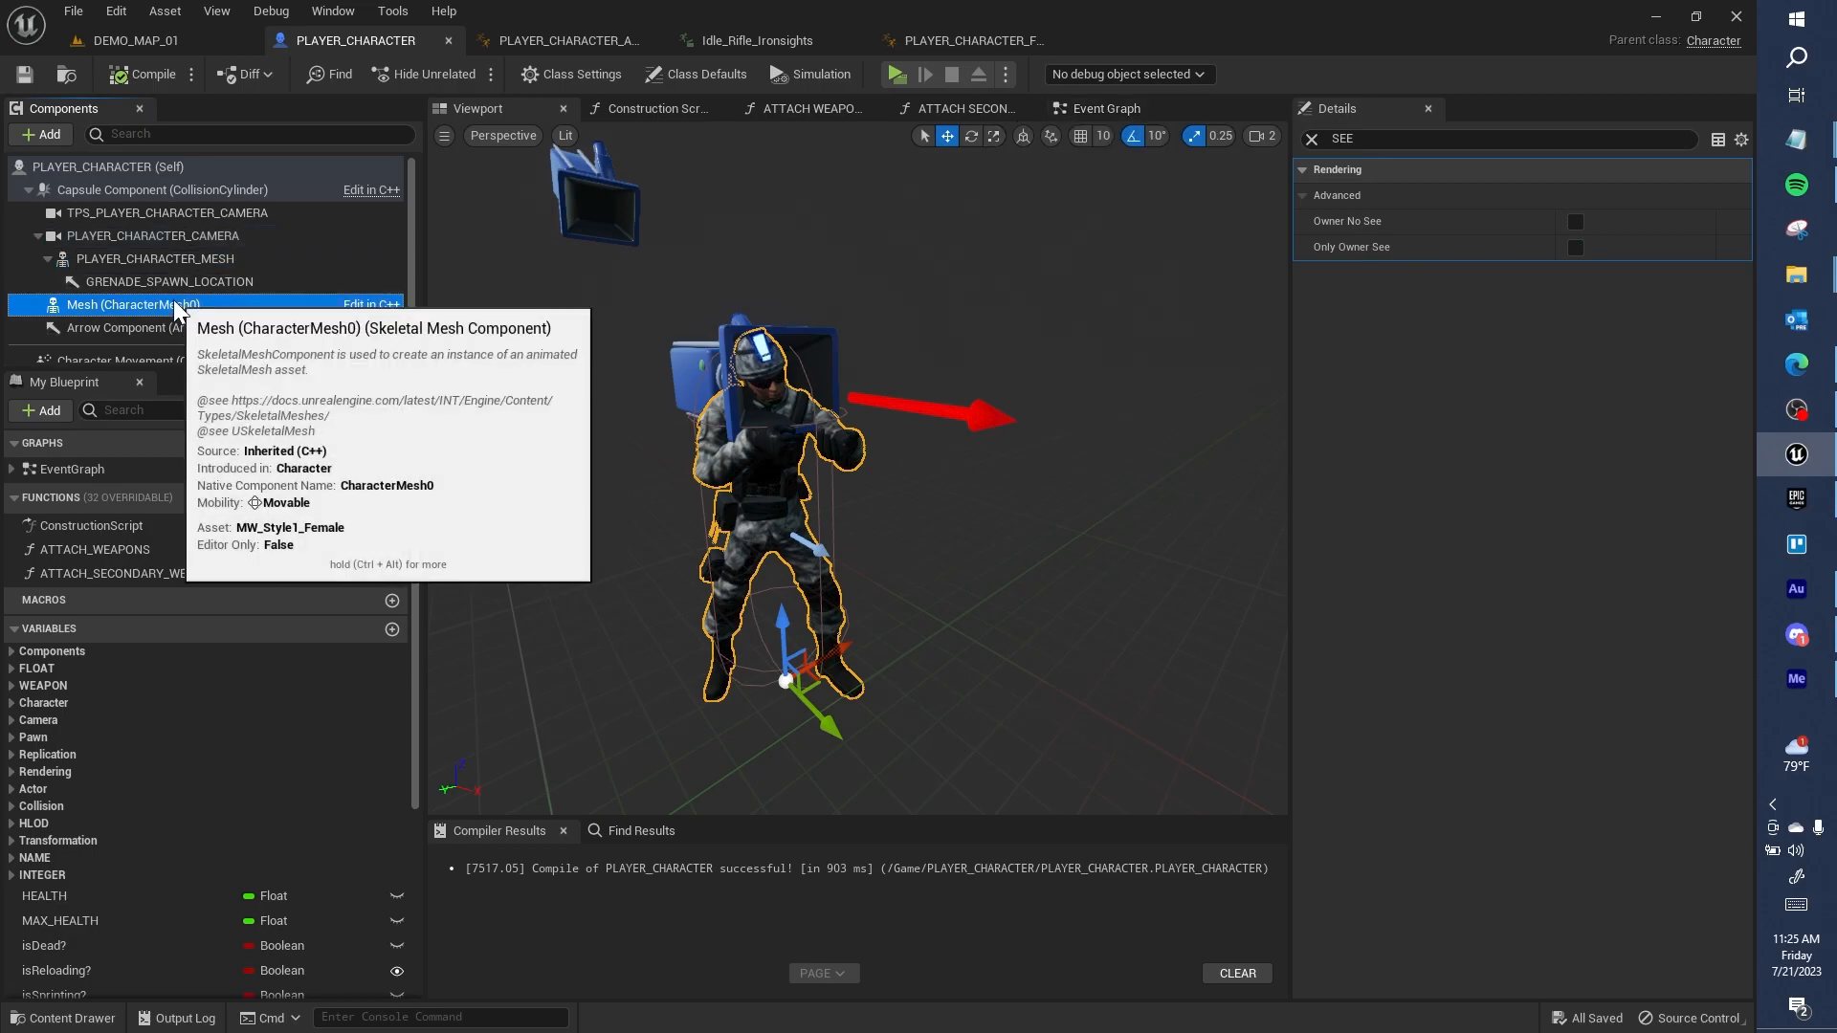
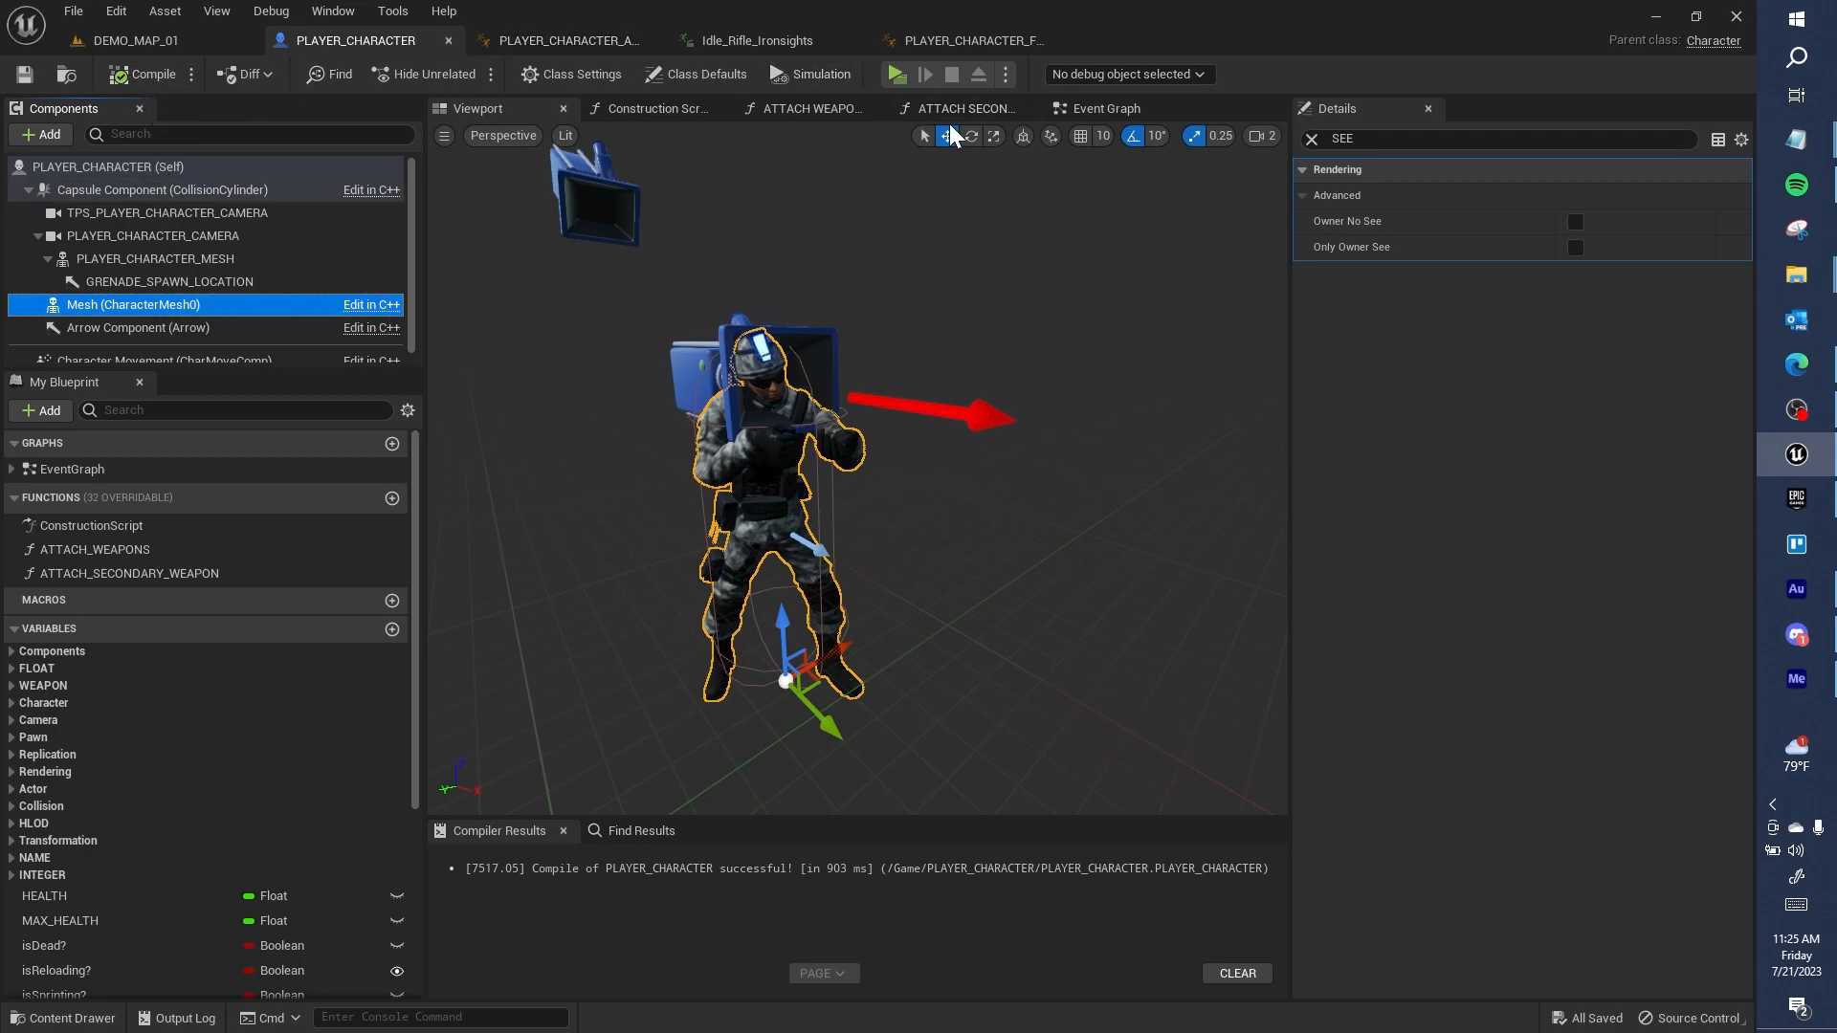
Step: Add a Set Hidden in Game node targeting PLAYER_CHARACTER_MESH beside the third-person branch of the TOGGLE_VIEW logic in the Event Graph
left_click(1088, 111)
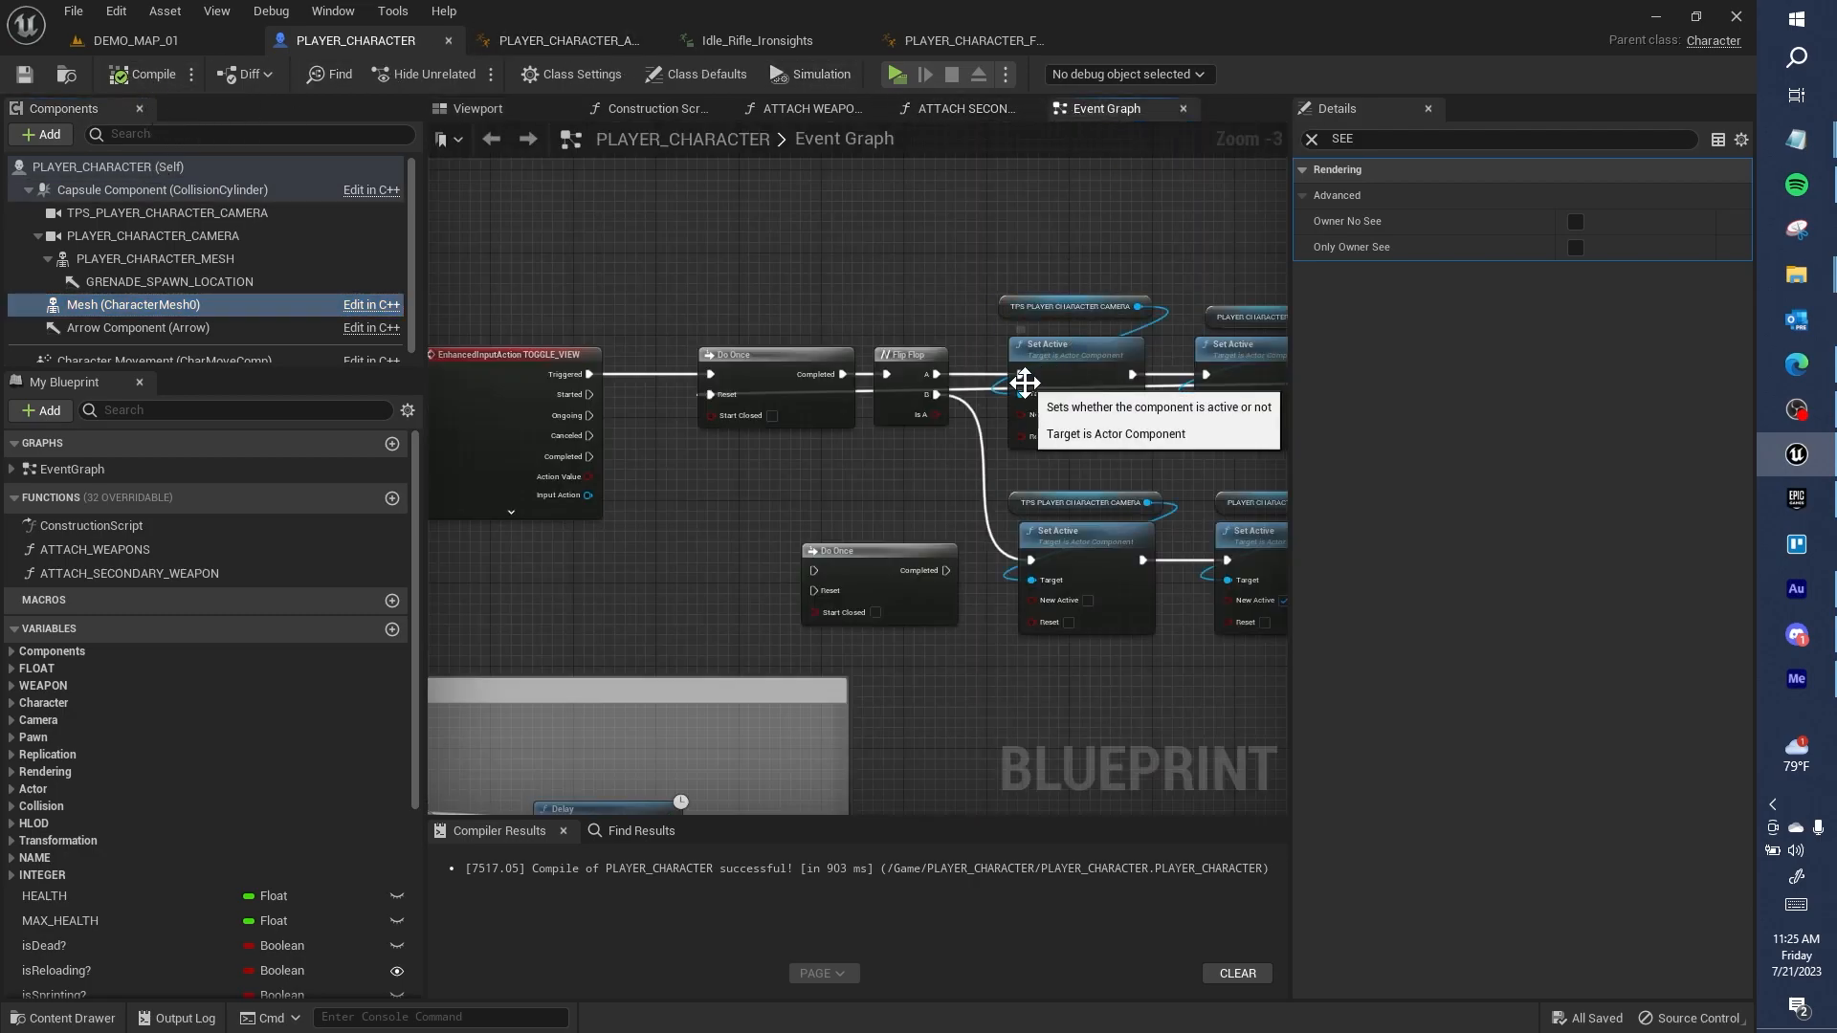
right_click_drag(1060, 254, 585, 316)
right_click_drag(1001, 316, 673, 374)
left_click_drag(210, 258, 770, 313)
type("SET HIDD")
key("BackSpace")
key("BackSpace")
key("BackSpace")
key("BackSpace")
key("BackSpace")
key("BackSpace")
type("VI")
key("BackSpace")
key("BackSpace")
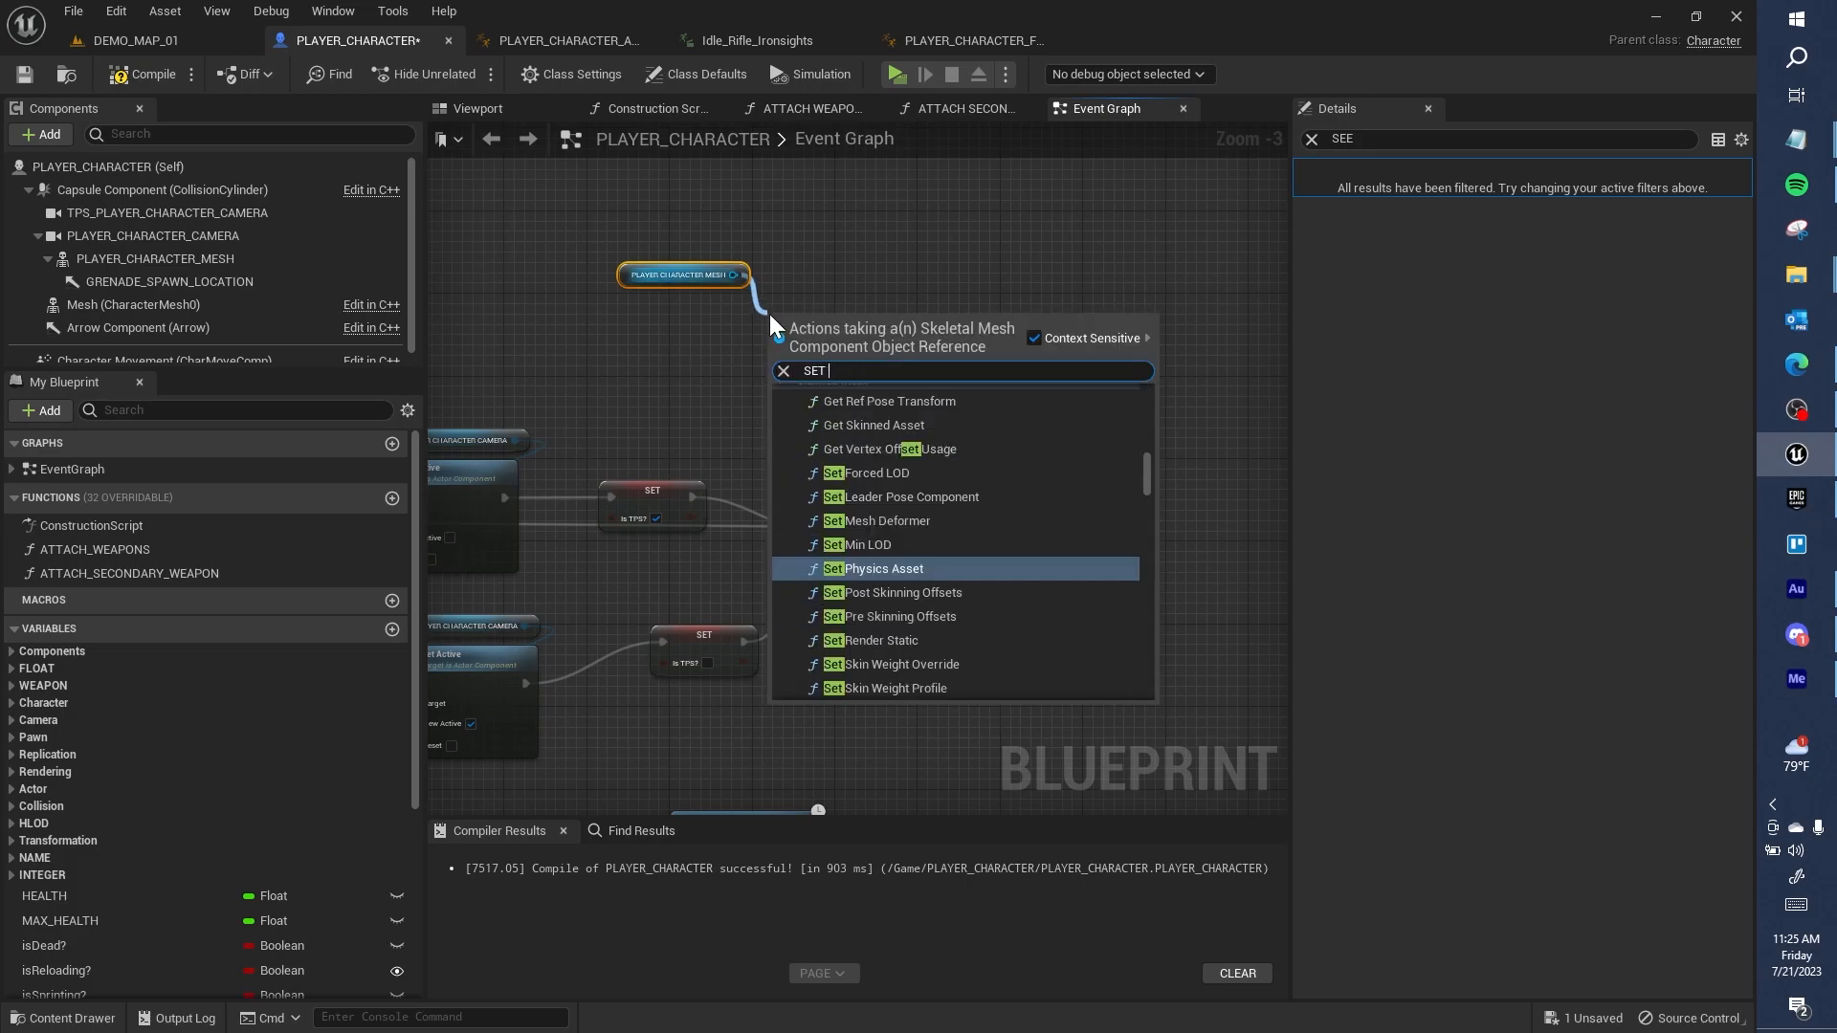
type("HIDDEN")
key("BackSpace")
key("BackSpace")
key("BackSpace")
key("BackSpace")
key("BackSpace")
key("BackSpace")
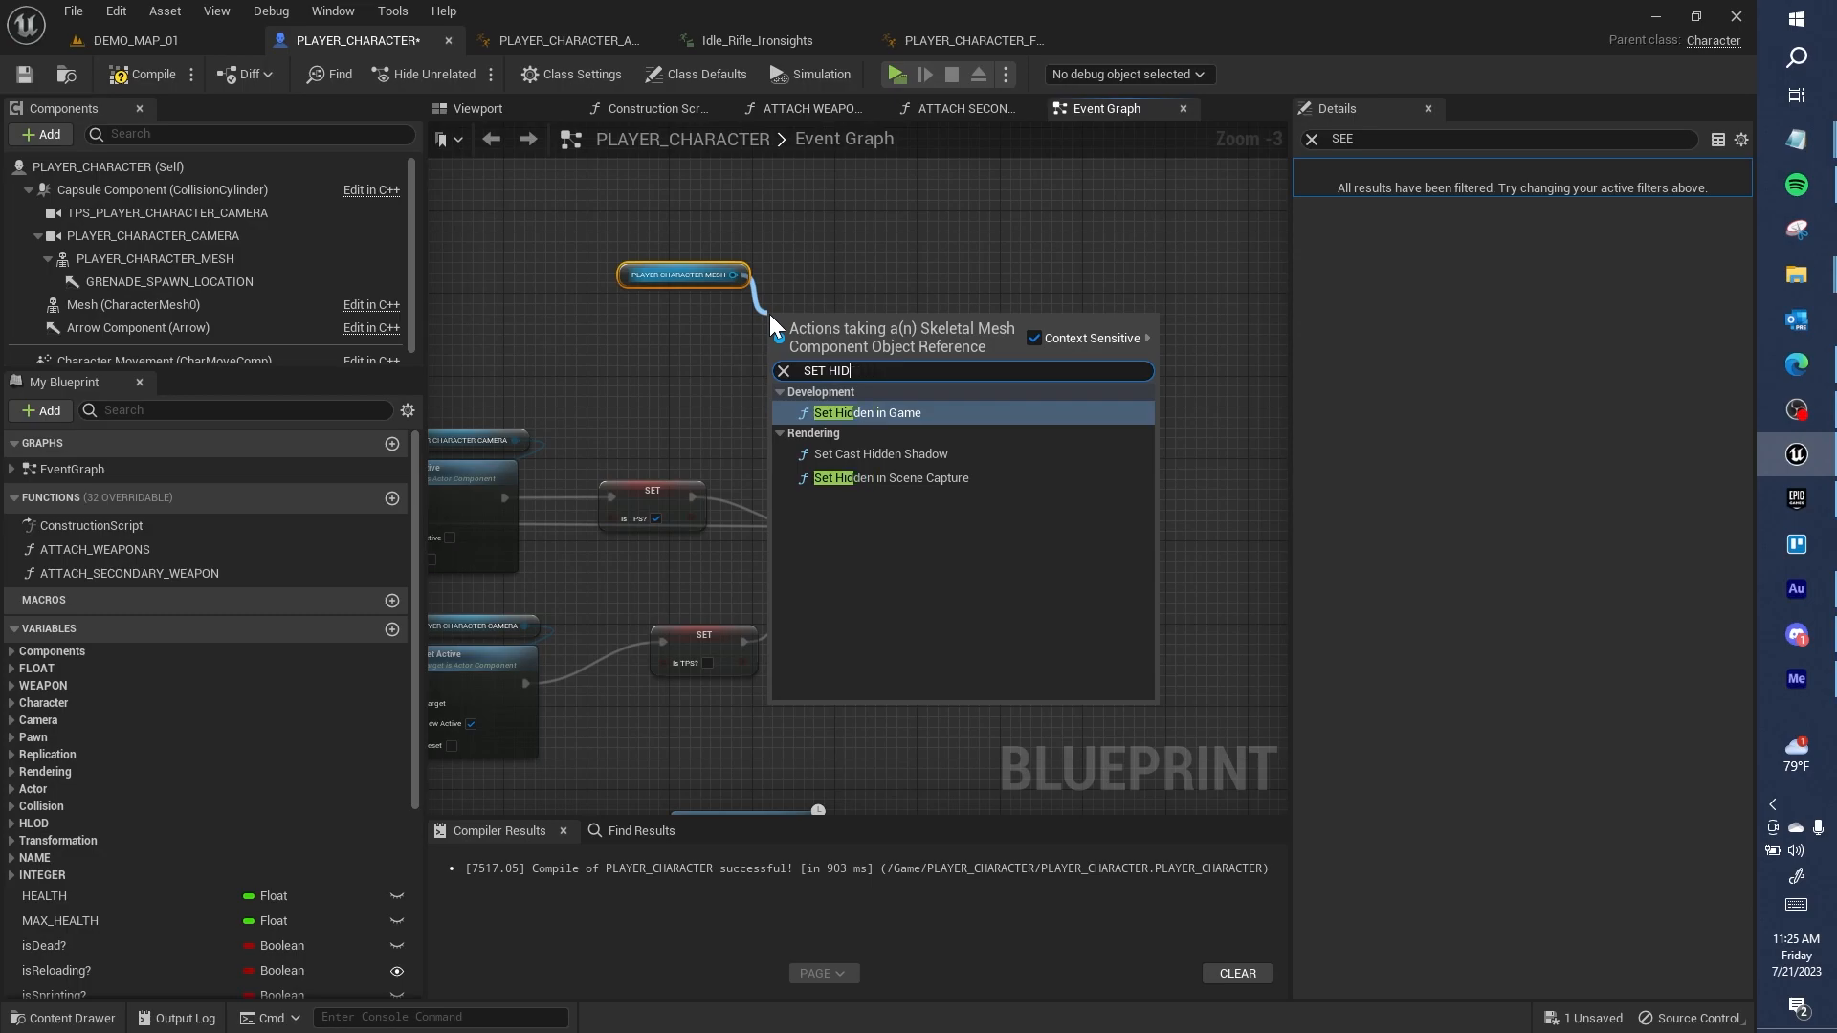
type("AC")
key("BackSpace")
key("BackSpace")
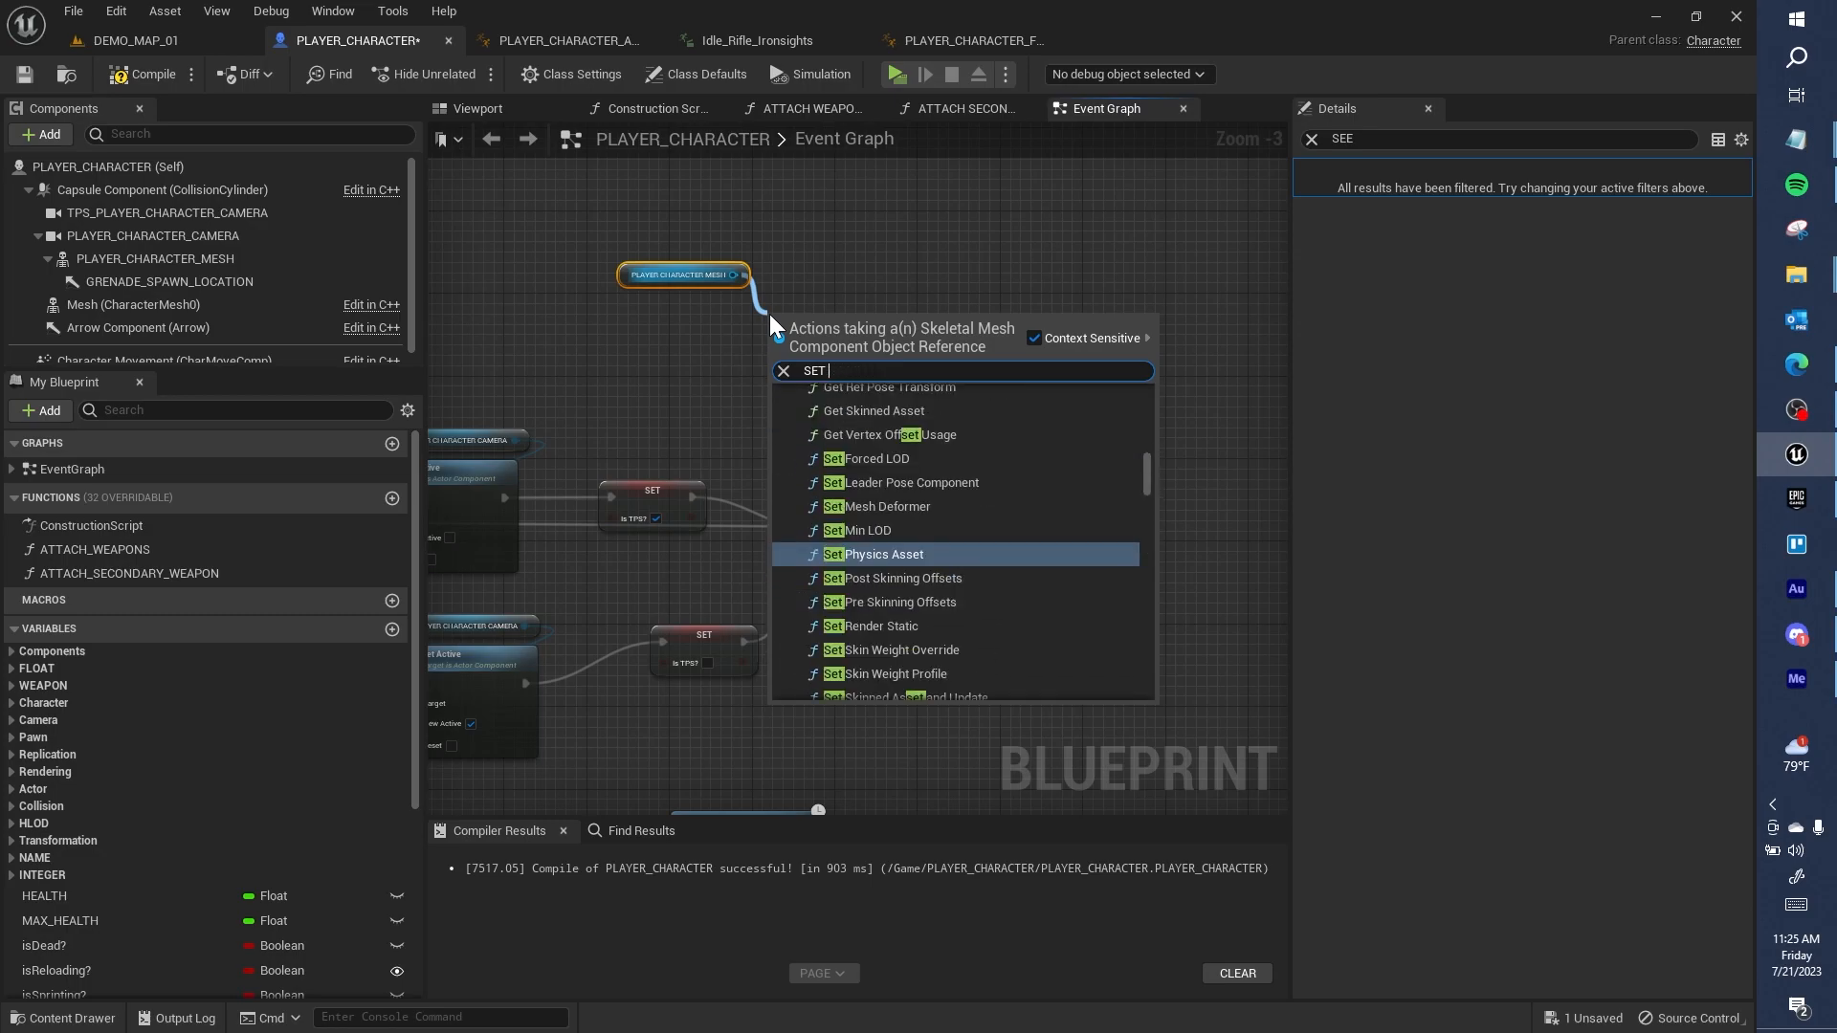
type("HIDDEN")
key("Escape")
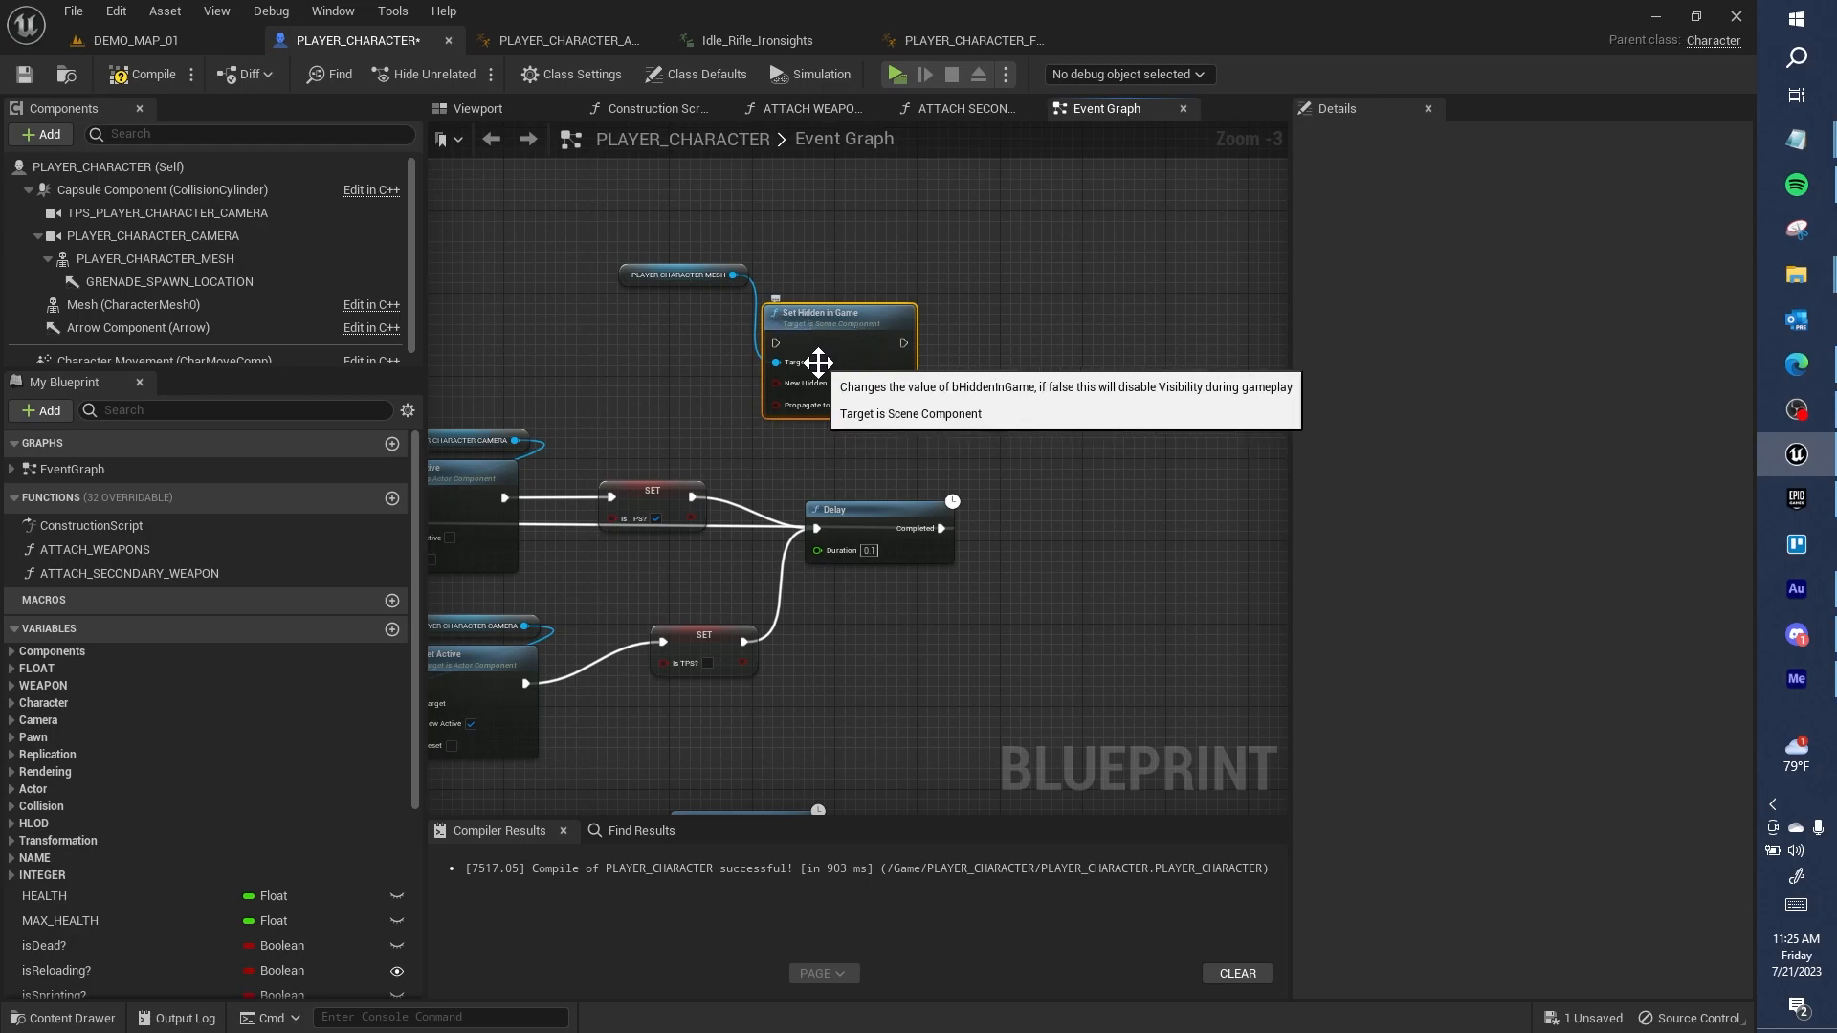
Step: Wire Set Hidden in Game between the third-person Is TPS? SET node and the Delay, and enable New Hidden
left_click_drag(693, 498, 783, 339)
left_click_drag(902, 342, 818, 528)
left_click(836, 383)
Step: Duplicate Set Hidden in Game for the first-person branch, target it at Mesh, and wire it between the Is TPS? SET node and the Delay
left_click_drag(674, 231, 836, 335)
right_click_drag(592, 266, 1134, 328)
right_click_drag(752, 340, 1030, 305)
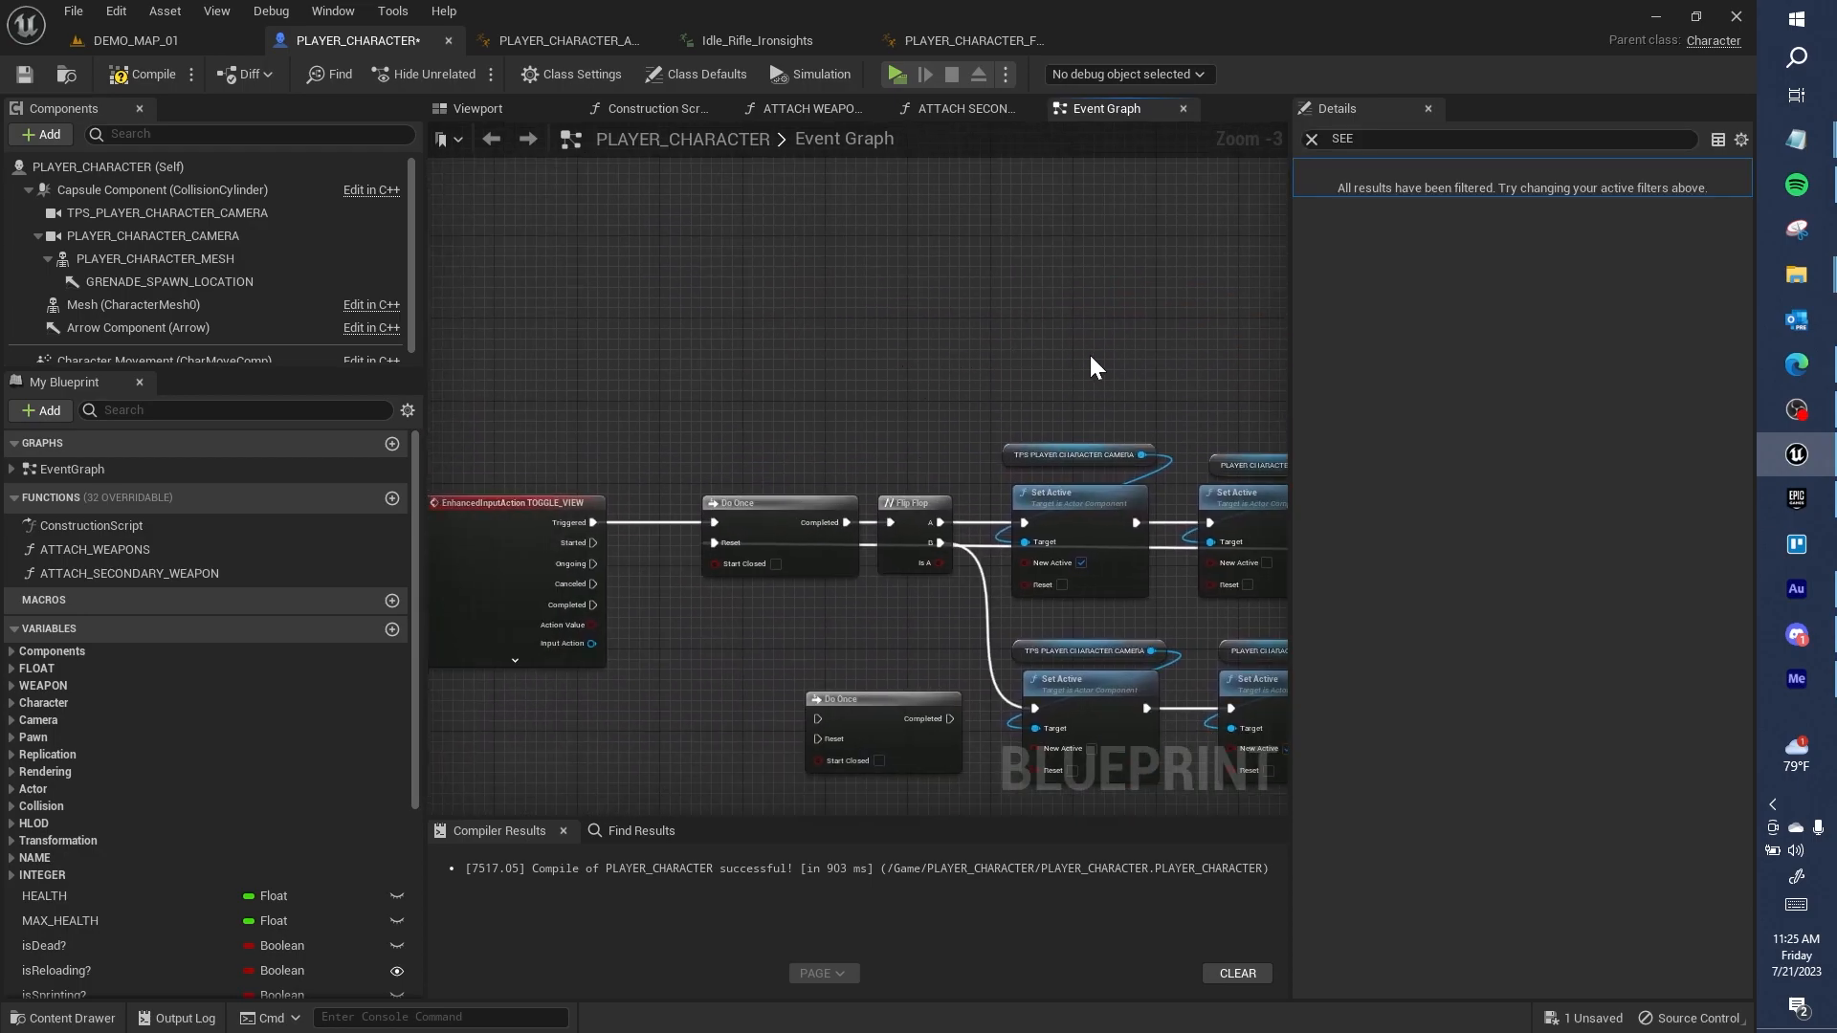
right_click_drag(1136, 360, 680, 263)
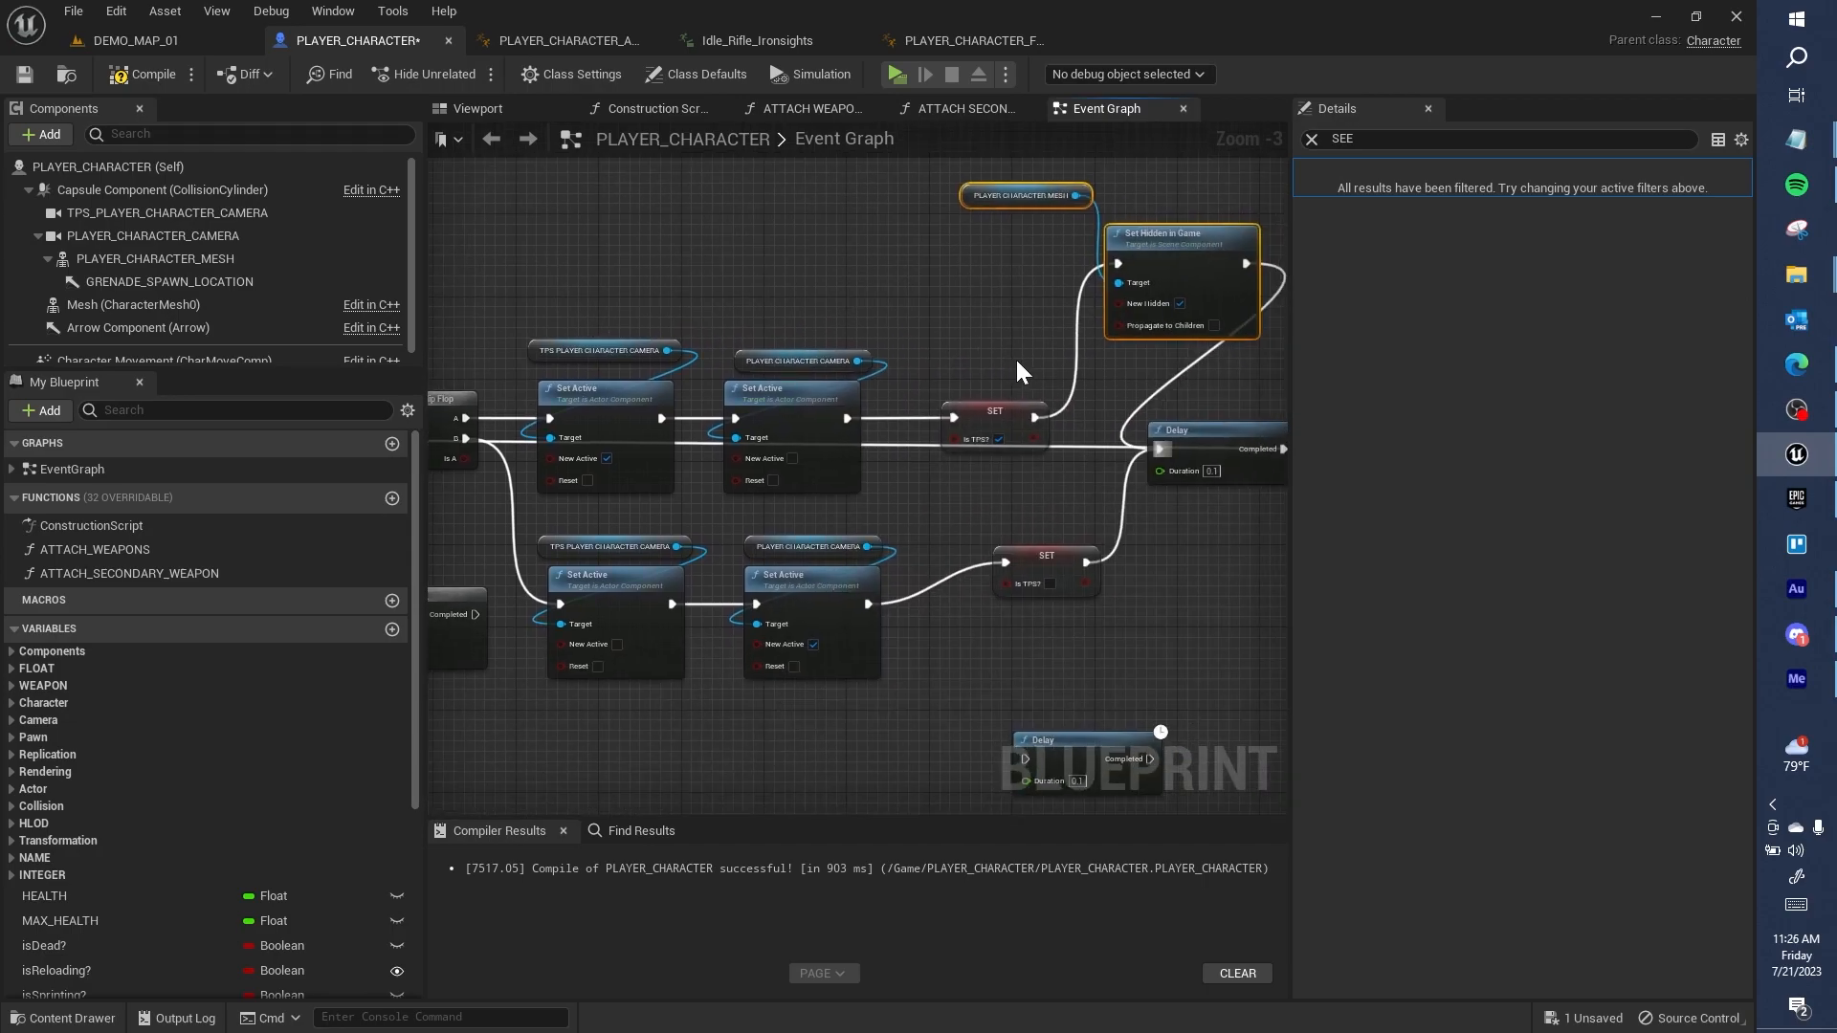
right_click_drag(1012, 358, 905, 216)
left_click(919, 430)
left_click_drag(925, 433, 883, 464)
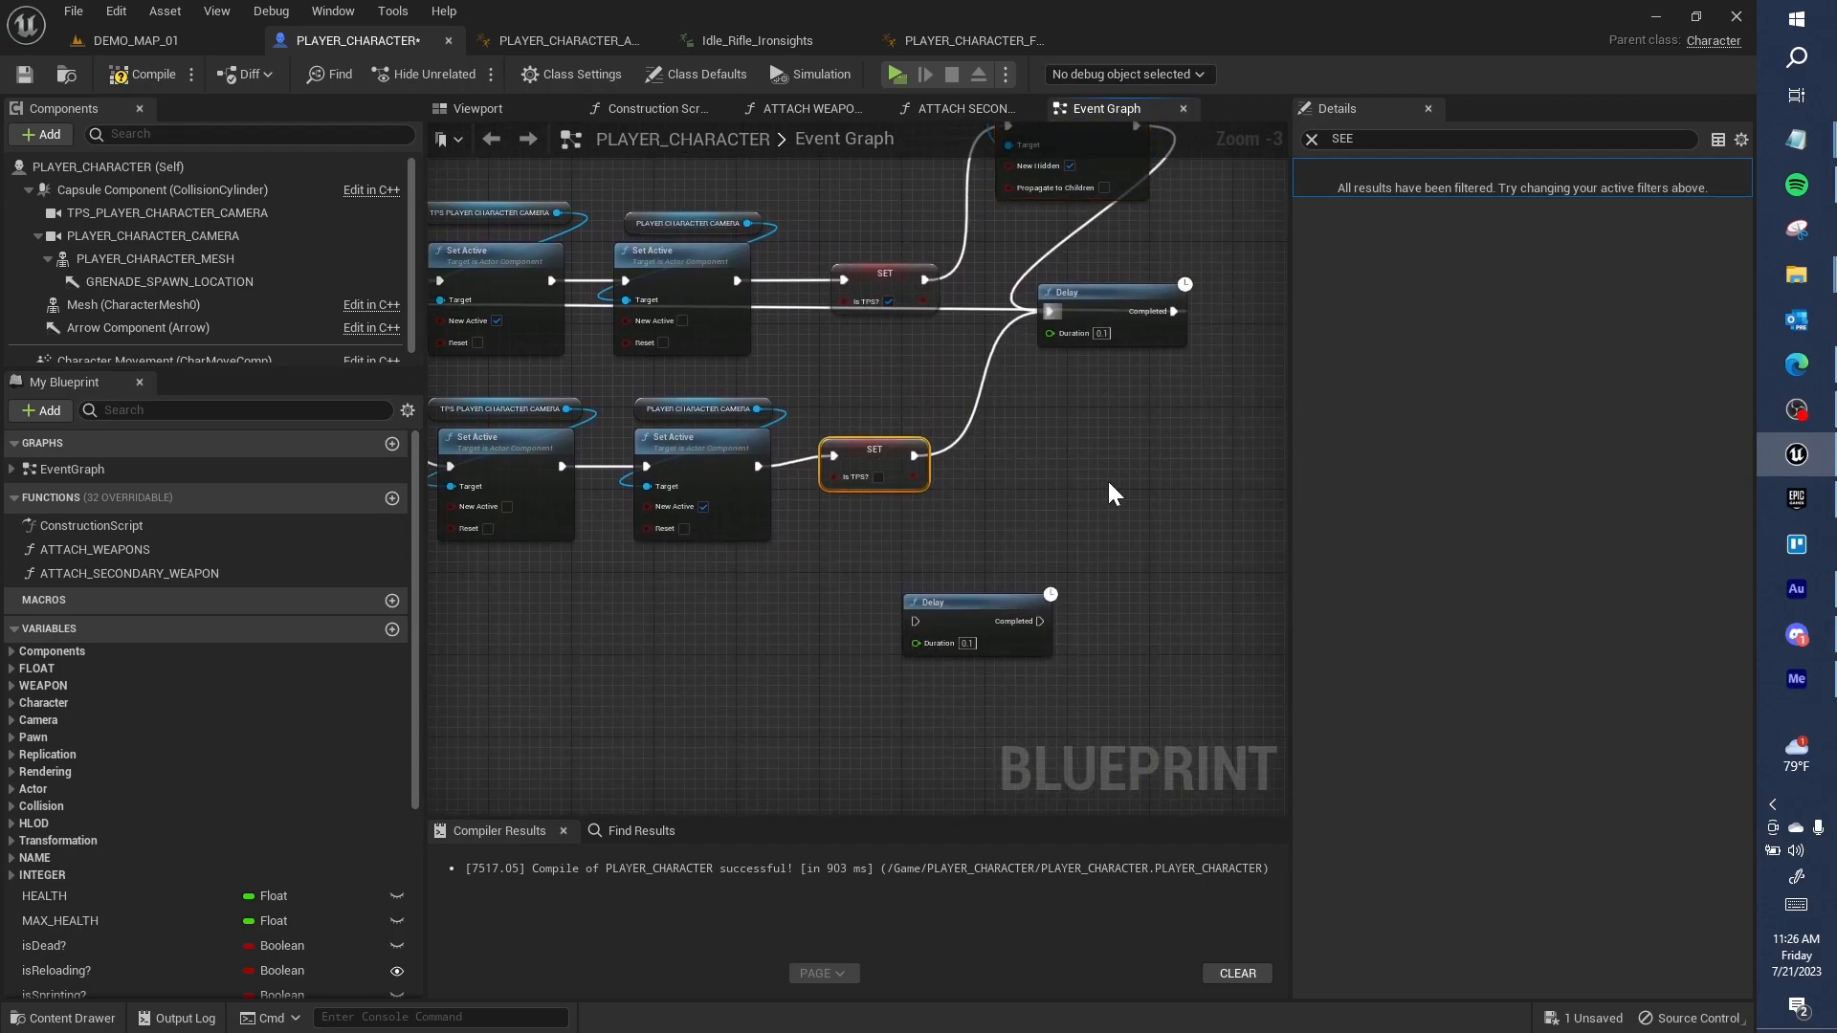
key("ctrl+v")
left_click(134, 305)
left_click_drag(129, 302, 978, 536)
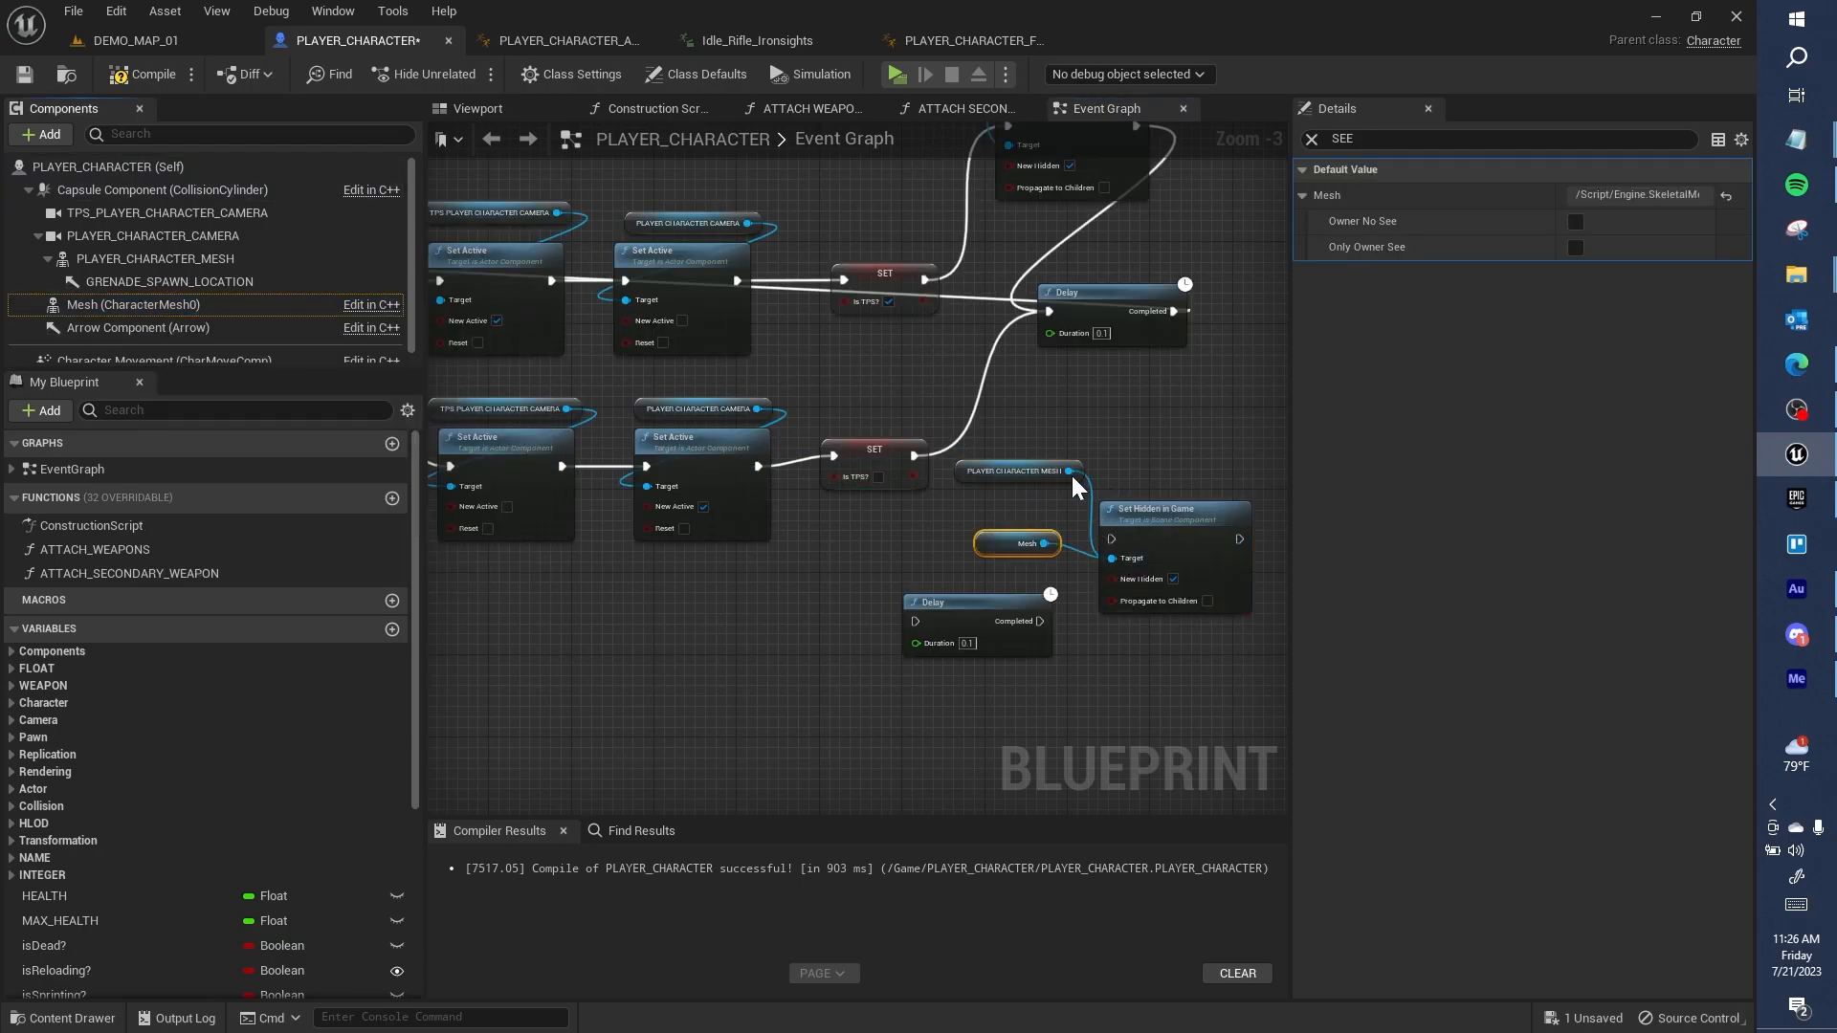
mouse_move(914, 455)
left_mouse_down()
mouse_move(1139, 532)
mouse_move(1112, 539)
left_mouse_up()
left_click_drag(1239, 539, 1050, 311)
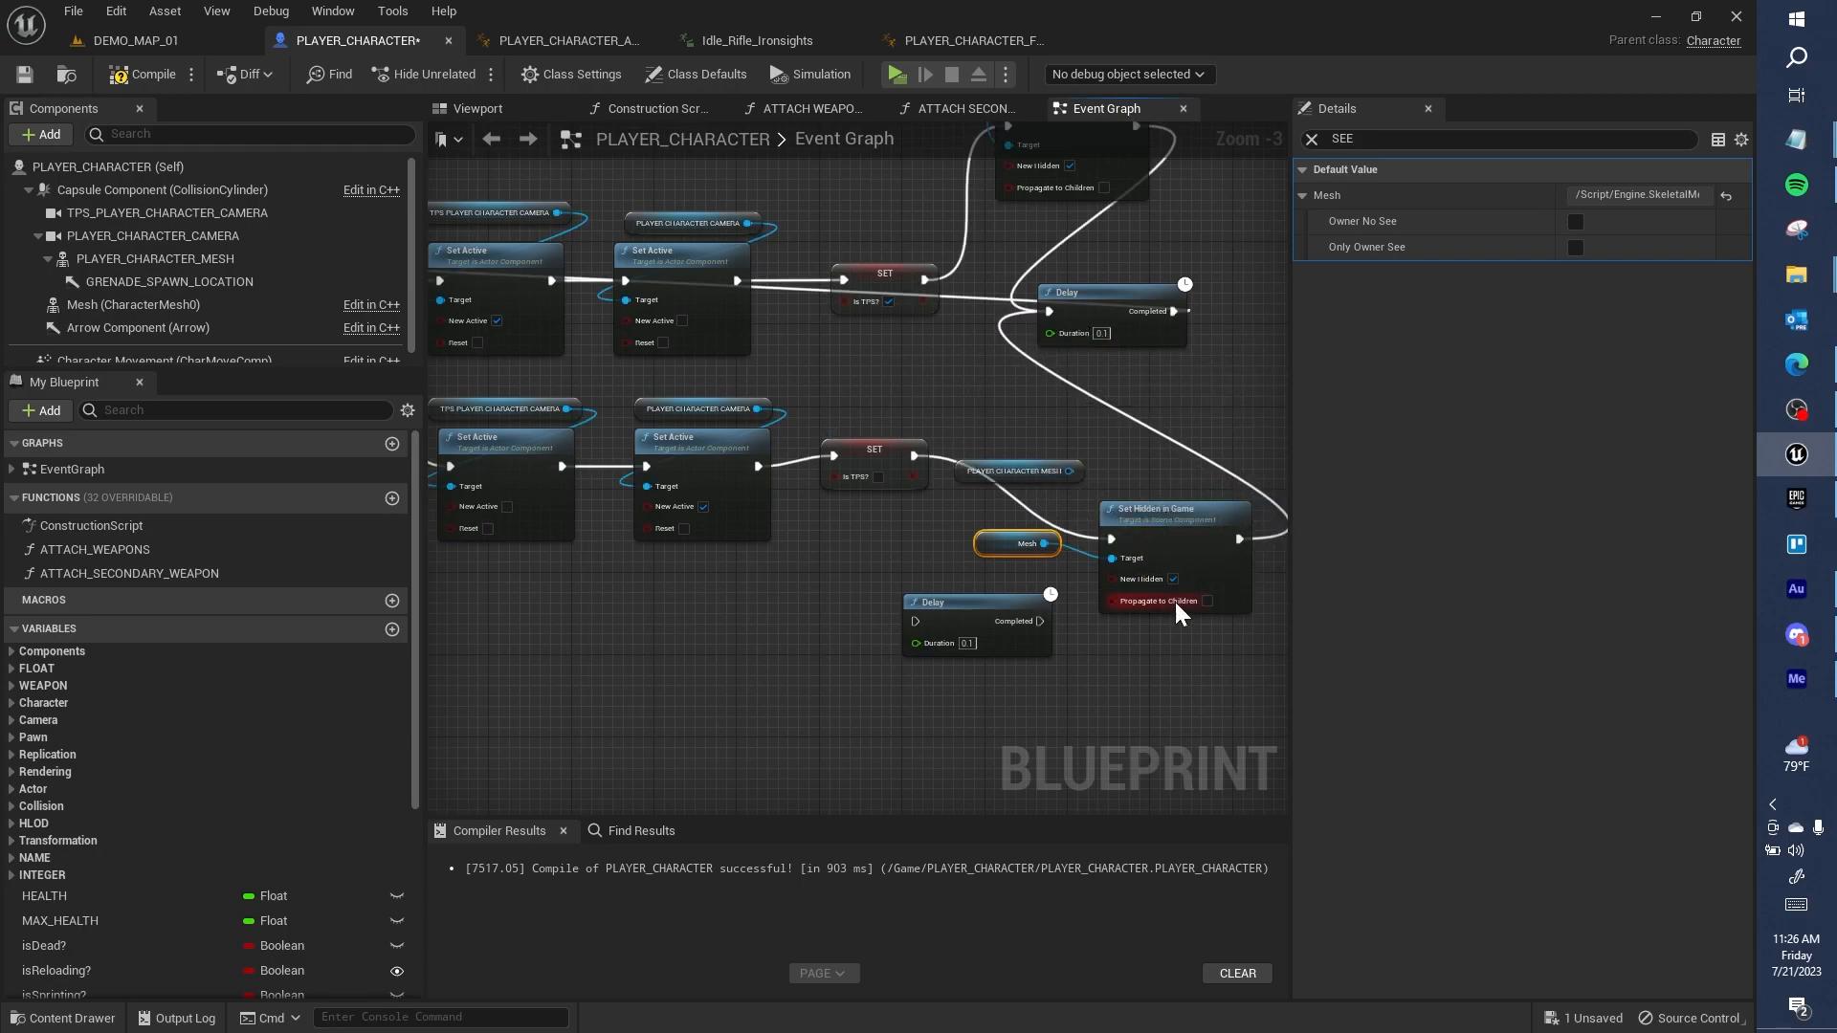
Step: Add a copied PLAYER_CHARACTER_MESH Set Hidden in Game node after the first-person branch's Mesh one, wired to the Delay, with New Hidden off
right_click_drag(1107, 448, 933, 542)
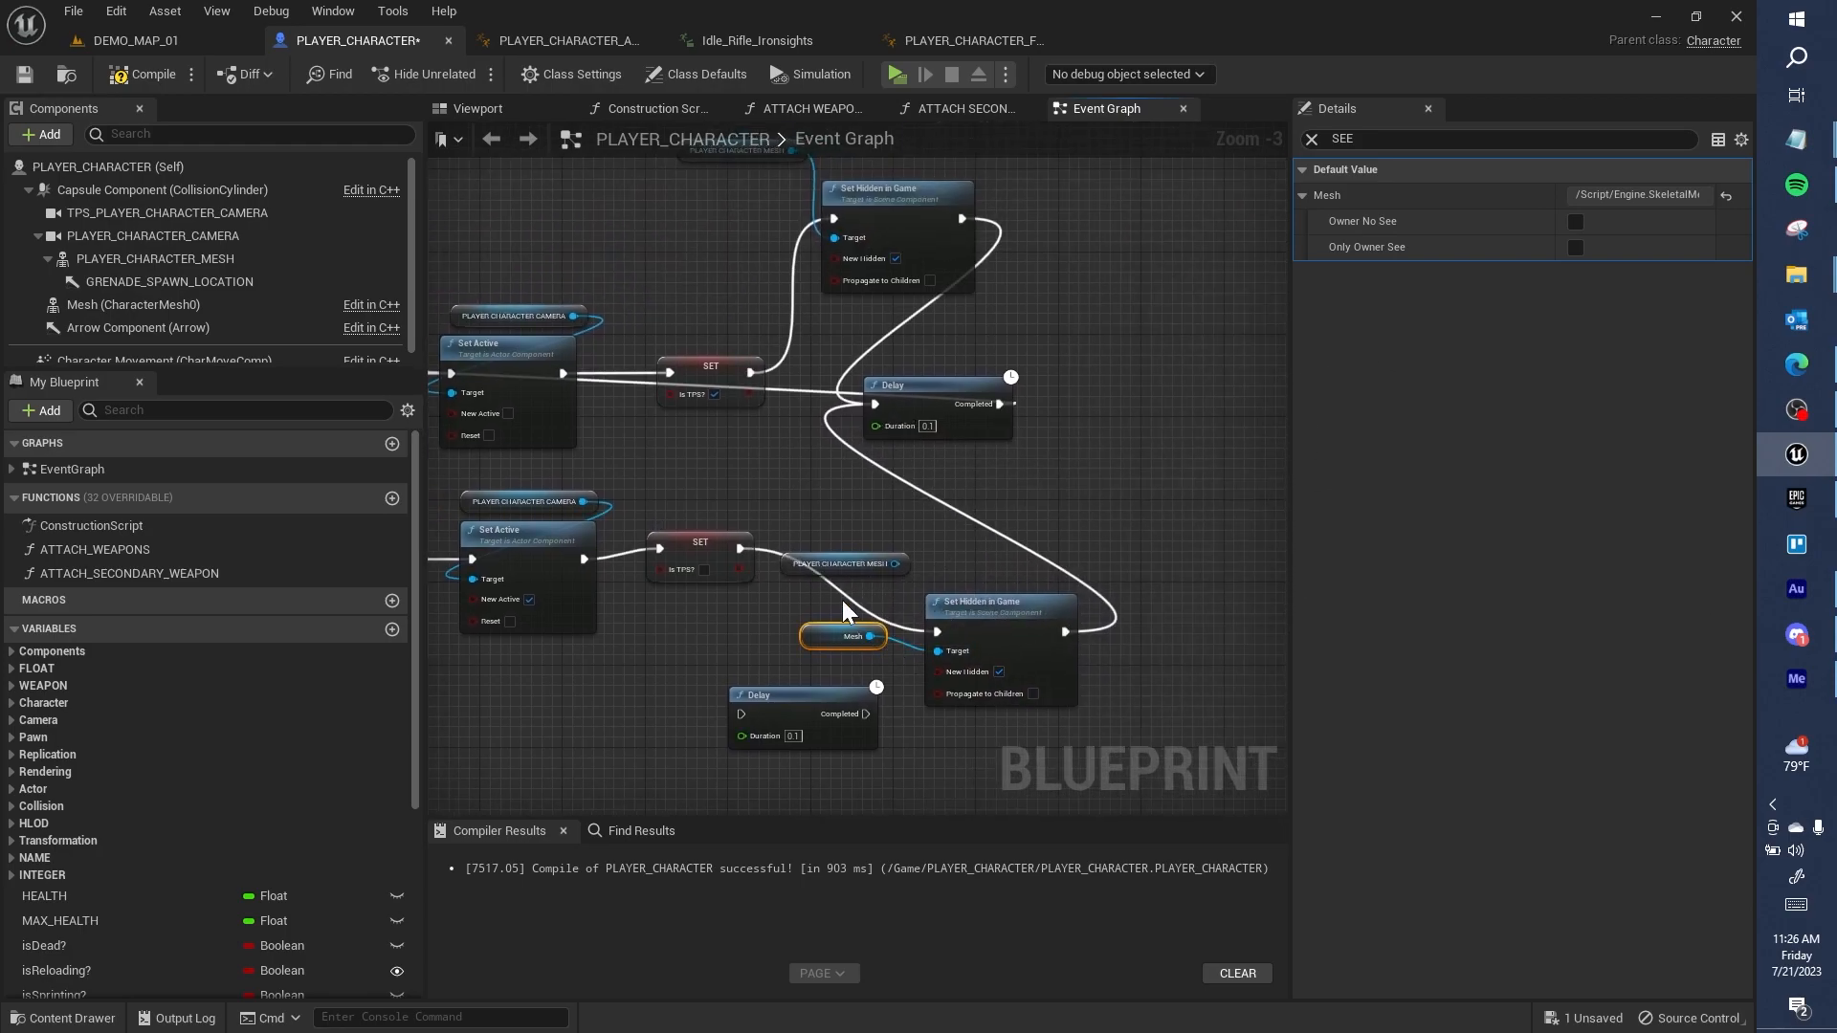
right_click_drag(694, 159, 720, 264)
left_click(866, 299)
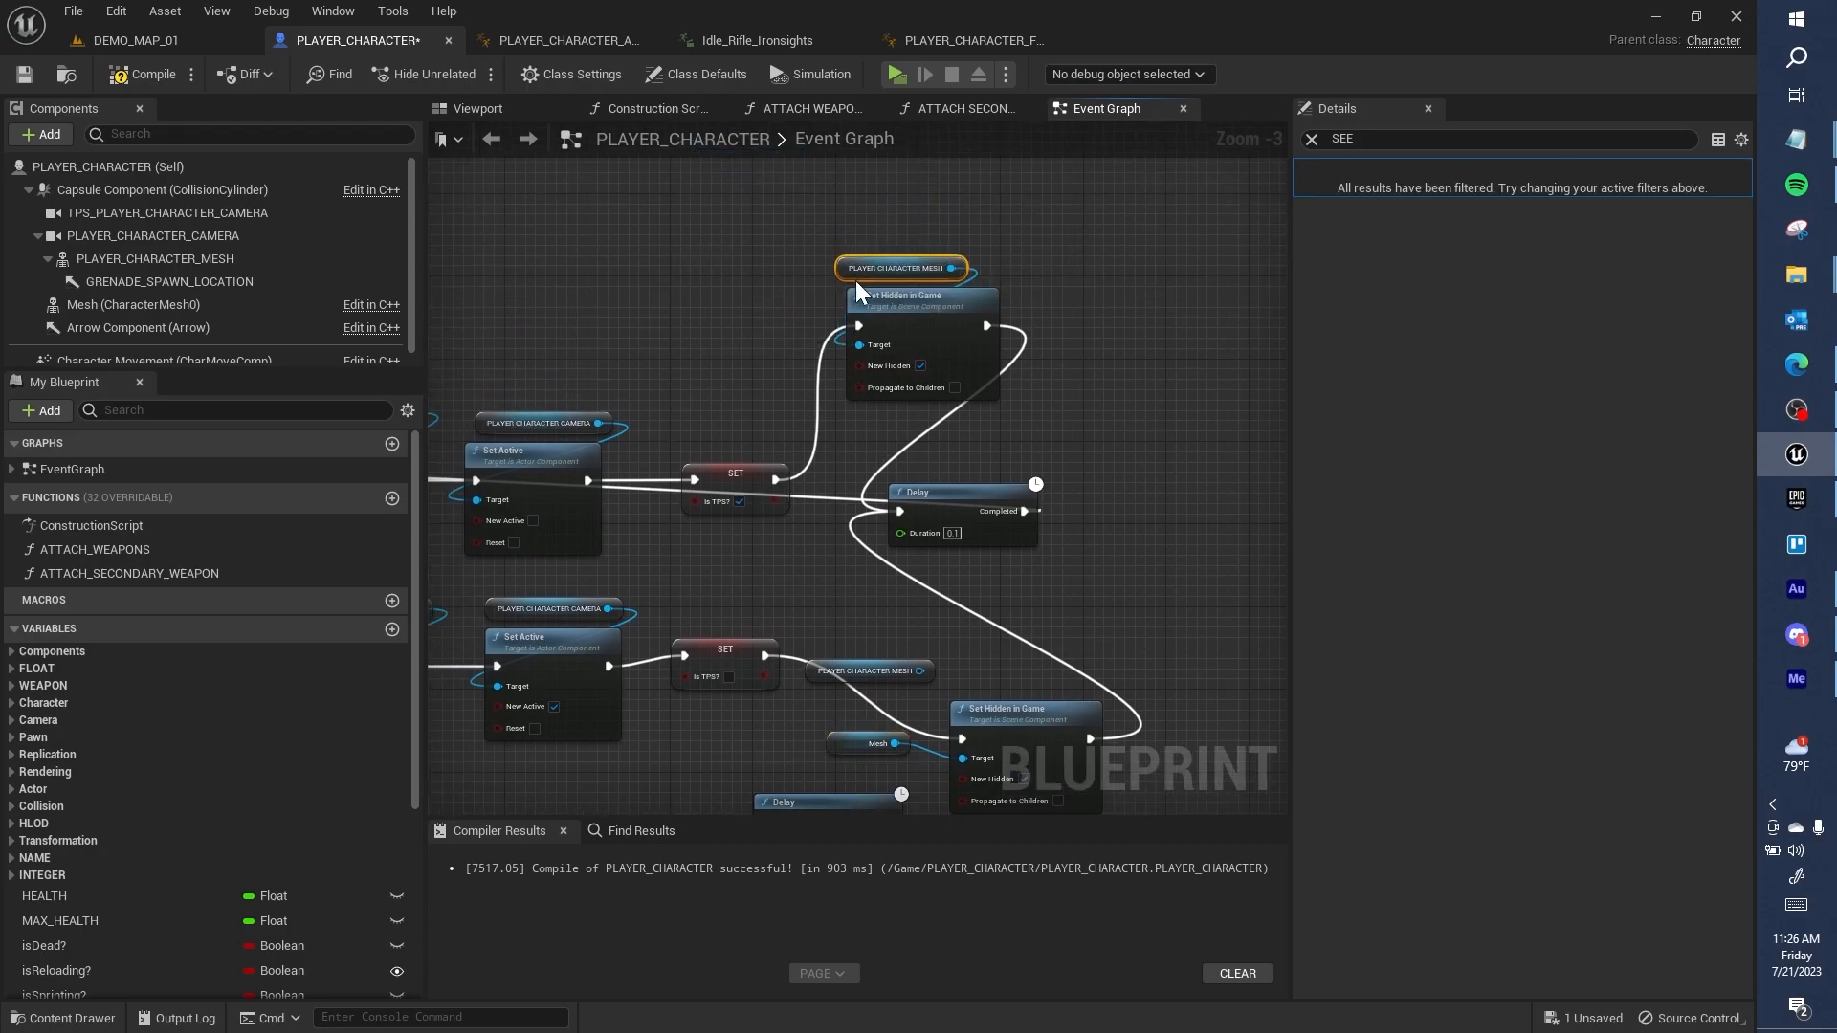
right_click_drag(1119, 469, 794, 258)
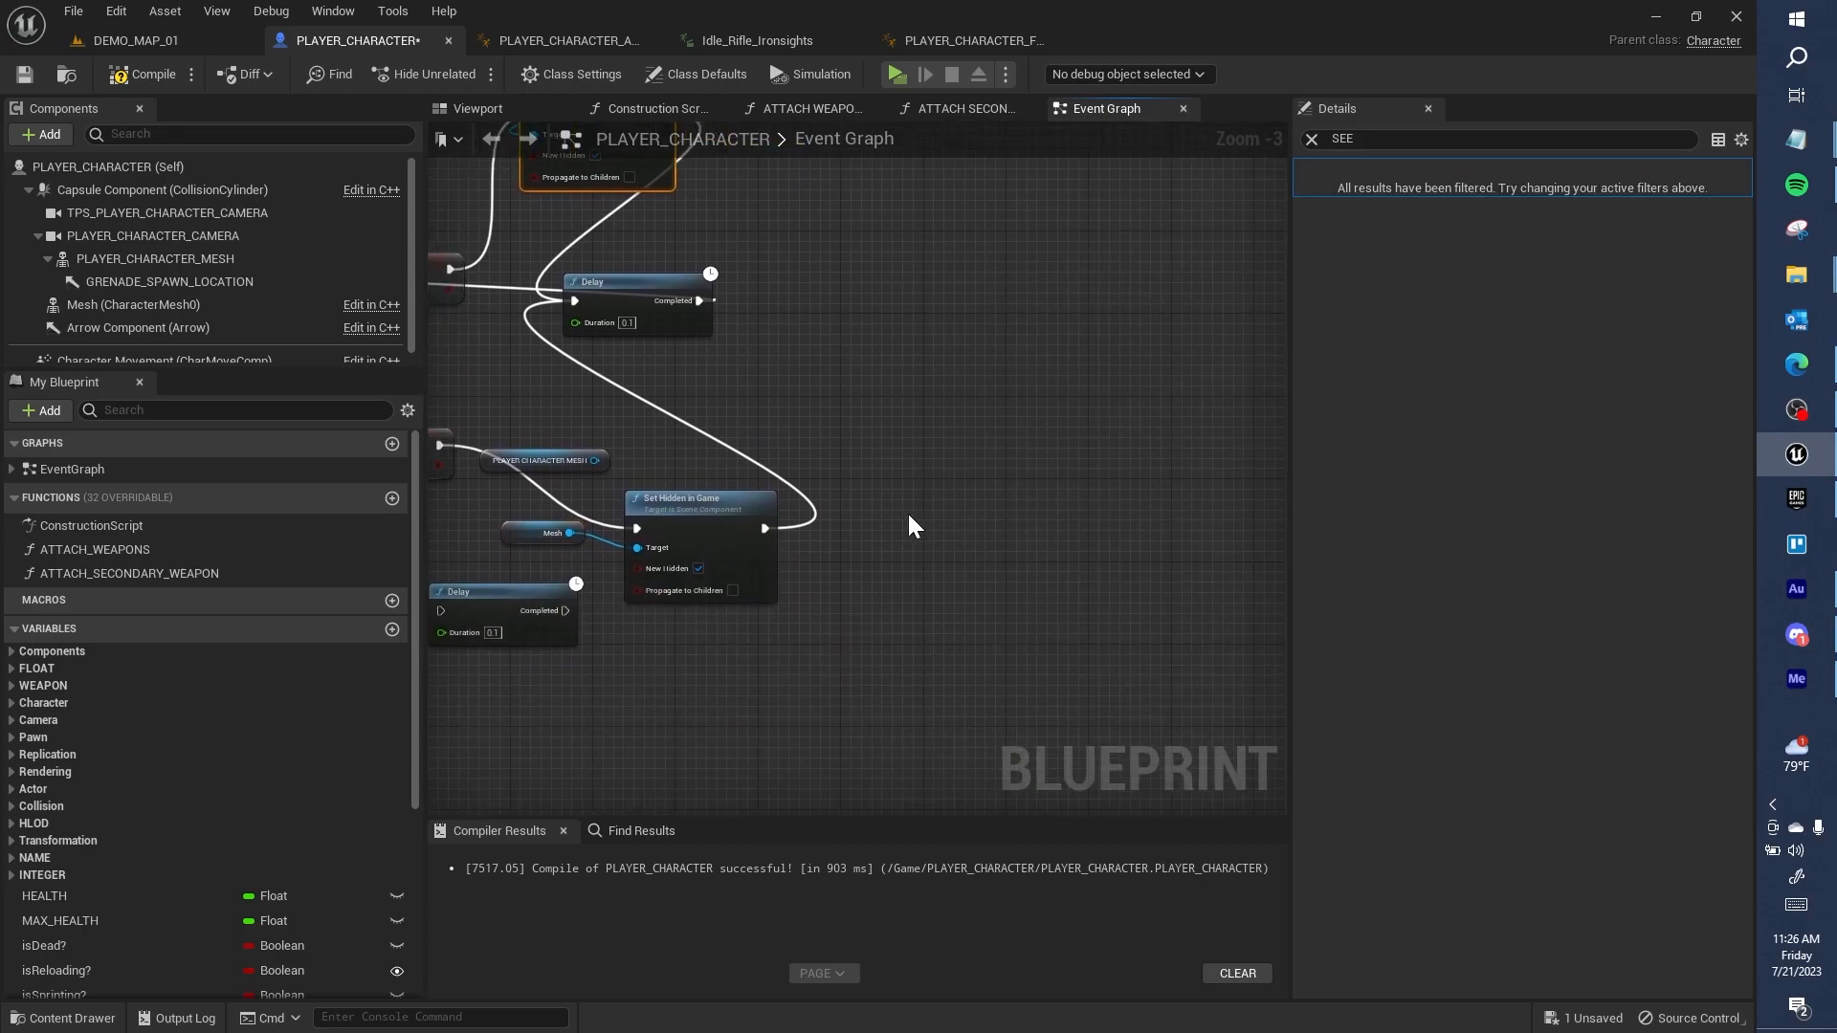
key("ctrl+v")
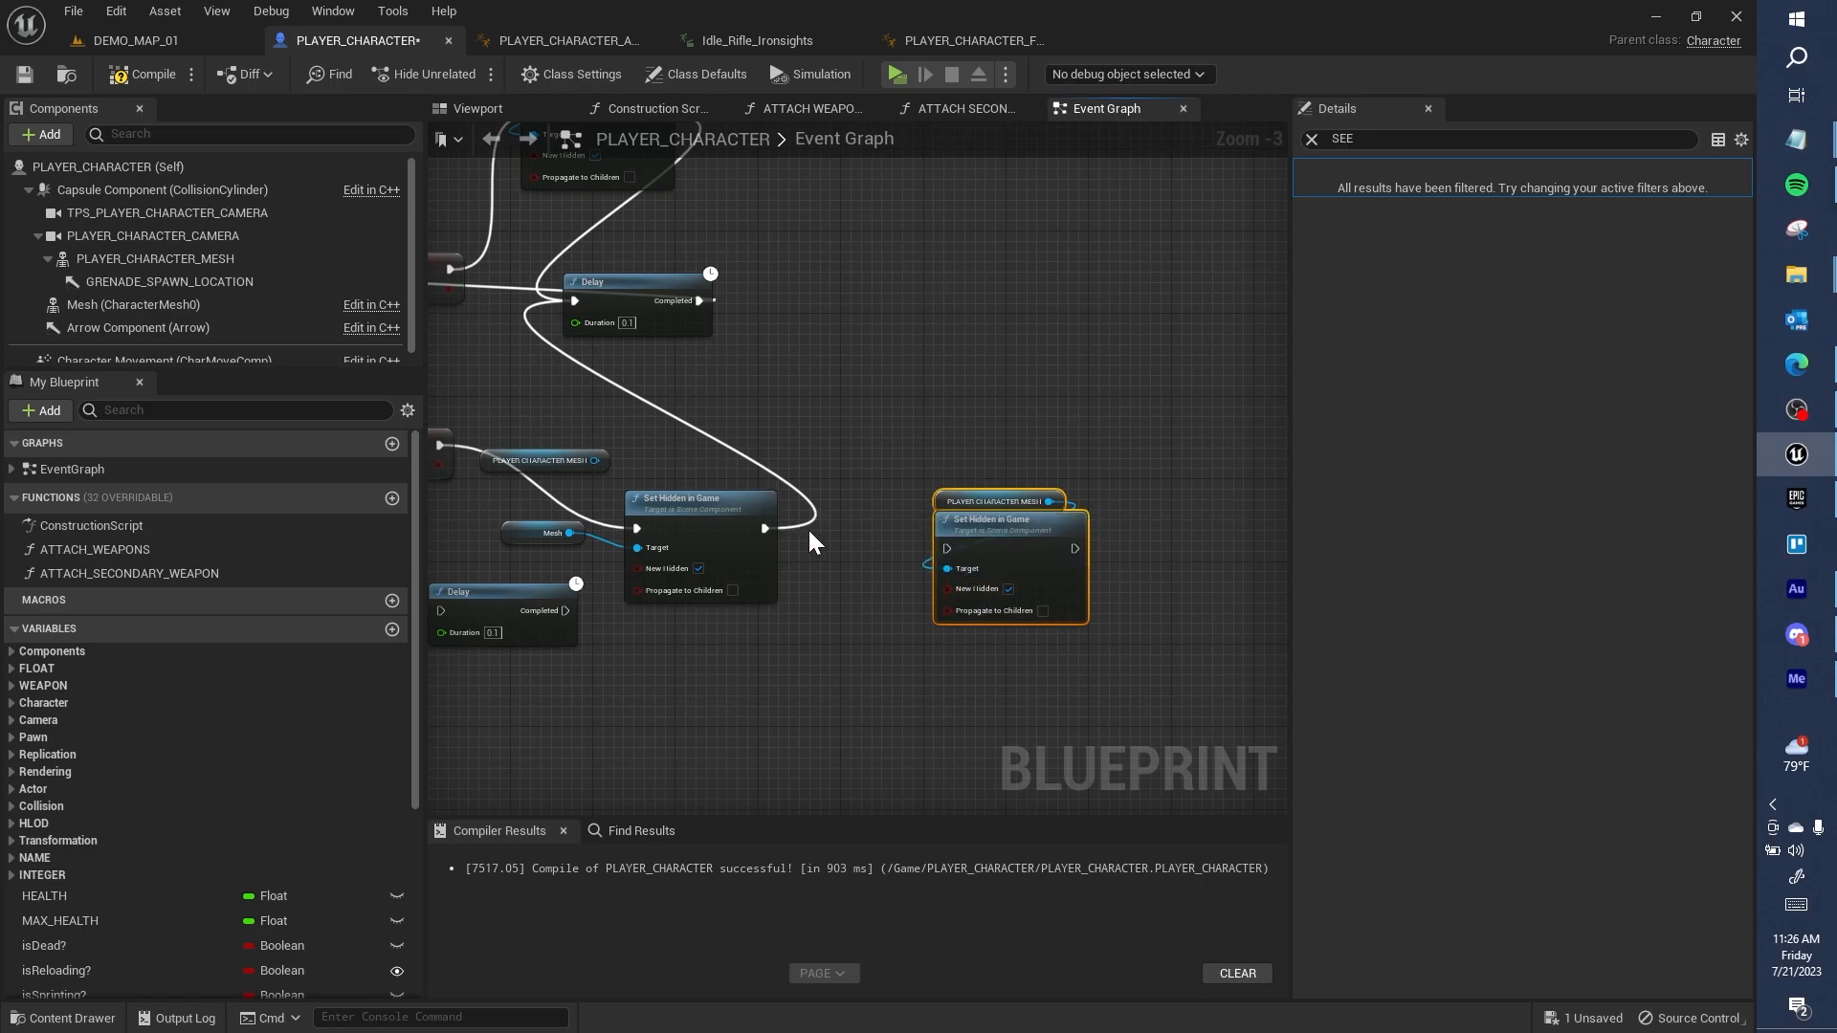
left_click_drag(765, 528, 1075, 549, "ctrl")
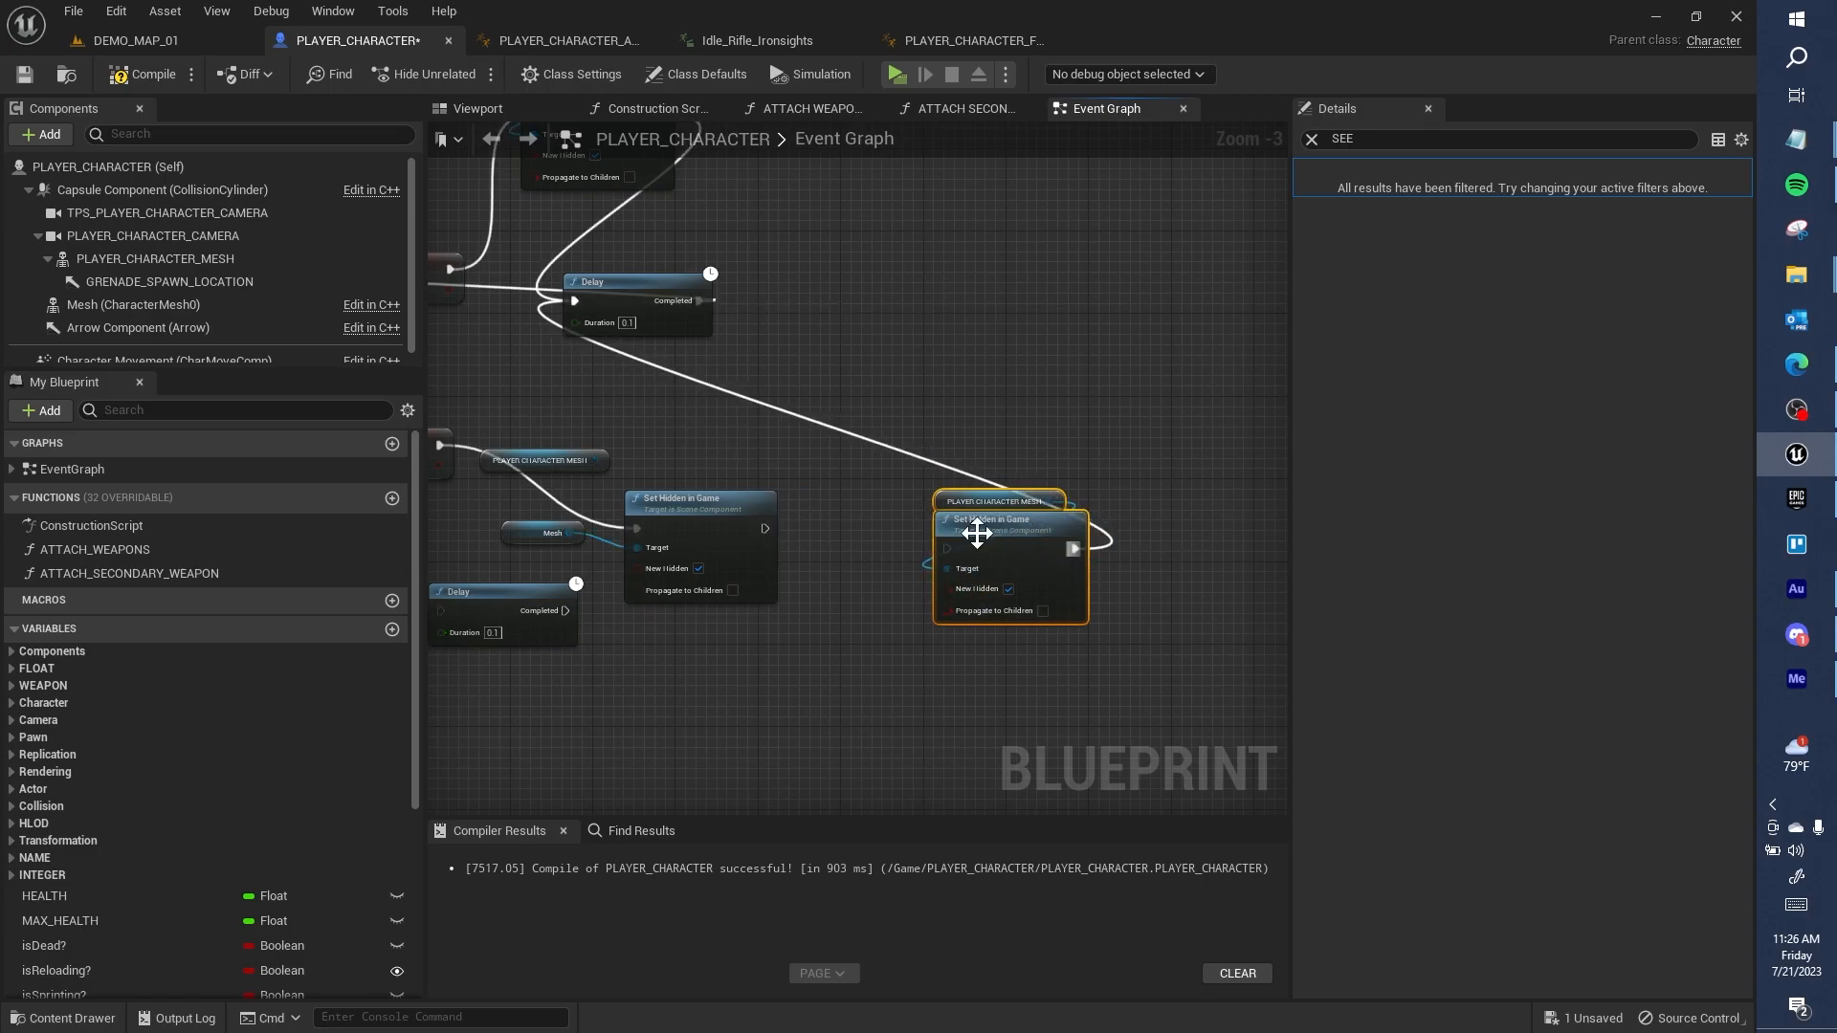
left_click_drag(948, 548, 765, 528)
left_click_drag(1003, 521, 920, 500)
left_click(925, 568)
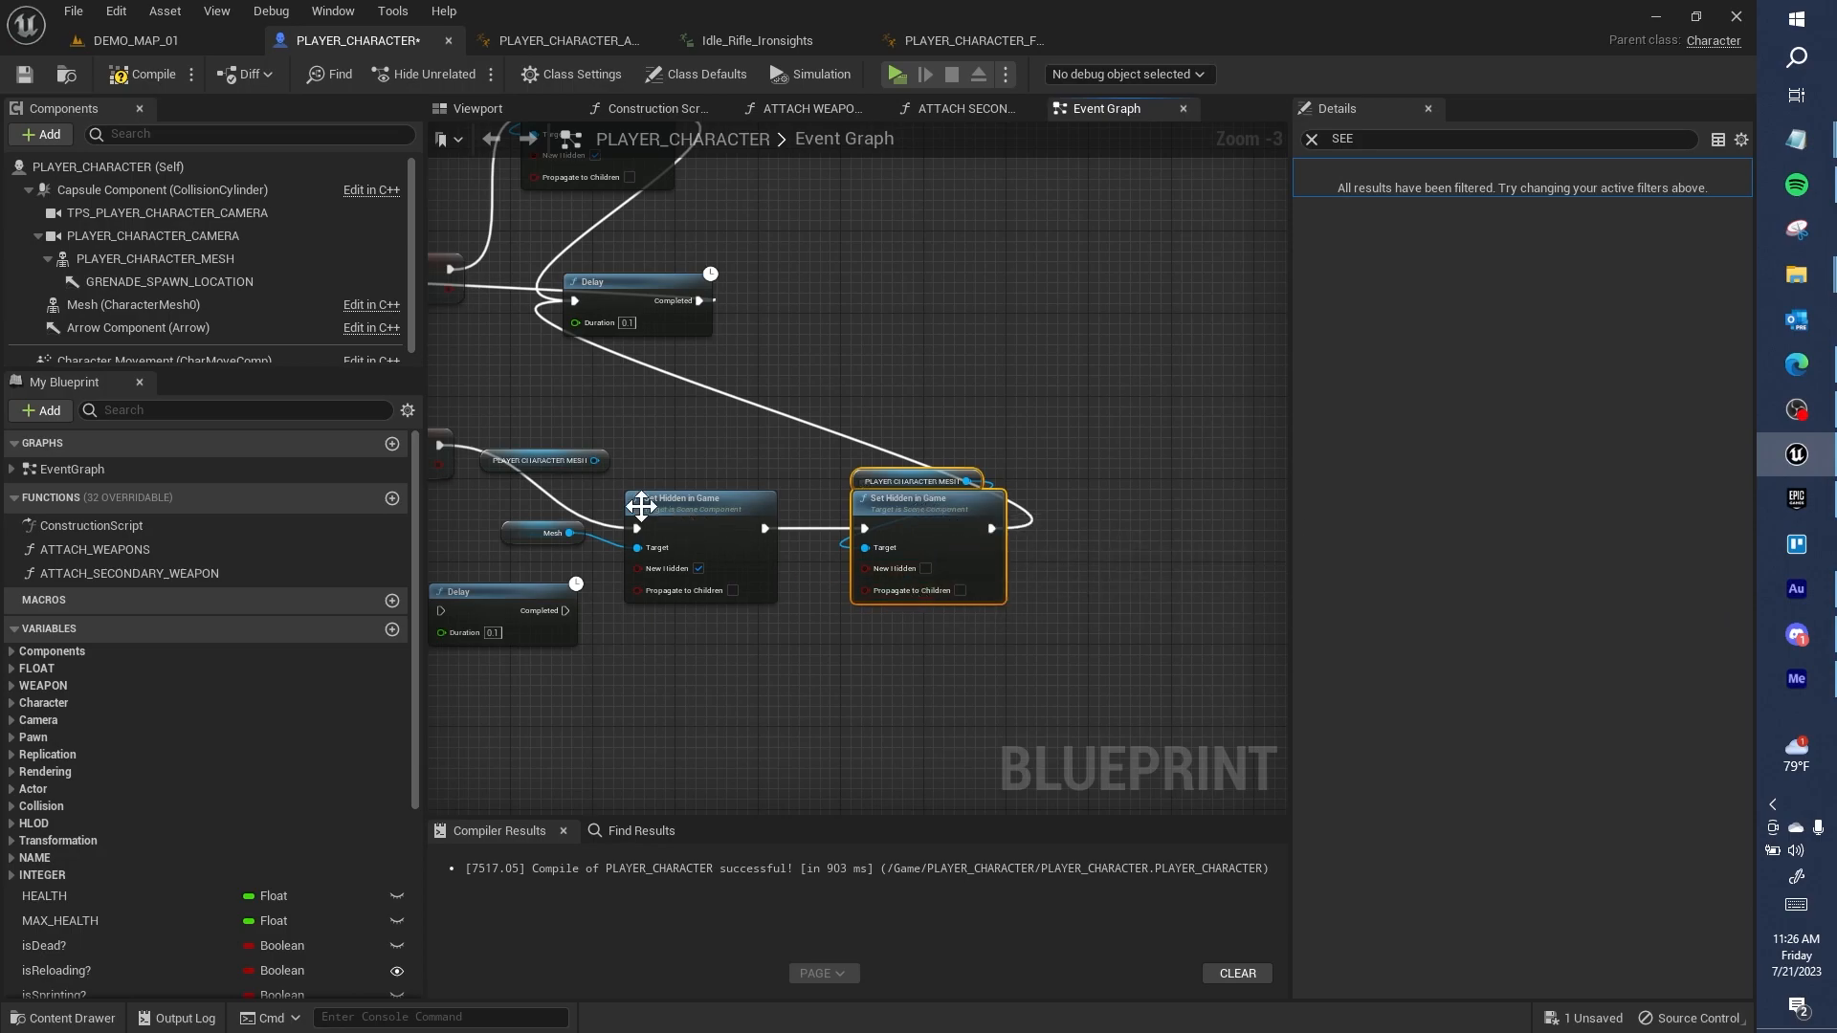
left_click_drag(513, 528, 674, 474)
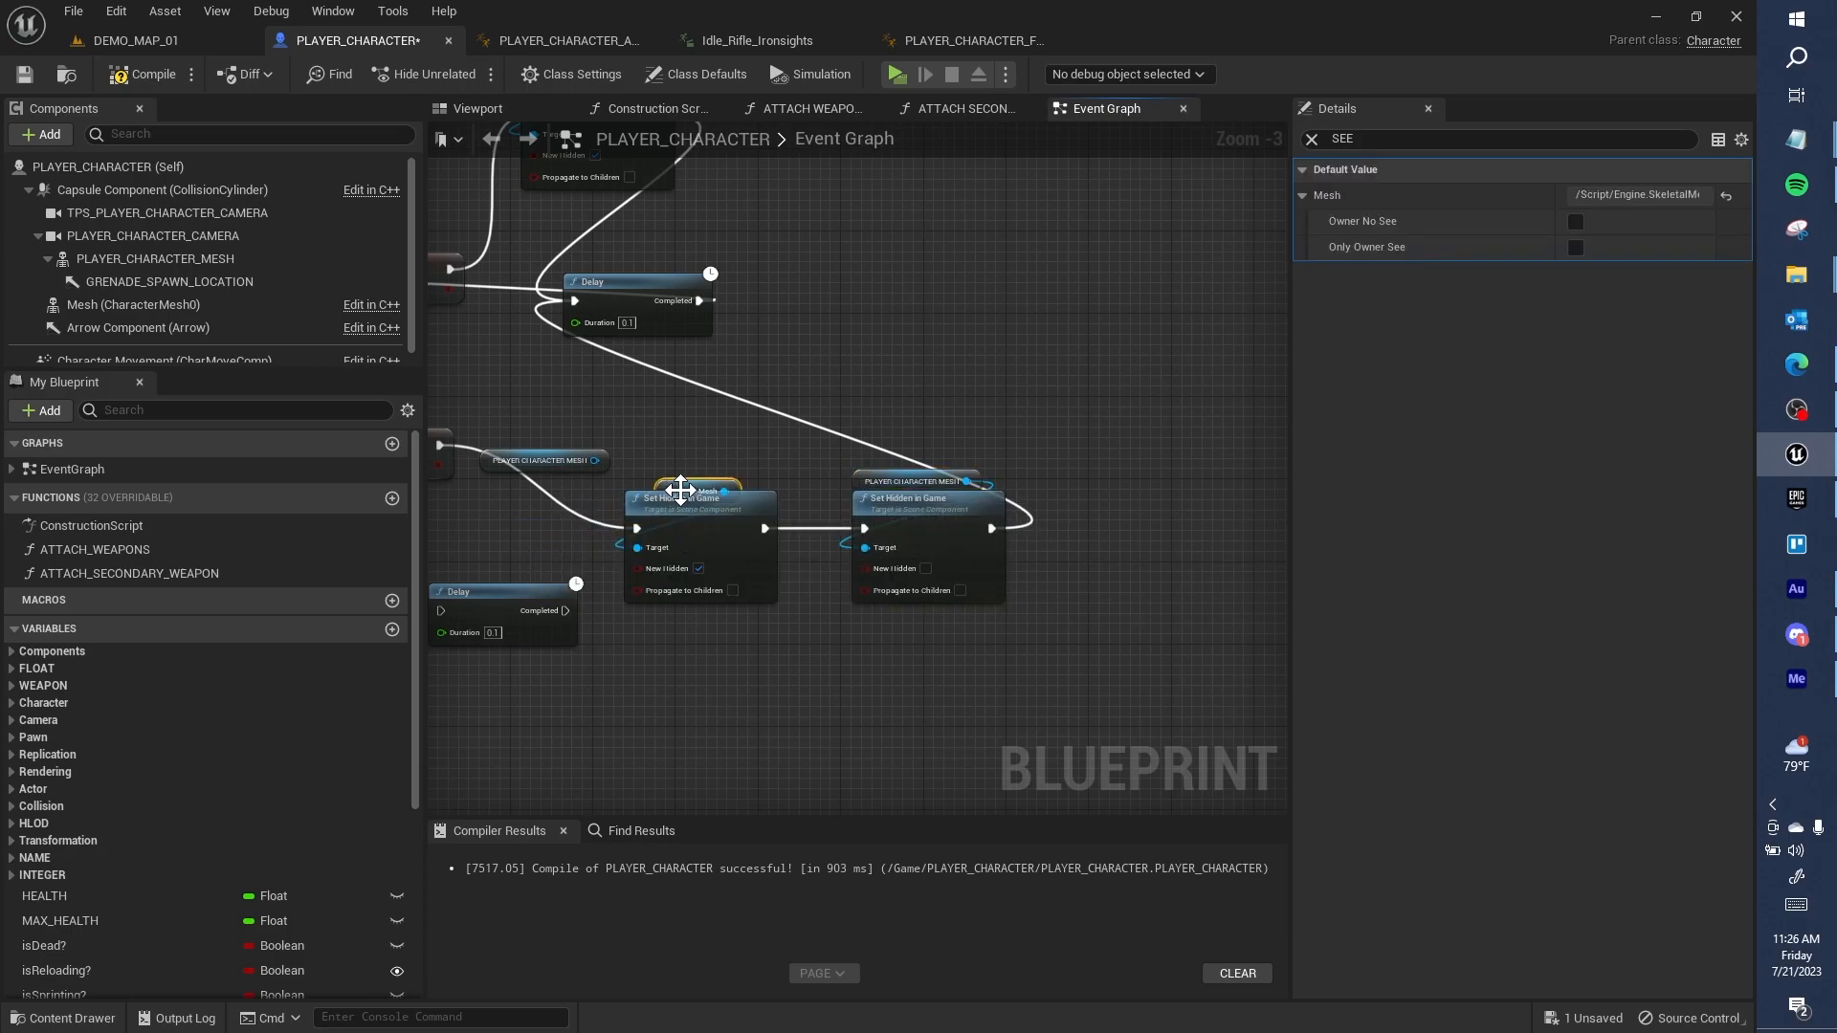
Step: Copy the Mesh Set Hidden in Game node into the third-person branch, wired between the PLAYER_CHARACTER_MESH hide node and the Delay
left_click(717, 540)
right_click_drag(739, 351, 736, 592)
key("ctrl+c")
key("ctrl+v")
left_click_drag(662, 360, 877, 412, "ctrl")
left_click_drag(750, 409, 660, 357)
left_click_drag(829, 405, 828, 354)
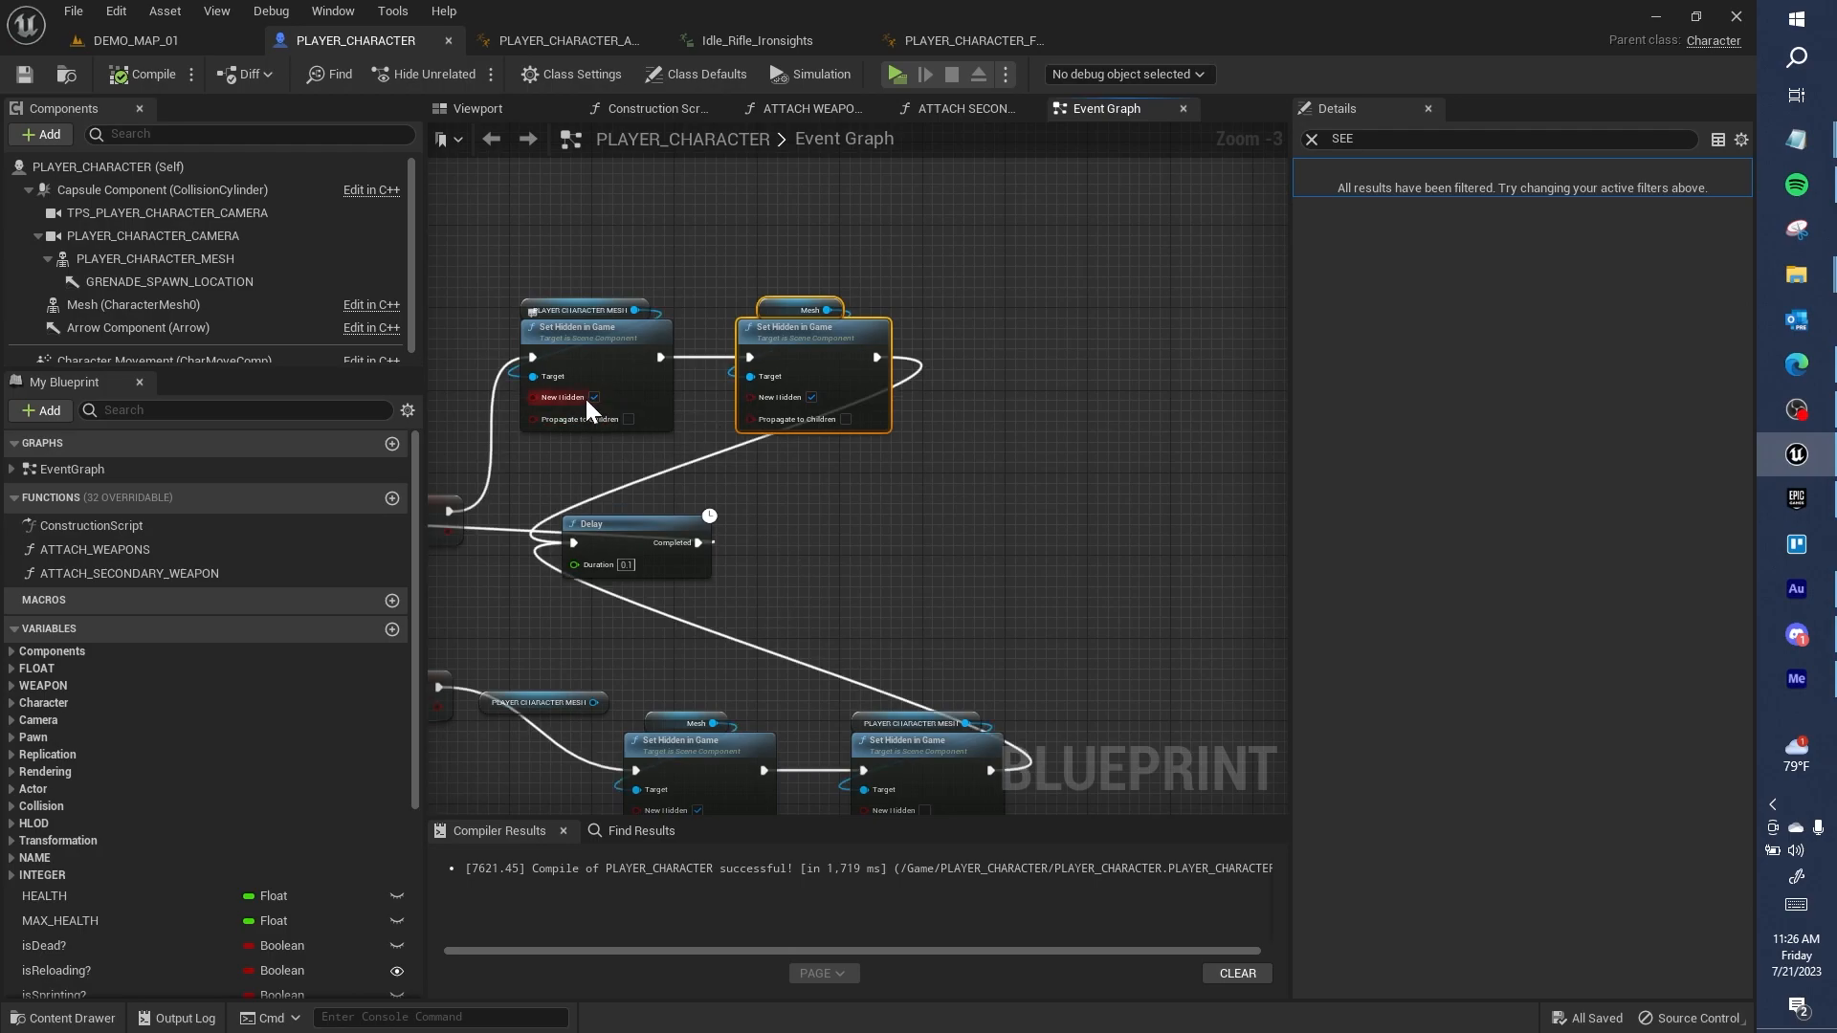
Step: Disable New Hidden for third-person PLAYER_CHARACTER_MESH and first-person Mesh, enable it for first-person PLAYER_CHARACTER_MESH, and save the blueprint
right_click_drag(596, 399, 621, 553)
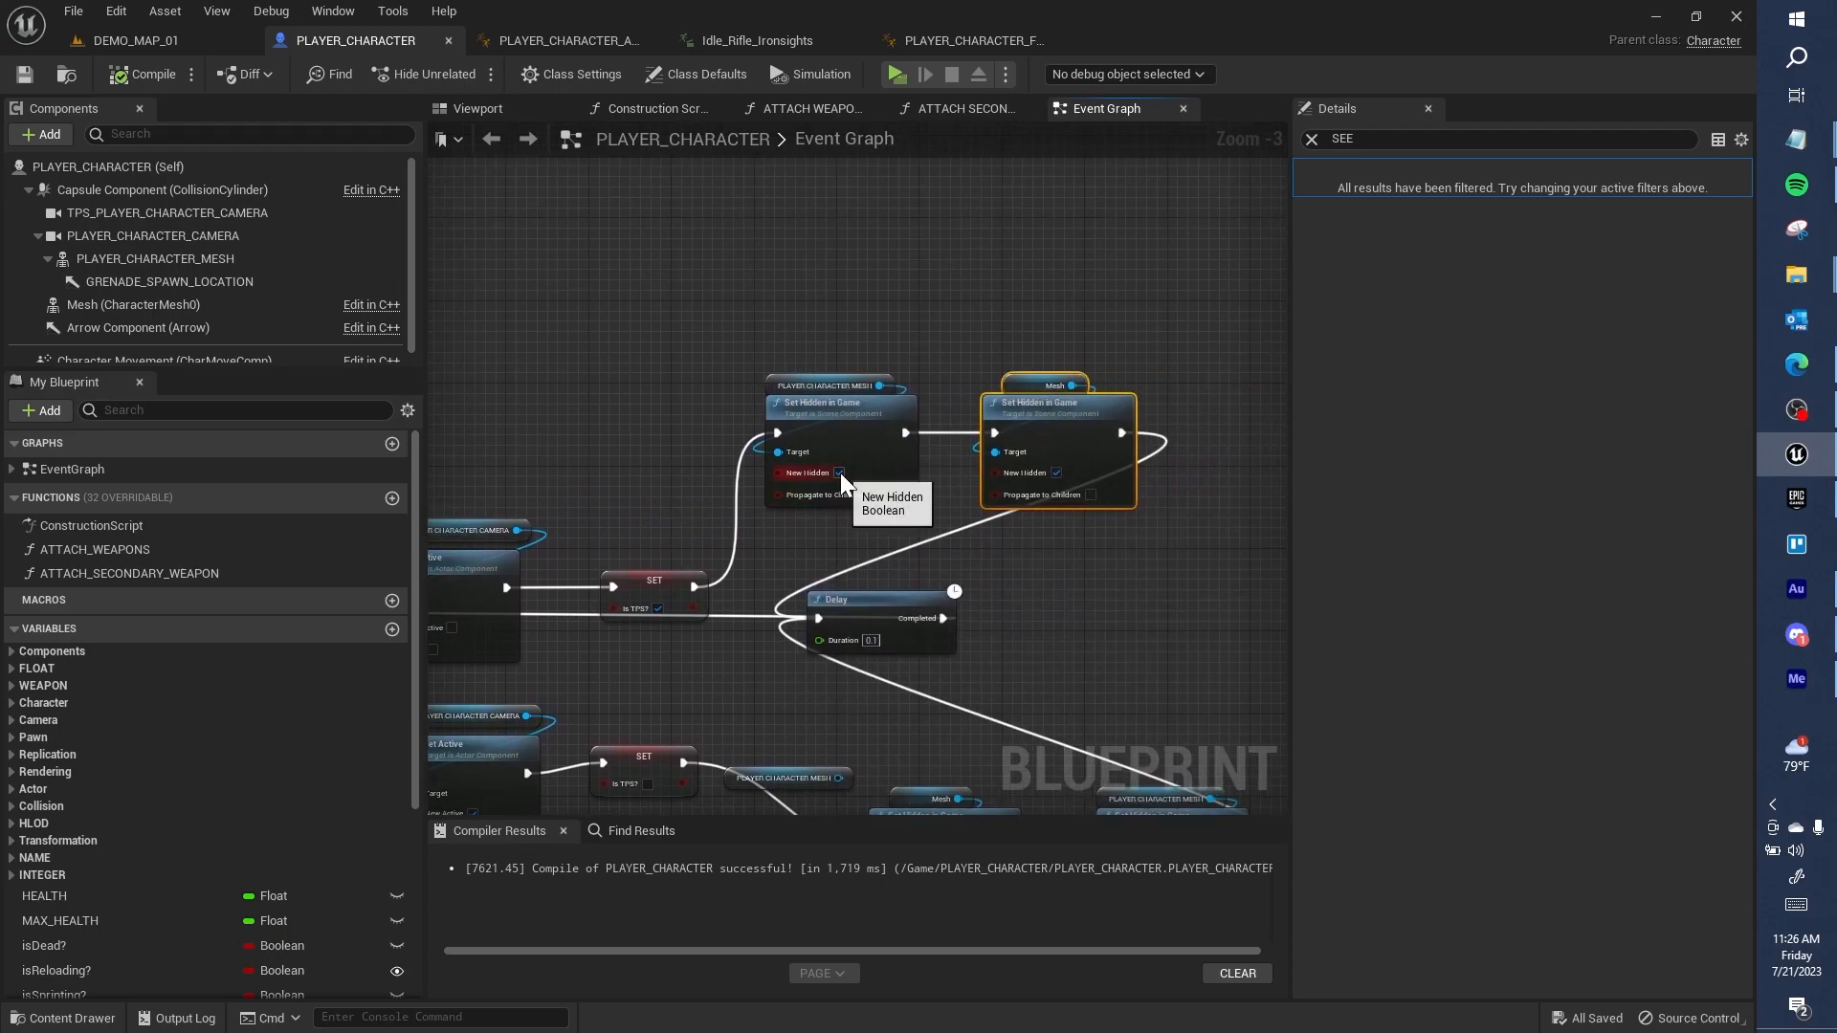
left_click(838, 473)
right_click_drag(961, 567, 860, 354)
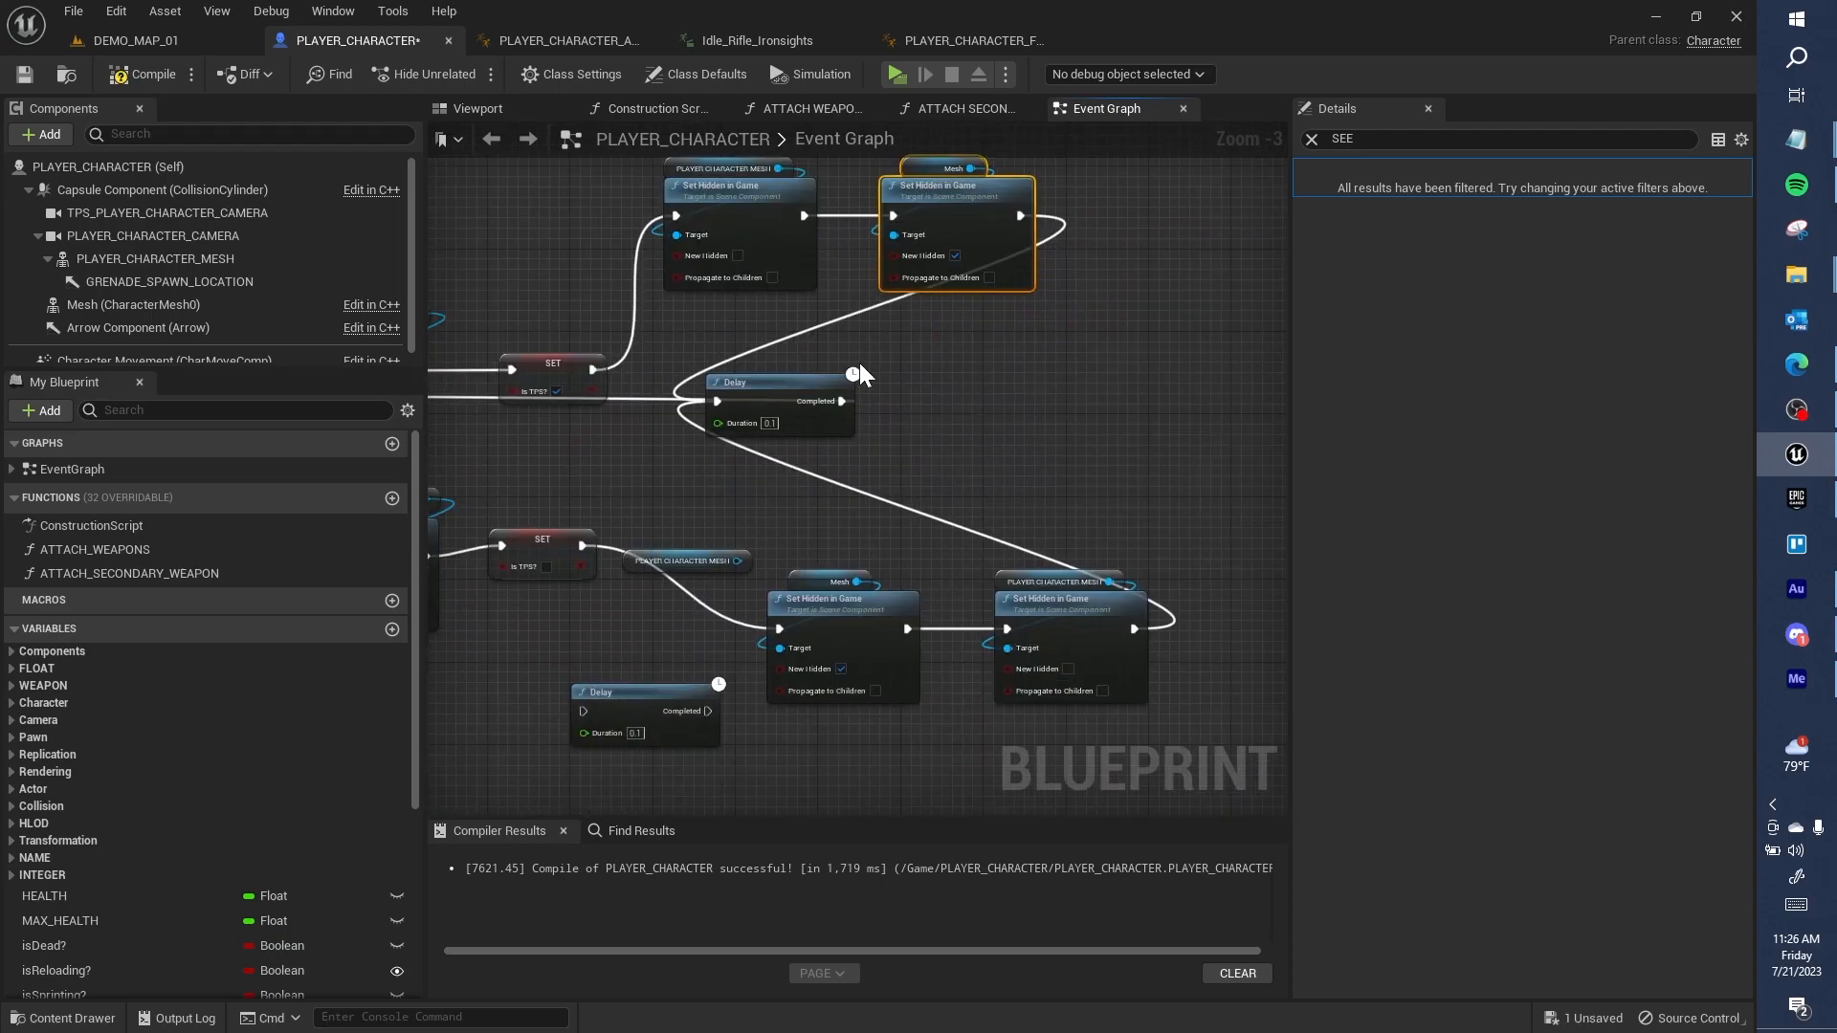
right_click_drag(710, 492, 625, 459)
left_click(836, 643)
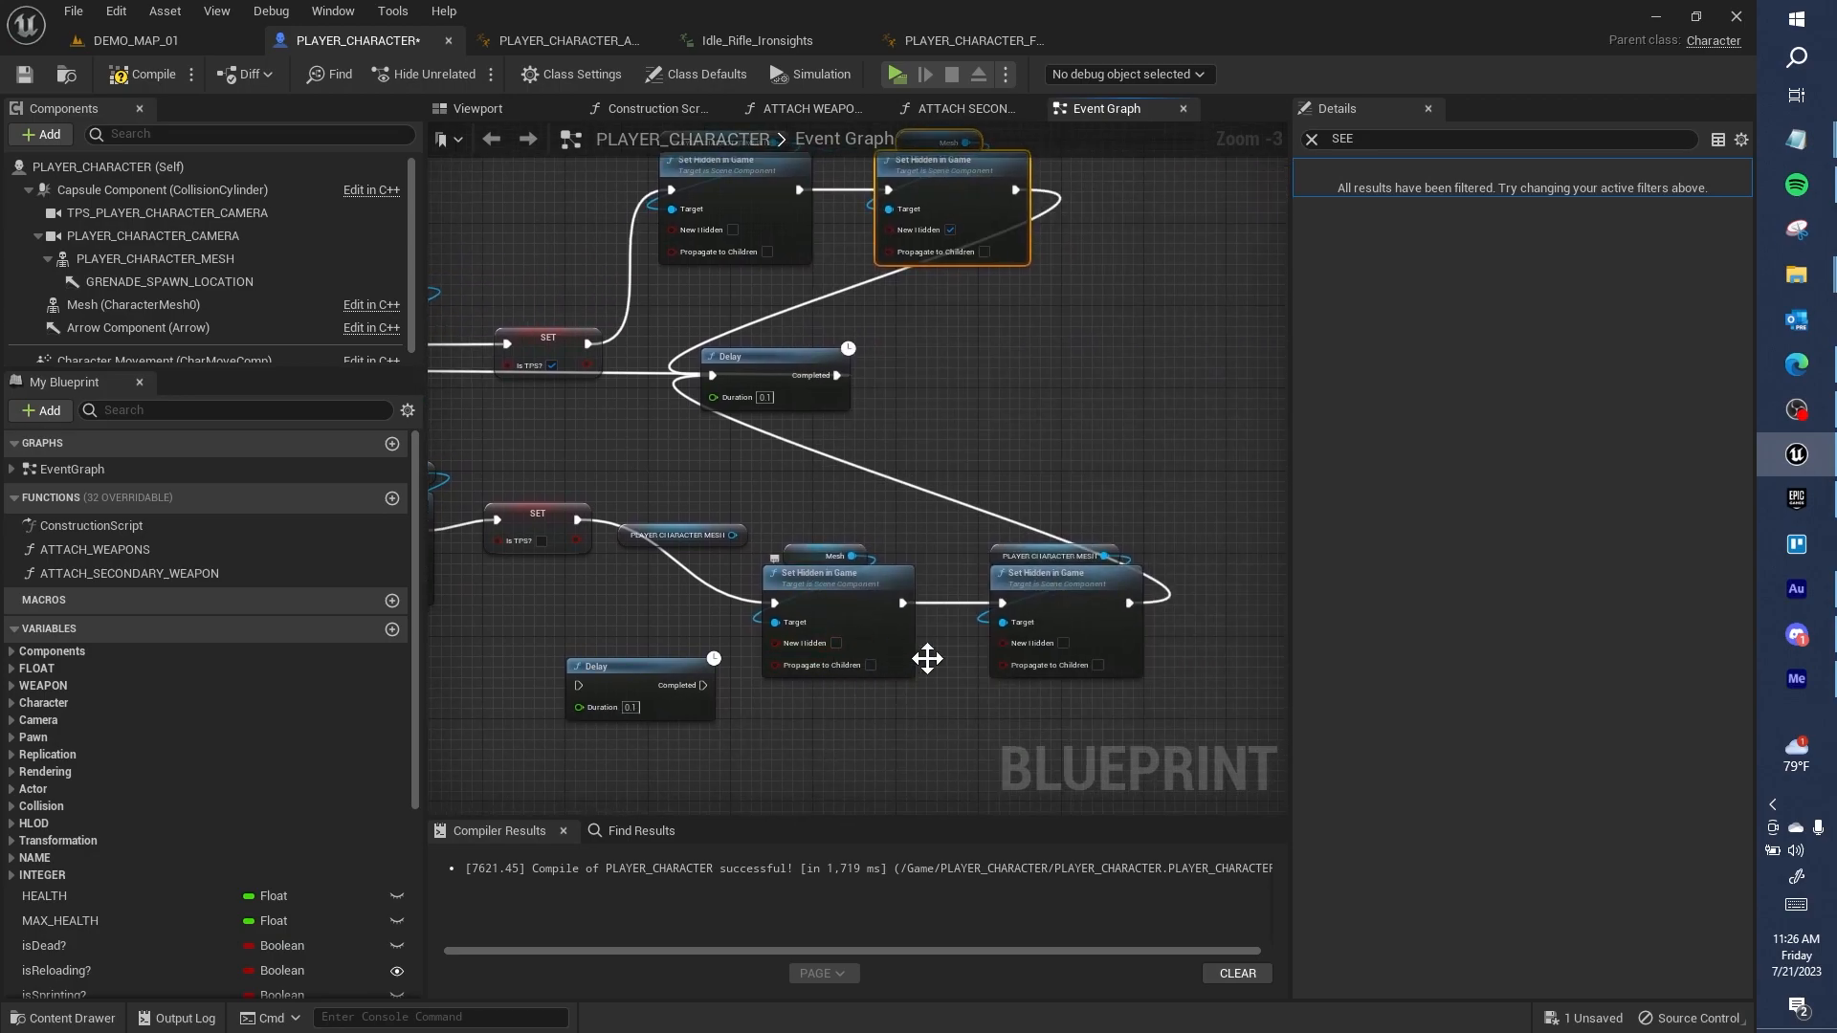
left_click(1065, 643)
right_click_drag(754, 496, 763, 540)
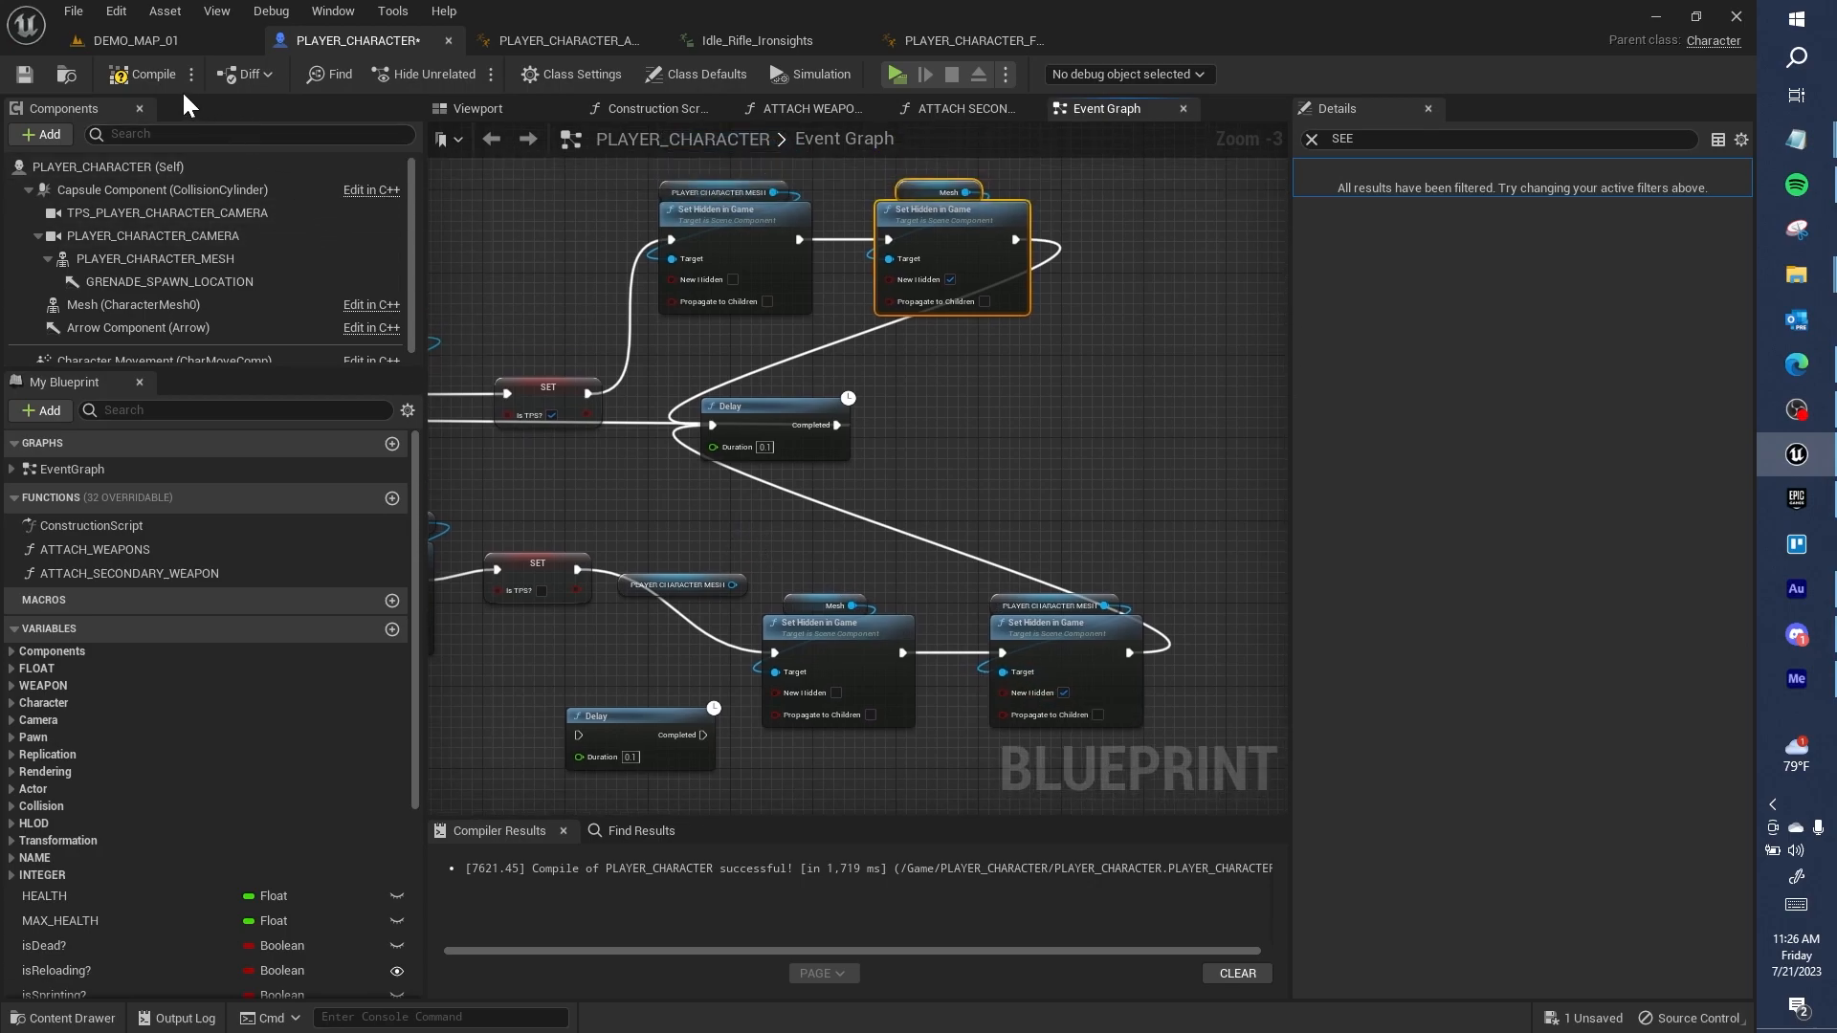
key("ctrl+s")
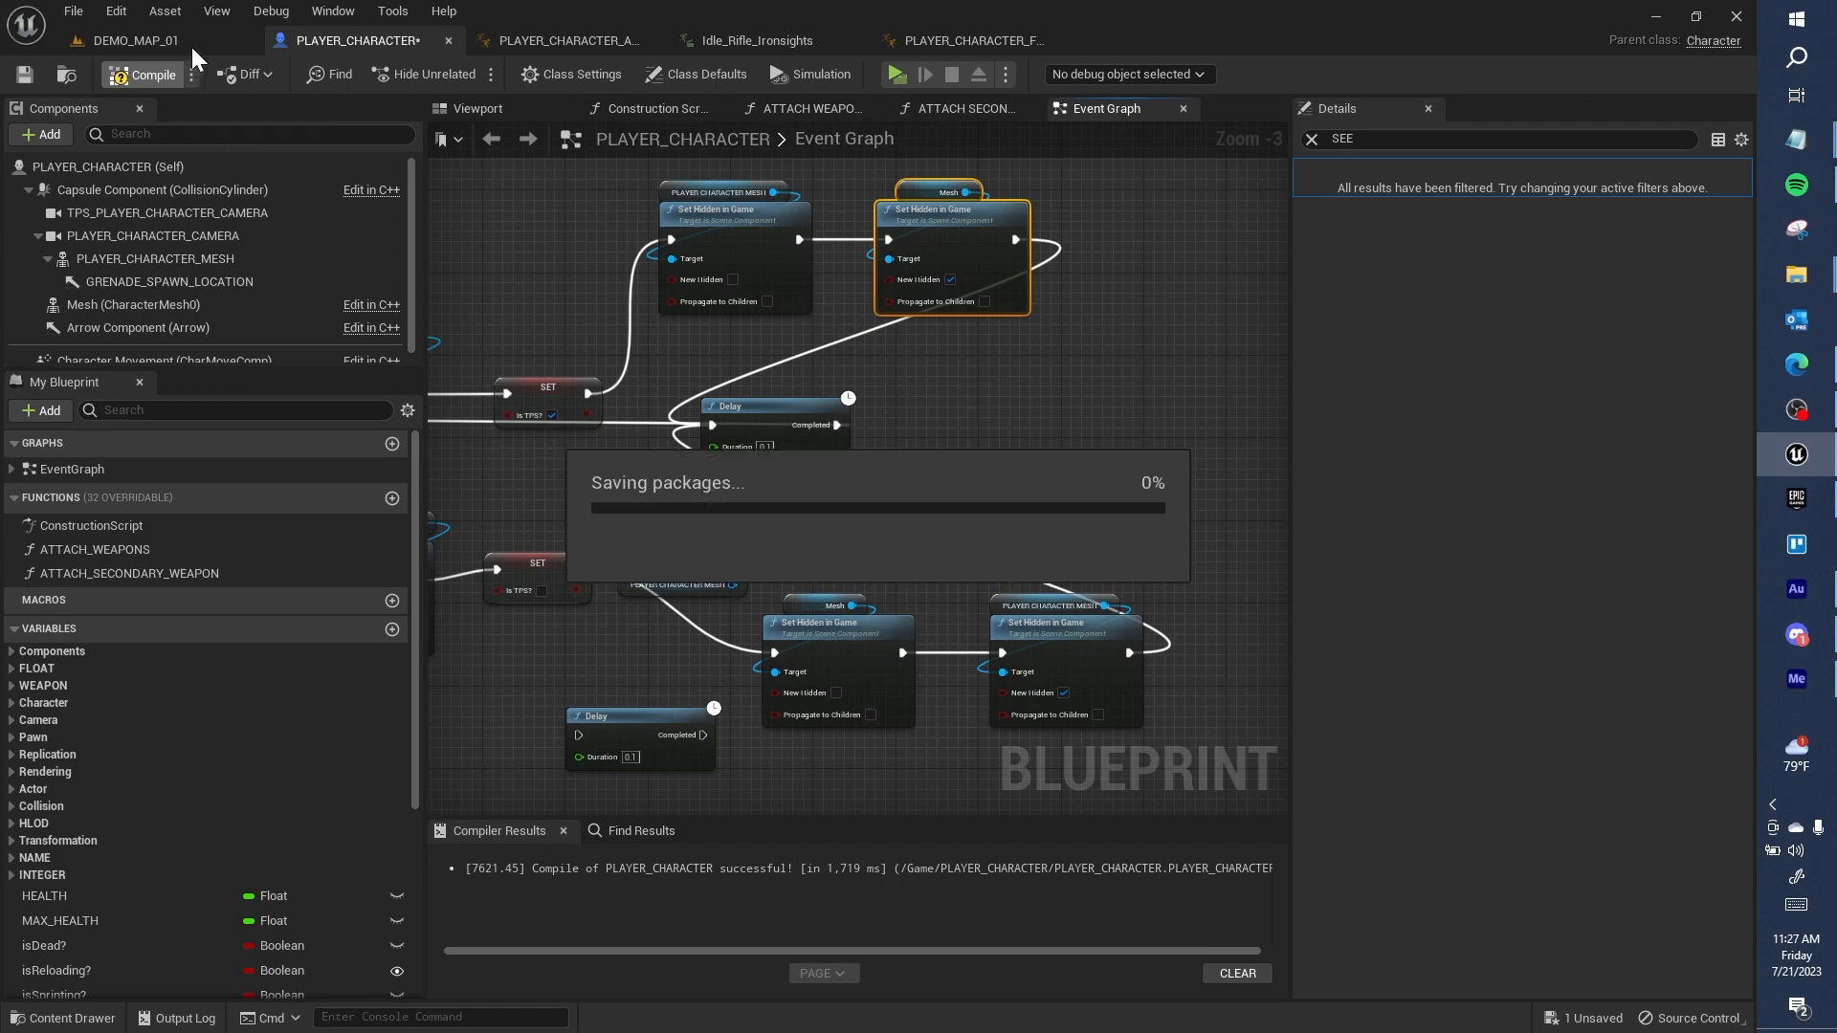
Step: Play-test DEMO_MAP_01 to check the character meshes in first-person view, and stop the preview
left_click(191, 44)
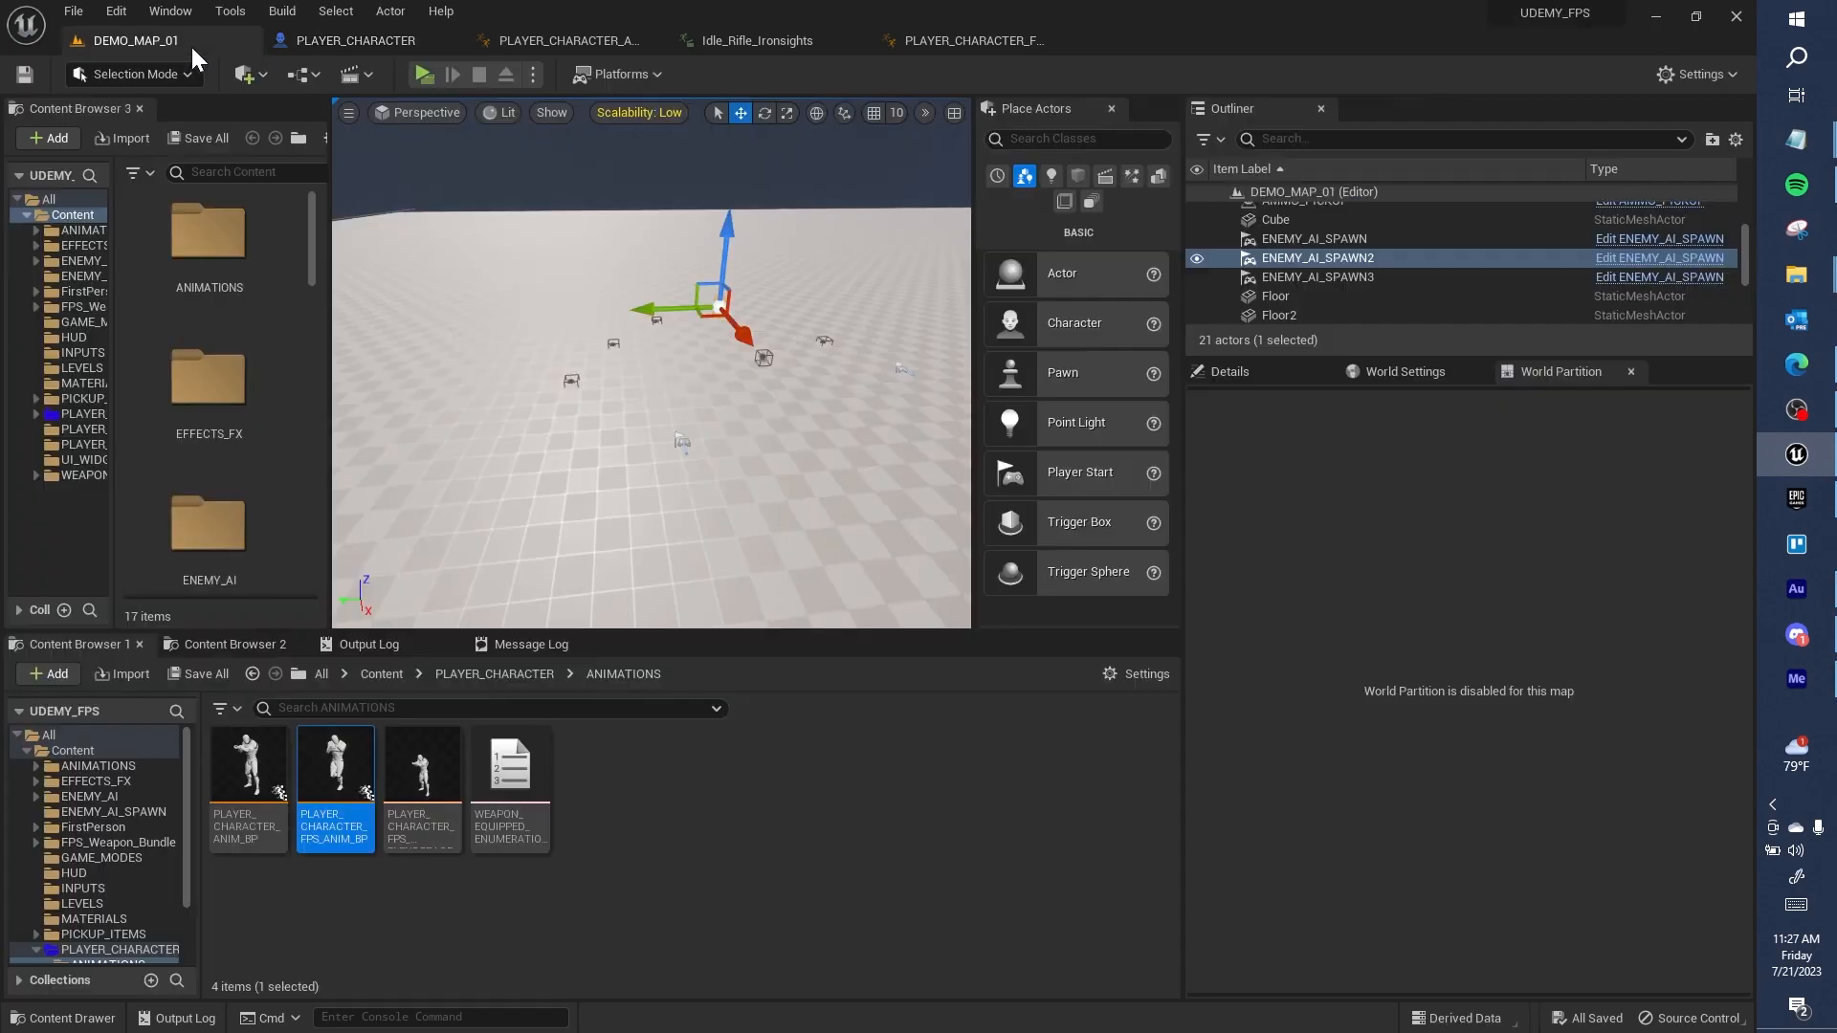
left_click(423, 76)
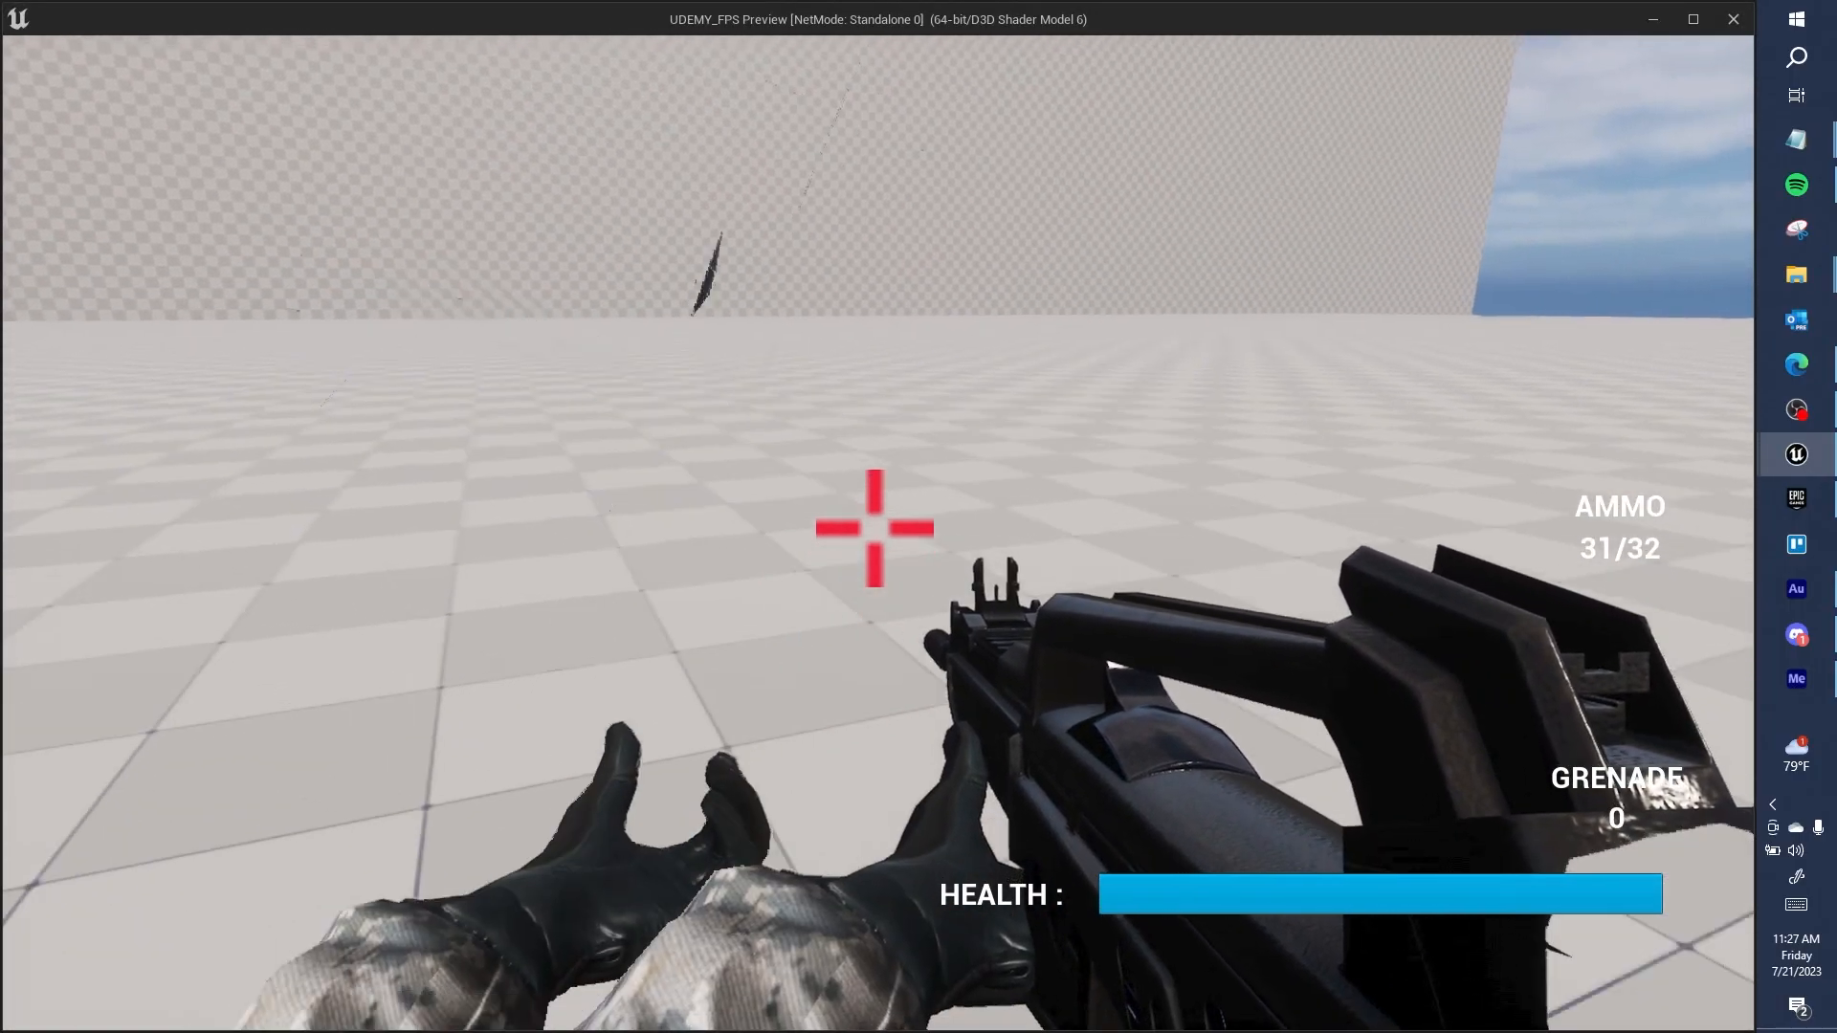
key("Escape")
left_click(376, 49)
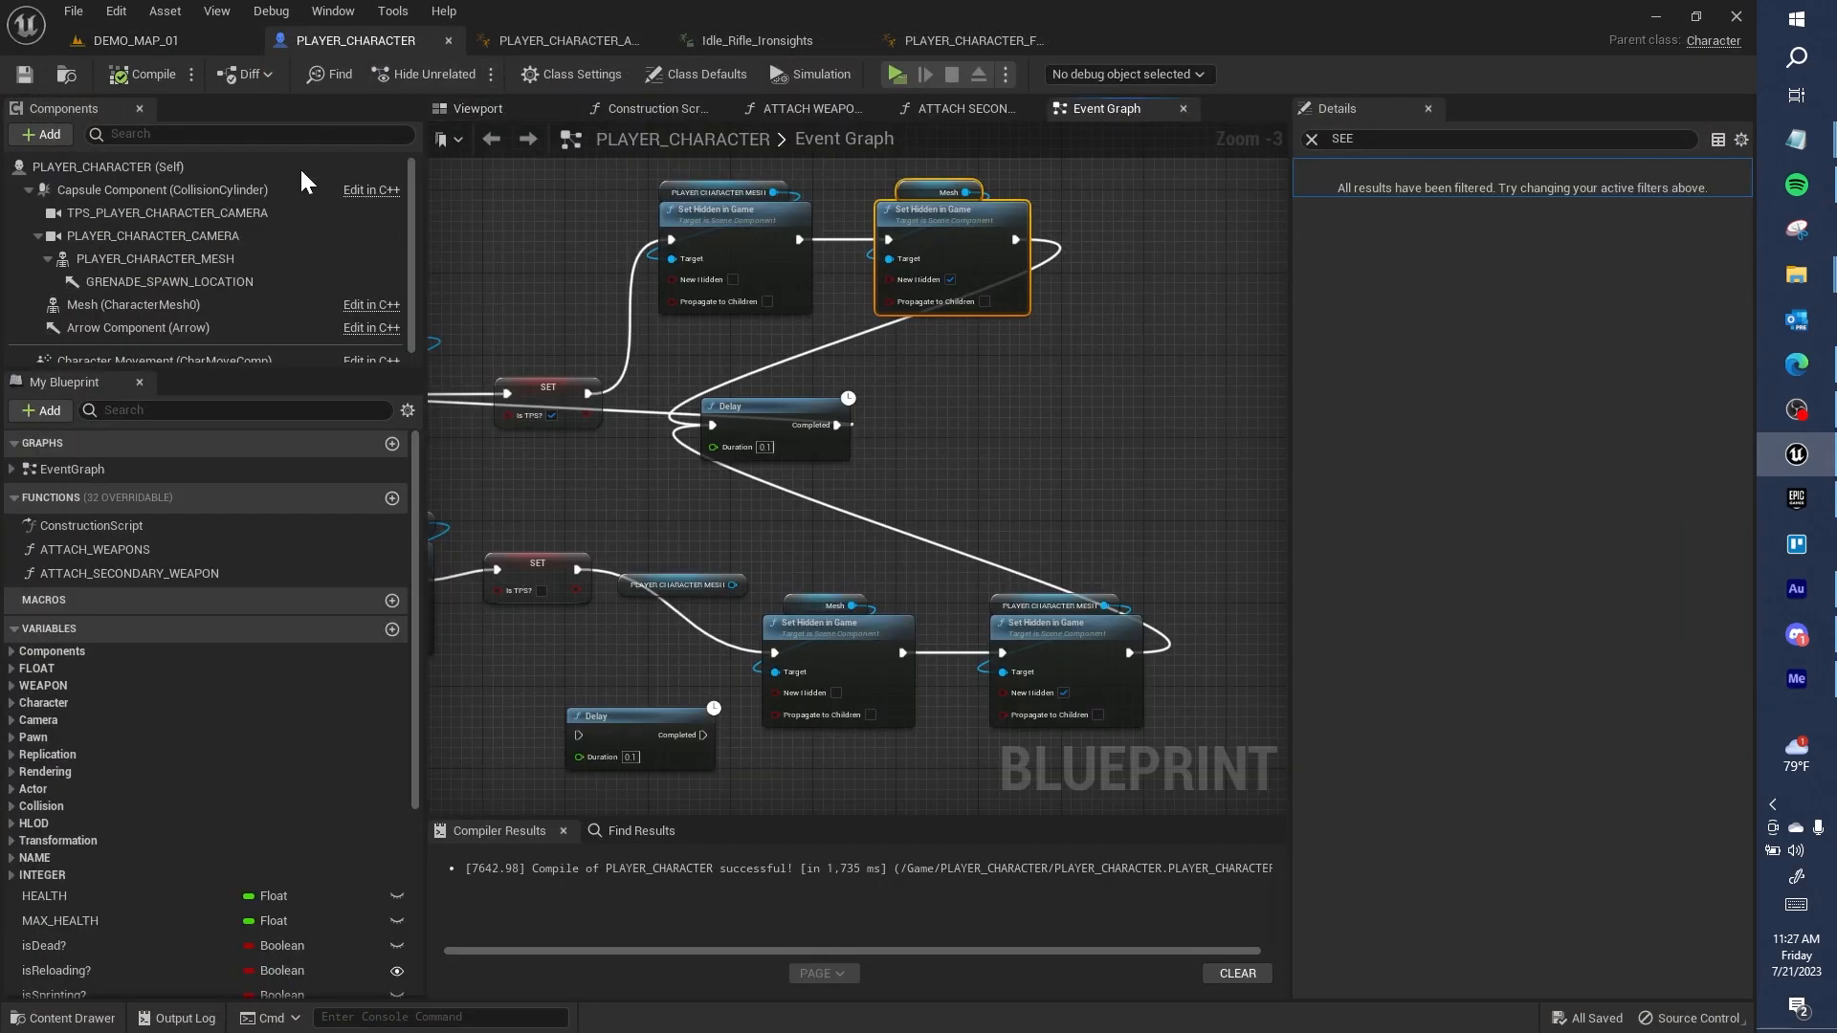
left_click(164, 301)
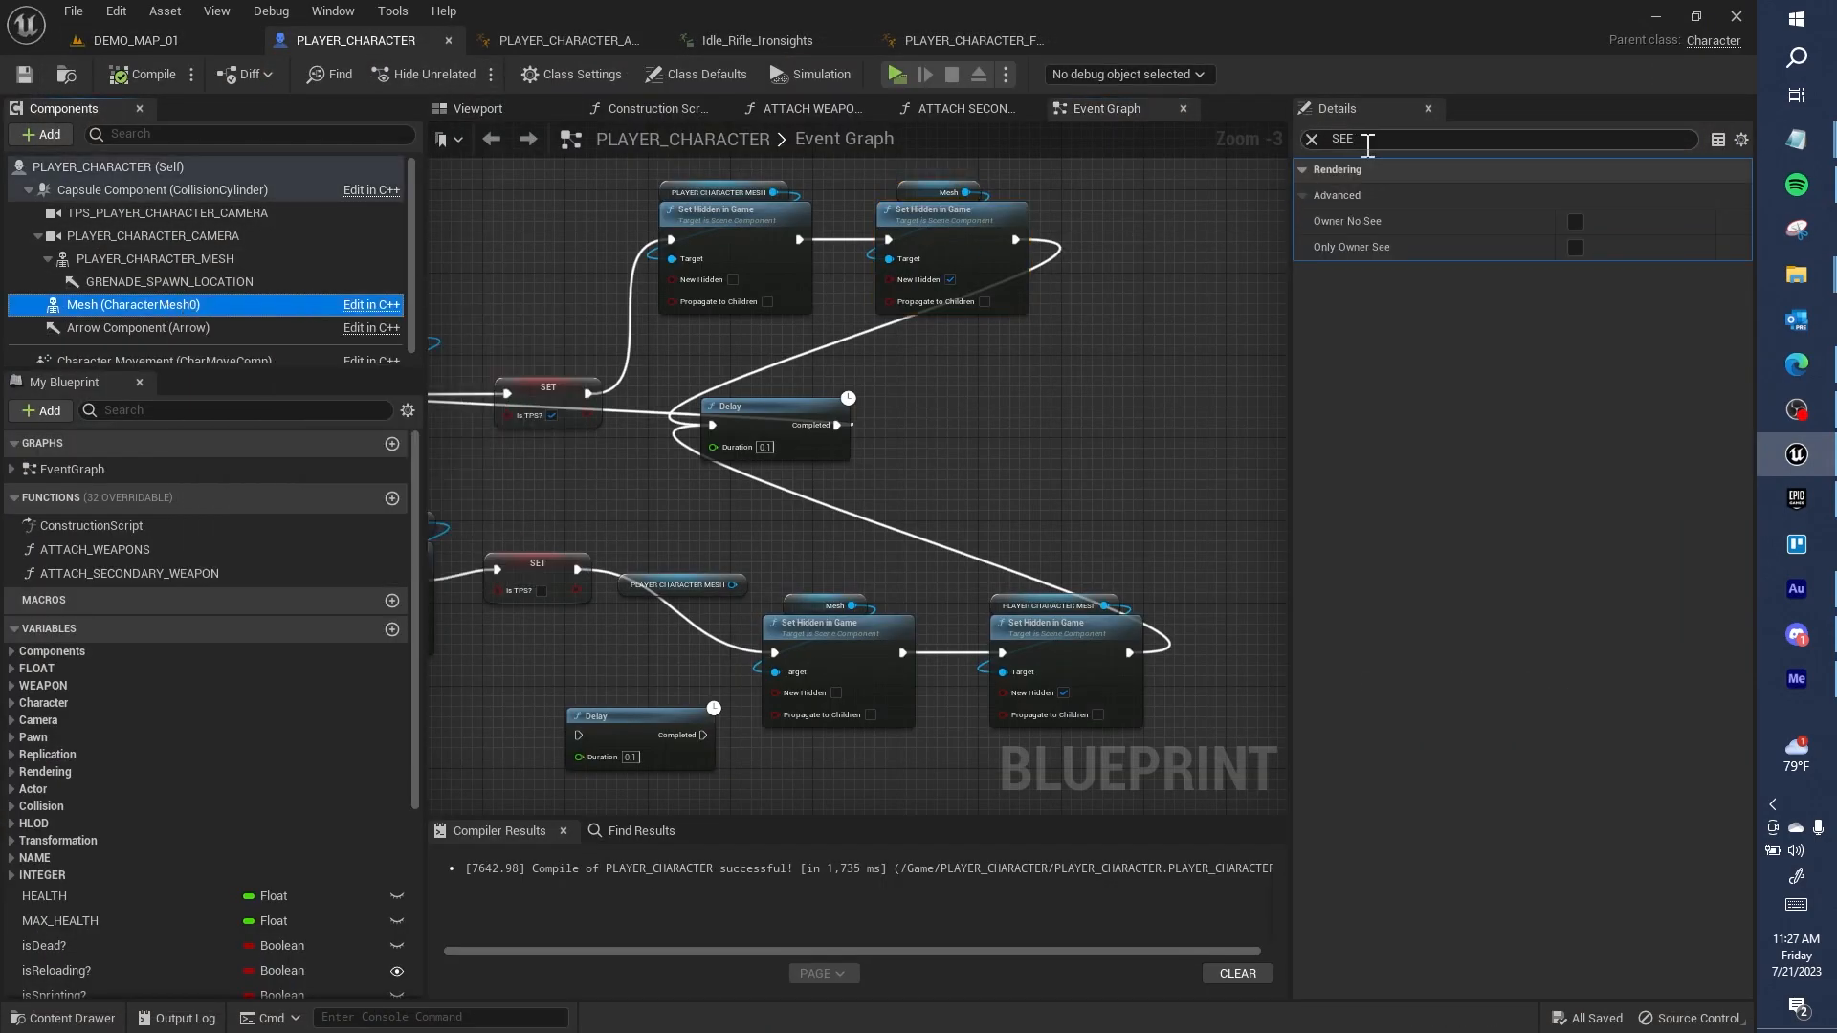
left_click(1575, 222)
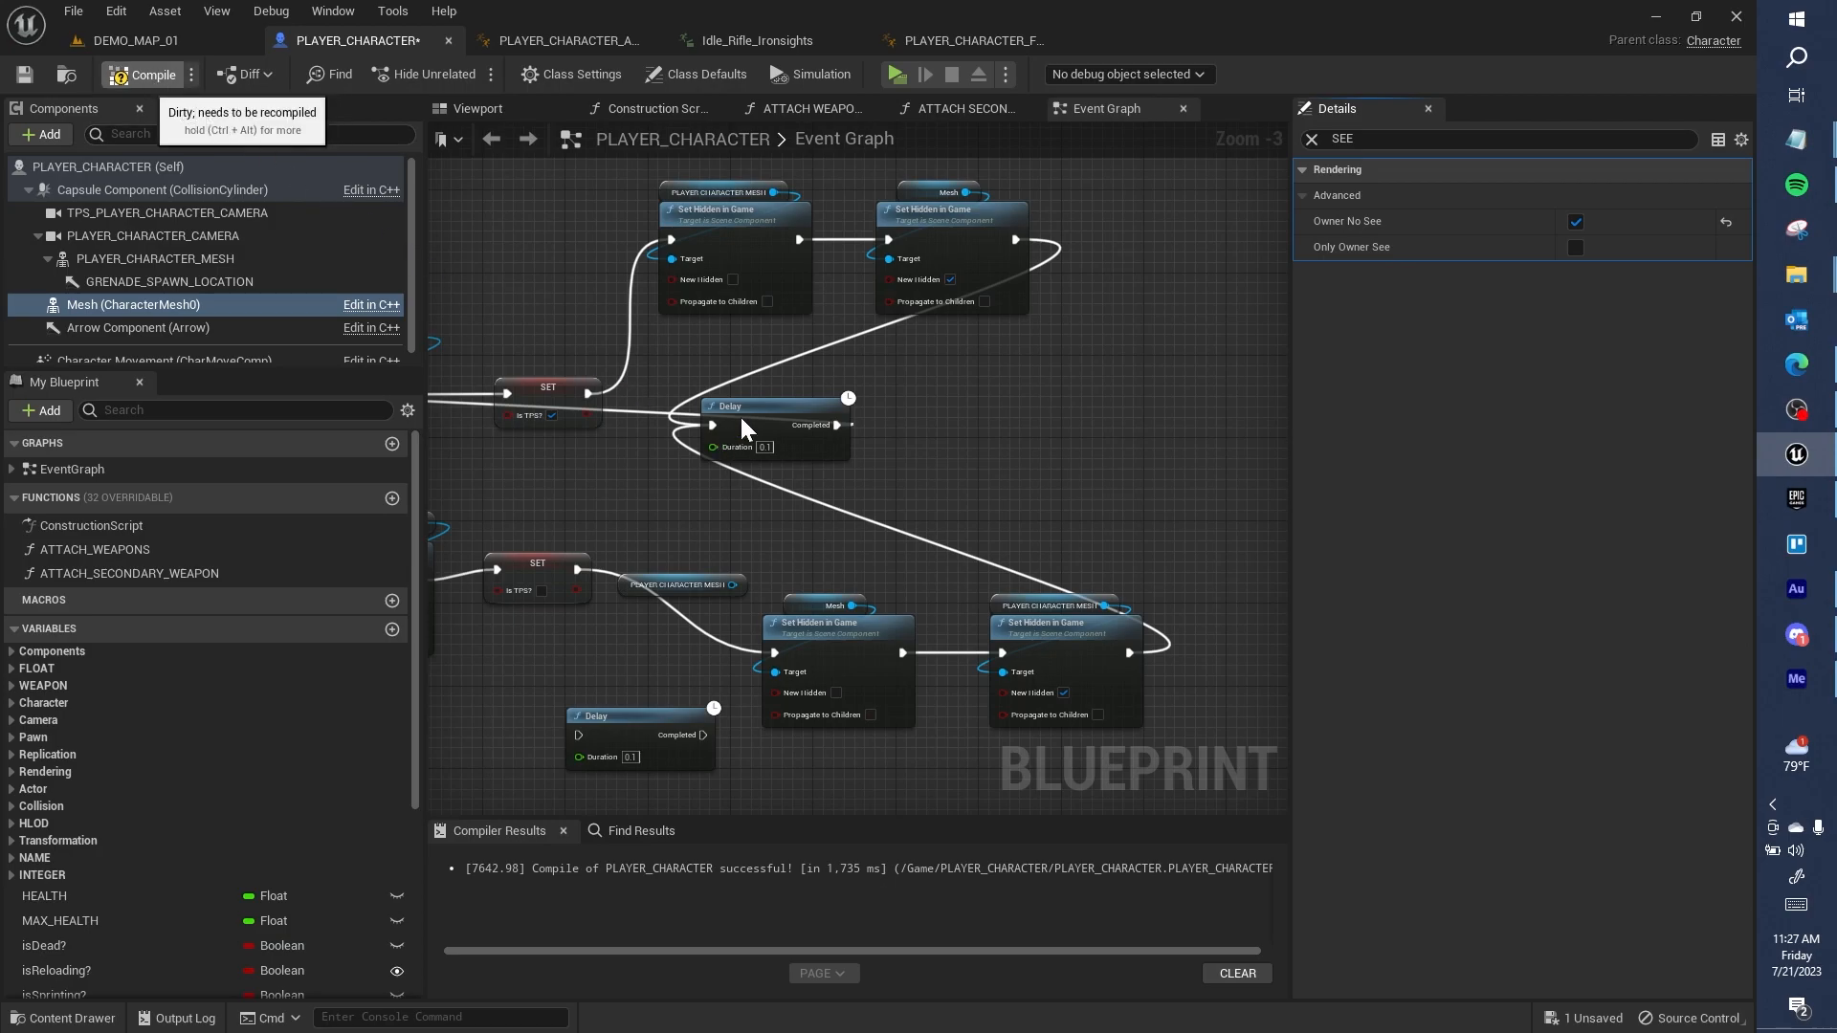
key("ctrl+s")
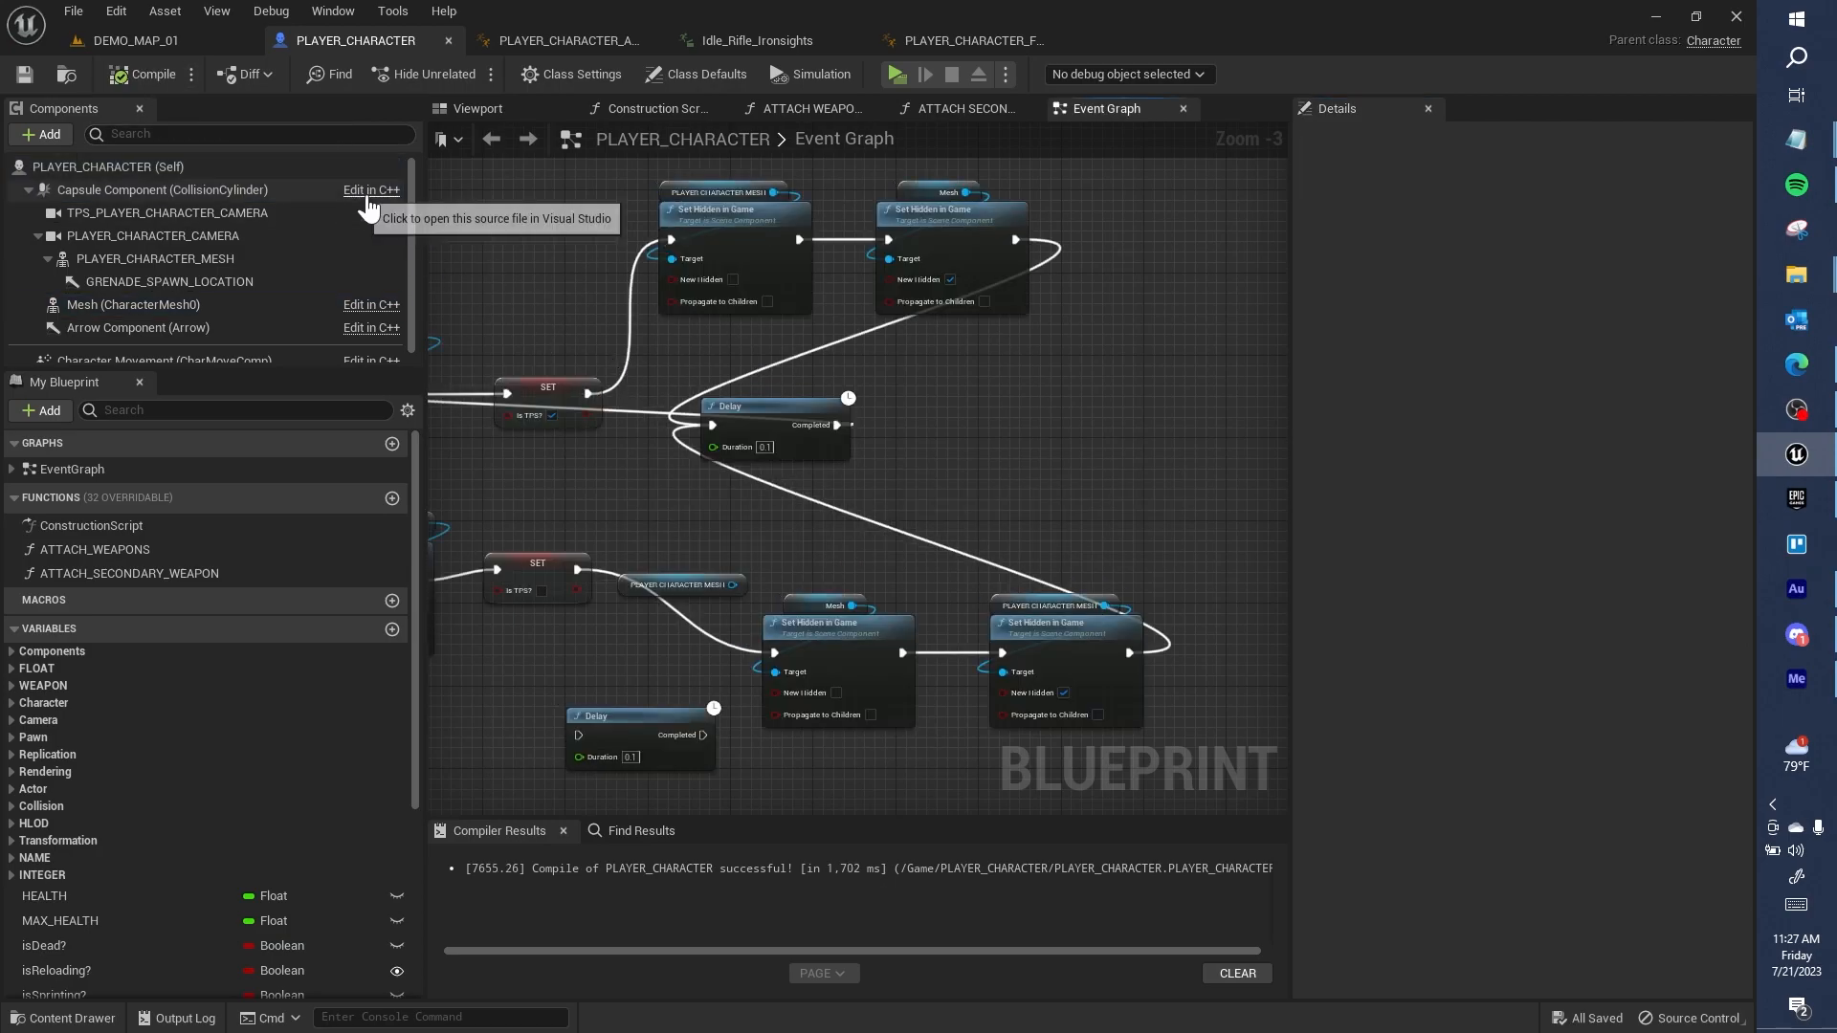
left_click(186, 42)
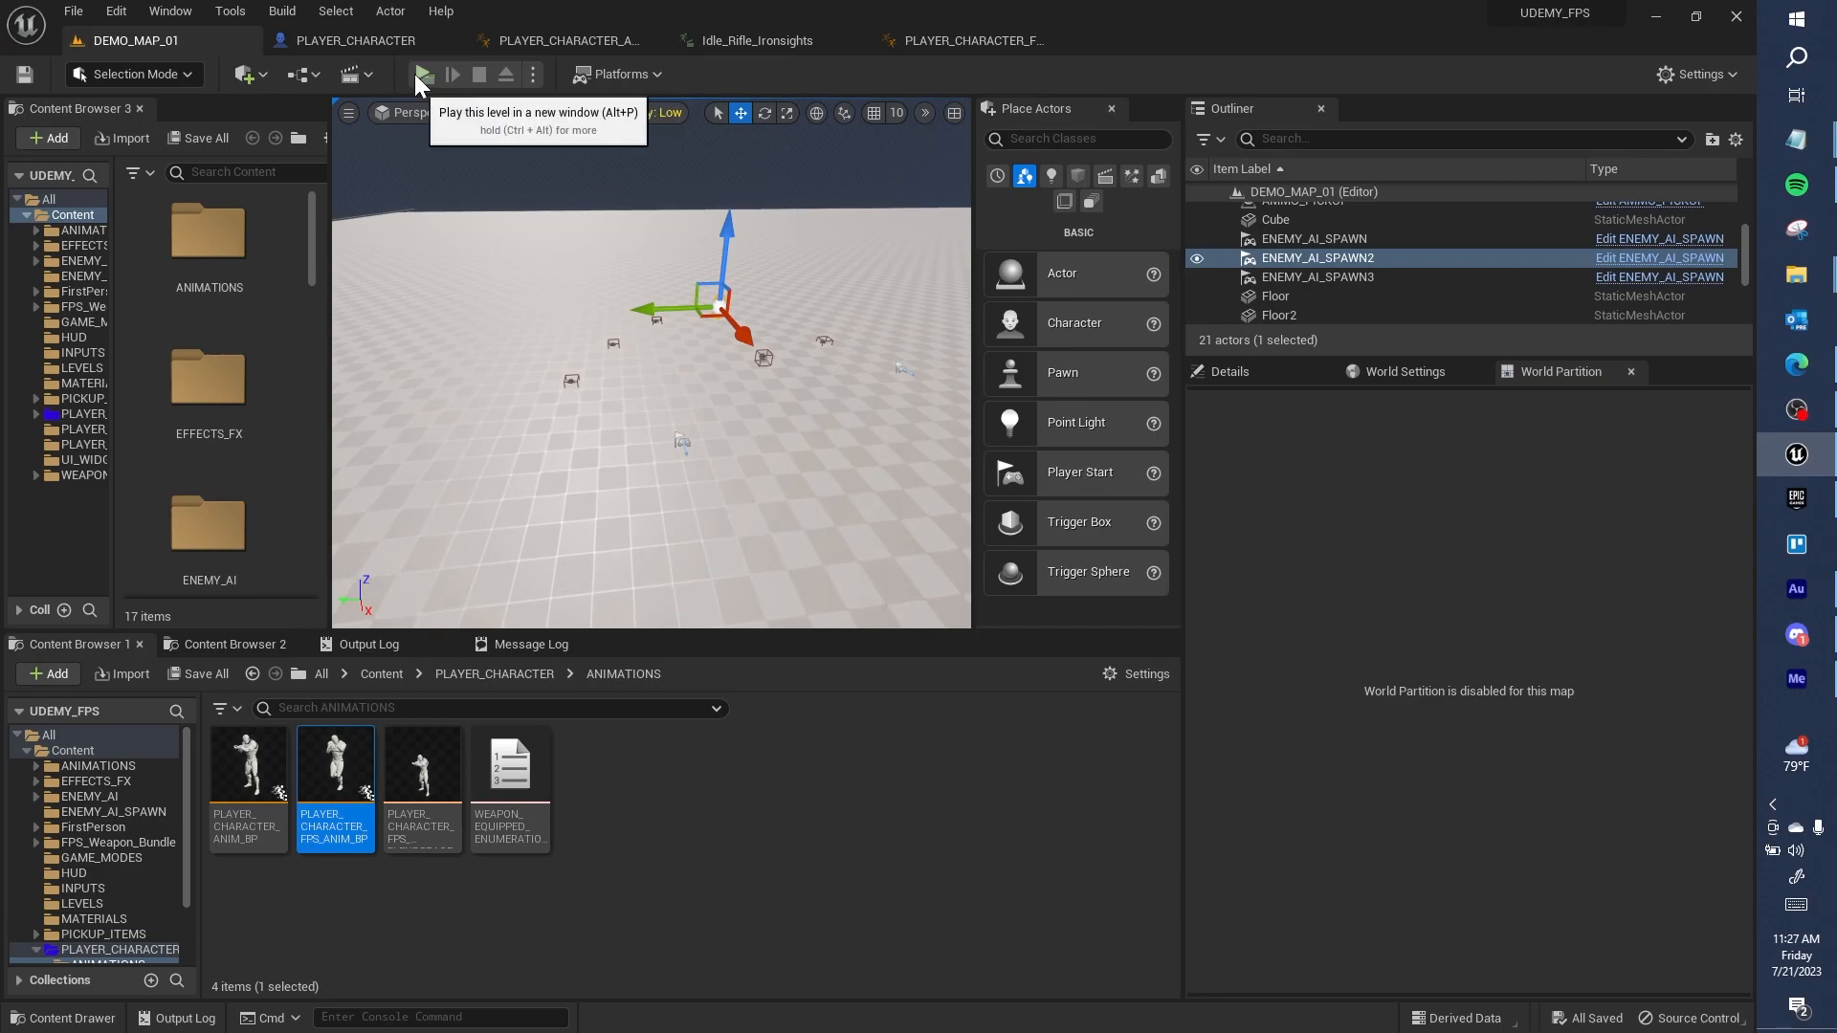
left_click(410, 46)
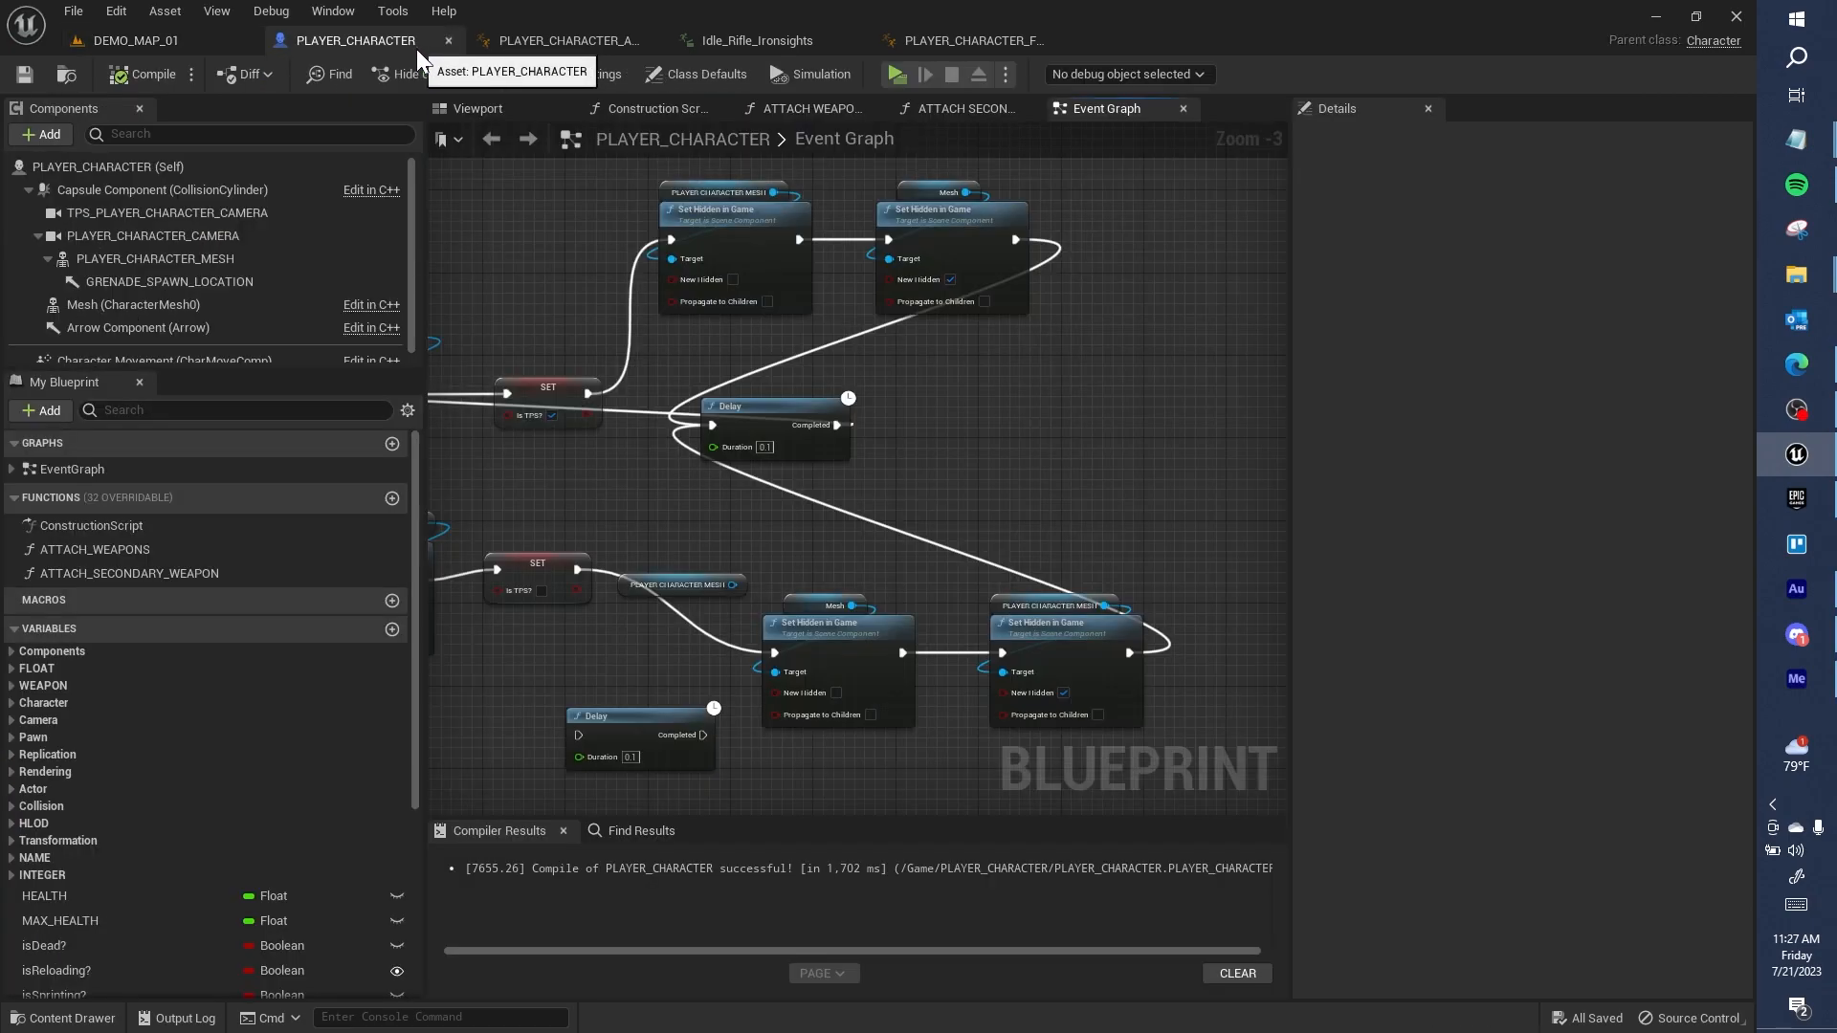
left_click(168, 302)
left_click(1576, 221)
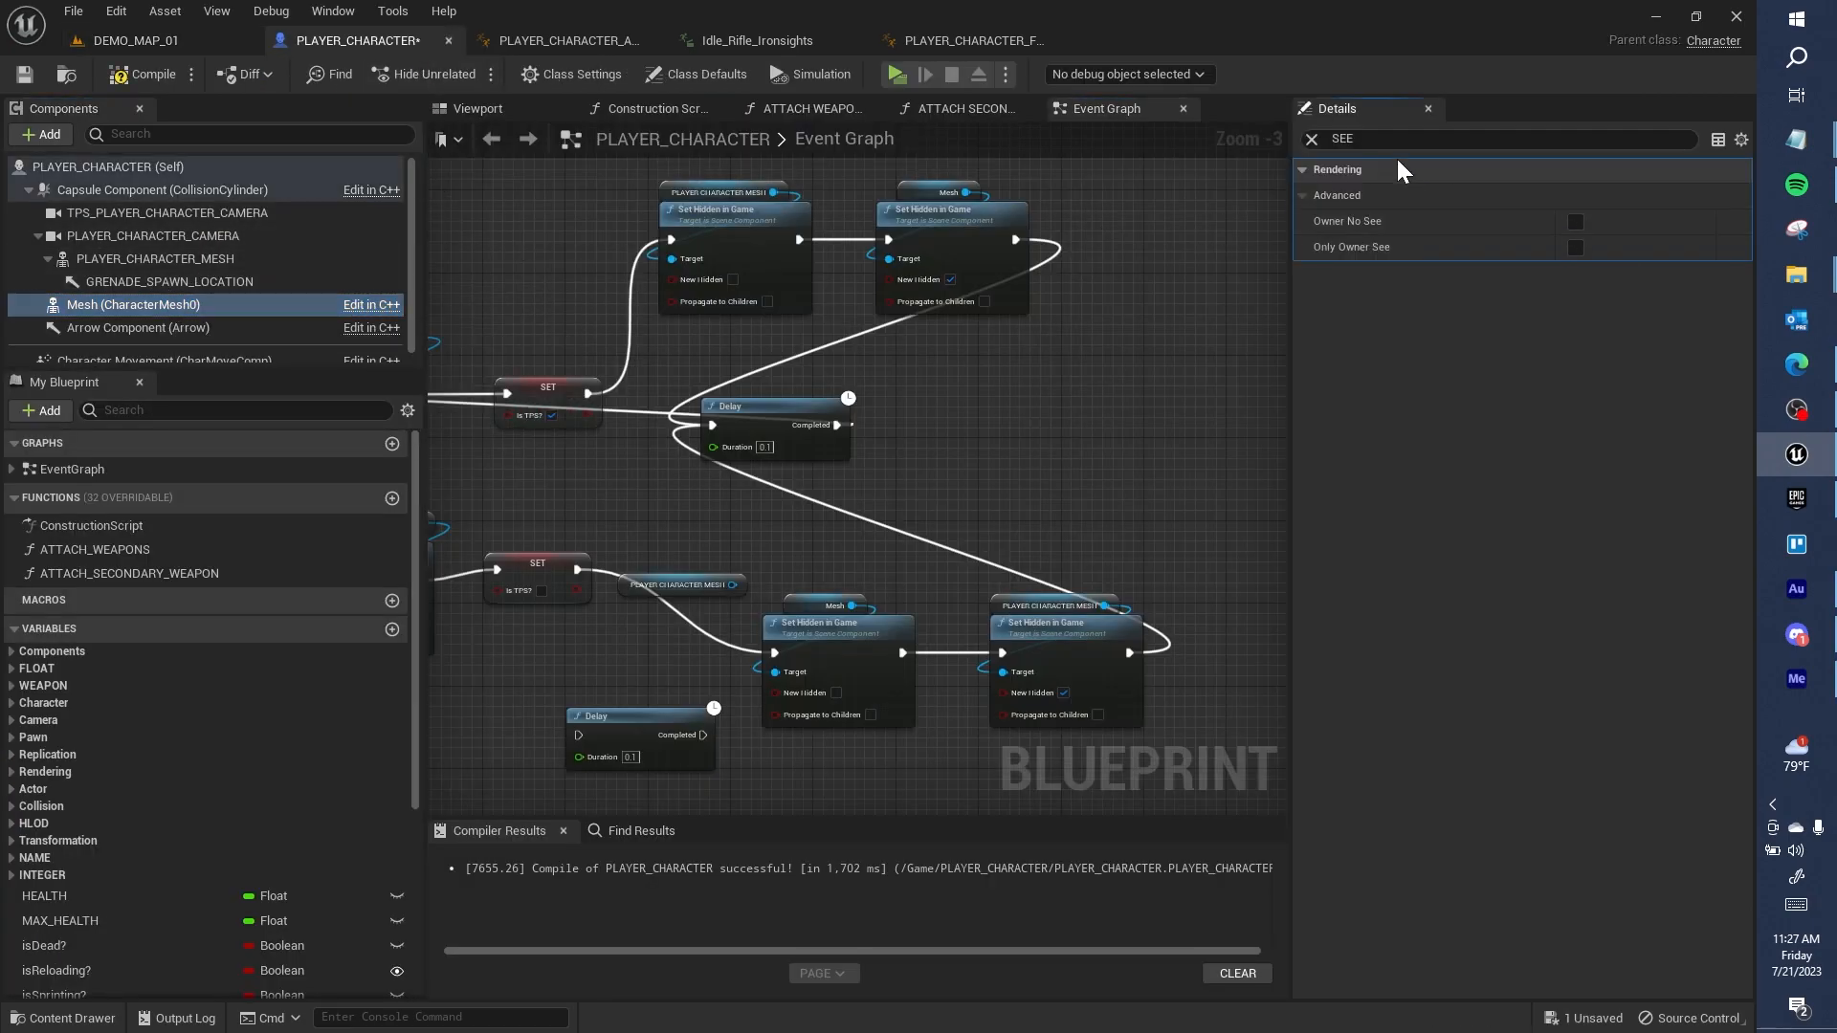
Step: Enable Hidden in Game on the Mesh (CharacterMesh0) component, and compile and save the PLAYER_CHARACTER blueprint
left_click(1359, 139)
type("HIDDEN")
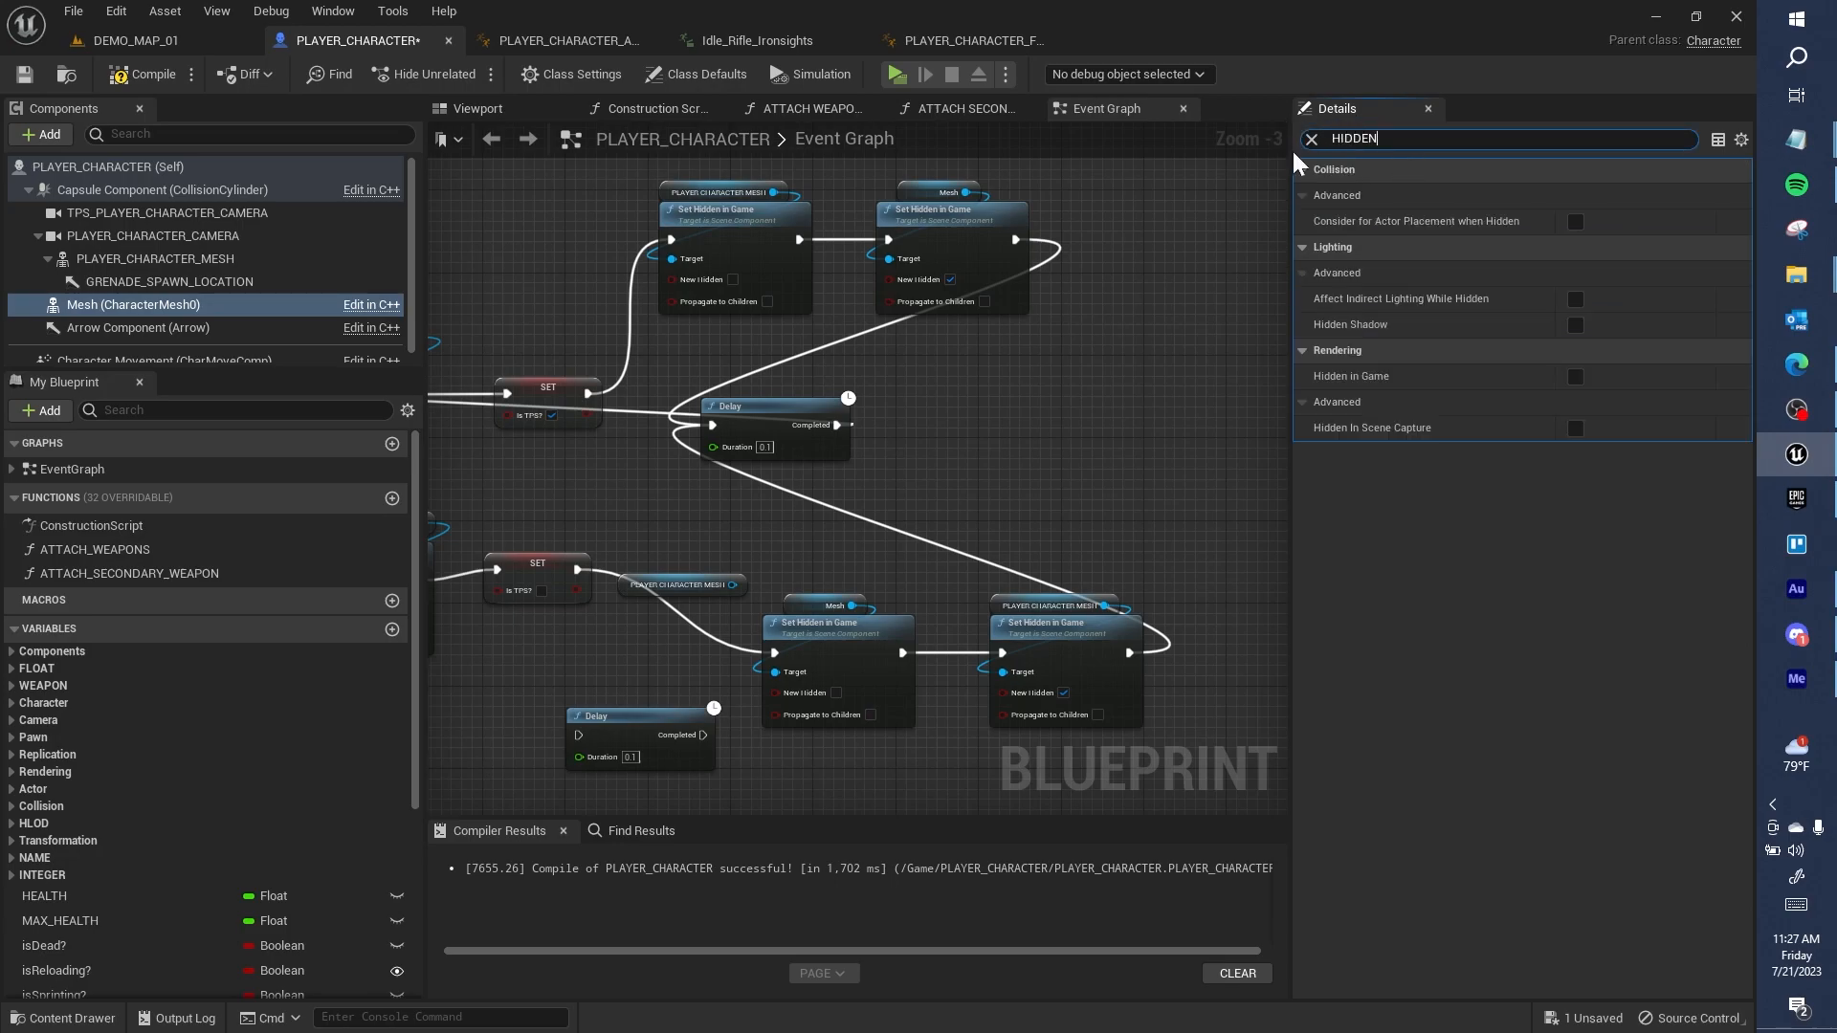
left_click(1576, 378)
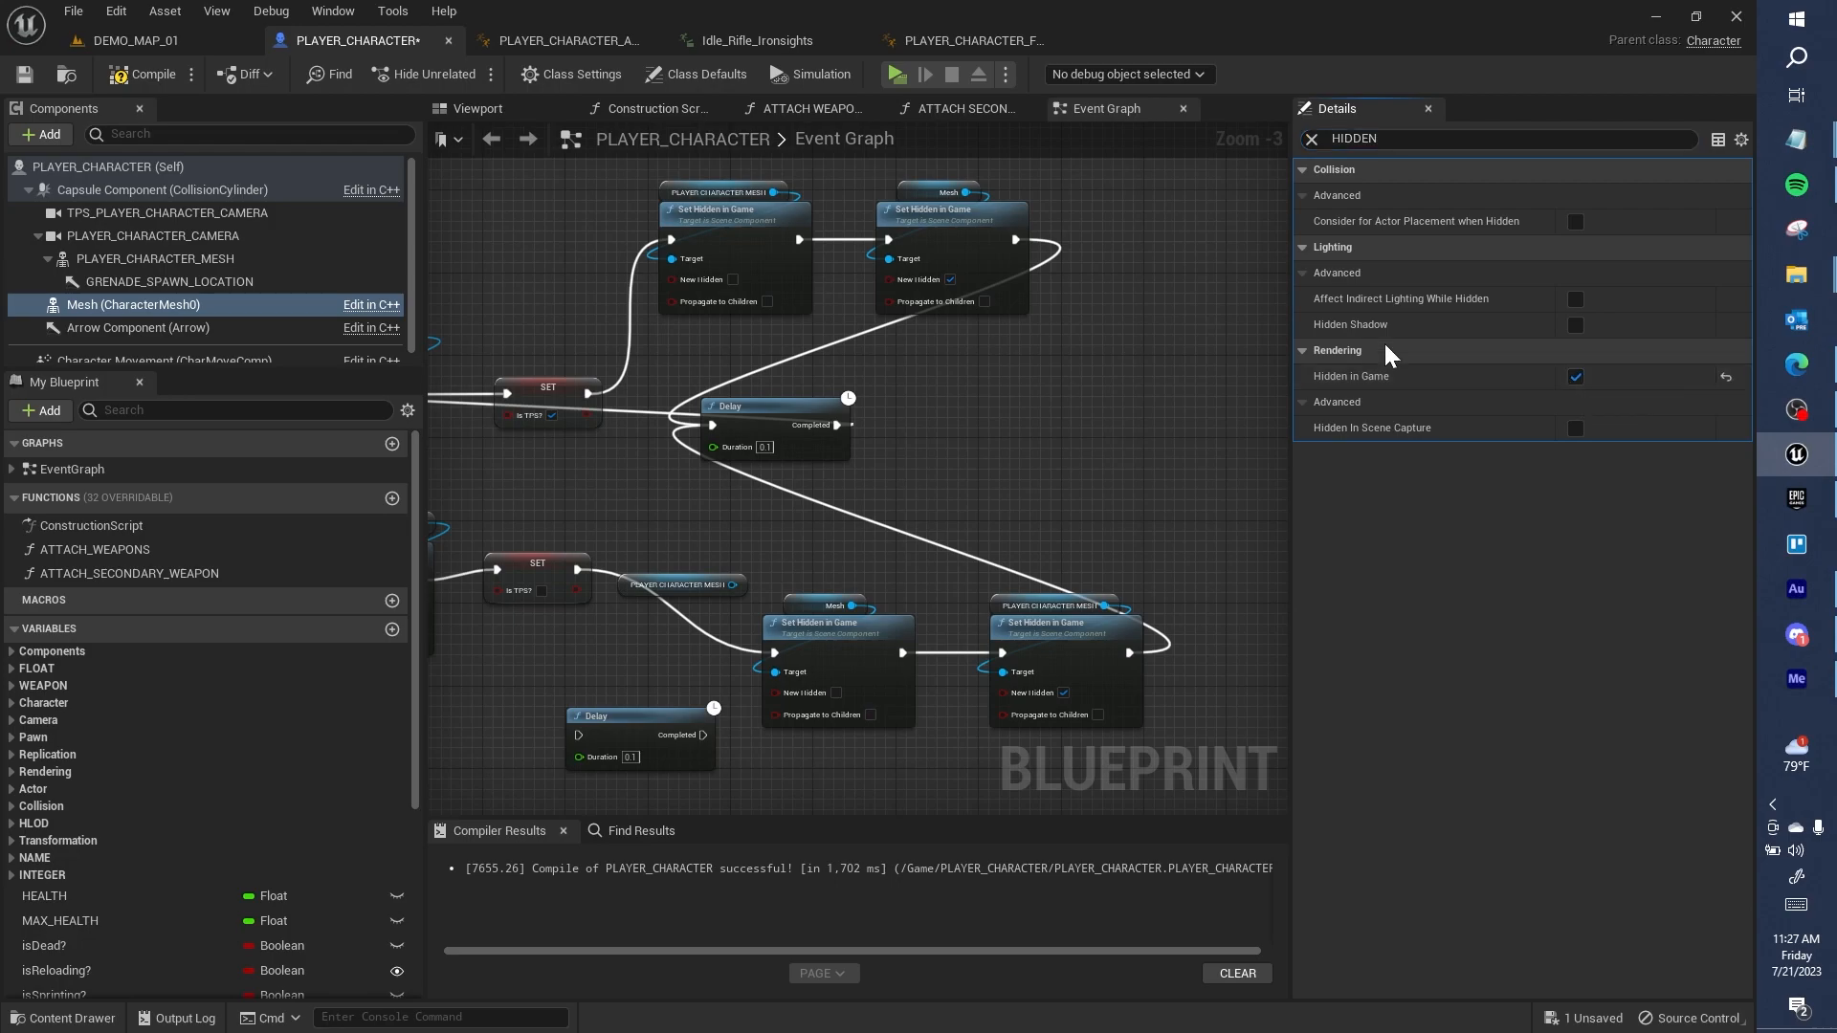
left_click(157, 66)
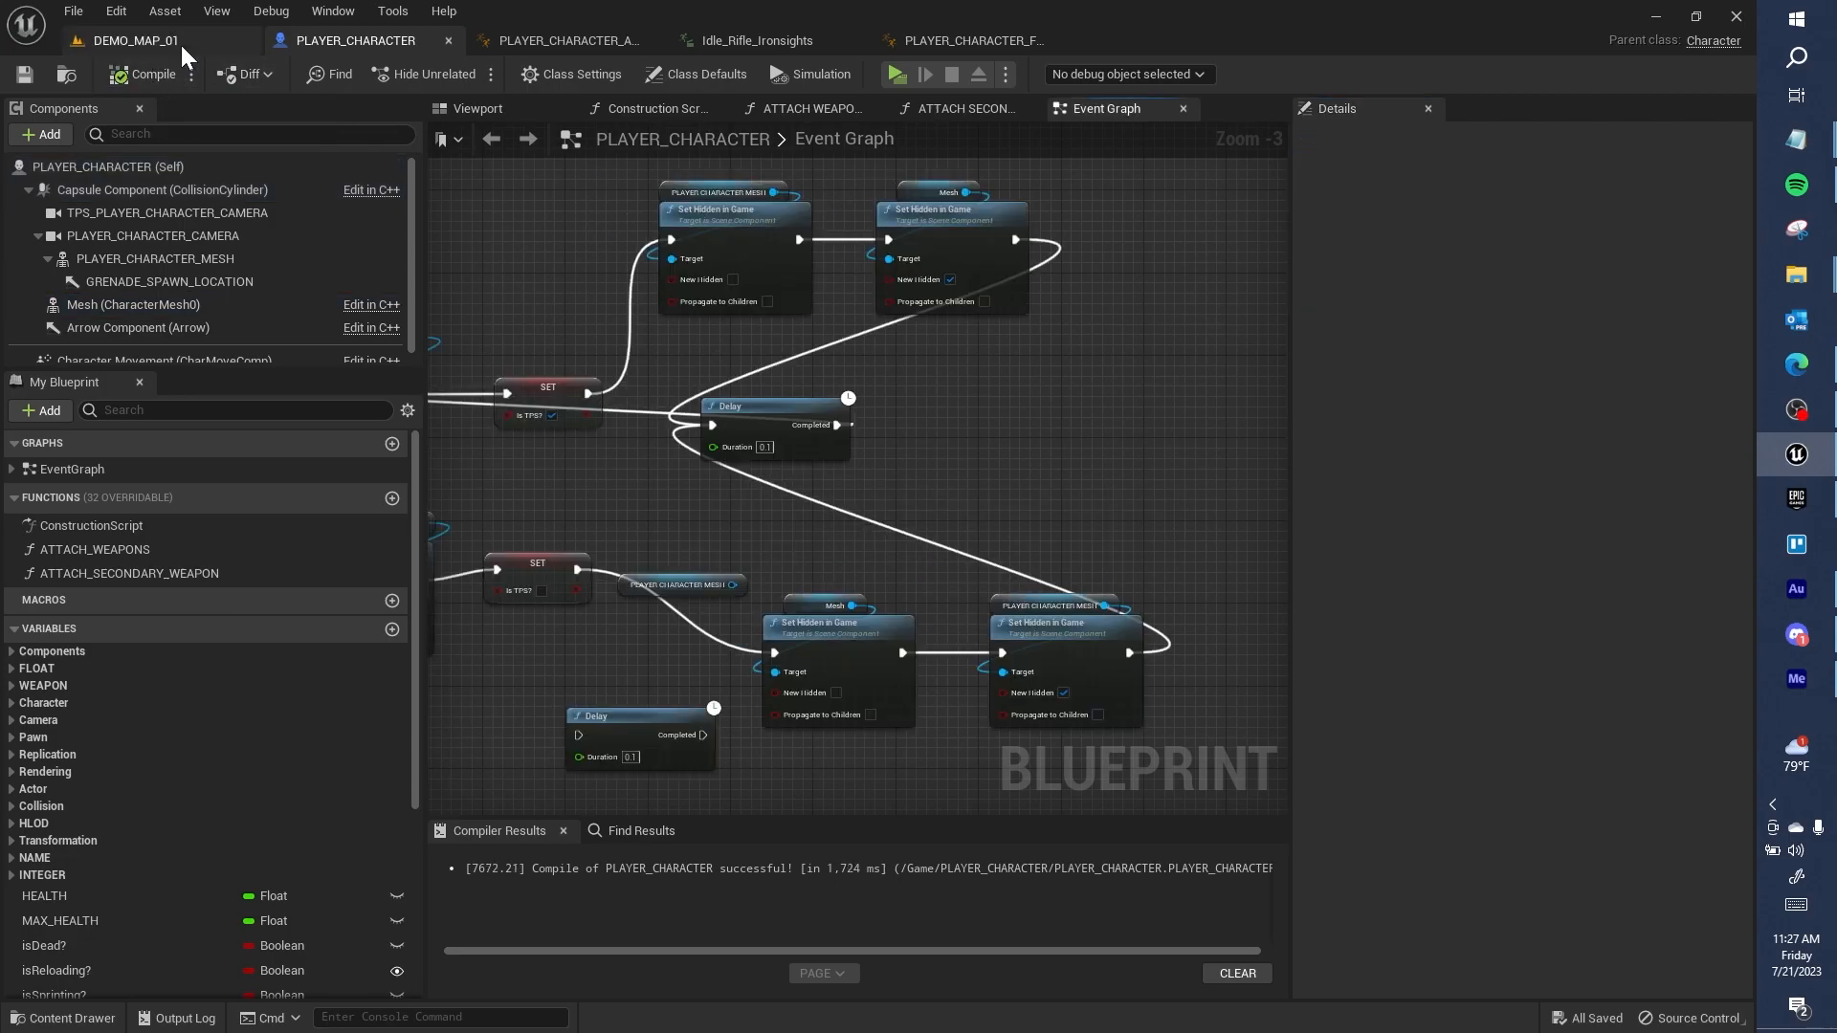
Step: Play-test DEMO_MAP_01, toggling between first- and third-person views while firing, reloading and walking, and stop the preview
left_click(180, 42)
left_click(424, 74)
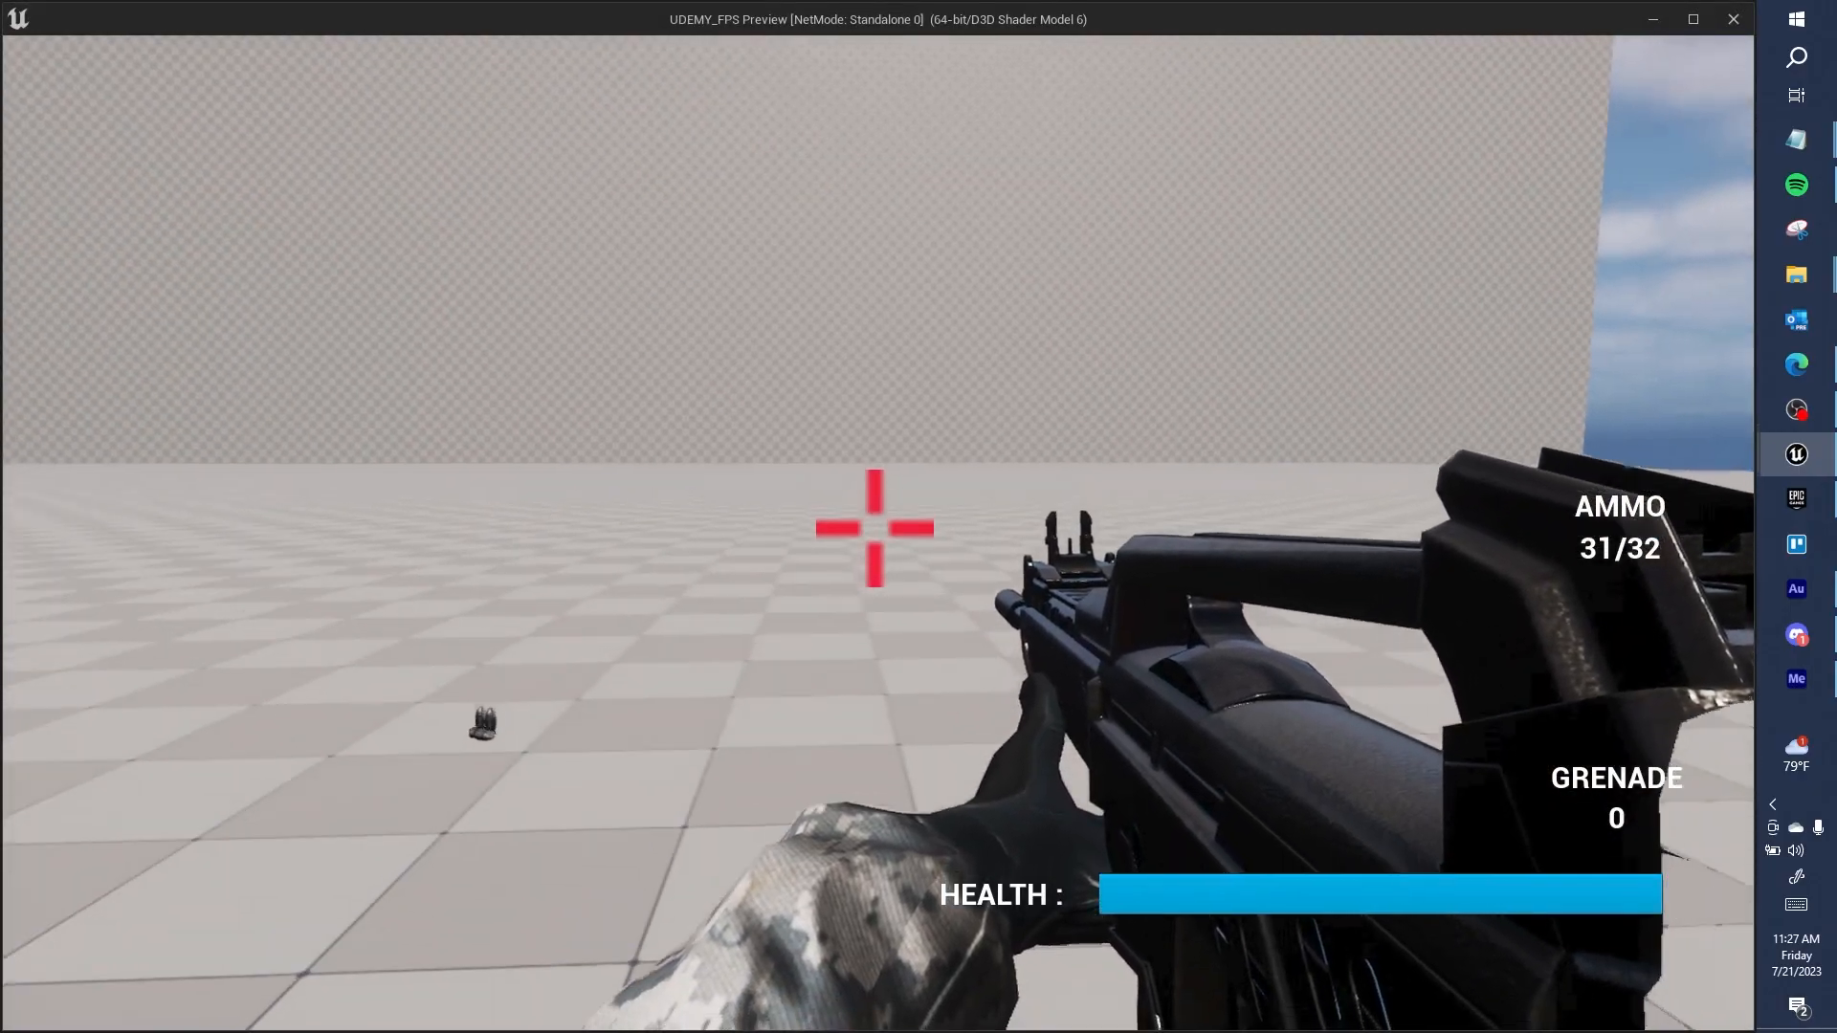
key("v")
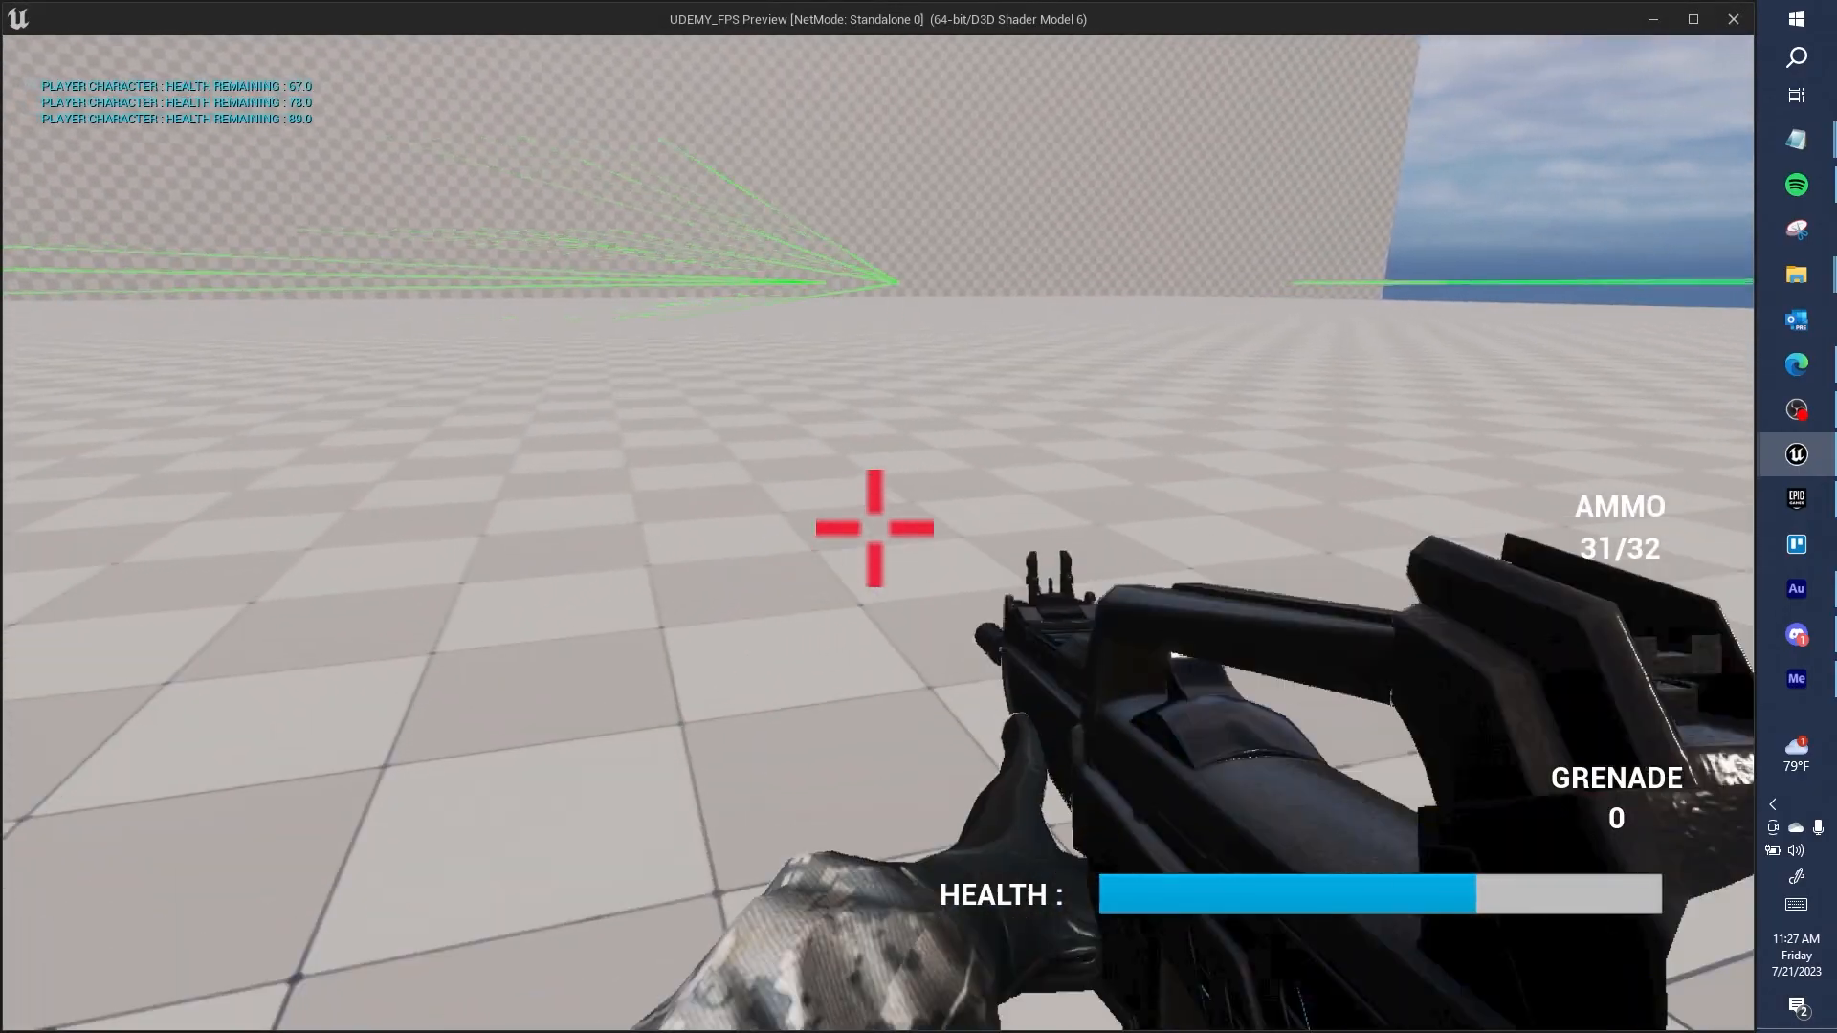
key("v")
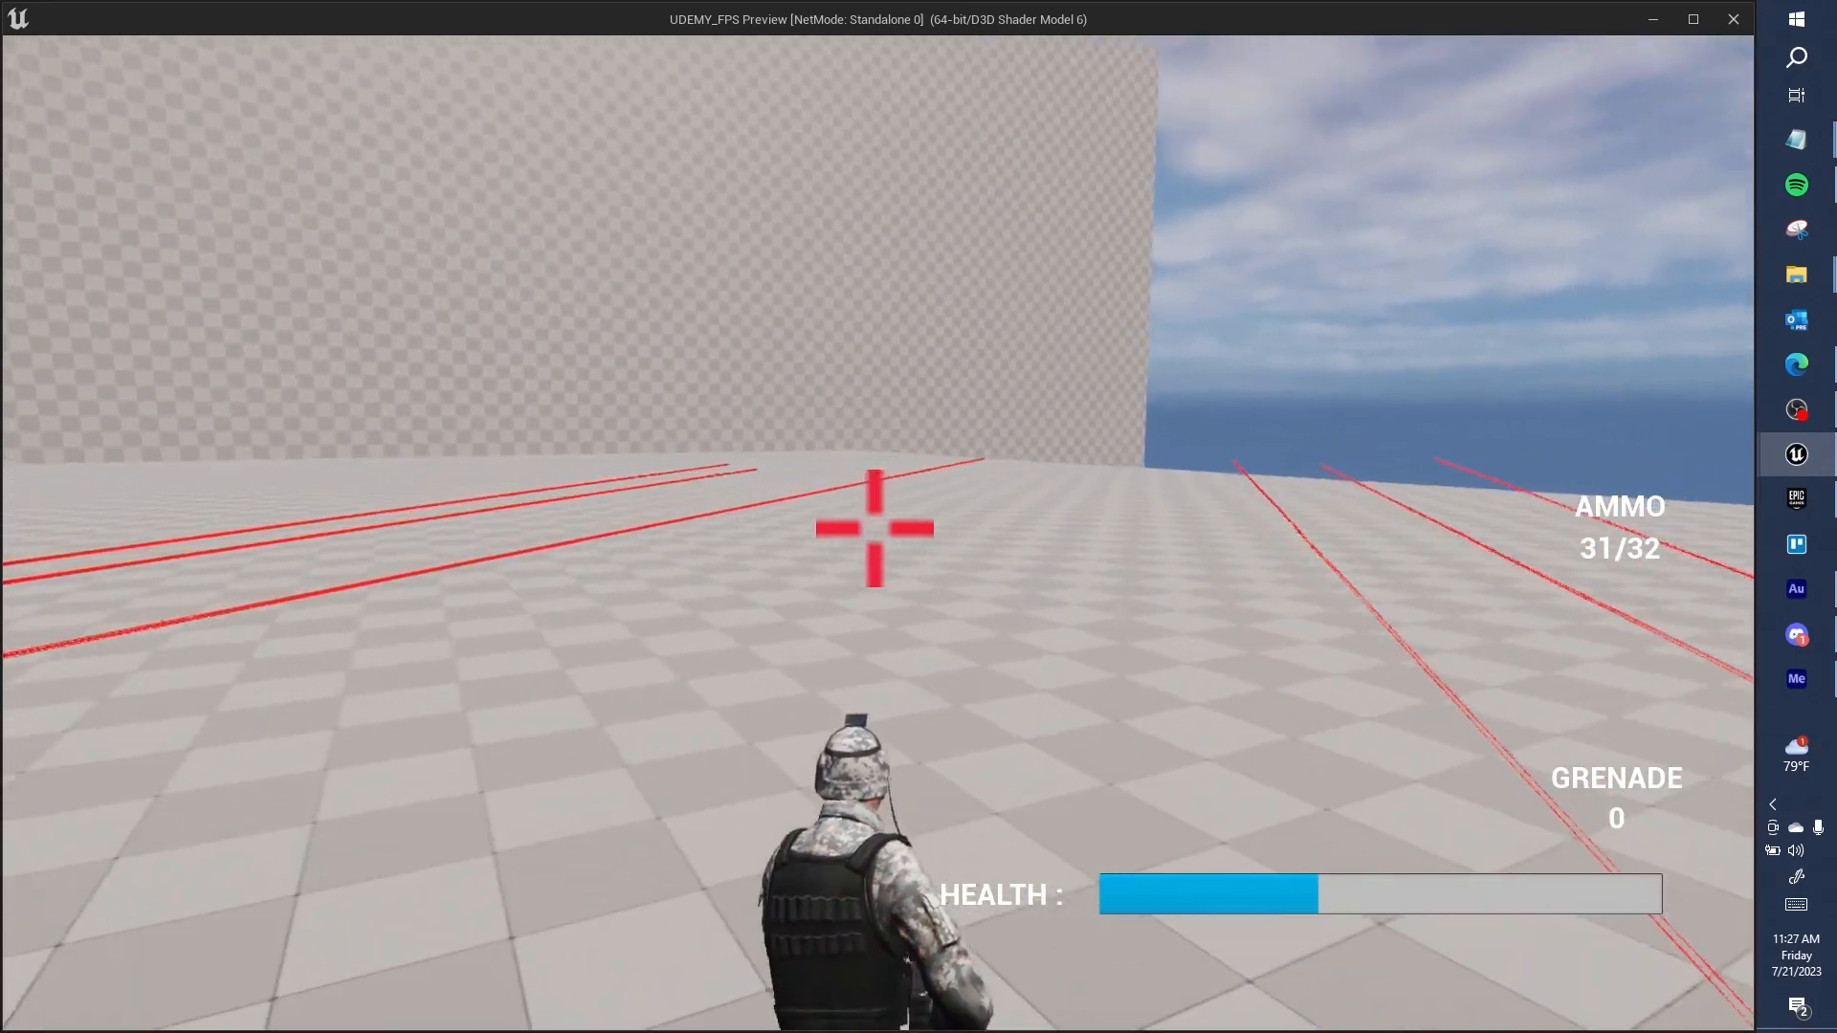
key("v")
left_click(875, 528)
left_click(875, 528)
left_click(875, 529)
left_click(875, 528)
left_click(874, 528)
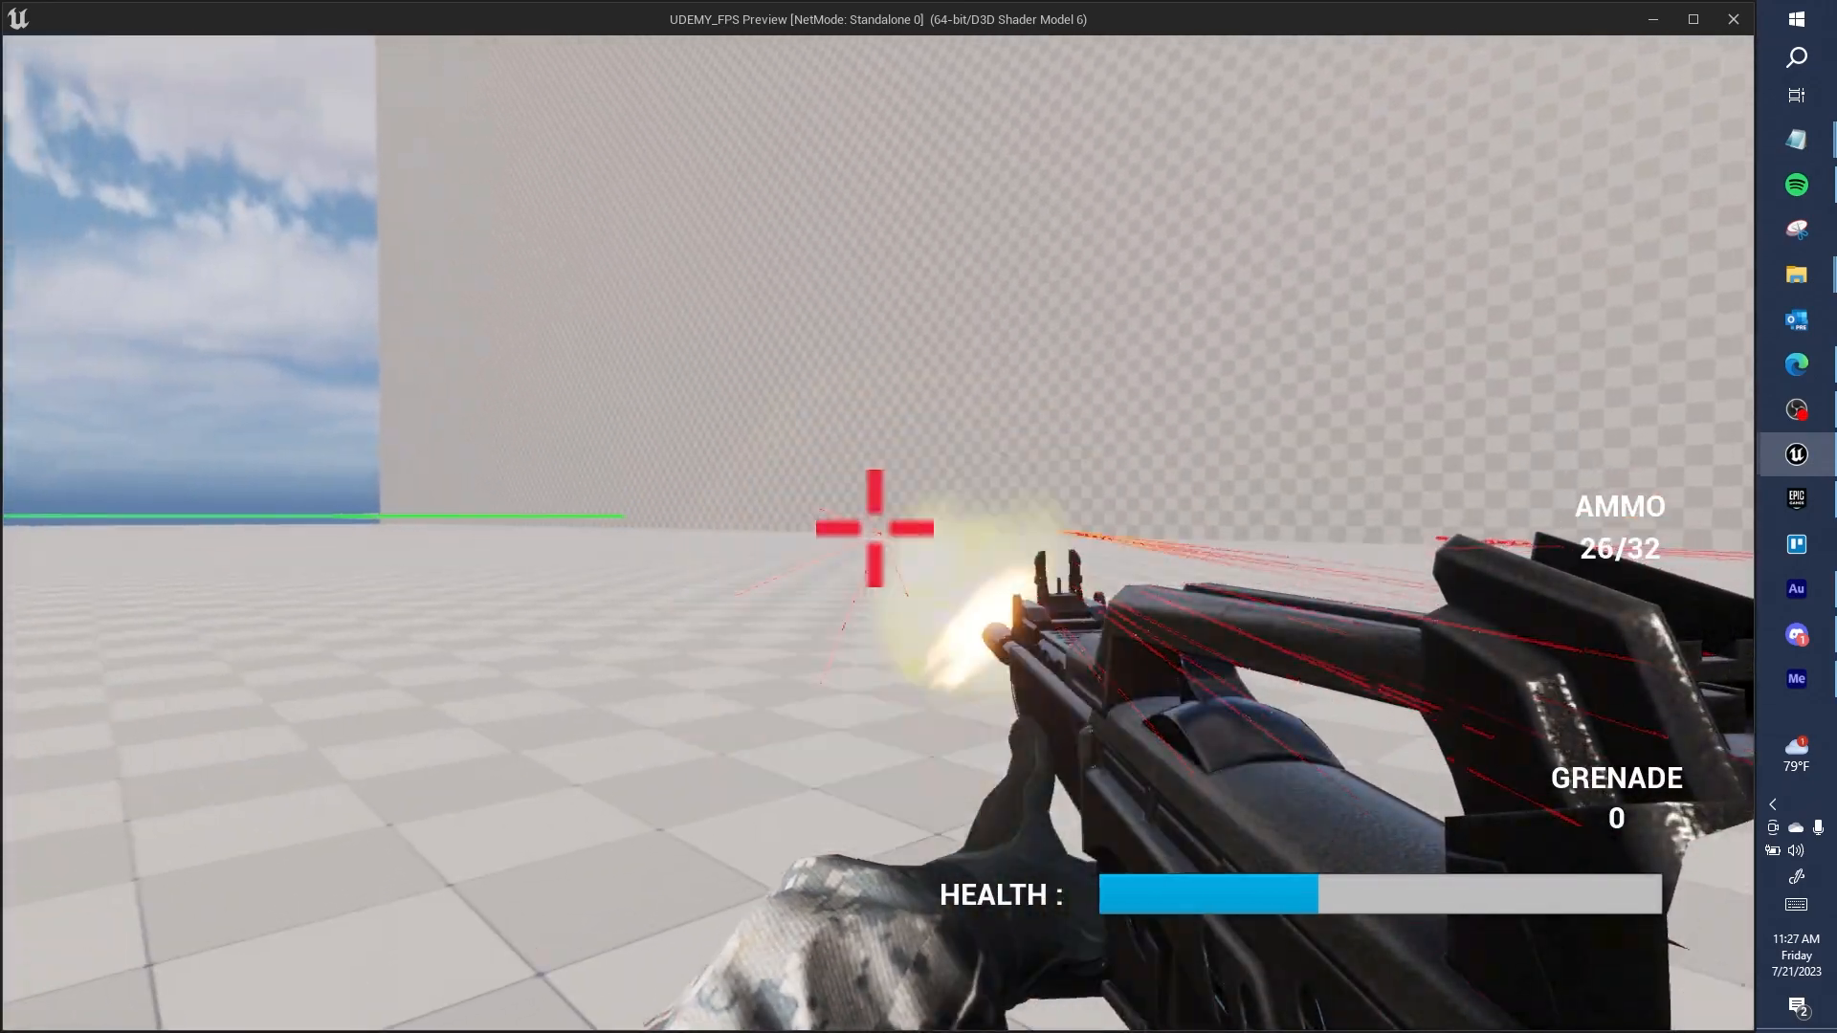
key("v")
key("r")
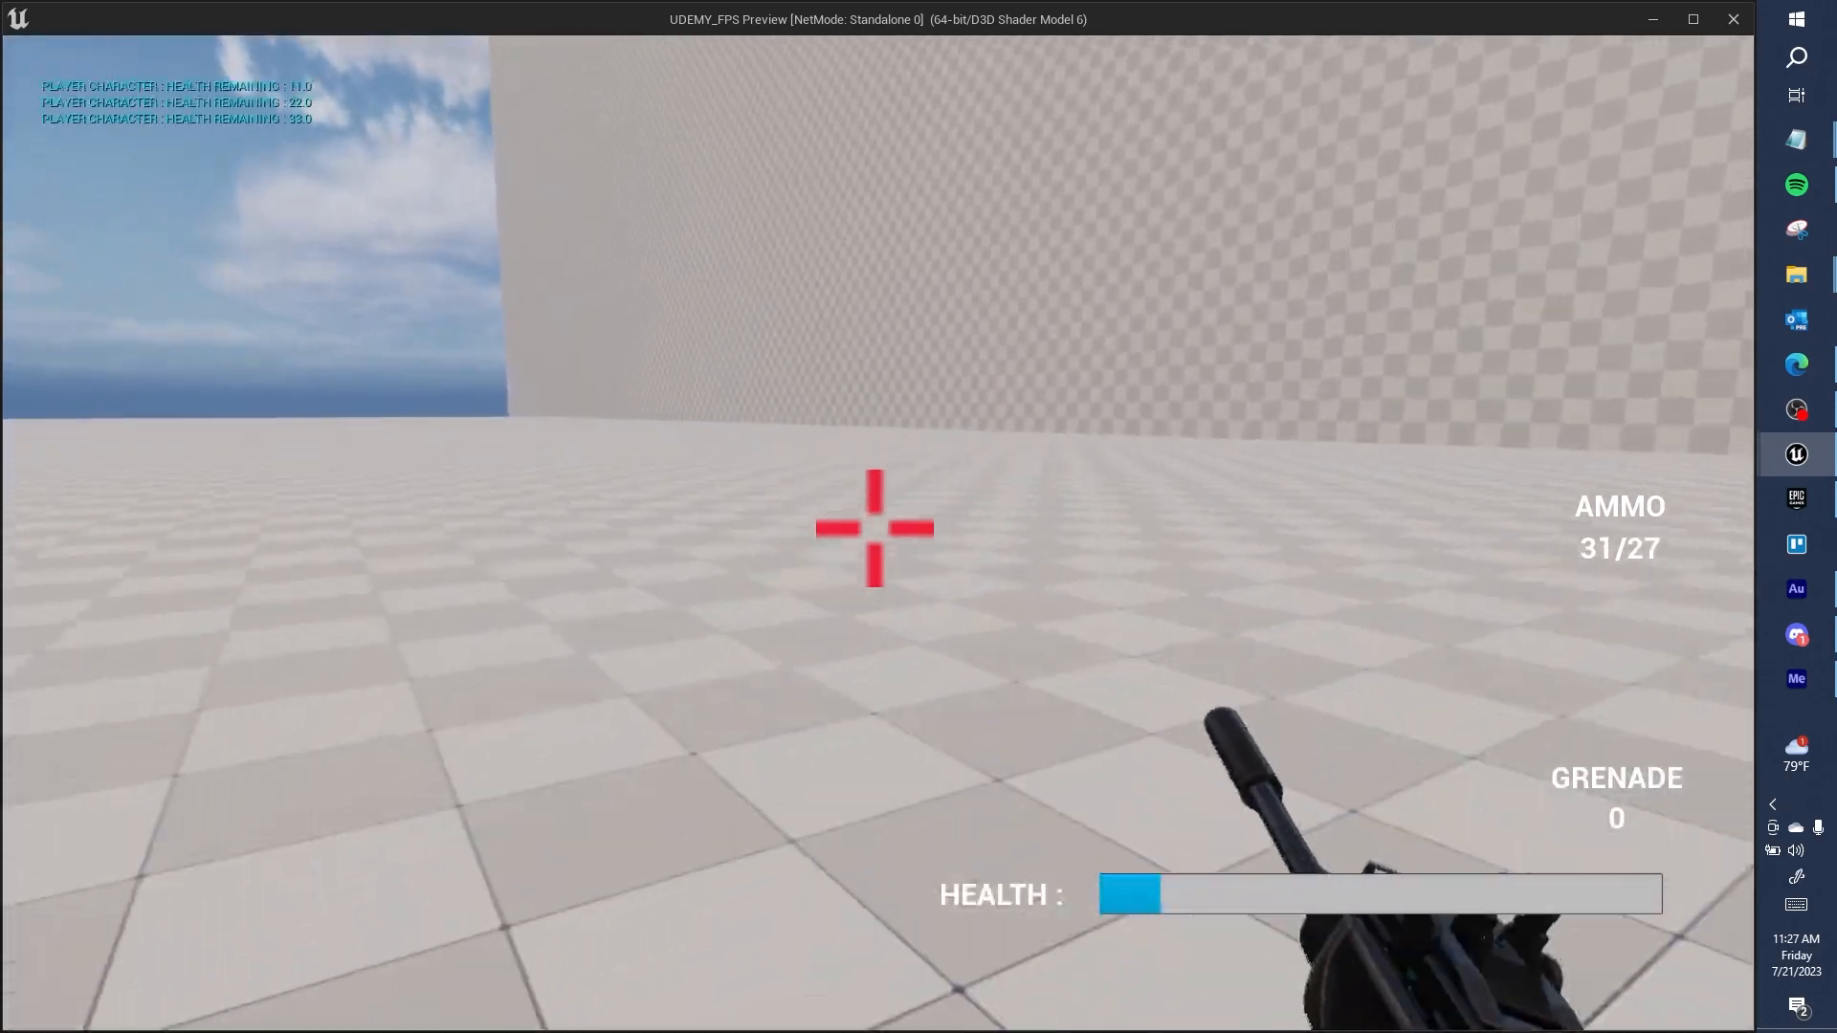
key("w")
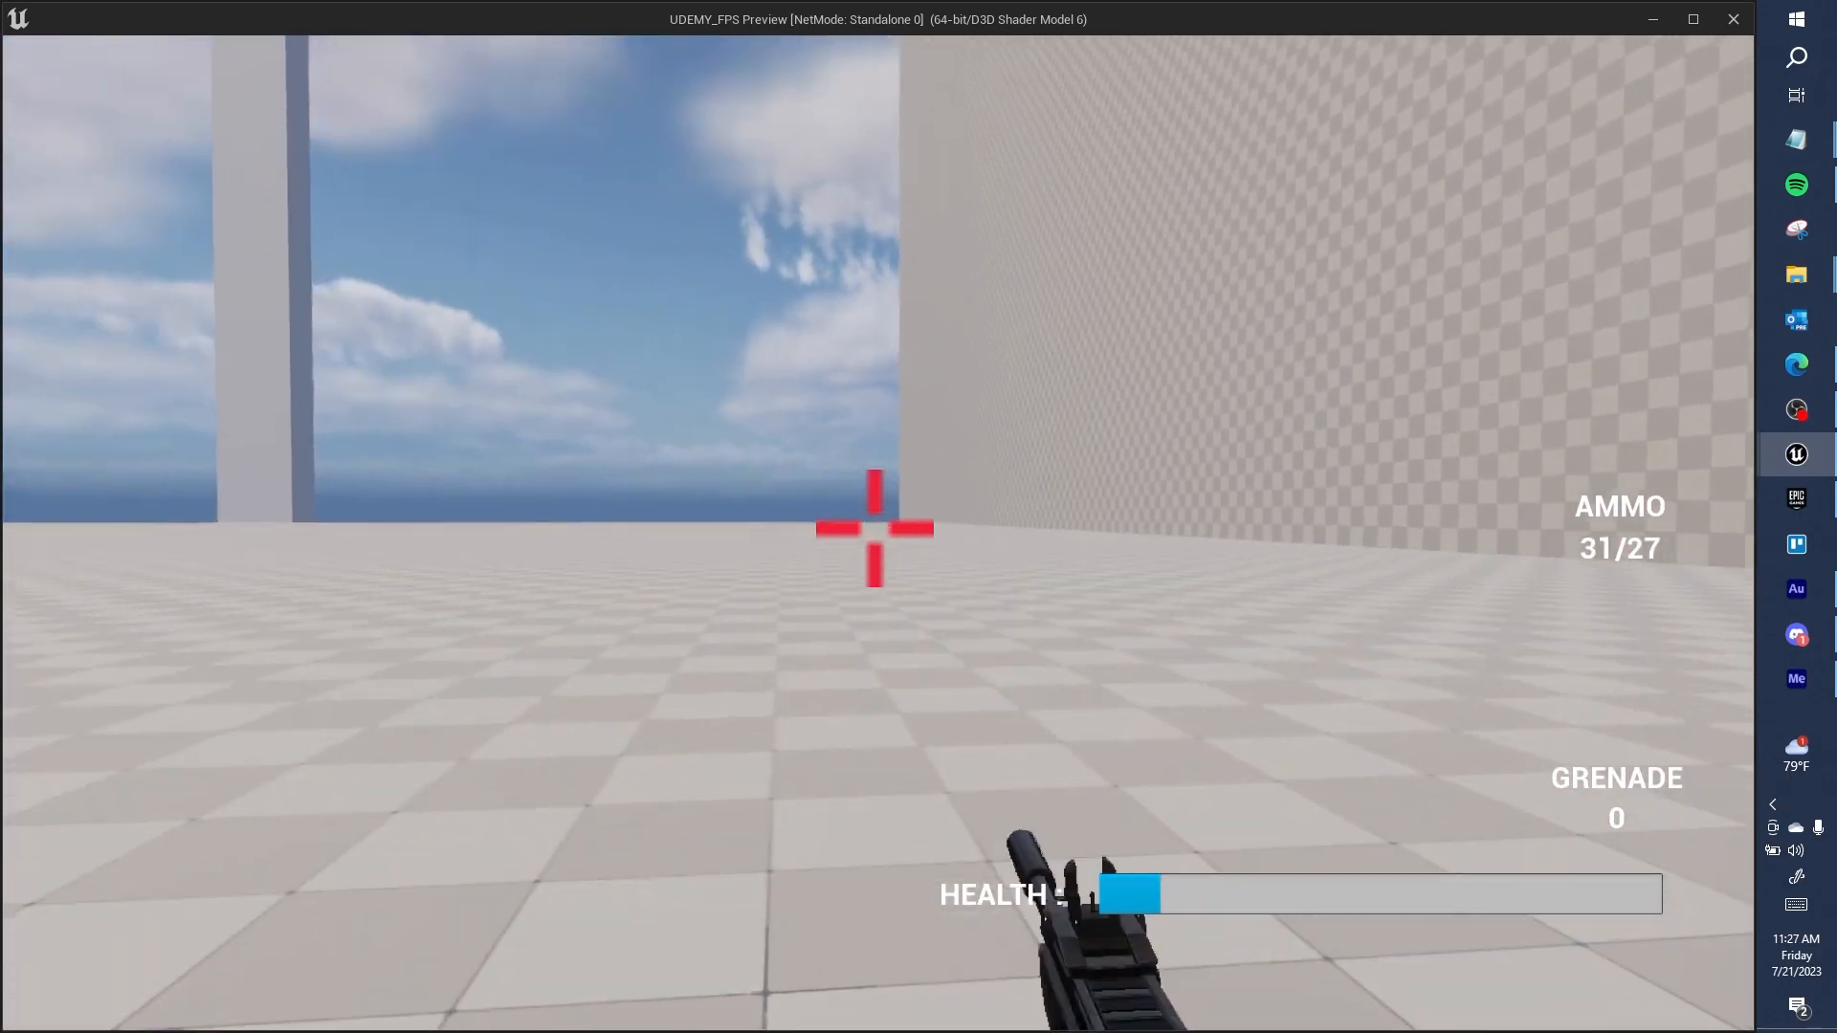
key("v")
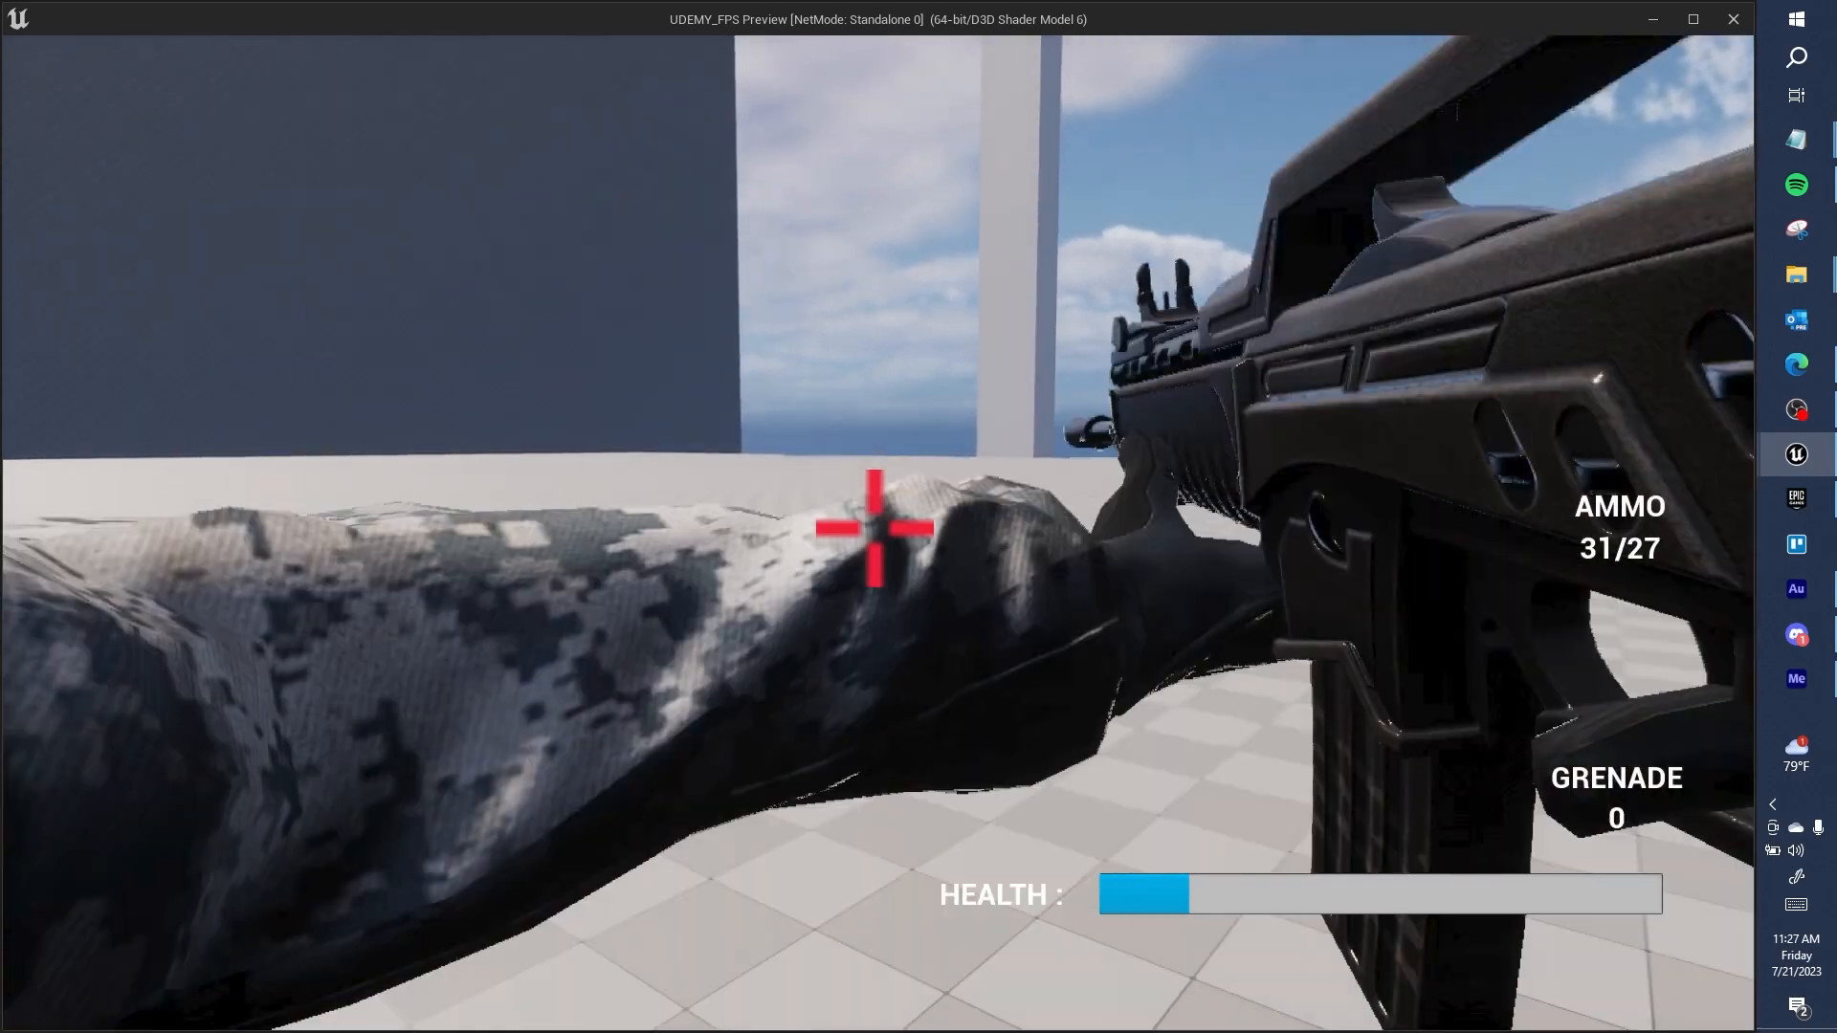
key("w")
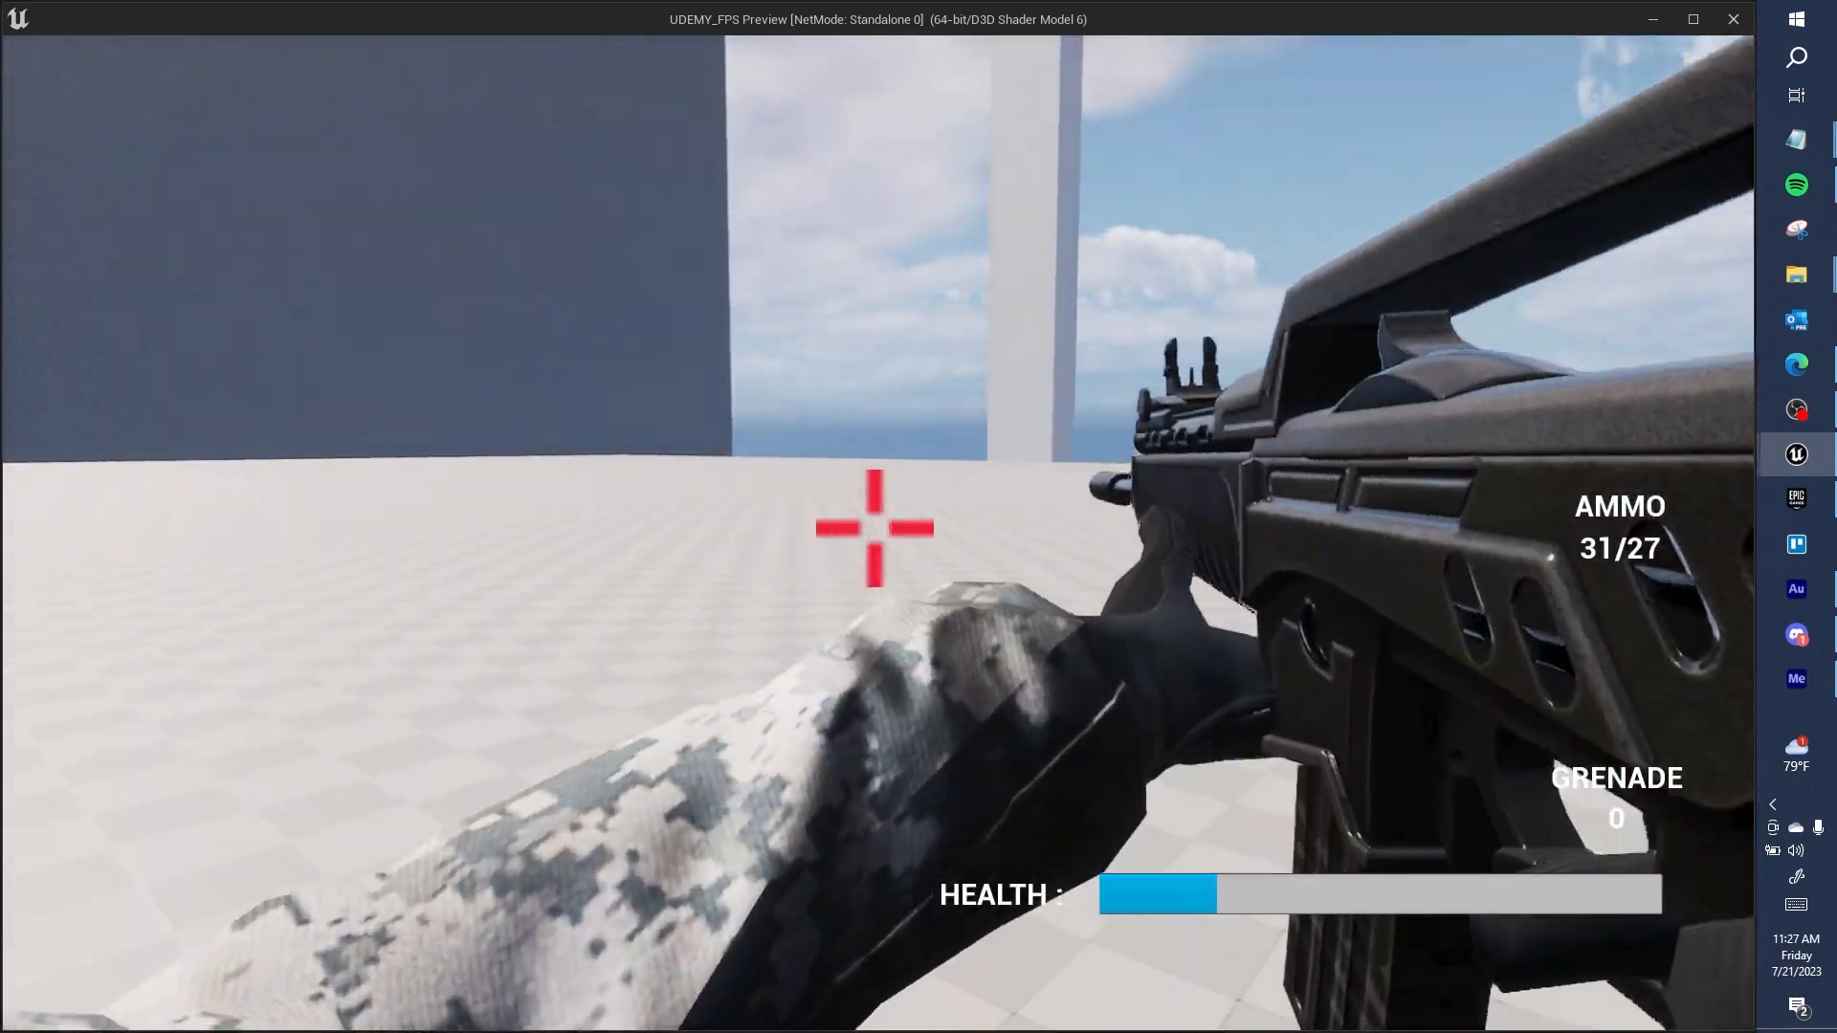
key("v")
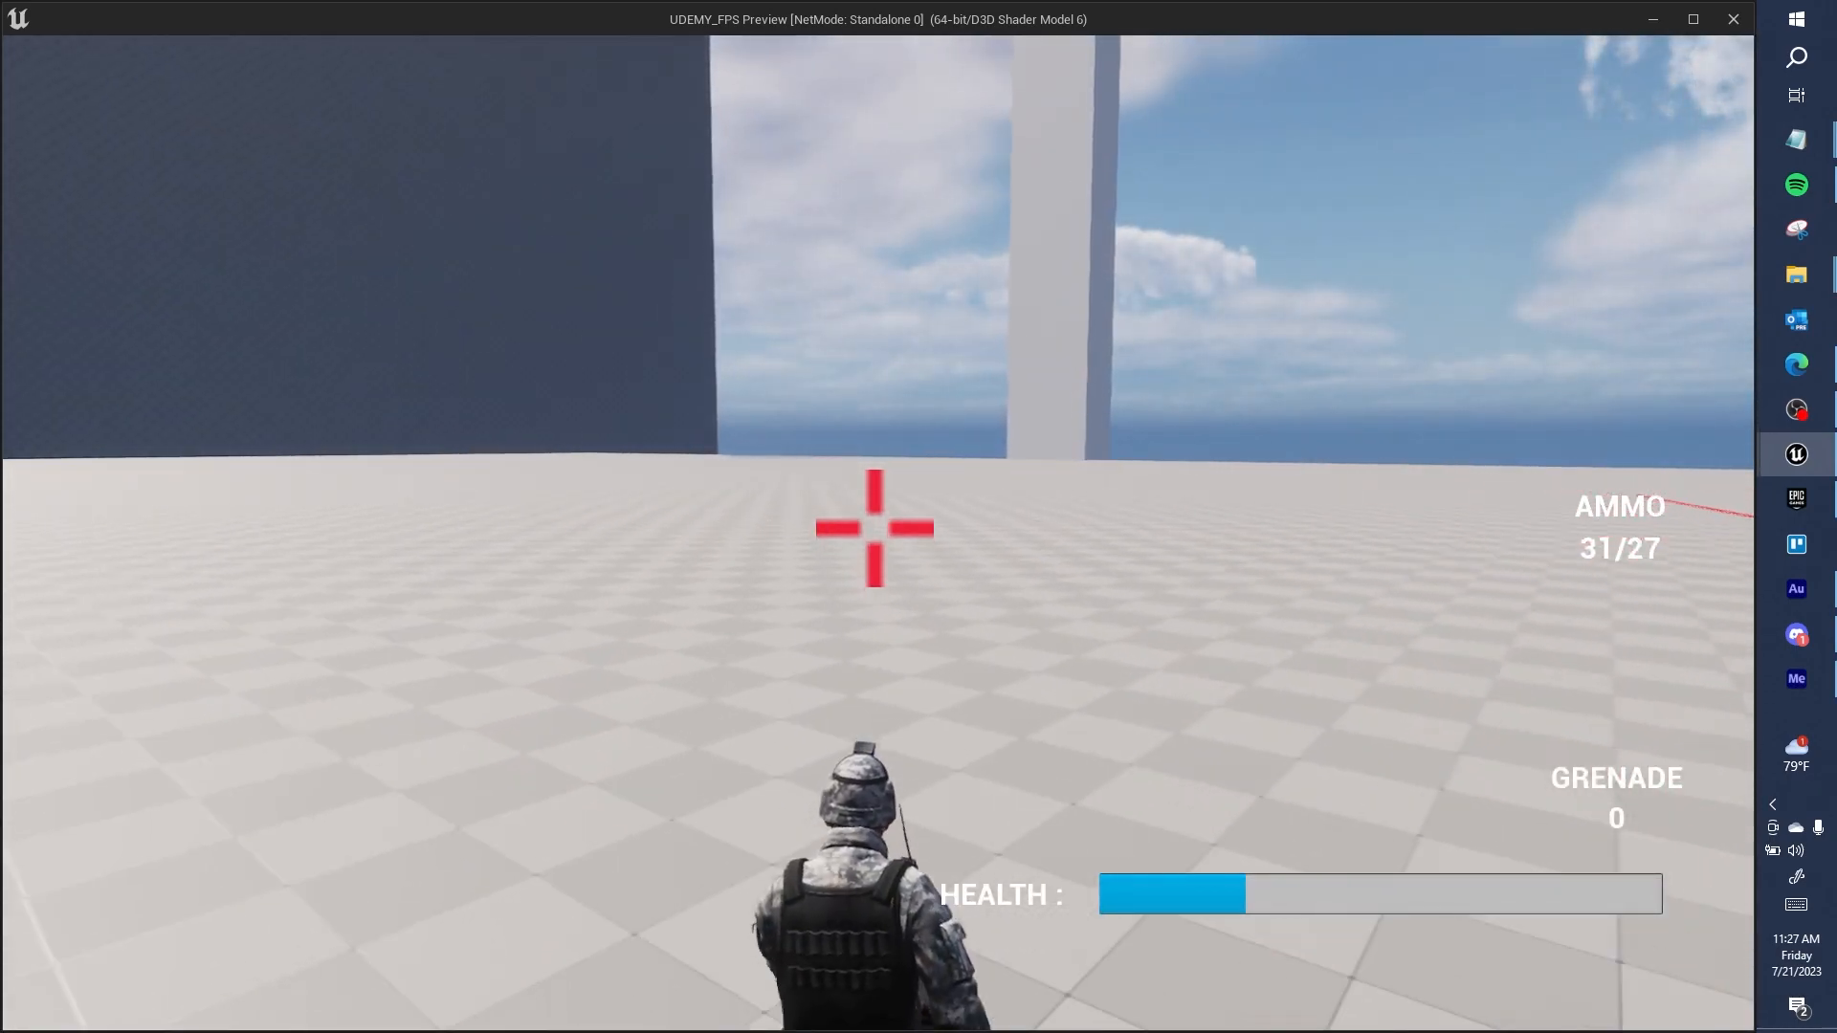
key("v")
key("Escape")
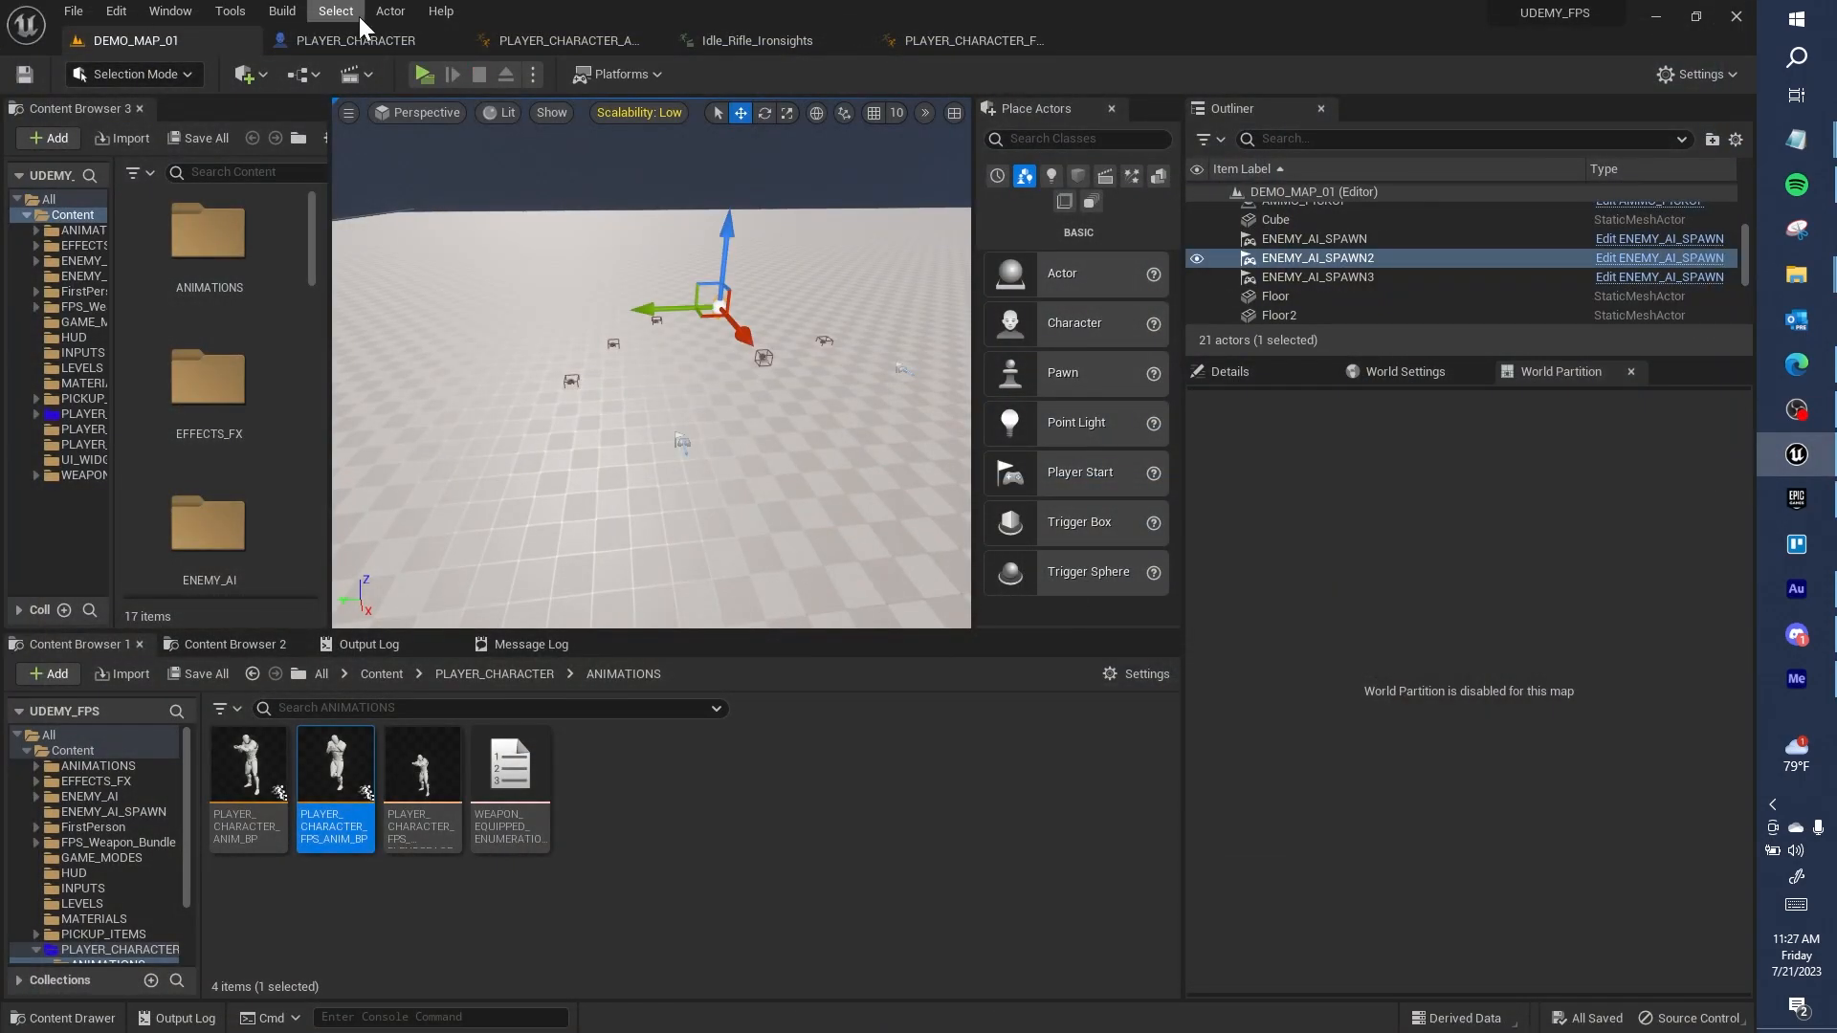
Step: Delete the unused Delay node and the unconnected PLAYER_CHARACTER_MESH reference from the PLAYER_CHARACTER event graph, compiling and saving the blueprint
left_click(347, 40)
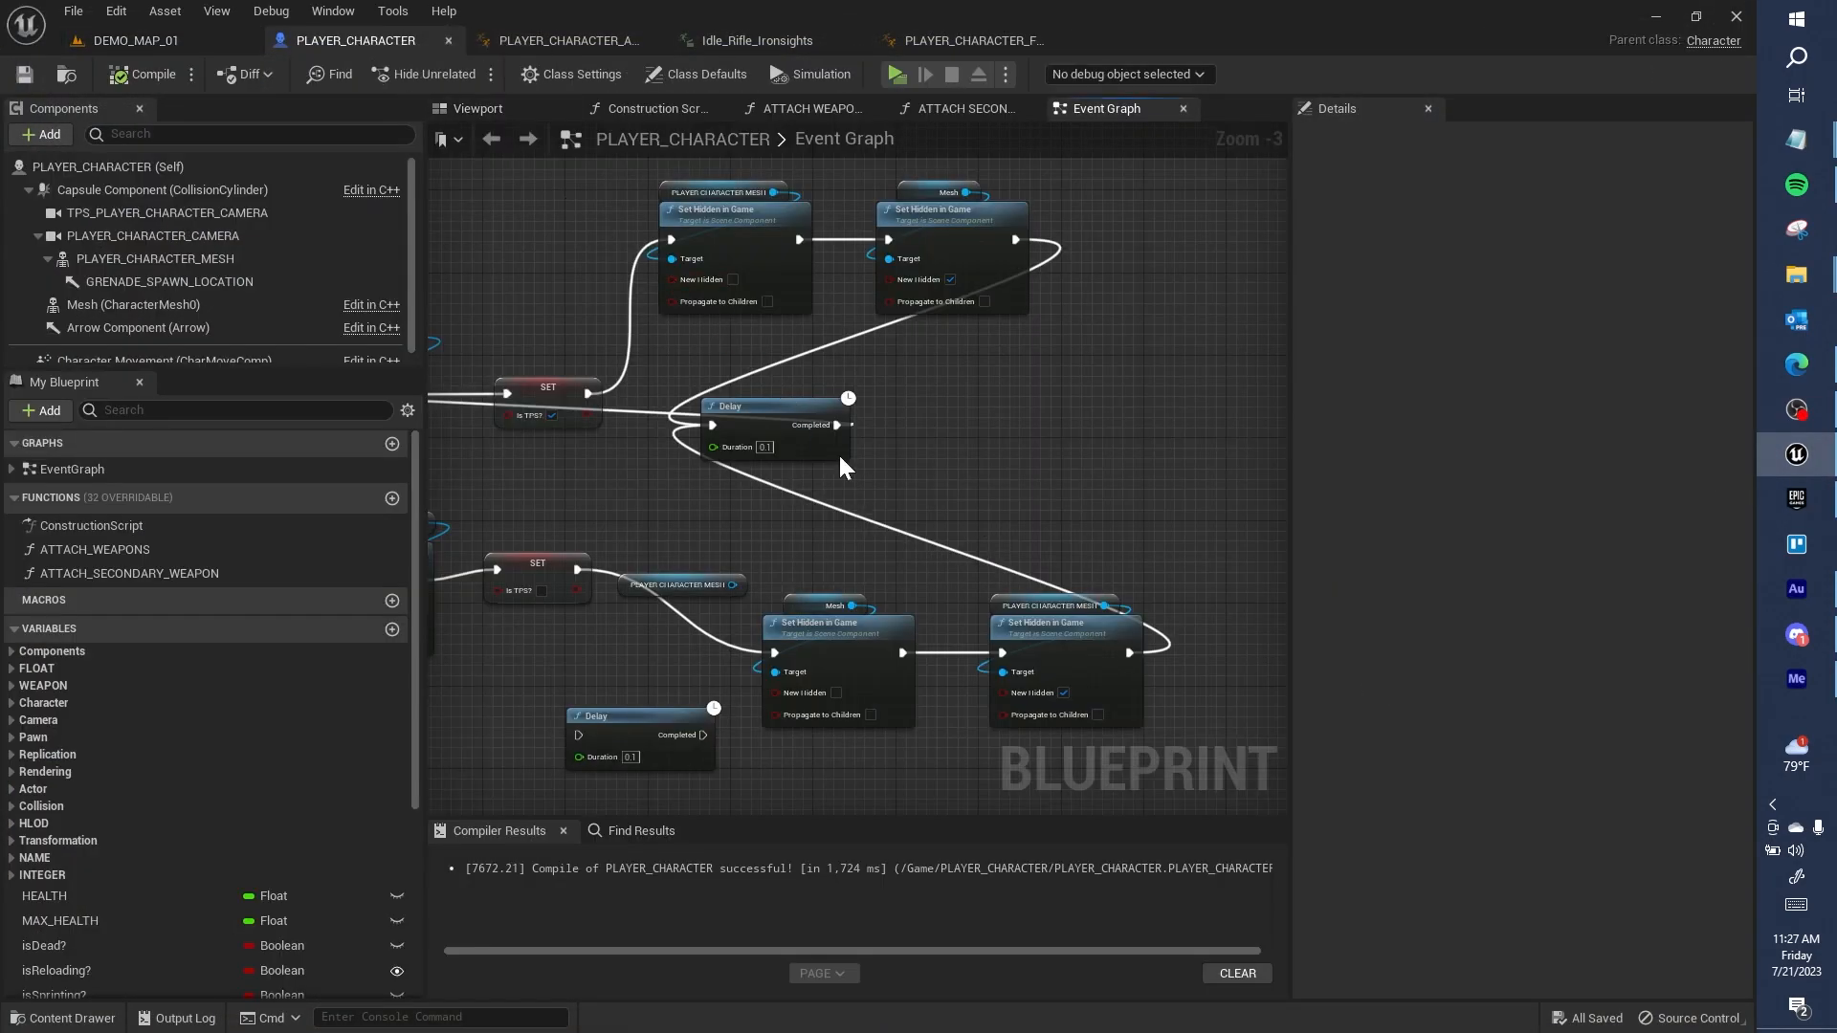
left_click(648, 715)
key("Delete")
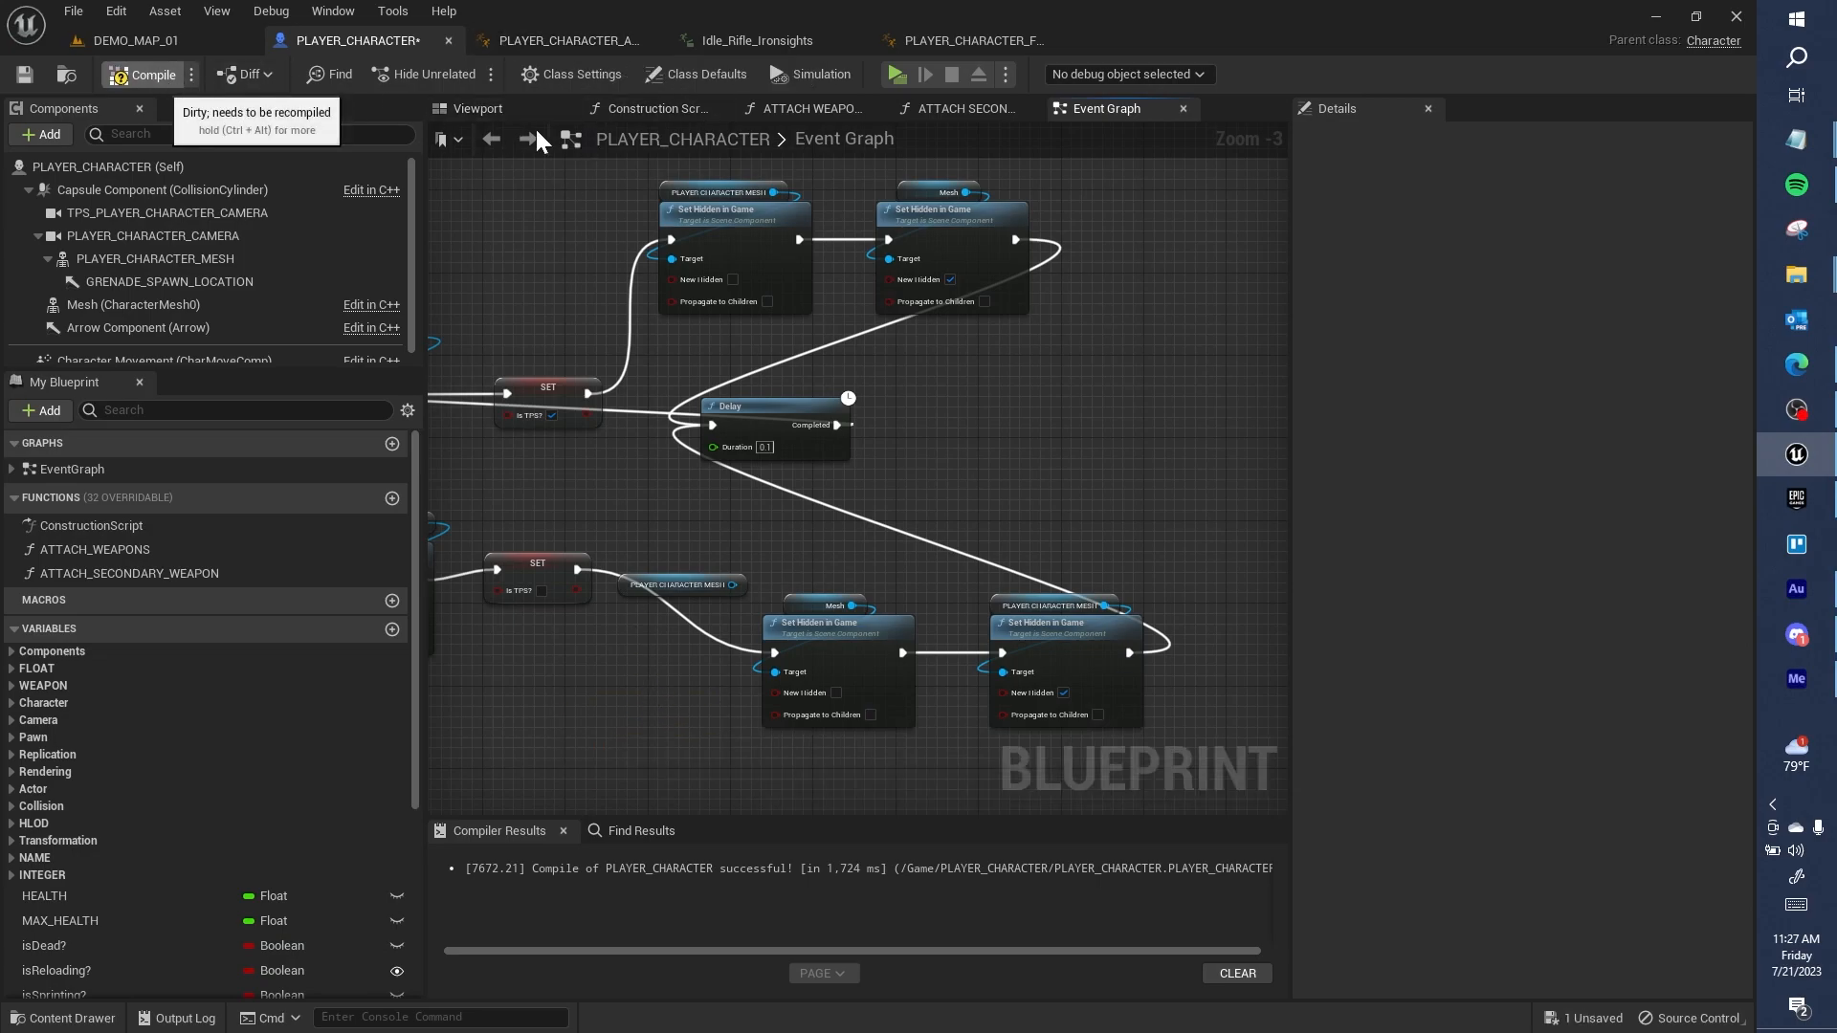
key("ctrl+s")
left_click(682, 587)
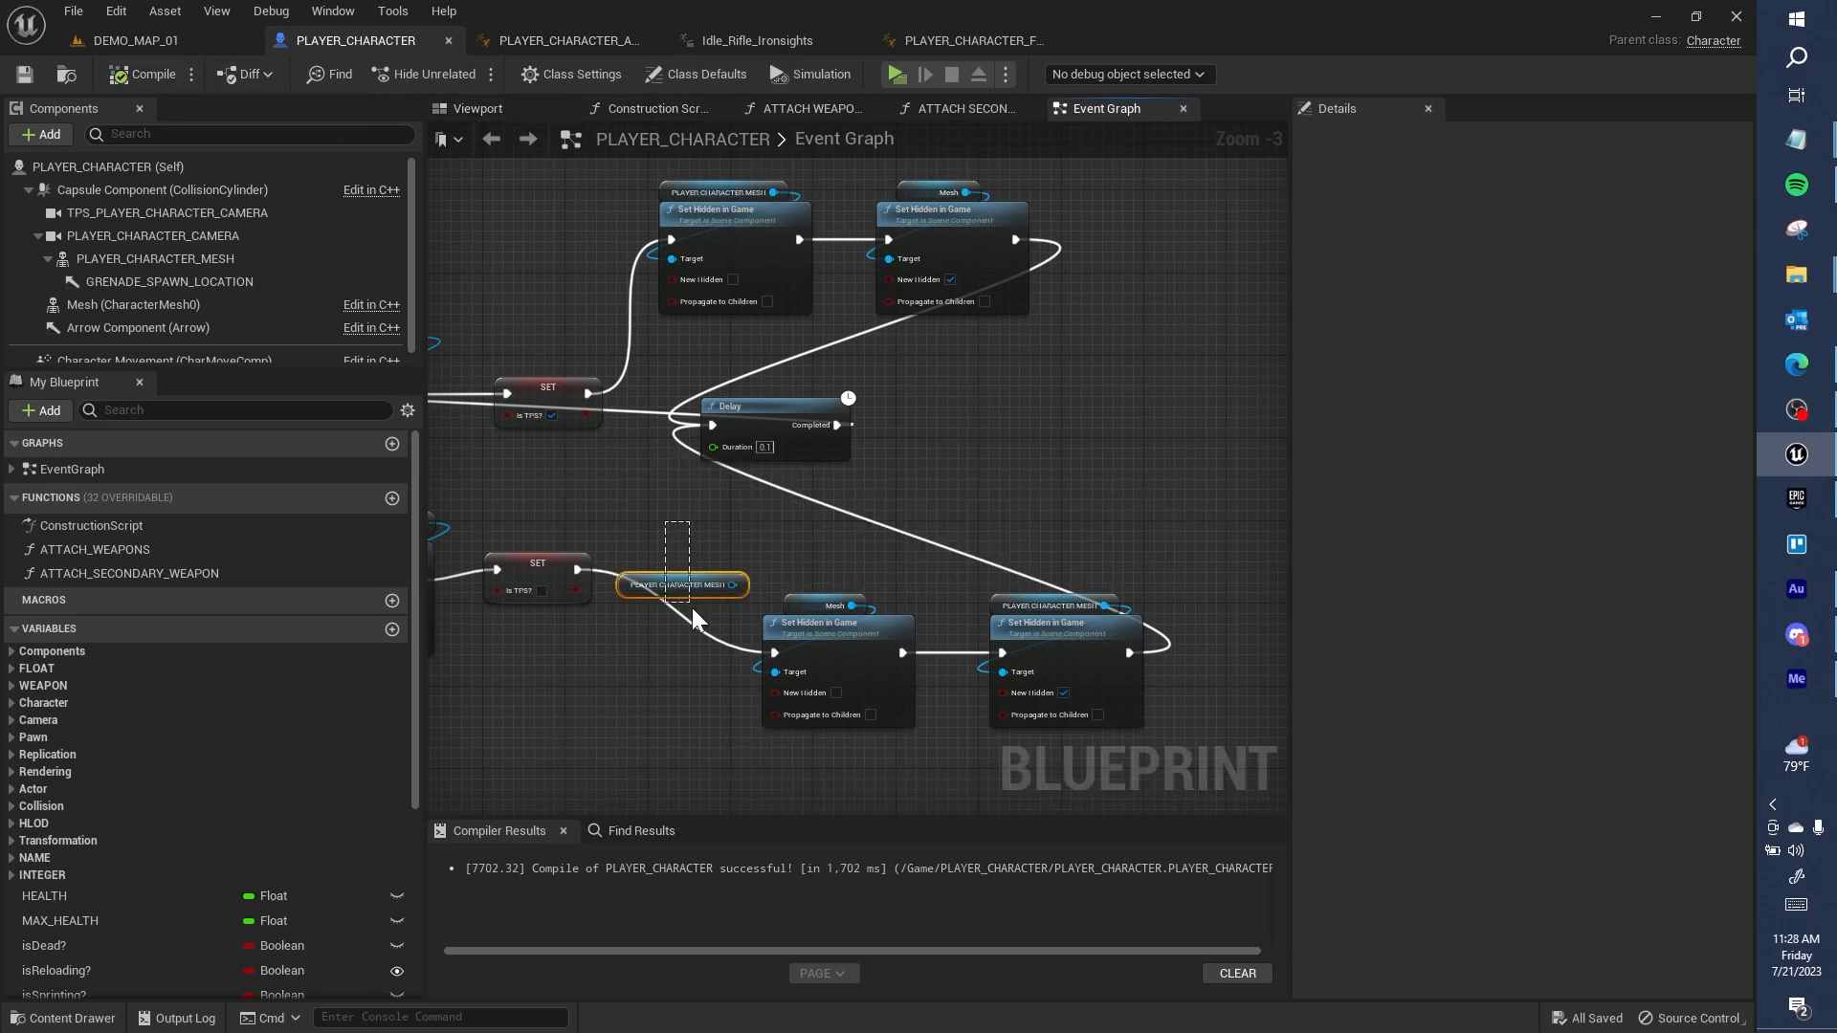
key("Delete")
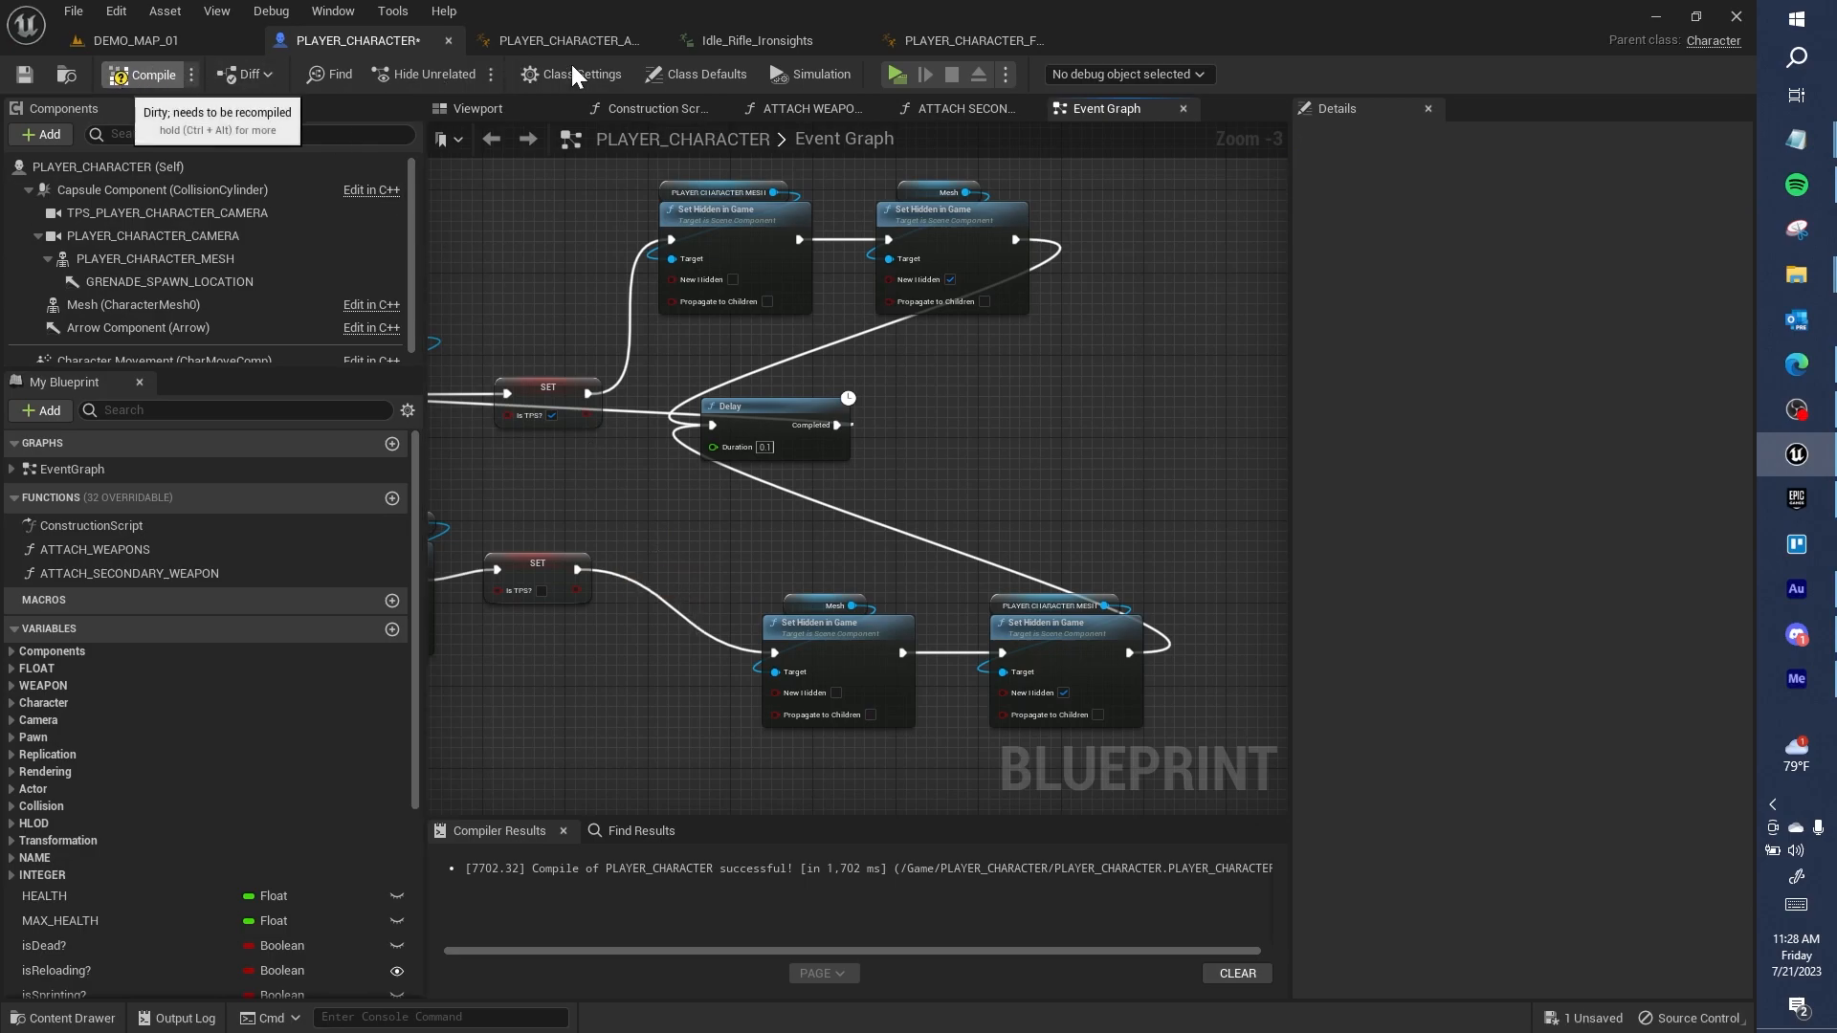
key("ctrl+s")
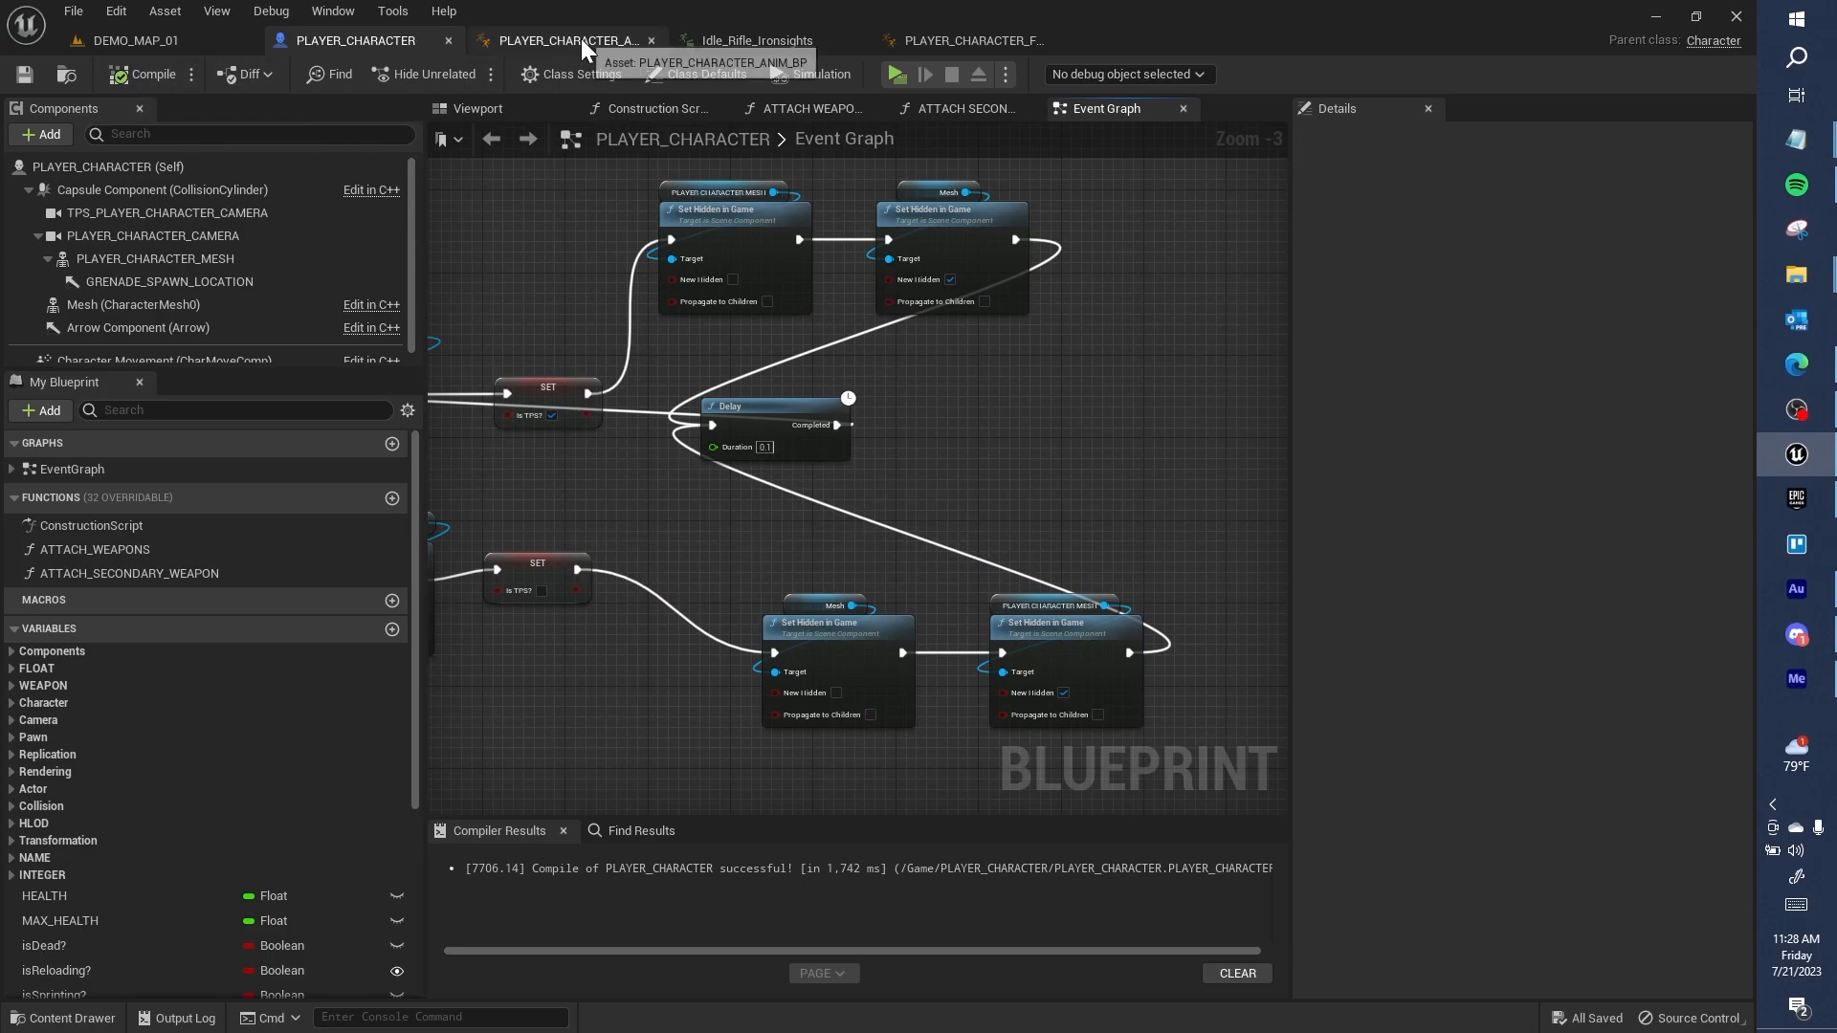
Step: Close the two player character animation blueprints and the Idle_Rifle_Ironsights animation, leaving PLAYER_CHARACTER open
left_click(580, 40)
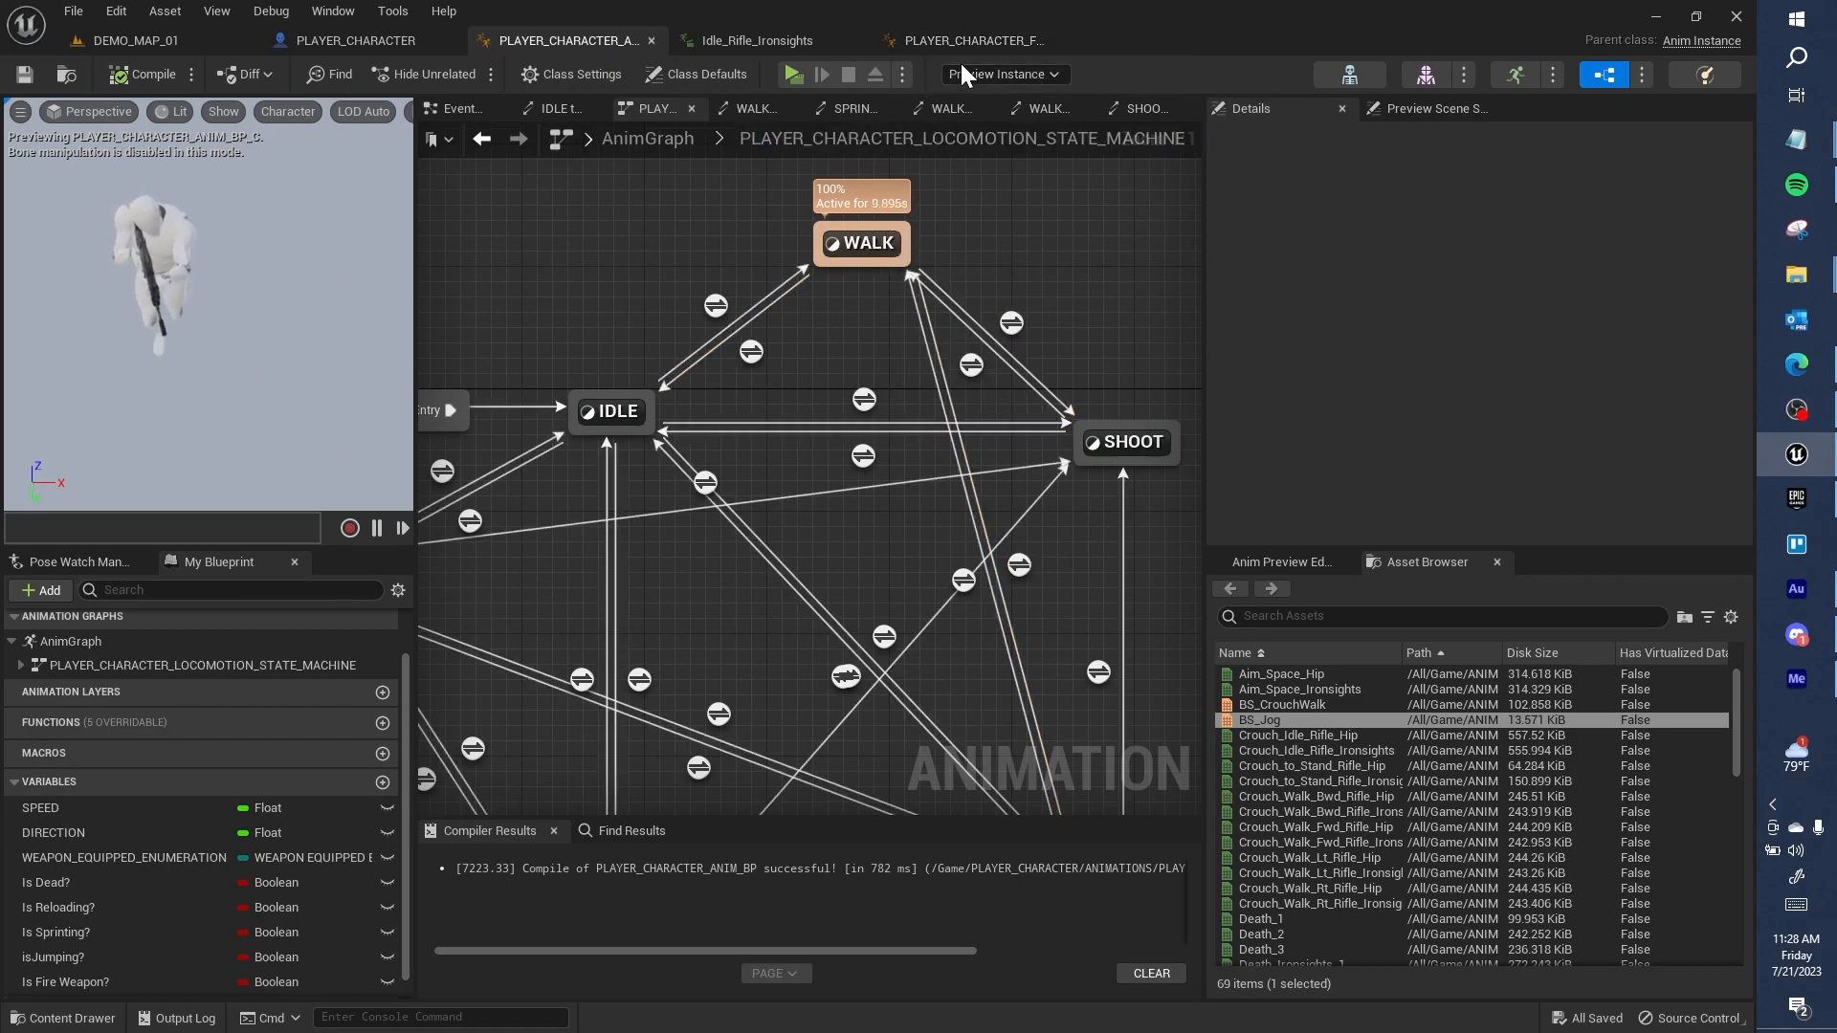
left_click(1057, 40)
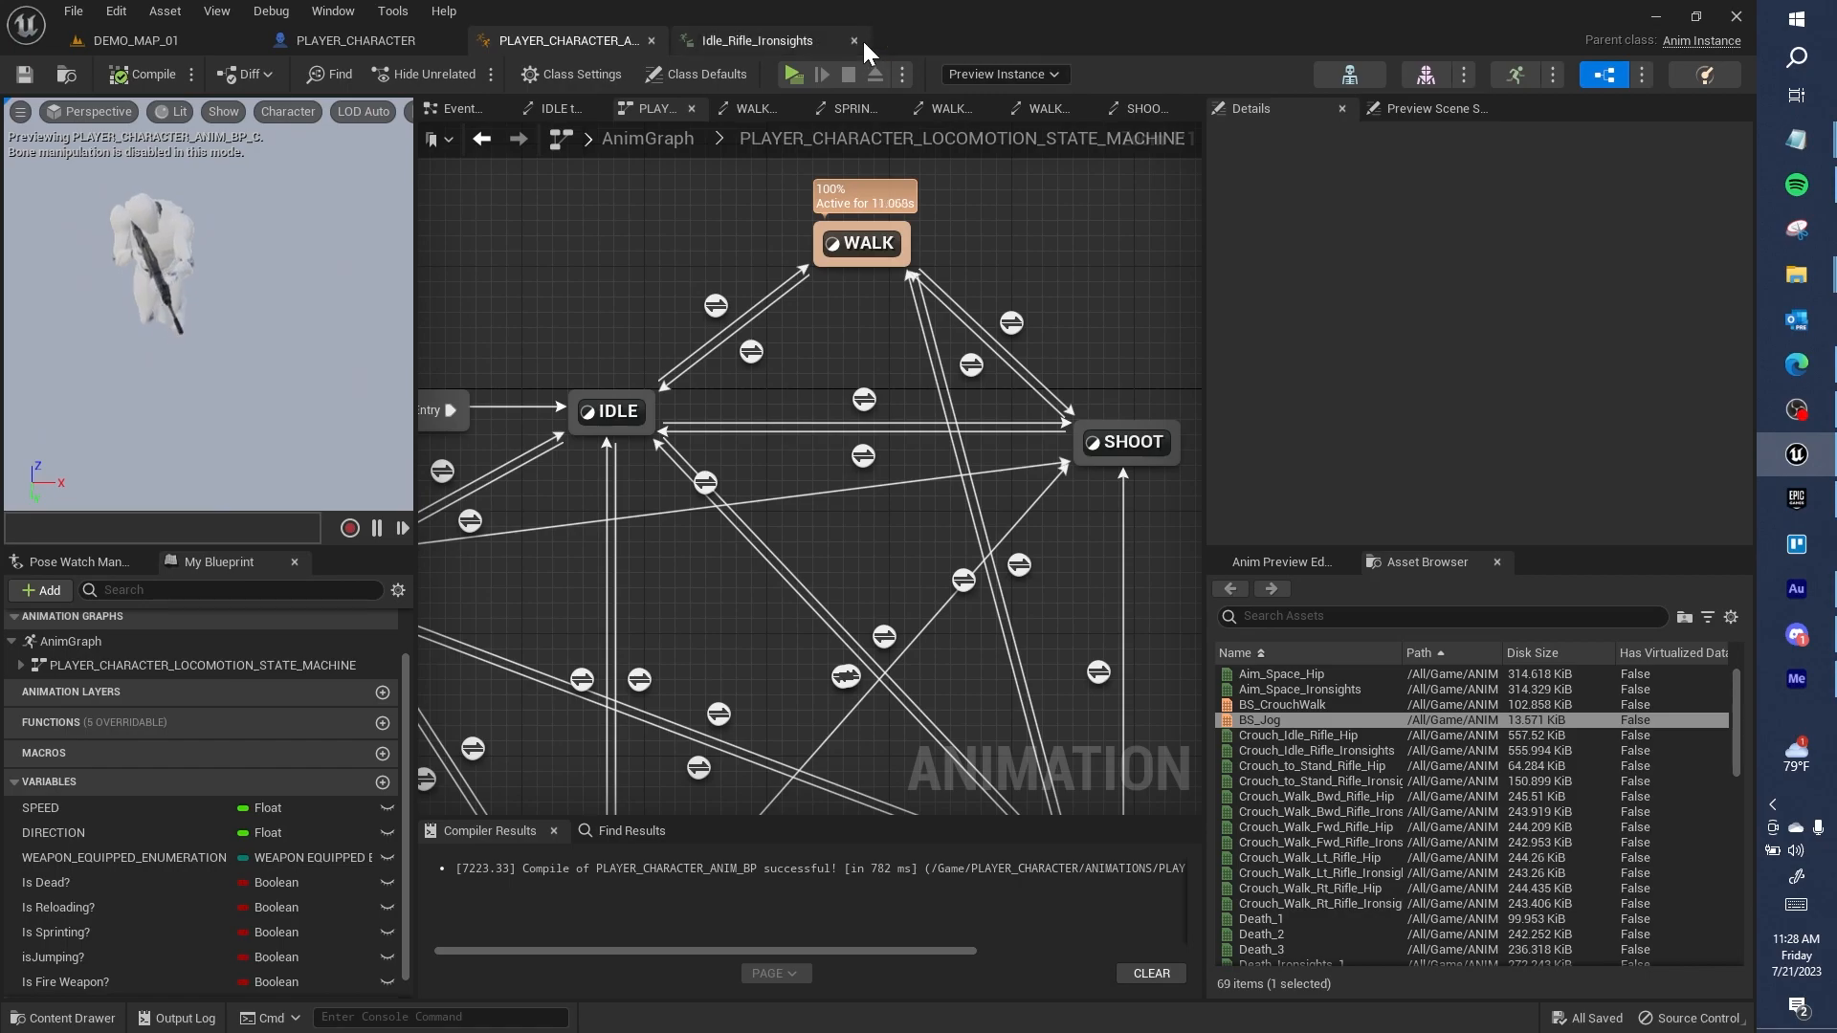
left_click(856, 42)
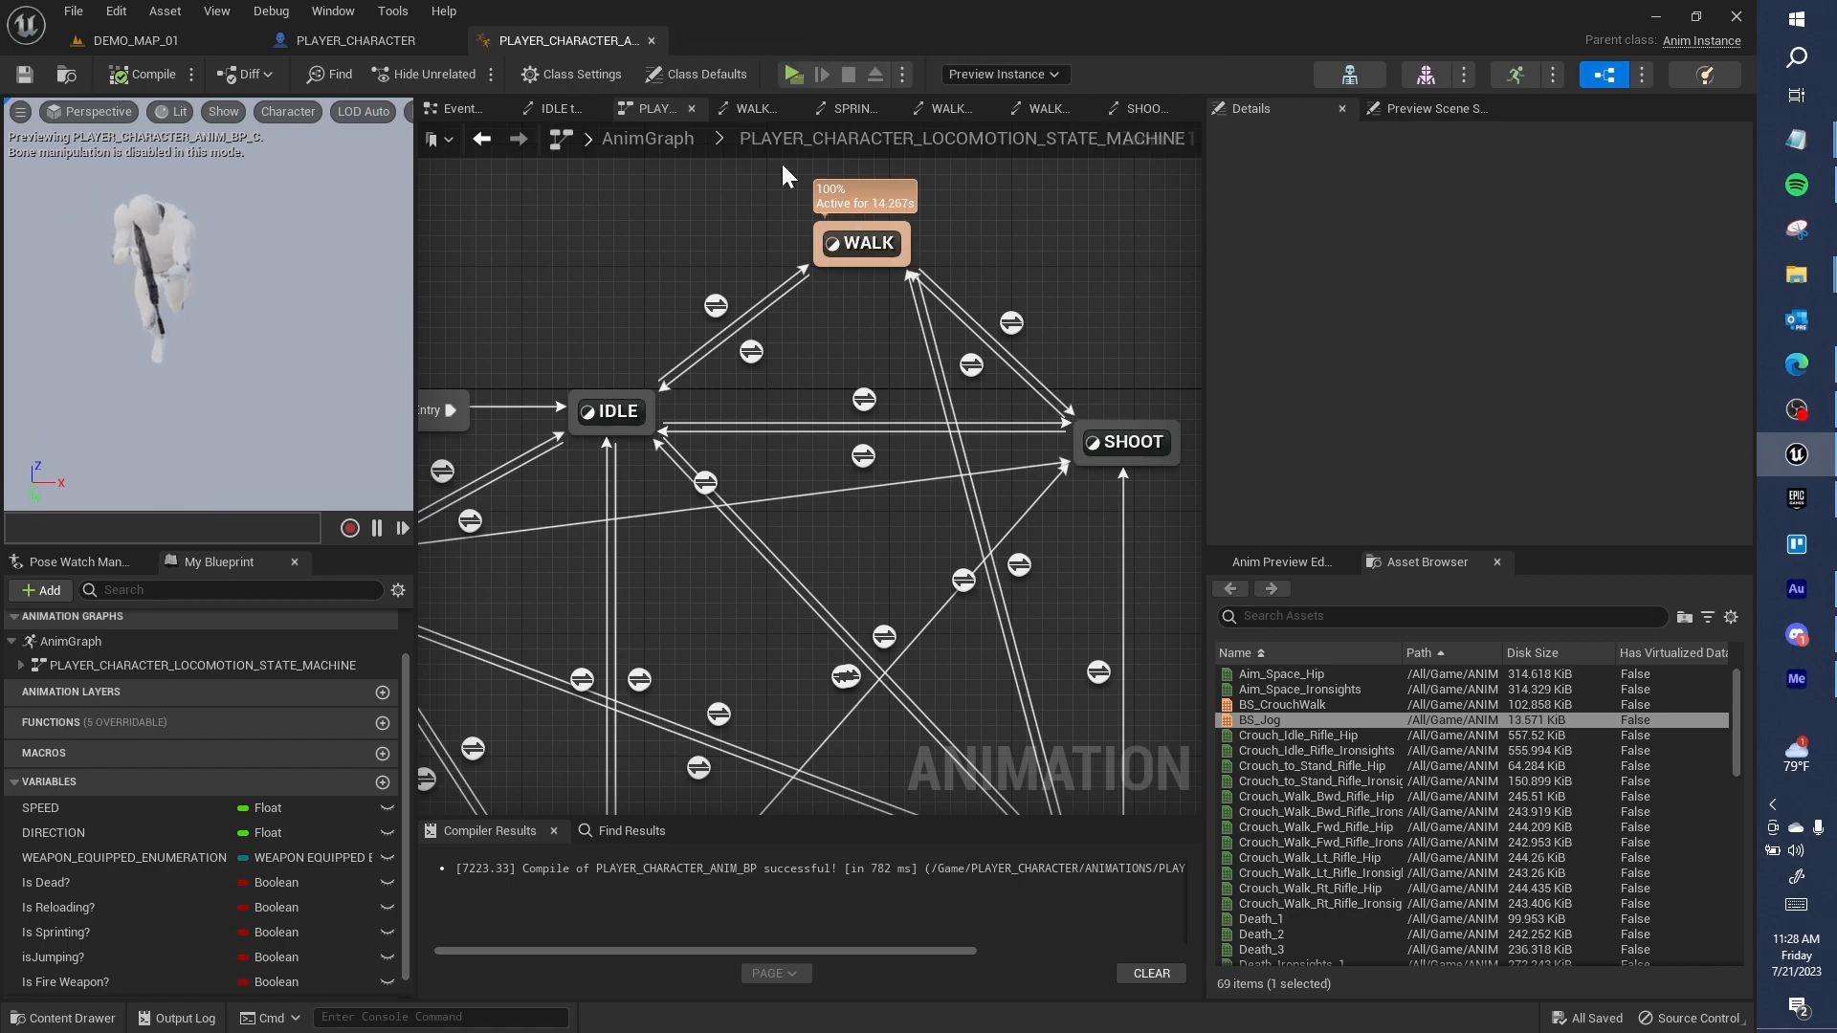
left_click(652, 41)
Step: Review the hidden settings of the Mesh and PLAYER_CHARACTER_MESH components and the four Set Hidden in Game nodes
left_click(155, 307)
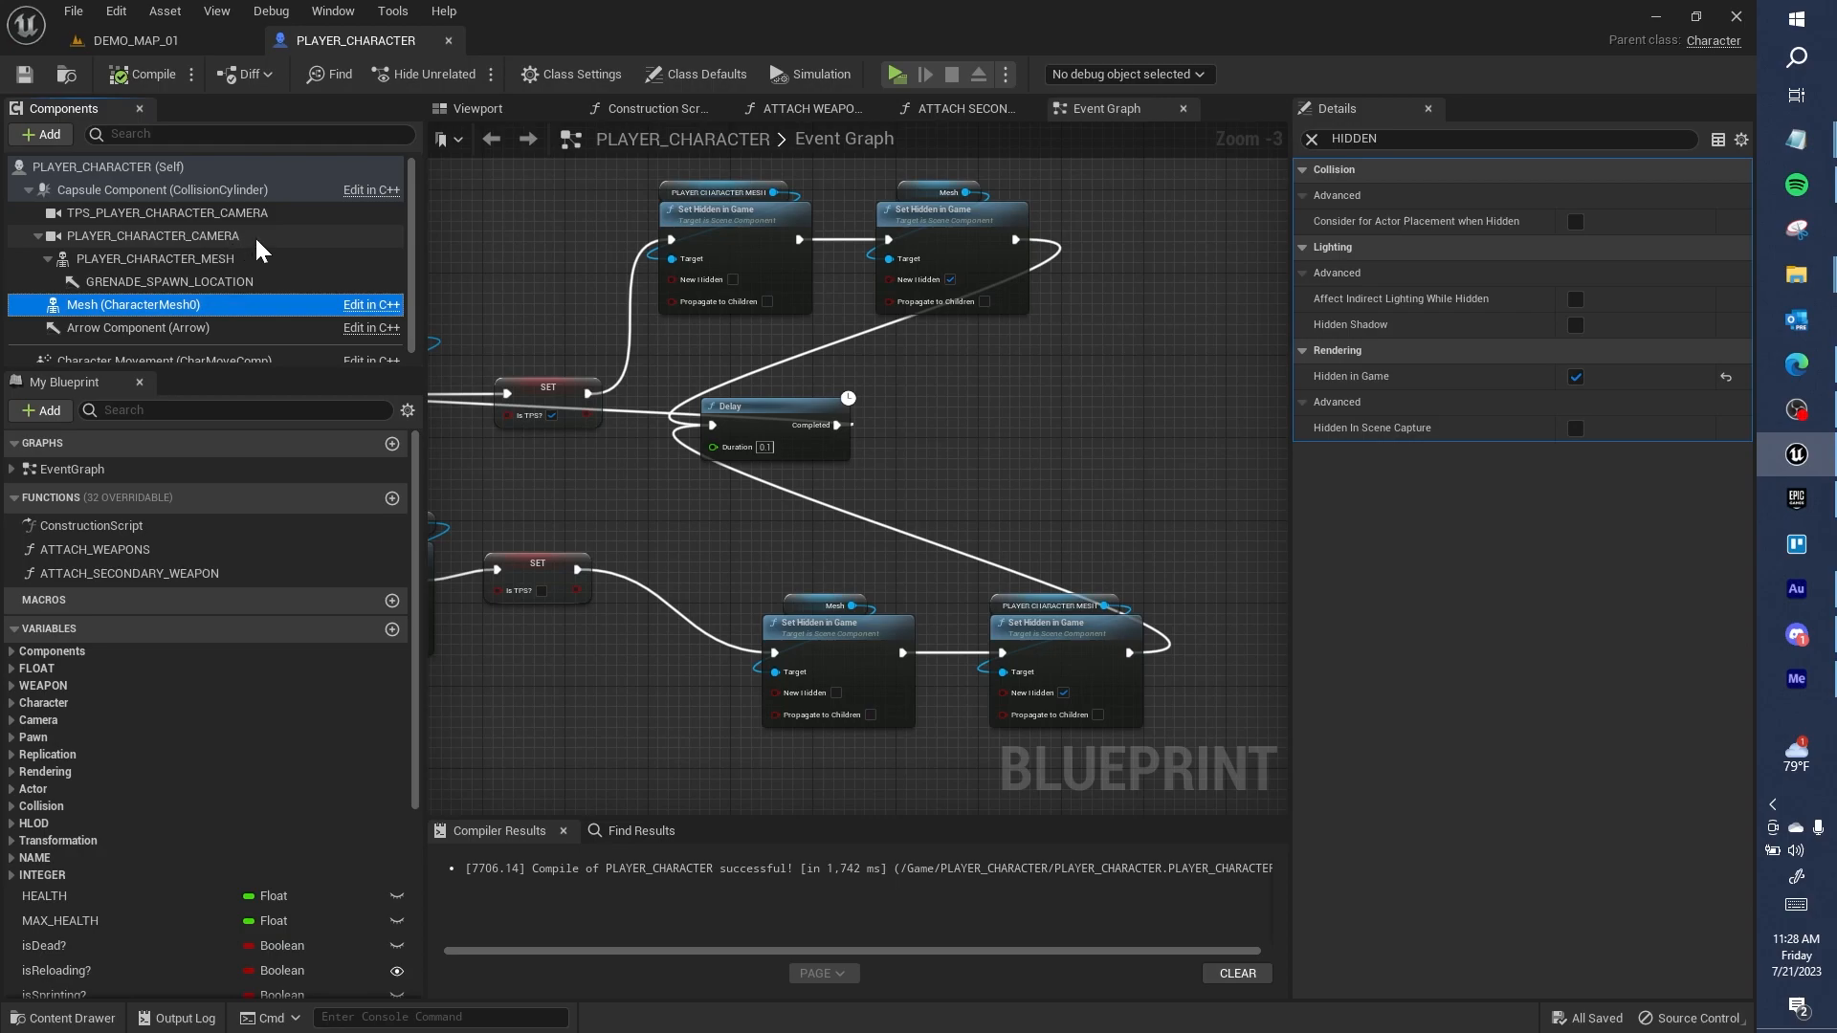
left_click(234, 253)
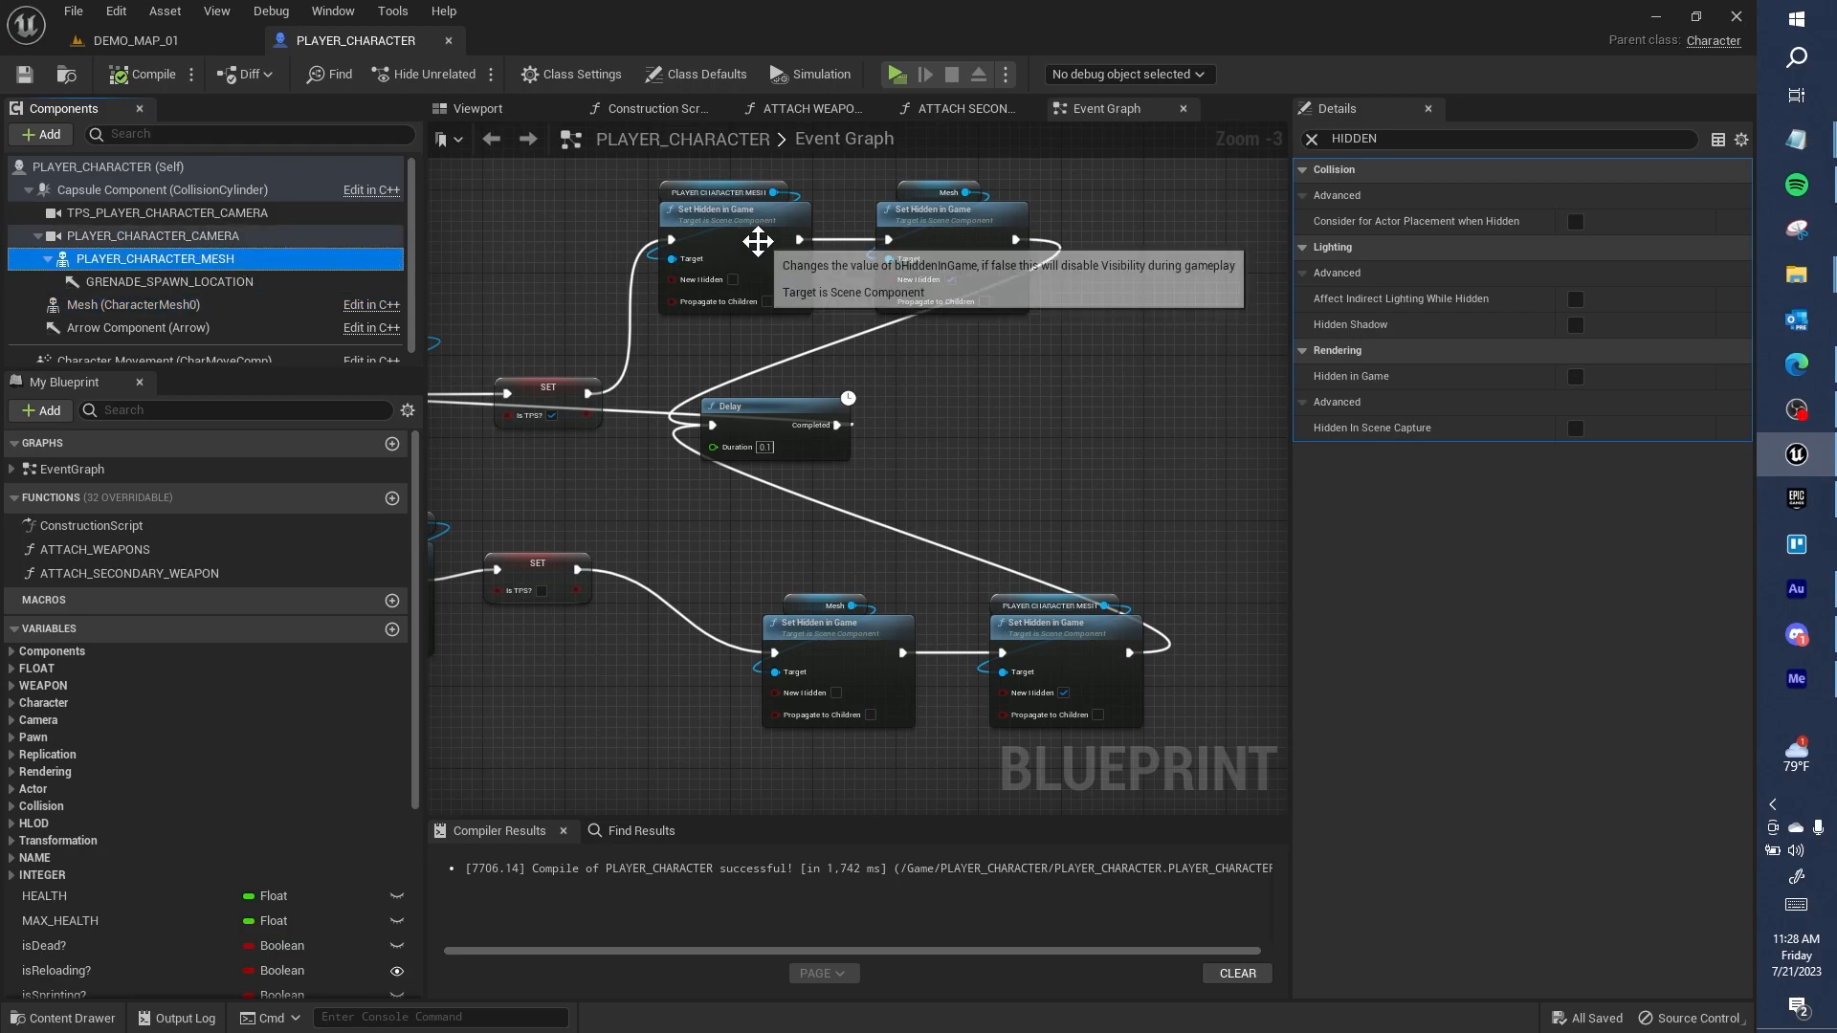
left_click(813, 239)
left_click(962, 215)
left_click(833, 624)
left_click(1053, 624)
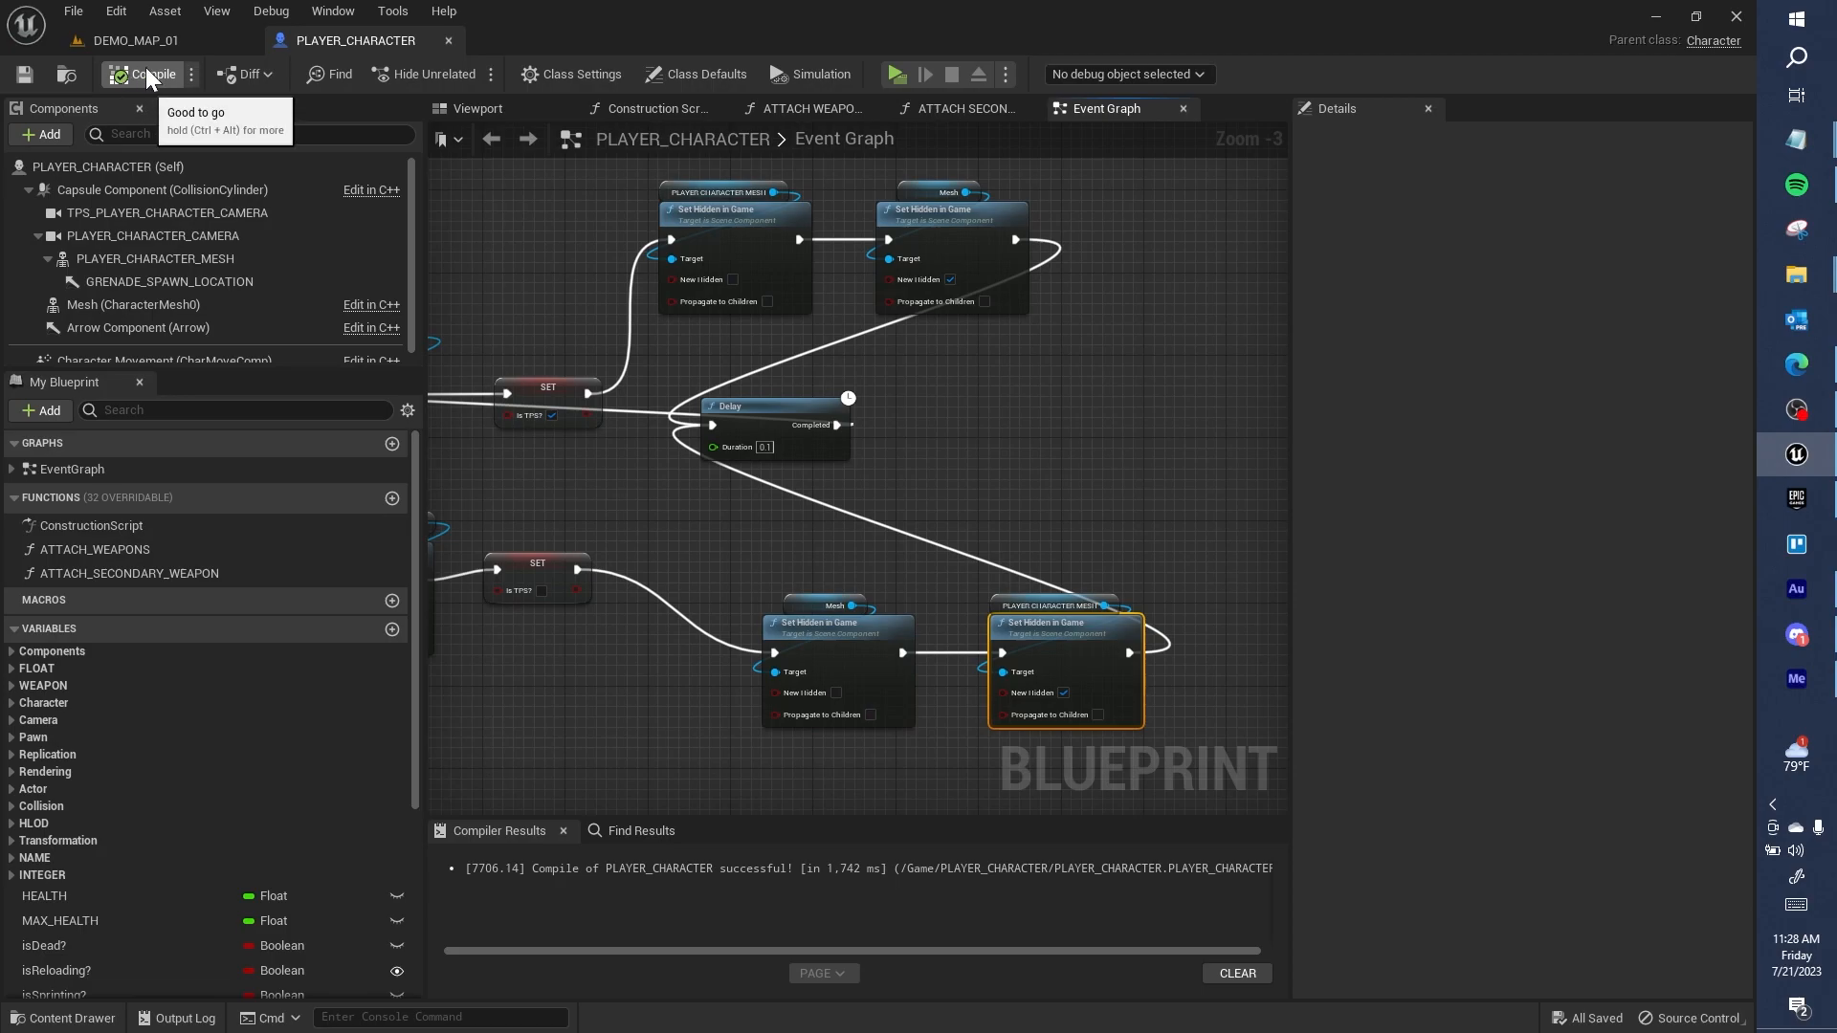